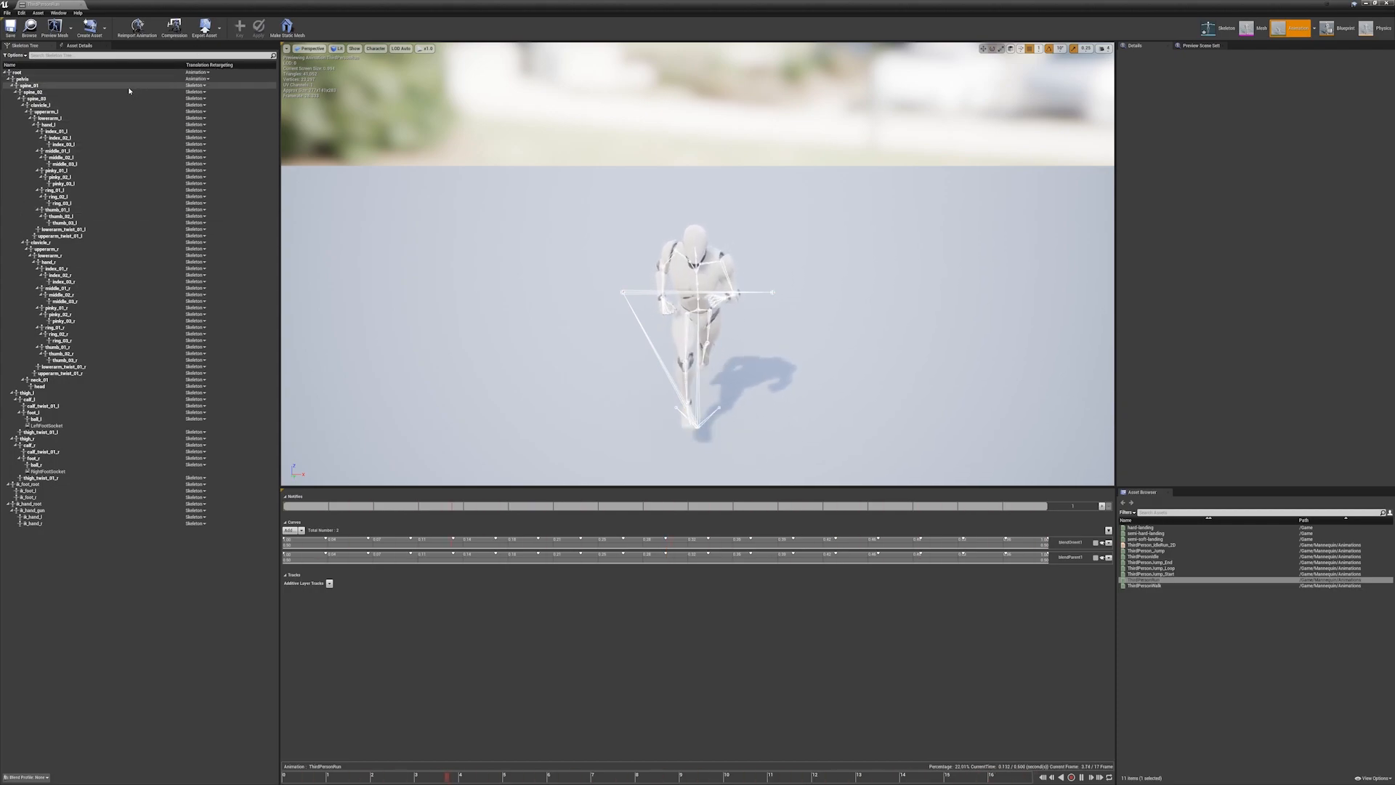
Step: Recursively set the translation retargeting of the root bone and all its child bones to Animation
right_click(202, 72)
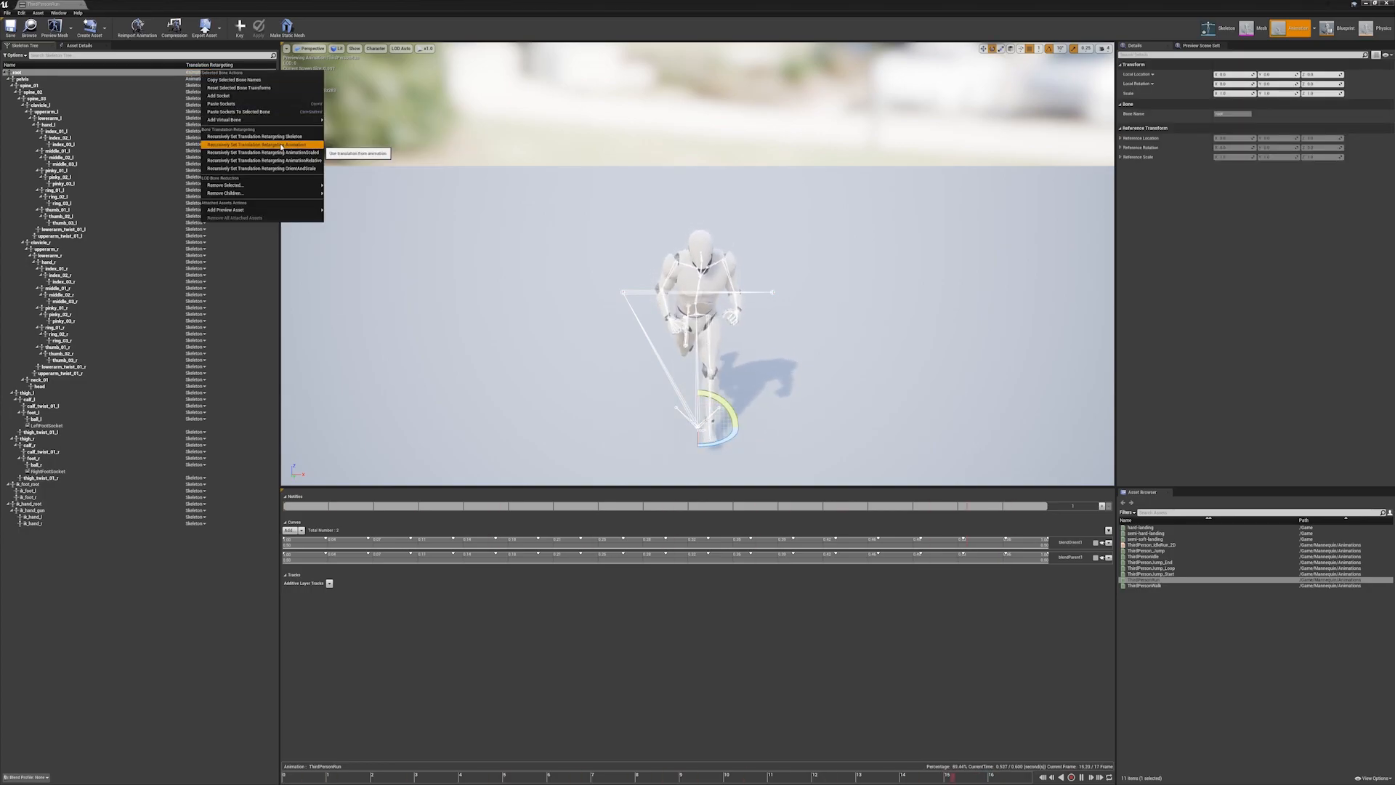
left_click(282, 146)
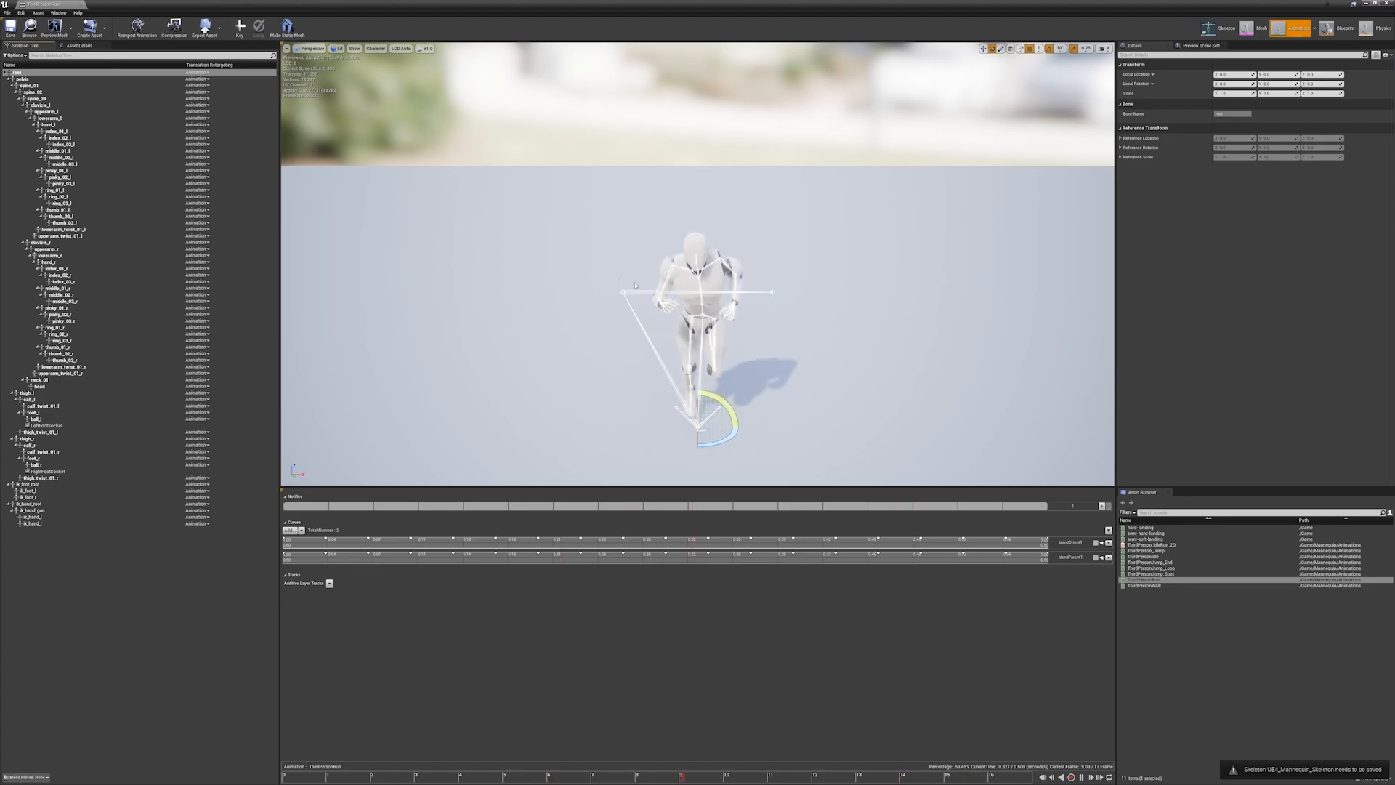
left_click(686, 309)
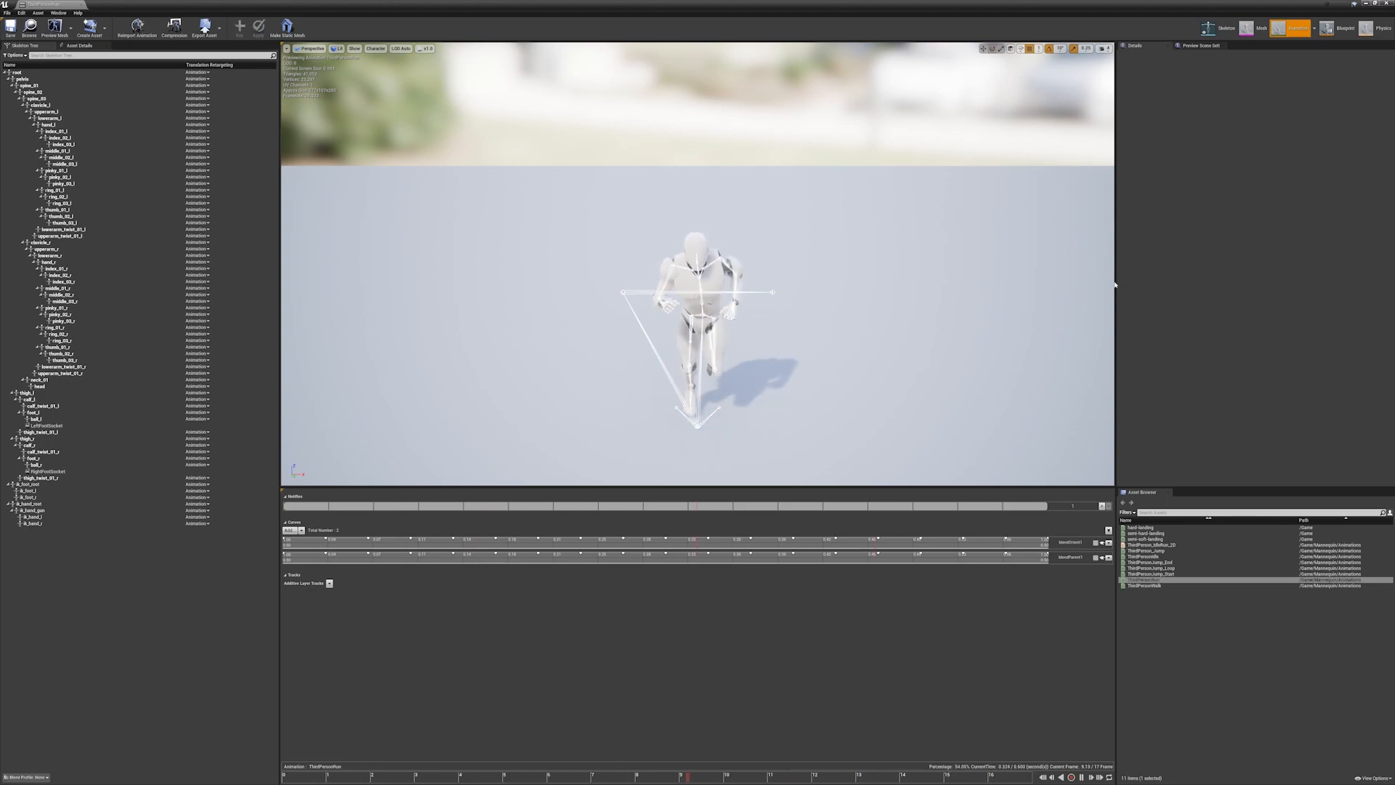
Step: Export the run animation to the Desktop as a ThirdPersonRun FBX file with the default export options
left_click(205, 29)
left_click(203, 49)
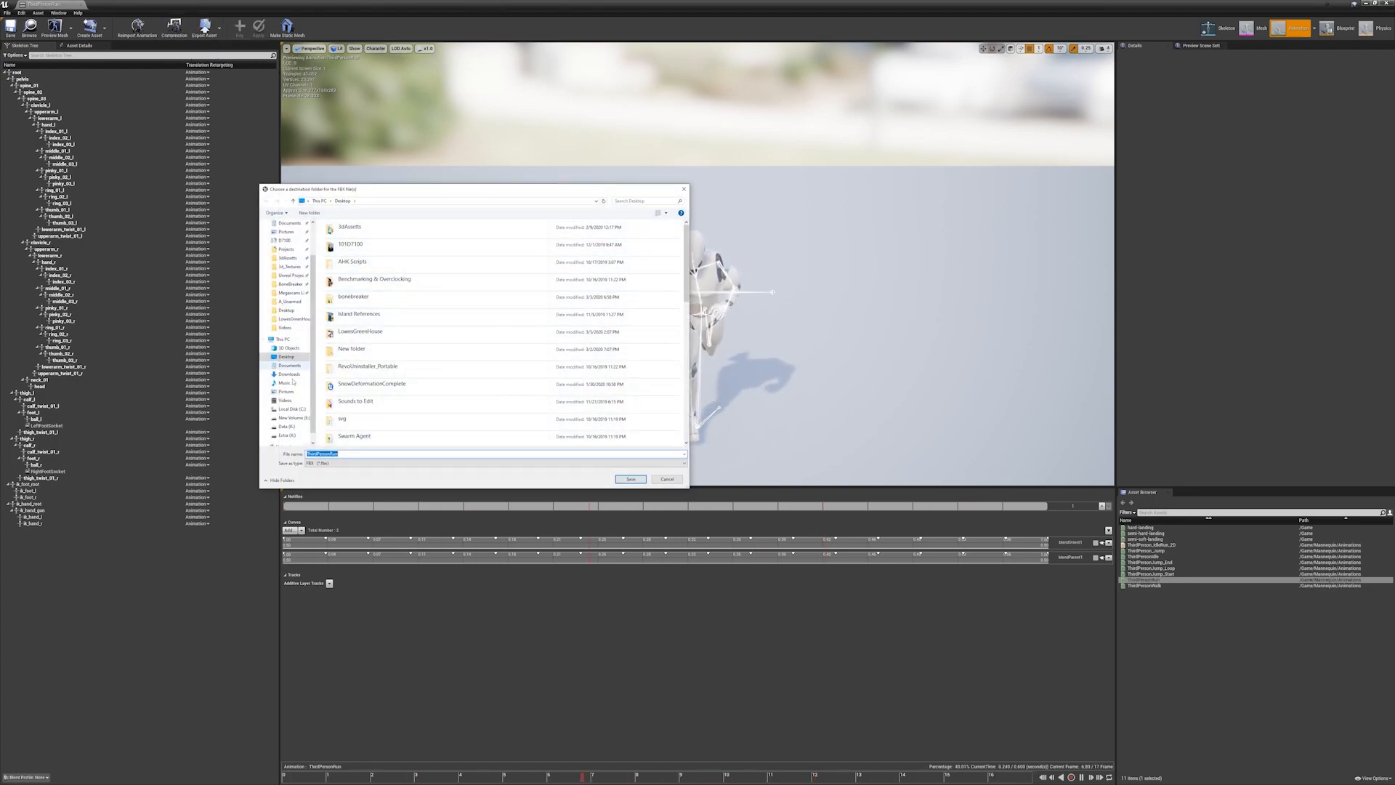
left_click(637, 482)
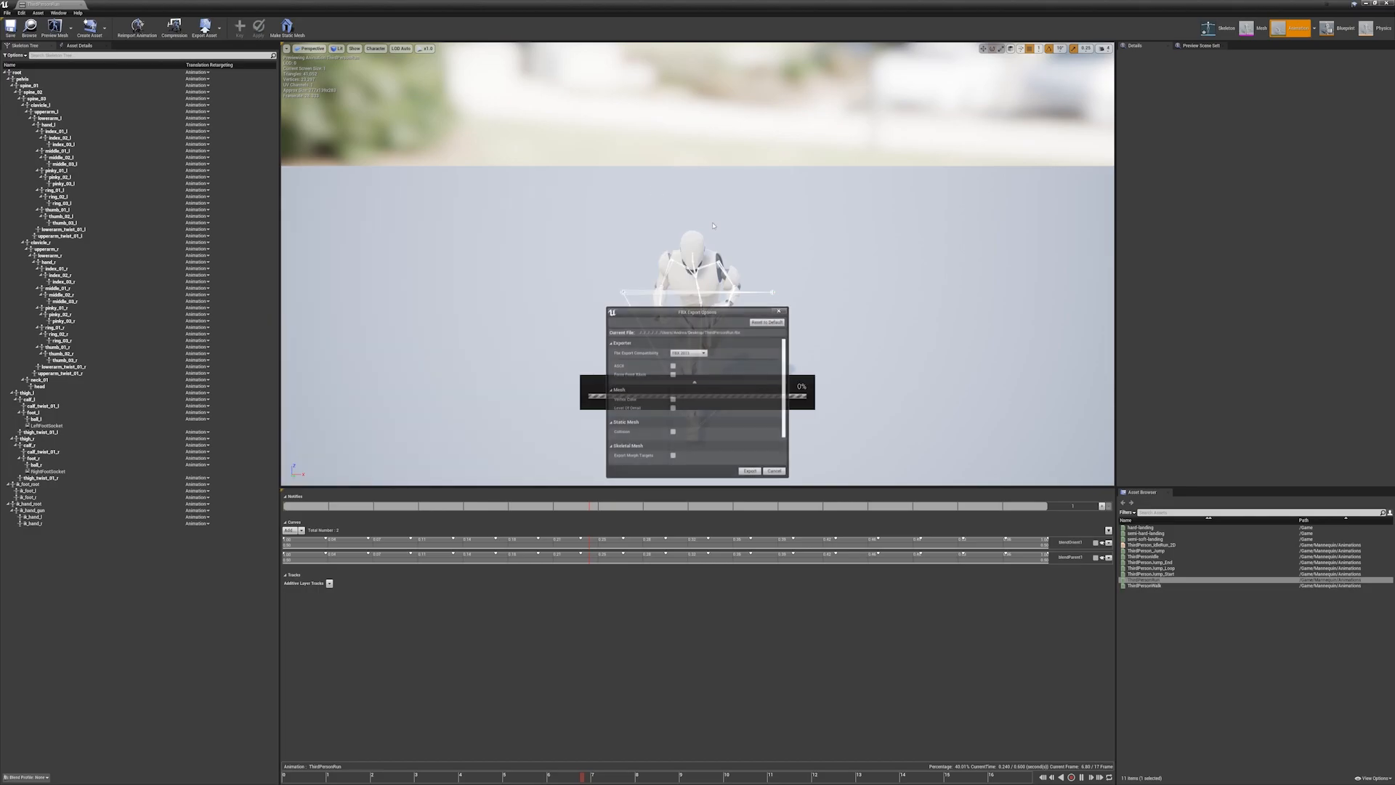
scroll(687, 407, "down", 3)
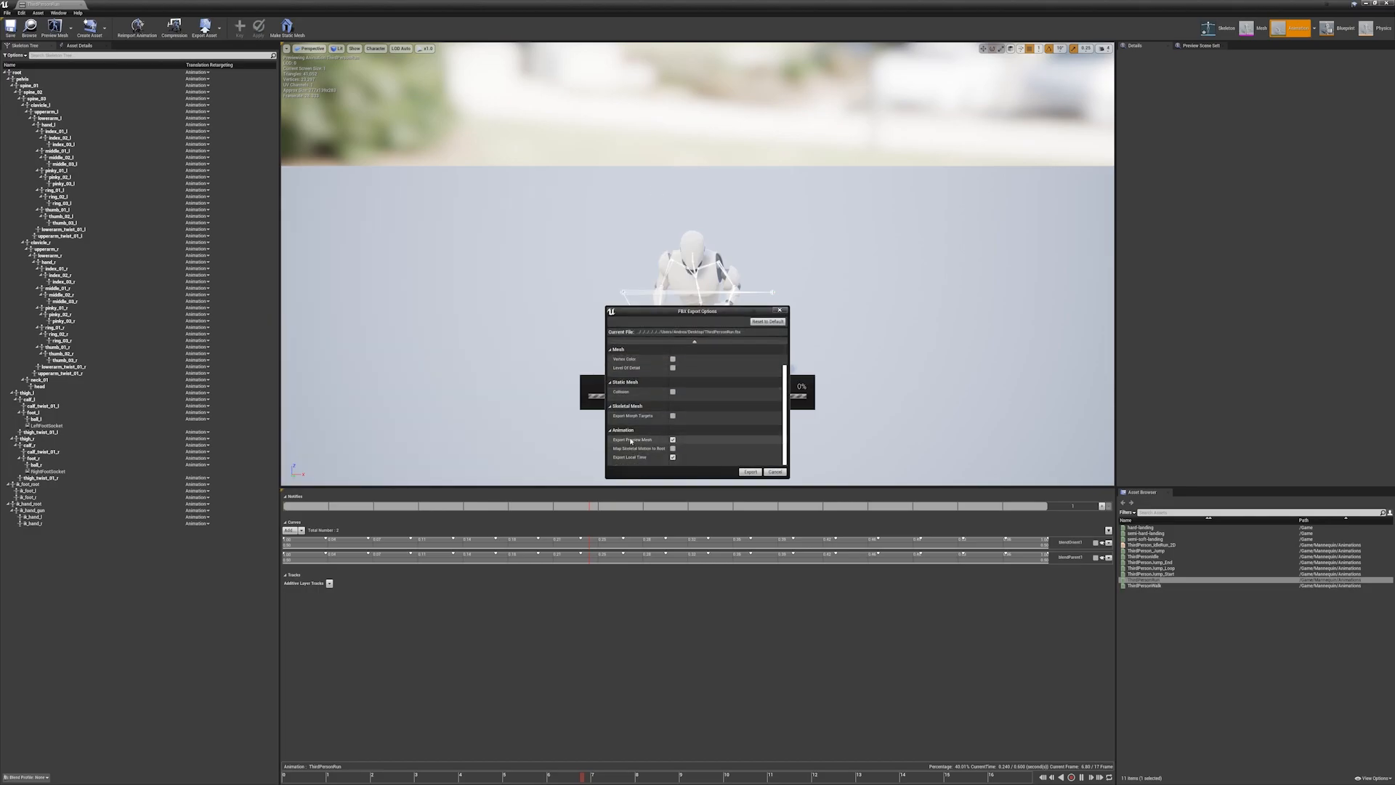
left_click(751, 473)
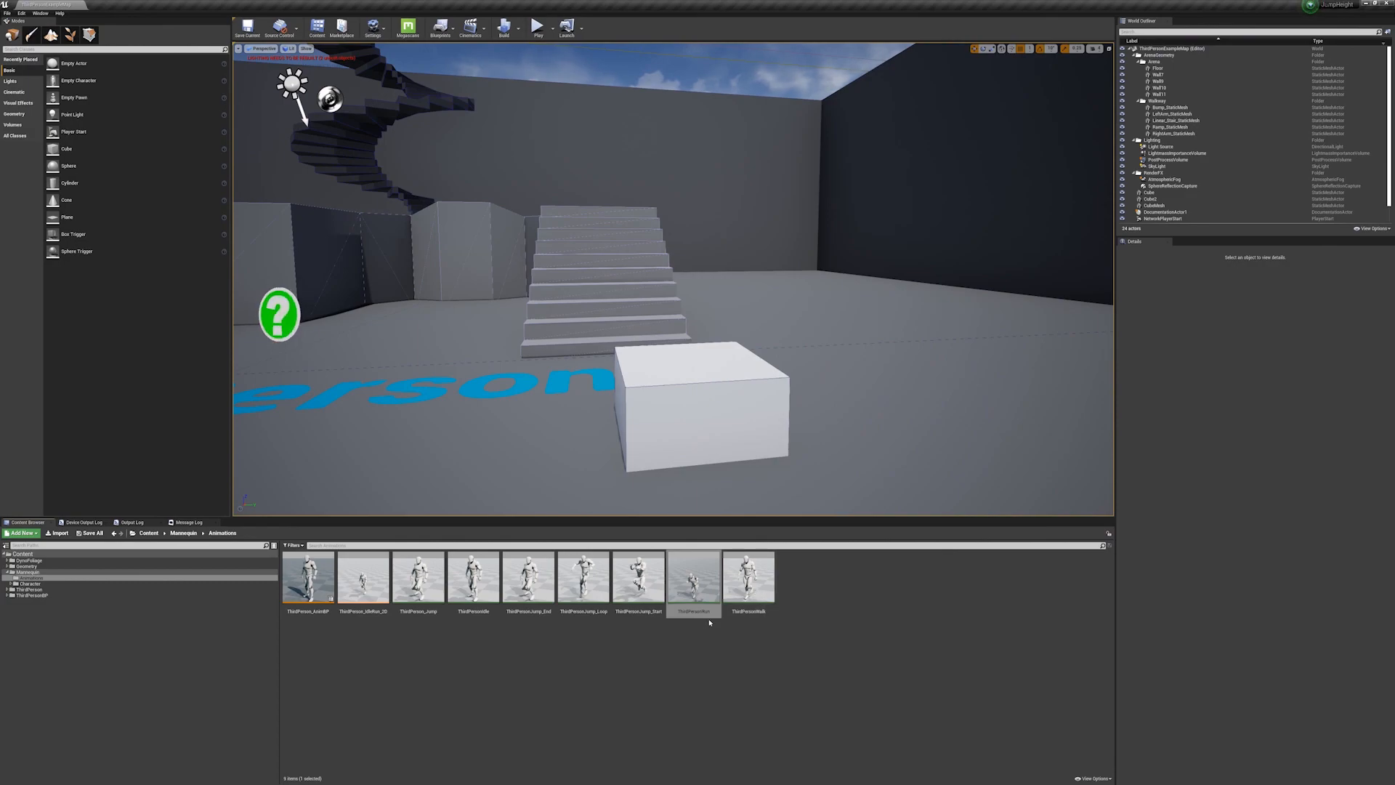
Step: Switch to Blender and import ThirdPersonRun.fbx from the Desktop with the BoneBreaker UE4 importer
key("super")
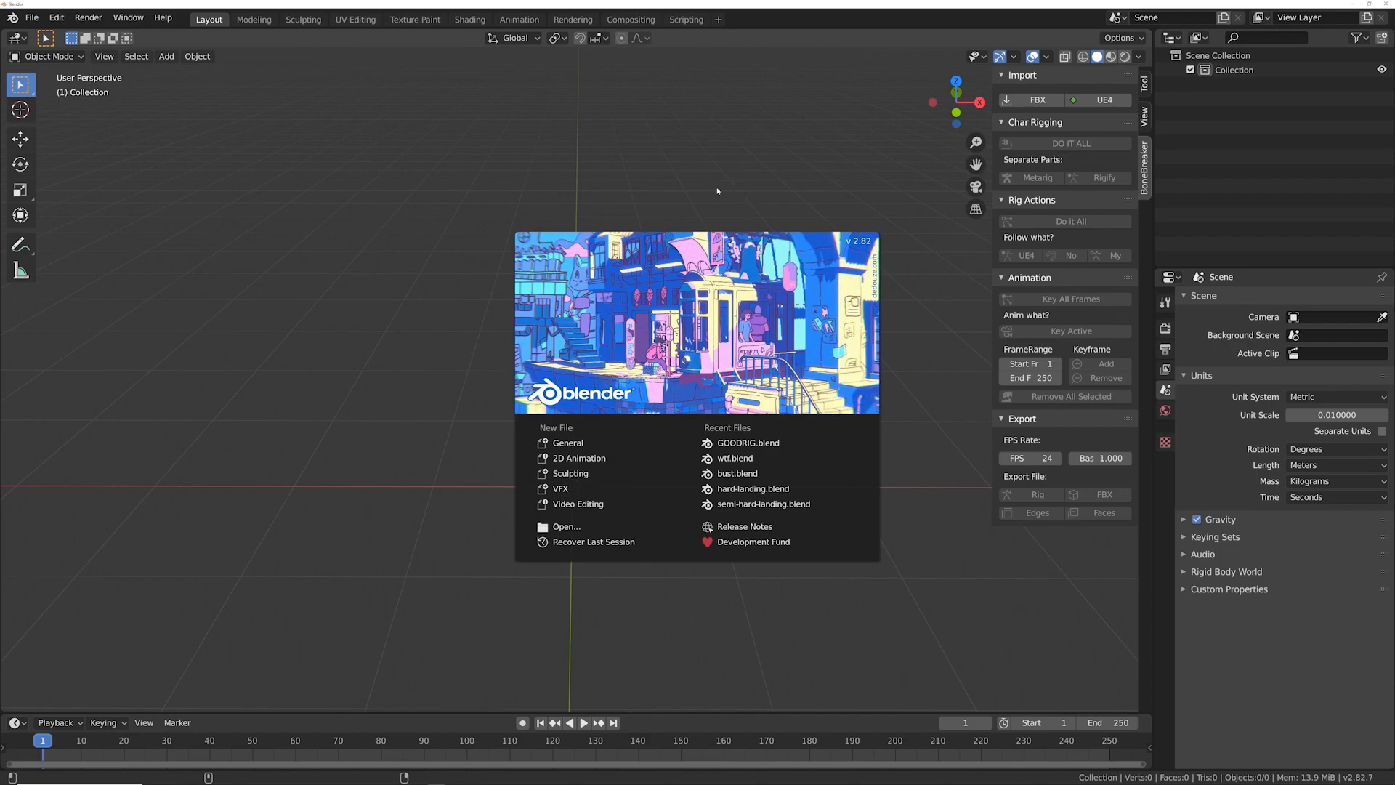
left_click(718, 190)
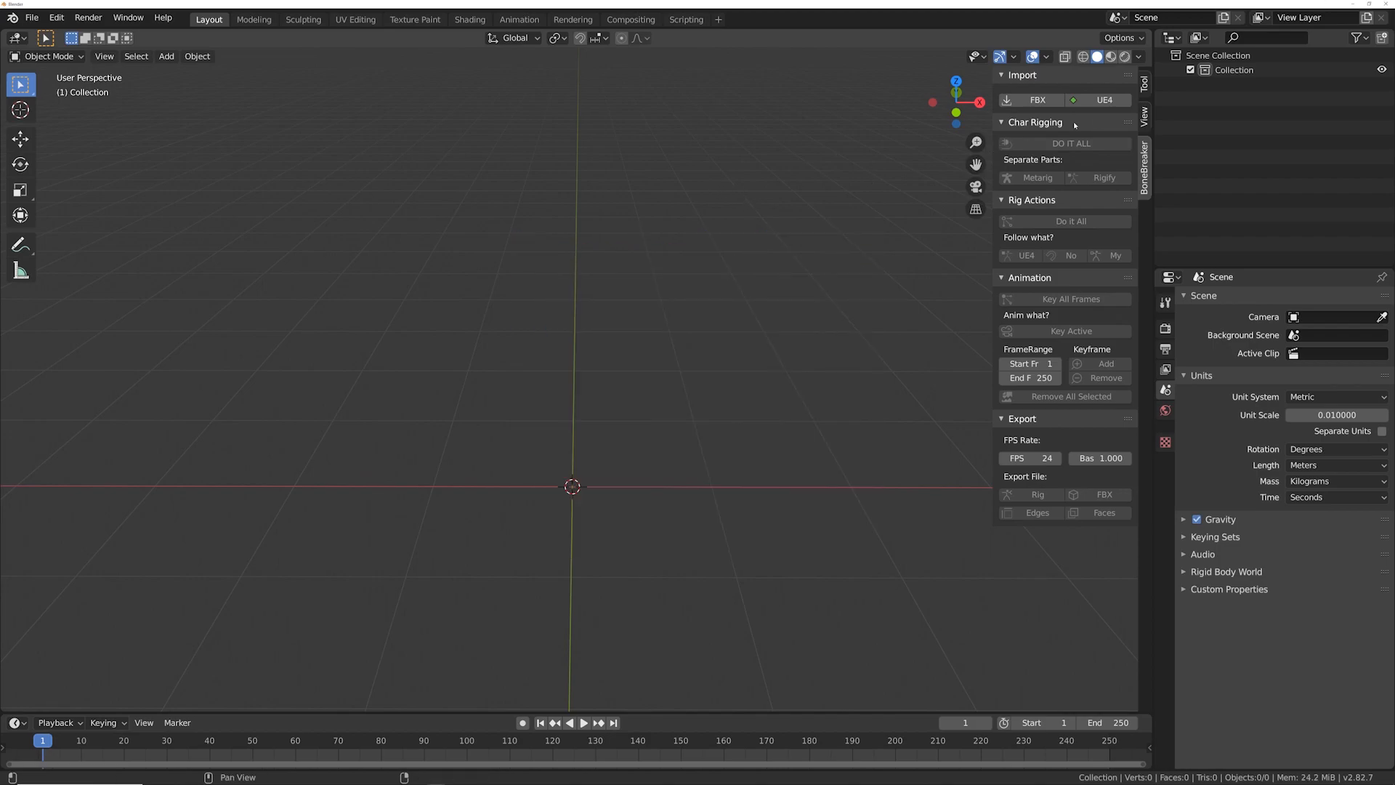
left_click(1117, 107)
left_click(375, 355)
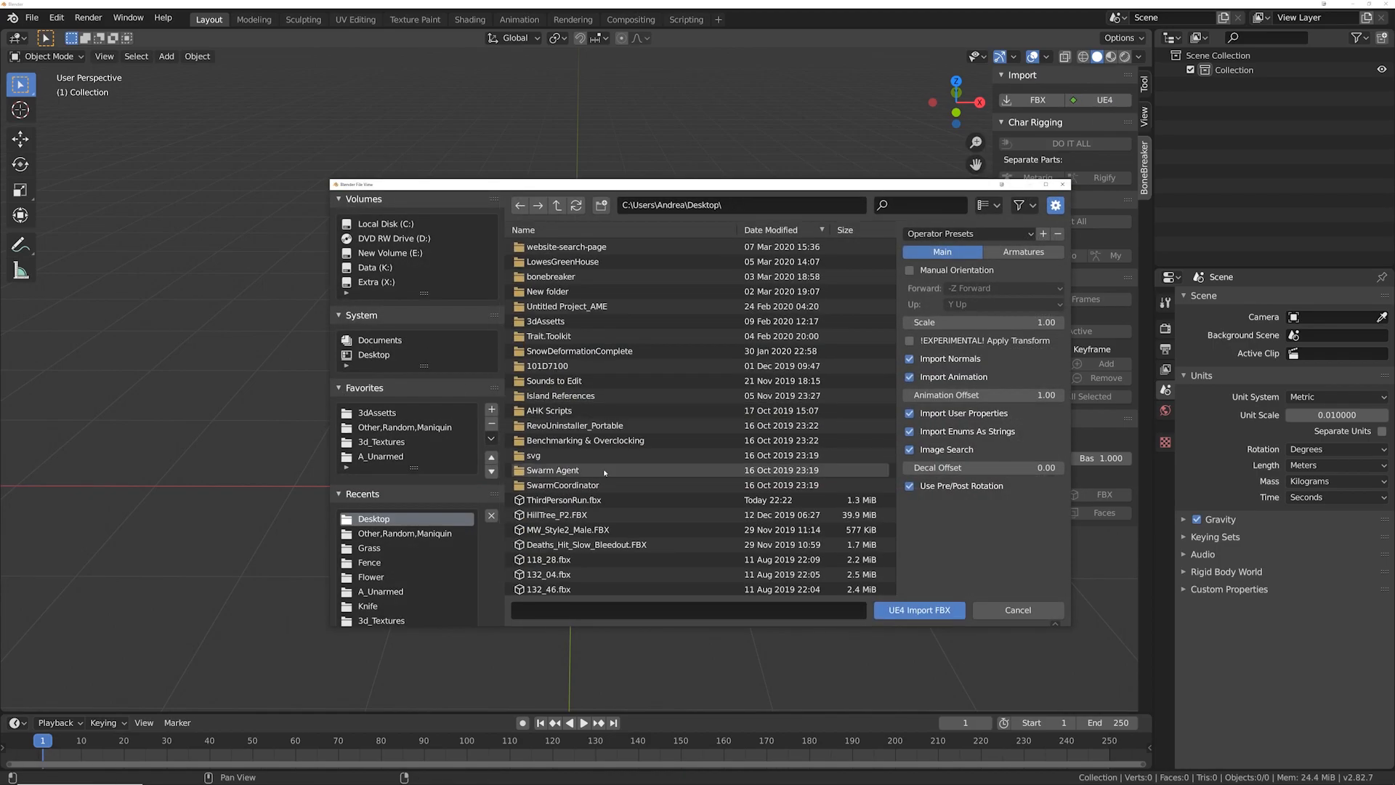
scroll(738, 509, "down", 2)
left_click(737, 496)
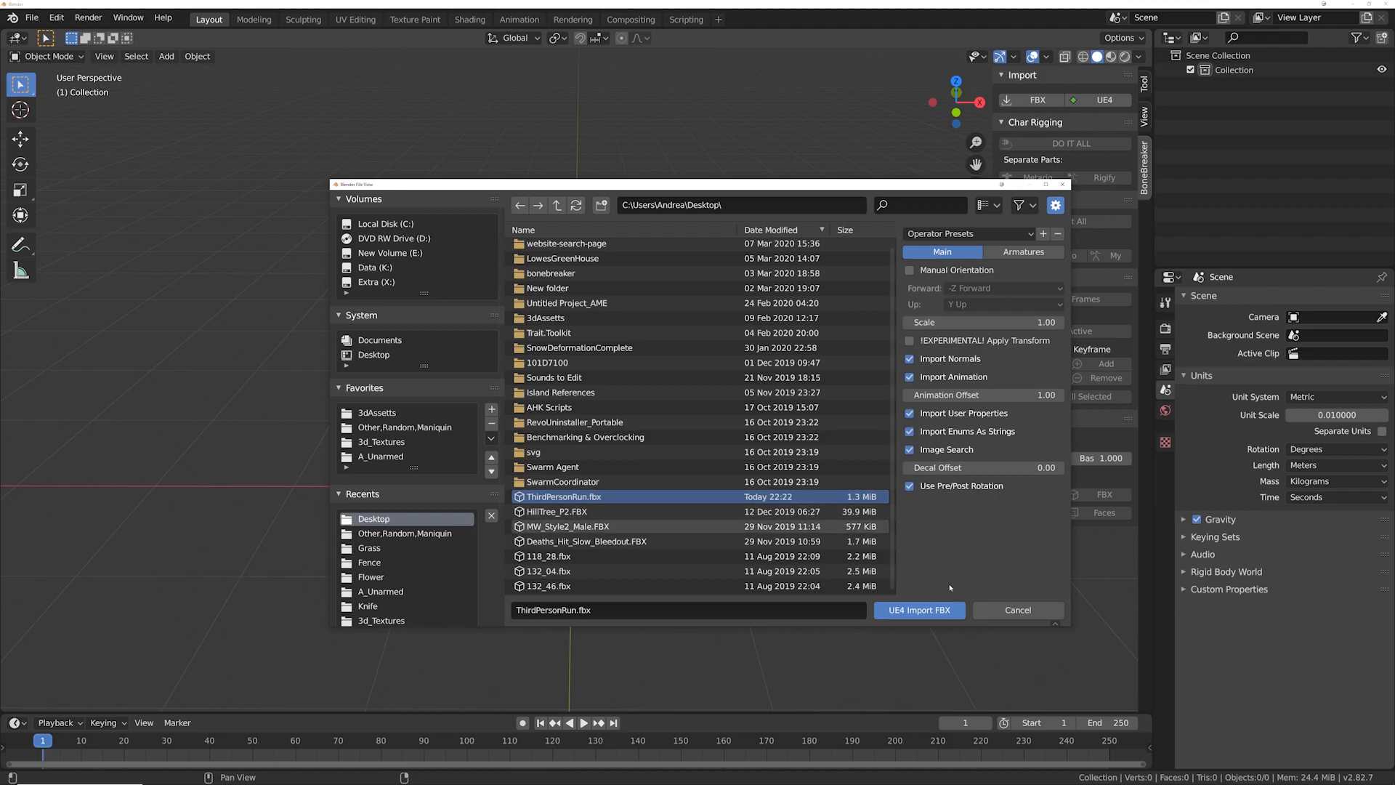
left_click(947, 610)
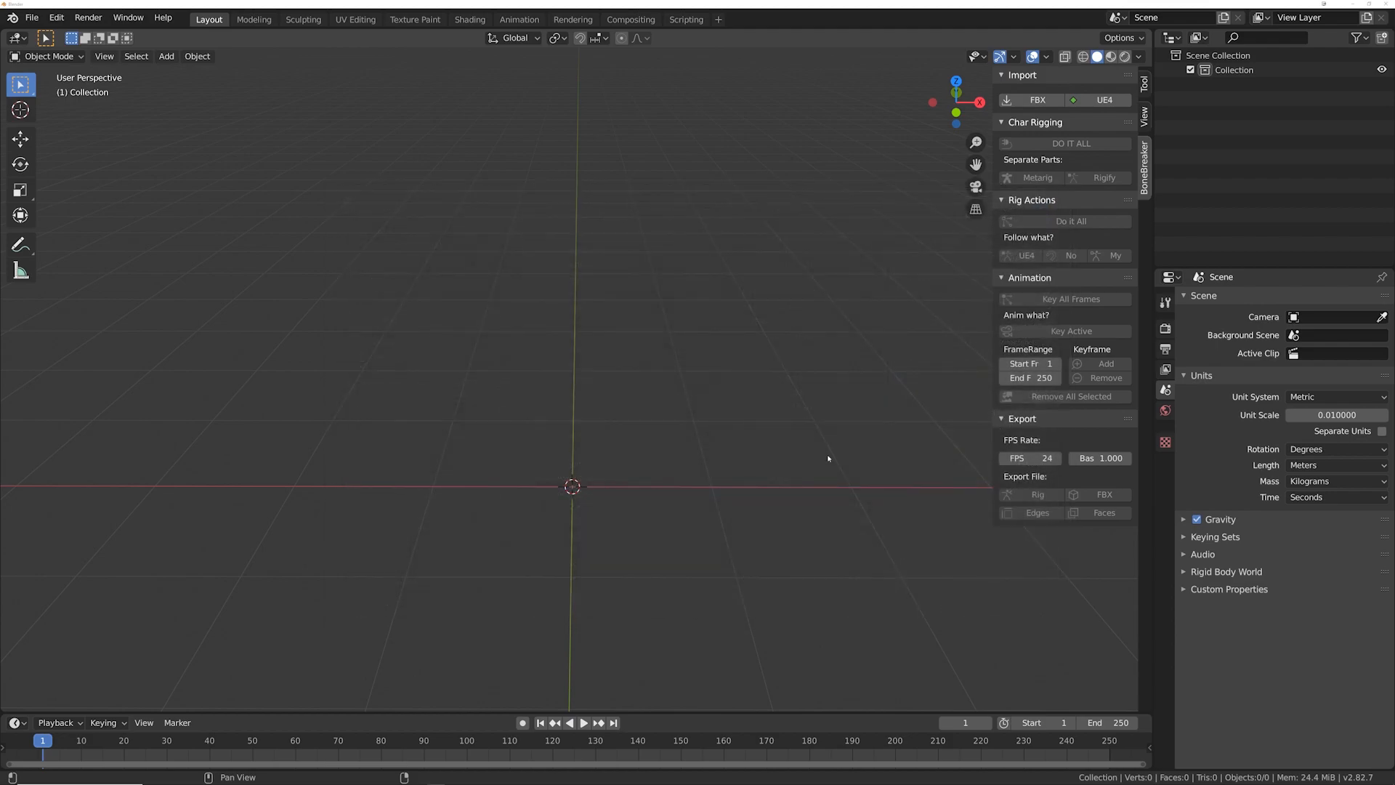
Step: Generate the complete character rig for the imported mannequin and run all of the BoneBreaker rig actions on it
left_click(1003, 143)
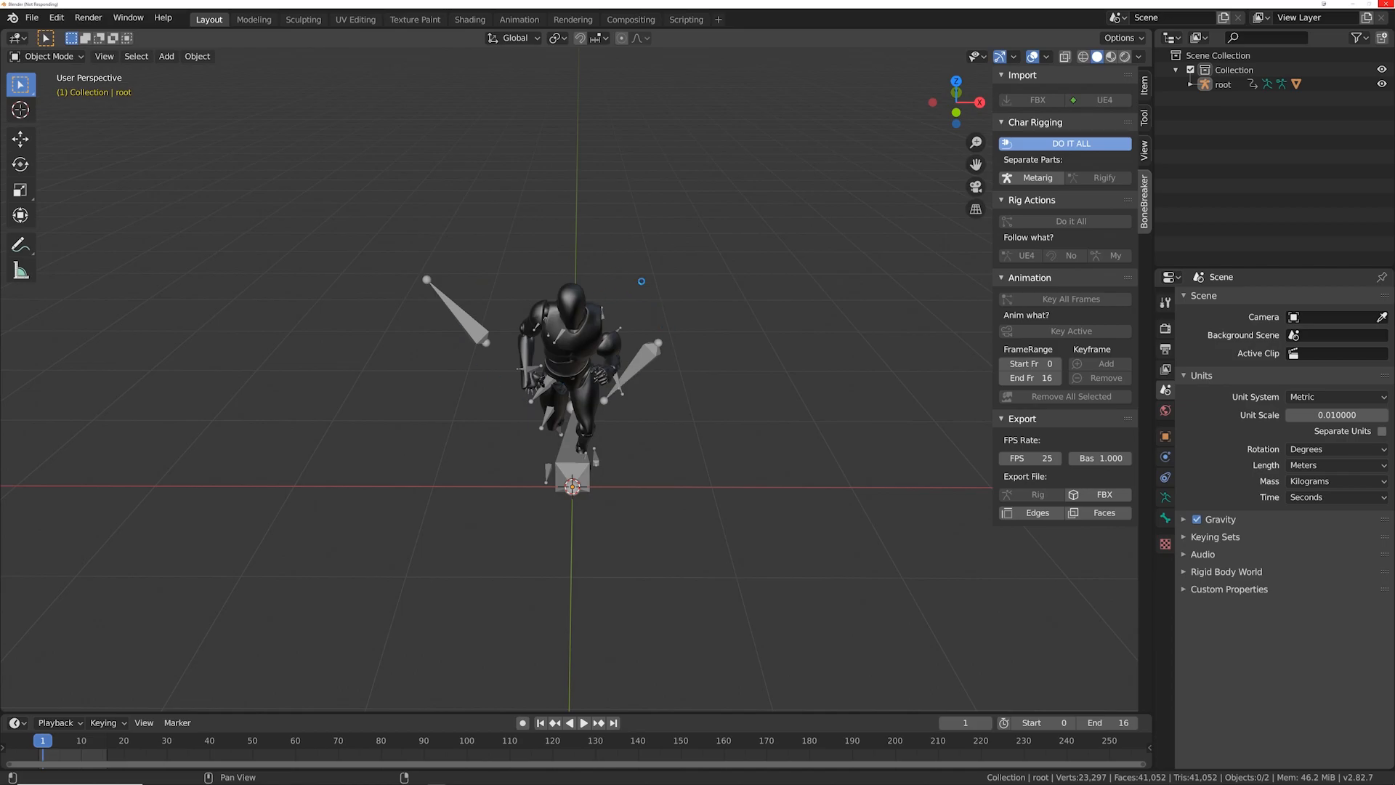
middle_click_drag(612, 313, 695, 247)
left_click(1072, 221)
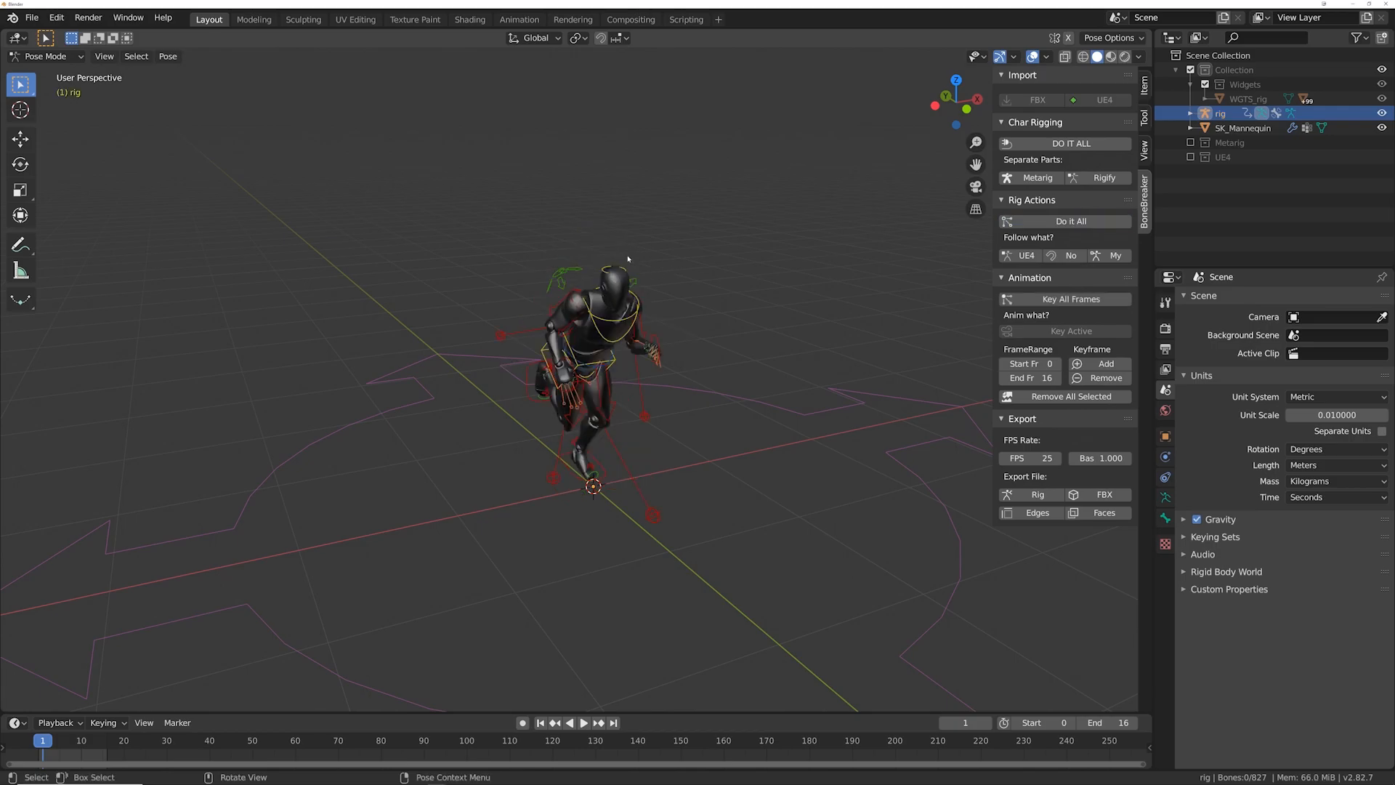
Step: Play the run animation on the generated rig and inspect the character's motion up close and from the front
middle_click_drag(673, 332, 538, 398)
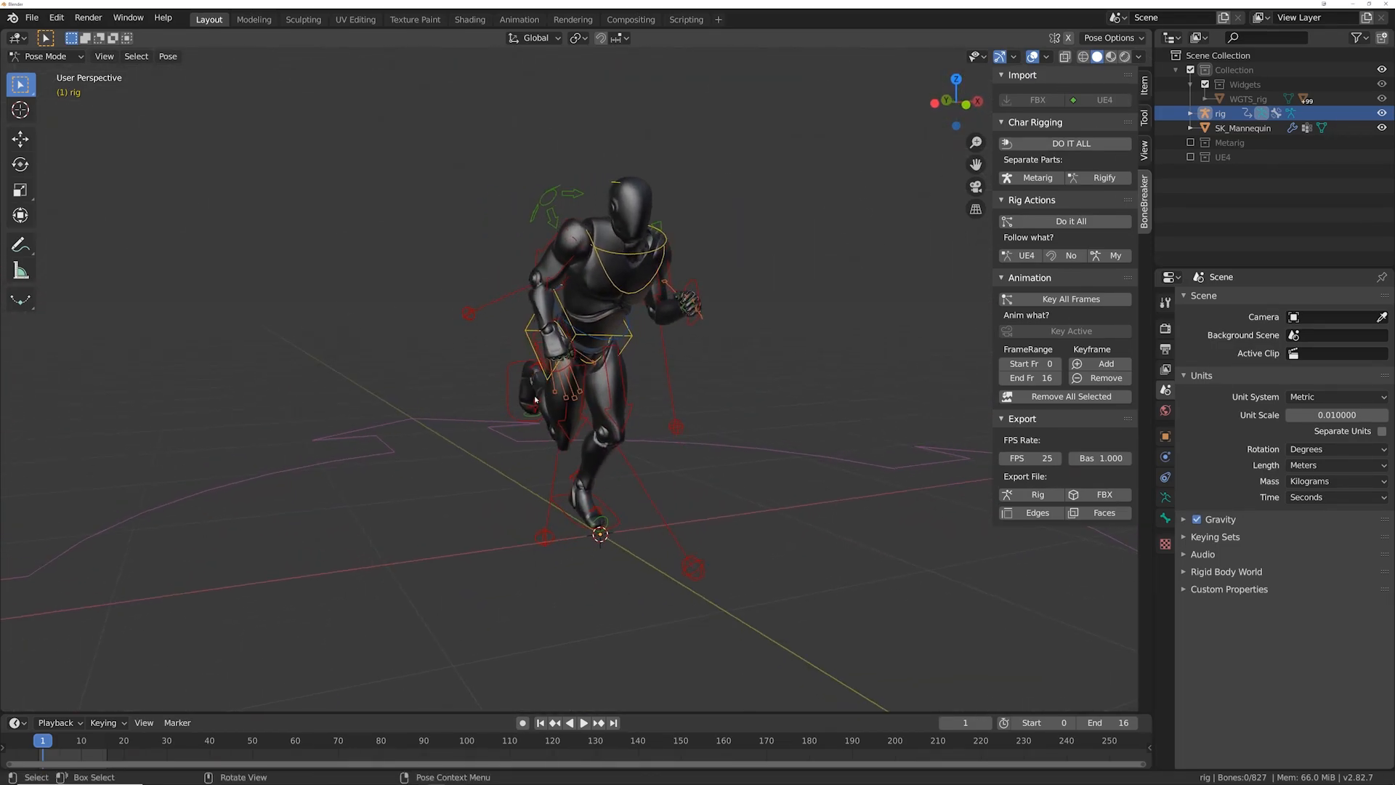
key("space")
scroll(536, 386, "up", 6)
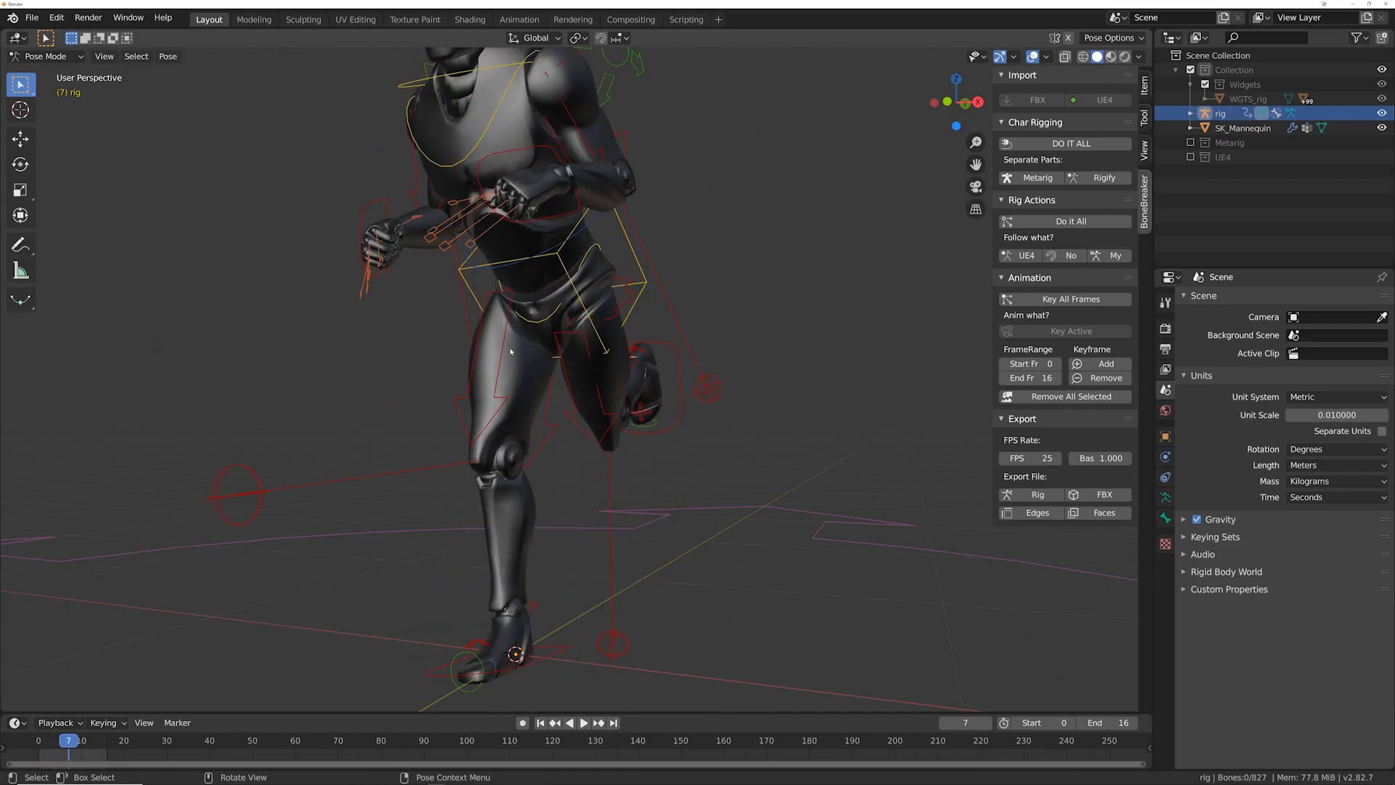
scroll(510, 351, "down", 3)
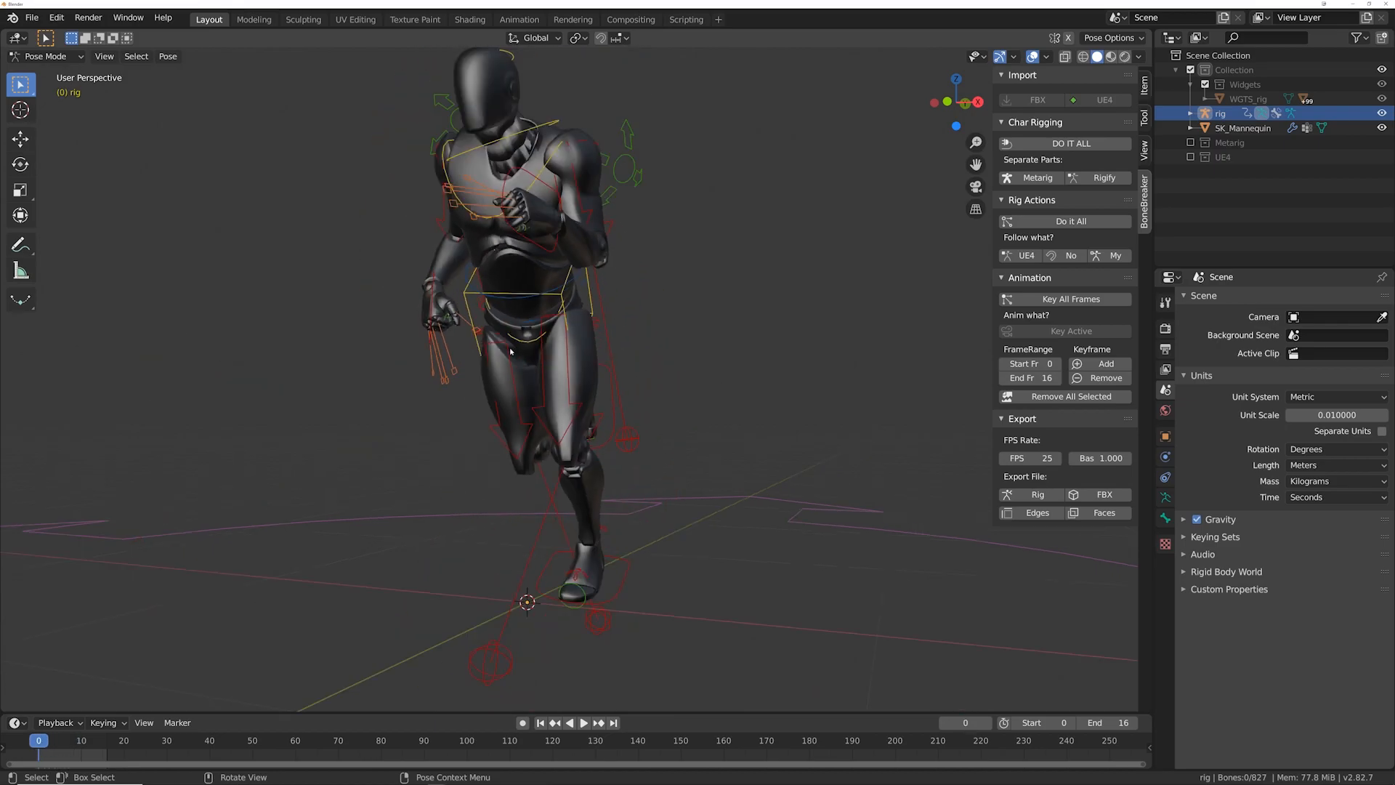
middle_click_drag(531, 313, 568, 250)
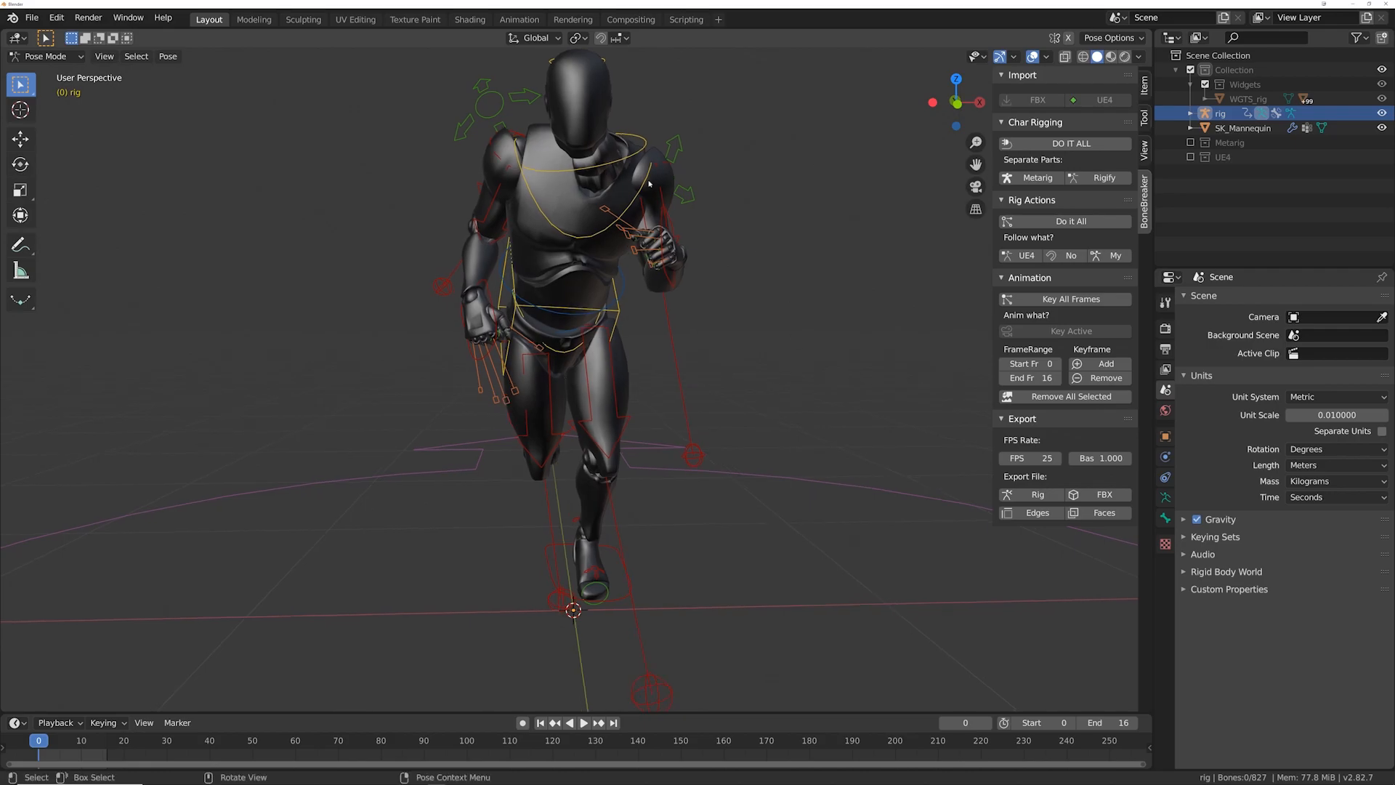
middle_click_drag(795, 311, 775, 312)
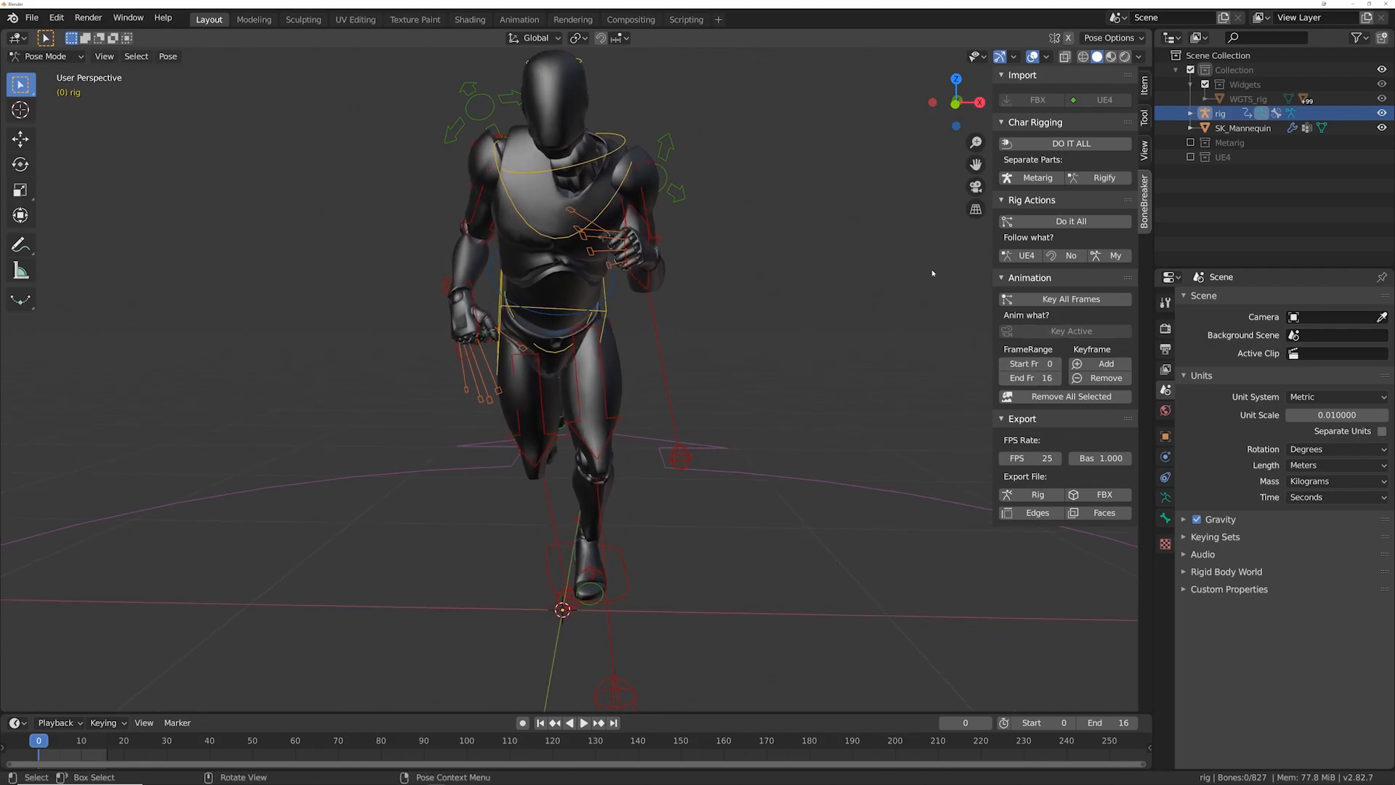
Step: Switch the rig's follow mode back and forth between No and My to compare the two, ending on My
left_click(1069, 258)
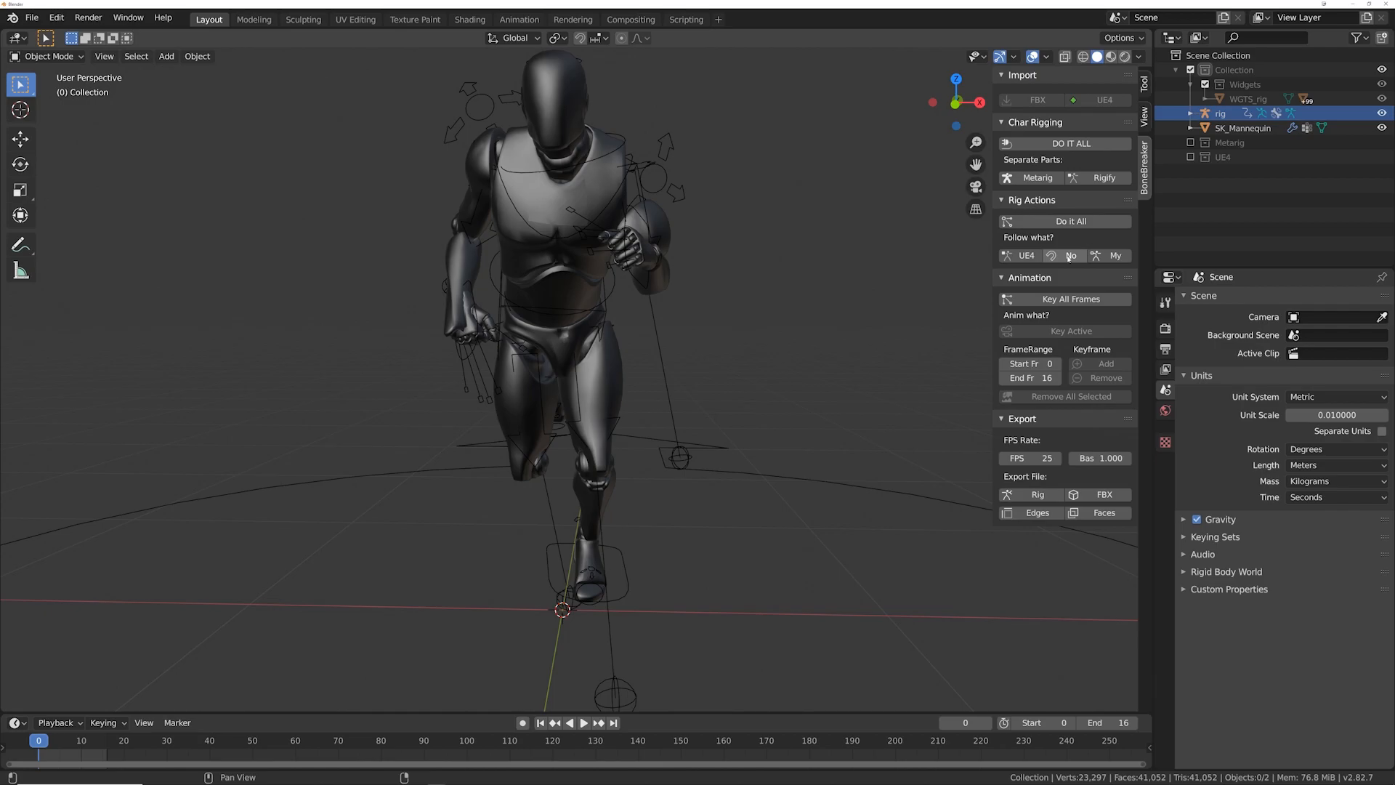
left_click(1115, 256)
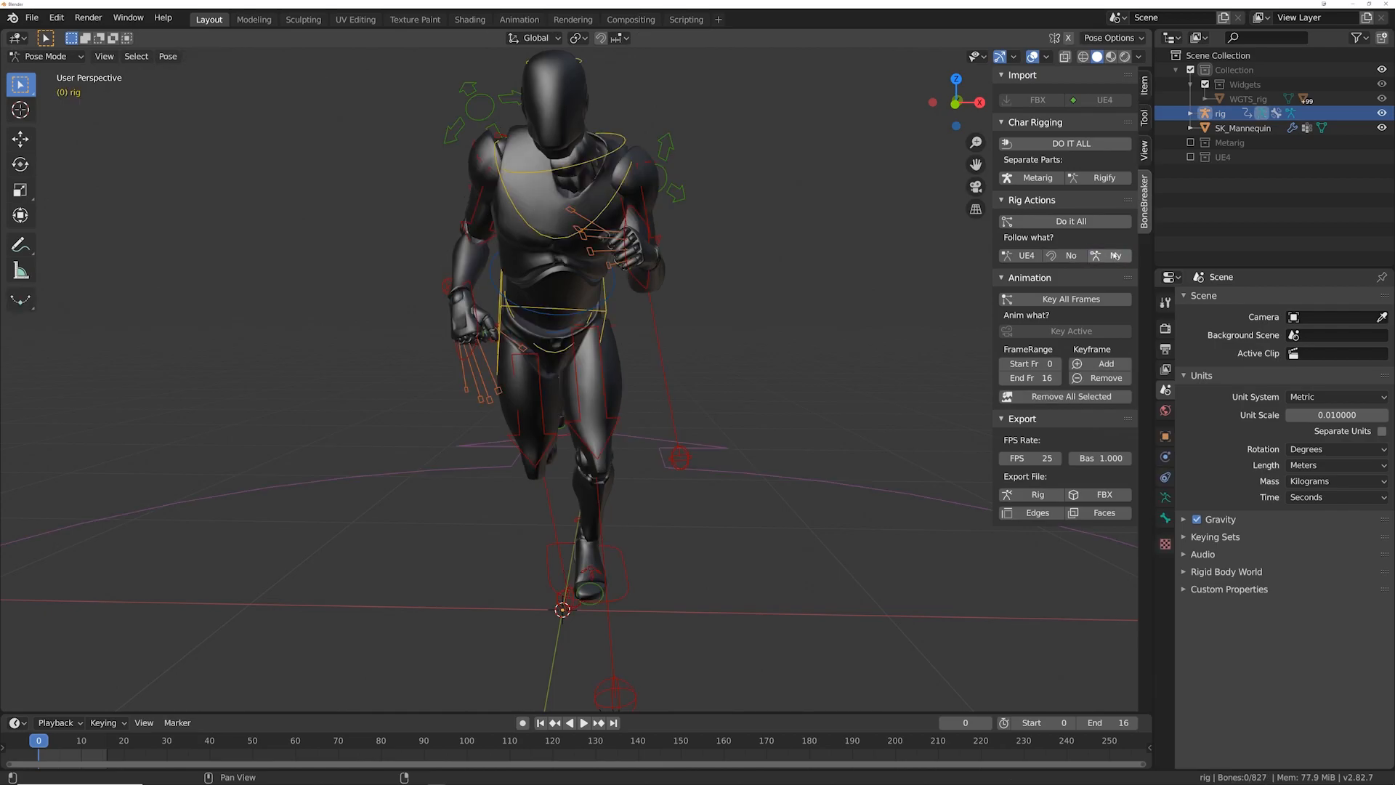
left_click(1071, 257)
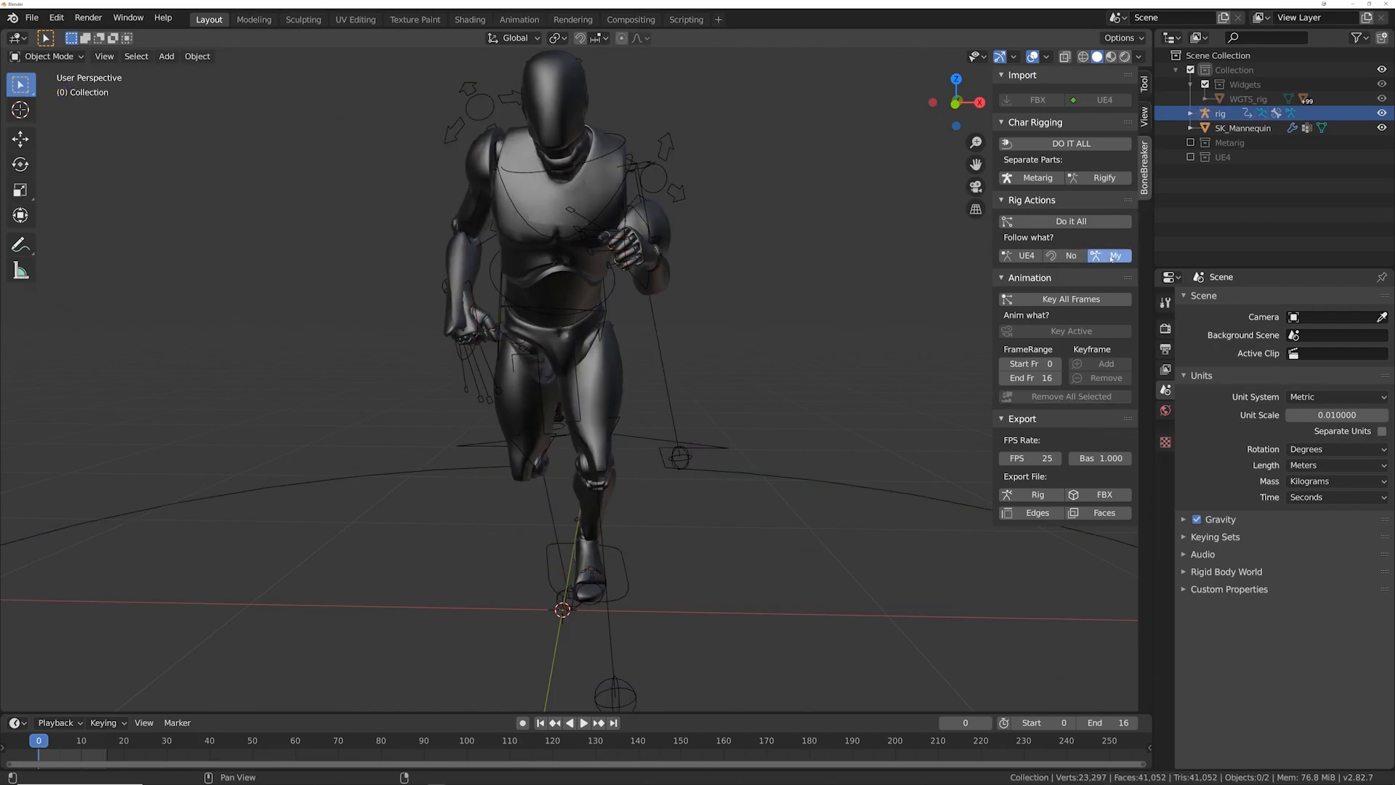
left_click(1112, 256)
left_click(1070, 257)
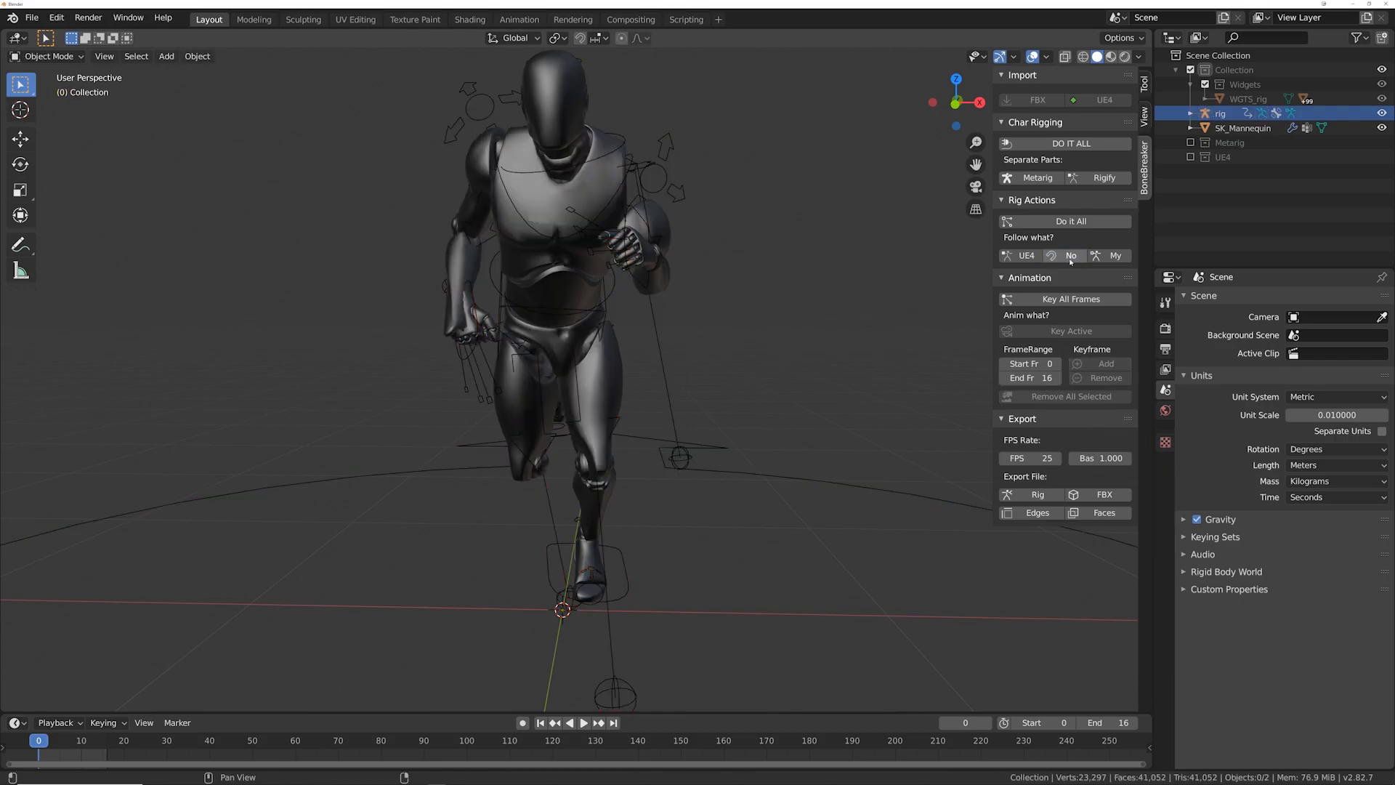
left_click(1108, 257)
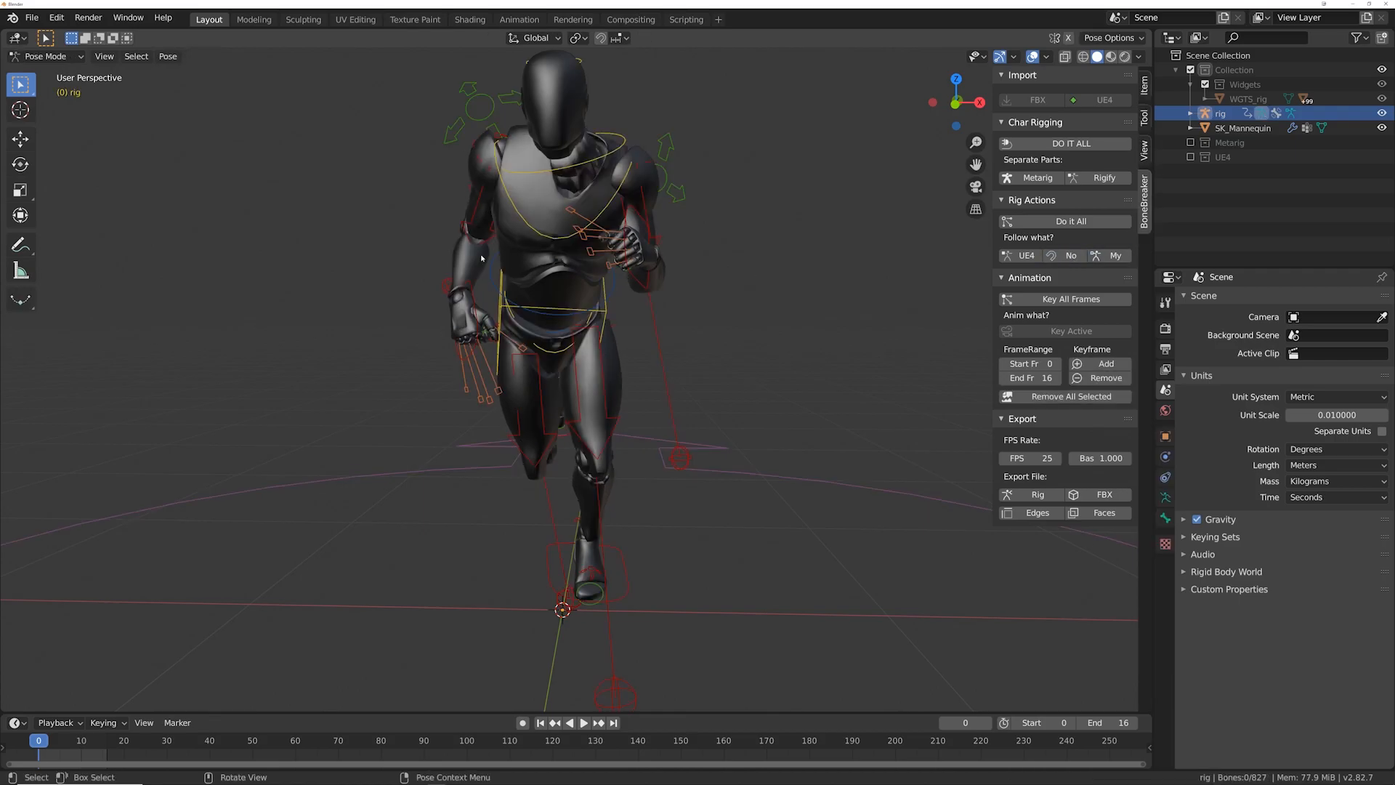
Step: Turn off the rig's current follow mode and make it follow the UE4 skeleton
left_click(1071, 256)
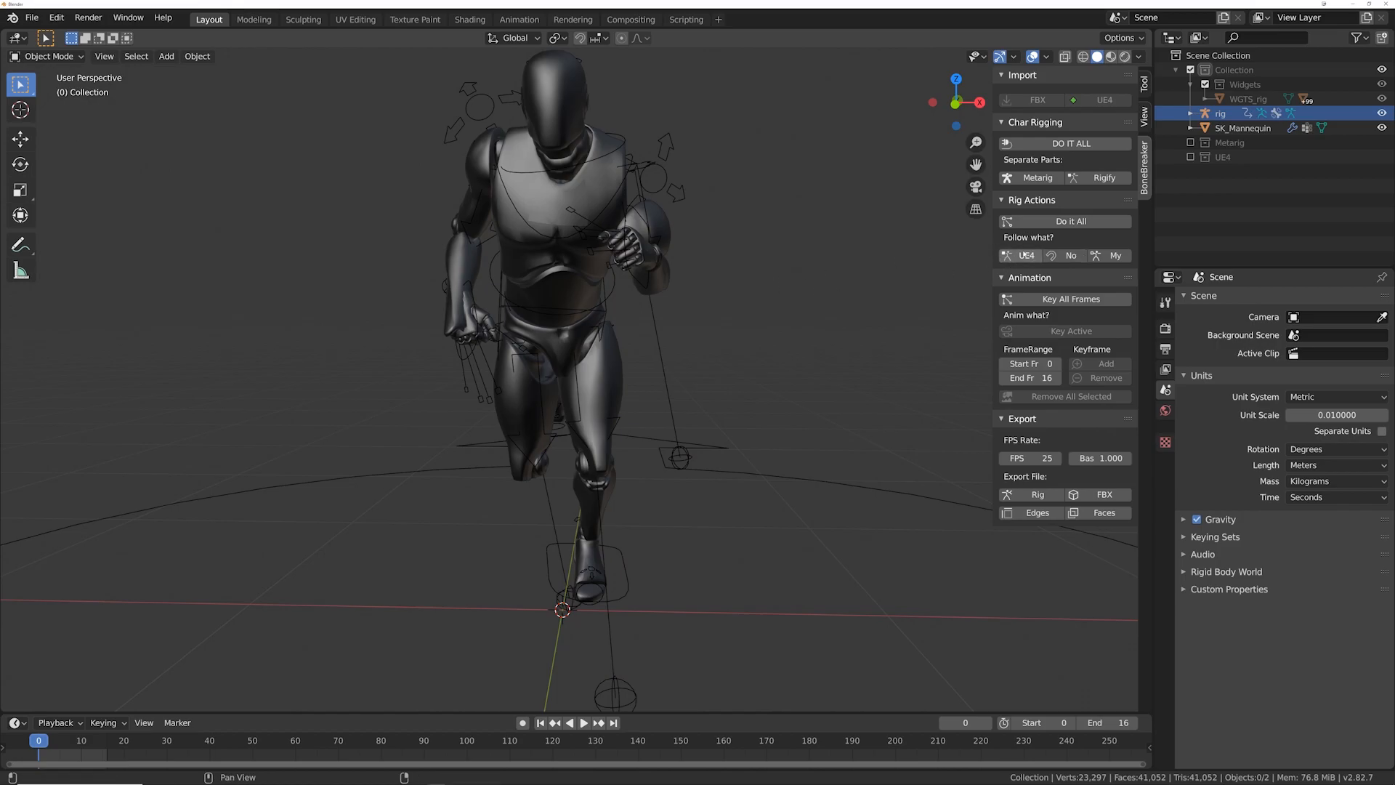
left_click(1022, 256)
mouse_move(787, 263)
middle_mouse_down()
mouse_move(518, 286)
mouse_move(690, 274)
mouse_move(681, 263)
mouse_move(621, 272)
mouse_move(663, 371)
mouse_move(509, 360)
mouse_move(646, 356)
middle_mouse_up()
Step: Select the hips bone of the UE4 root armature in wireframe shading, and return the viewport to solid shading
key("z")
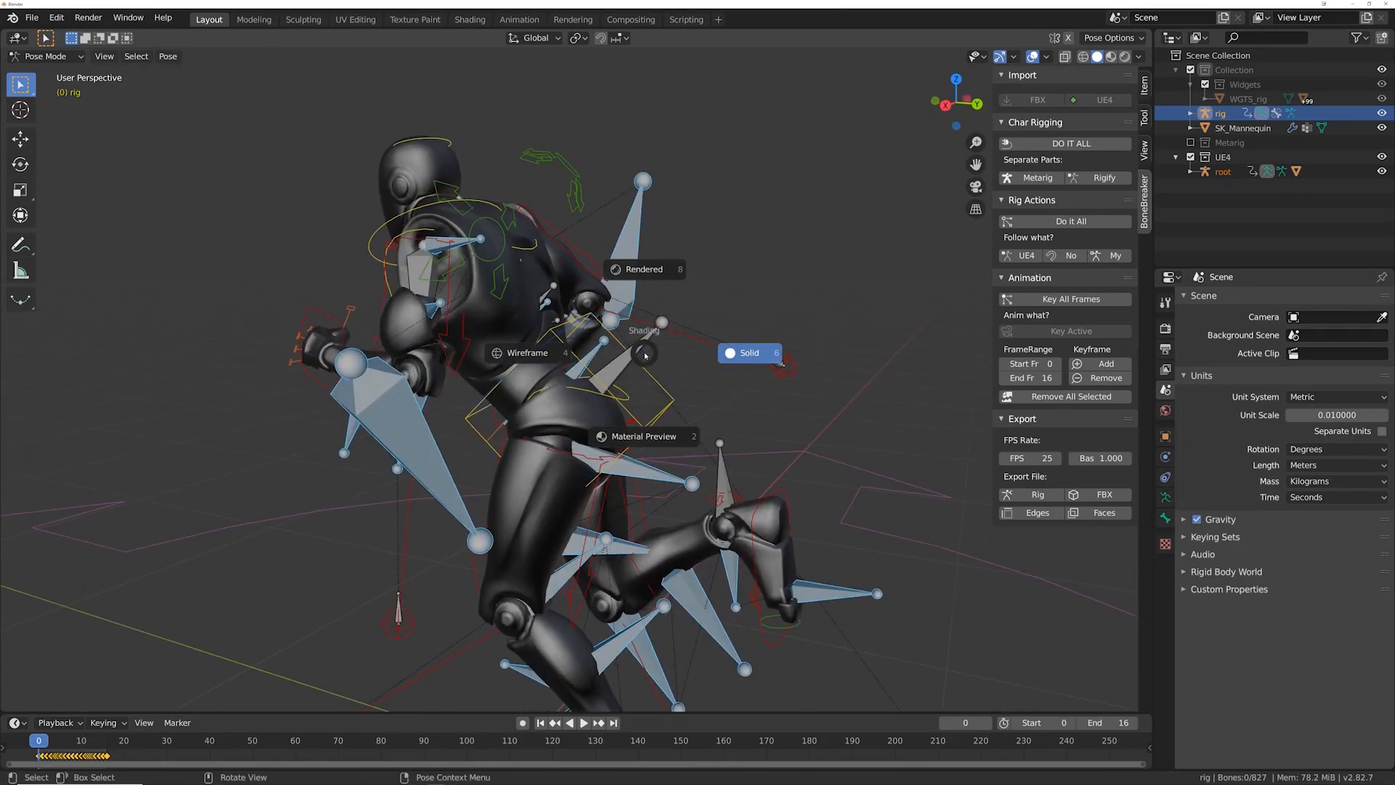
left_click(519, 339)
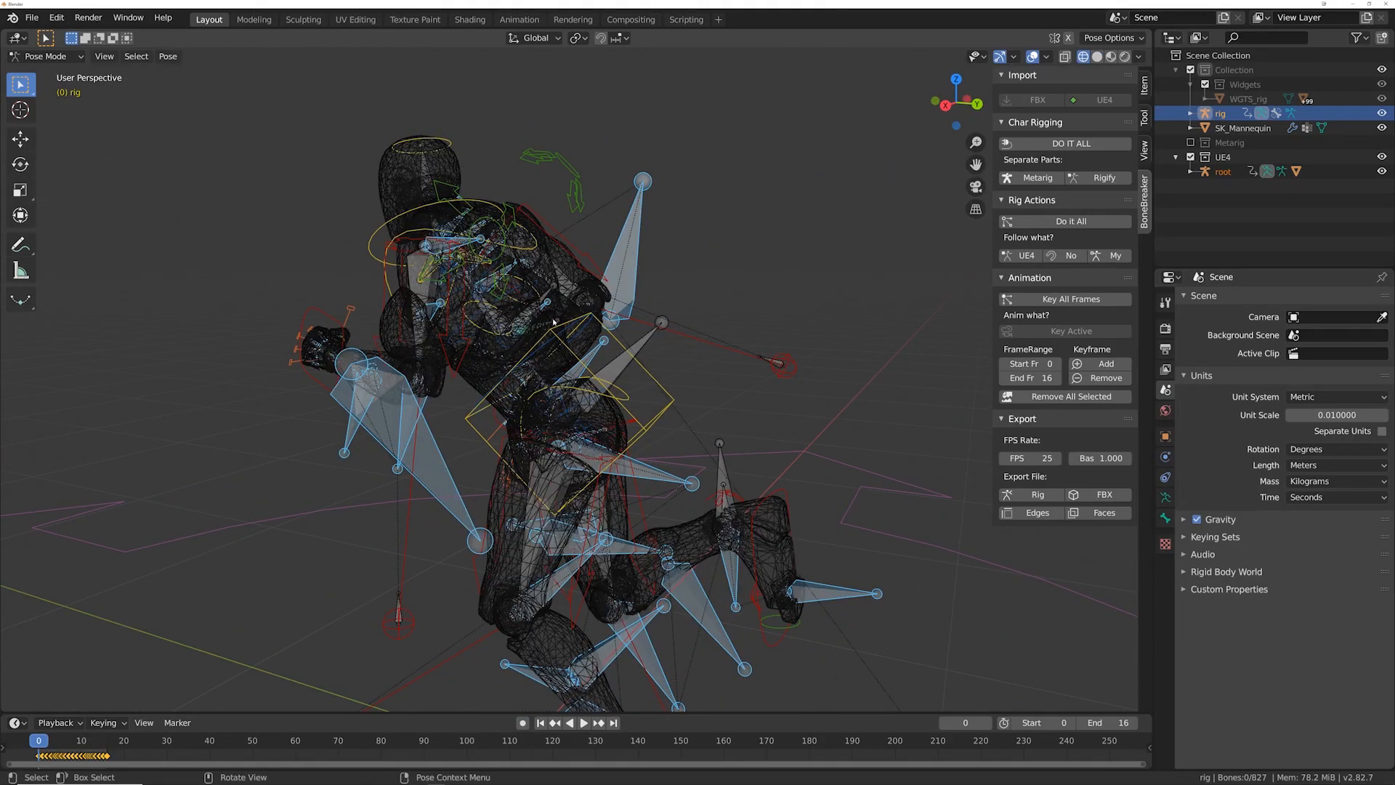
left_click(528, 332)
middle_click_drag(543, 337, 500, 342)
key("z")
left_click(619, 409)
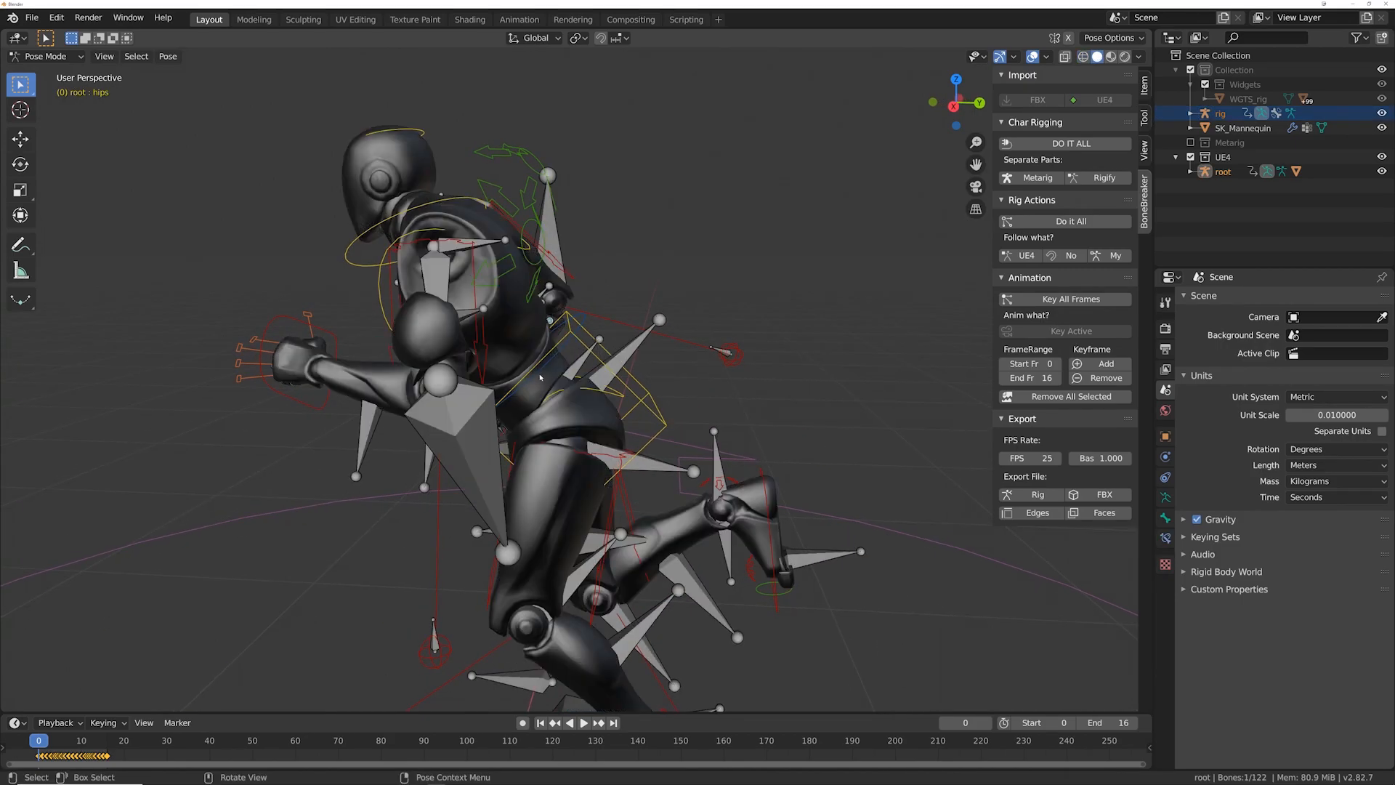
Step: Try rotating the hips bone twice about the global X axis, the second time by about -40 degrees
scroll(696, 218, "up", 3)
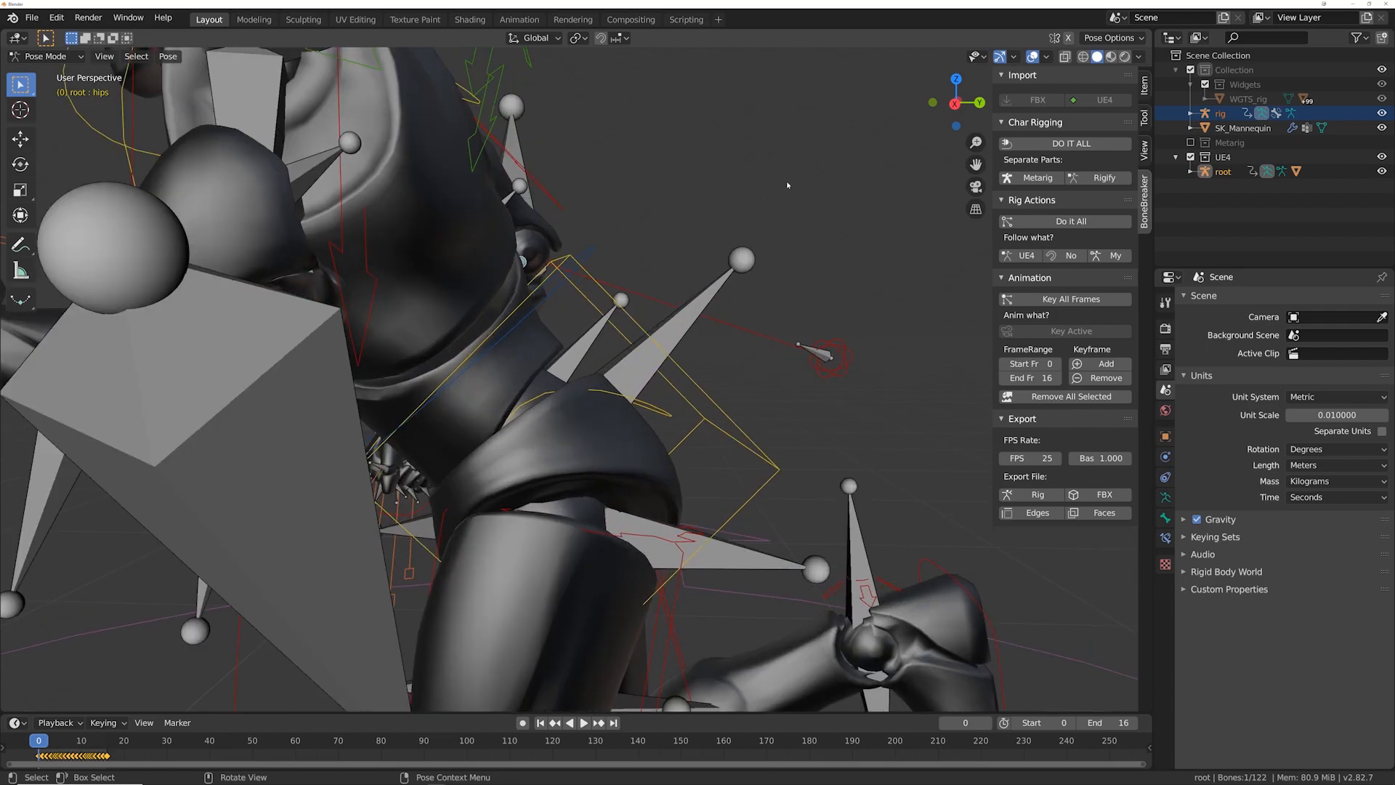
key("r")
key("x")
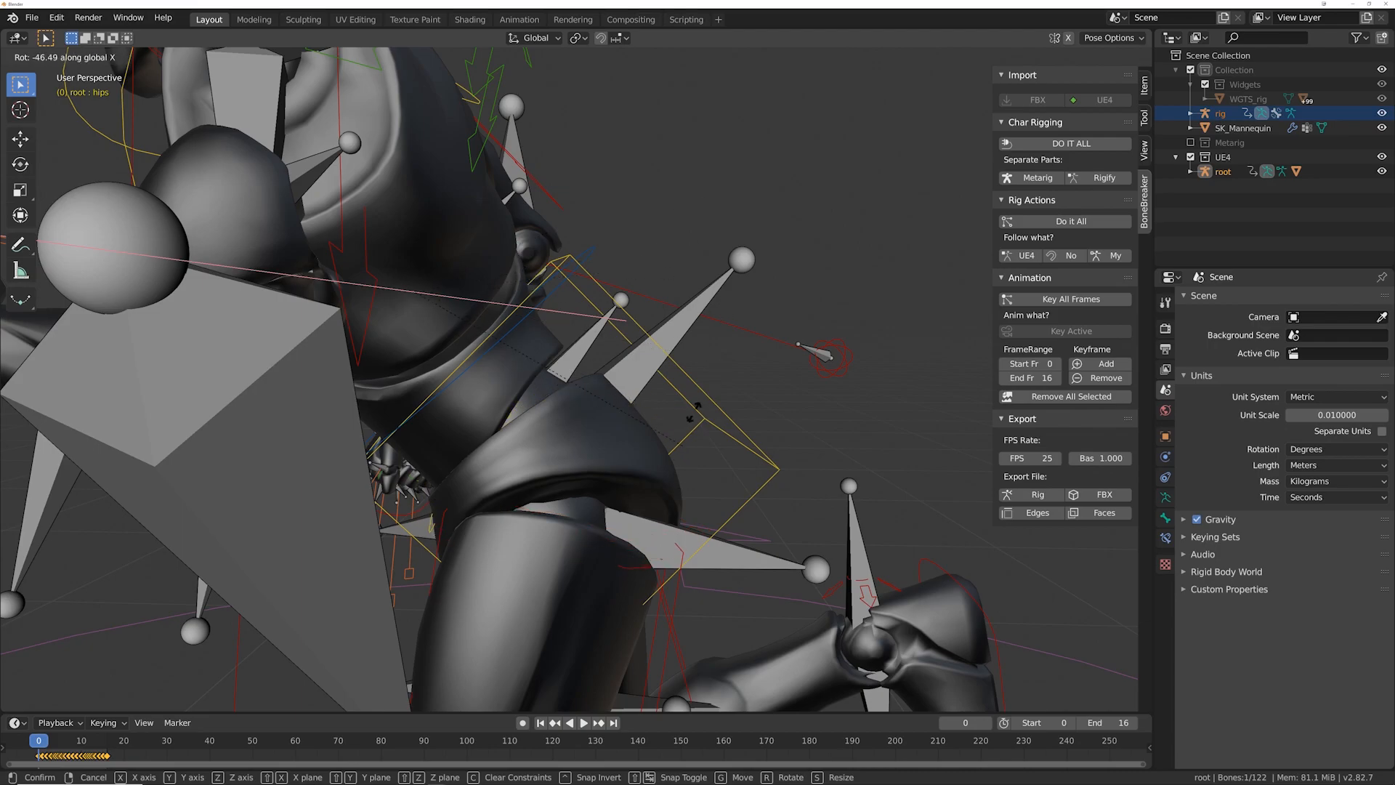
left_click(691, 337)
scroll(704, 323, "down", 3)
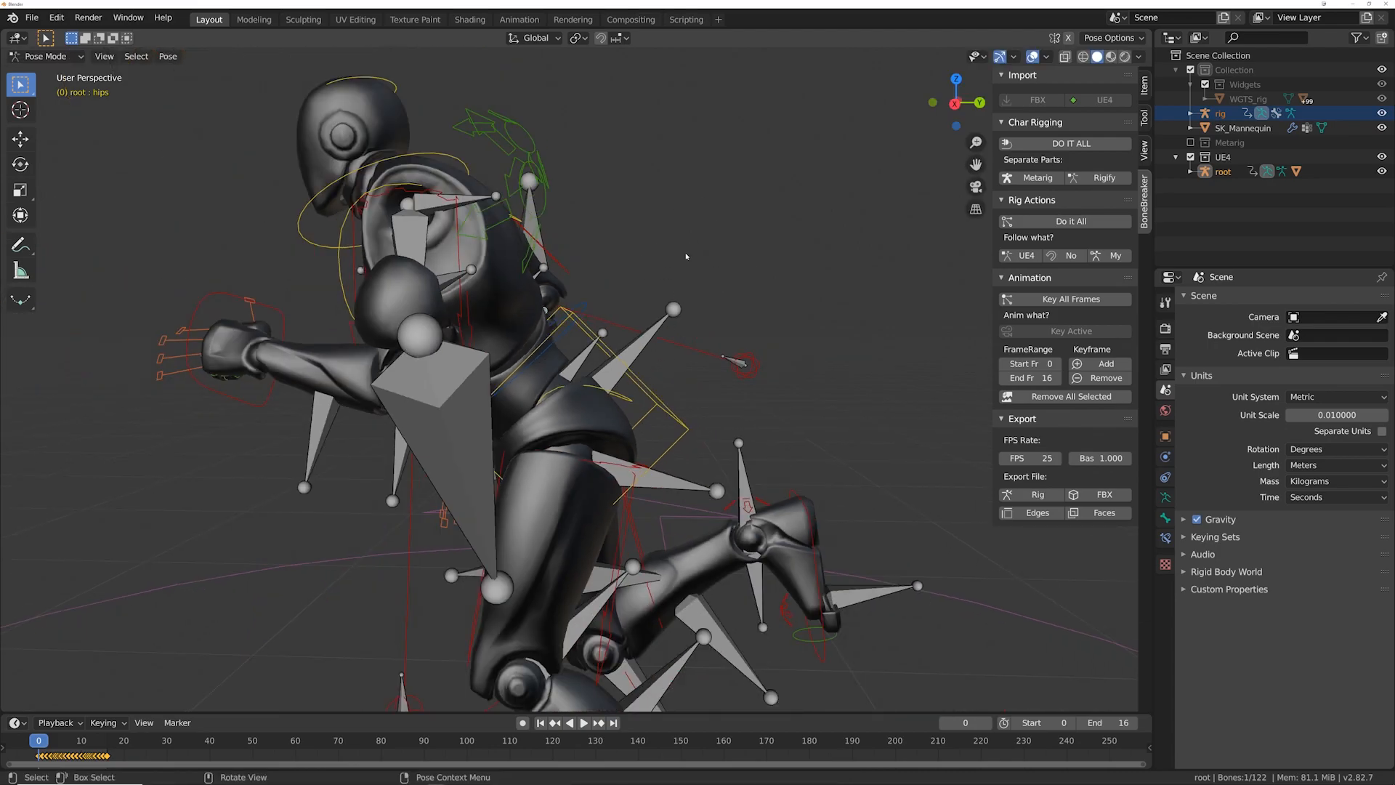
key("r")
key("x")
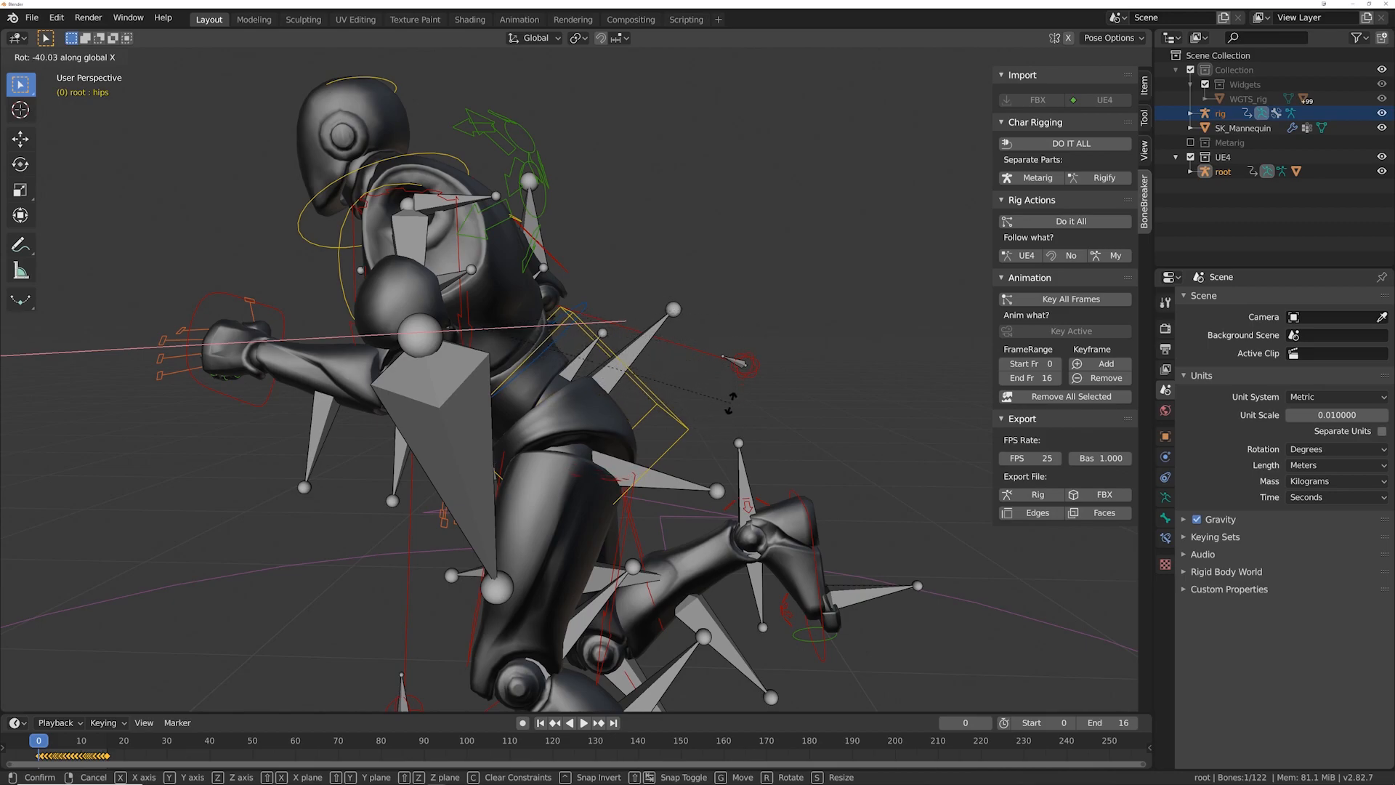
left_click(730, 400)
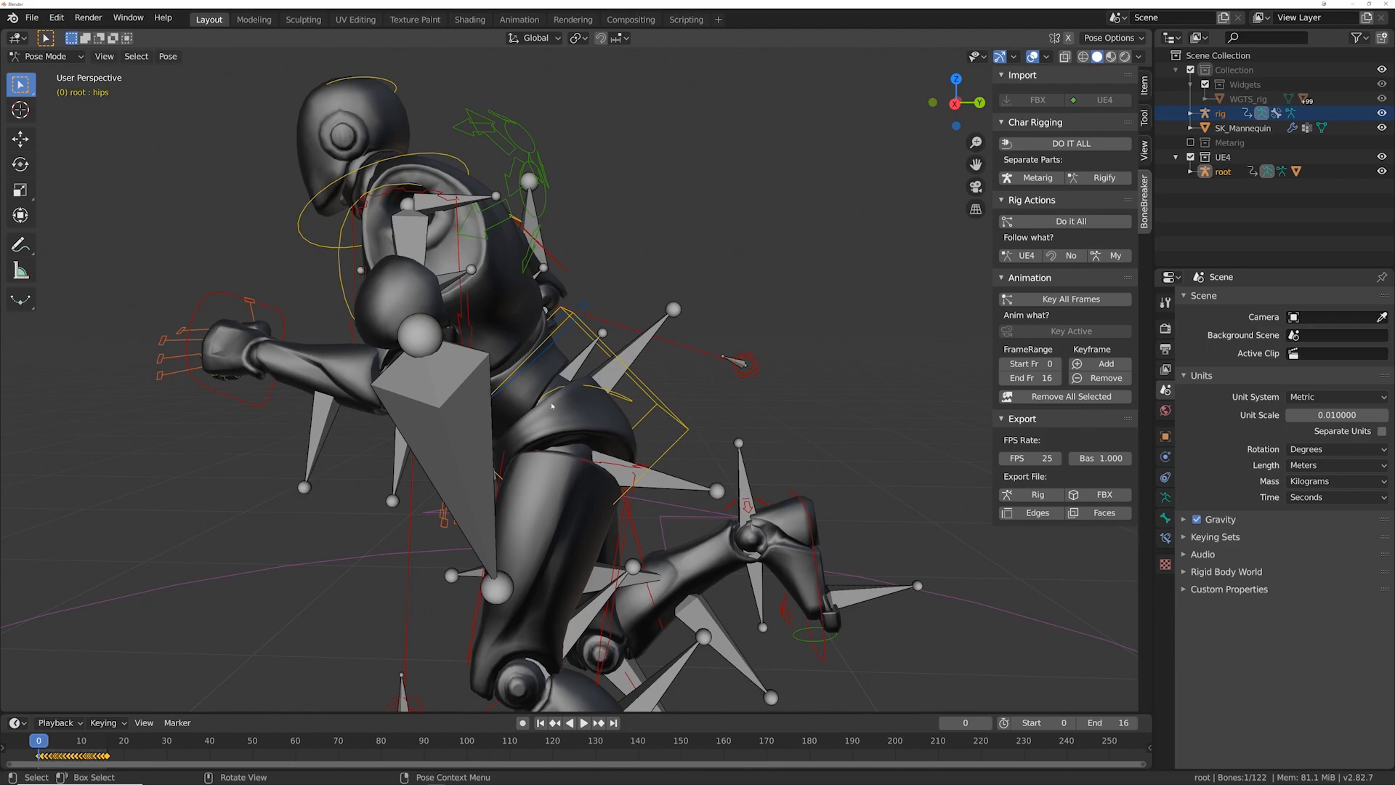
Step: Undo the trial rotations of the hips bone
key("ctrl+z")
key("ctrl+z")
key("ctrl+z")
key("ctrl+z")
key("ctrl+z")
key("ctrl+z")
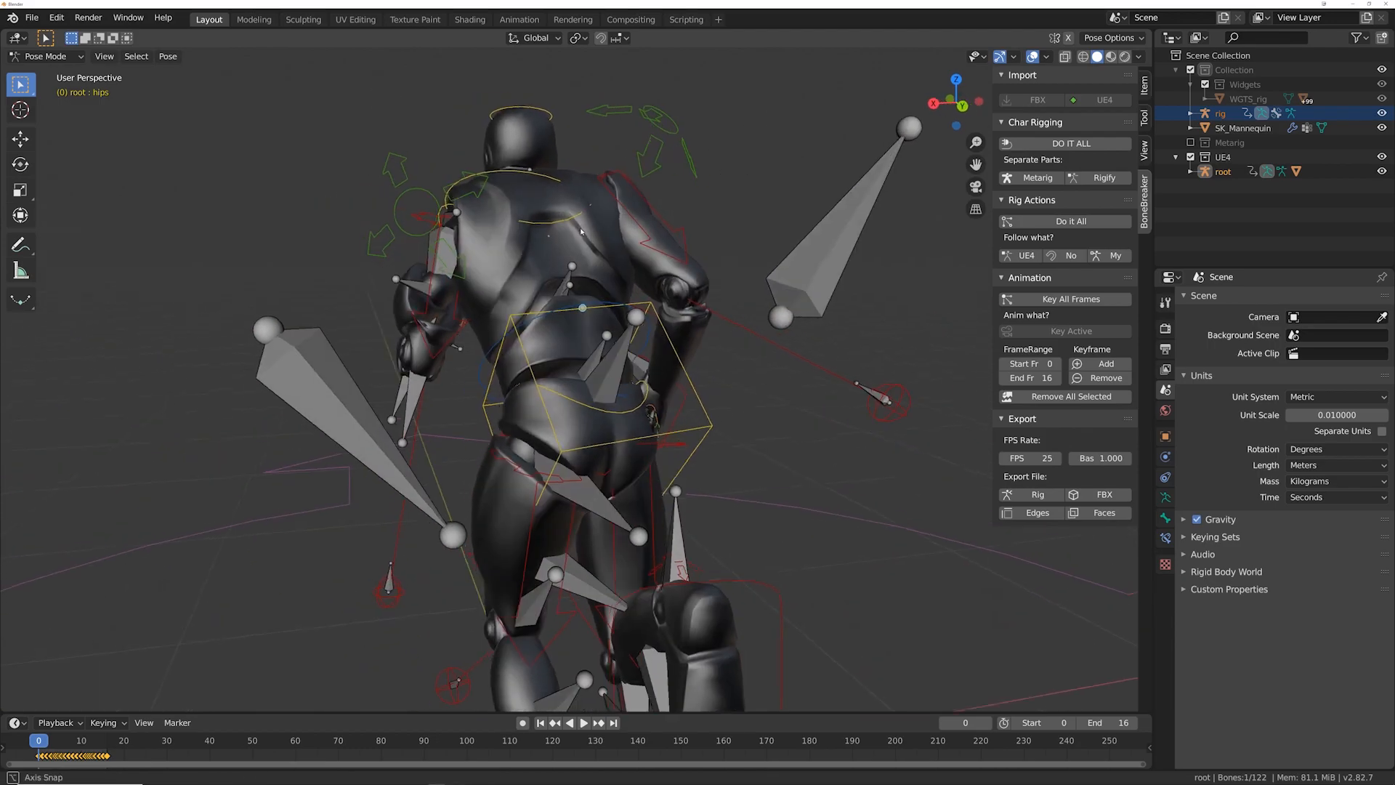
Step: In wireframe shading, rotate the UE4 root armature's hips bone about the global X axis in Edit Mode, and return to Pose Mode
mouse_move(728, 226)
middle_mouse_down()
mouse_move(677, 228)
mouse_move(691, 231)
middle_mouse_up()
key("z")
left_click(573, 219)
key("r")
key("x")
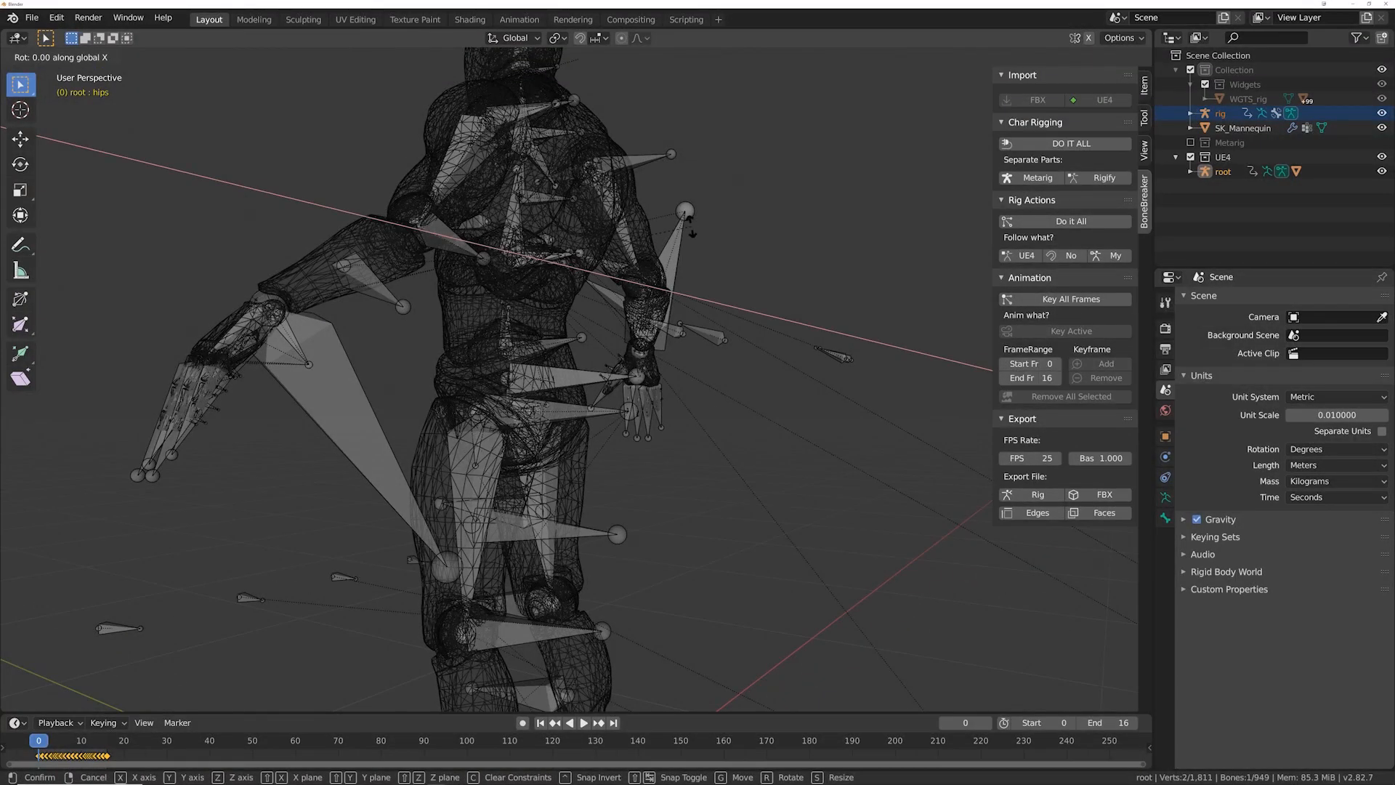
key("Return")
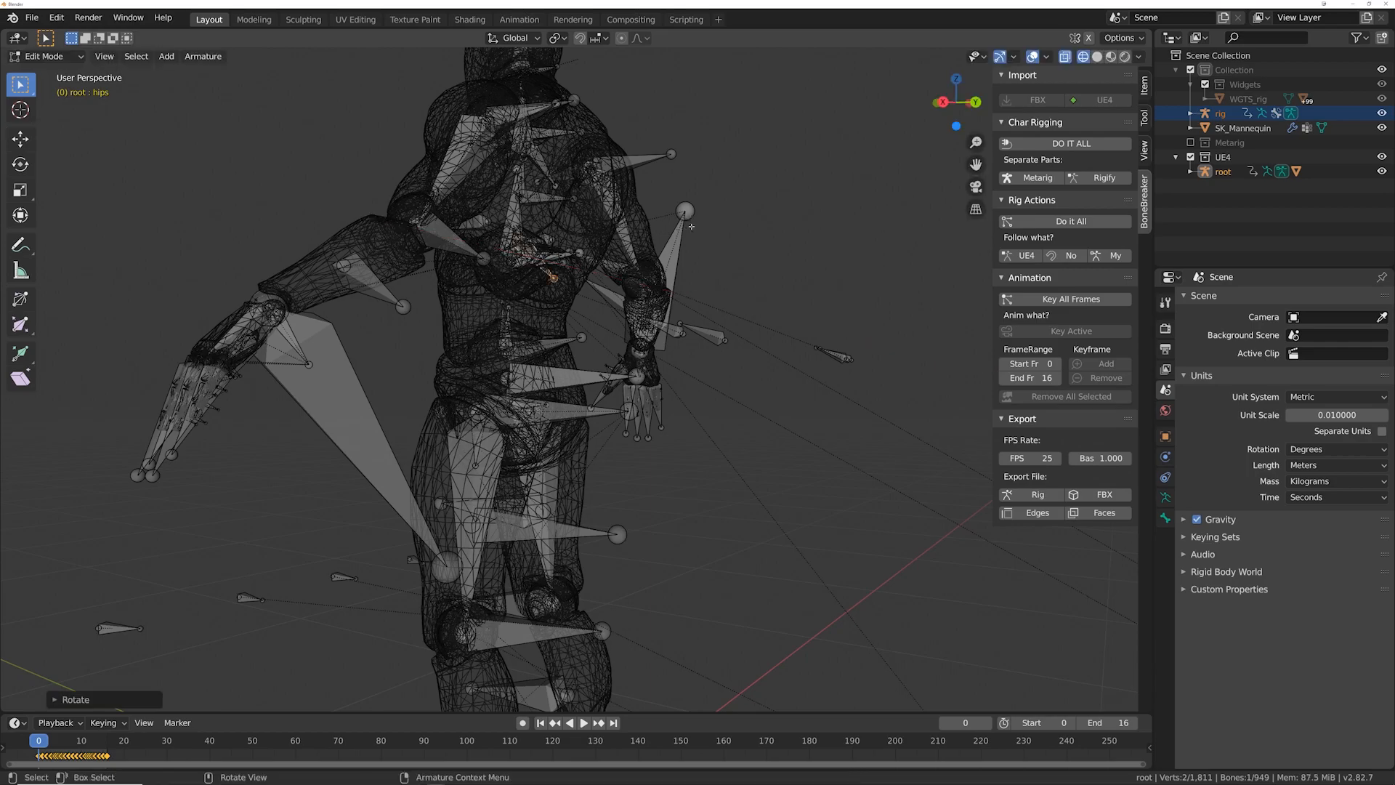
key("ctrl+Tab")
Step: Play the run animation to check the hips edit, and examine the motion of the rig's thigh_ik_target.R control during playback
middle_click_drag(686, 228, 32, 347)
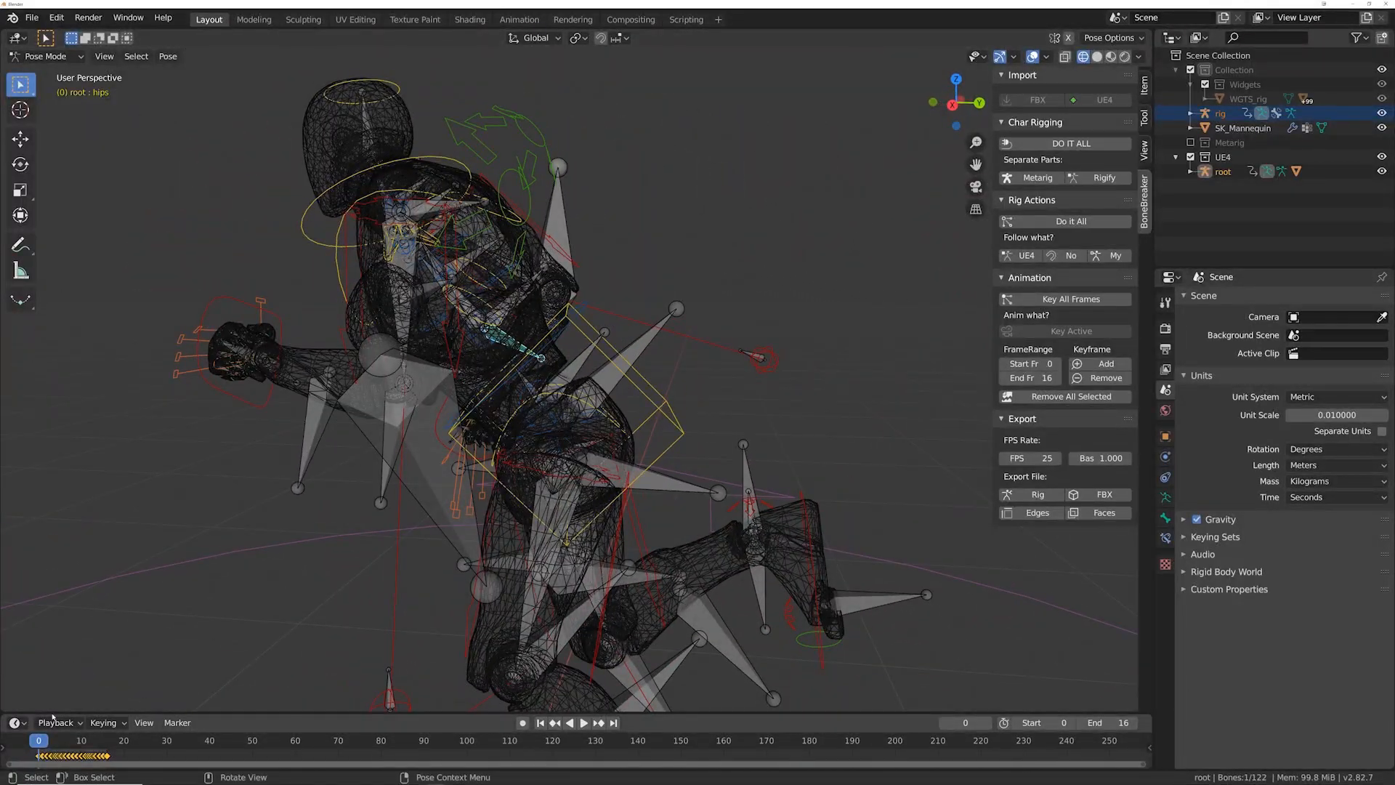
key("space")
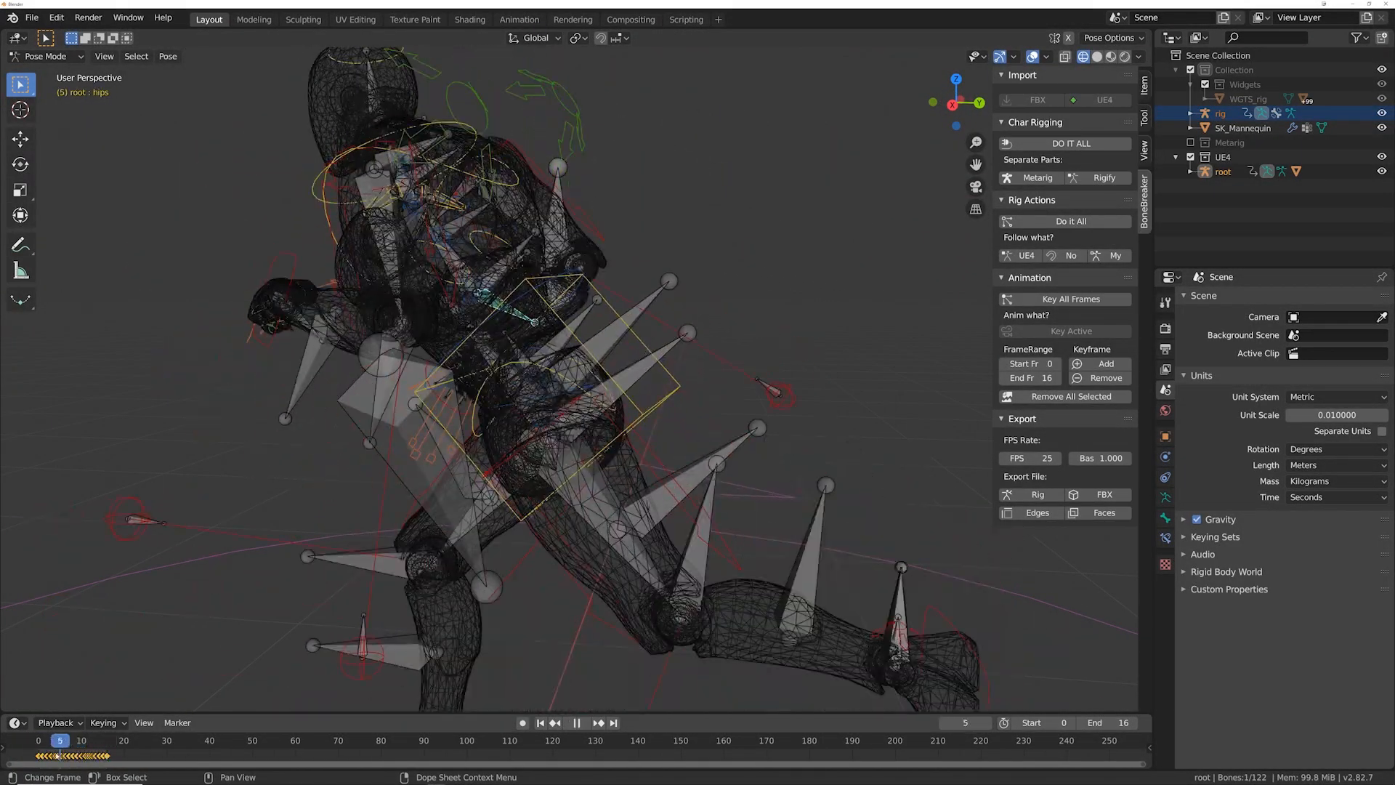
key("space")
middle_click_drag(450, 509, 558, 535)
left_click(572, 536)
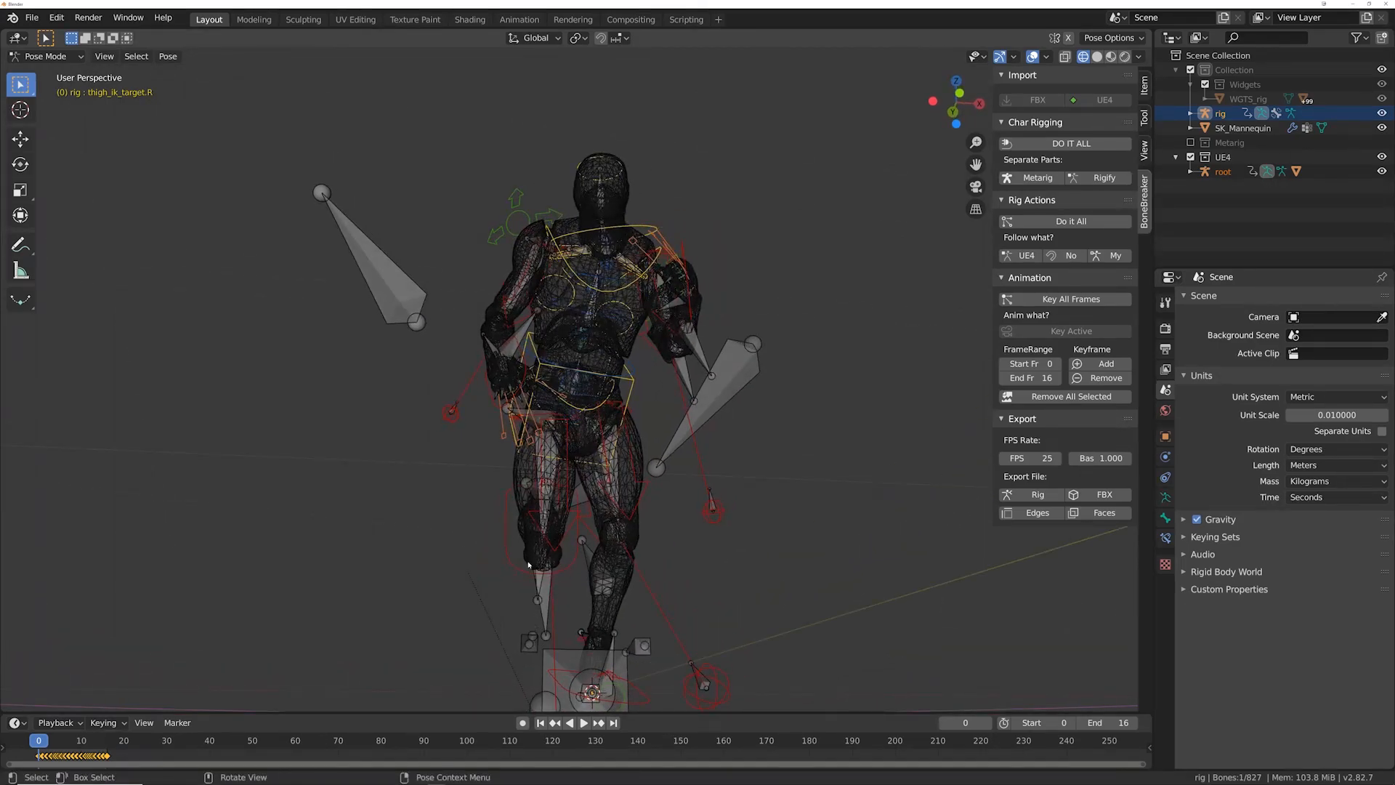
key("space")
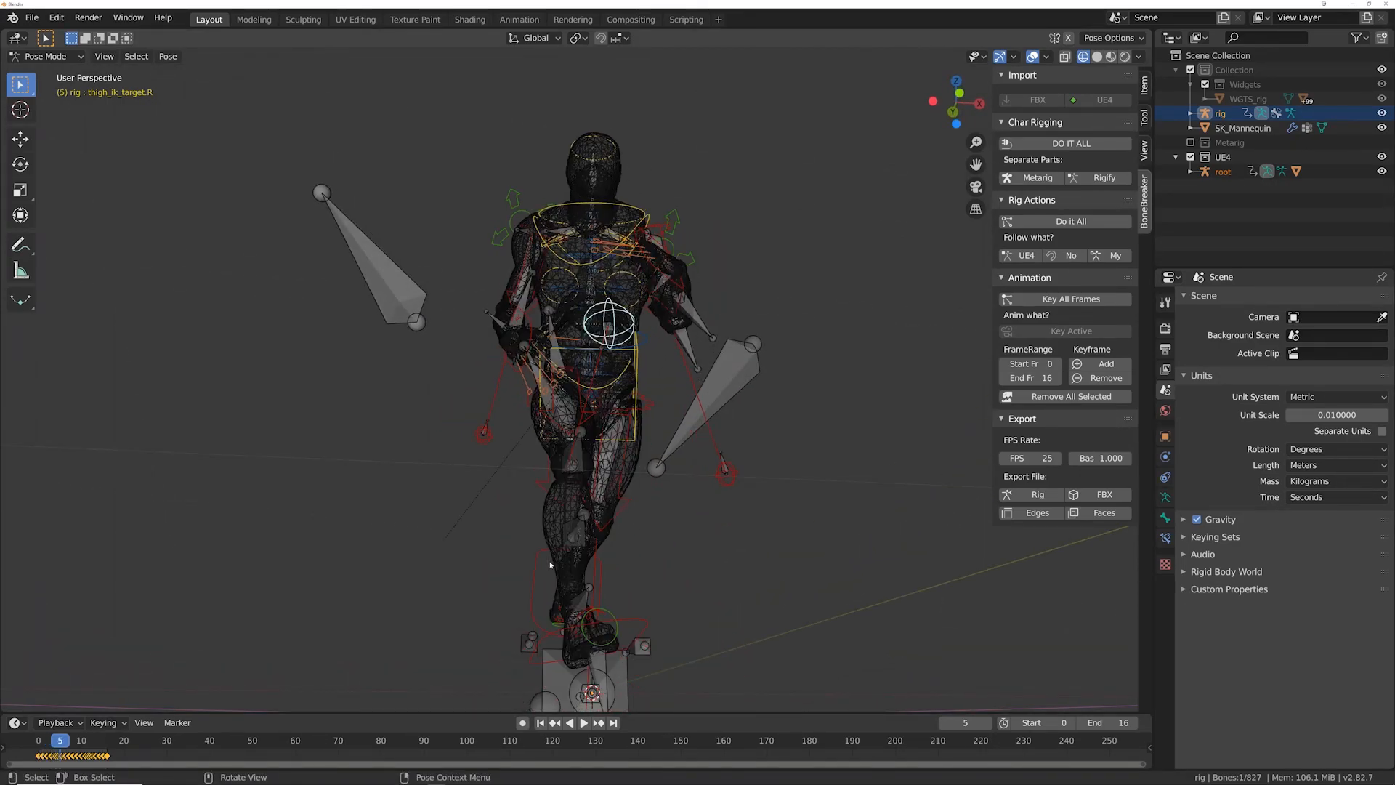
middle_click_drag(550, 565, 523, 463)
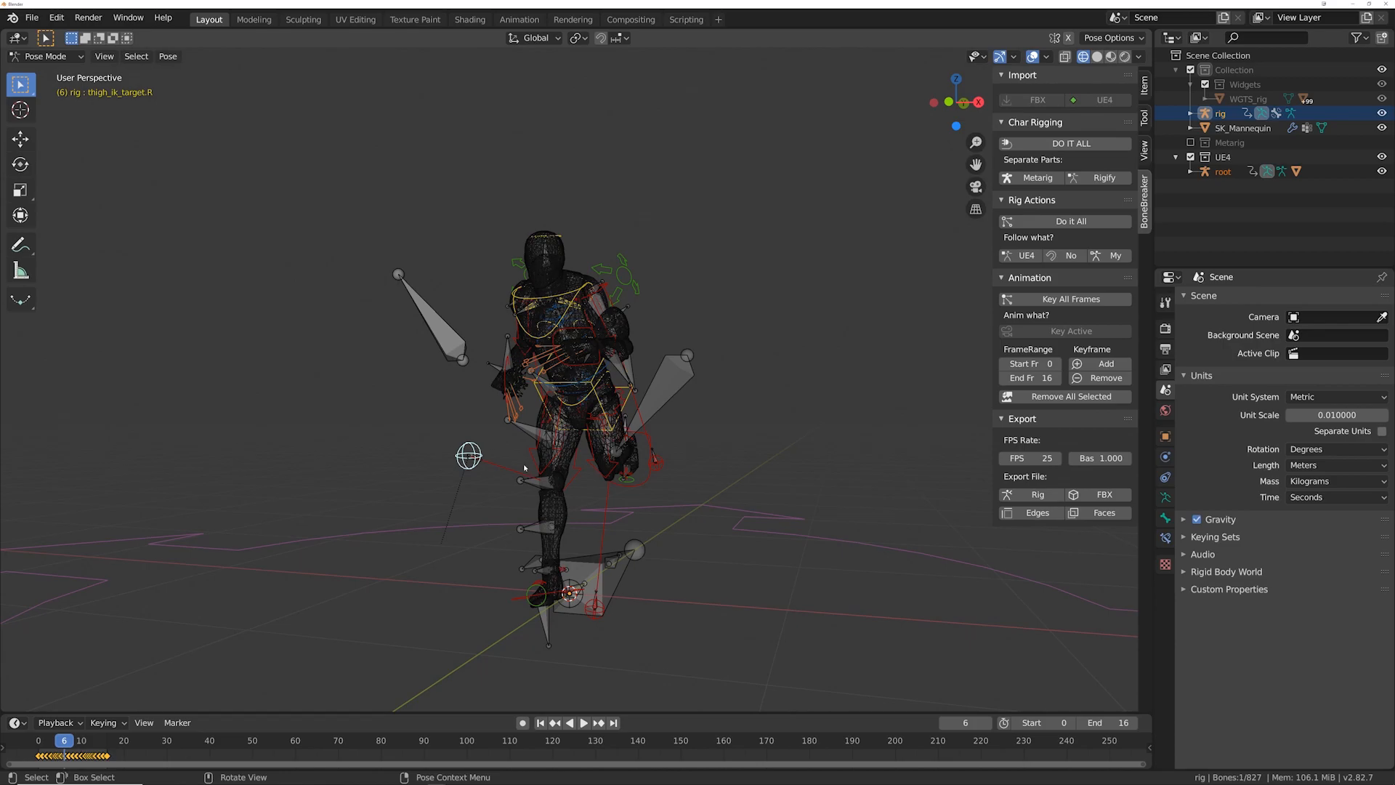
Step: Move the root armature's thigh_ik_target.R bone outward along negative global X in Edit Mode, and return to Pose Mode
scroll(523, 465, "up", 3)
left_click(374, 548)
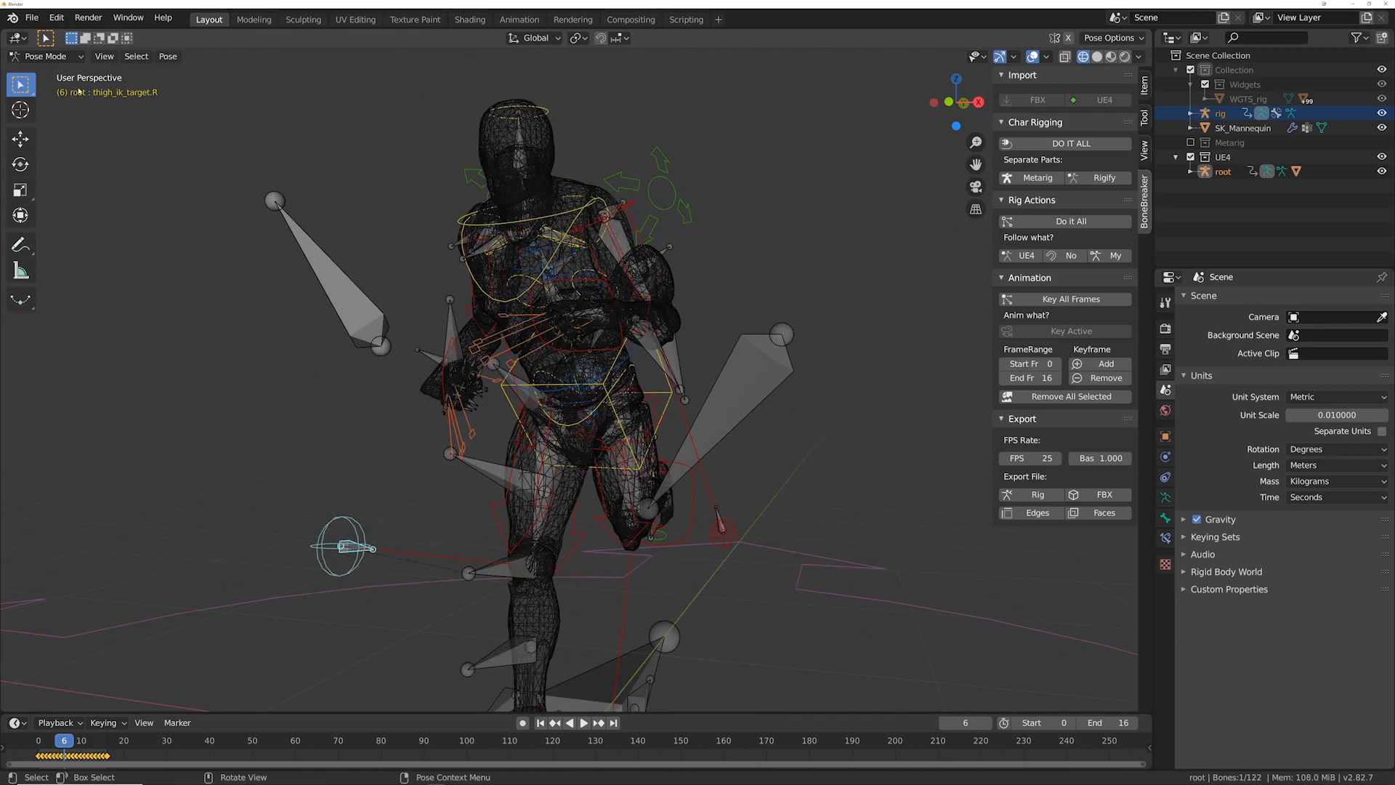
key("Tab")
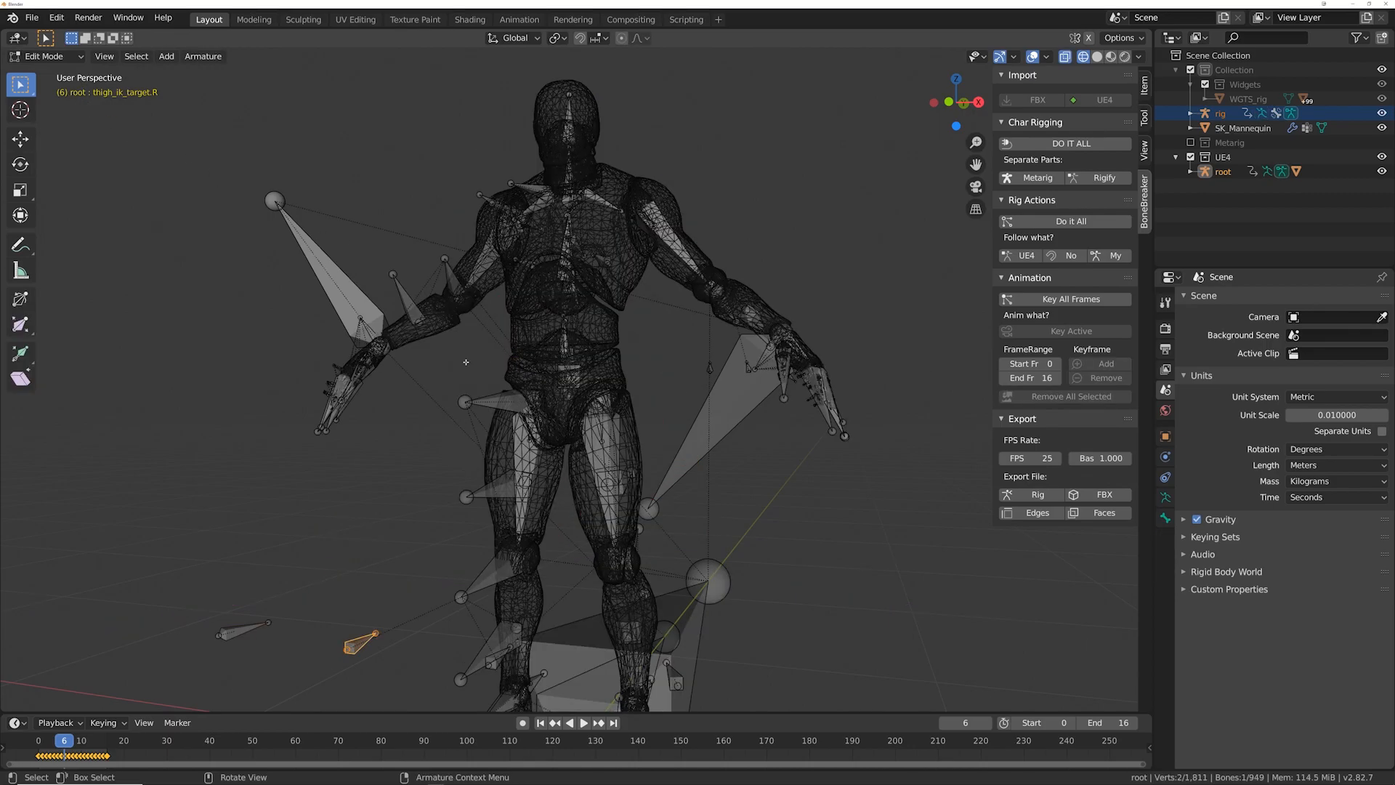
key("g")
key("x")
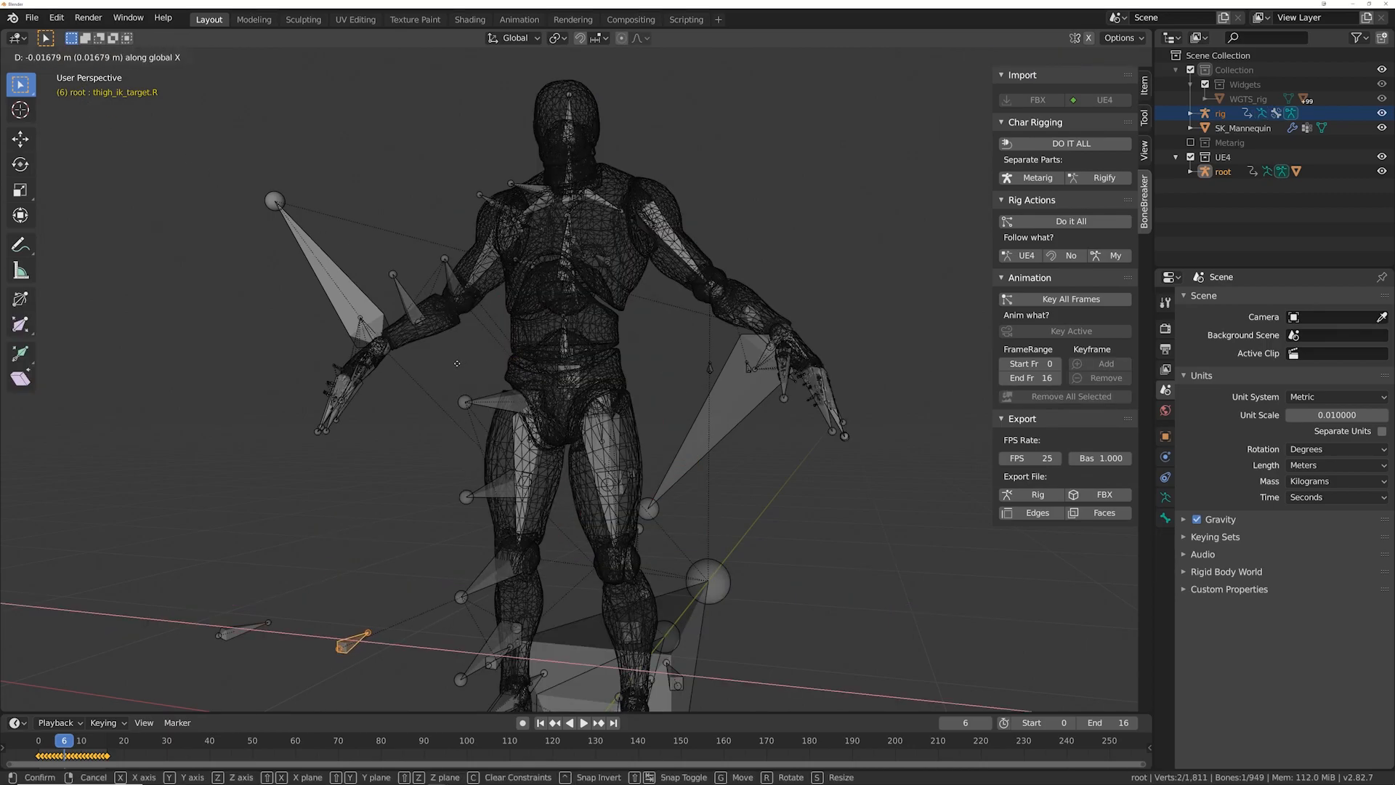
mouse_move(325, 350)
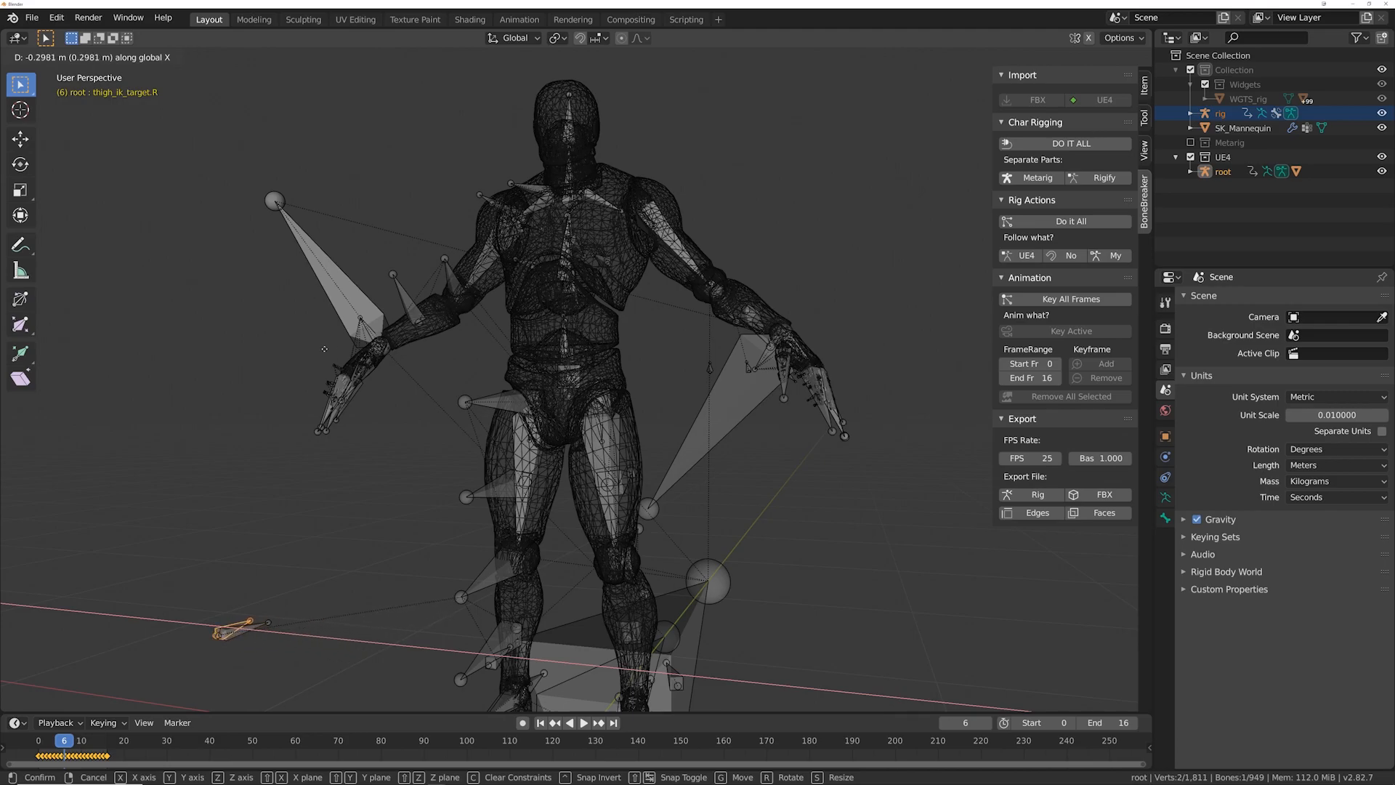
left_click(231, 361)
key("ctrl+Tab")
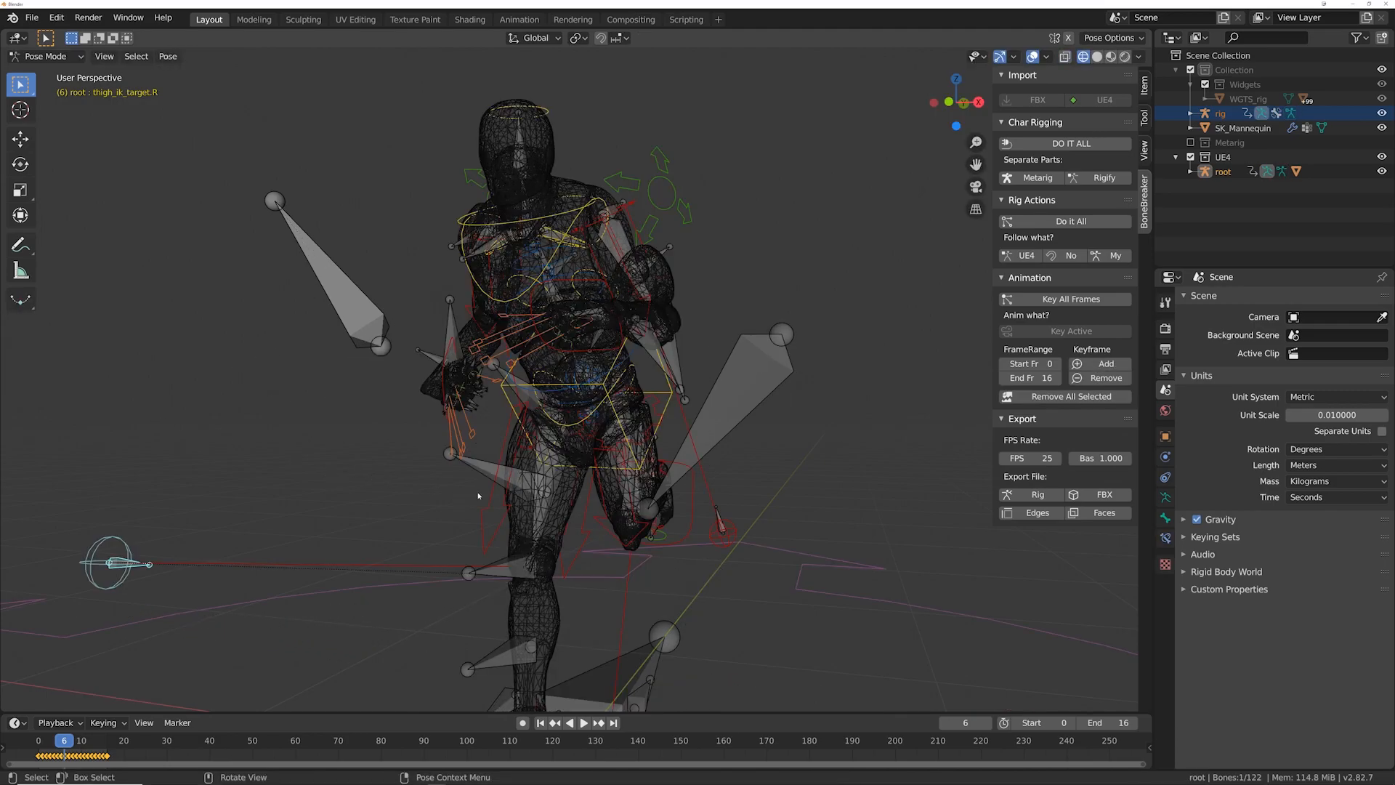
Step: Step through the run animation's frames to examine how the right leg follows the displaced thigh_ik_target.R bone, returning to frame 0
mouse_move(489, 520)
middle_mouse_down()
mouse_move(527, 552)
mouse_move(570, 537)
mouse_move(508, 532)
middle_mouse_up()
mouse_move(476, 532)
middle_mouse_down()
mouse_move(557, 532)
mouse_move(495, 532)
middle_mouse_up()
key("Right")
key("Right")
key("Right")
key("Right")
key("Right")
key("Right")
key("Right")
key("Right")
key("Right")
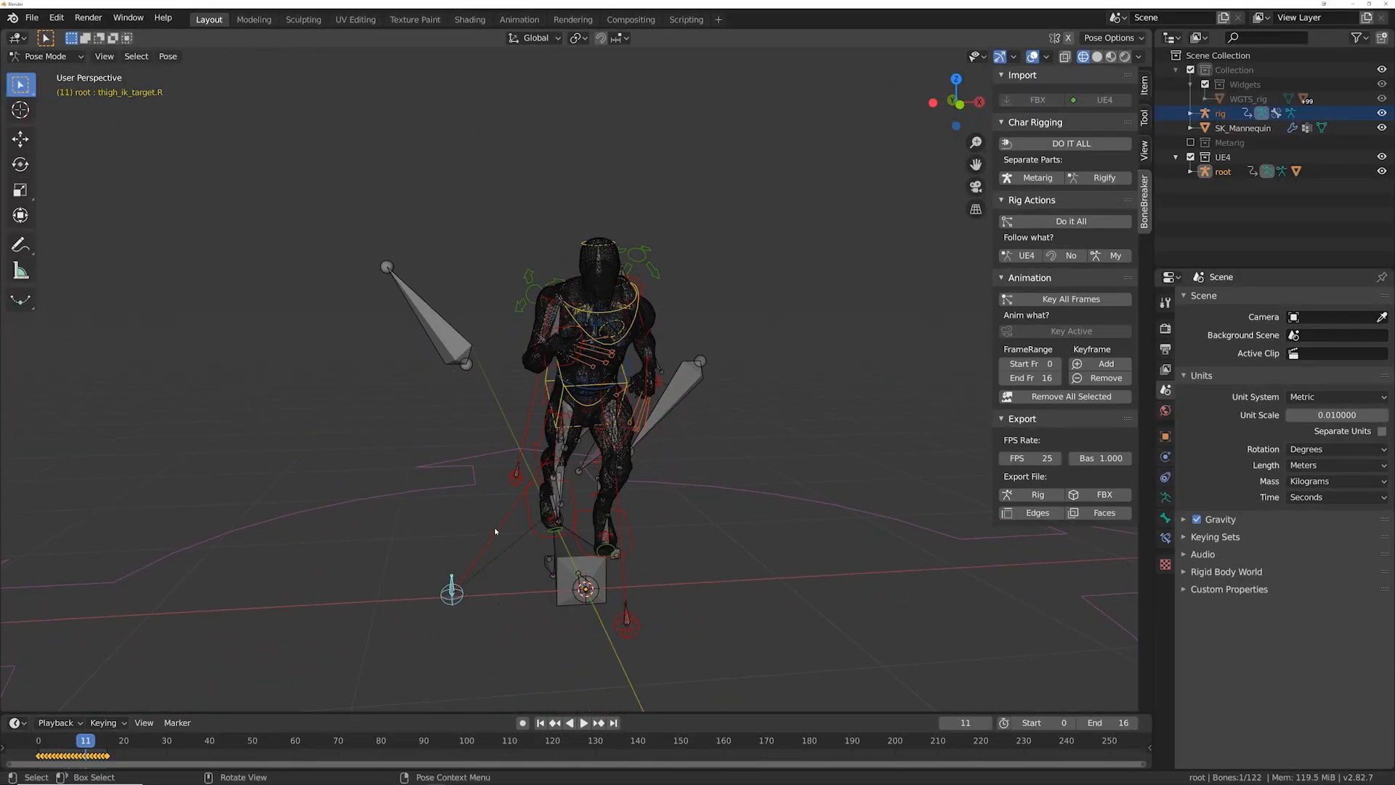
key("shift+Left")
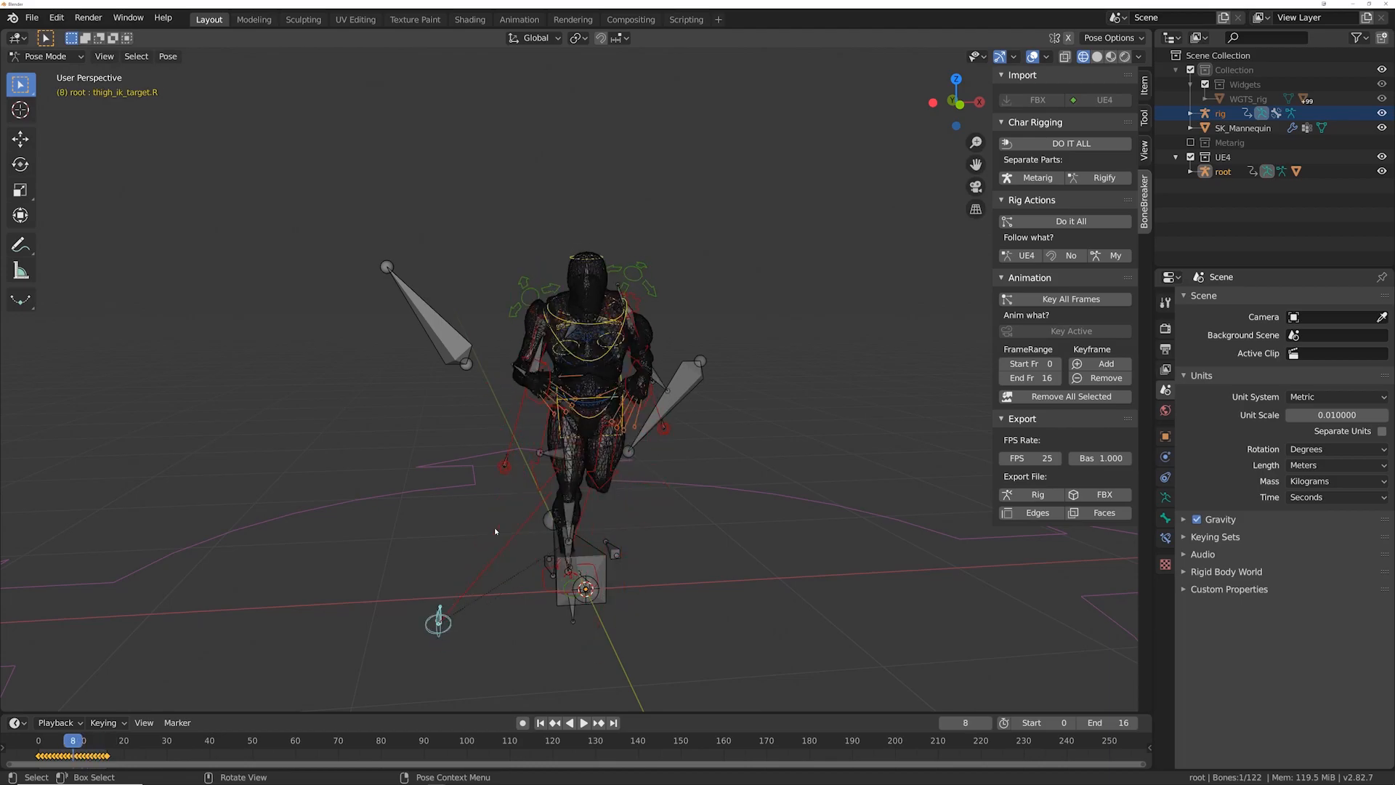
key("g")
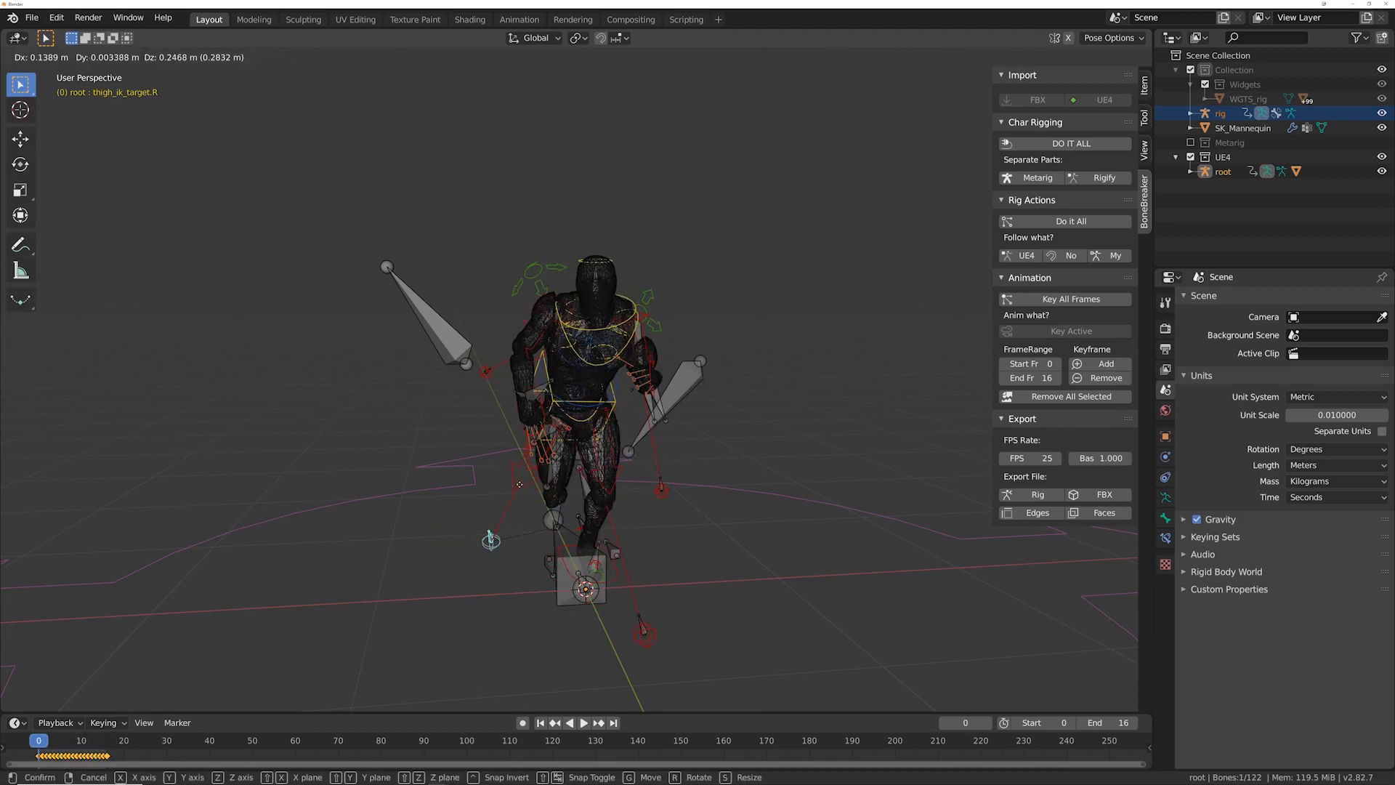
right_click(513, 479)
Step: In Edit Mode, move the thigh_ik_target.R bone about 0.5 m back toward the body along global X, and return to Pose Mode
key("Tab")
middle_click_drag(512, 478, 486, 523)
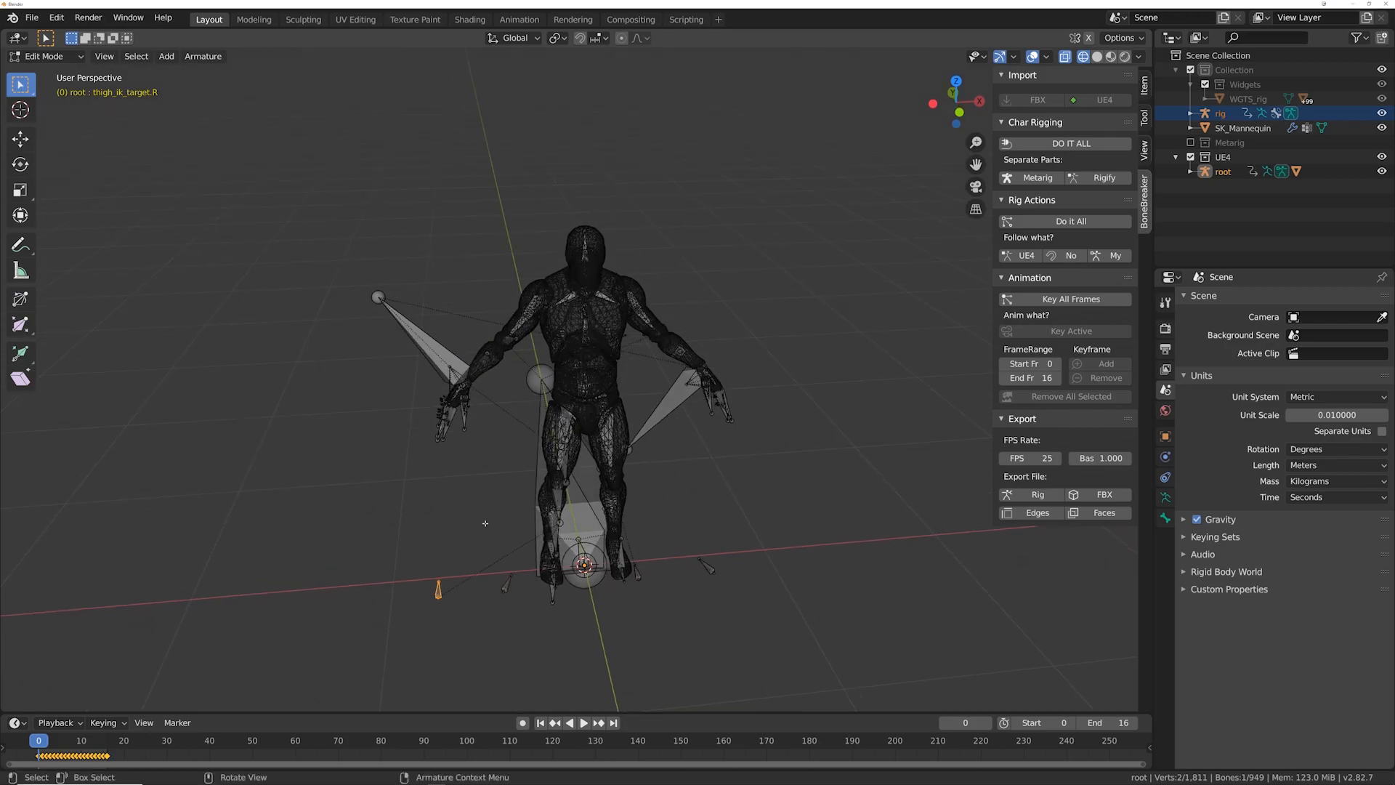
key("g")
key("x")
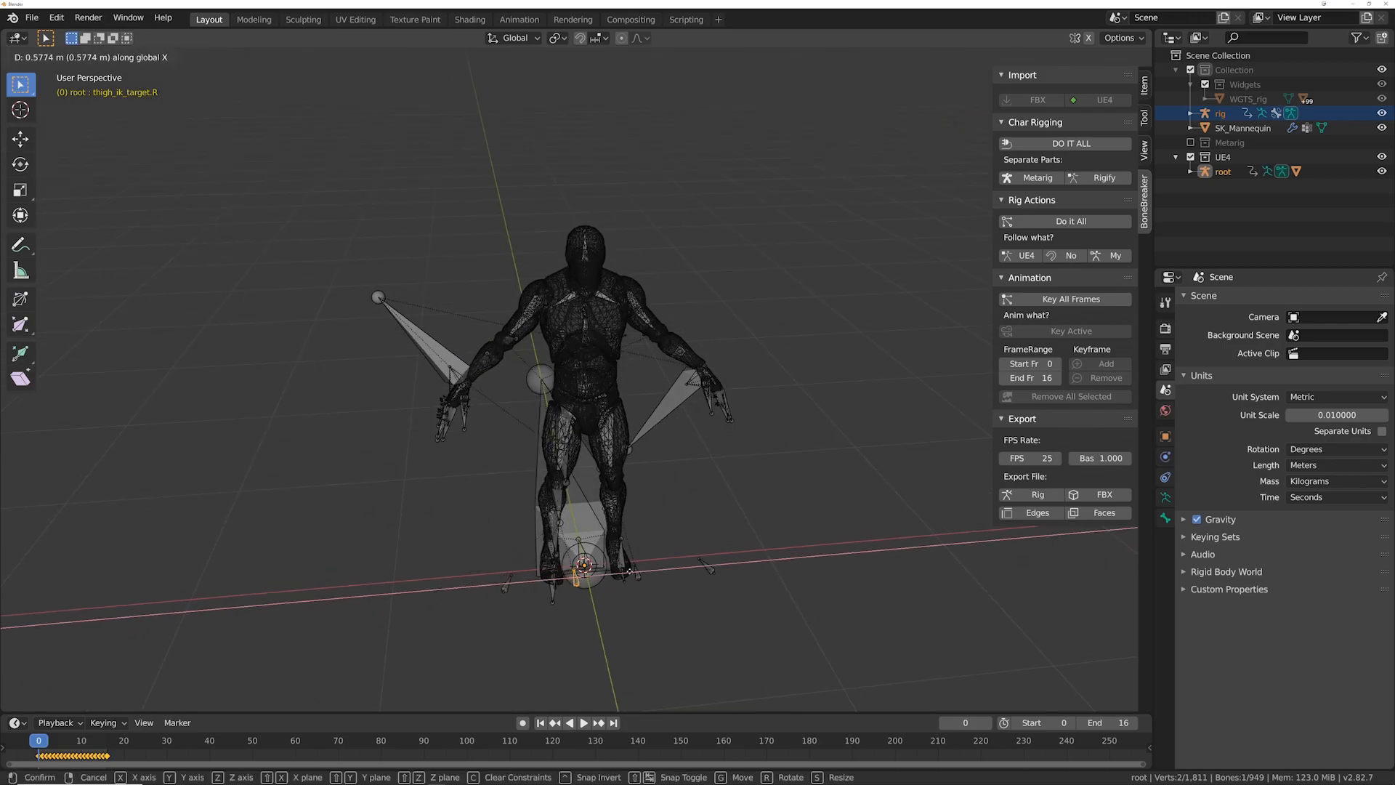
right_click(602, 575)
middle_click_drag(602, 574, 581, 535)
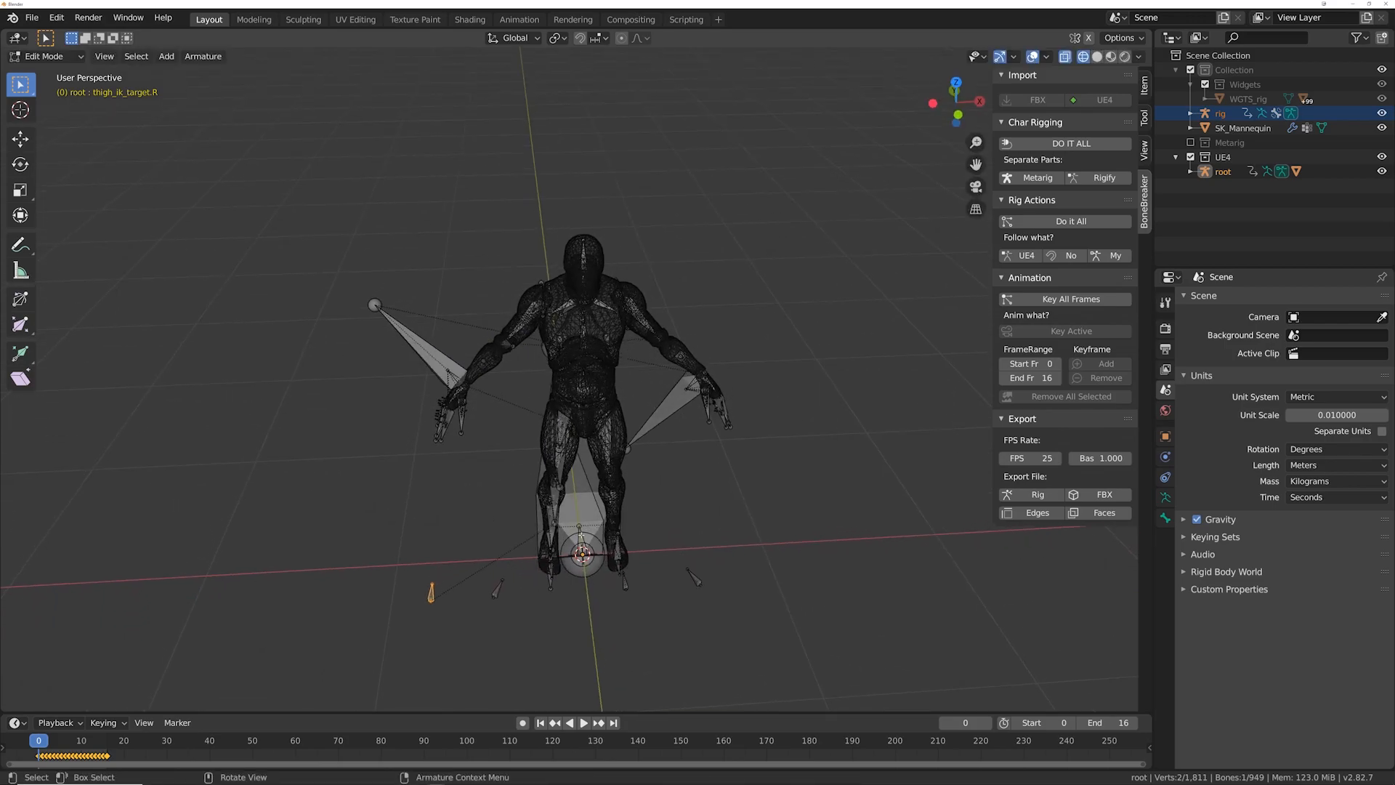
key("KP_7")
key("g")
key("x")
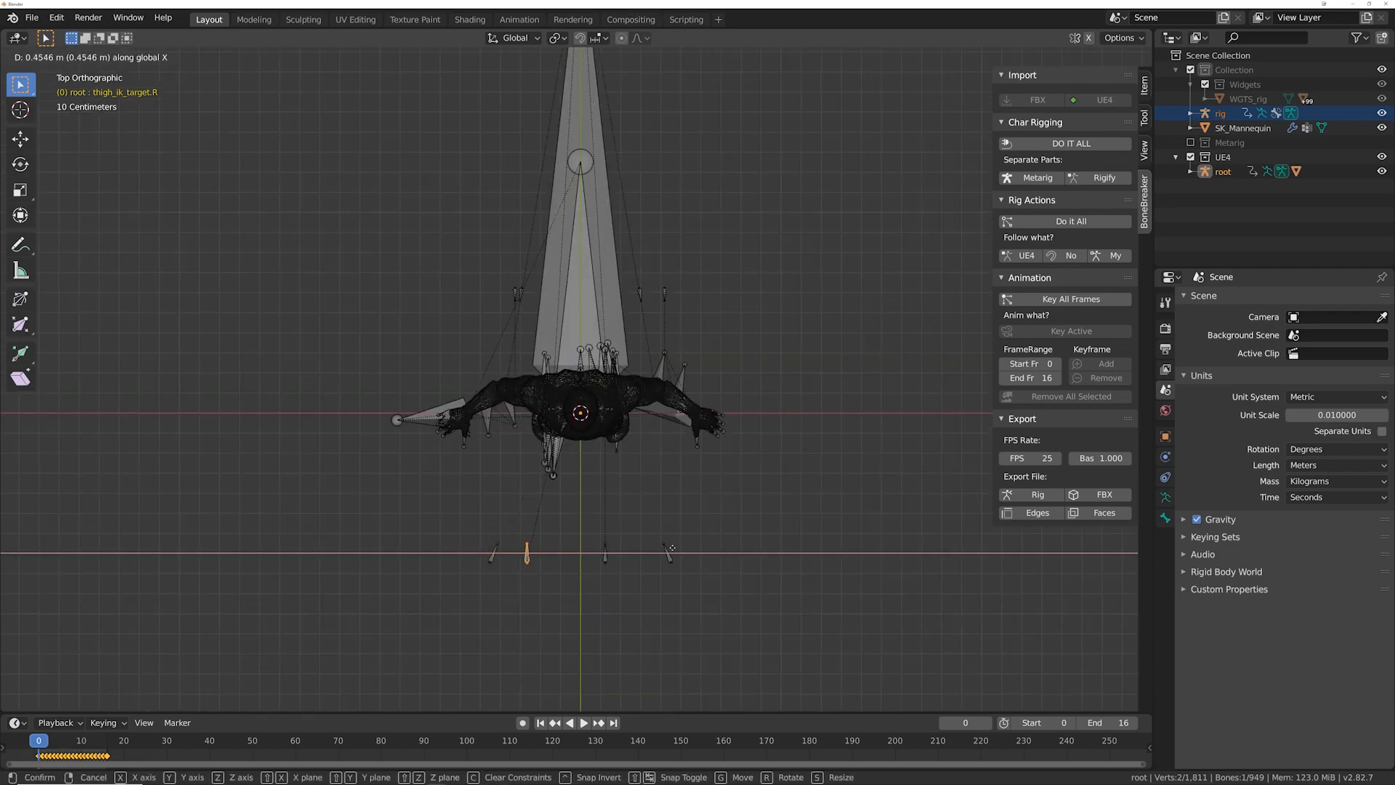
left_click(682, 549)
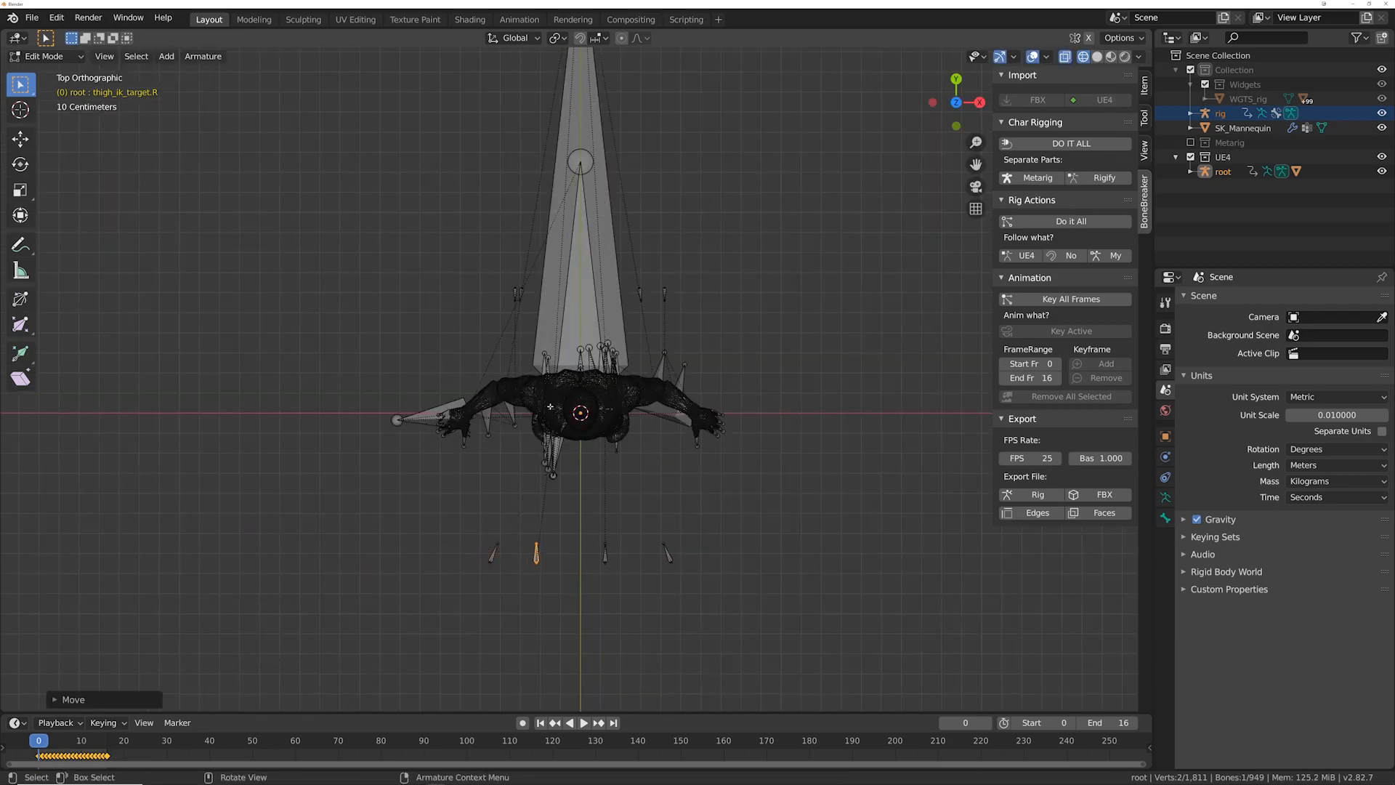
middle_click_drag(493, 552, 561, 380)
key("ctrl+Tab")
Step: Look over the mannequin's upper body from the front and select the rig's neck control
middle_click_drag(557, 548, 521, 474)
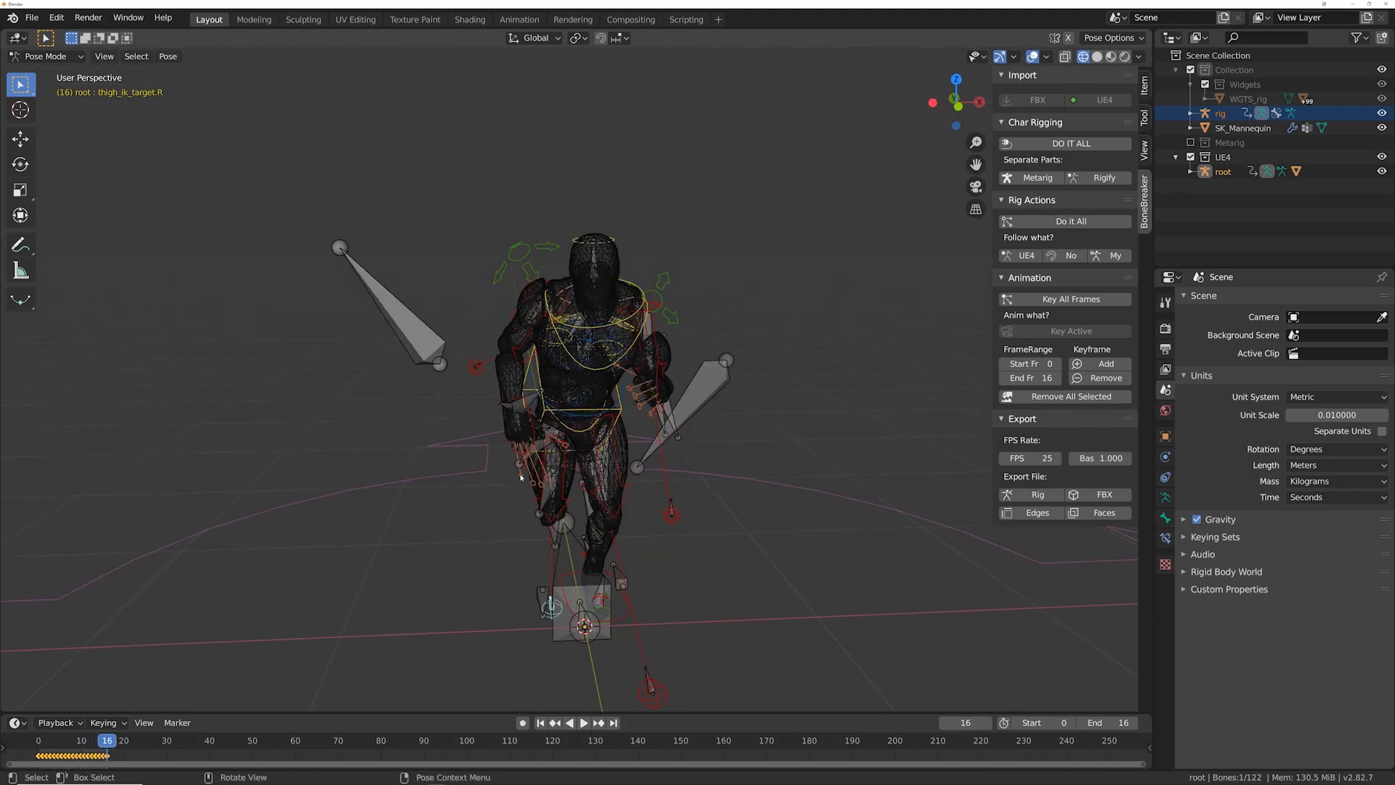
scroll(513, 473, "up", 8)
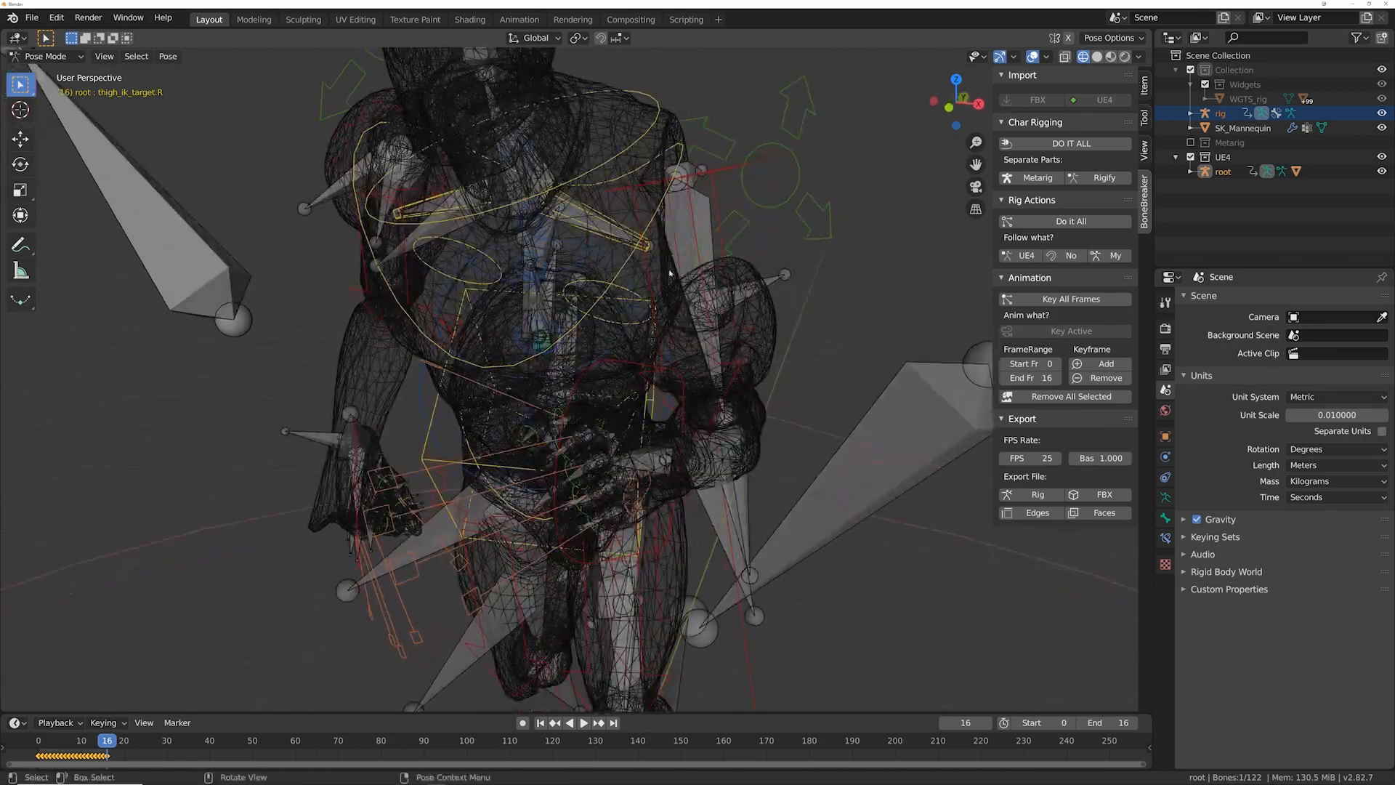
scroll(642, 193, "down", 3)
left_click(630, 186)
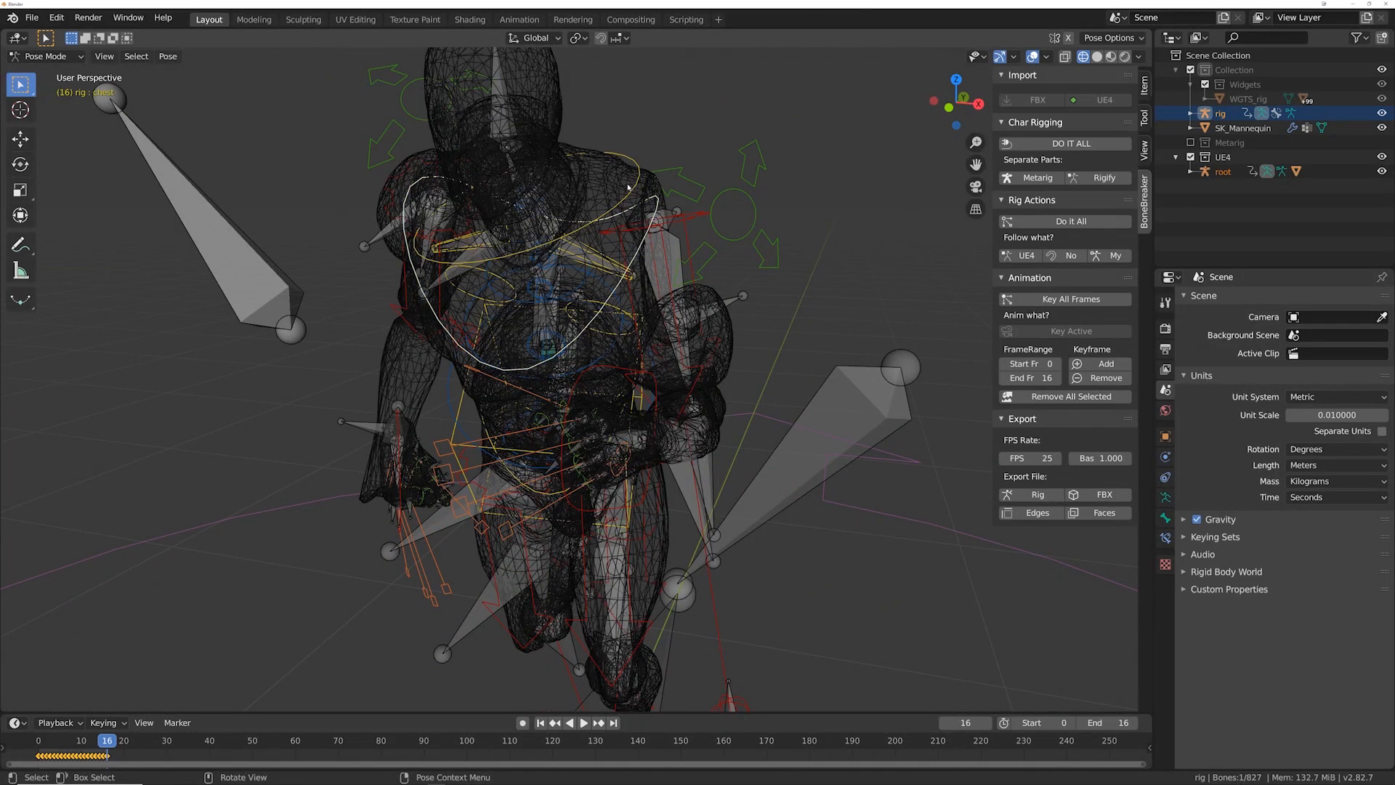
left_click(645, 171)
middle_click_drag(646, 171, 596, 203)
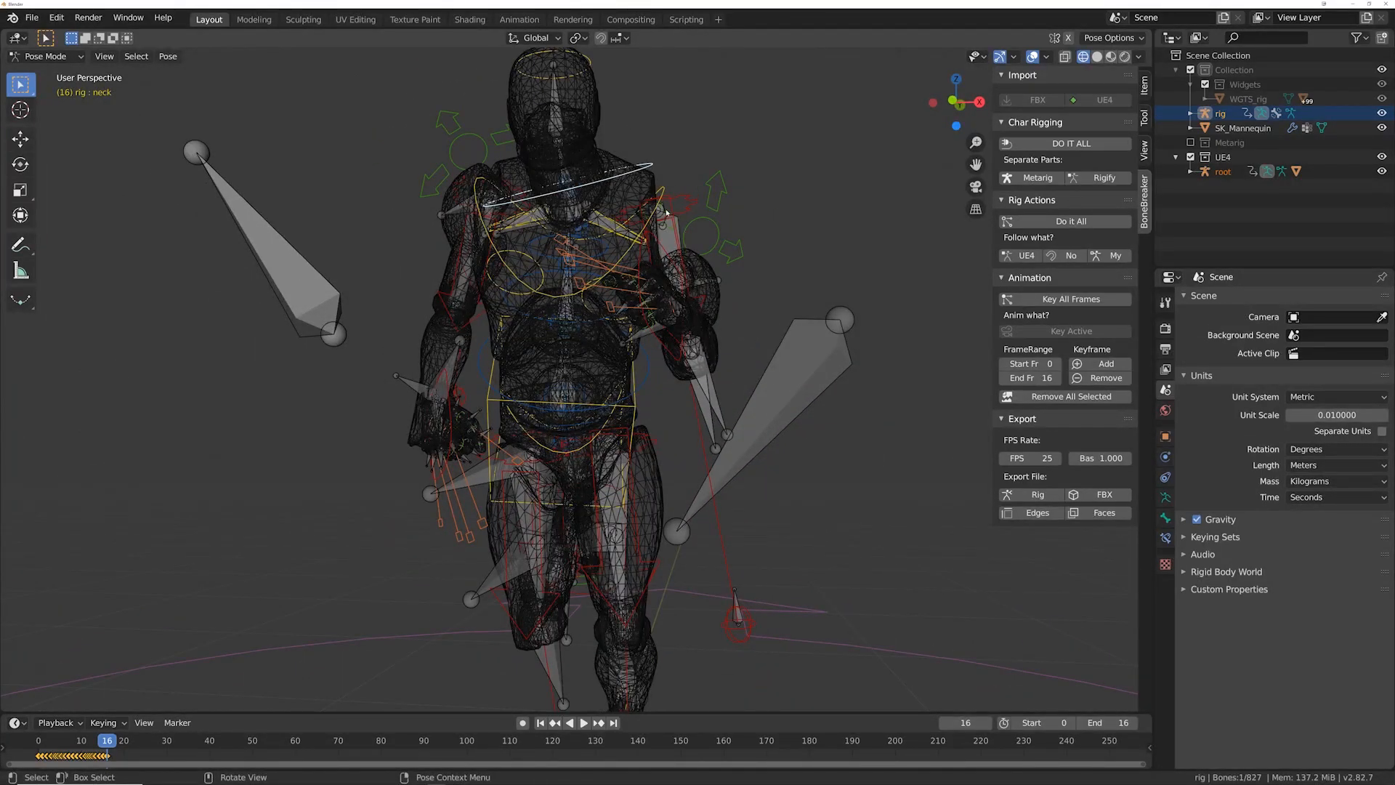
scroll(654, 203, "down", 3)
Step: Switch to Object Mode, make the control rig the only selected armature, and enter Pose Mode on it
left_click(51, 57)
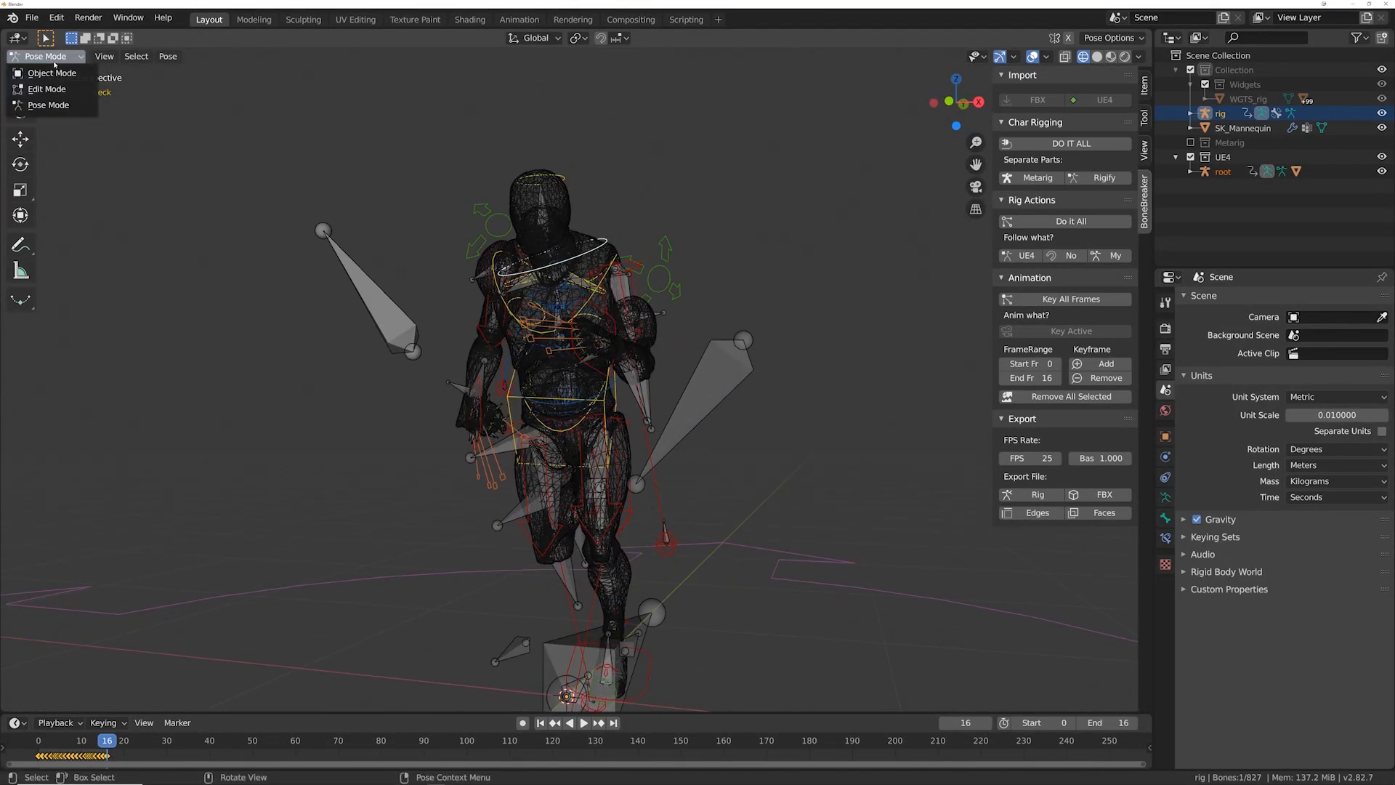
left_click(45, 73)
middle_click_drag(697, 341, 577, 147)
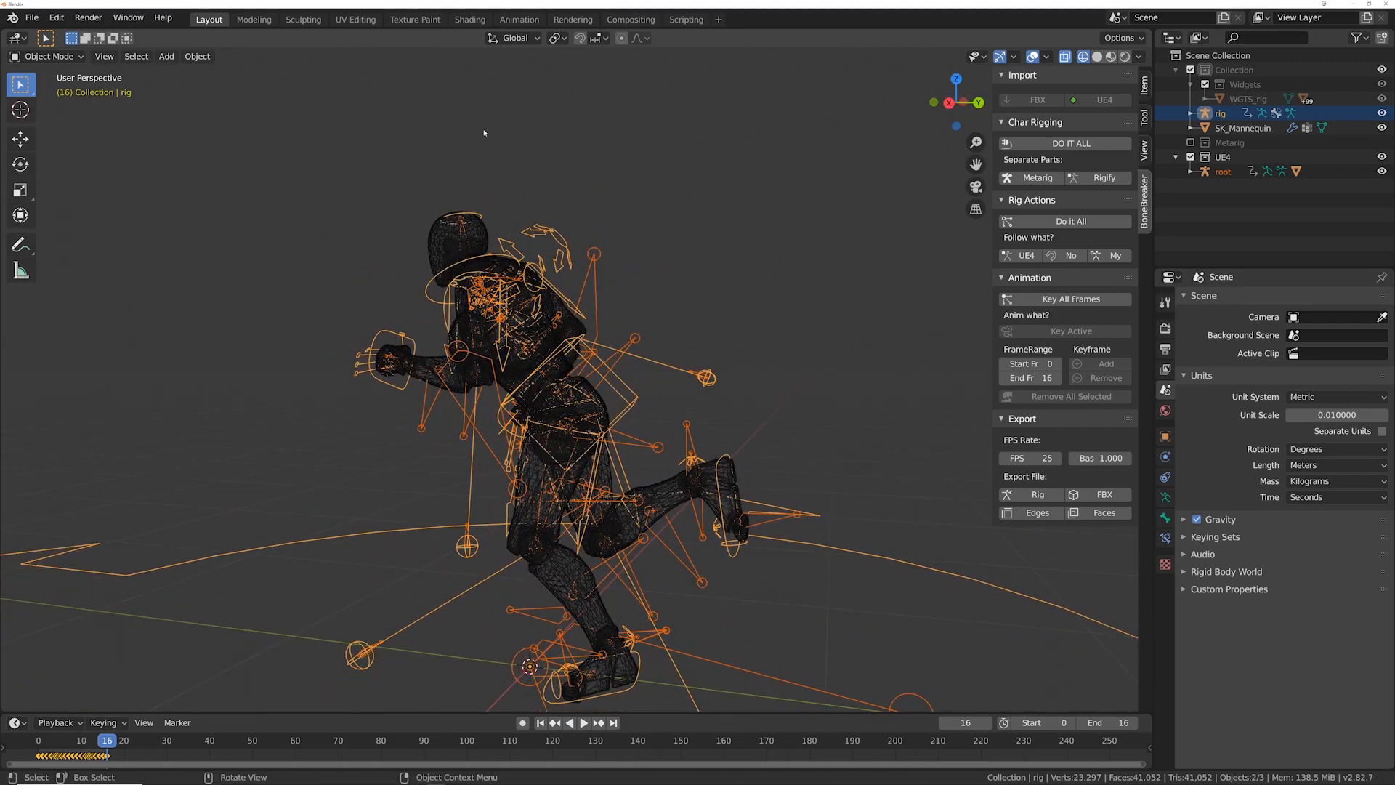
left_click(480, 211)
left_click(576, 245)
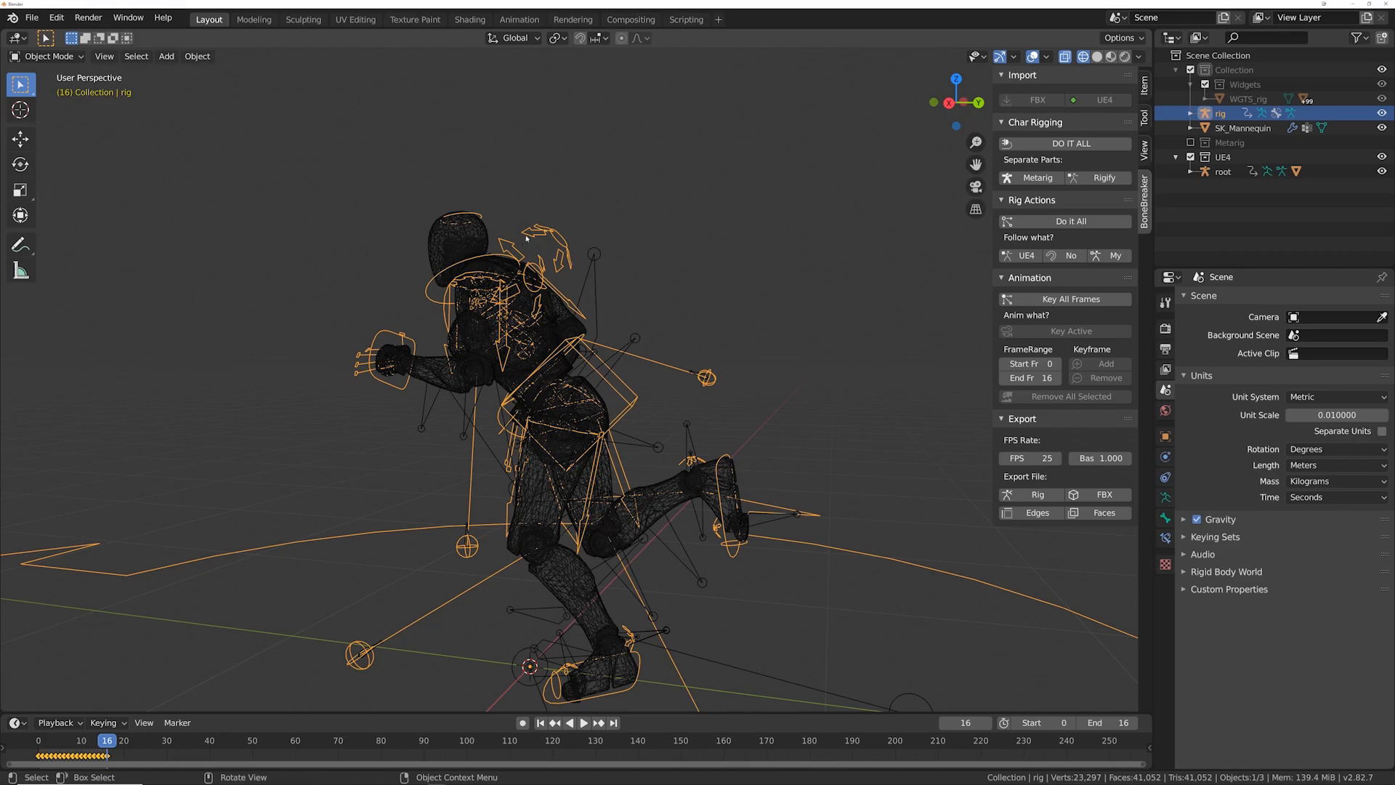
scroll(535, 238, "down", 3)
middle_click_drag(535, 238, 520, 597)
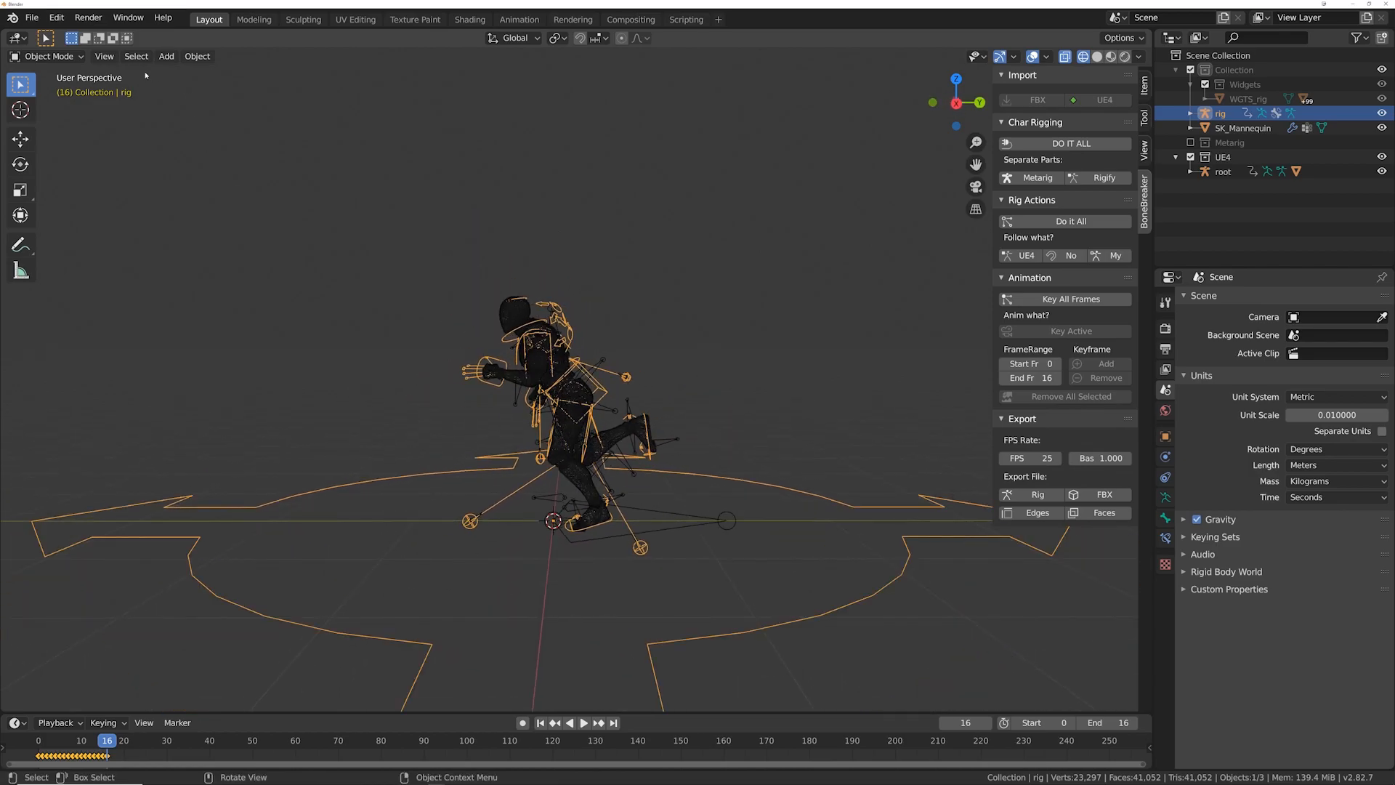
left_click(45, 55)
left_click(36, 105)
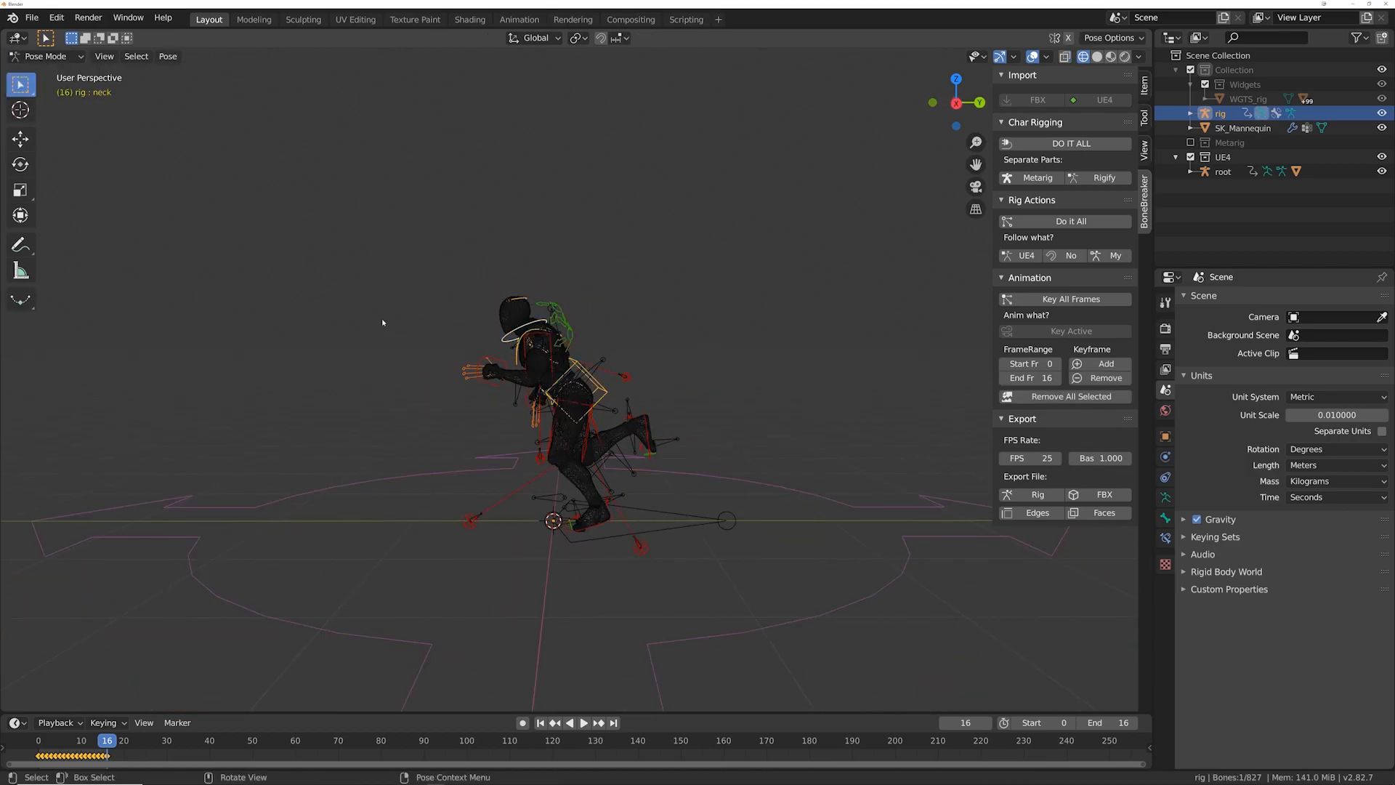
Step: Select all the rig's bones and bake their pose action for frames 0 to 16 with Visual Keying enabled
key("a")
key("F3")
type("bake ac")
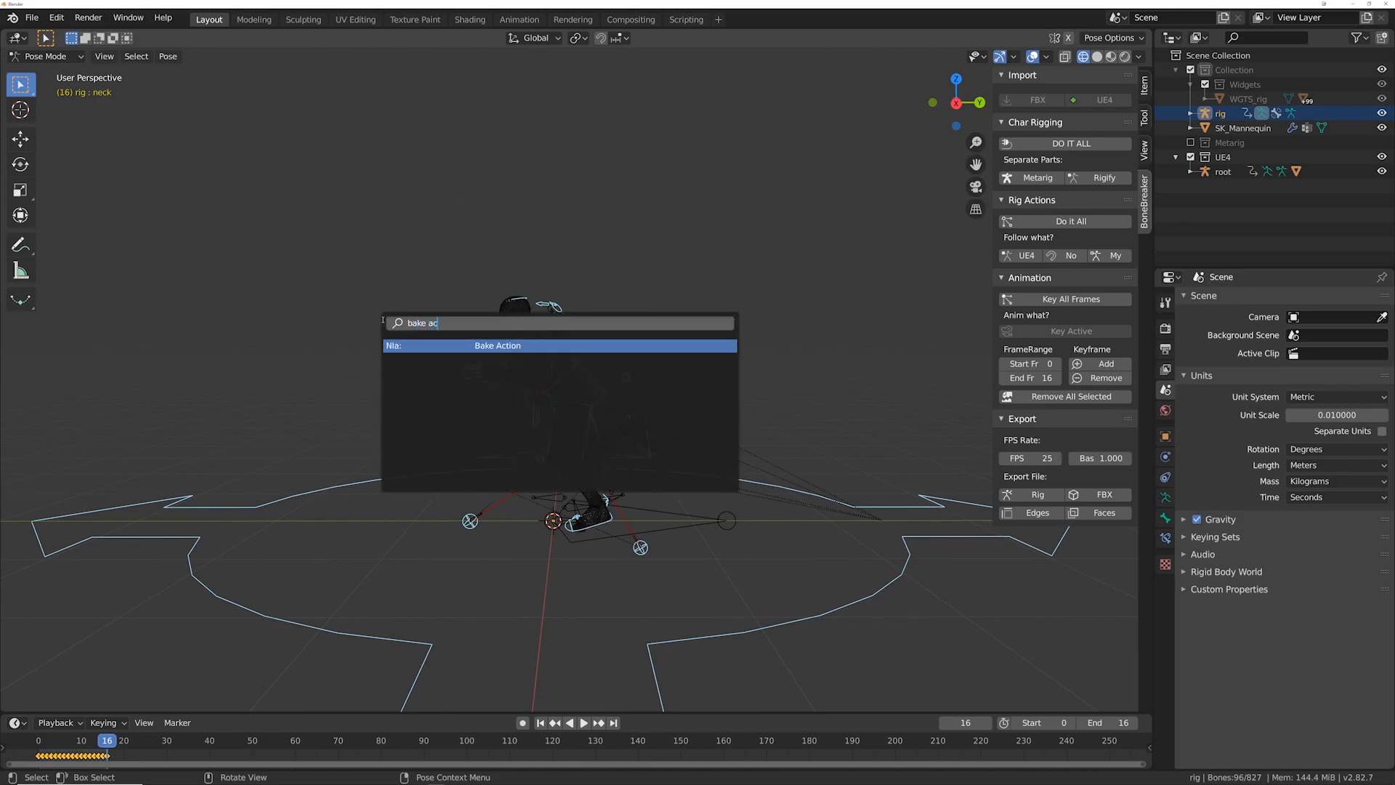
key("Return")
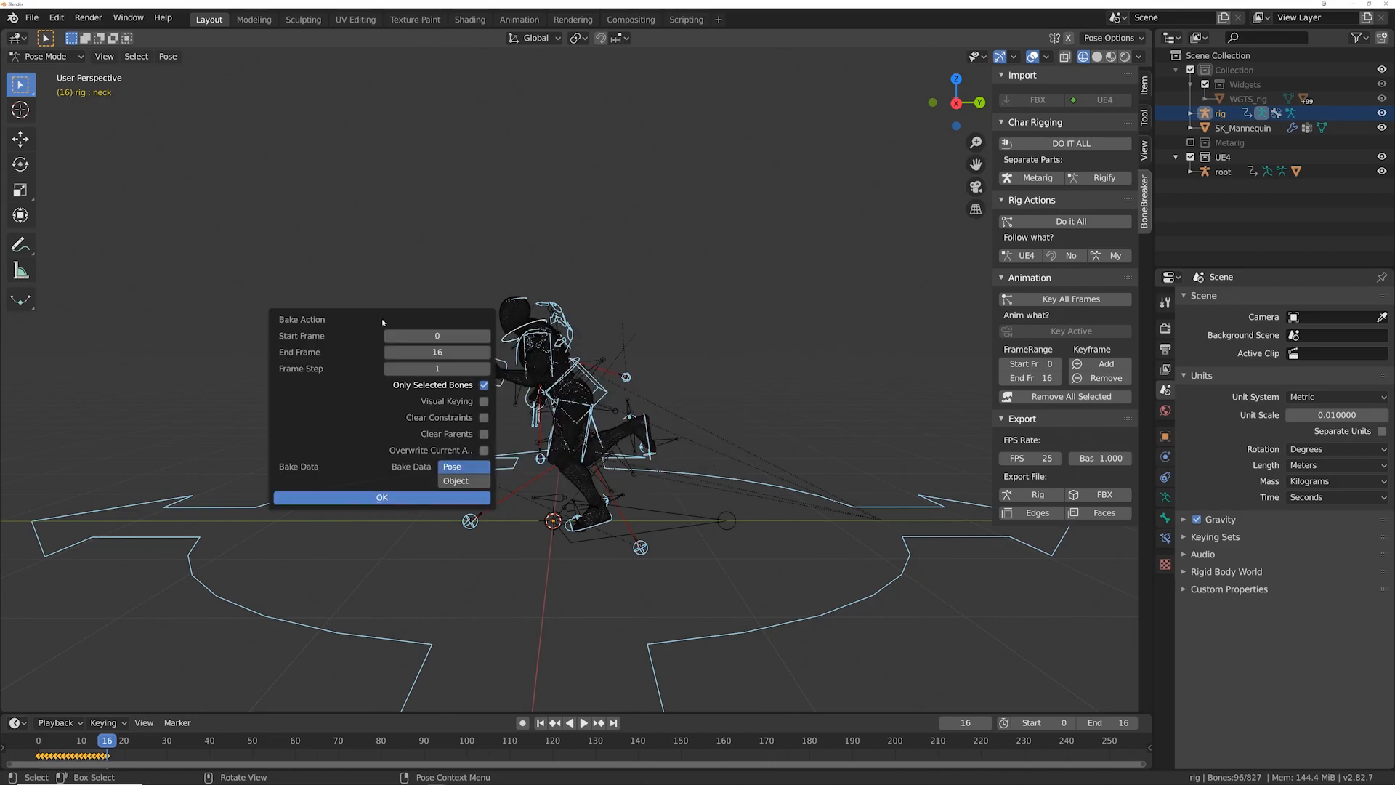
left_click(476, 401)
left_click(396, 498)
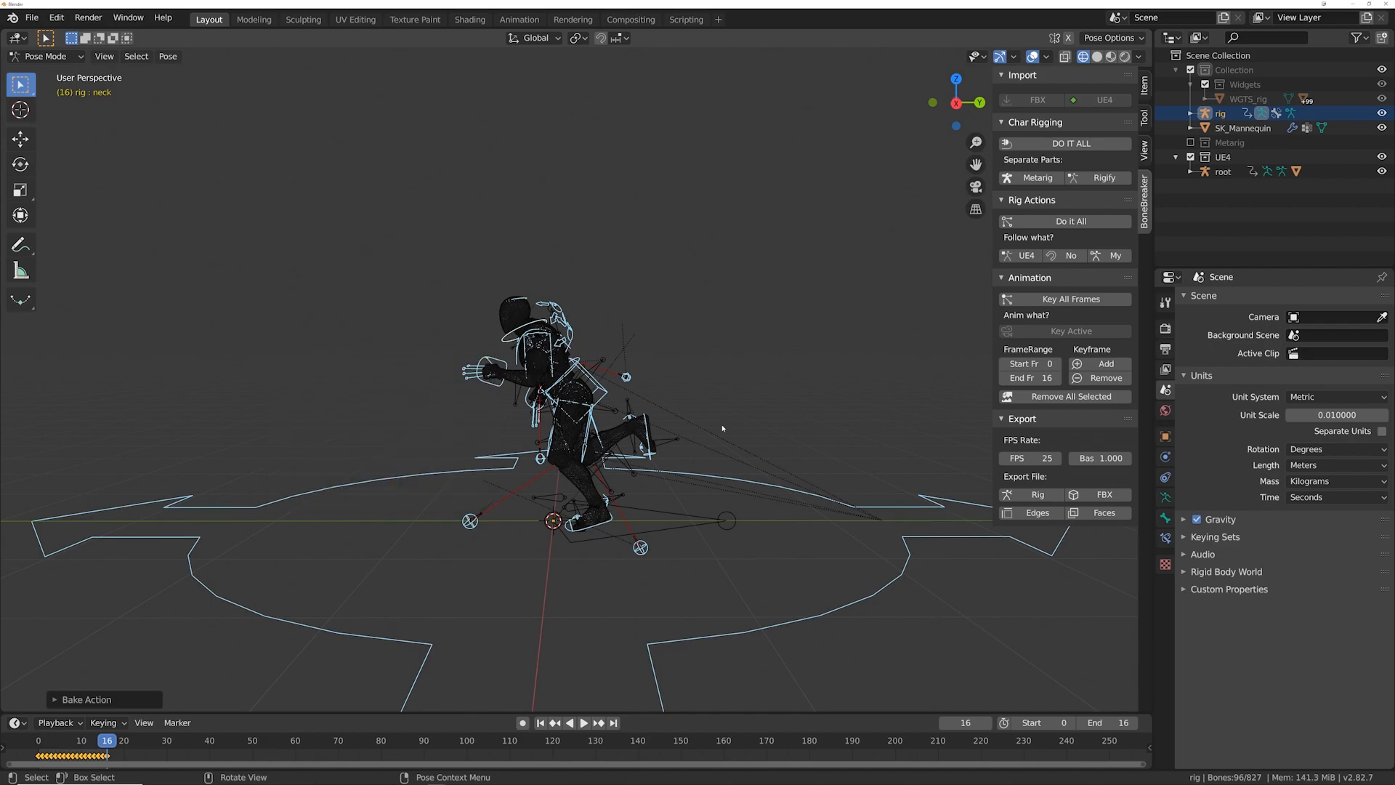
Step: Turn off the rig's follow mode with the No option, and return the viewport to solid shading
middle_click_drag(474, 218, 778, 314)
left_click(1071, 255)
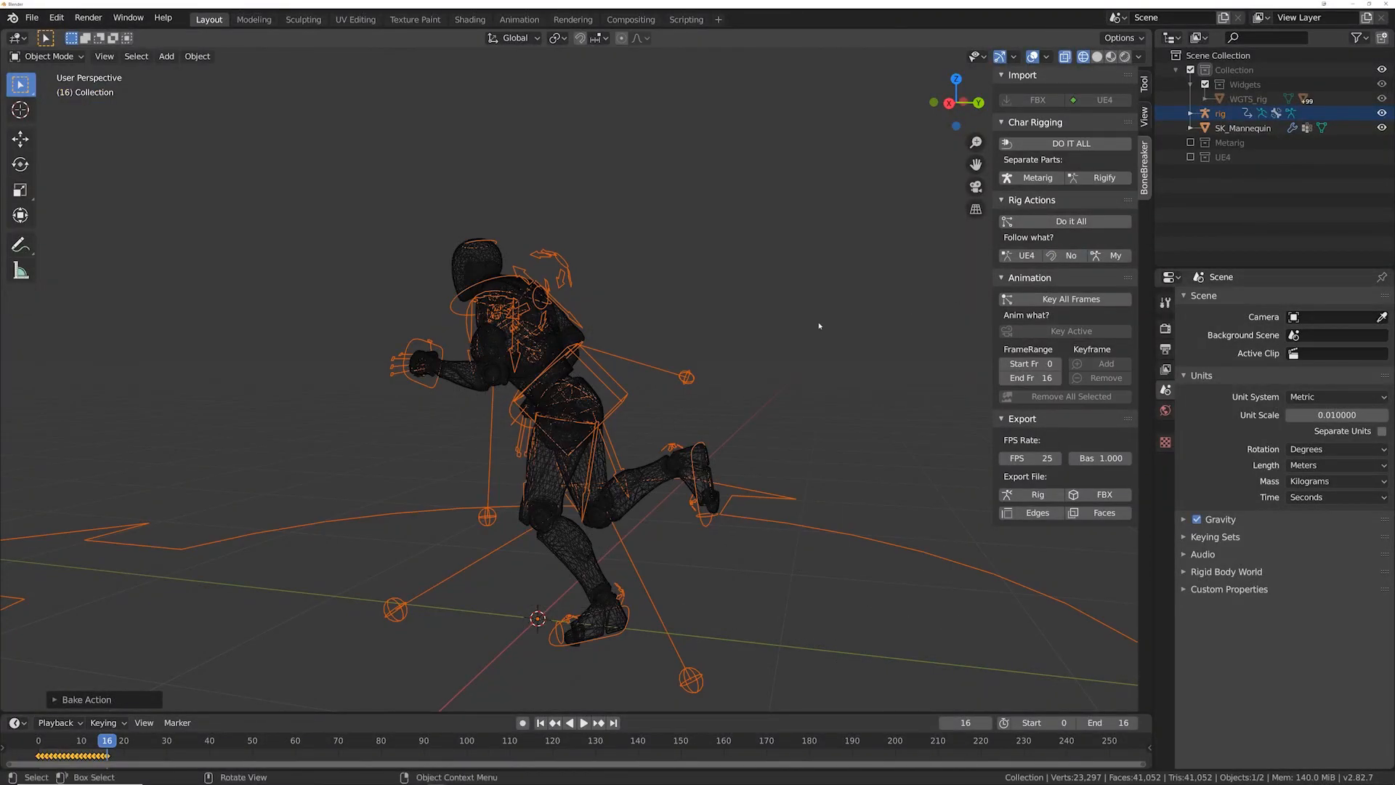
middle_click_drag(620, 315, 749, 327)
scroll(766, 280, "up", 5)
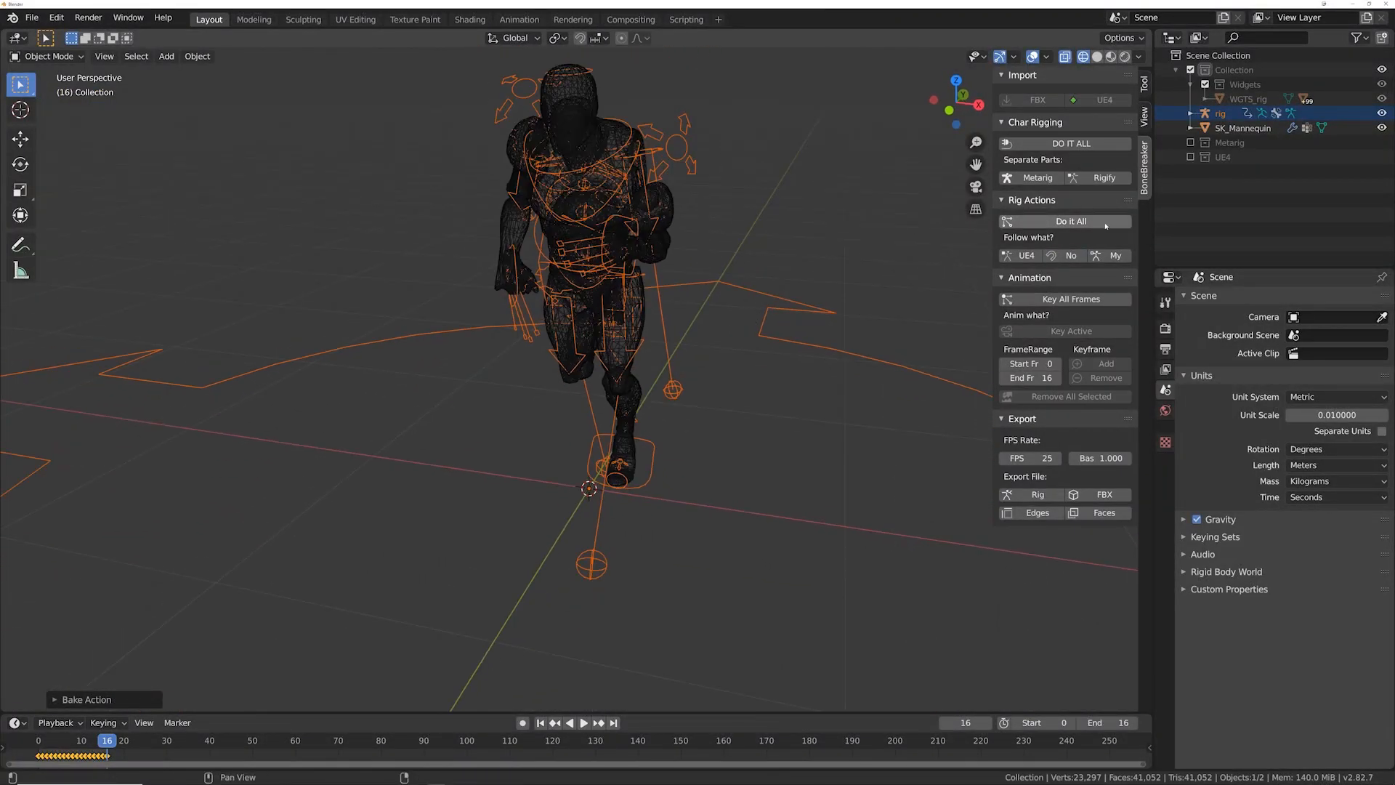
key("z")
left_click(841, 244)
scroll(715, 360, "up", 4)
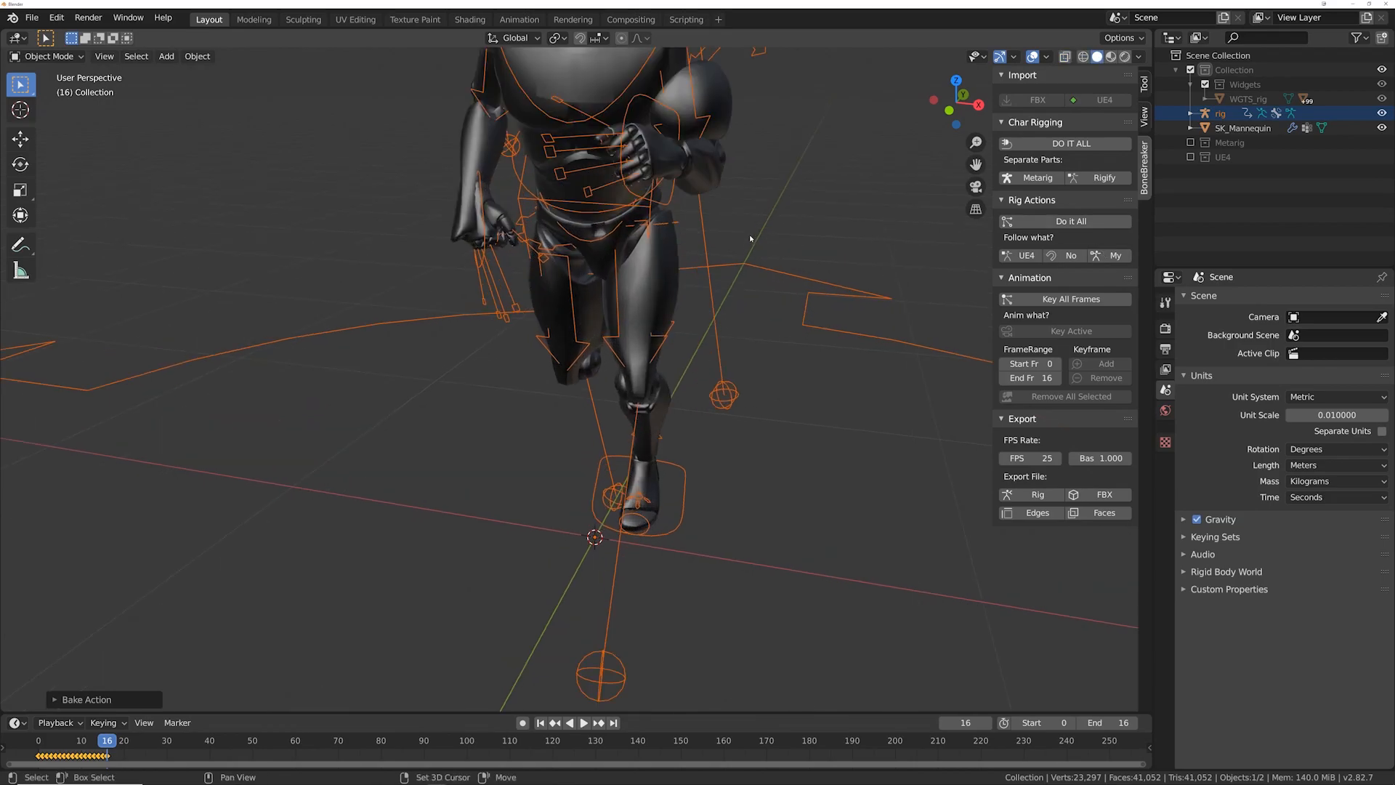
Step: Compare the mannequin's shoulders in the No and My follow modes, leaving the follow mode set to My
middle_click_drag(714, 359, 764, 346)
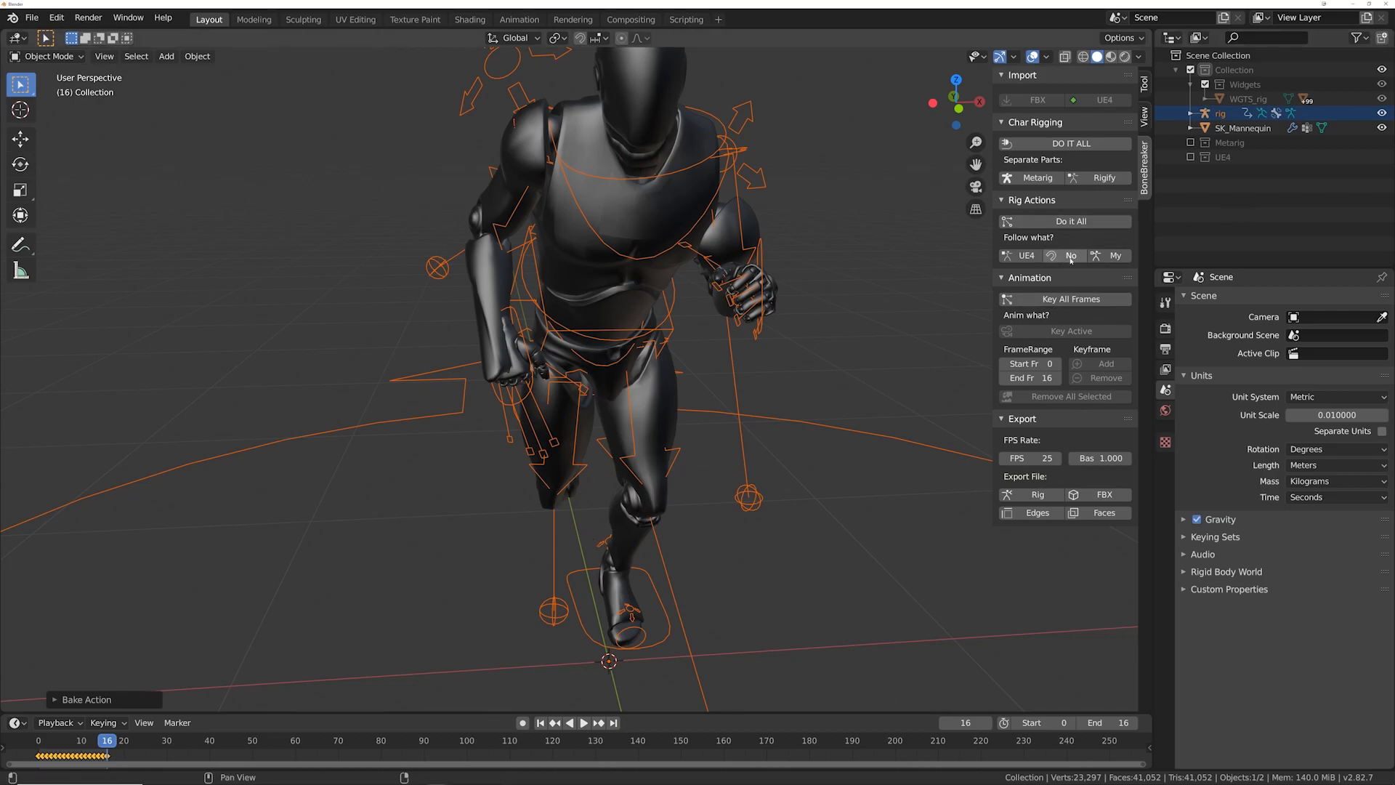
left_click(1118, 256)
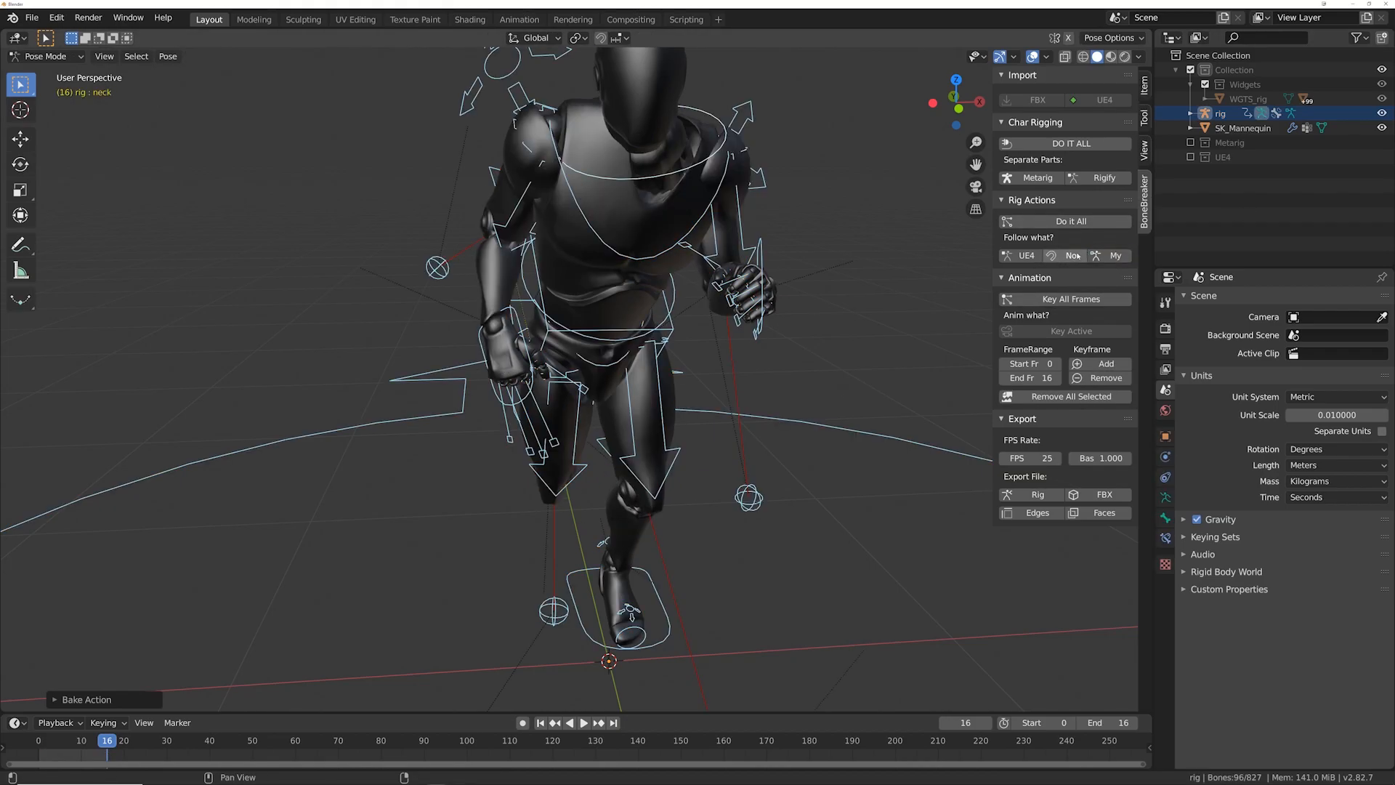
left_click(1099, 256)
left_click(1099, 256)
left_click(1112, 256)
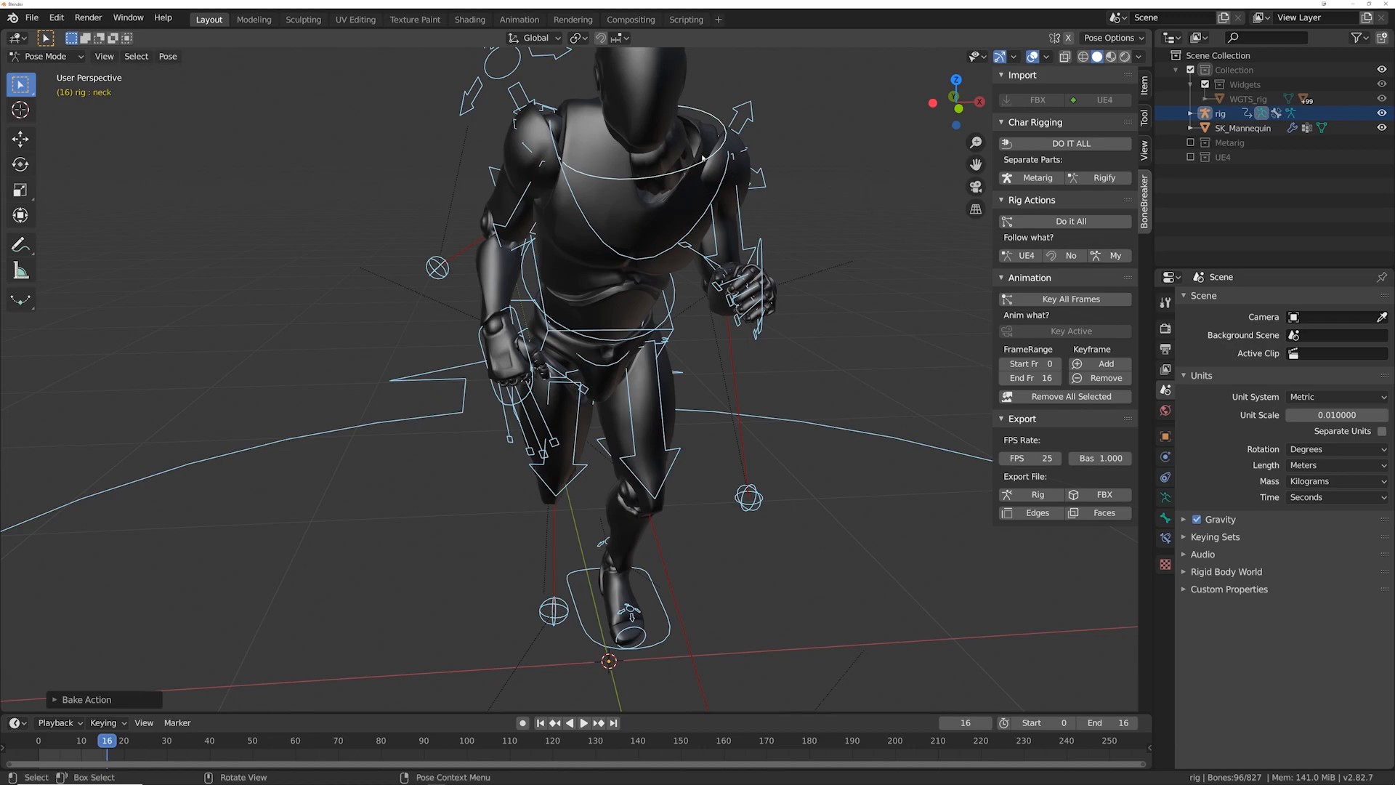
Step: Switch the viewport to wireframe shading and select three controls around the neck and shoulders, with the left shoulder control active
middle_click_drag(783, 155, 628, 231)
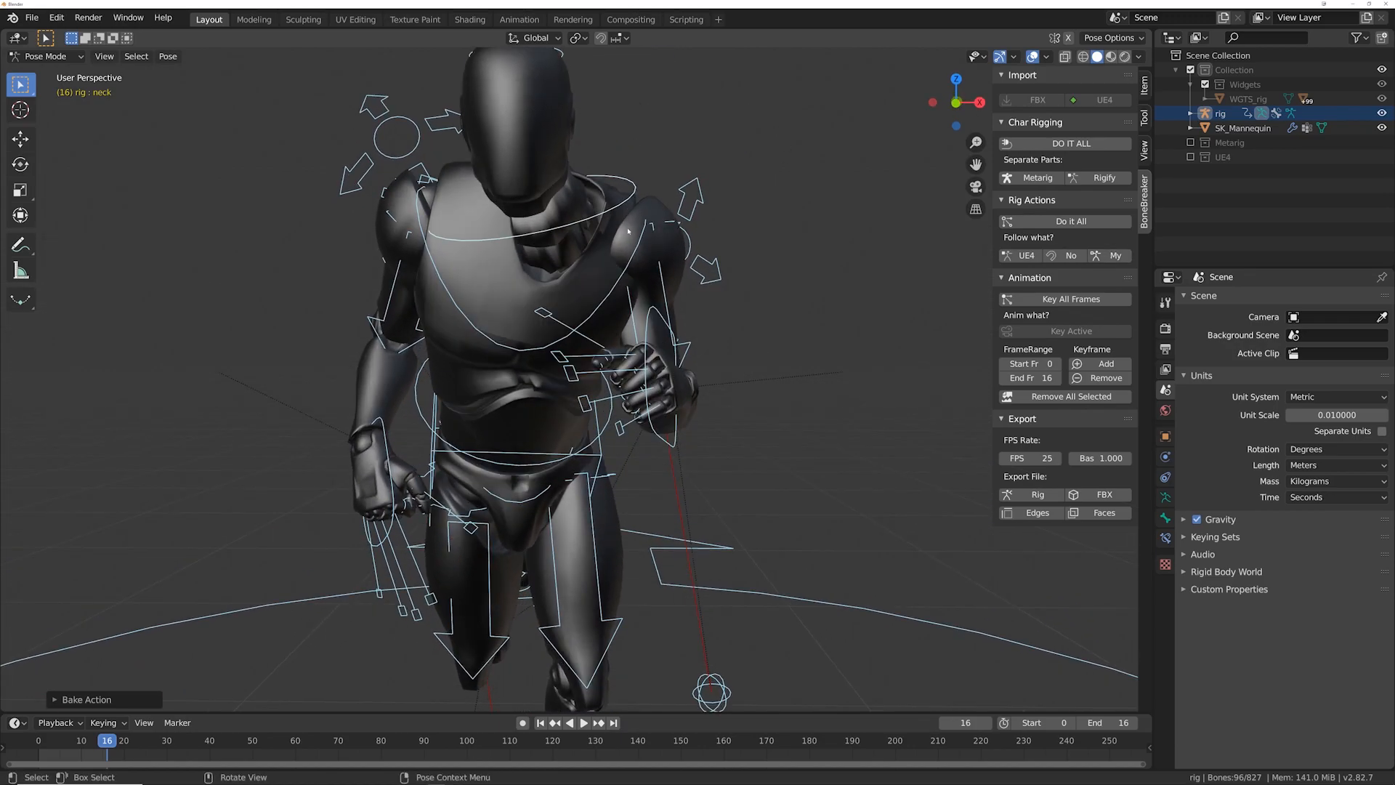
left_click(576, 225)
key("z")
left_click(472, 229)
left_click(496, 251)
left_click(549, 262, "shift")
left_click(577, 261, "shift")
scroll(606, 192, "down", 2)
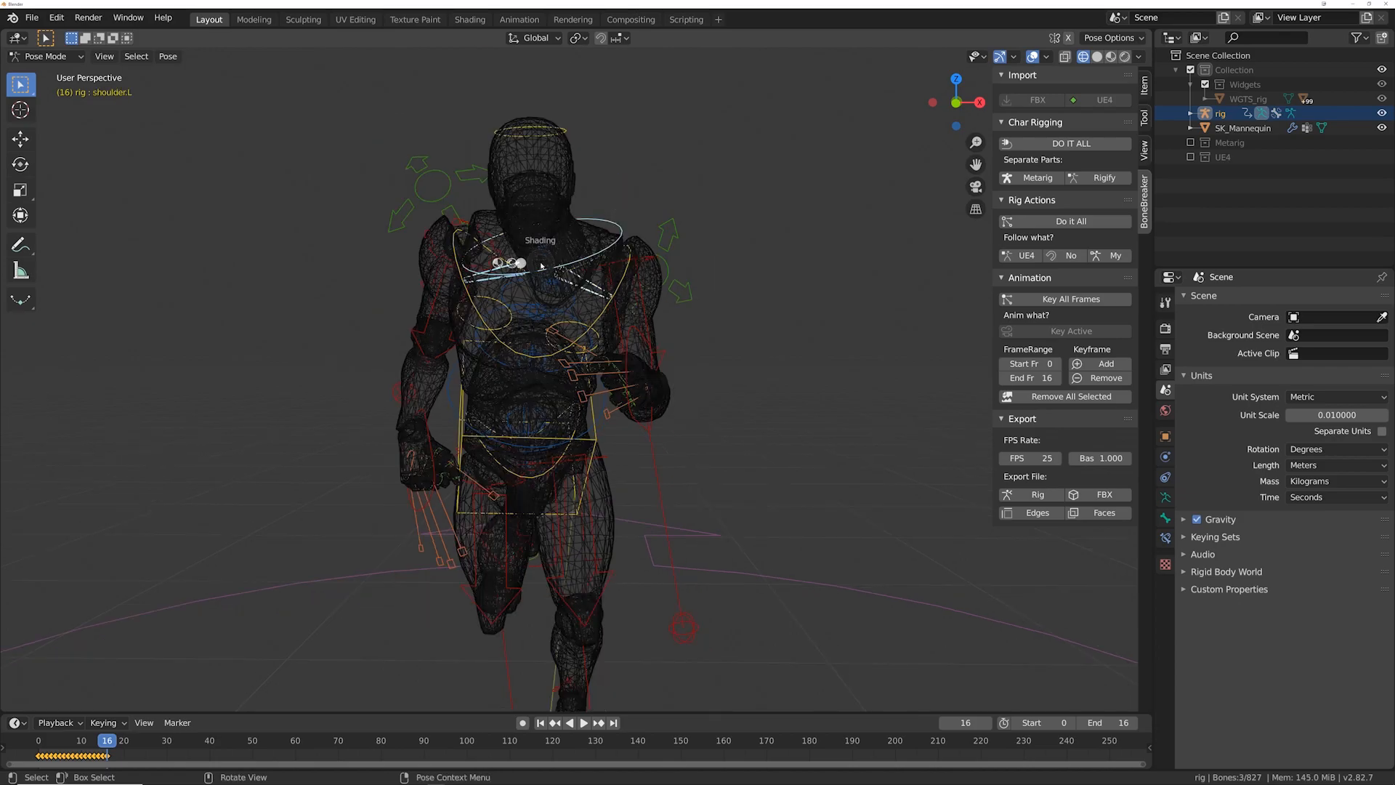
Step: Return the viewport to solid shading and clear the rotation of the selected neck and shoulder controls at frame 16
key("z")
left_click(669, 263)
middle_click_drag(668, 263, 638, 256)
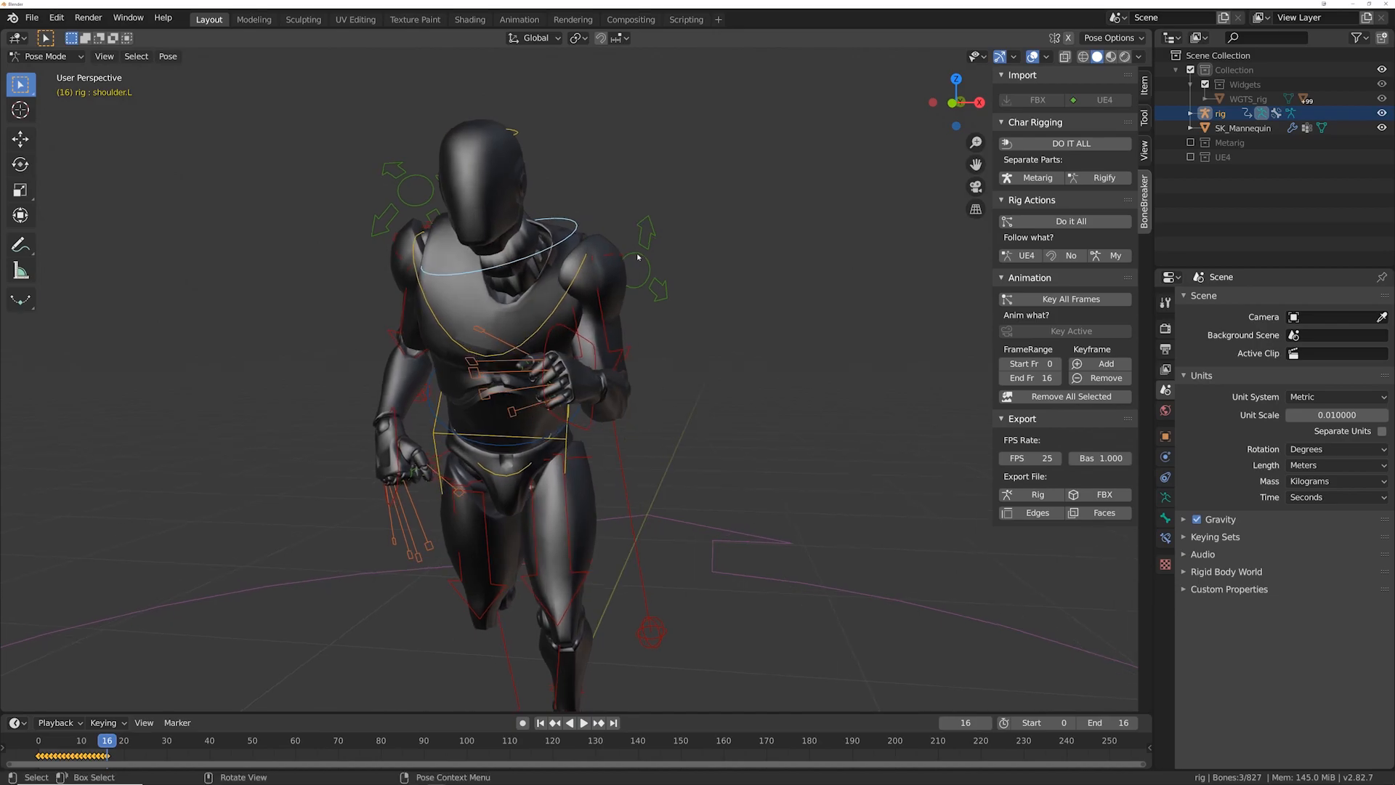
key("alt+r")
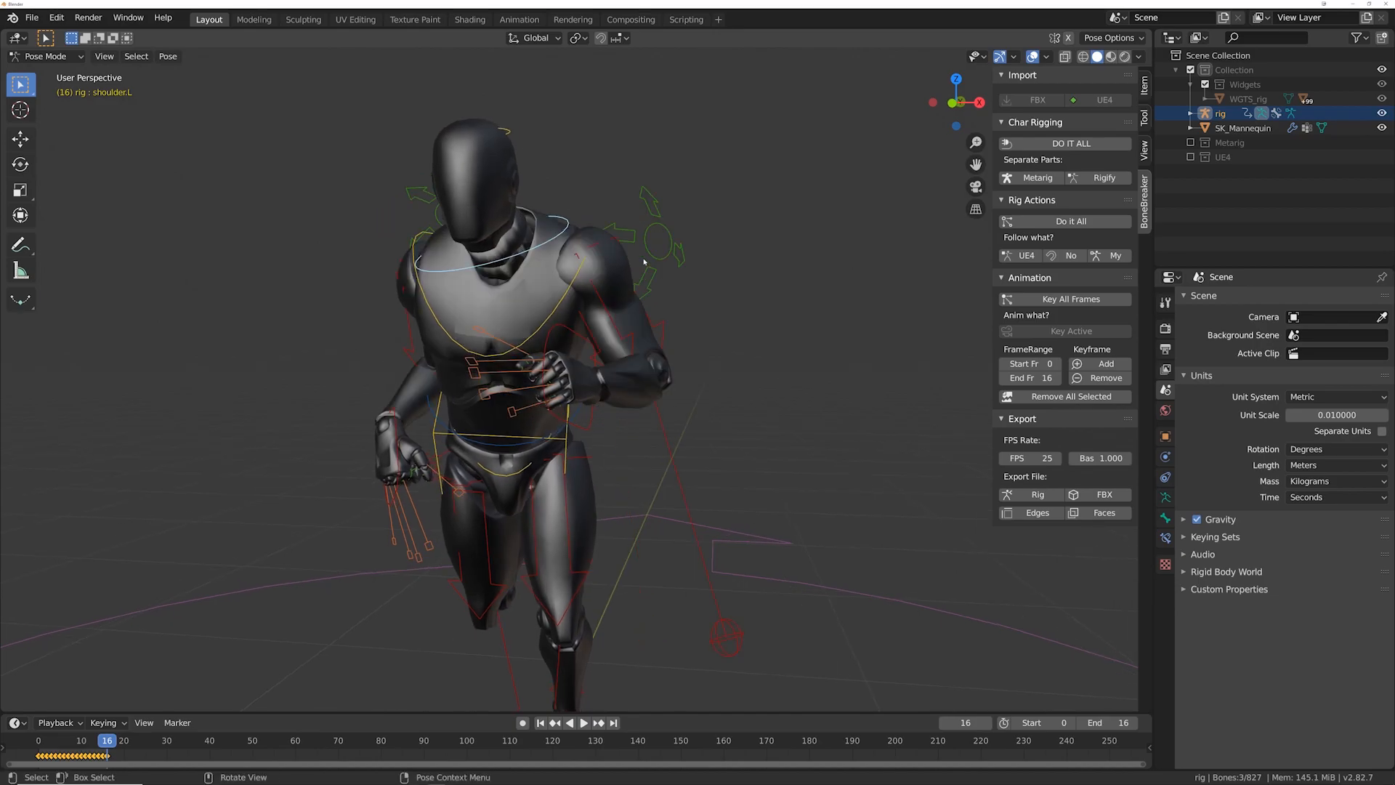
middle_click_drag(596, 247, 619, 242)
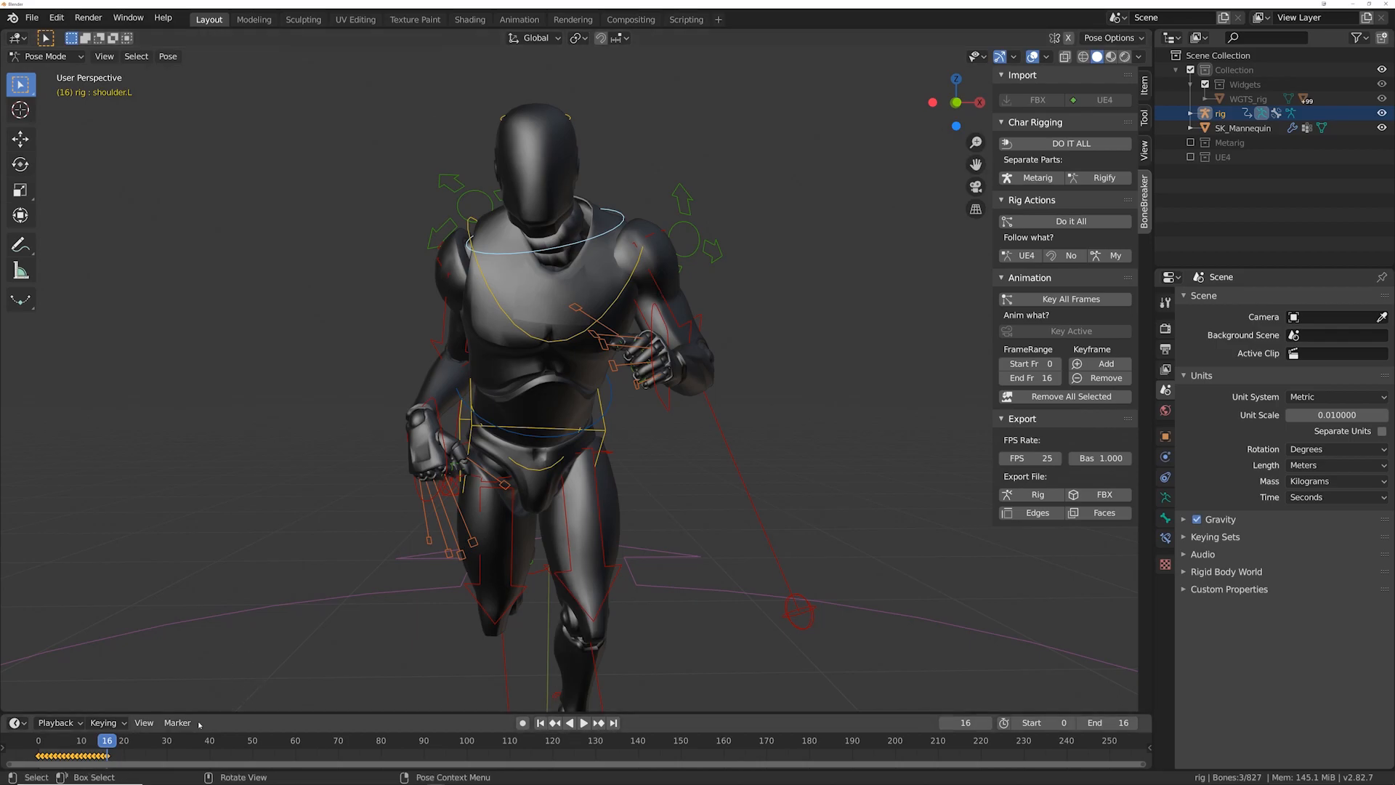
Step: Turn on auto keying, go to frame 0, and step through the run cycle up to frame 16
key("space")
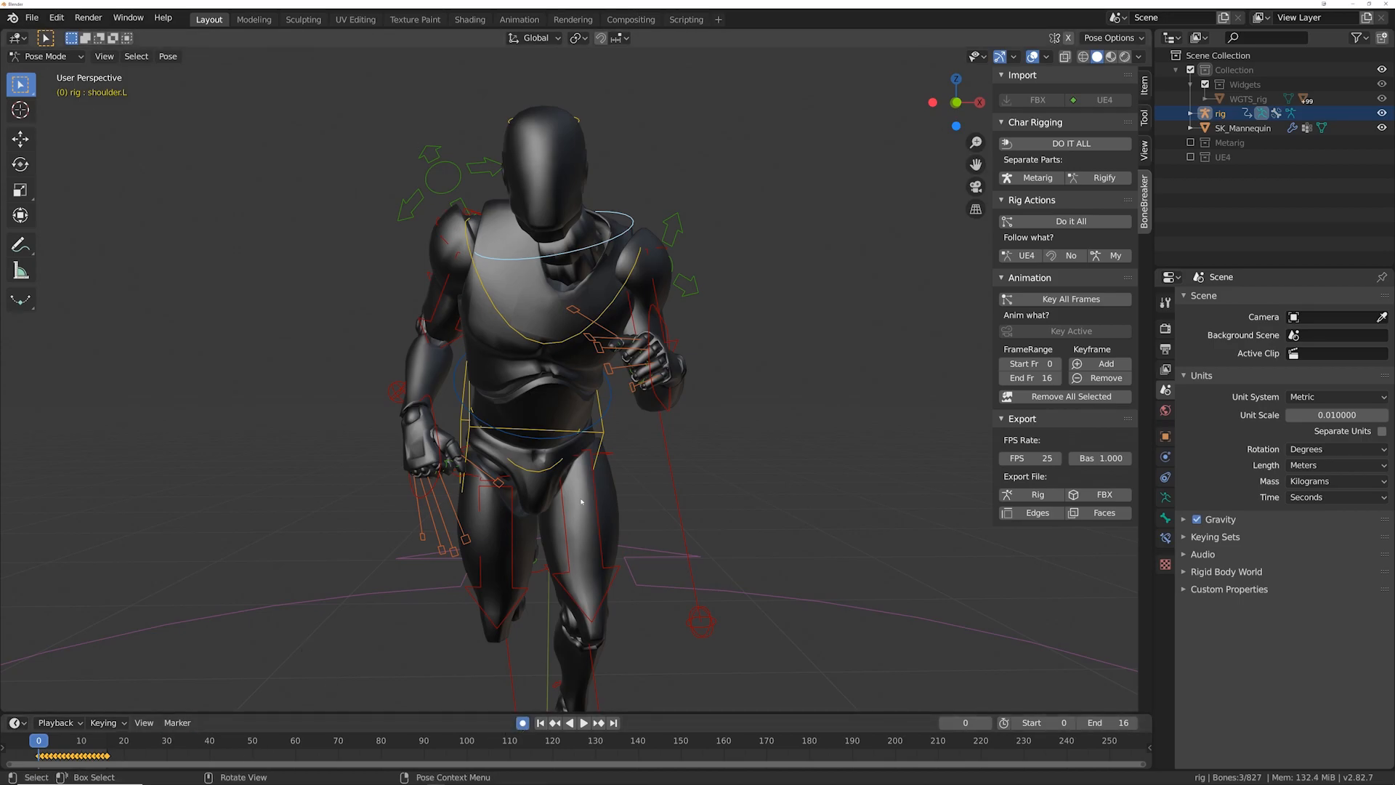
key("Right")
key("Left")
key("Right")
key("Right")
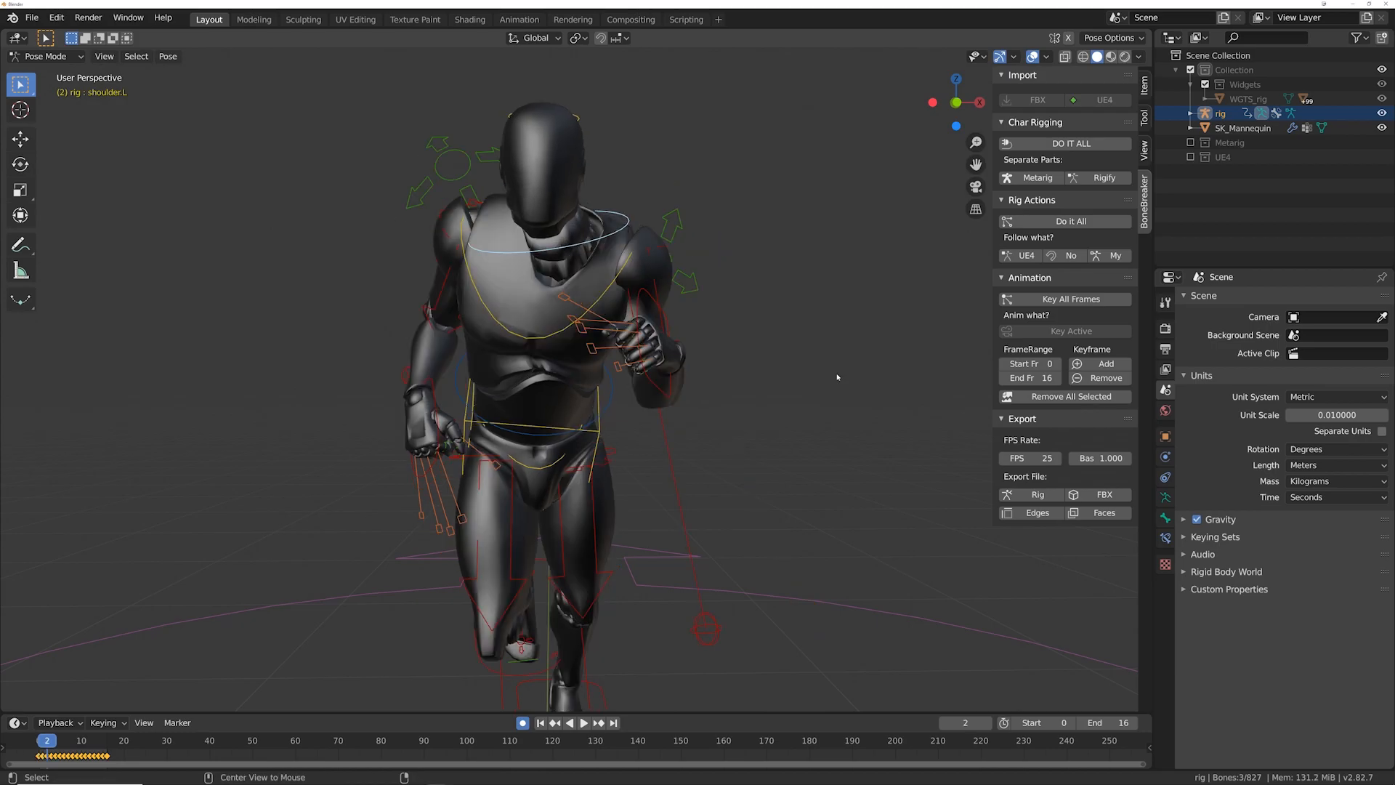
key("Right")
key("Right")
key("Right")
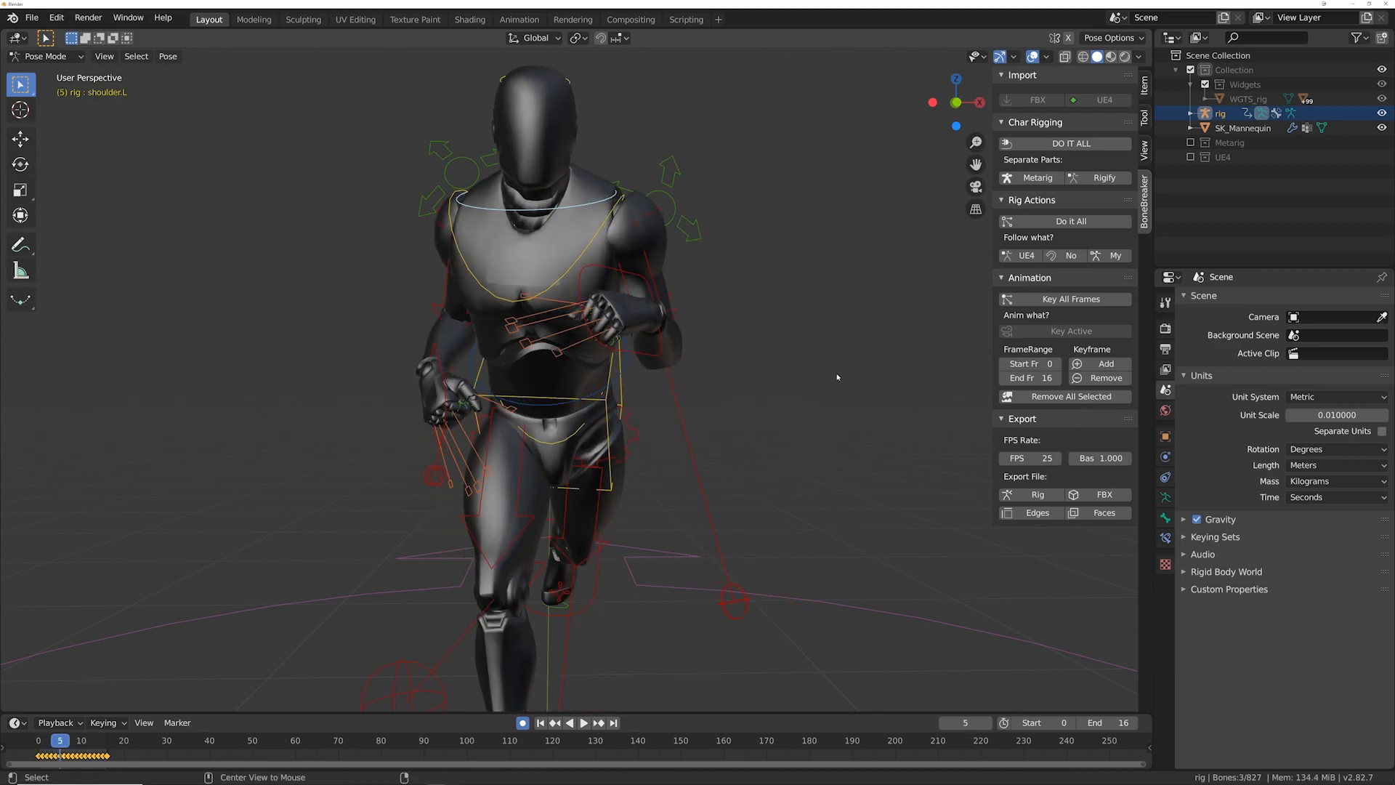
key("Right")
key("Right")
key("Right")
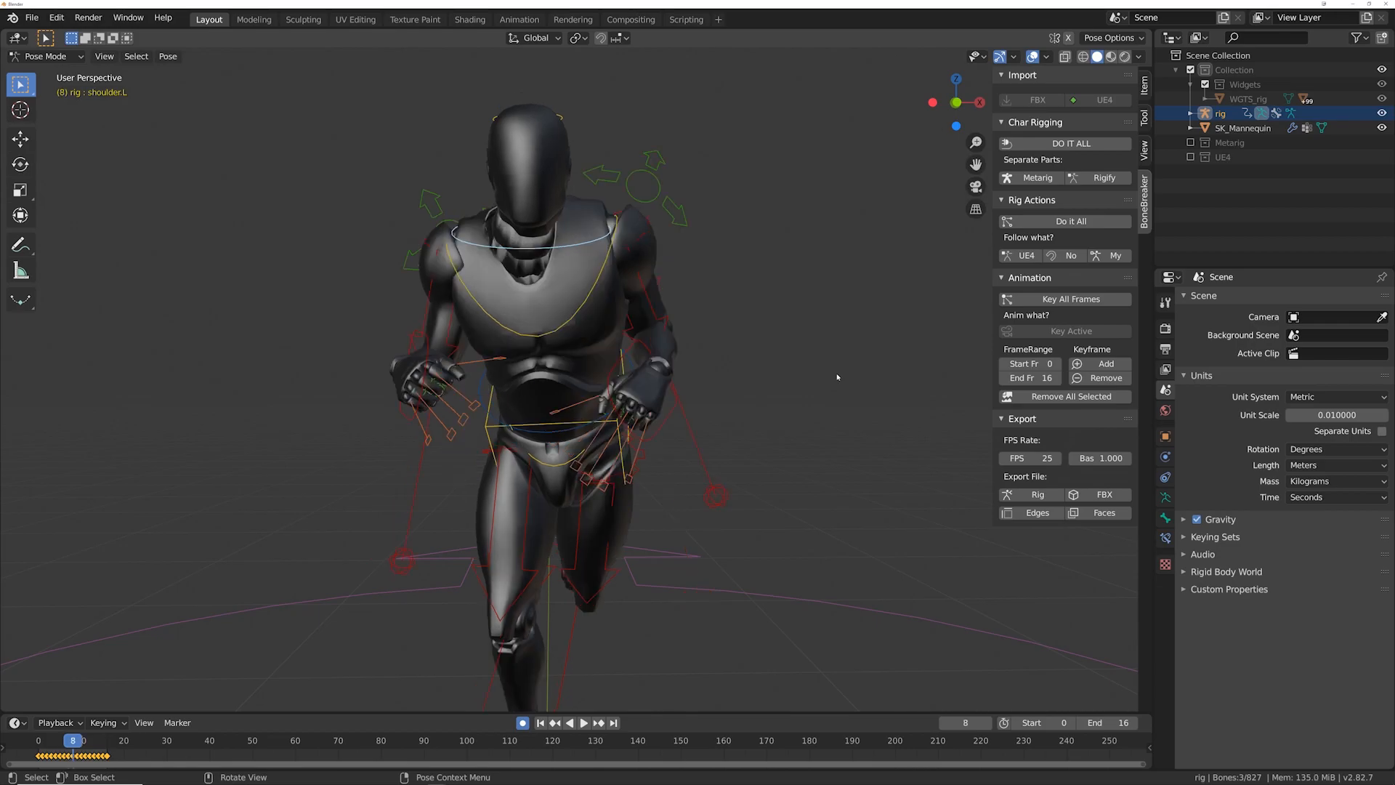
key("Right")
key("Right")
key("Right")
key("Right")
key("Right")
key("Right")
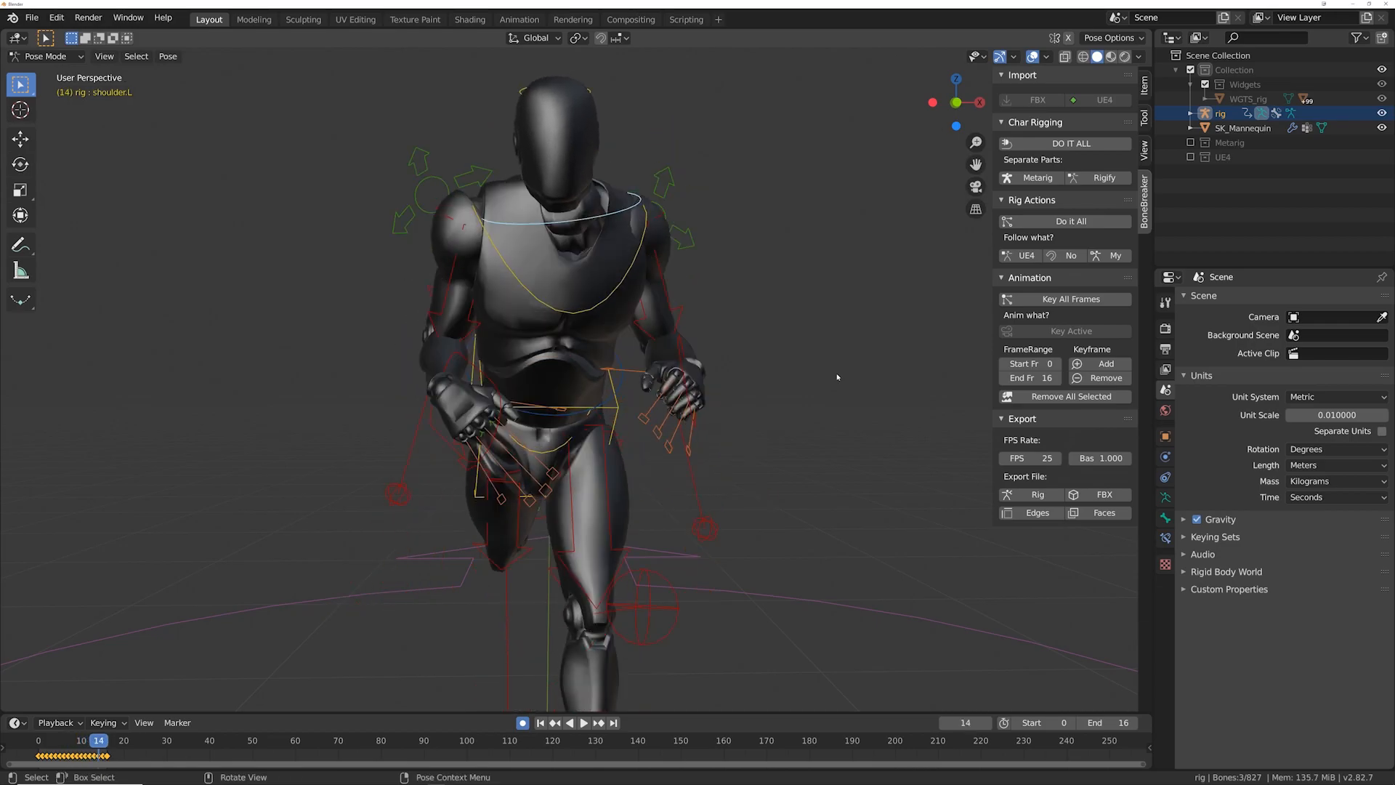
key("Right")
key("Right")
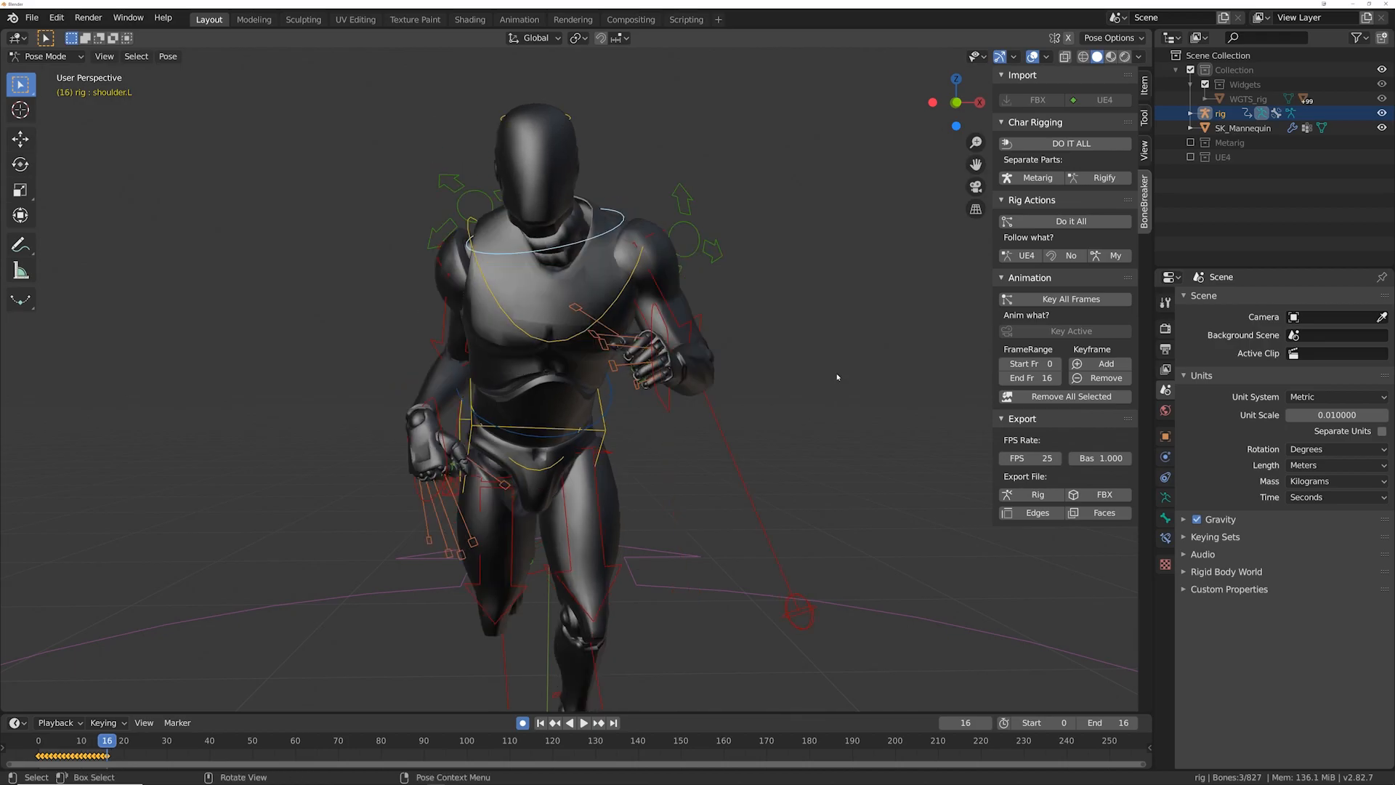
Step: Frame the selected controls on the upper body and step back through the run cycle from frame 16 to frame 0
key("Home")
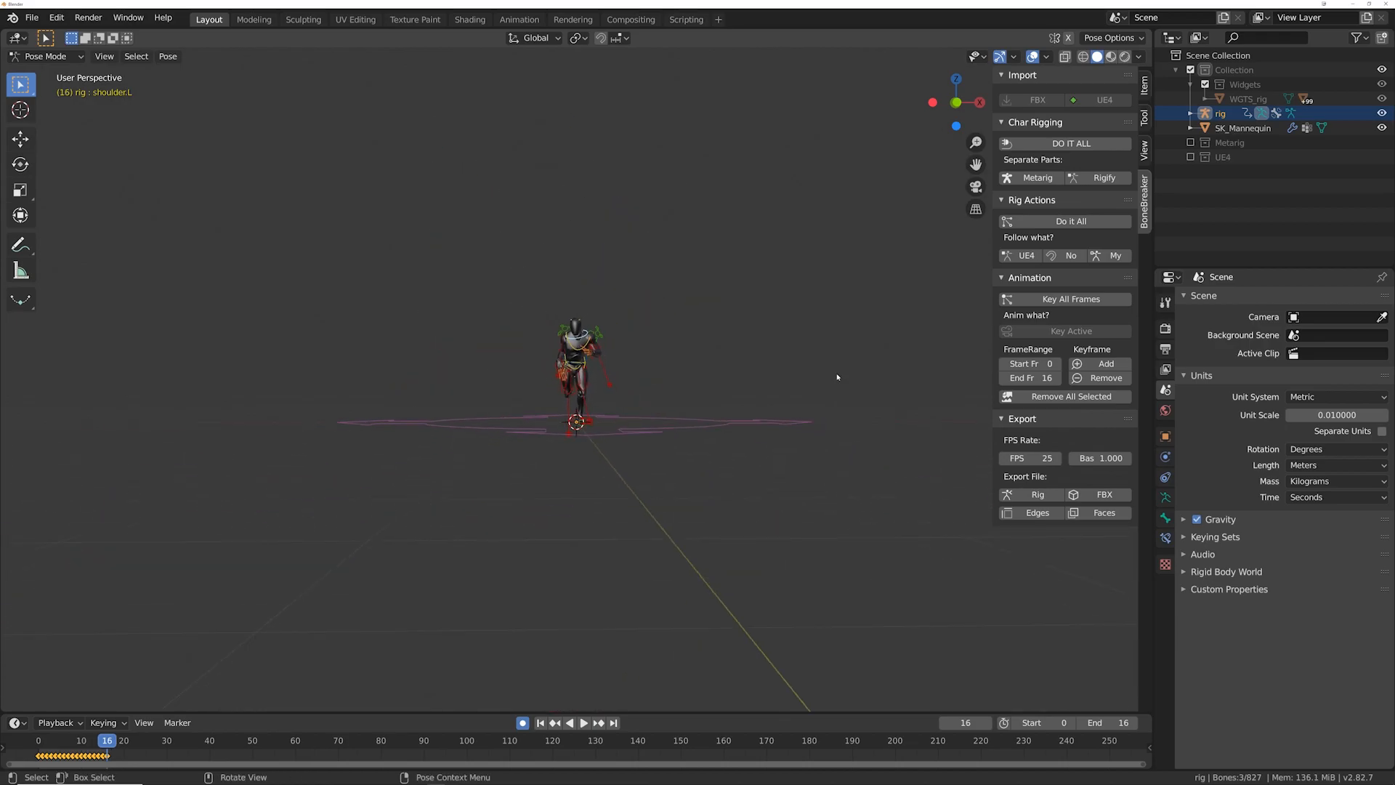
key("KP_Decimal")
scroll(836, 374, "down", 5)
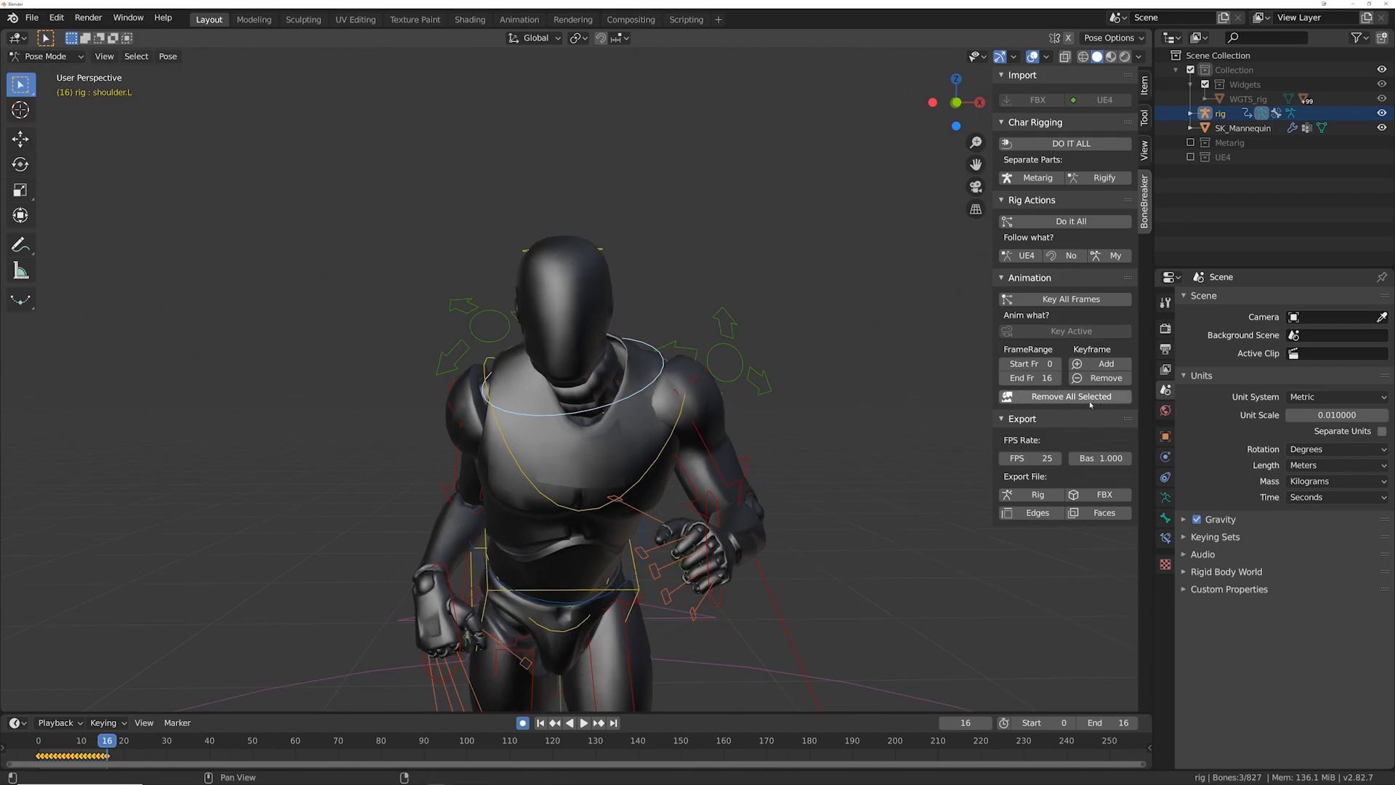
mouse_move(676, 360)
middle_mouse_down()
mouse_move(638, 358)
mouse_move(722, 342)
mouse_move(666, 336)
middle_mouse_up()
key("Left")
key("Left")
key("Left")
key("Left")
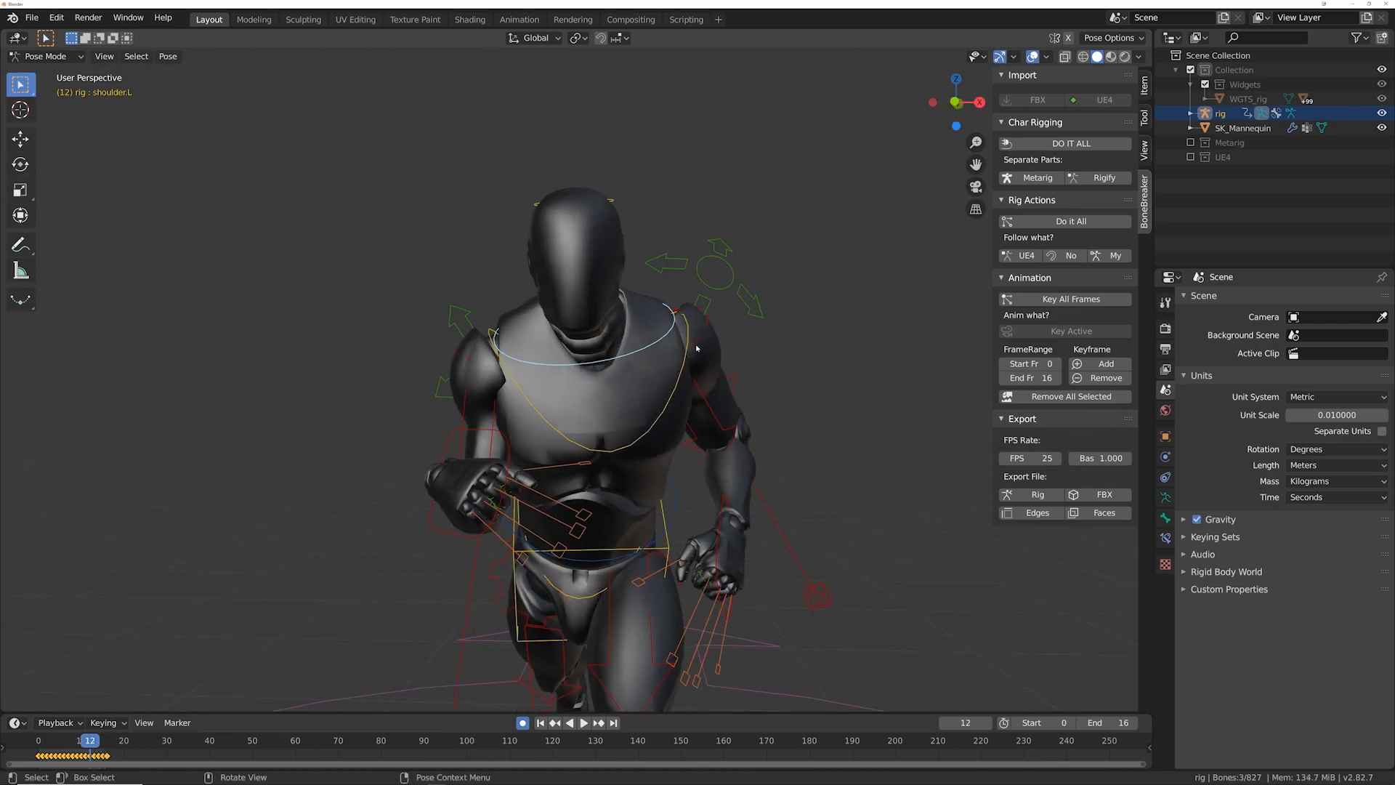
key("Left")
key("Left")
key("Left")
key("Left")
key("Left")
key("Left")
key("Left")
key("Left")
key("Left")
key("Left")
key("Left")
key("Left")
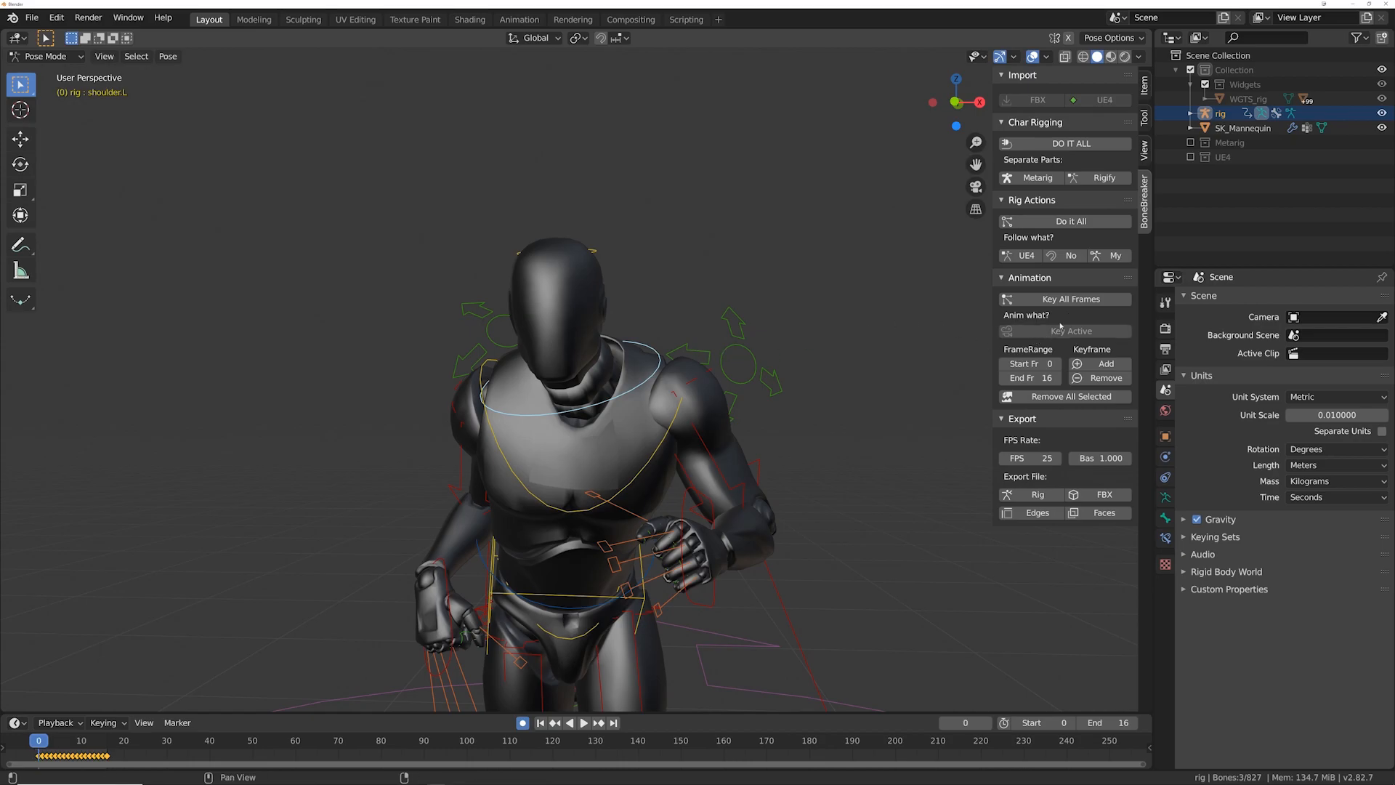
Step: Alternate the follow mode between No and My at frame 0 to compare the shoulder and arm poses, ending on My
left_click(1071, 256)
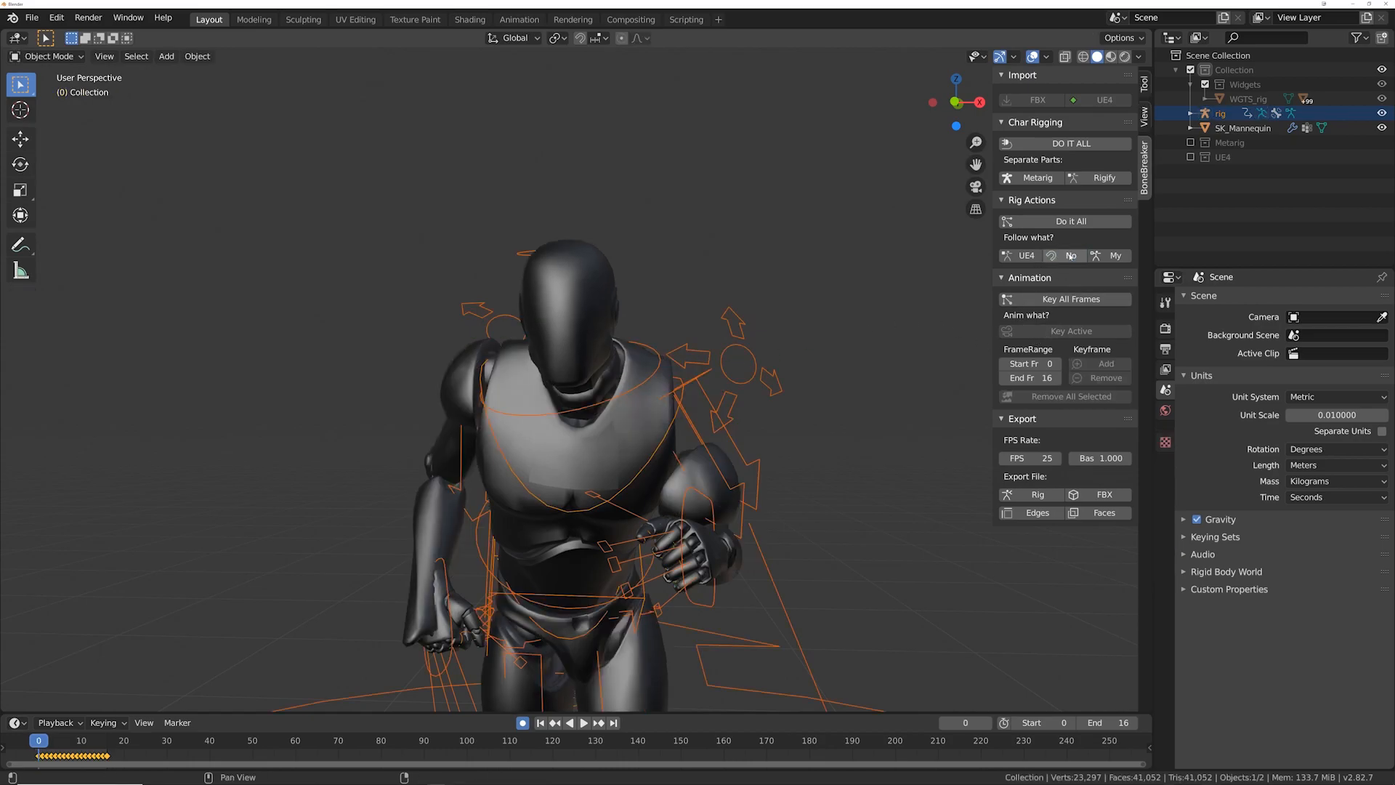
left_click(1110, 259)
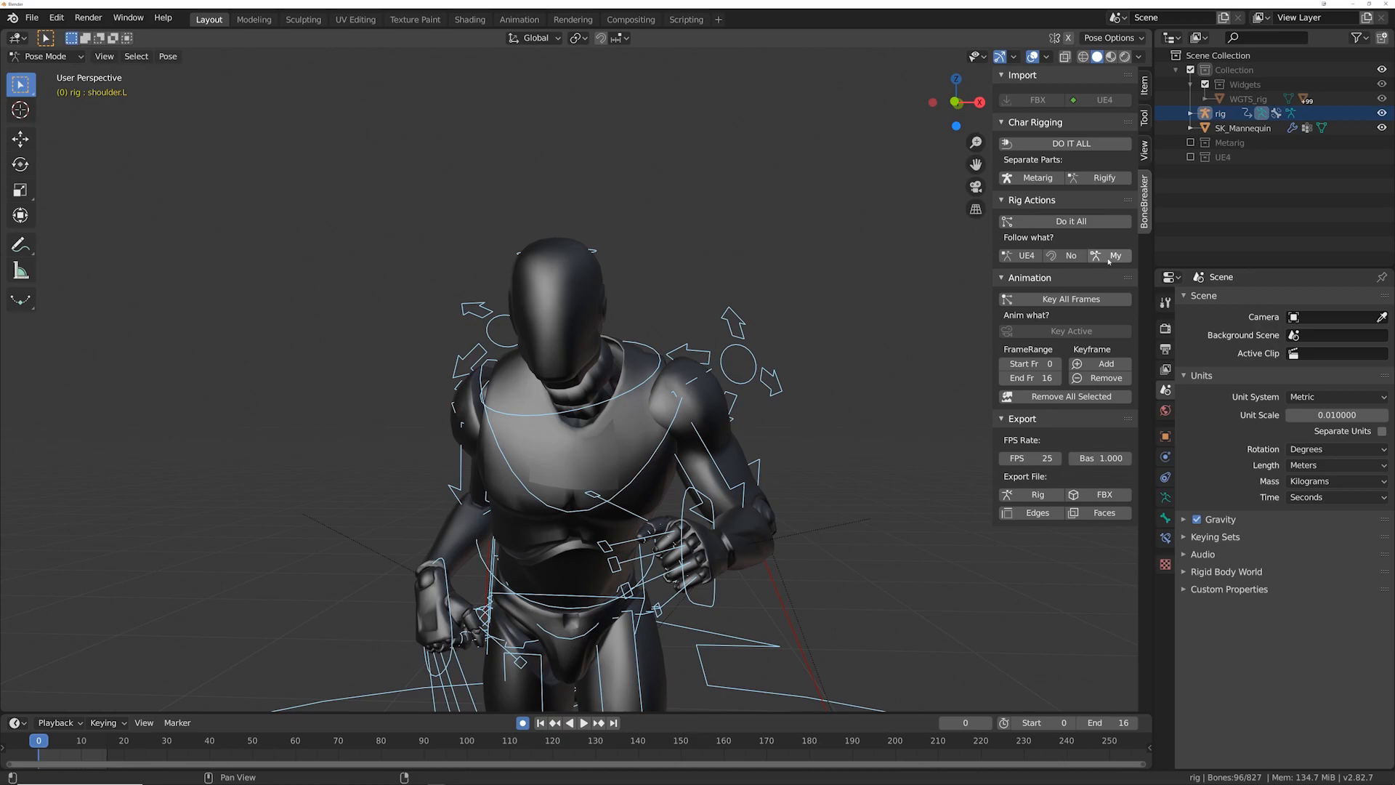
left_click(1072, 256)
left_click(1112, 258)
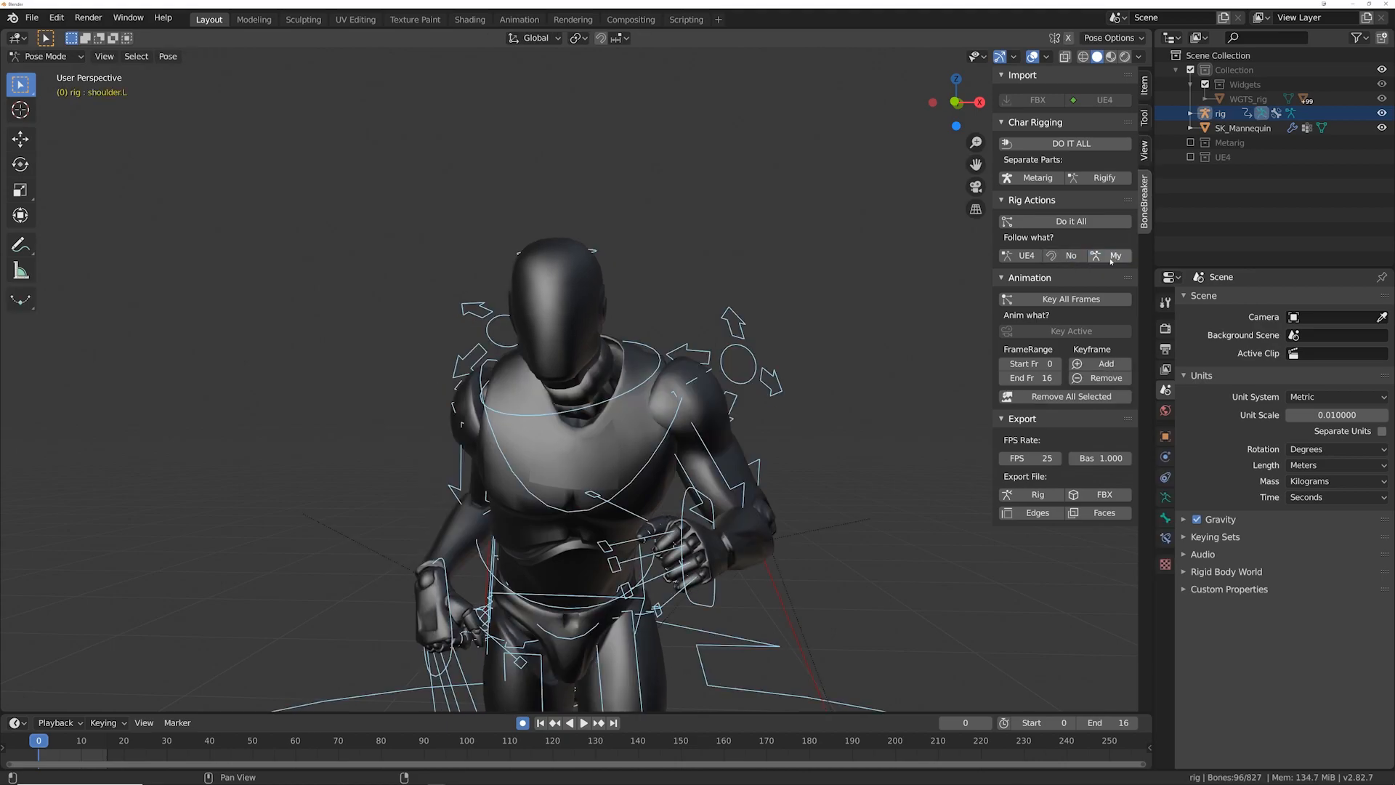
left_click(1071, 256)
left_click(1111, 256)
Step: Select the head control and set the rig's Neck Follow property to 0.000 at frame 0
left_click(596, 253)
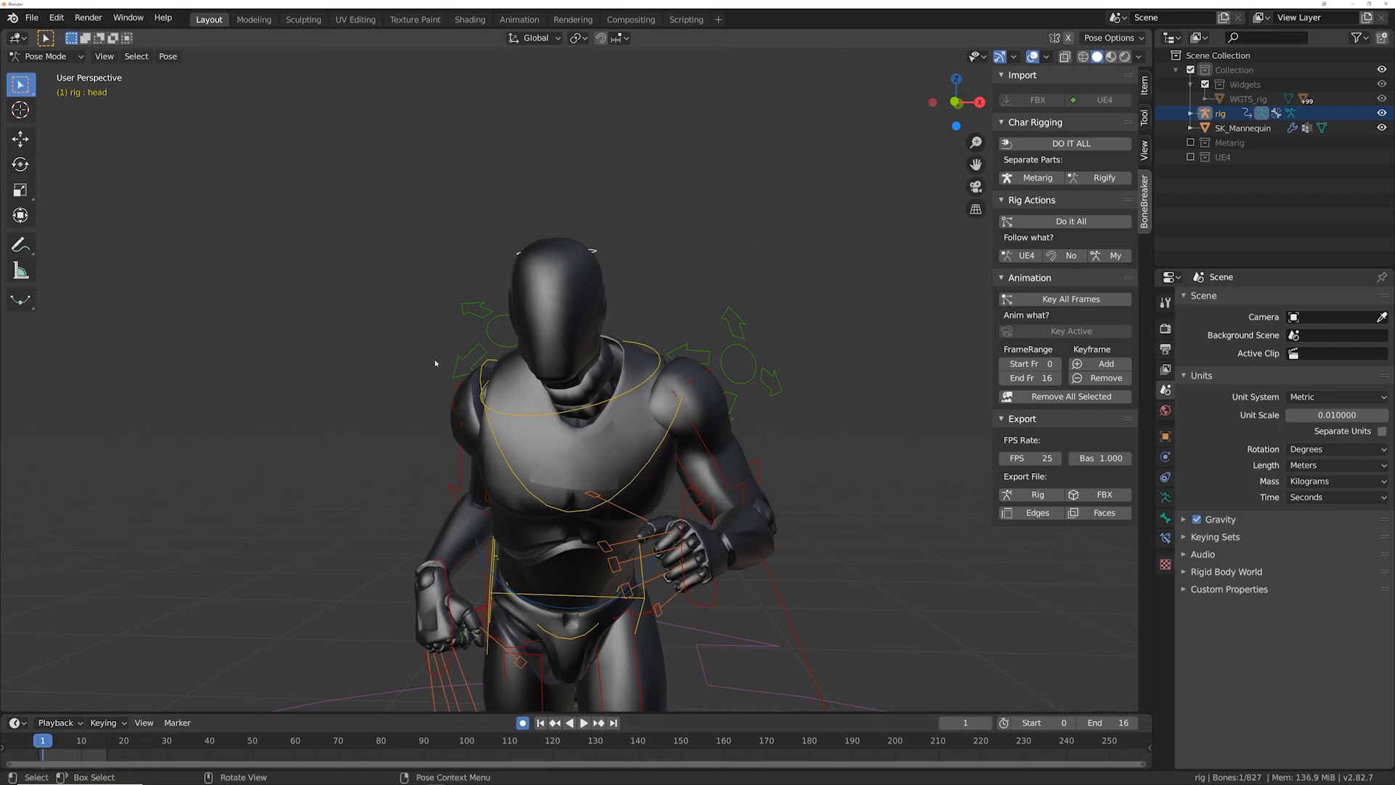
key("space")
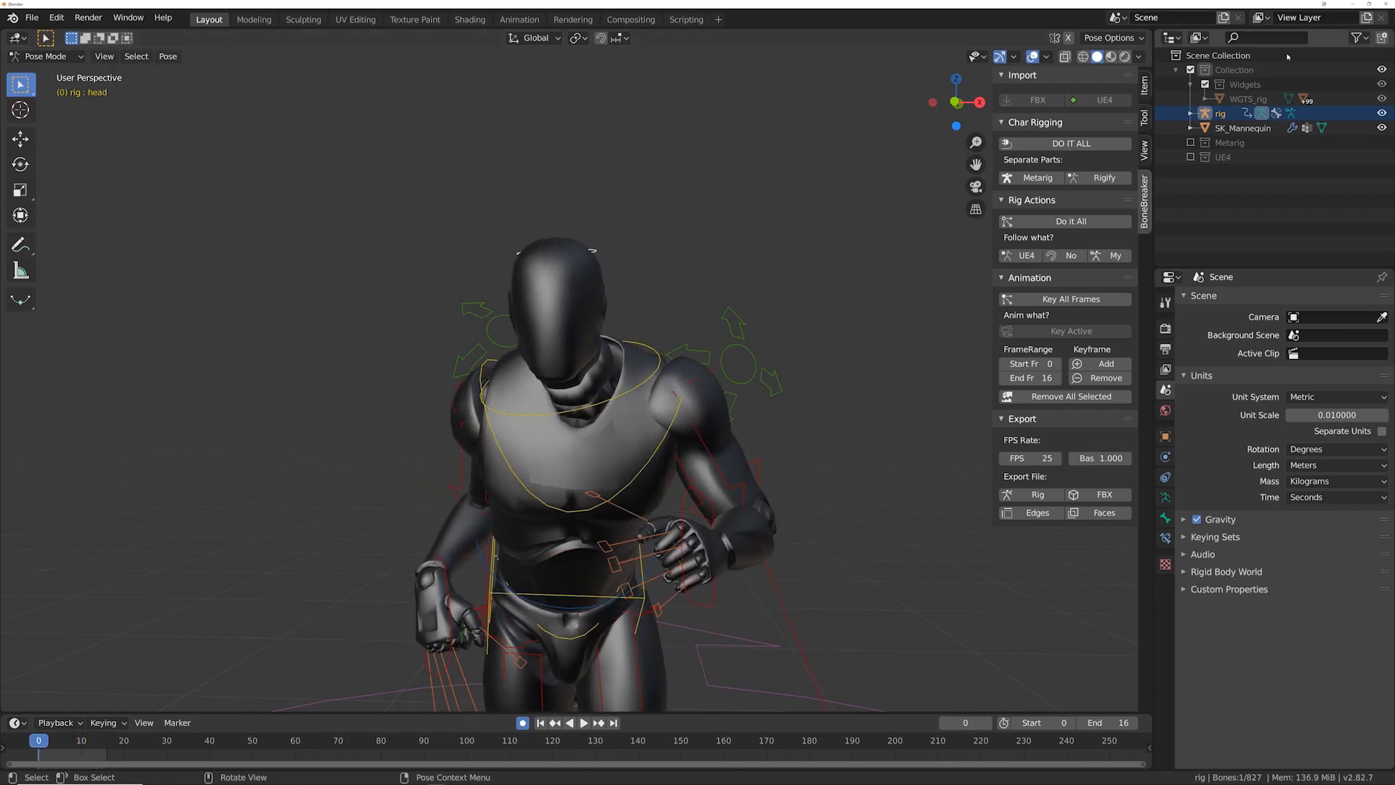
left_click(1145, 85)
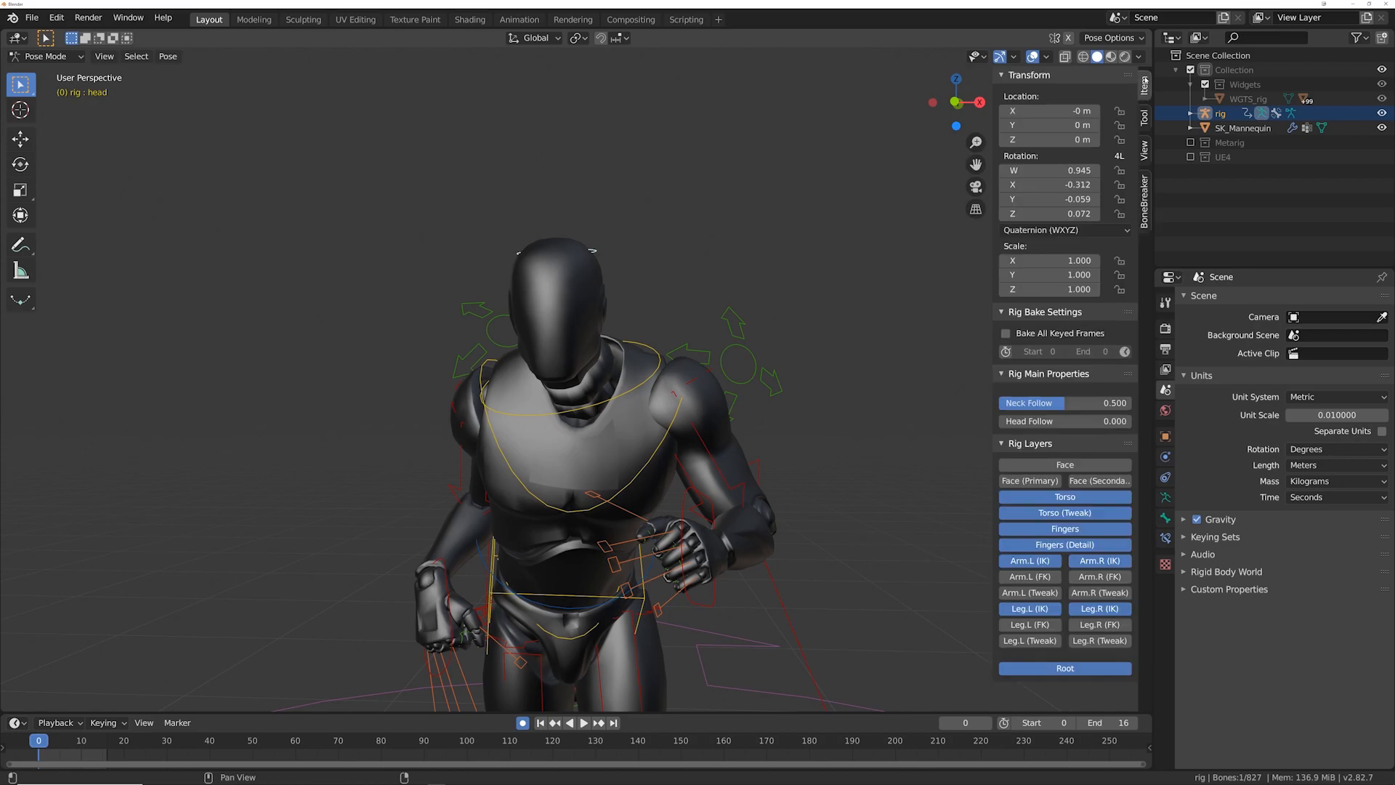
key("BackSpace")
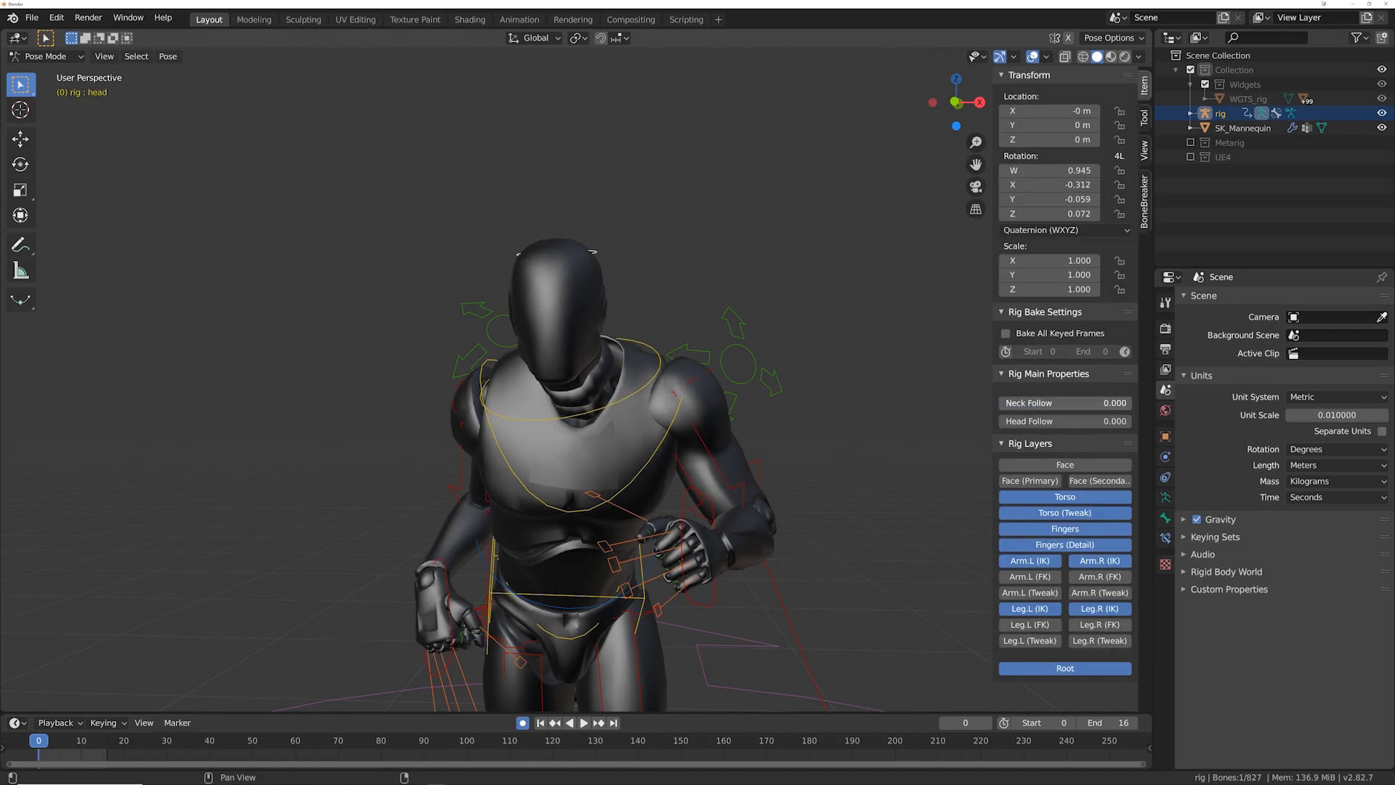
Step: Test the rig's Head Follow property at 1.000 and return it to 0.000
mouse_move(1012, 421)
left_mouse_down()
mouse_move(1132, 422)
mouse_move(1000, 421)
left_mouse_up()
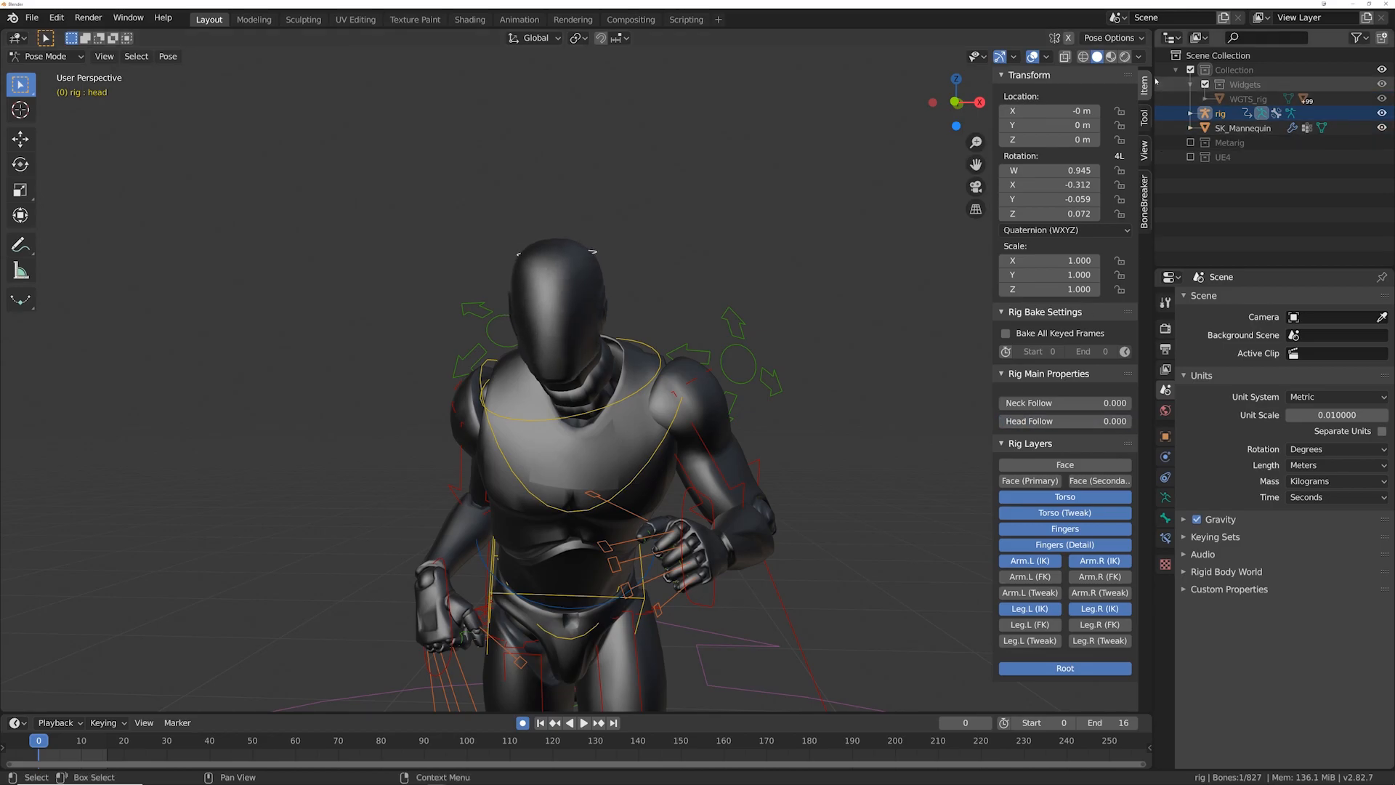
left_click_drag(1028, 422, 1132, 421)
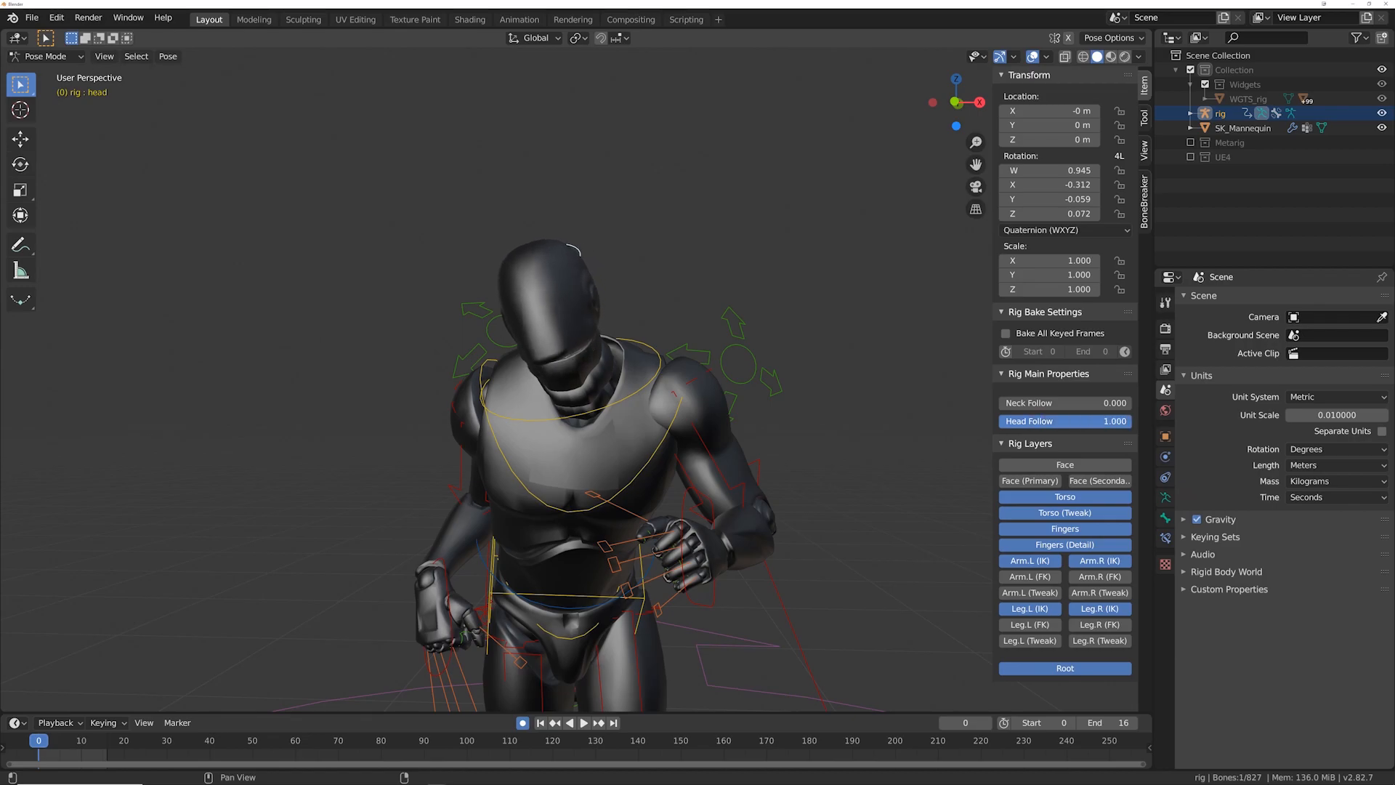
left_click_drag(1132, 421, 1000, 421)
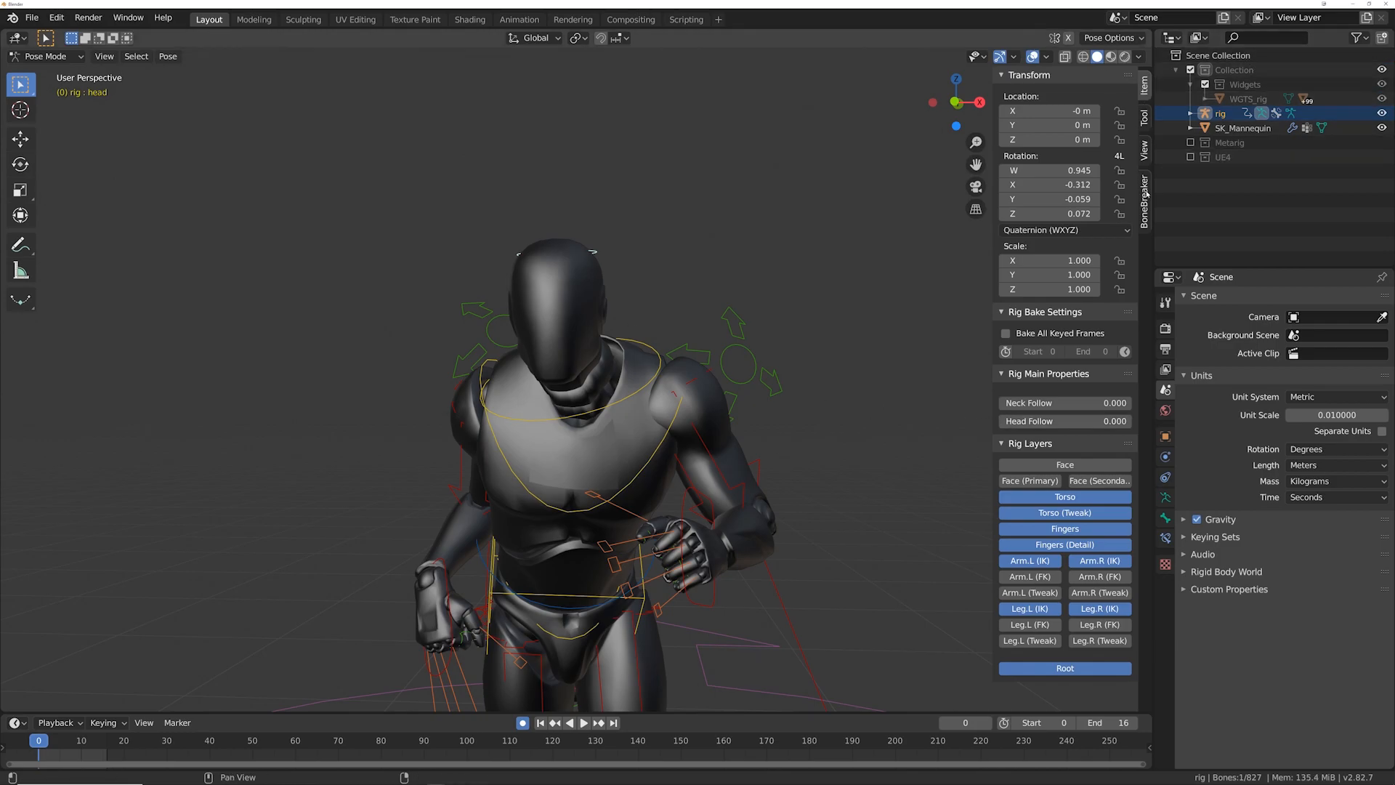
Step: Return to the BoneBreaker settings and play the run animation to examine the head's motion, stopping at frame 14
left_click(1146, 195)
scroll(591, 342, "down", 2)
scroll(591, 342, "up", 2)
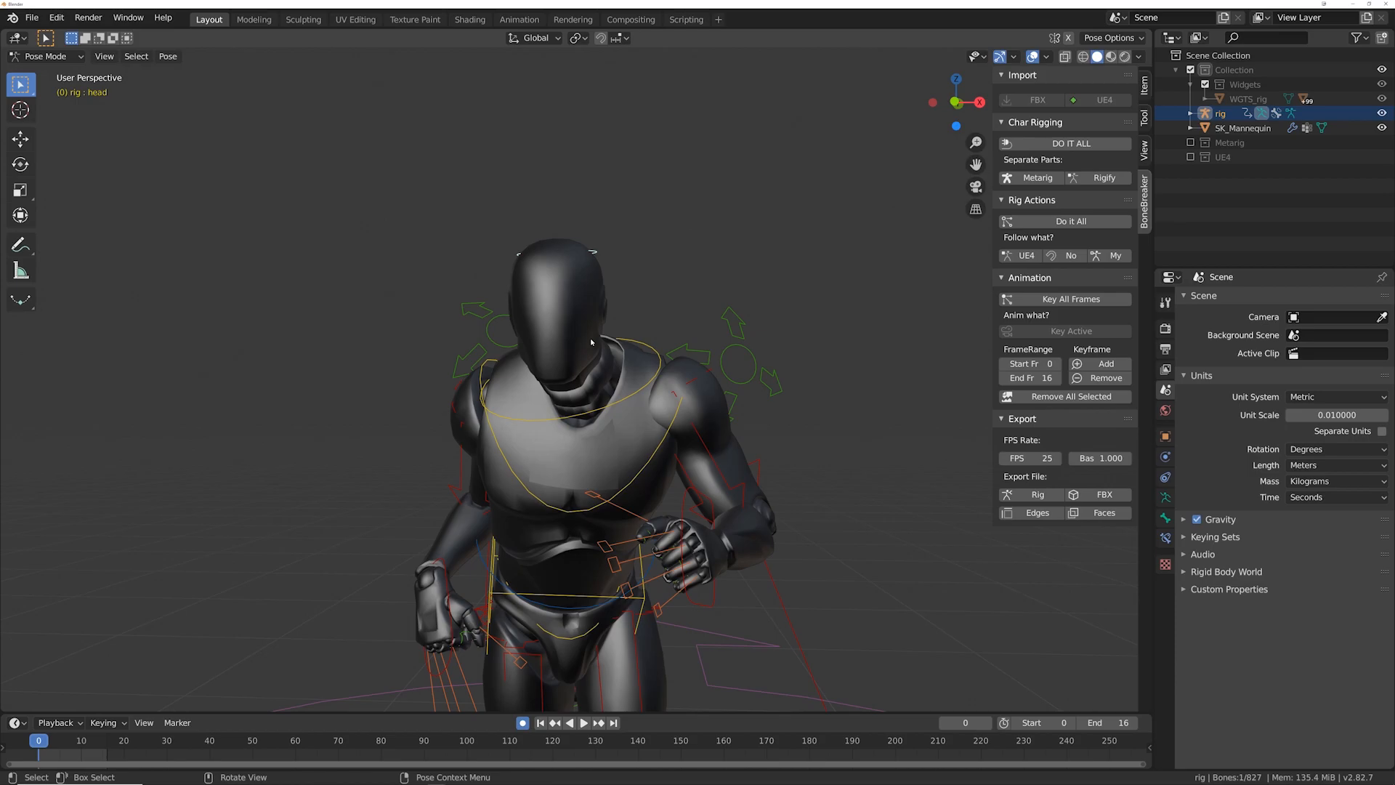
key("space")
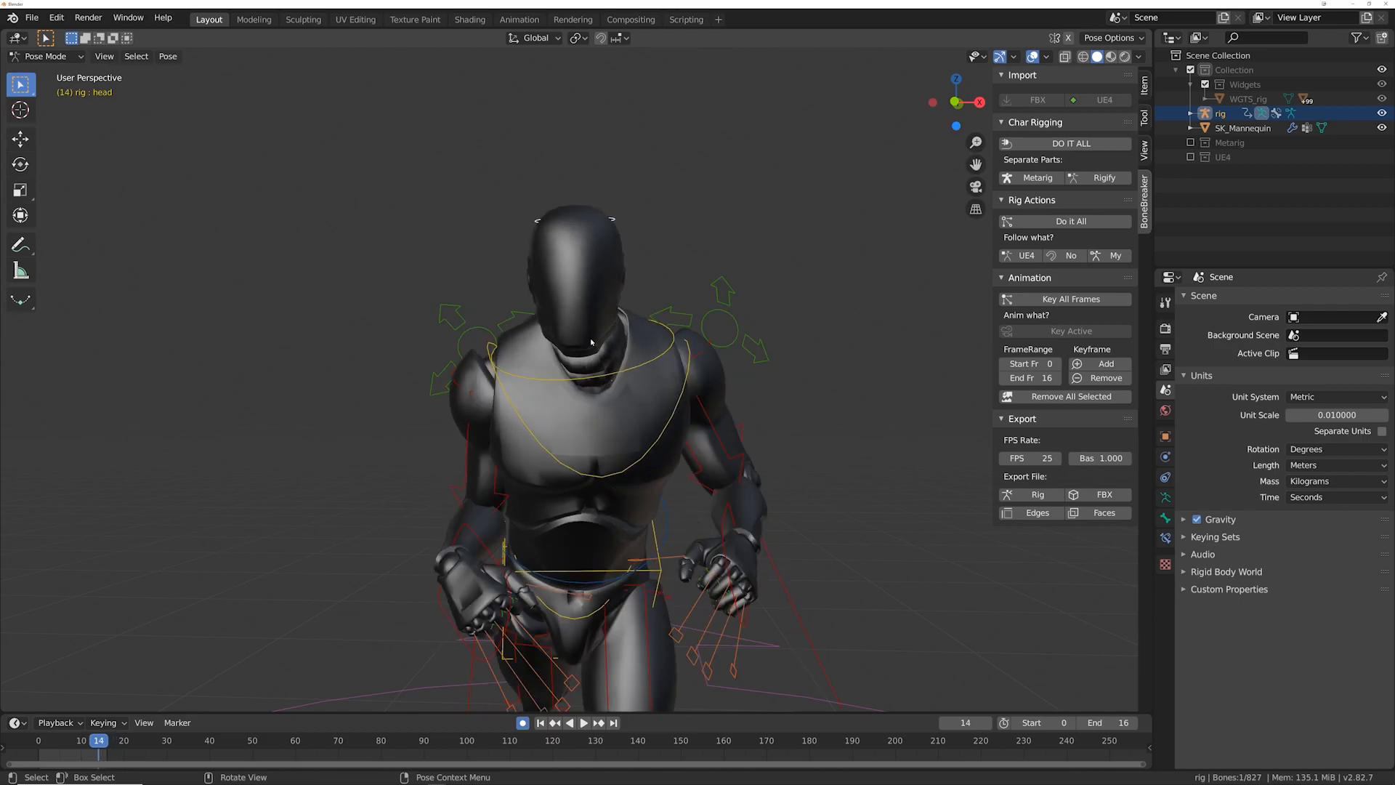
Step: Copy the head control's pose from frame 14, paste it onto frame 15, and compare the two frames
key("ctrl+c")
key("Right")
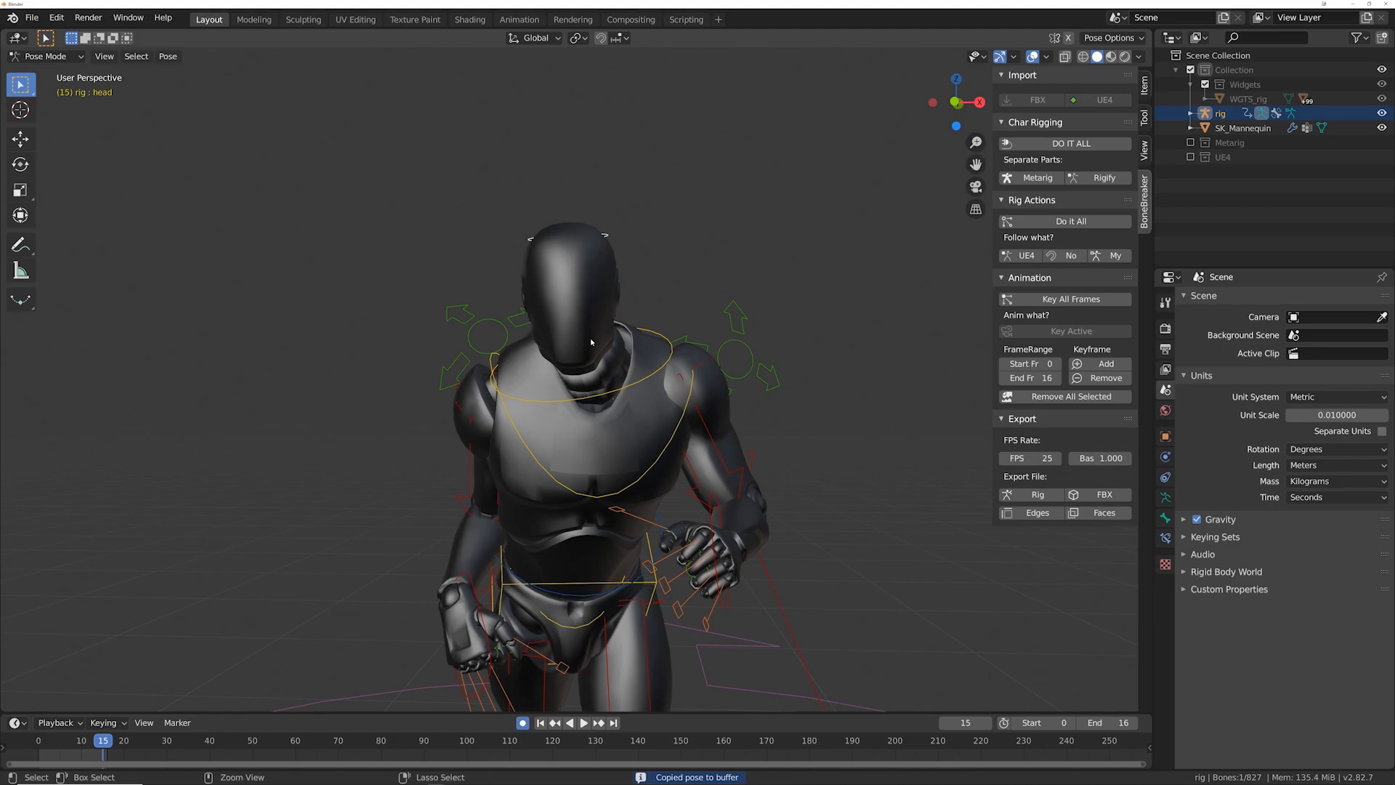
key("ctrl+v")
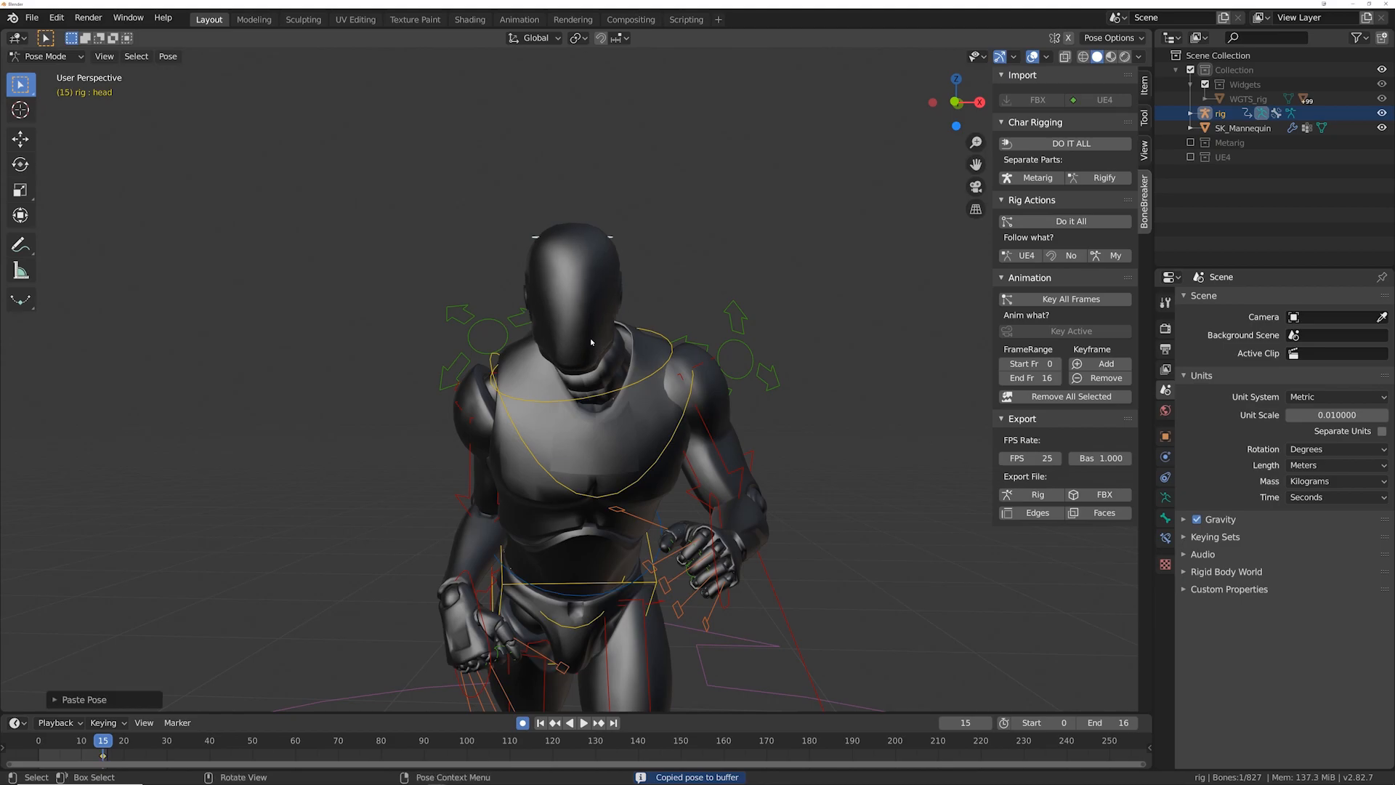
key("Left")
key("Right")
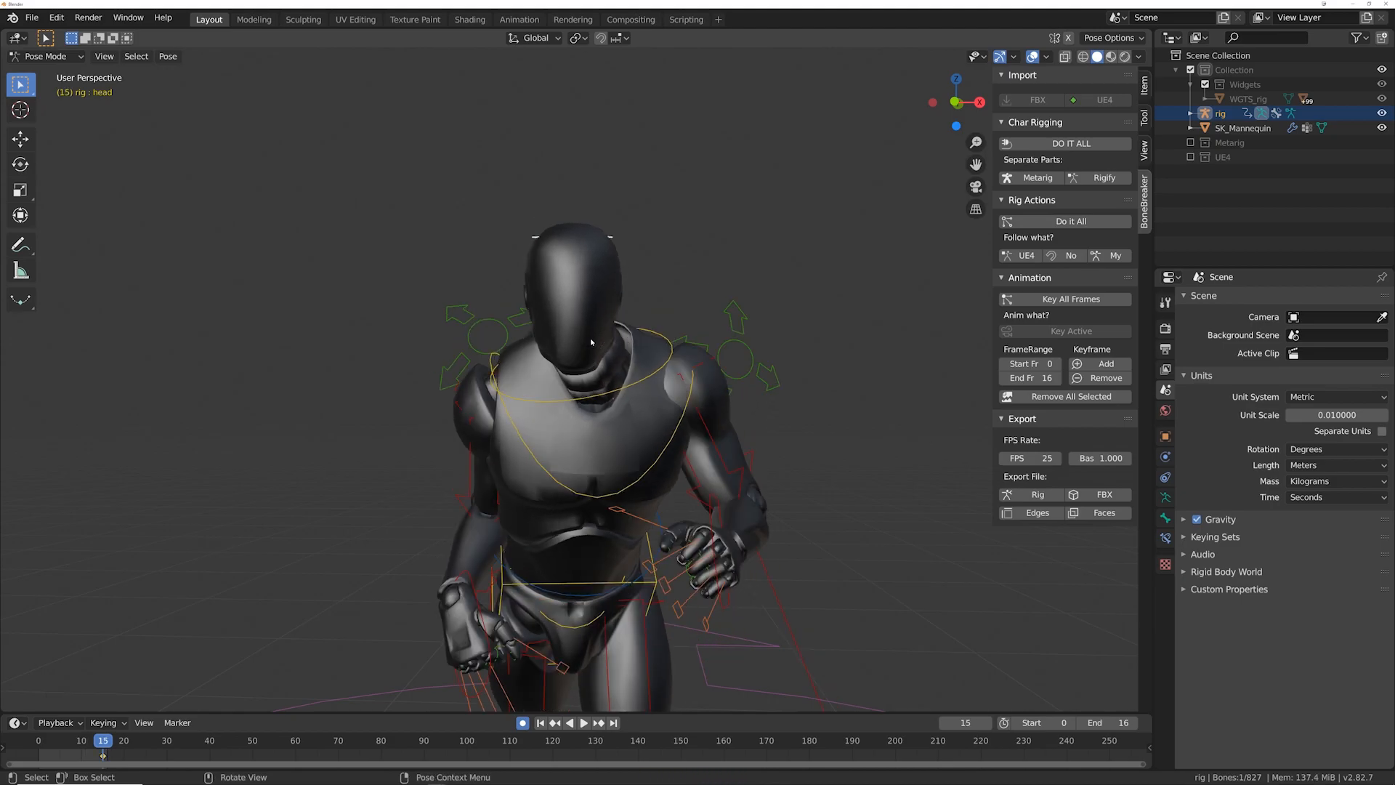
Step: Rotate the head control slightly about the global Y axis at frame 15
scroll(638, 254, "up", 2)
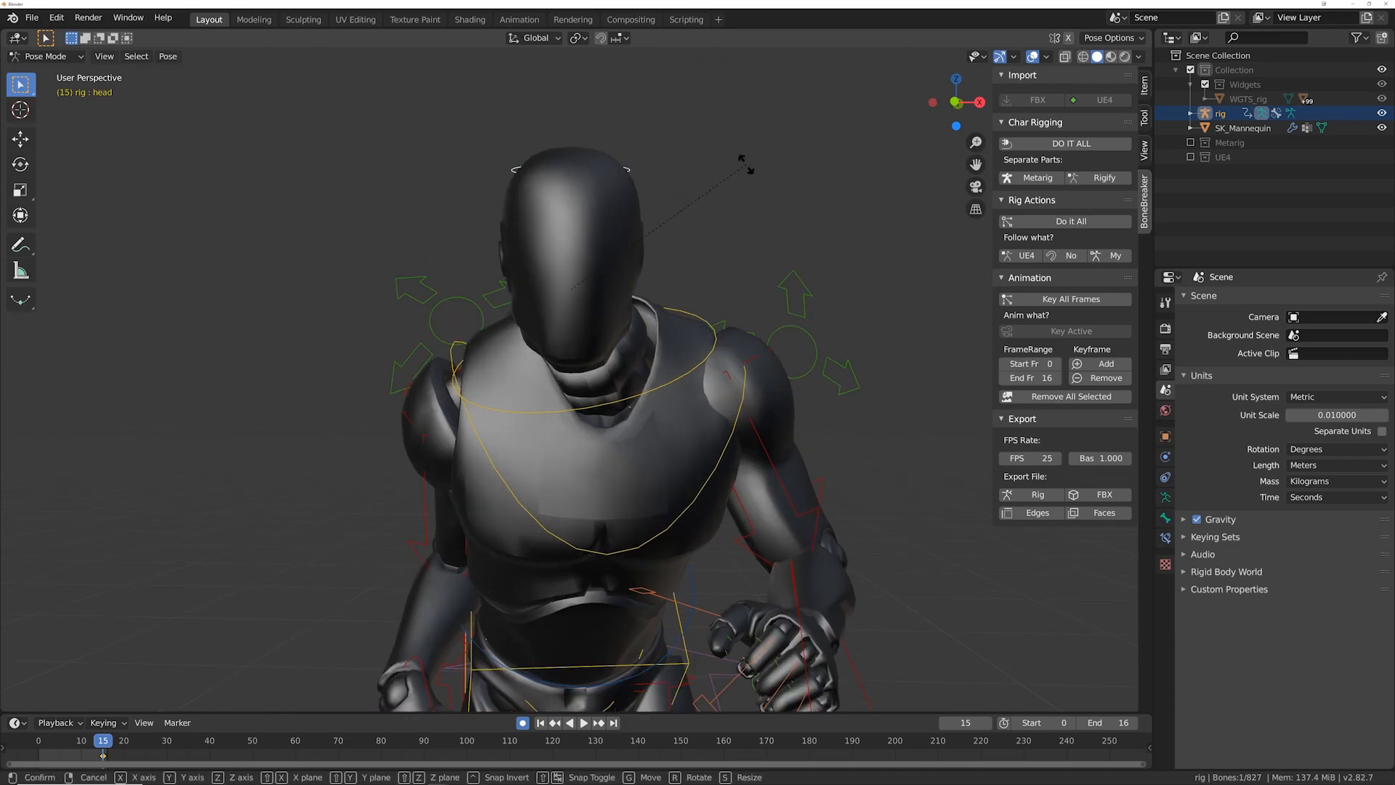
key("r")
key("x")
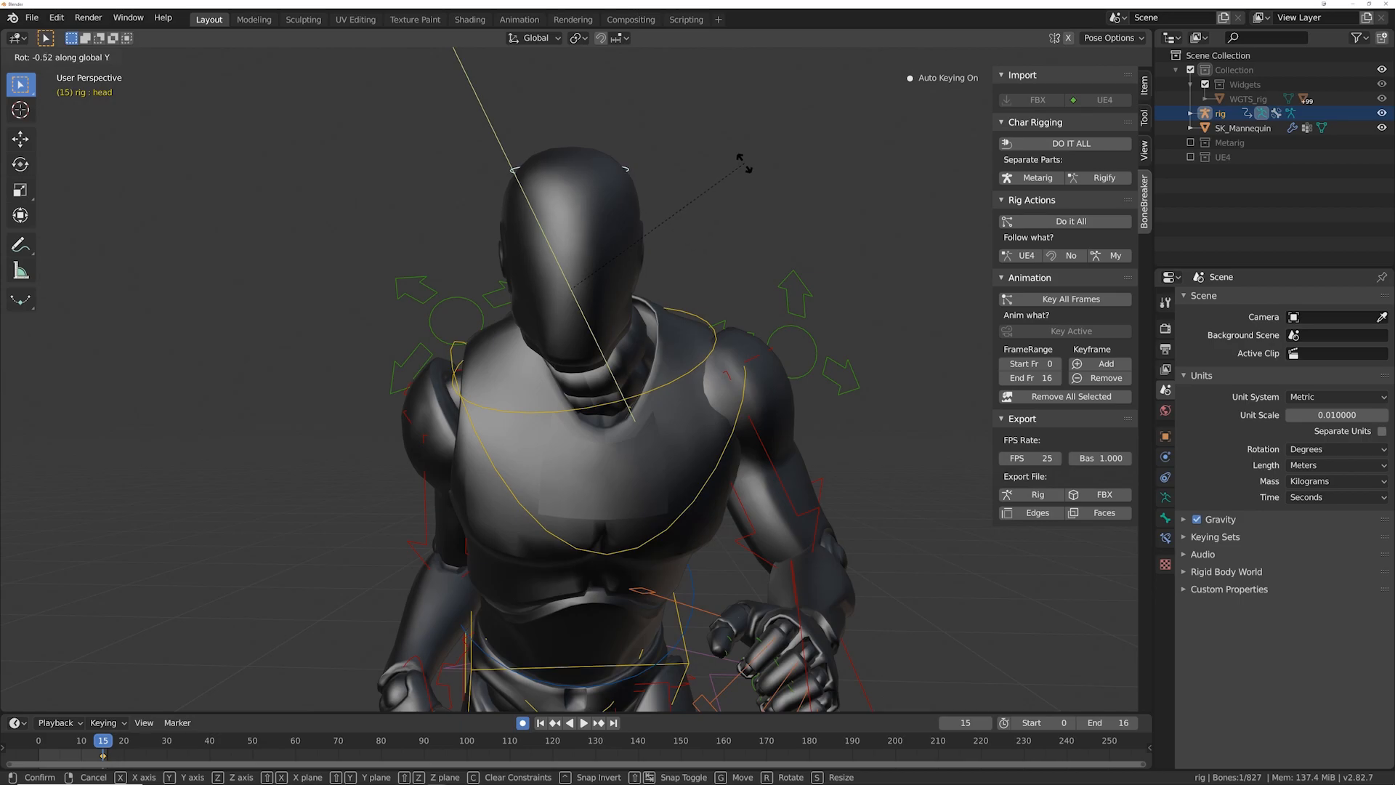
left_click(741, 161)
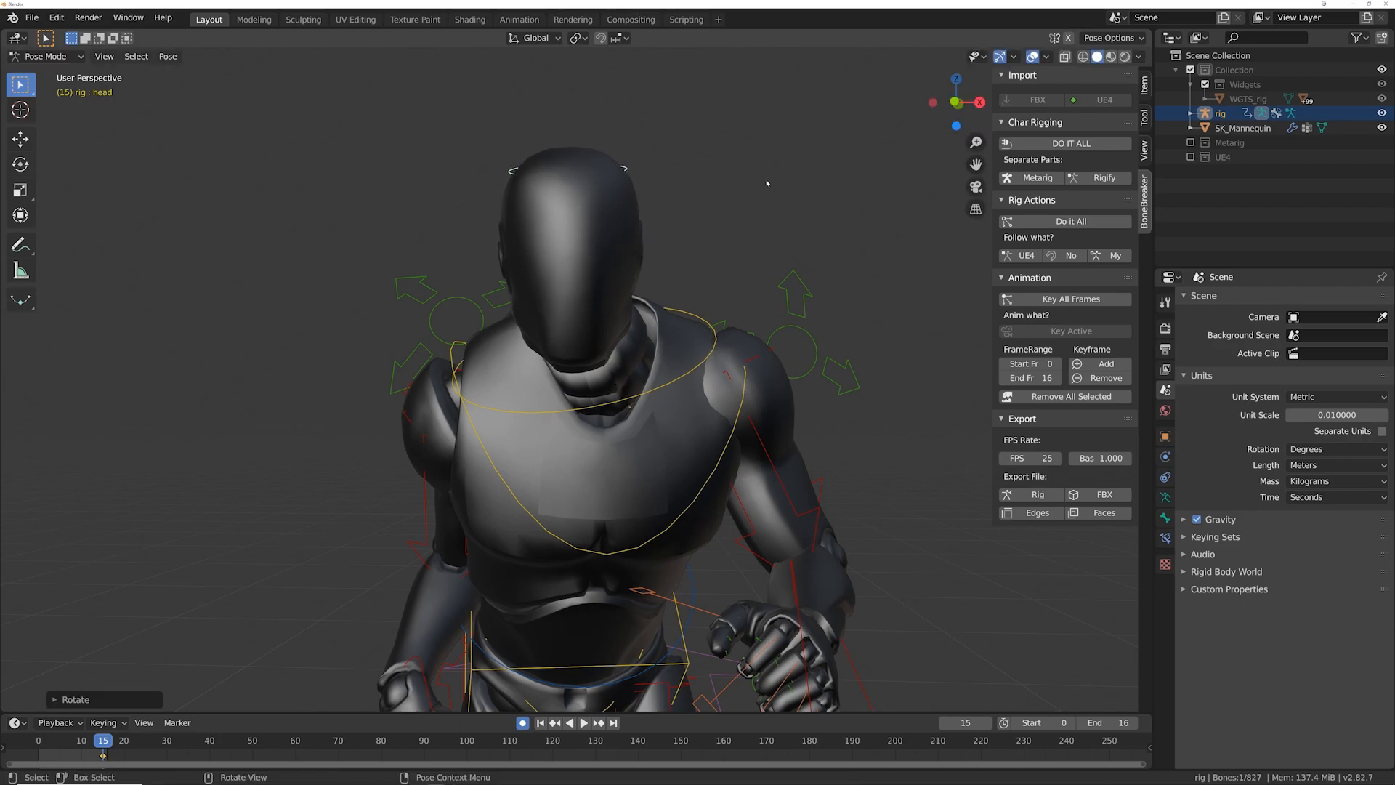
Step: Go through the run animation frame by frame and play it to examine the head's motion, stopping at frame 6
key("Left")
key("Left")
key("Left")
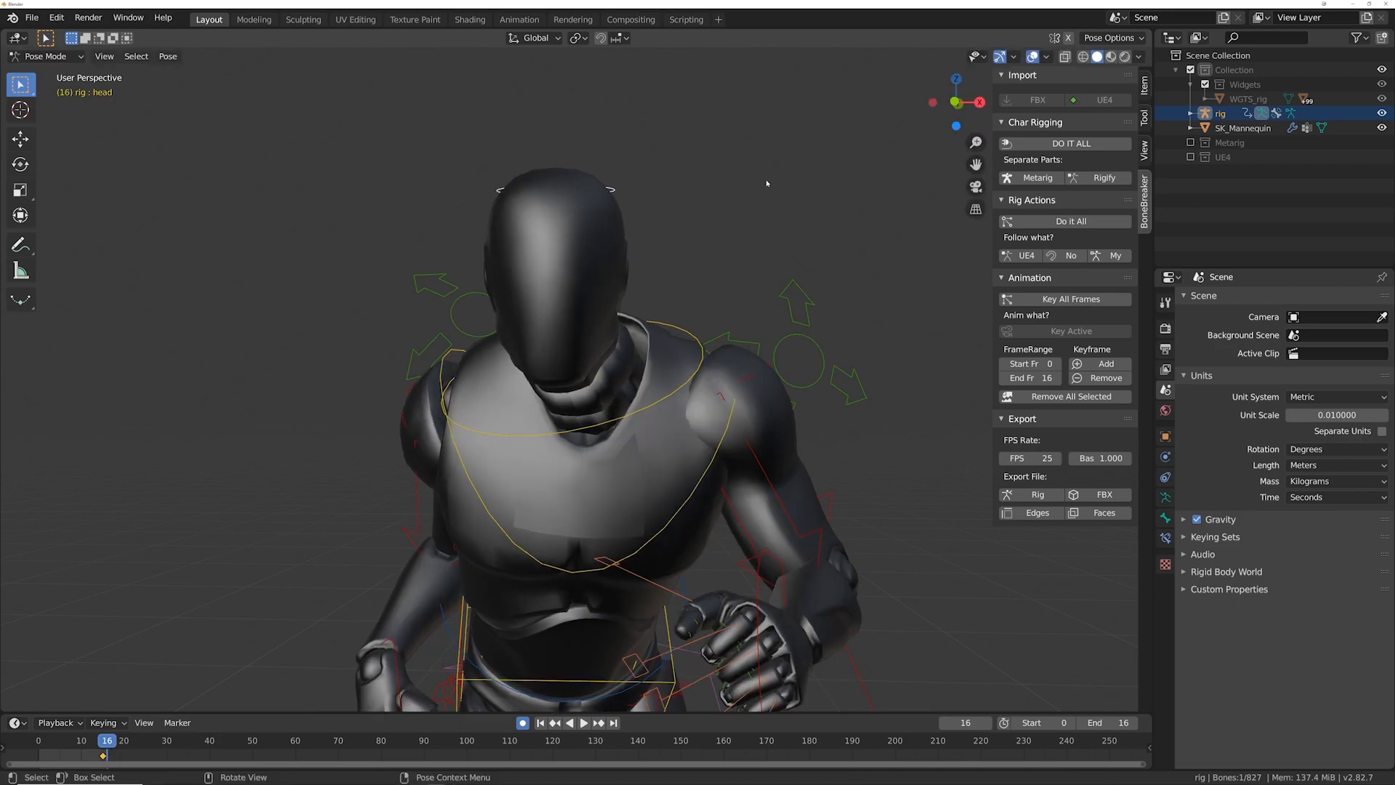
key("shift+Left")
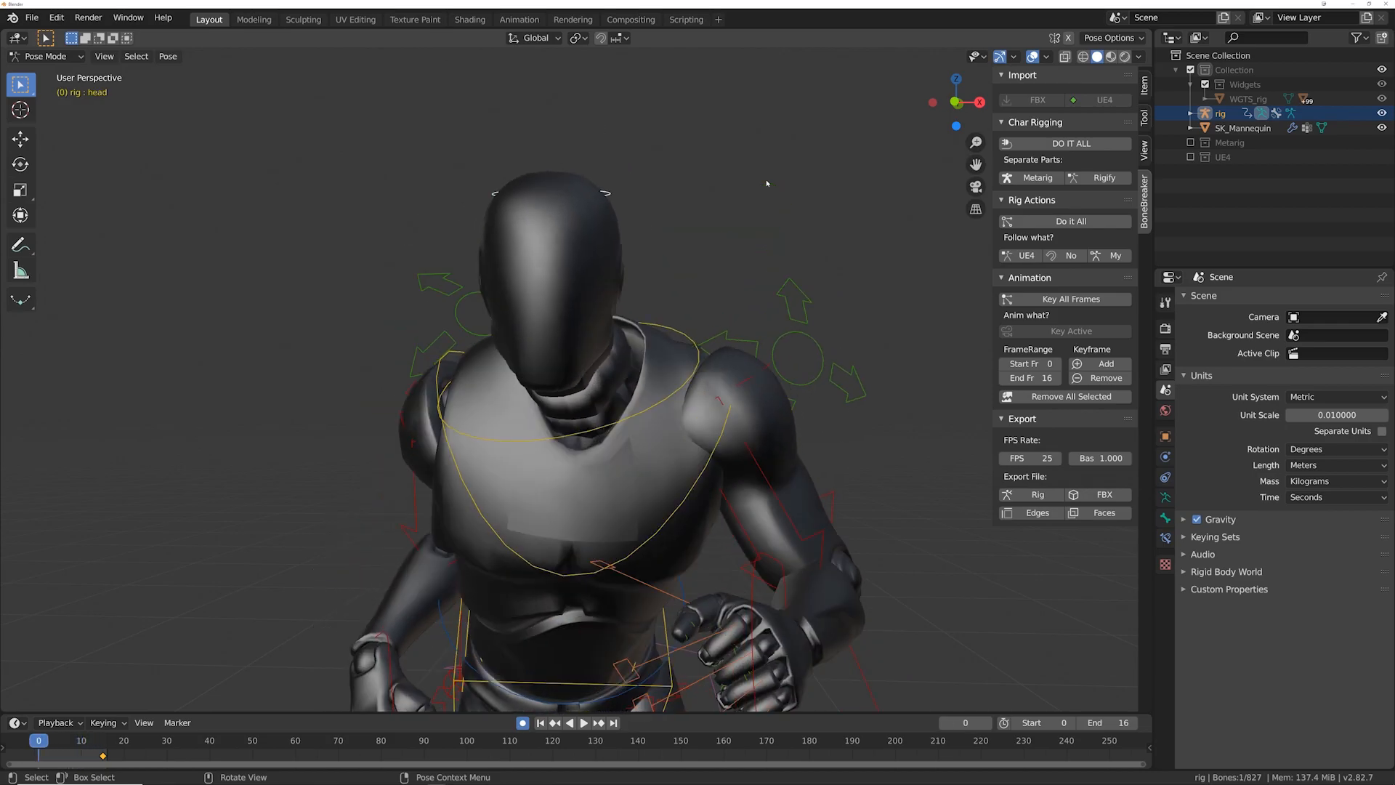
key("Right")
key("Right")
key("Right")
key("Right")
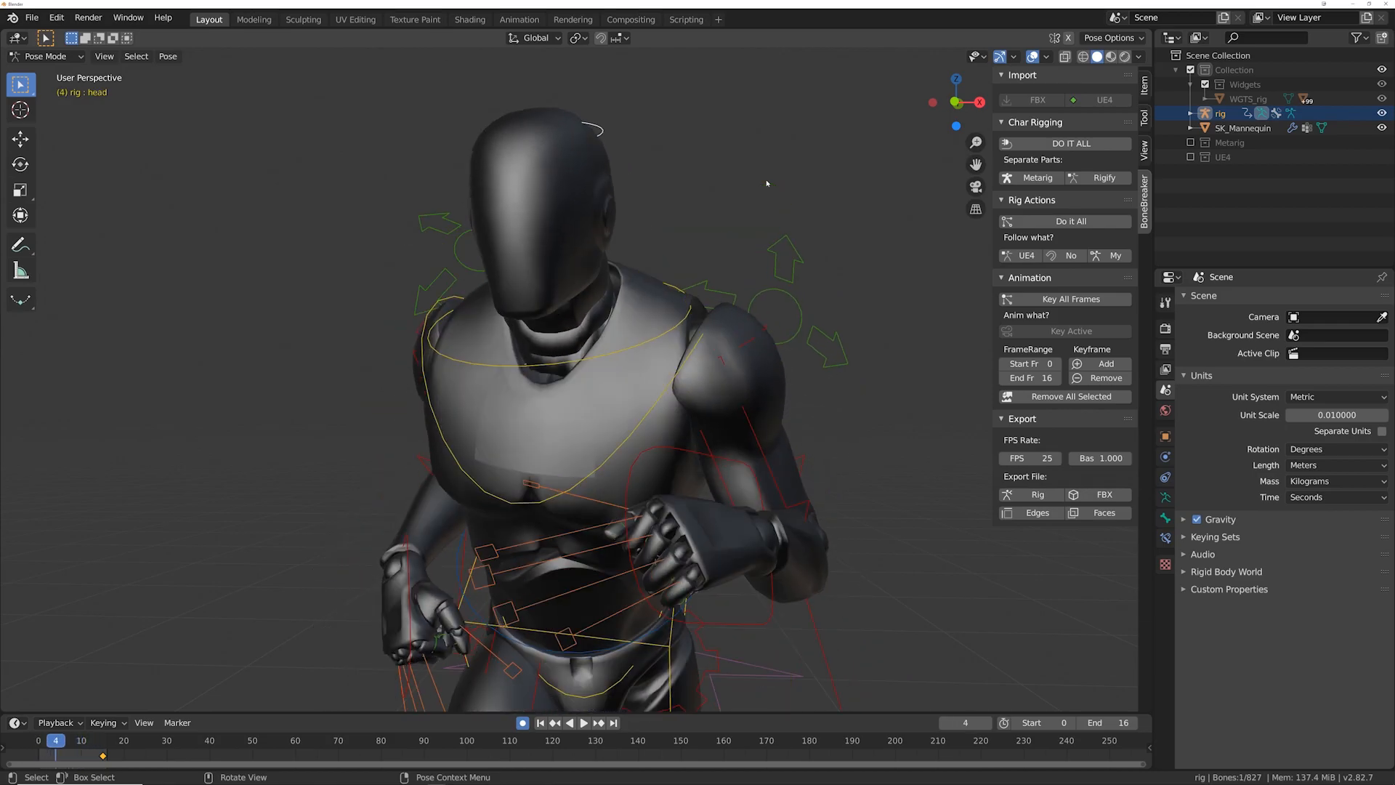
key("Right")
key("Right")
key("Right")
key("Right")
key("Right")
key("Right")
key("Right")
key("Right")
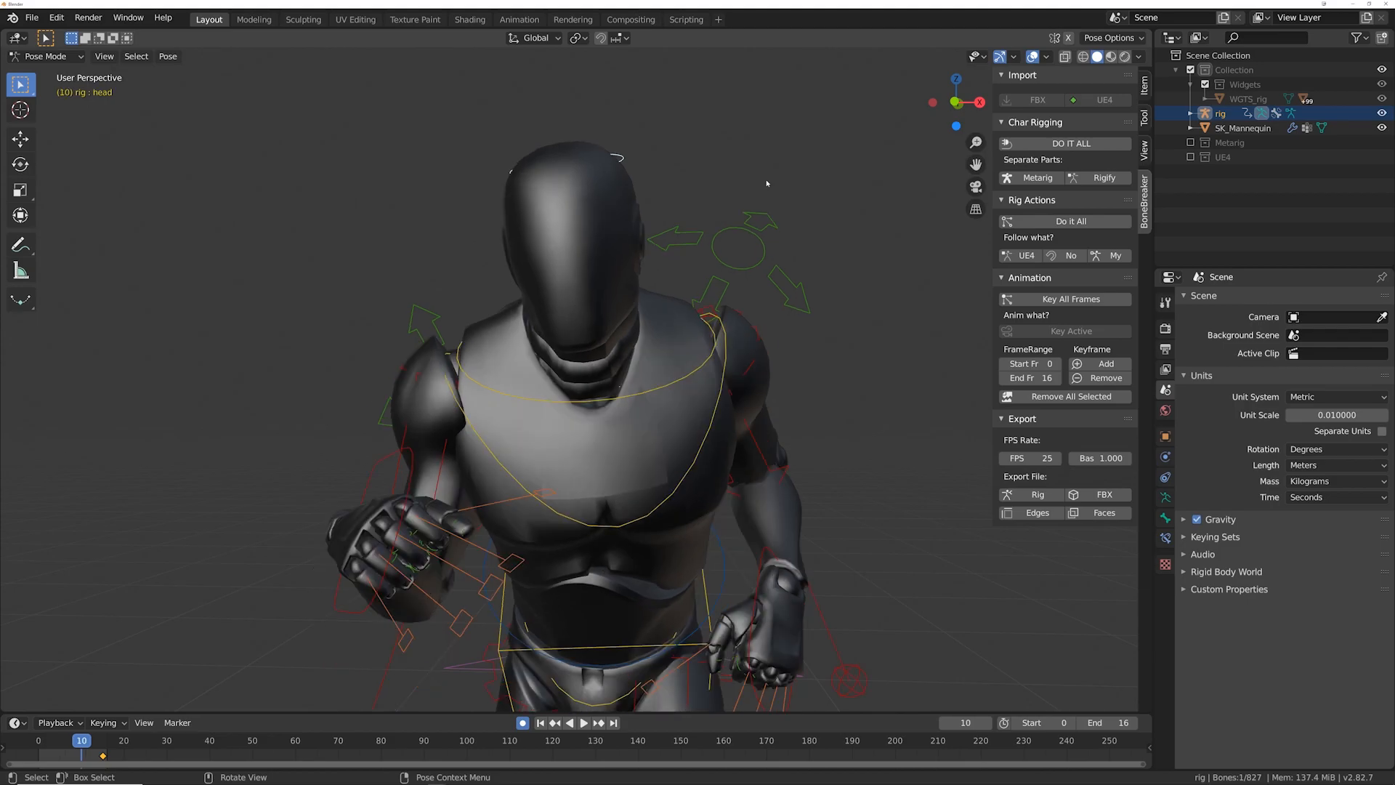
key("Right")
key("Right")
key("Right")
key("Right")
key("Right")
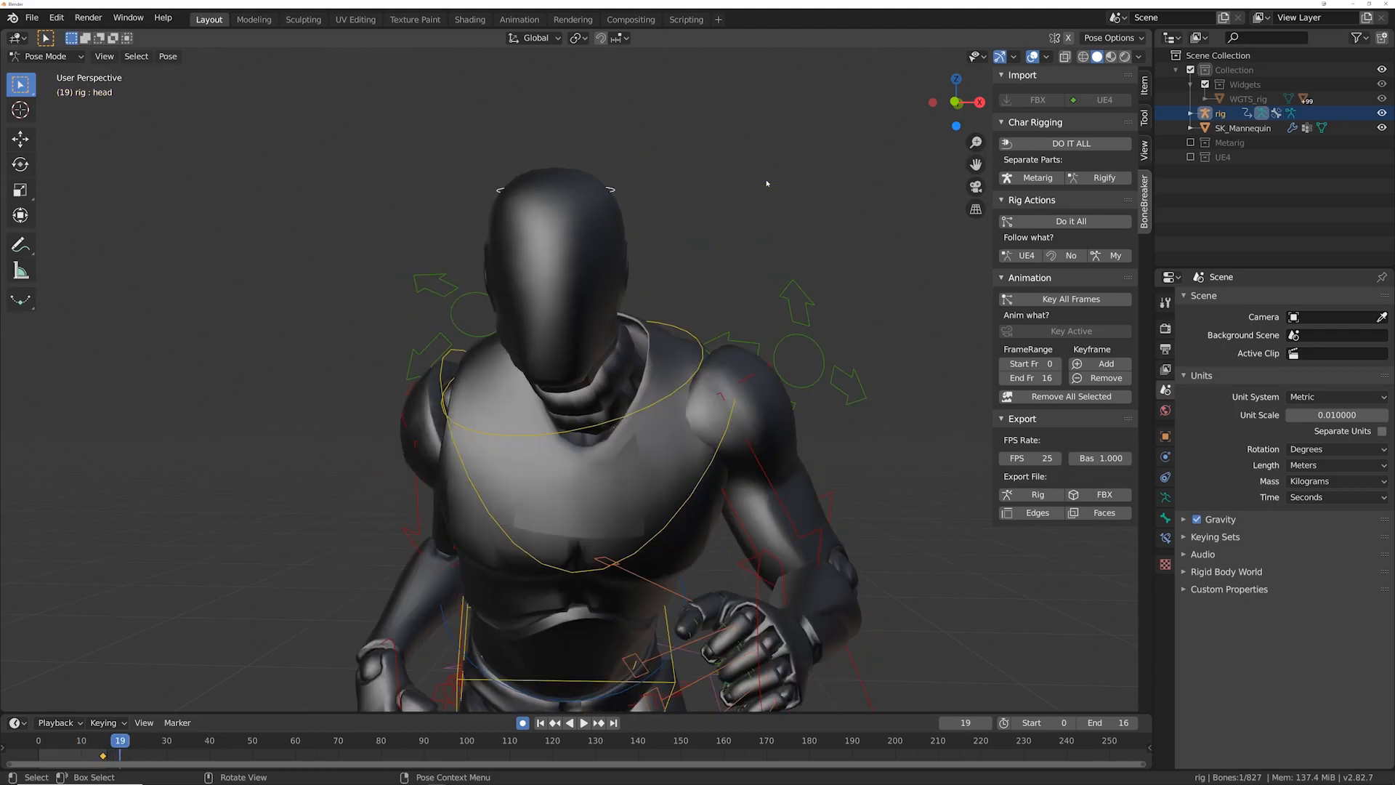
key("space")
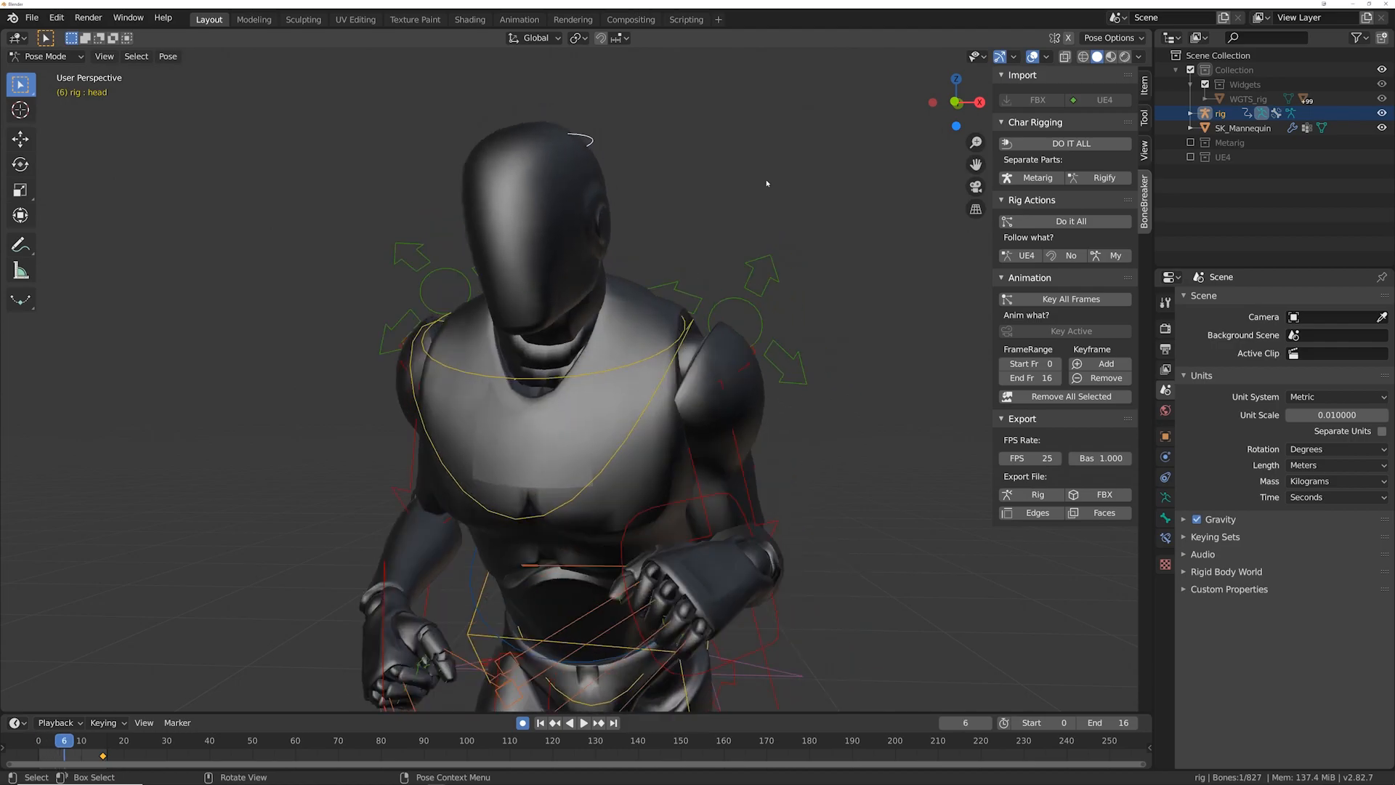
Step: Rotate the head control about 10.5 degrees around the global Z axis at frame 6, working from the top view
middle_click_drag(767, 184, 590, 334)
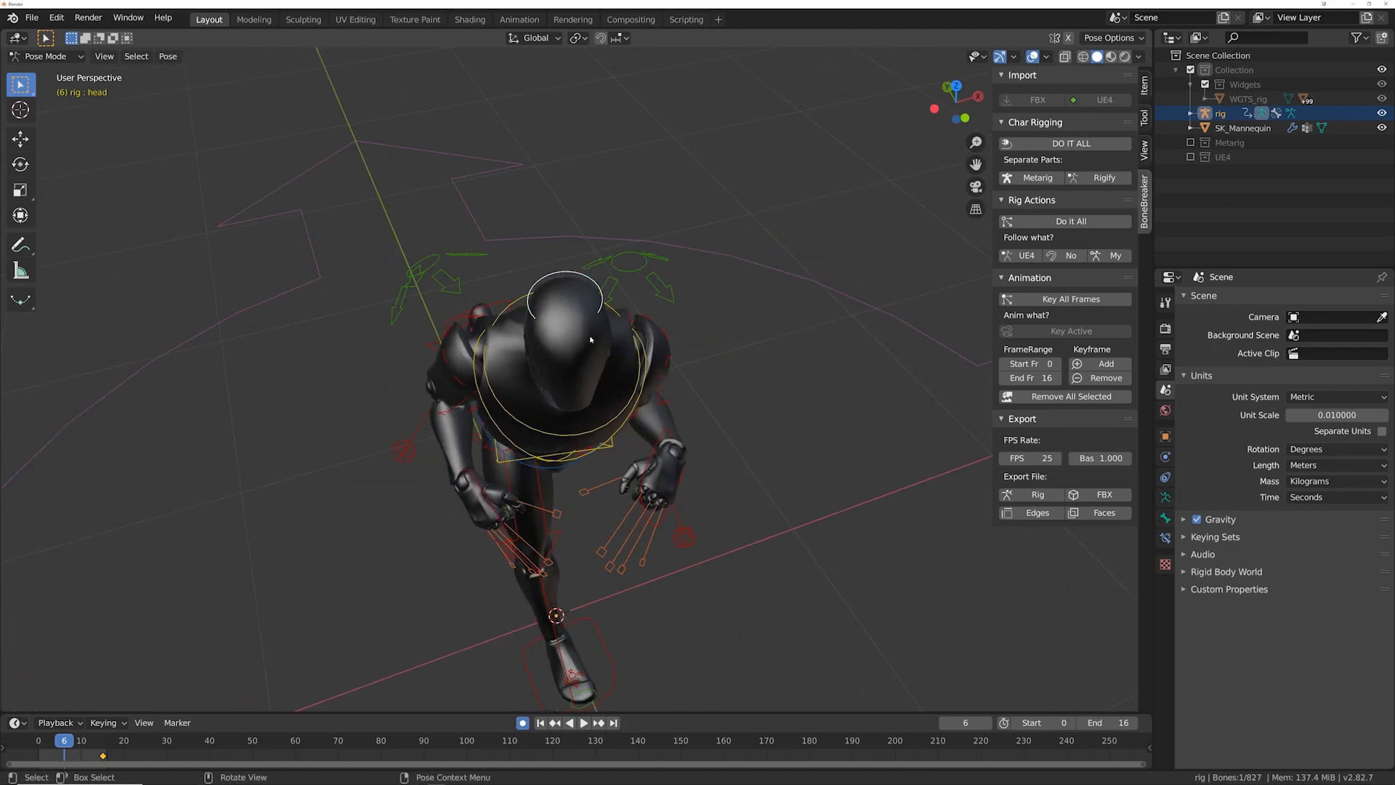
key("KP_7")
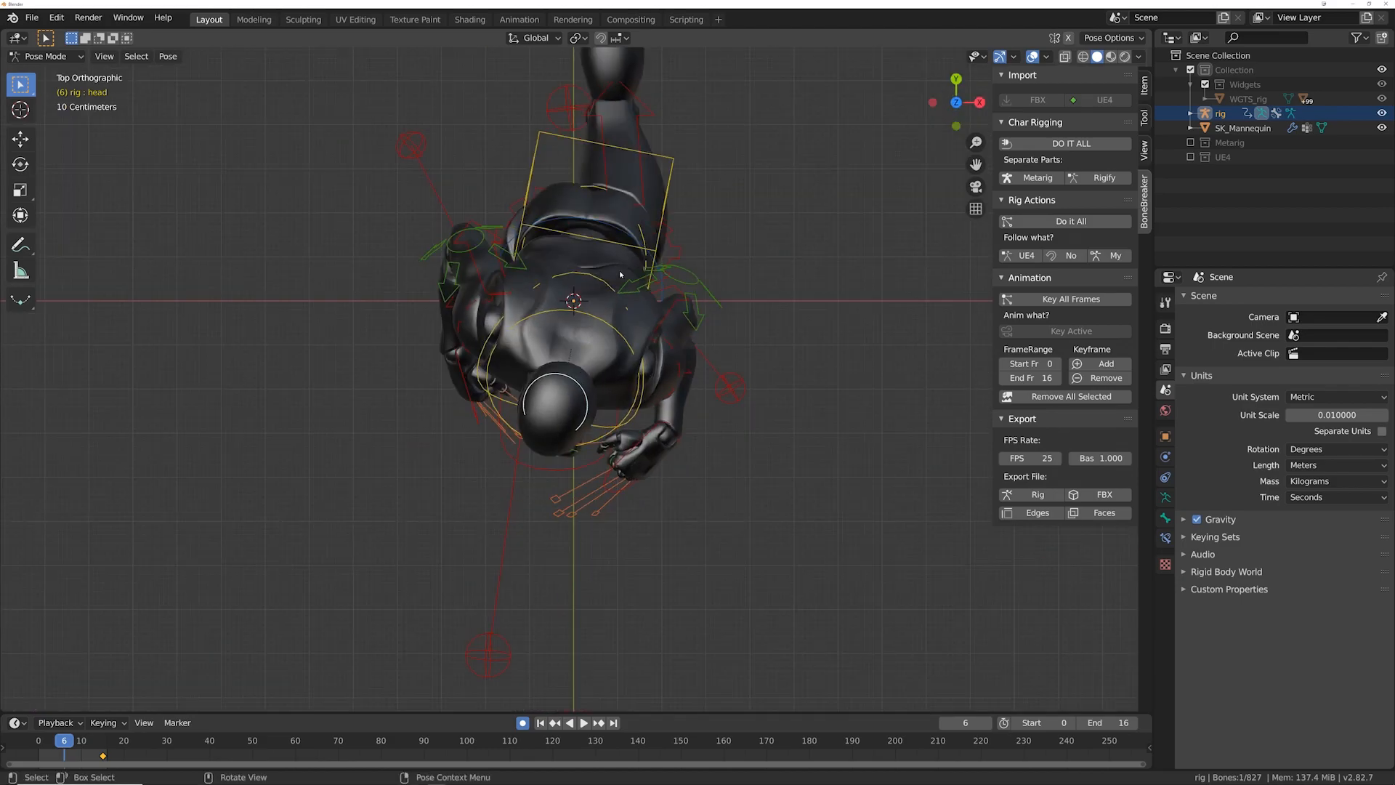
key("r")
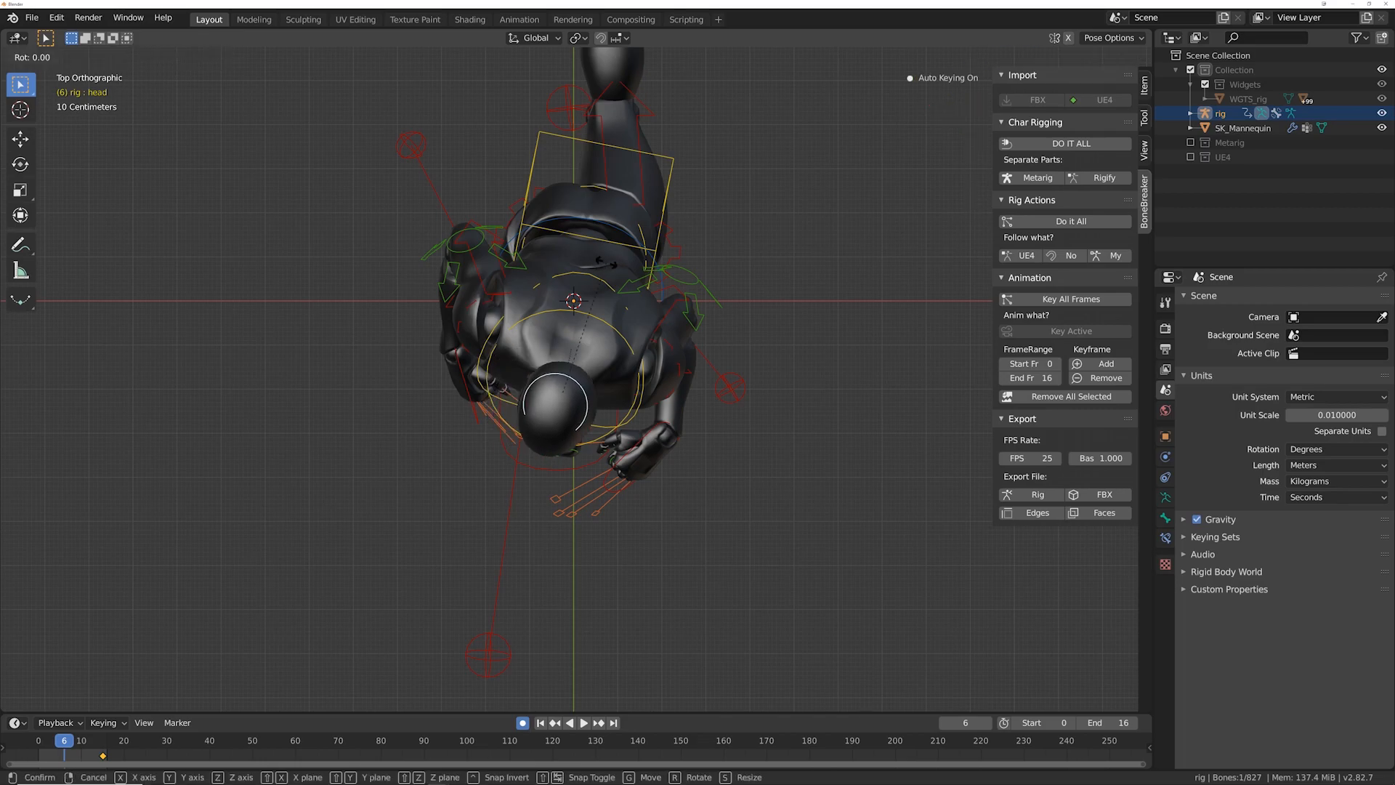
key("z")
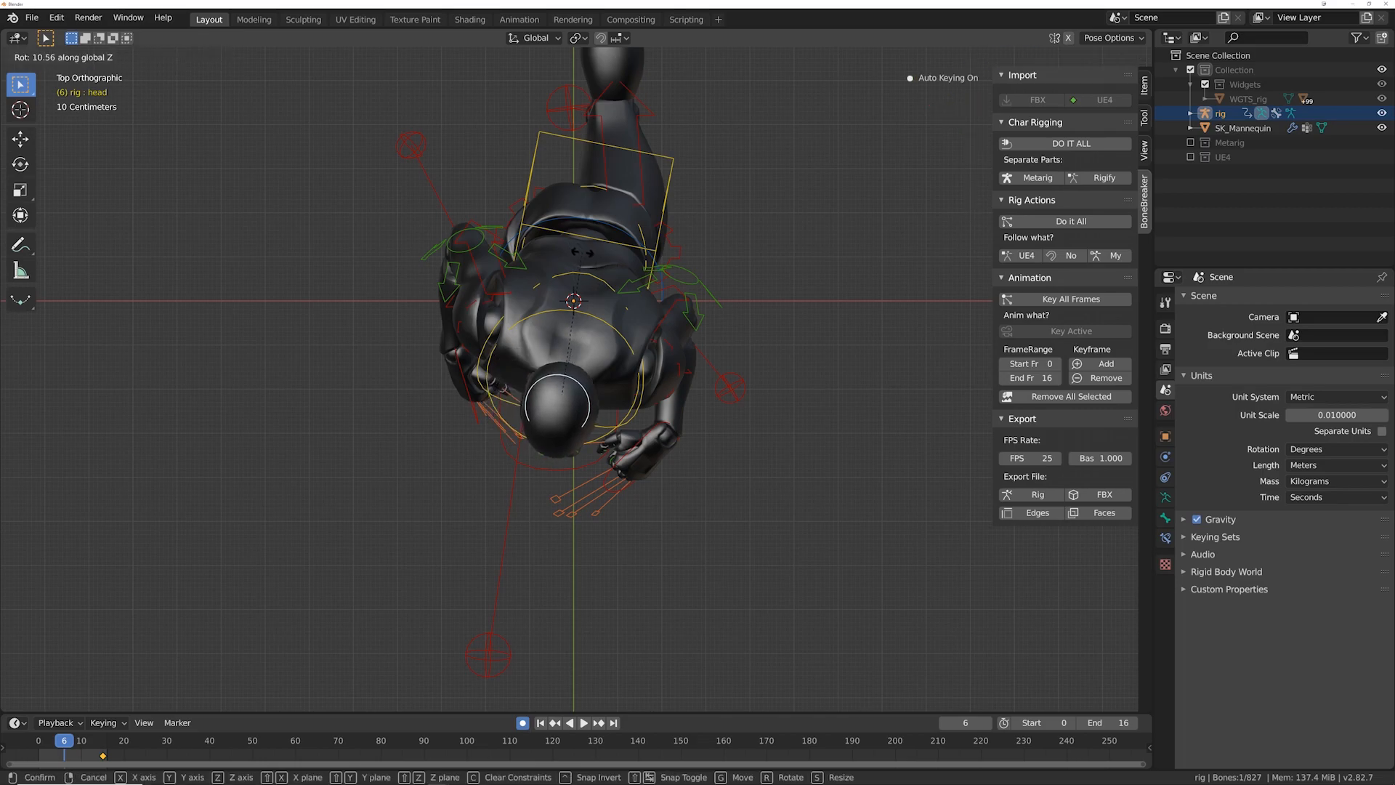
left_click(578, 248)
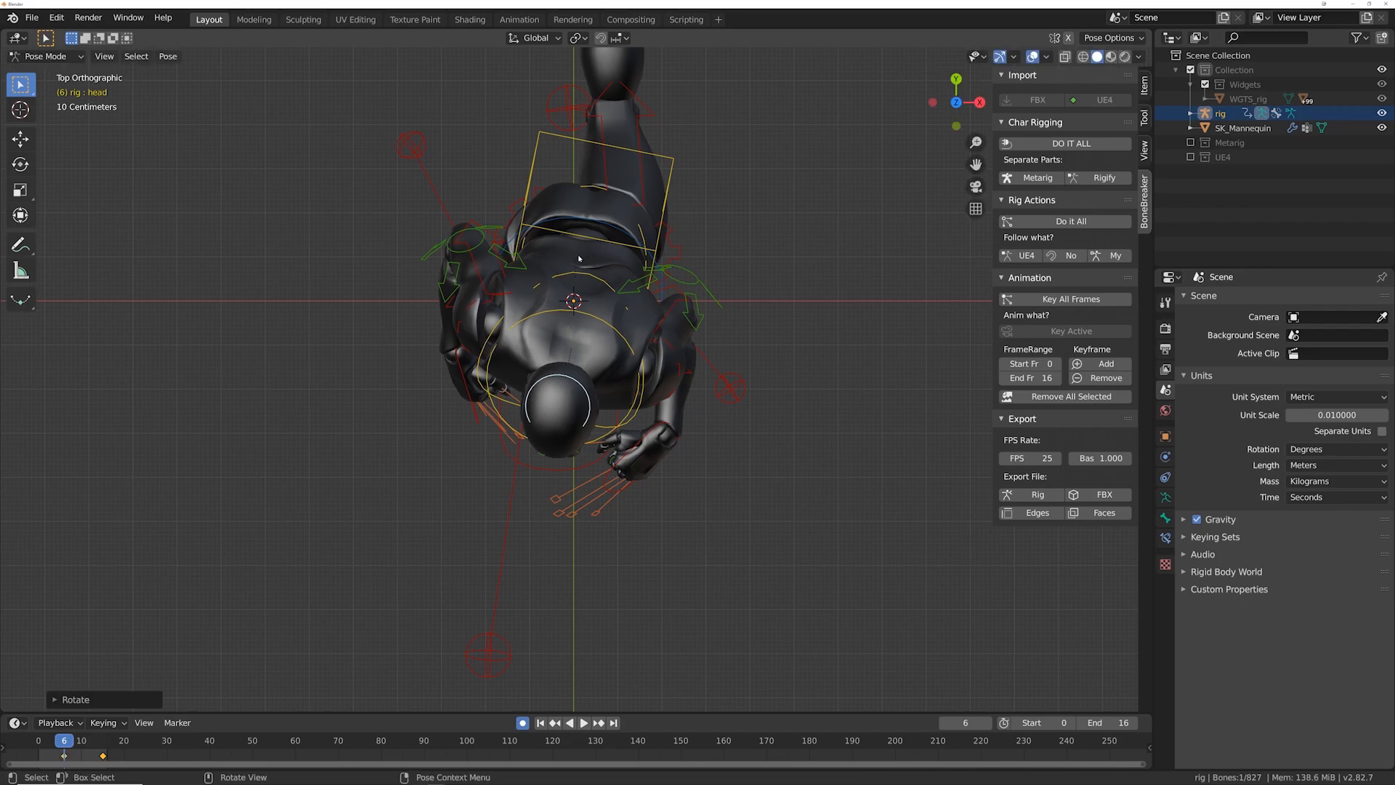
Step: Show the rig's Face layer and rotate the head about 4.9 degrees around global Z, squaring the eye control to the forward axis at frame 6
left_click(1145, 86)
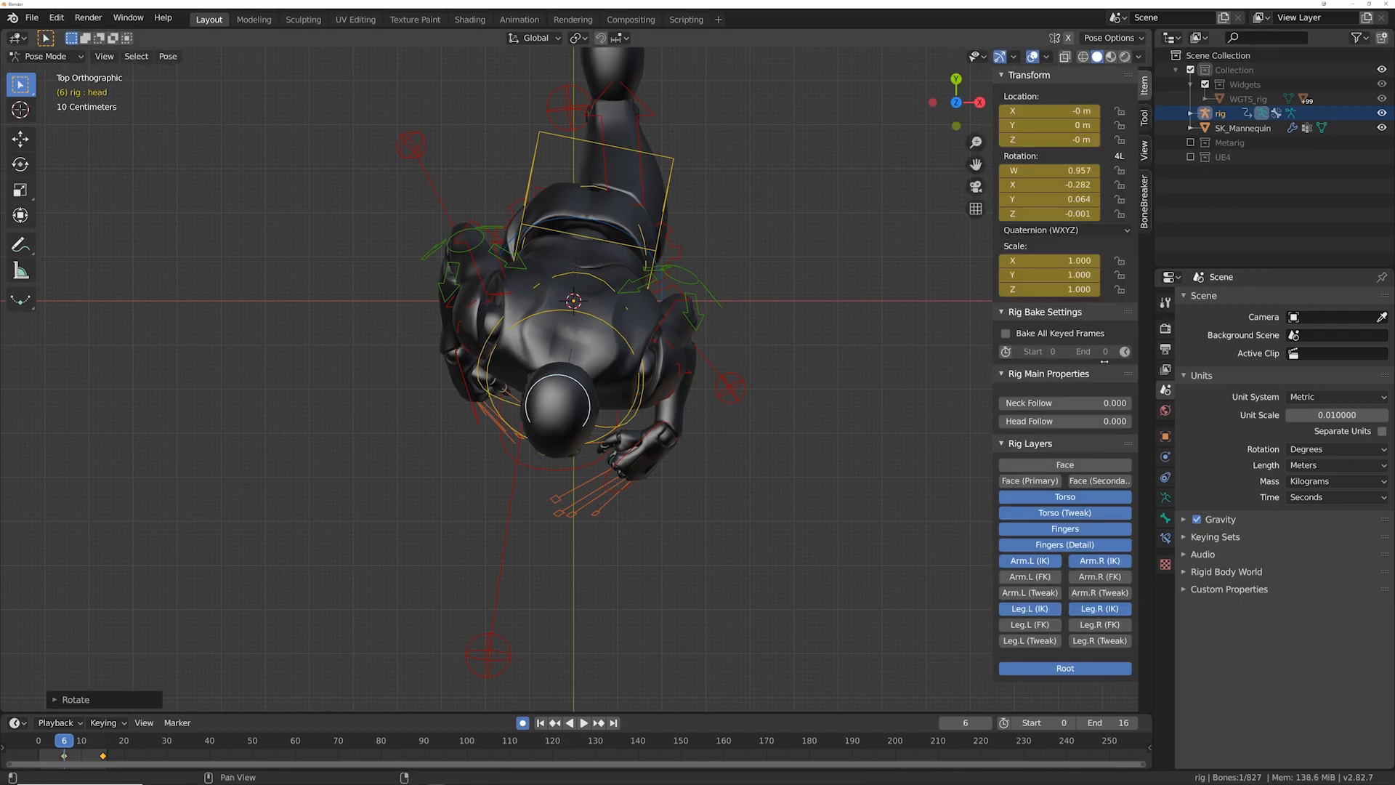
left_click(1065, 465)
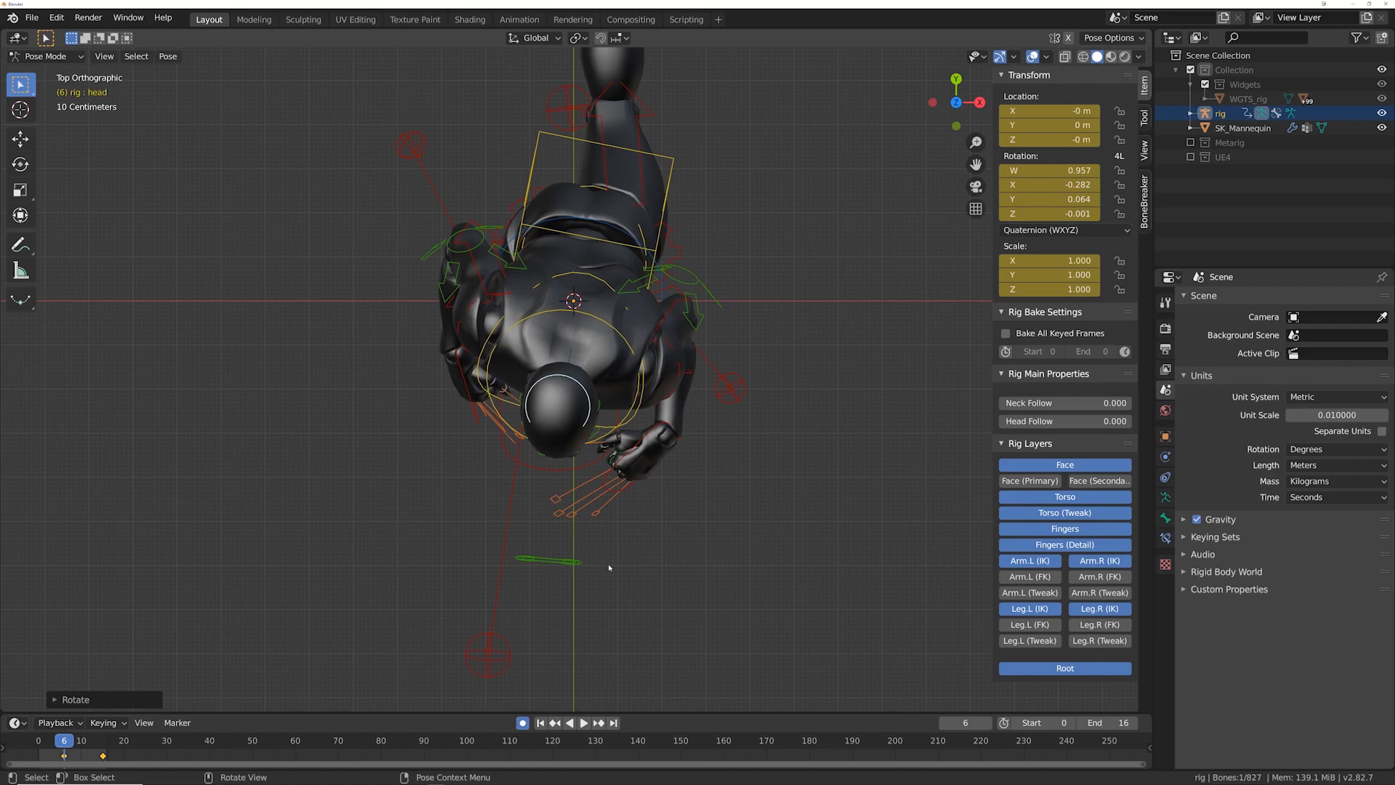
key("r")
key("z")
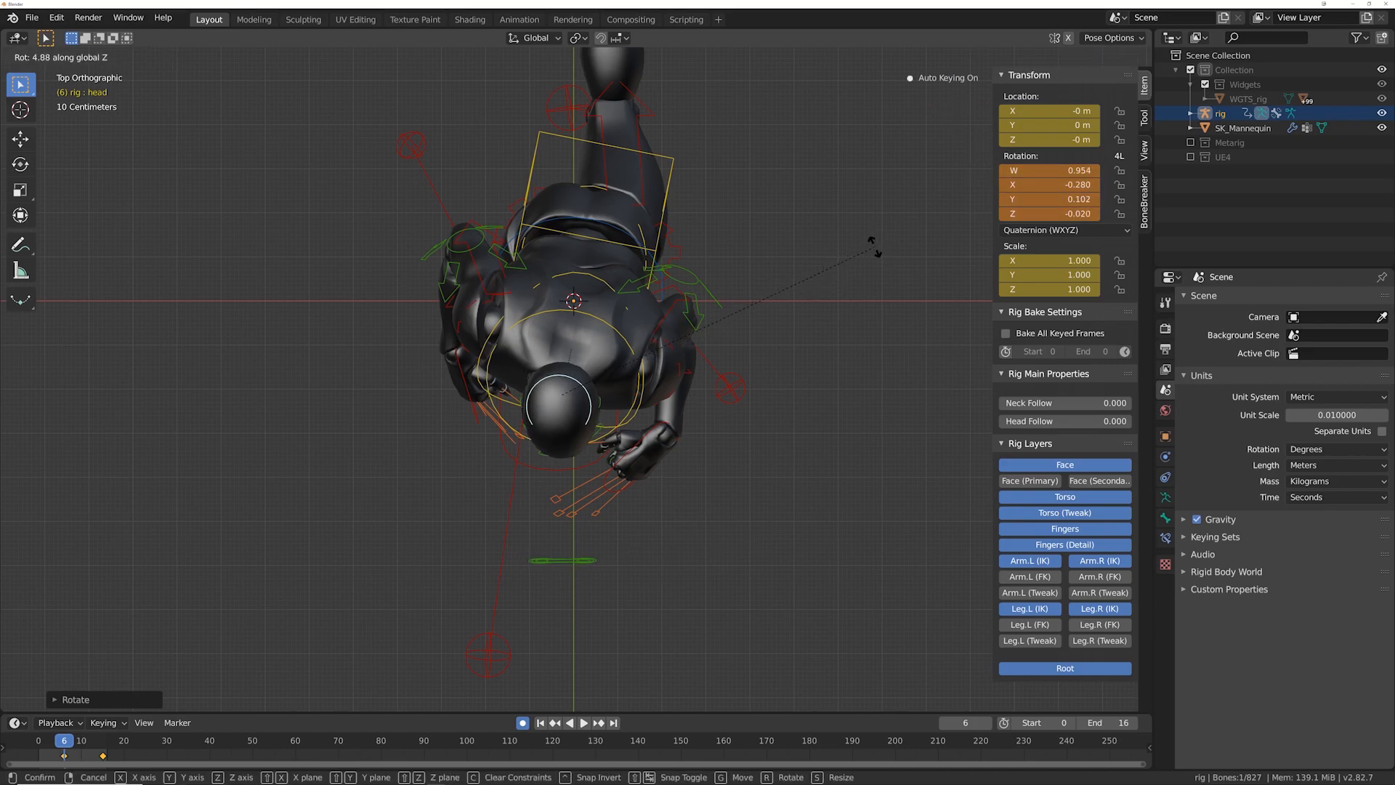
left_click(876, 249)
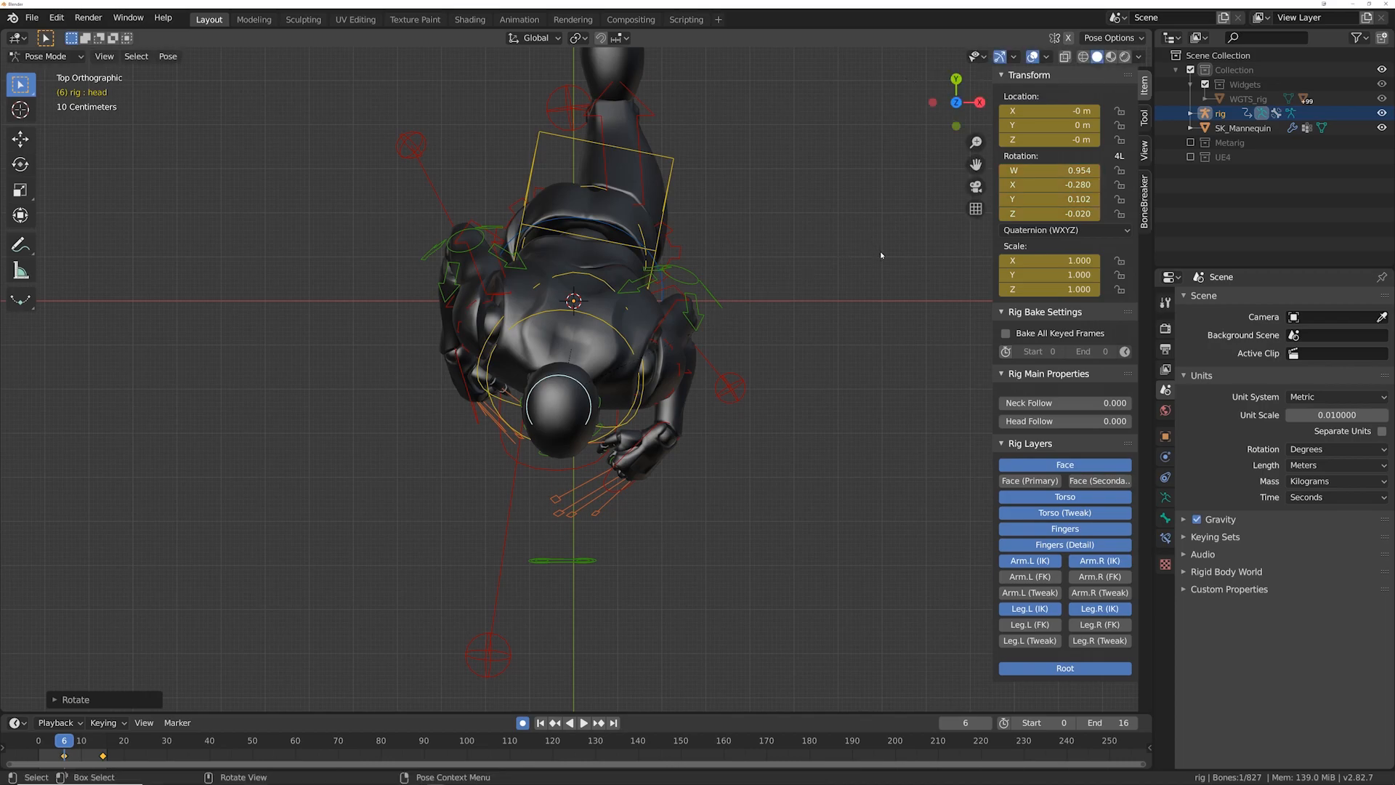
Step: At frame 12, rotate the head control about -5 degrees around global Z so the eye control faces straight ahead
key("Right")
key("Right")
key("Right")
key("Right")
key("Right")
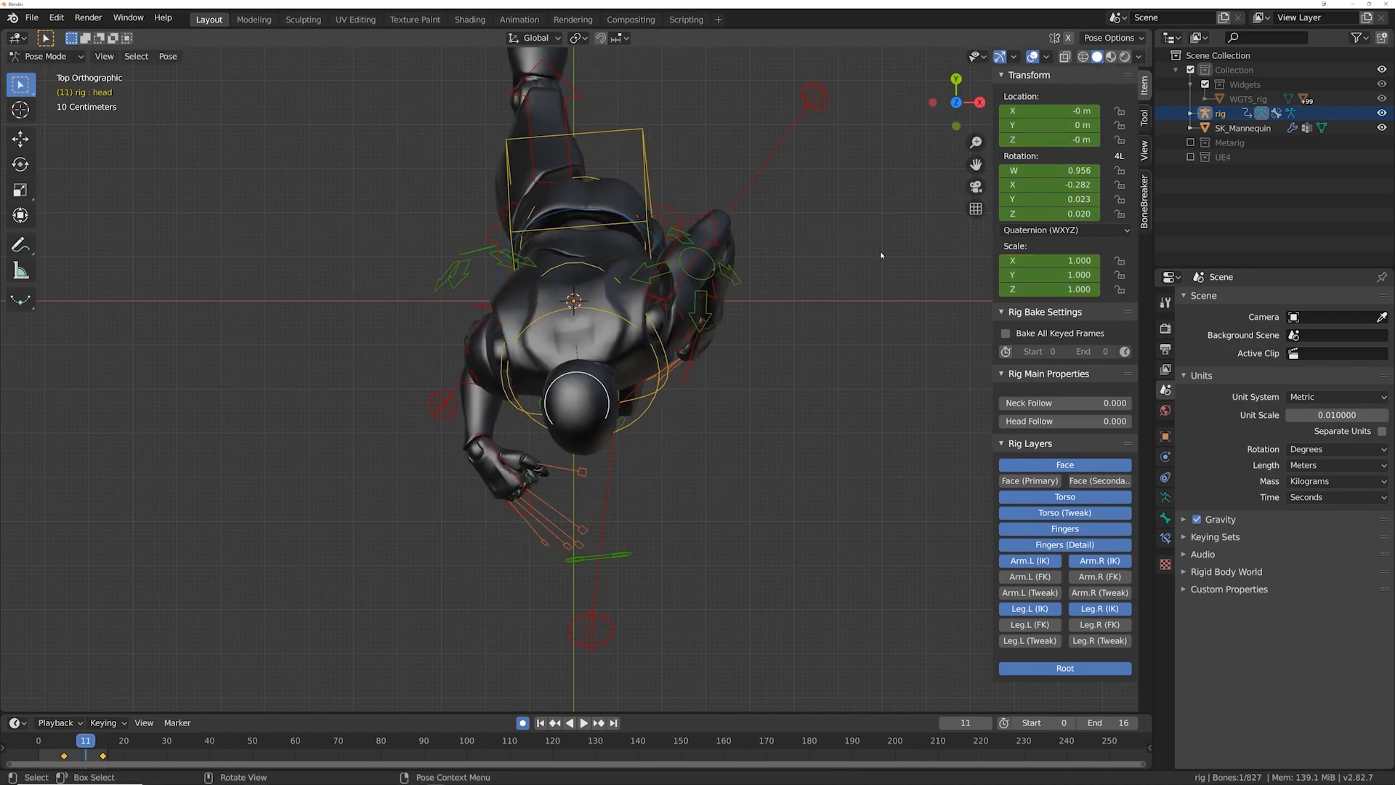
key("Right")
key("Left")
key("Right")
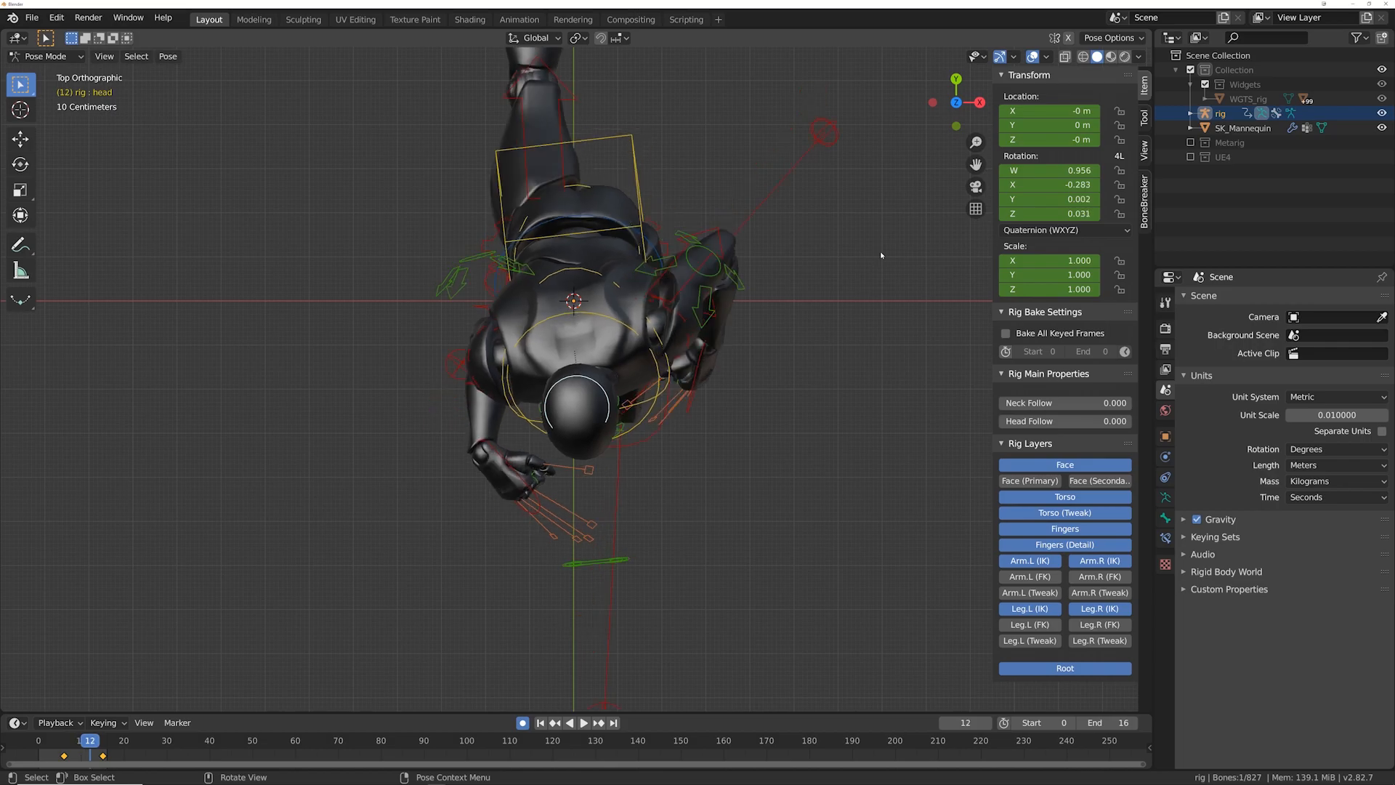
key("r")
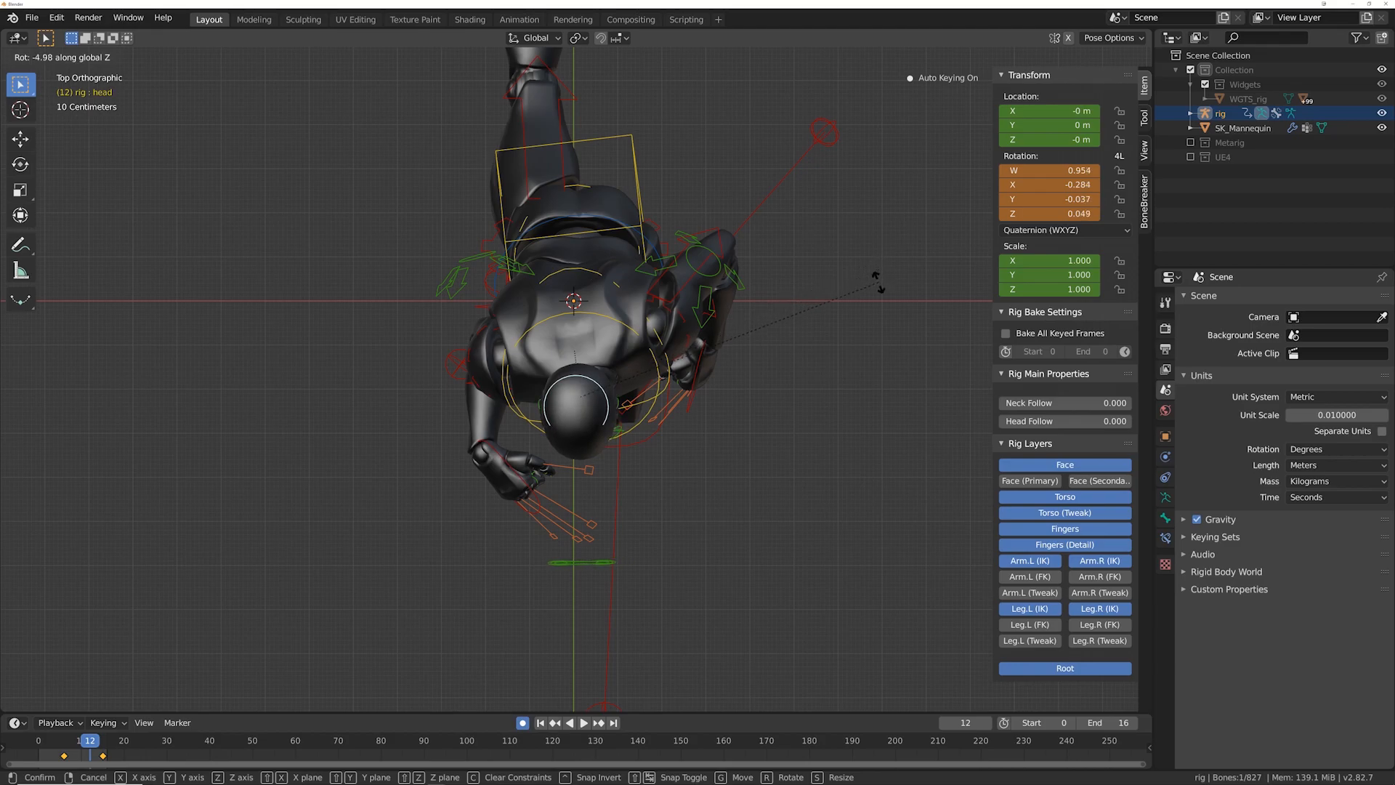
left_click(881, 284)
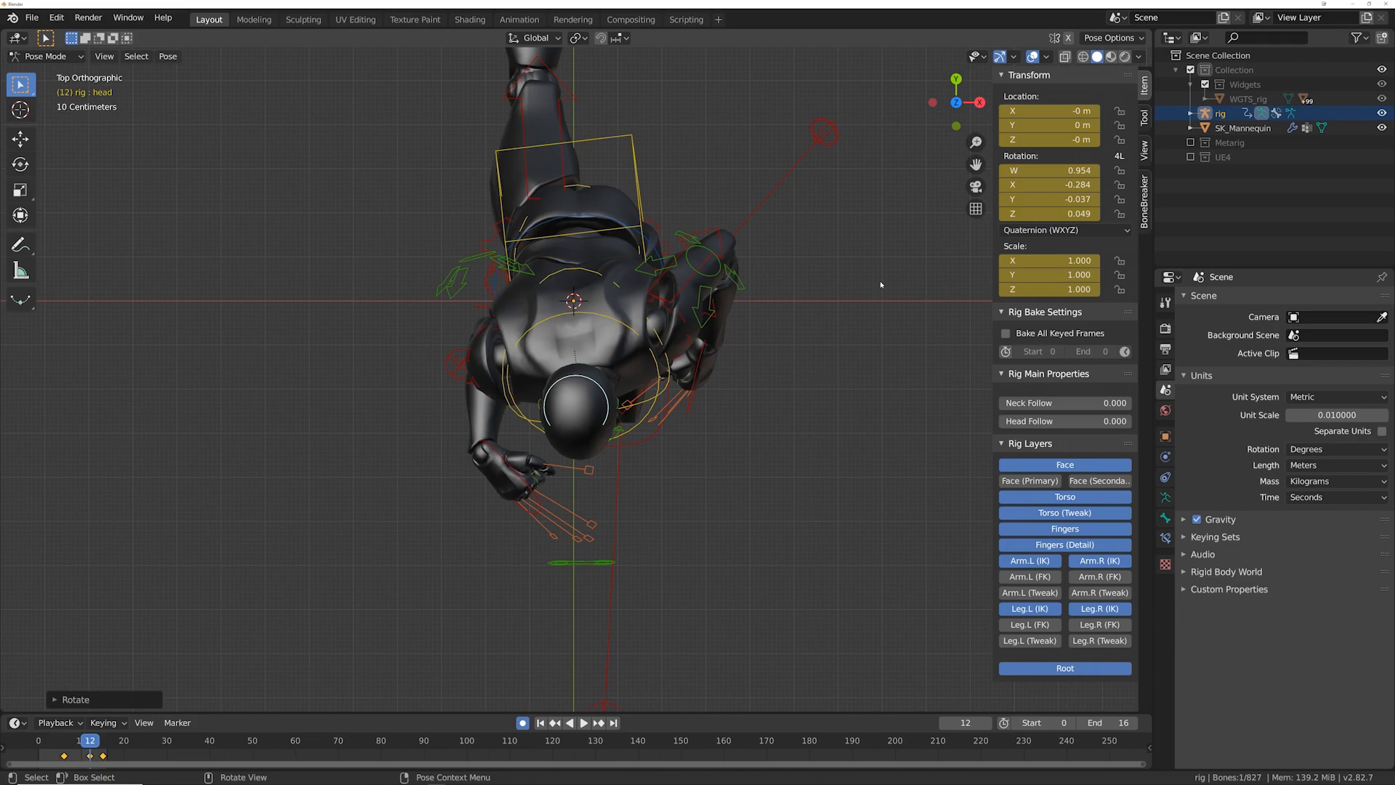
Step: At frame 15, rotate the head control about -6.9 degrees around global Z so the eye control faces straight ahead
key("Right")
key("Right")
key("Right")
key("Right")
key("Right")
key("Left")
key("Left")
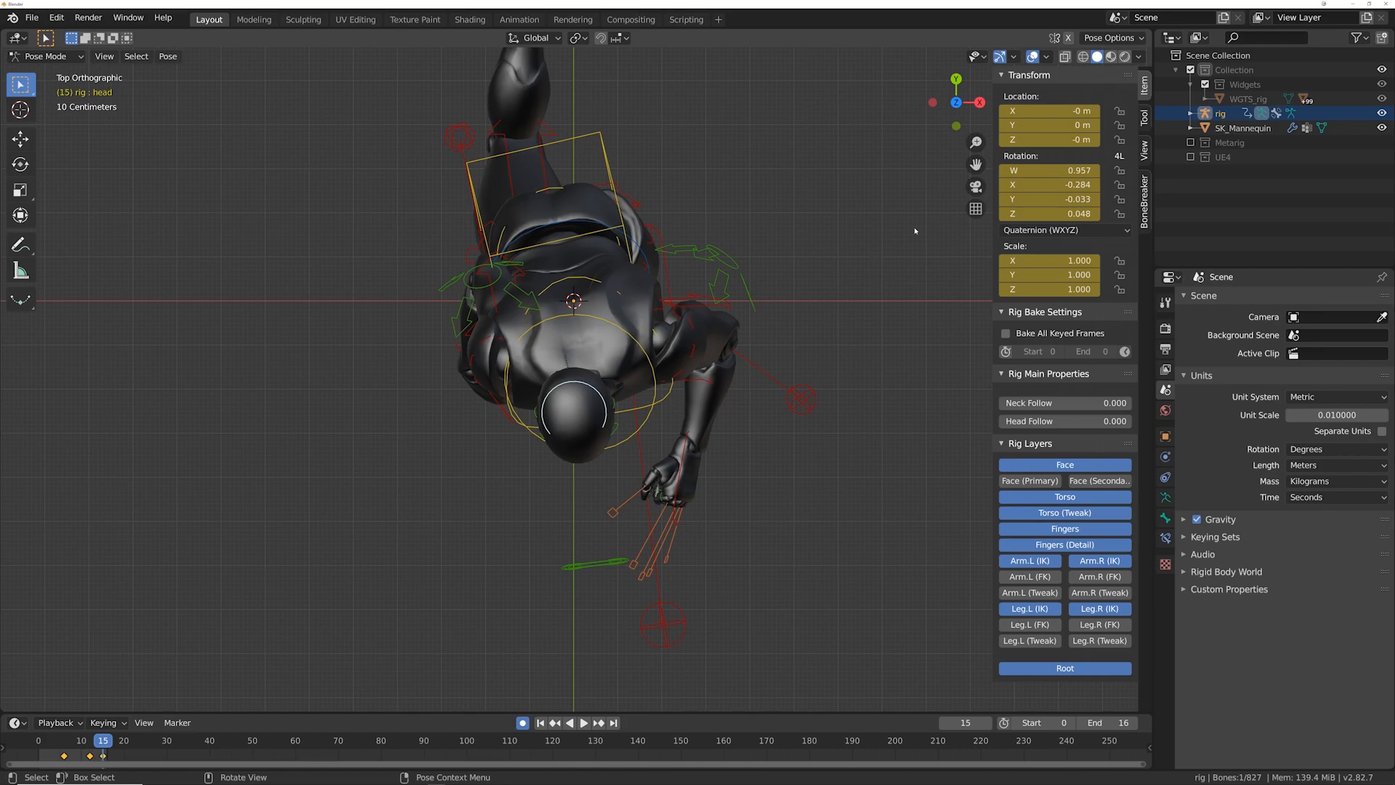
key("r")
key("z")
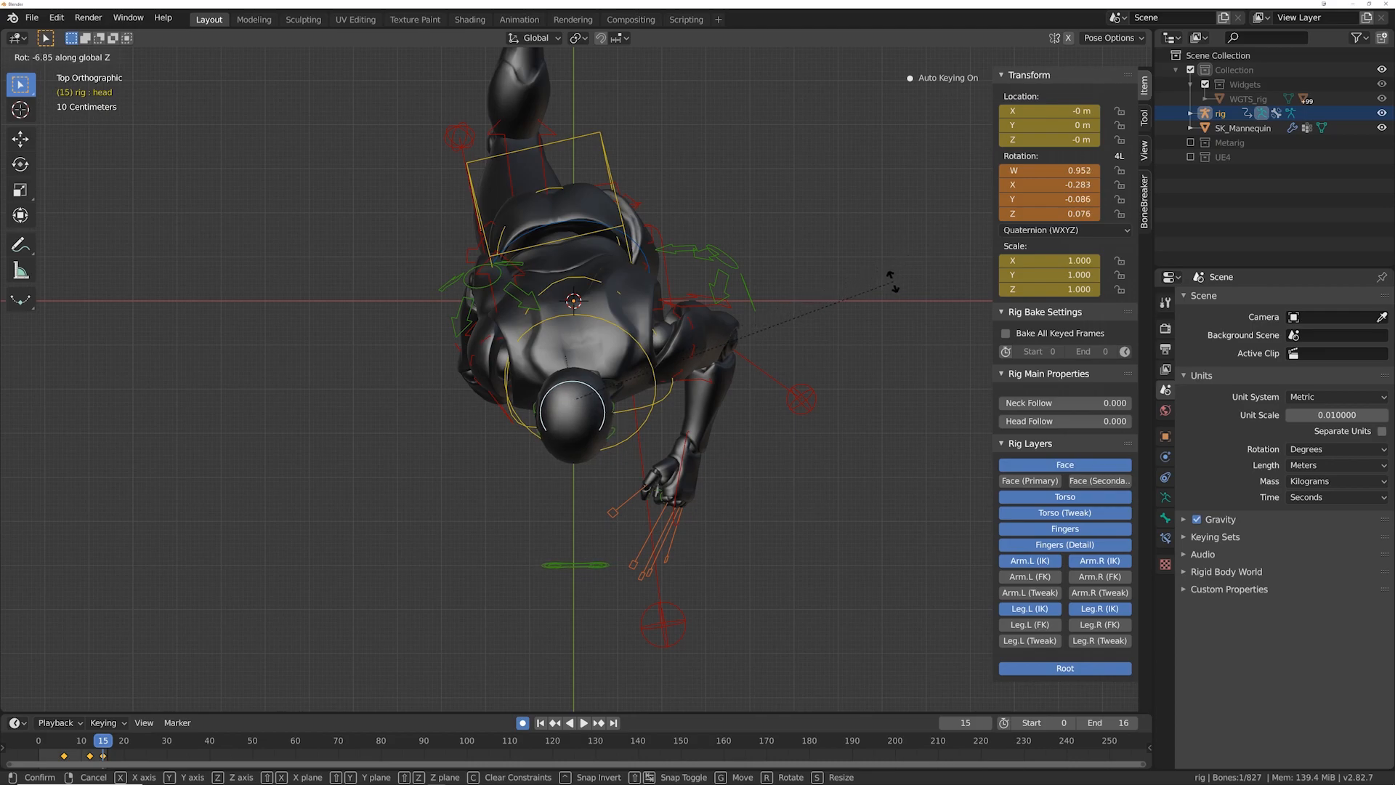
left_click(898, 277)
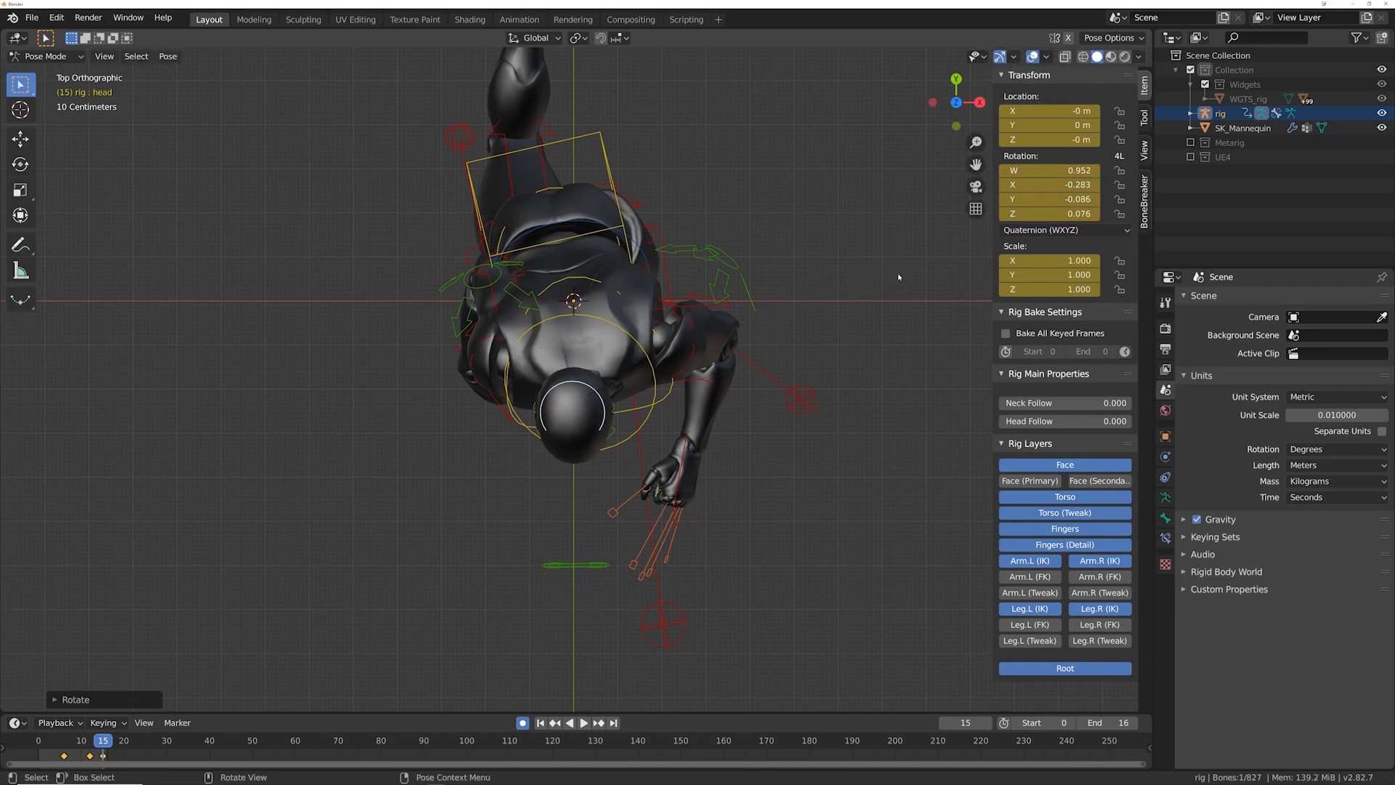
Step: At frame 16, turn the head control slightly around global Z to level the eye control
key("Right")
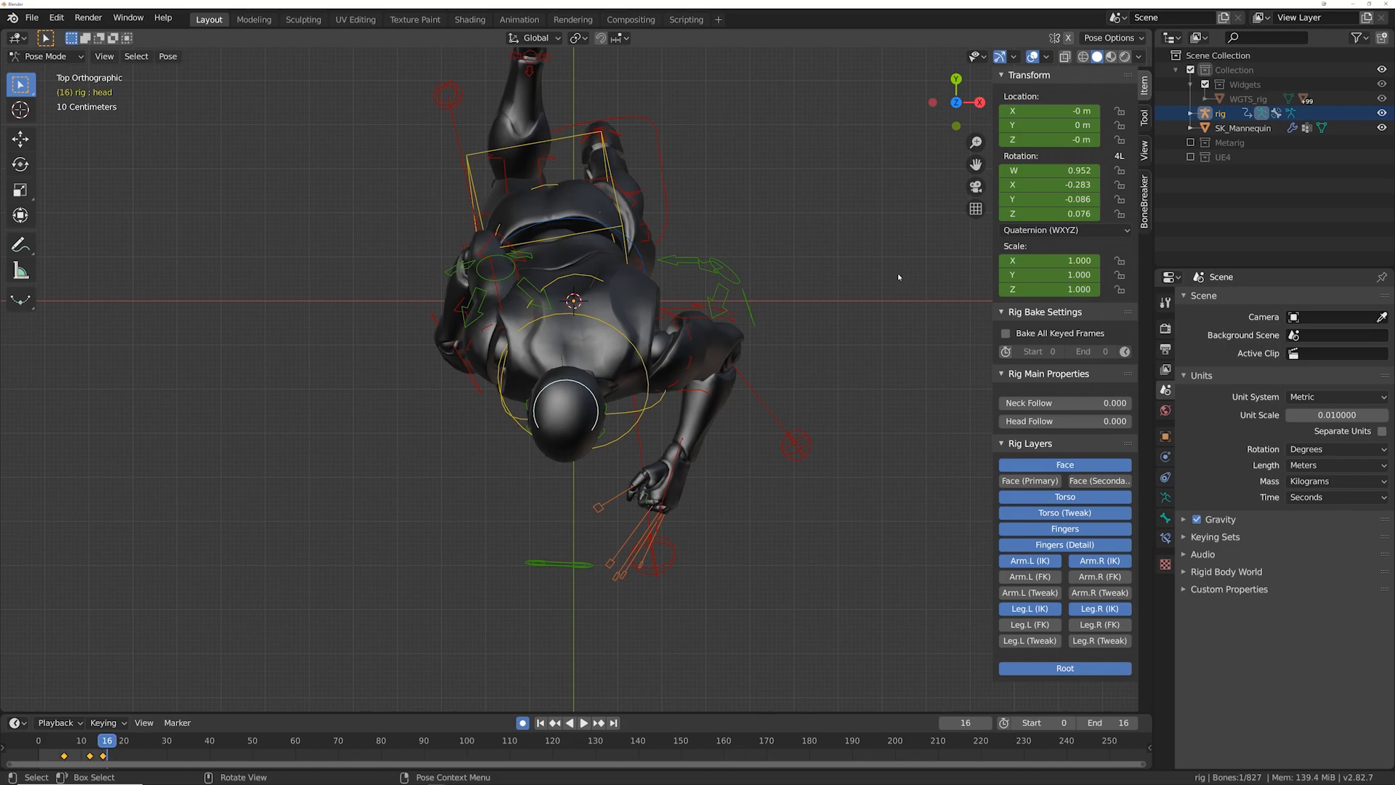
key("r")
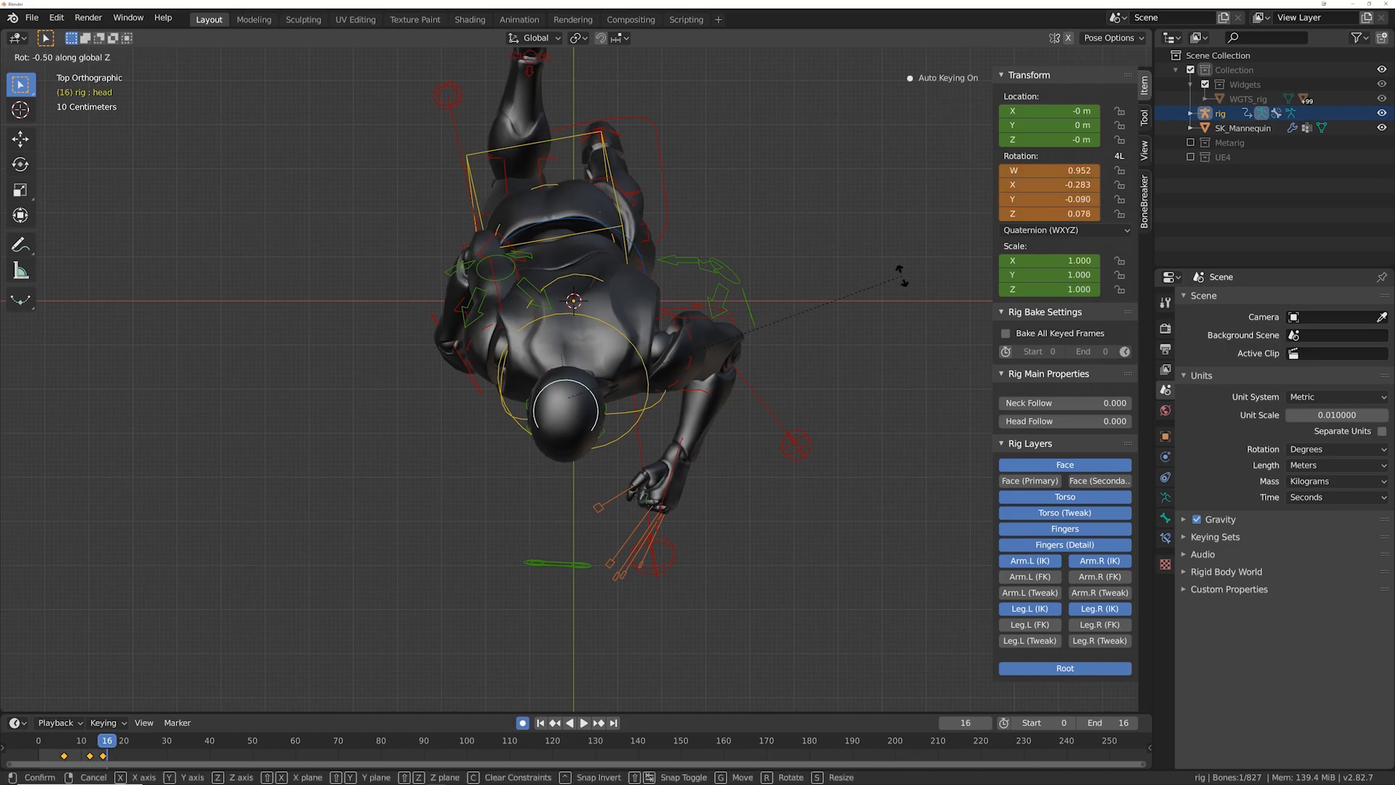
left_click(886, 266)
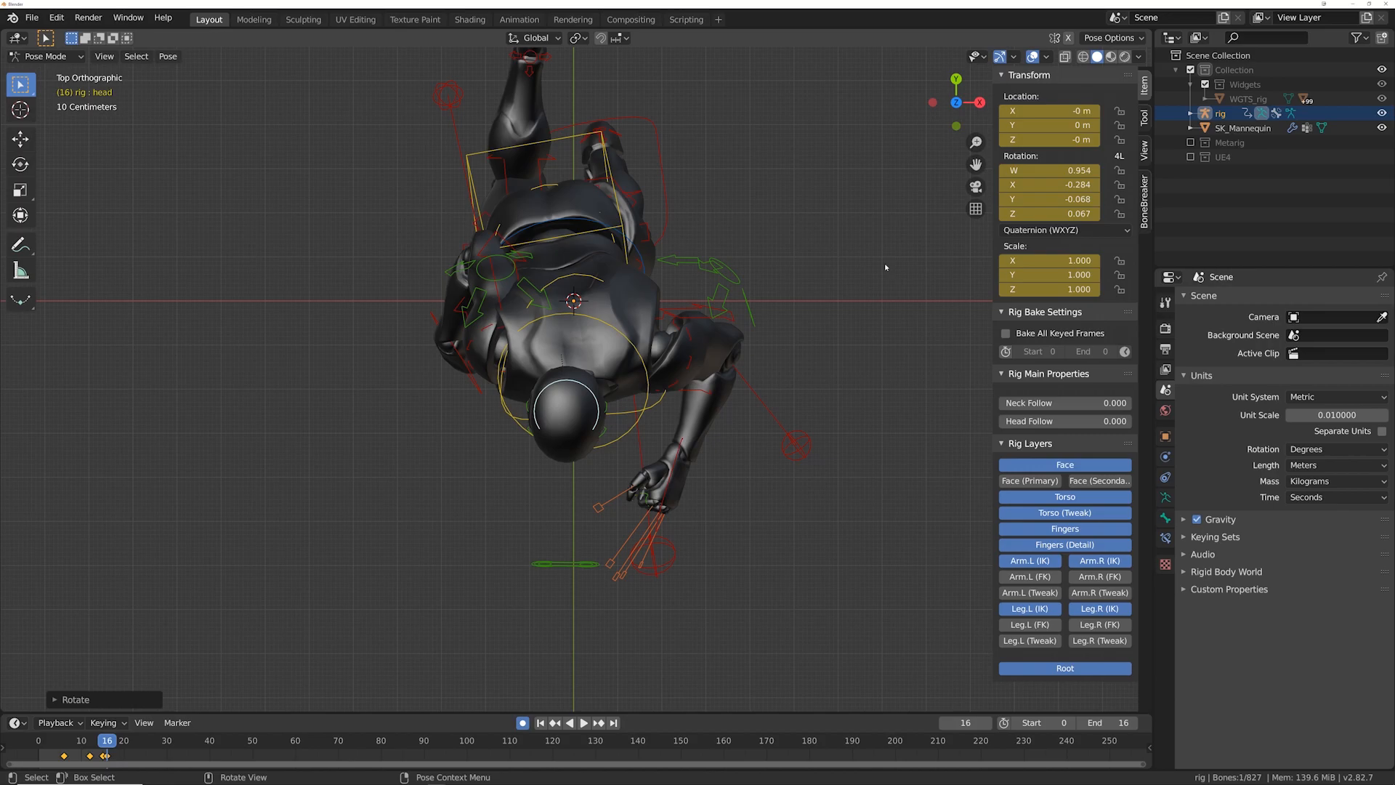
Step: Copy the head control's pose from frame 16 and paste it onto frame 0
key("Left")
key("Left")
key("Right")
key("Left")
key("Right")
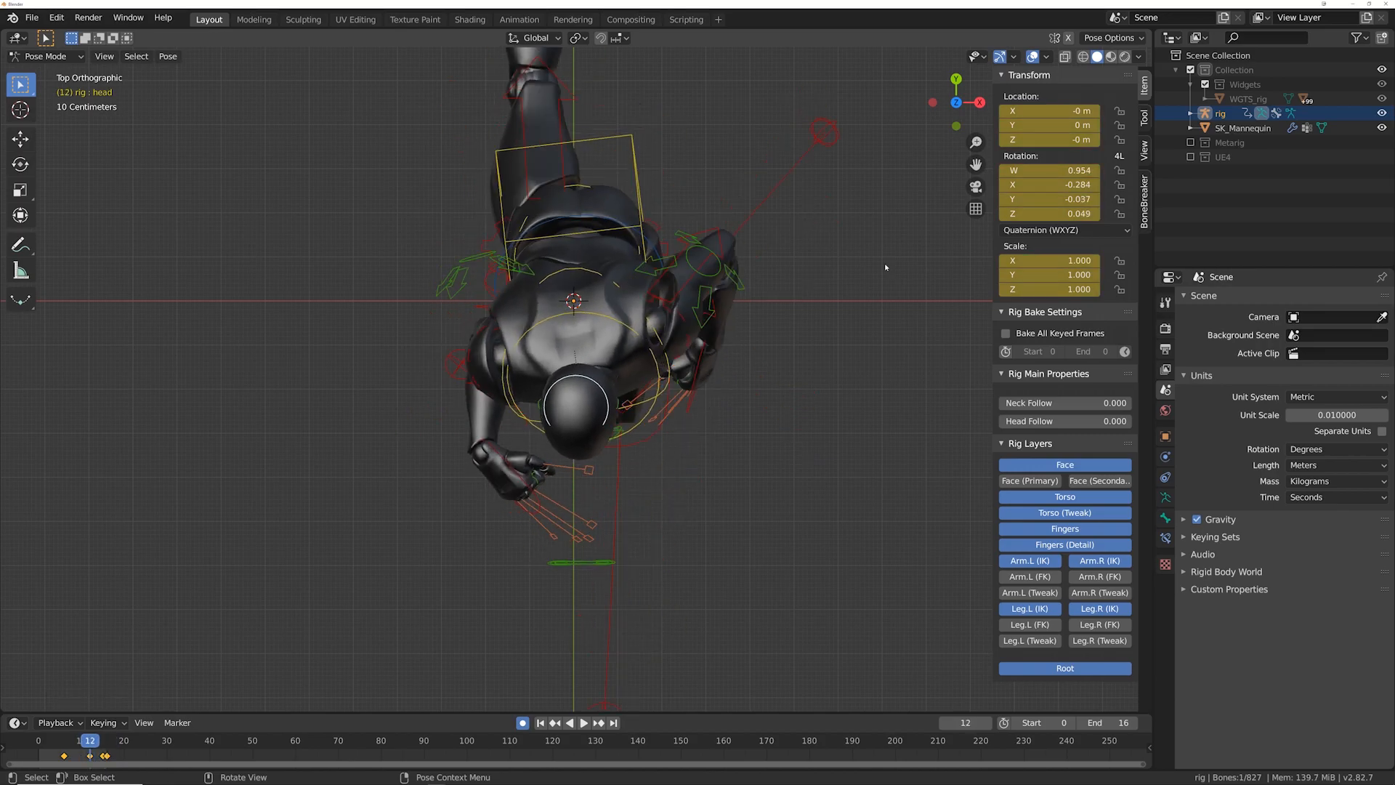
key("Left")
key("Right")
key("Right")
key("ctrl+c")
key("Left")
key("Left")
key("Left")
key("Left")
key("Left")
key("Left")
key("Left")
key("Left")
key("Left")
key("Left")
key("Left")
key("Left")
key("Left")
key("Left")
key("Left")
key("Left")
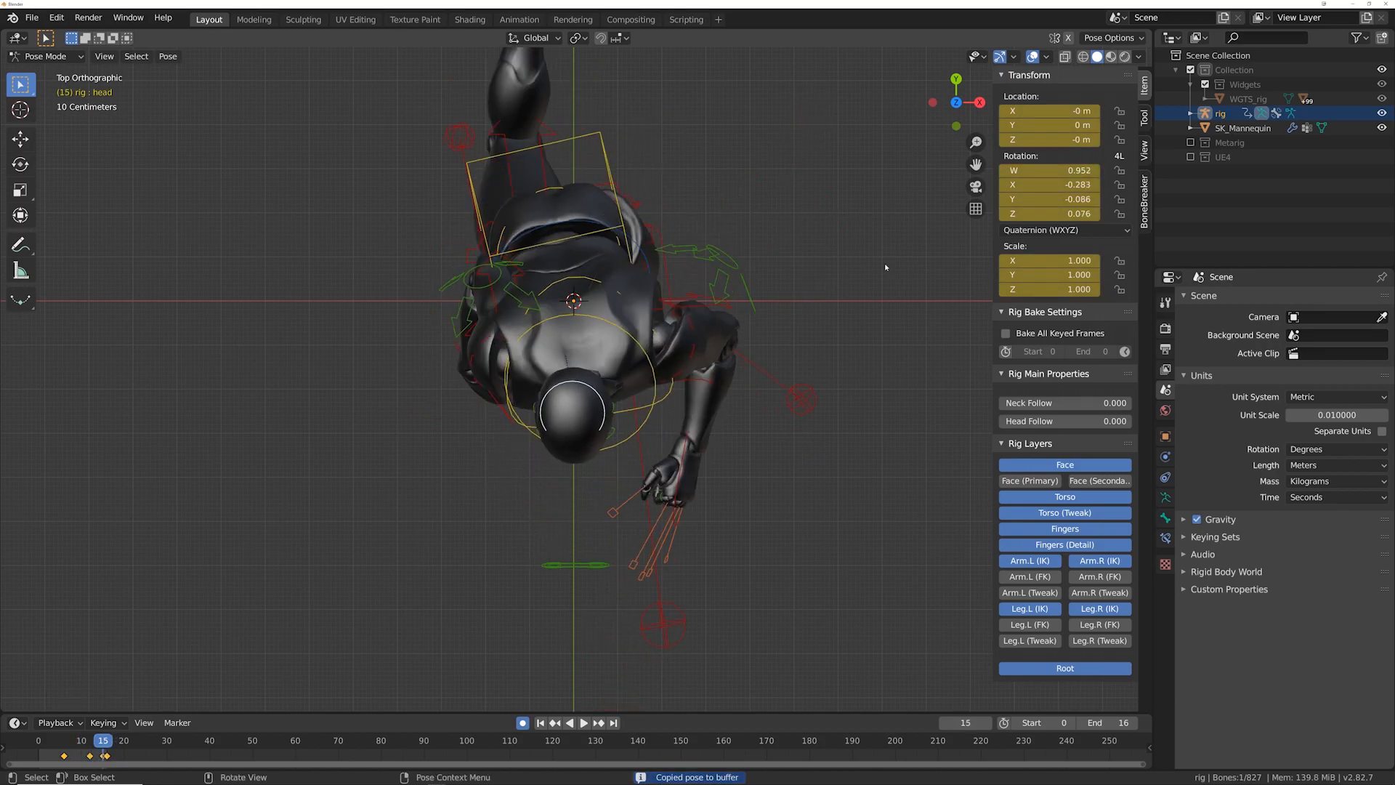
key("ctrl+v")
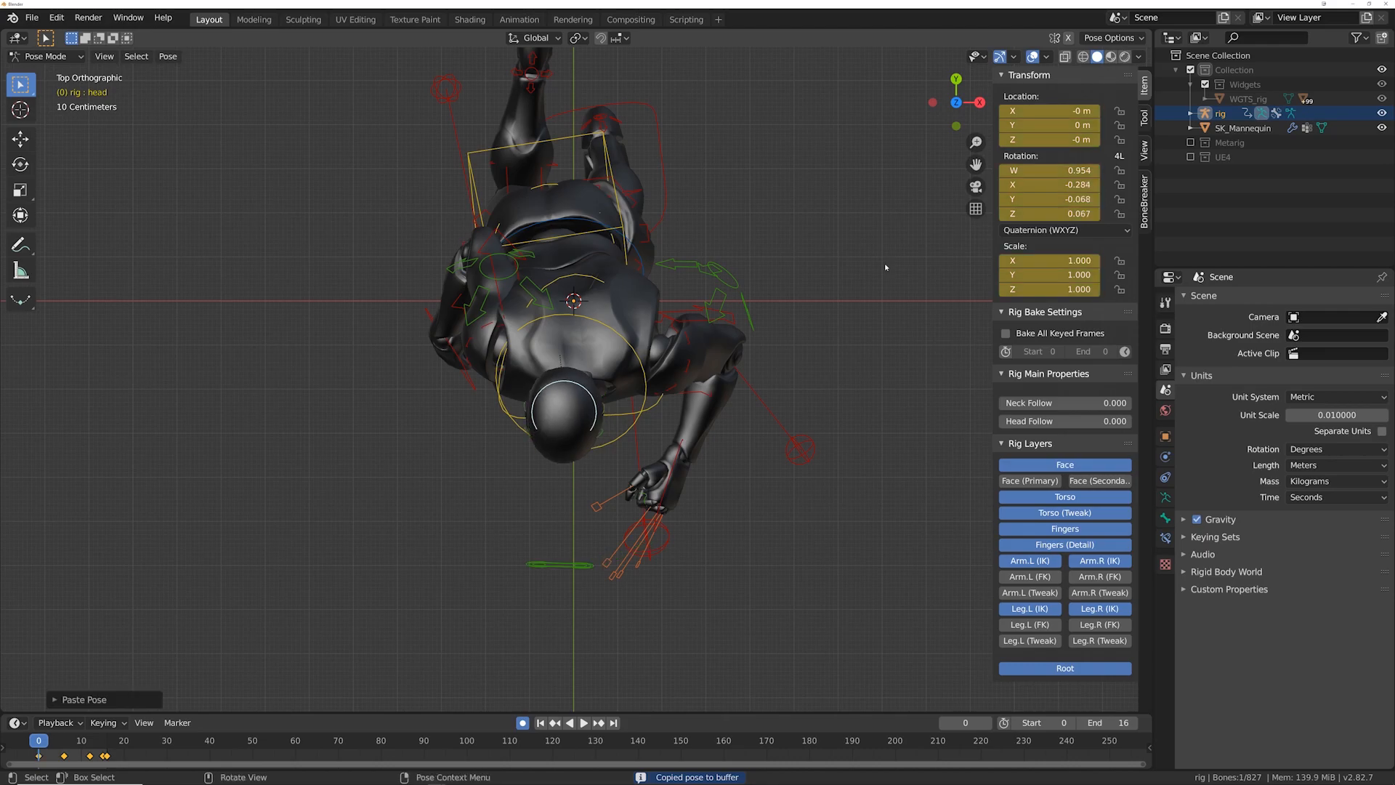
Step: Go forward through the frames to frame 15 and back to frame 0, examining the head's direction from above
key("Right")
key("Right")
key("Right")
key("Right")
key("Right")
key("Right")
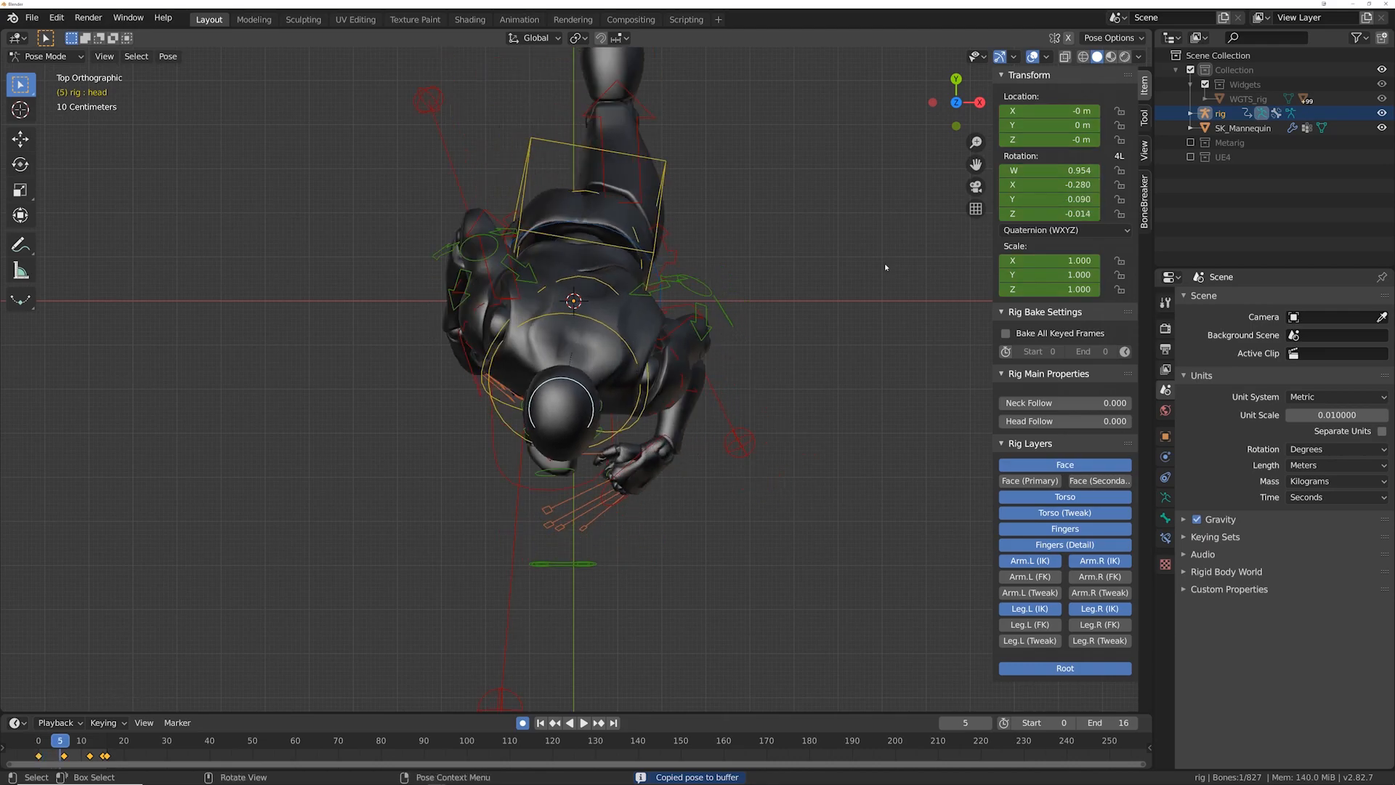
key("Right")
key("Right")
key("Right")
key("Right")
key("Right")
key("Right")
key("Right")
key("Right")
key("Right")
key("Right")
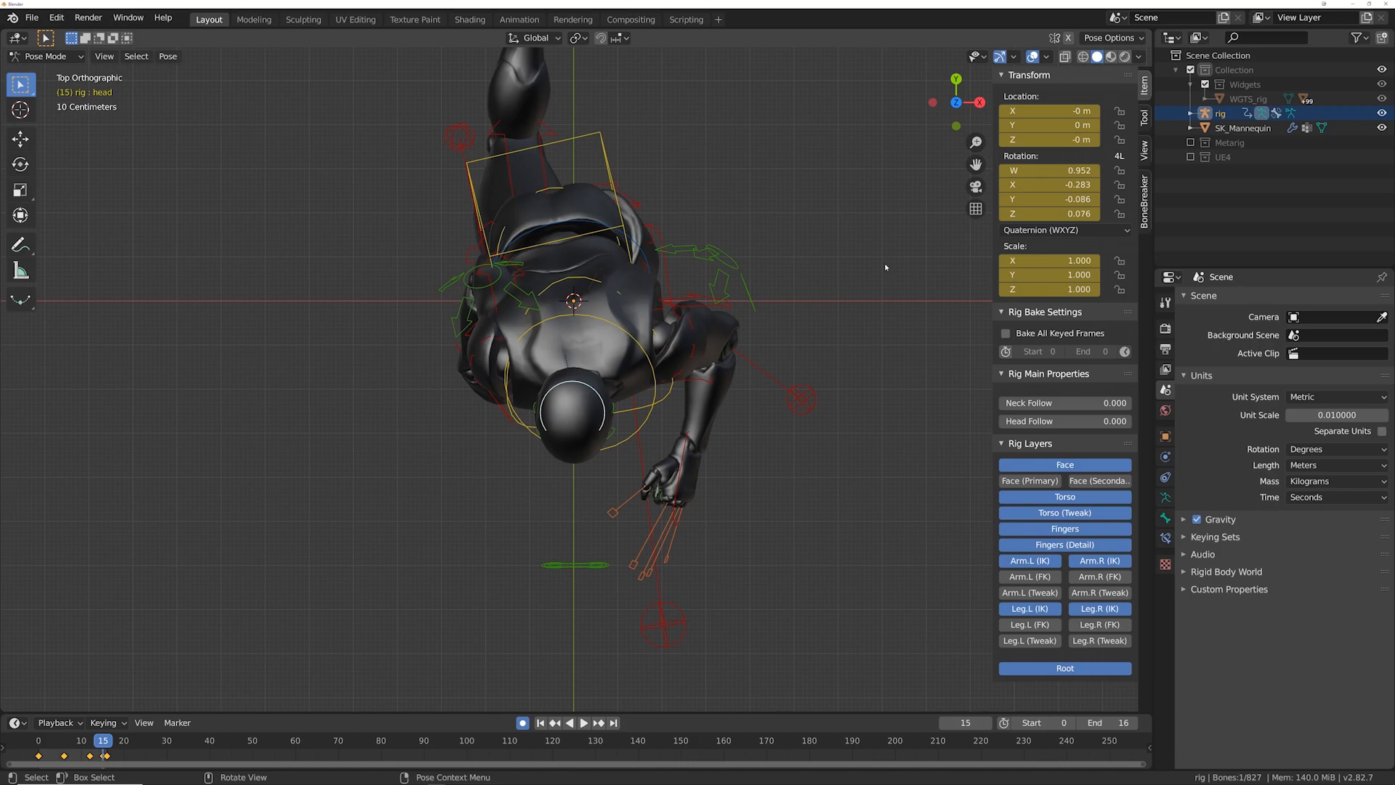
key("Left")
key("Left")
key("Left")
key("Left")
key("Left")
key("Left")
key("Left")
key("Left")
key("Left")
key("Left")
key("Left")
key("Left")
key("Left")
key("Left")
key("Left")
key("Left")
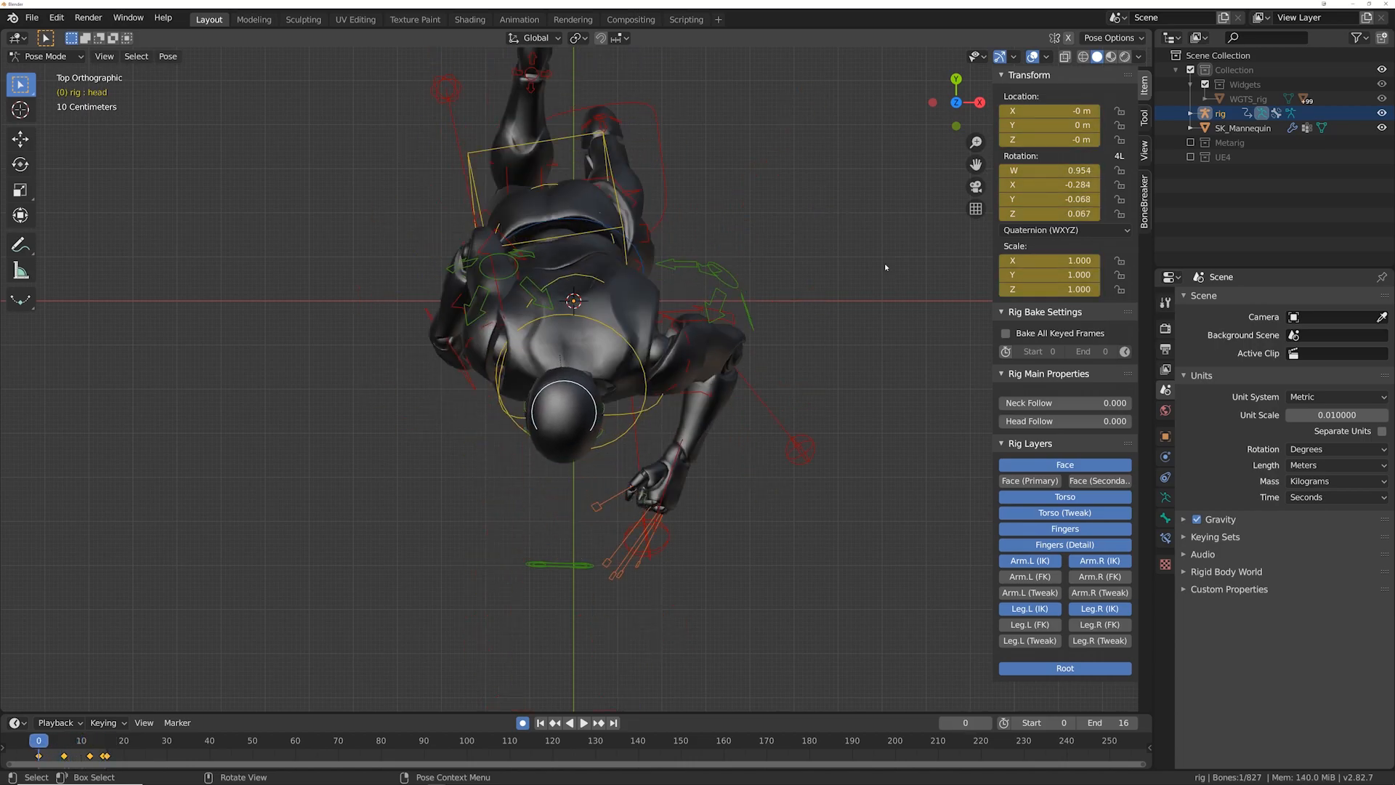
Step: Deselect the head control with the run pose at frame 0
middle_click_drag(878, 233, 735, 279)
scroll(736, 280, "up", 4)
left_click(804, 302)
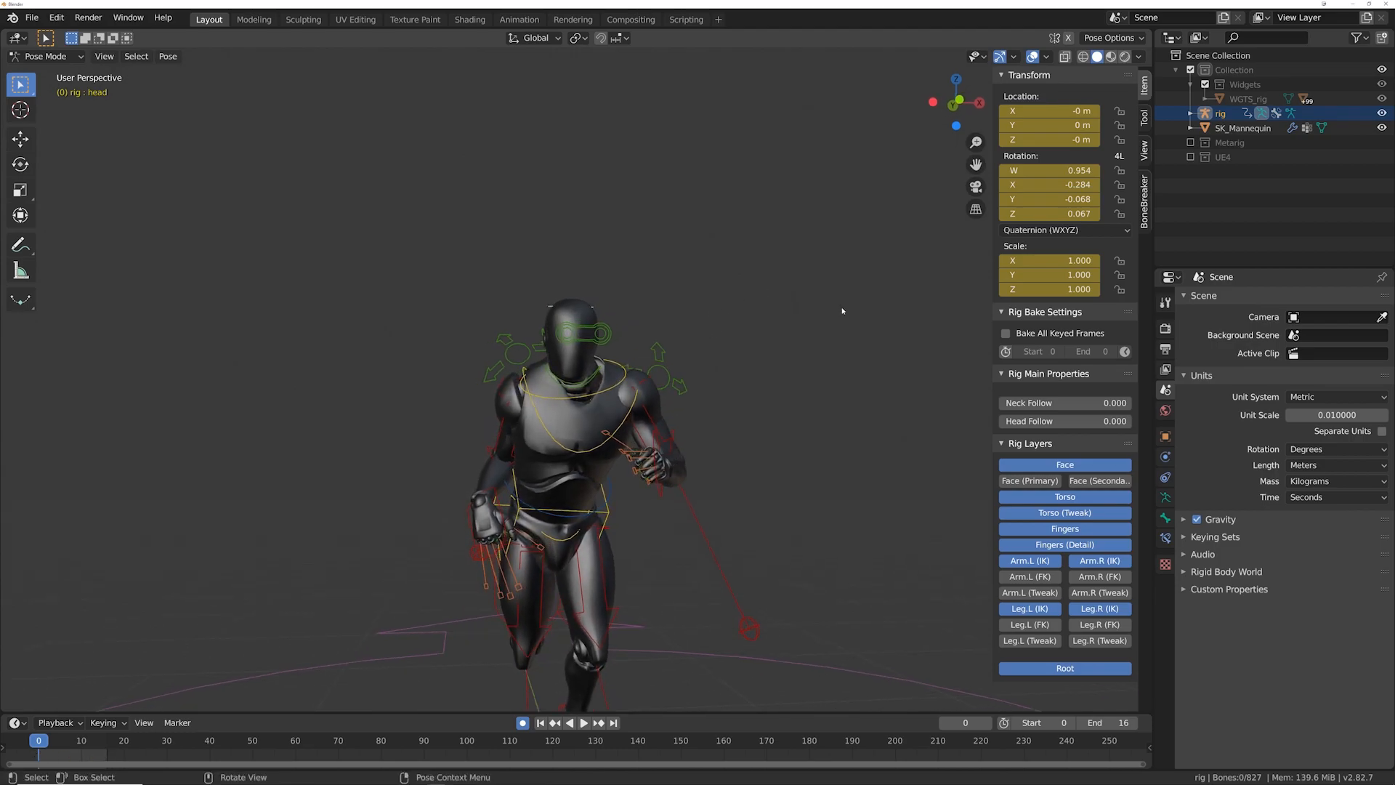
Step: Hide the Face controls and switch BoneBreaker's rig follow option to No and back to My
left_click(1065, 465)
middle_click_drag(771, 324, 719, 331)
left_click(1143, 205)
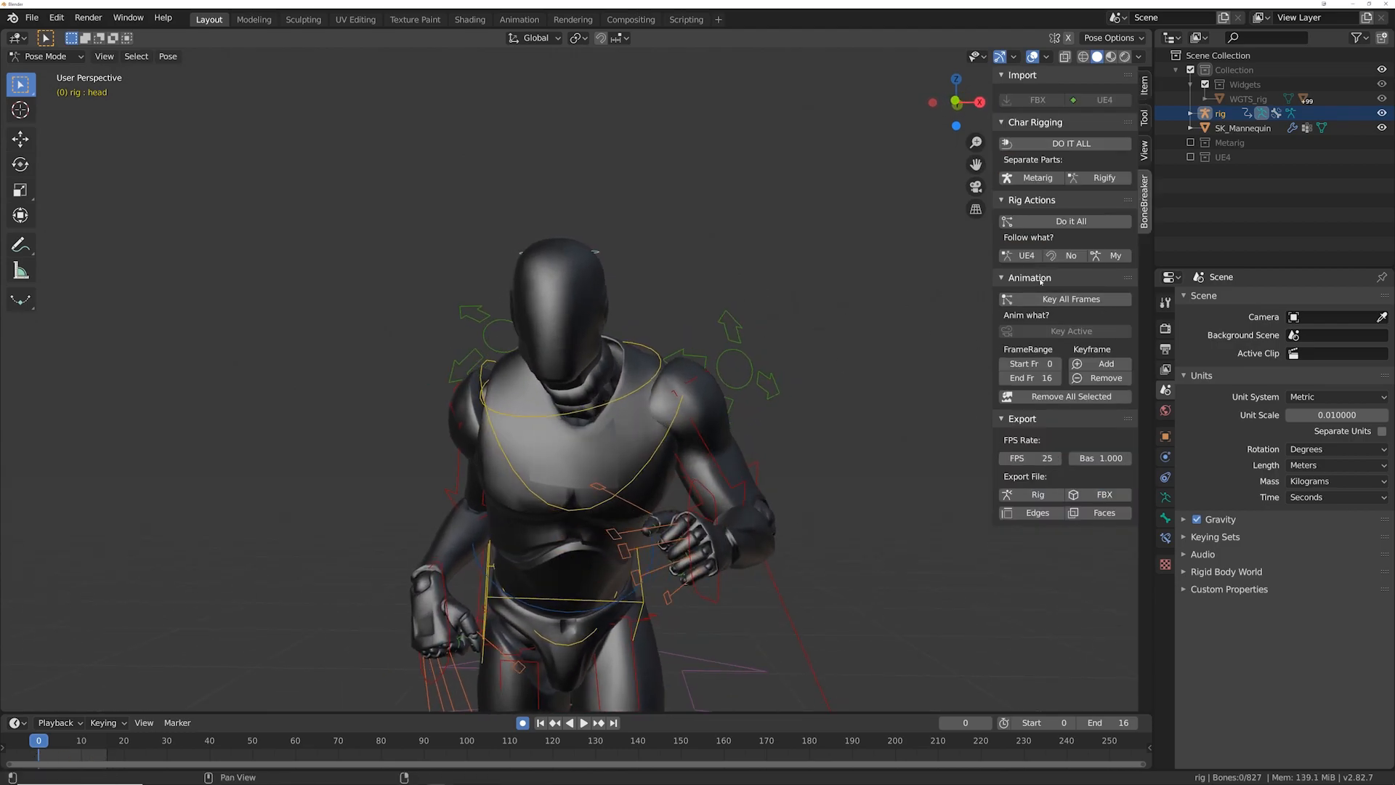
left_click(1074, 257)
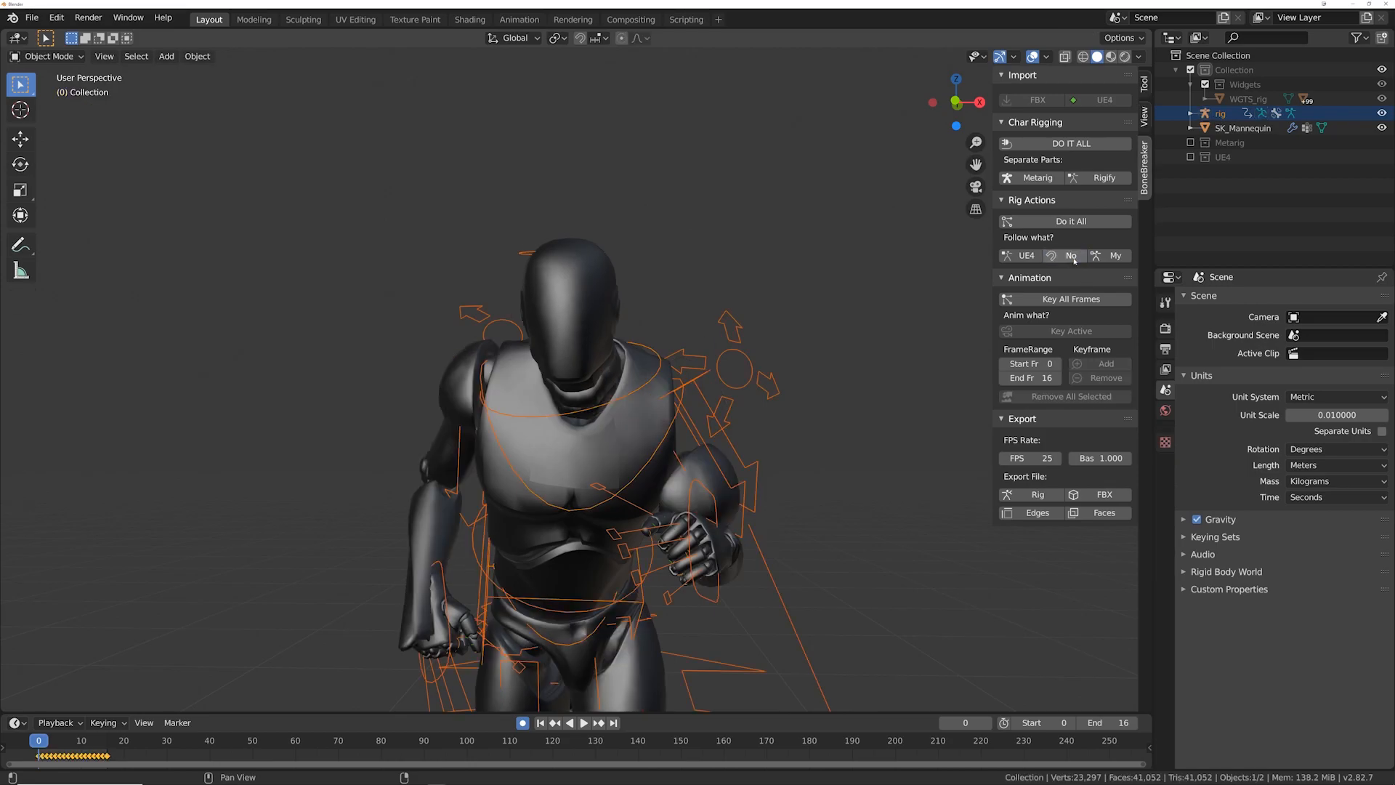
left_click(1112, 256)
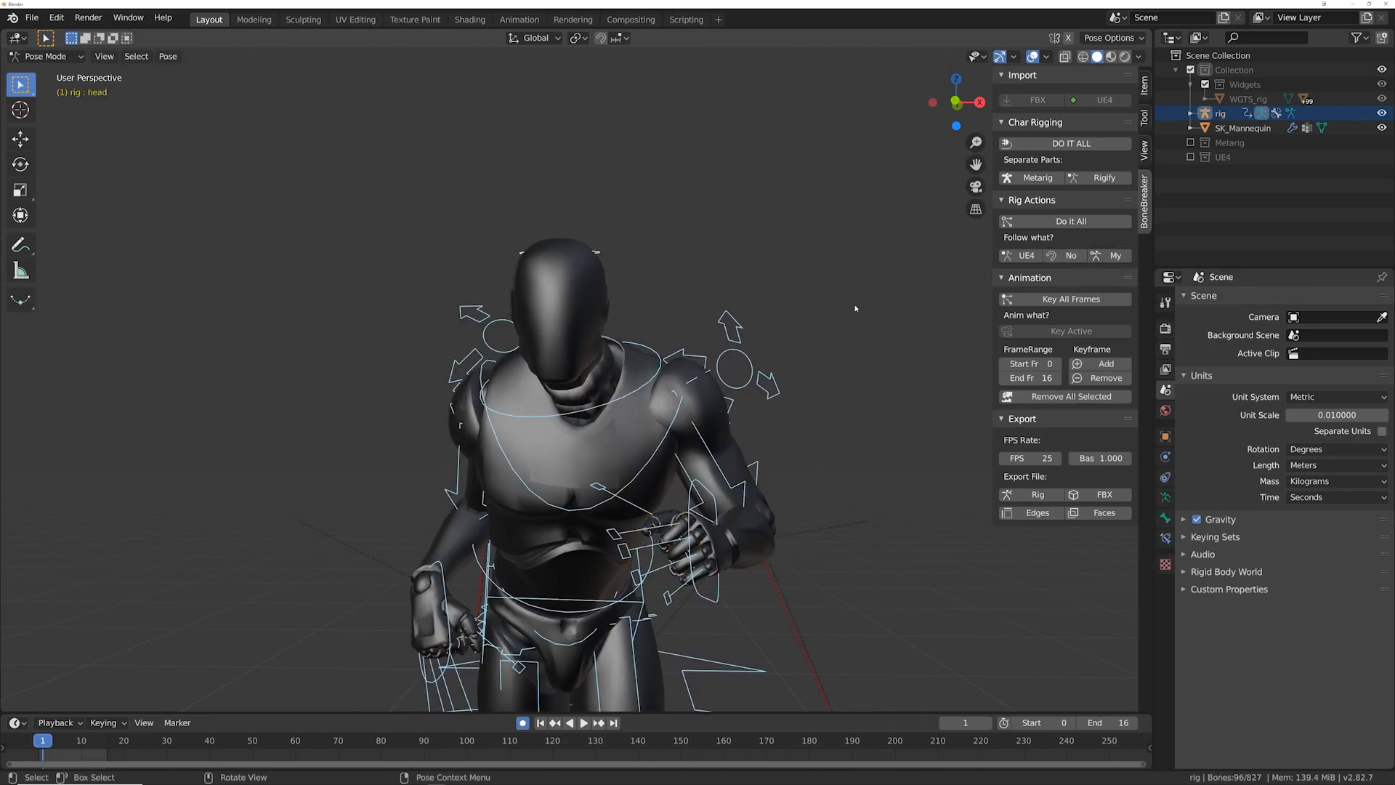
Step: Advance to frame 4 and switch the follow option to No and back to My, comparing the poses
key("Right")
key("Right")
key("Right")
key("Right")
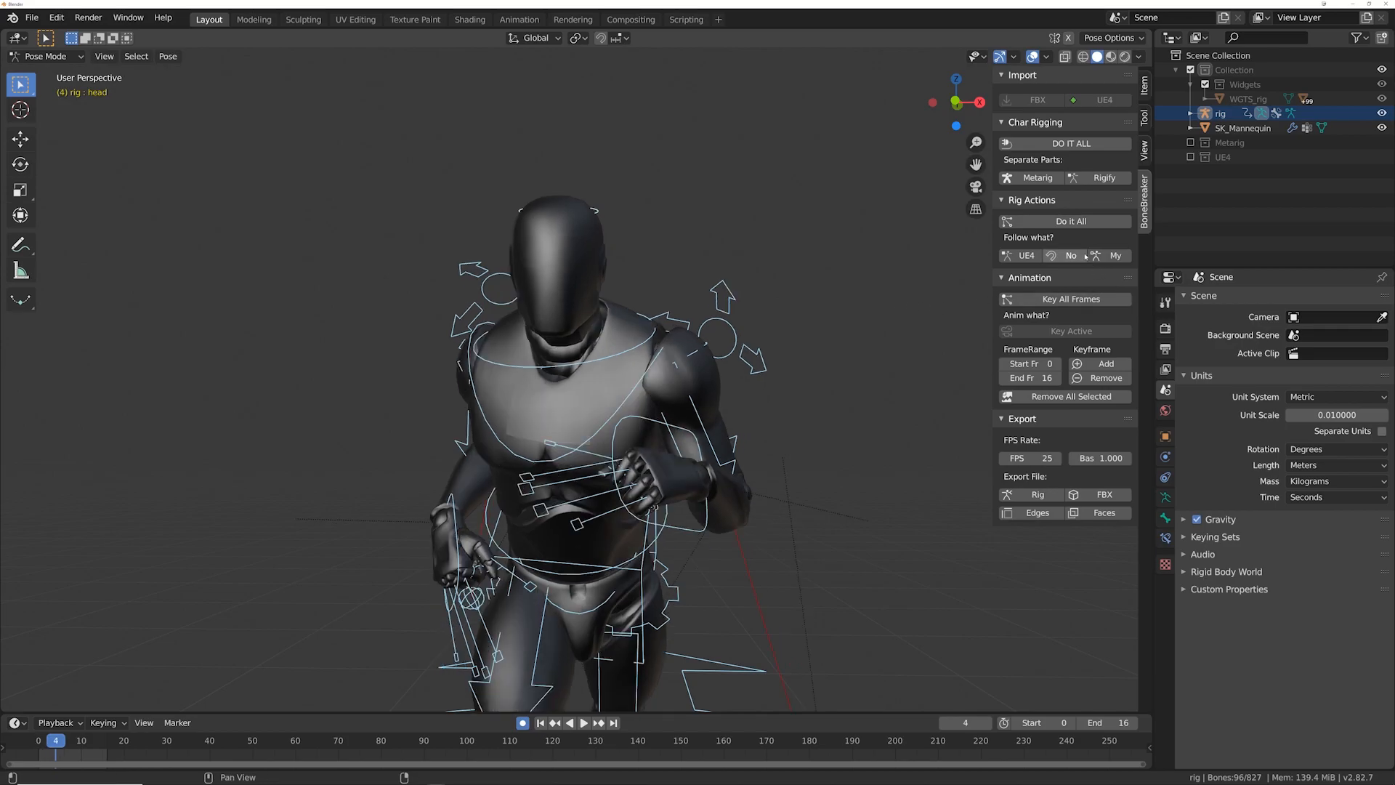
left_click(1085, 256)
left_click(1111, 256)
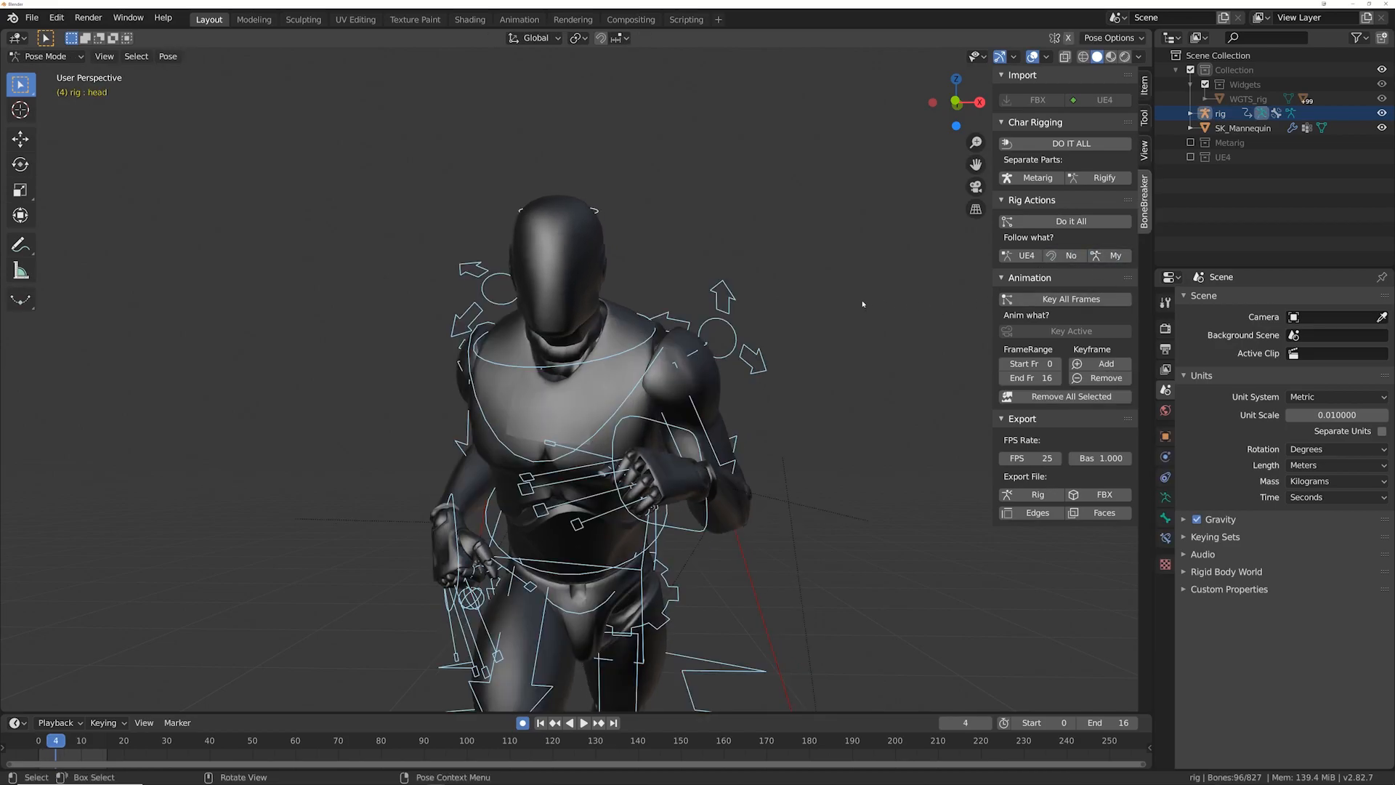
Step: Advance to frame 10 and compare the pose with the follow option set to No and to My
key("Right")
key("Right")
key("Right")
key("Right")
key("Right")
key("Right")
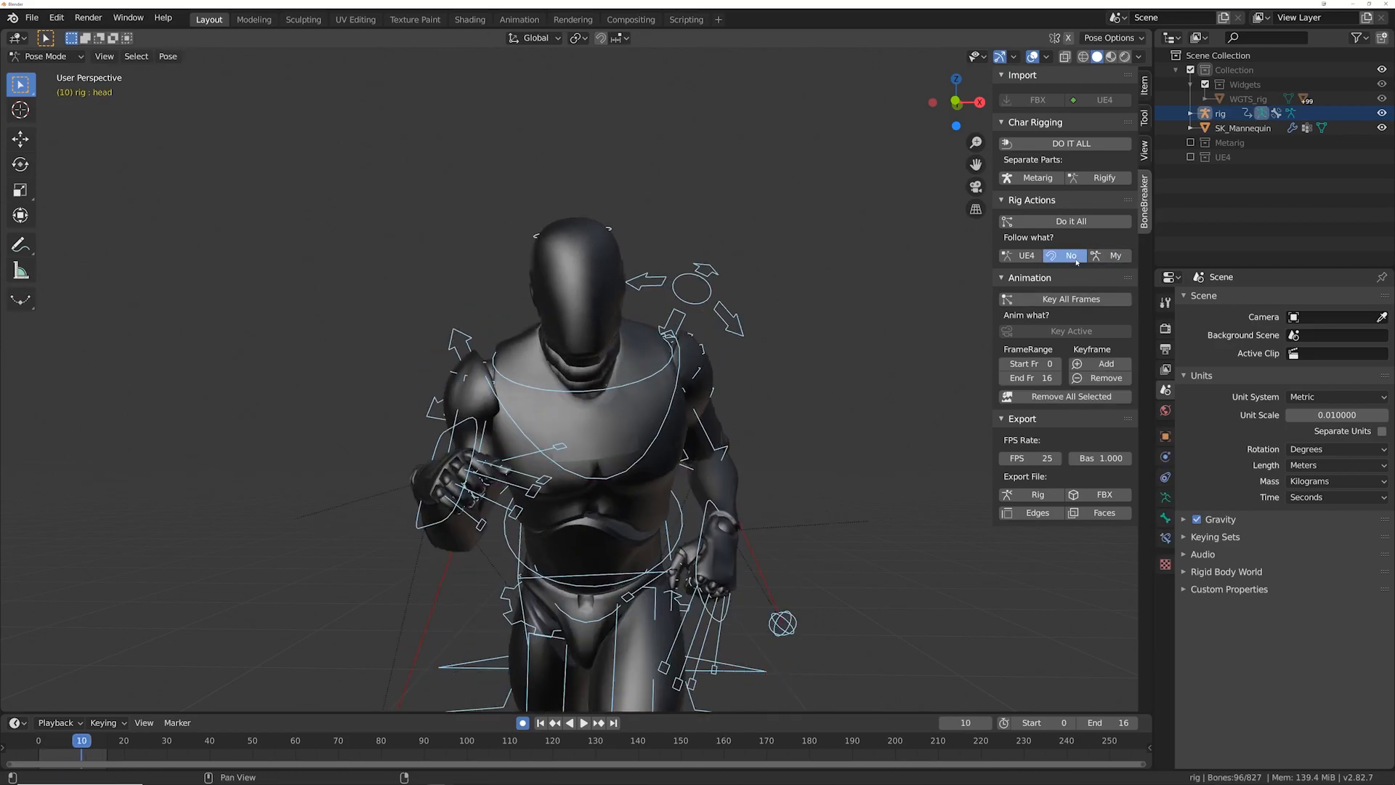
left_click(1068, 256)
left_click(1114, 256)
Step: Step through the remaining frames up to 17 and play back the run animation, examining it from the side
key("Right")
key("Right")
key("Right")
key("Right")
key("Right")
key("Right")
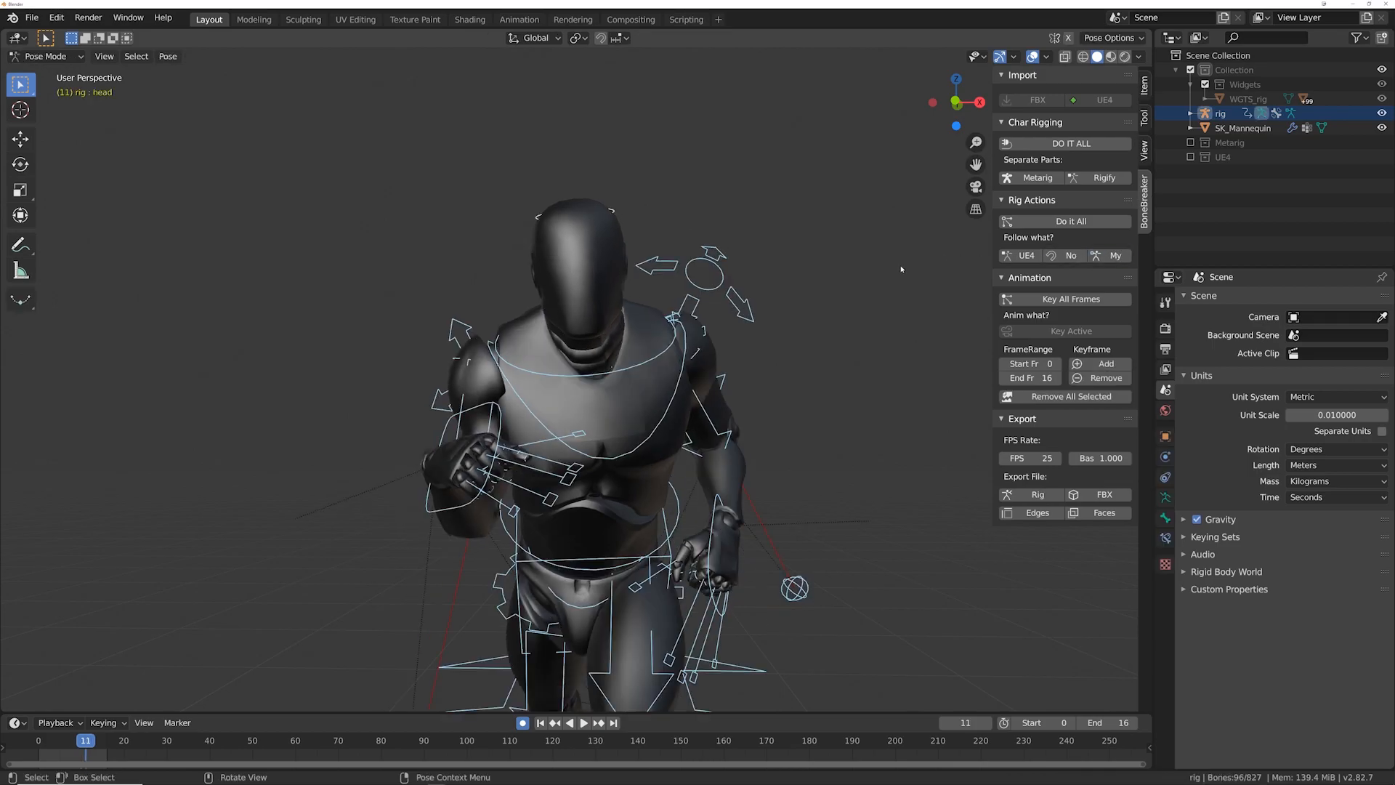
key("Left")
key("Left")
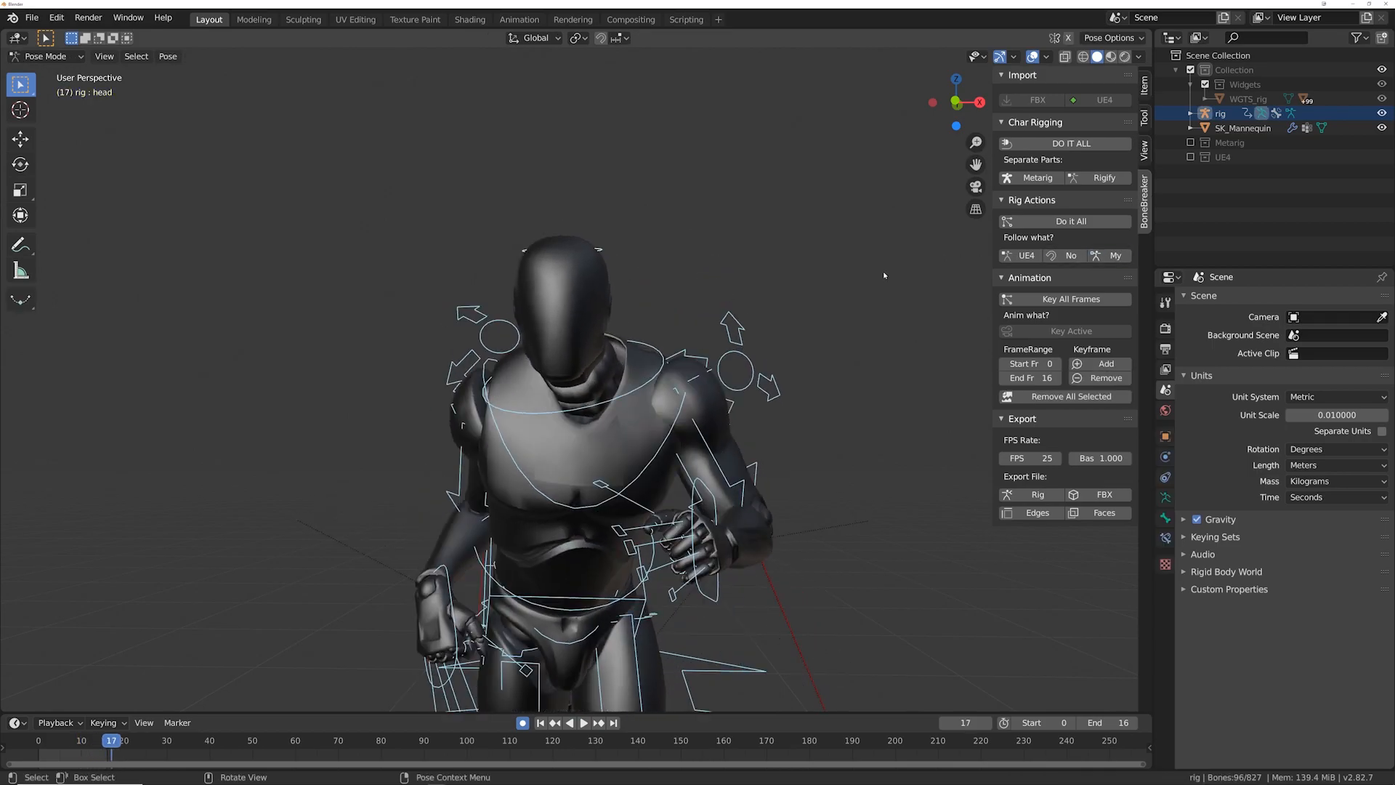
key("space")
middle_click_drag(883, 272, 753, 311)
left_click(1078, 300)
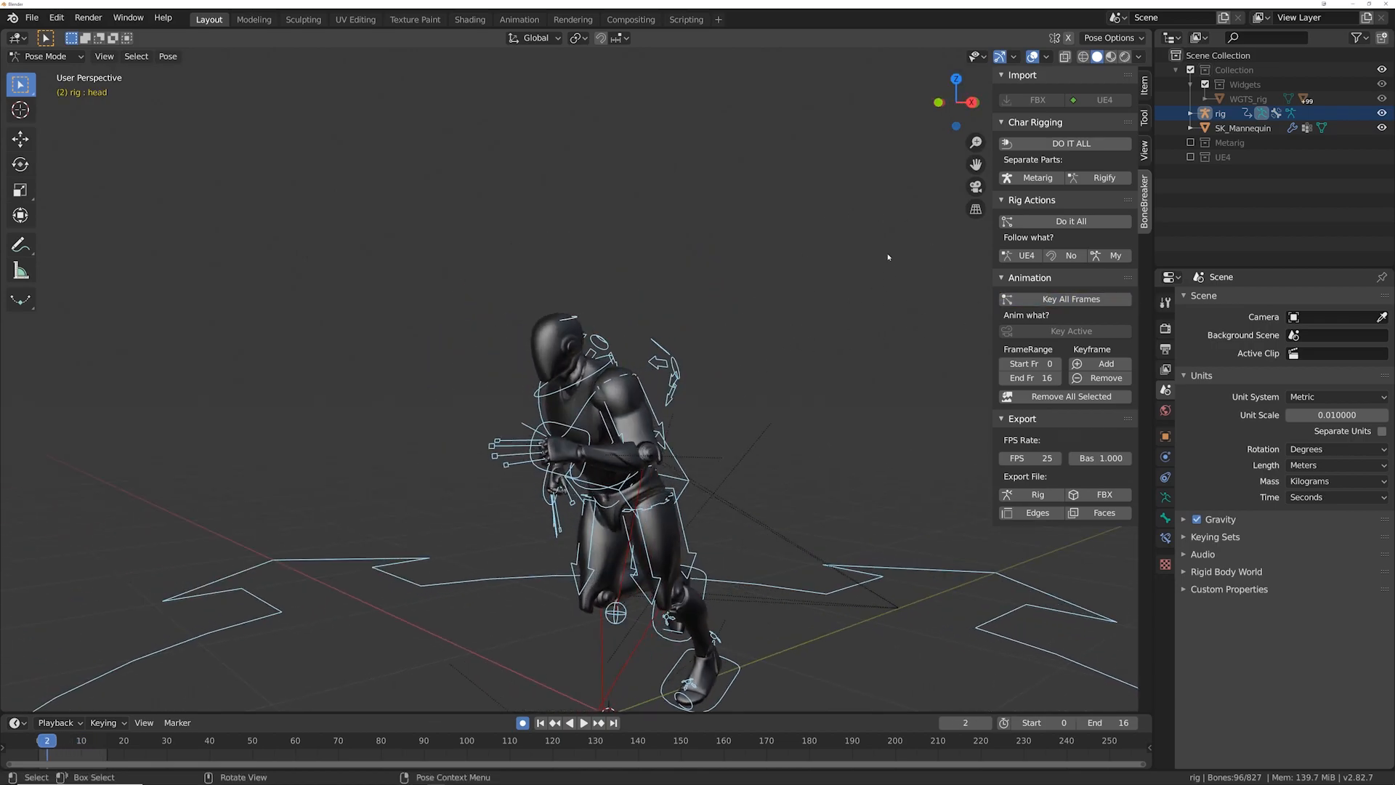
Step: Show the UE4 collection and put its root armature into Pose Mode with all its bones selected
left_click(1192, 157)
left_click(1223, 171)
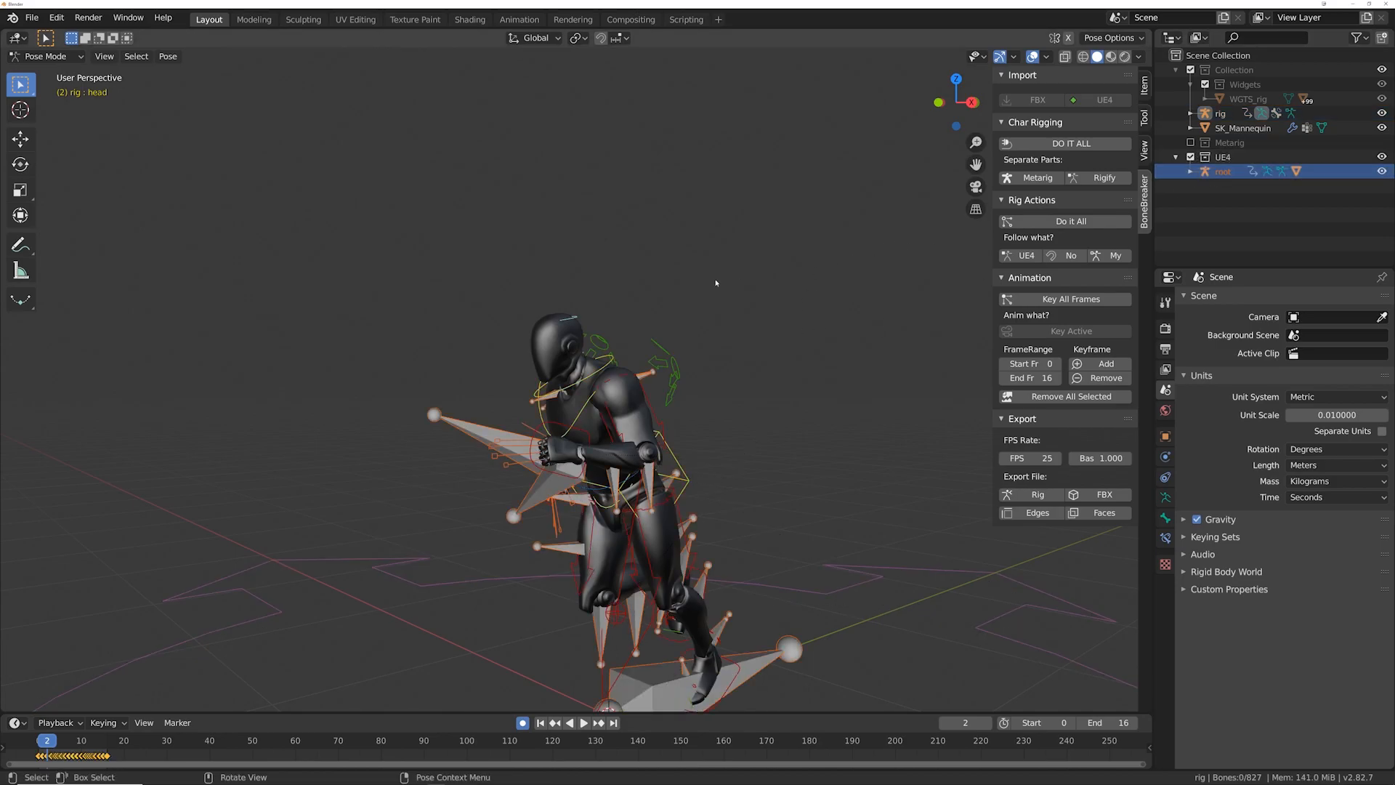
scroll(652, 407, "down", 3)
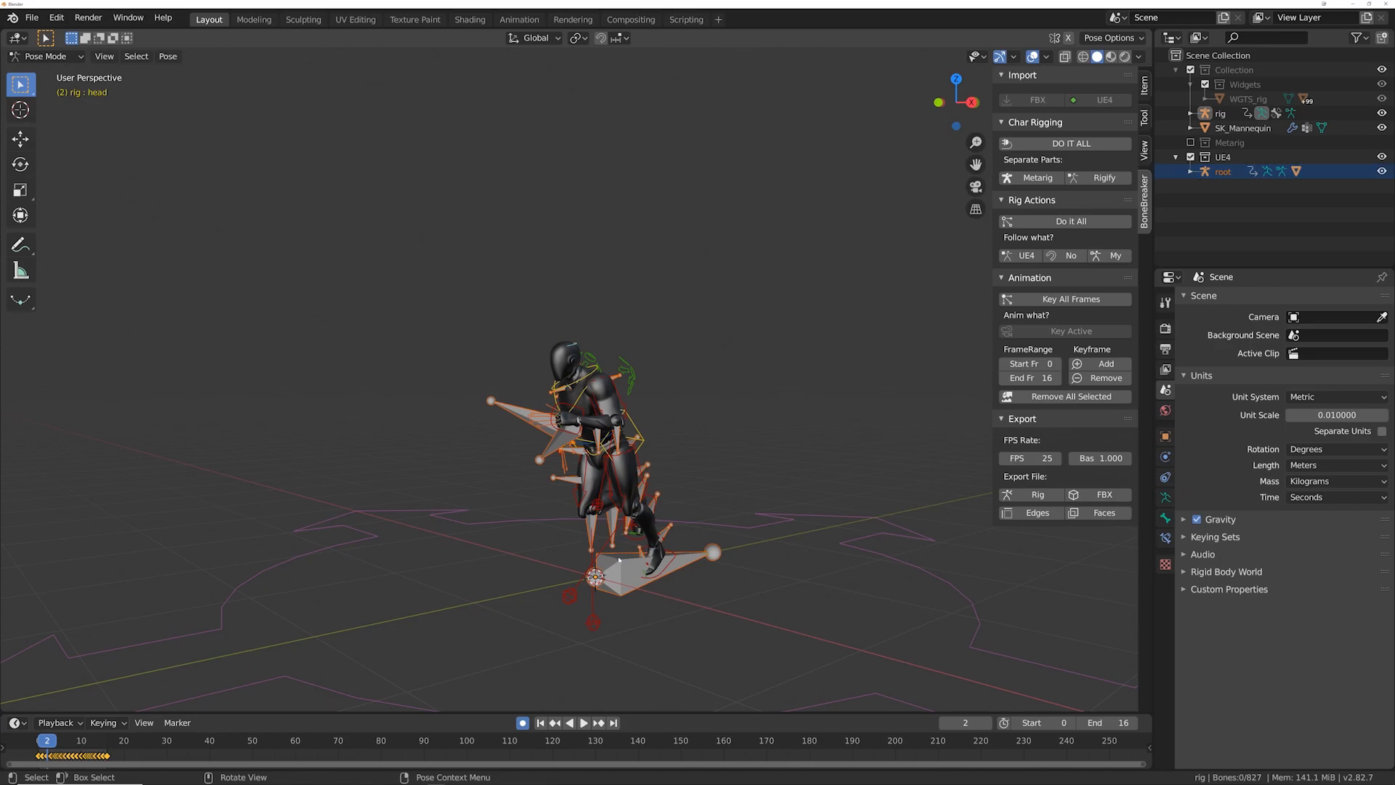
scroll(612, 518, "up", 1)
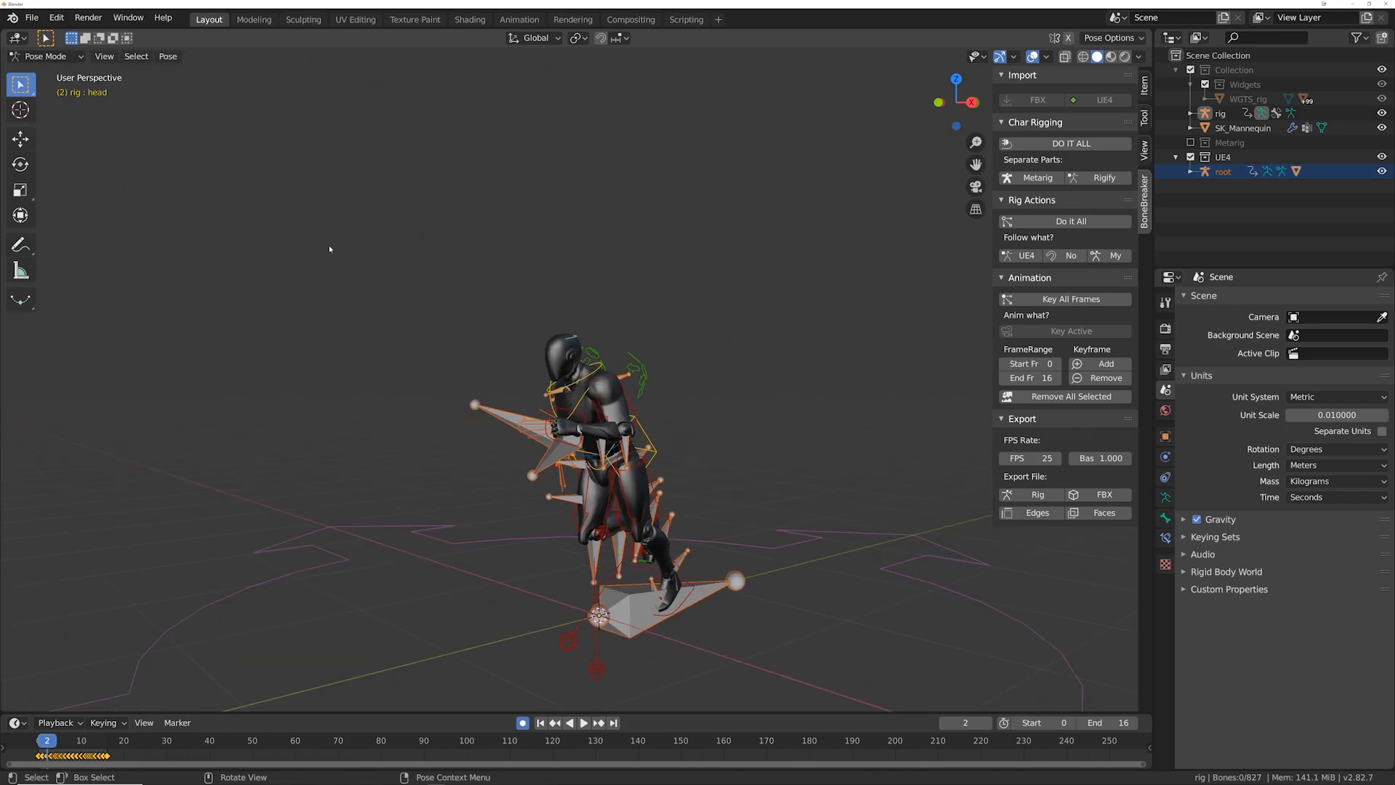
left_click(45, 56)
left_click(43, 70)
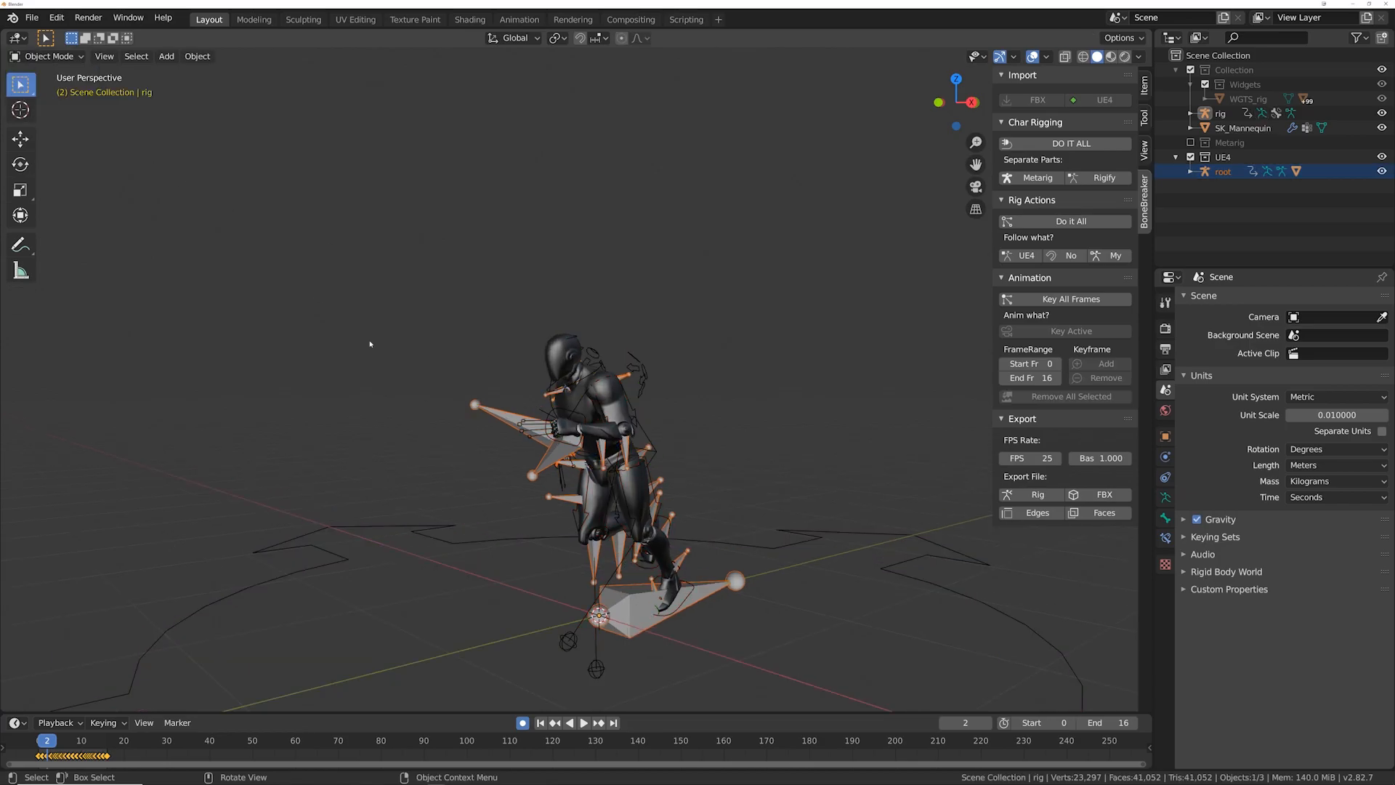
left_click(493, 412)
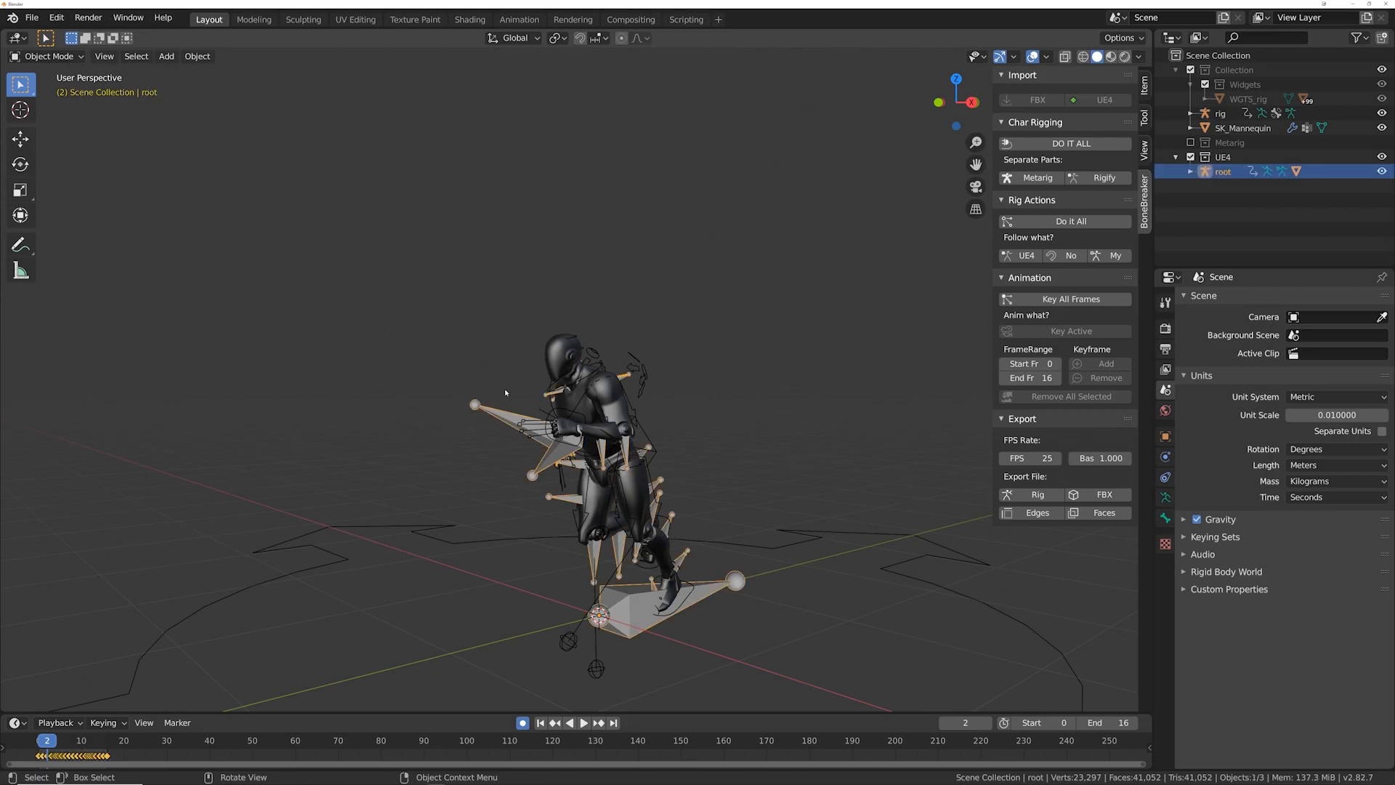
left_click(48, 56)
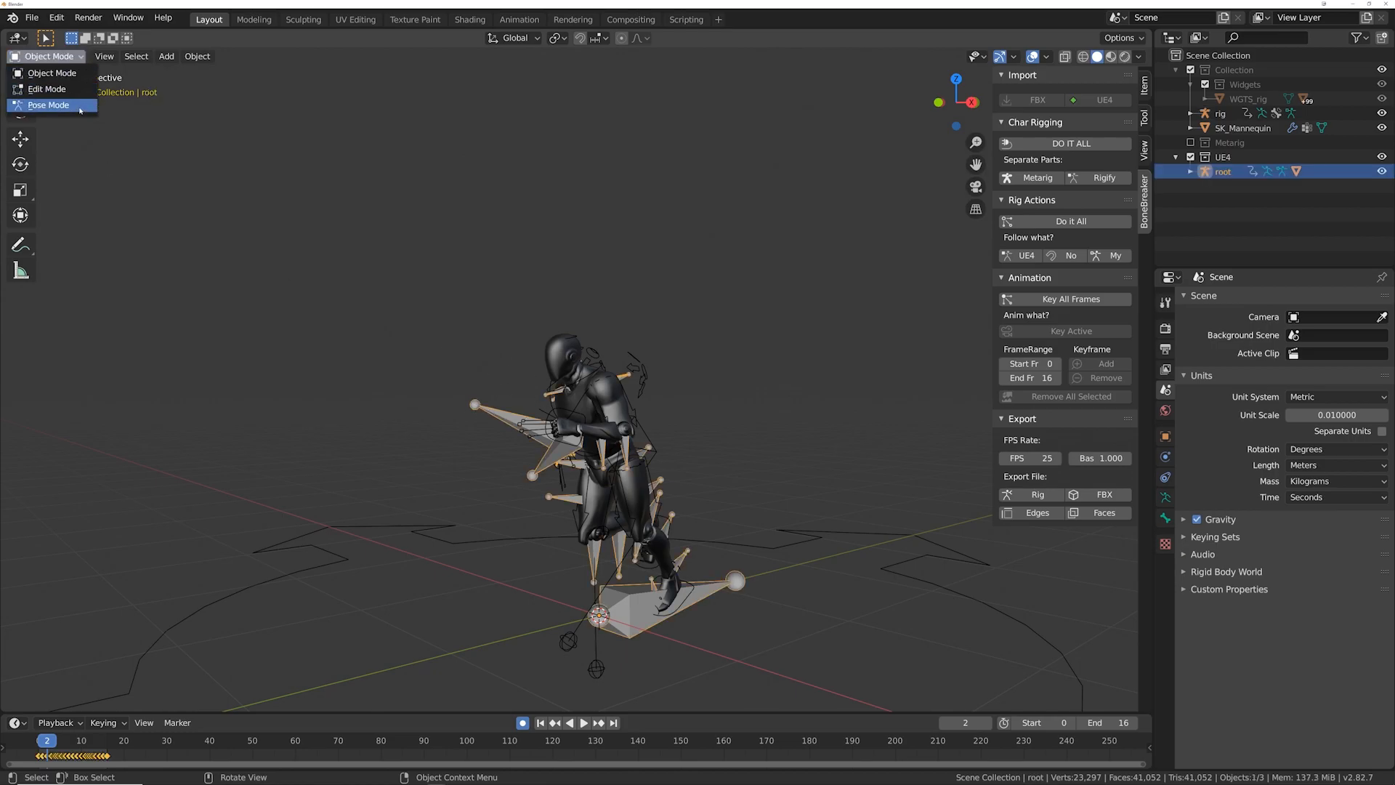
left_click(80, 109)
left_click_drag(369, 255, 761, 646)
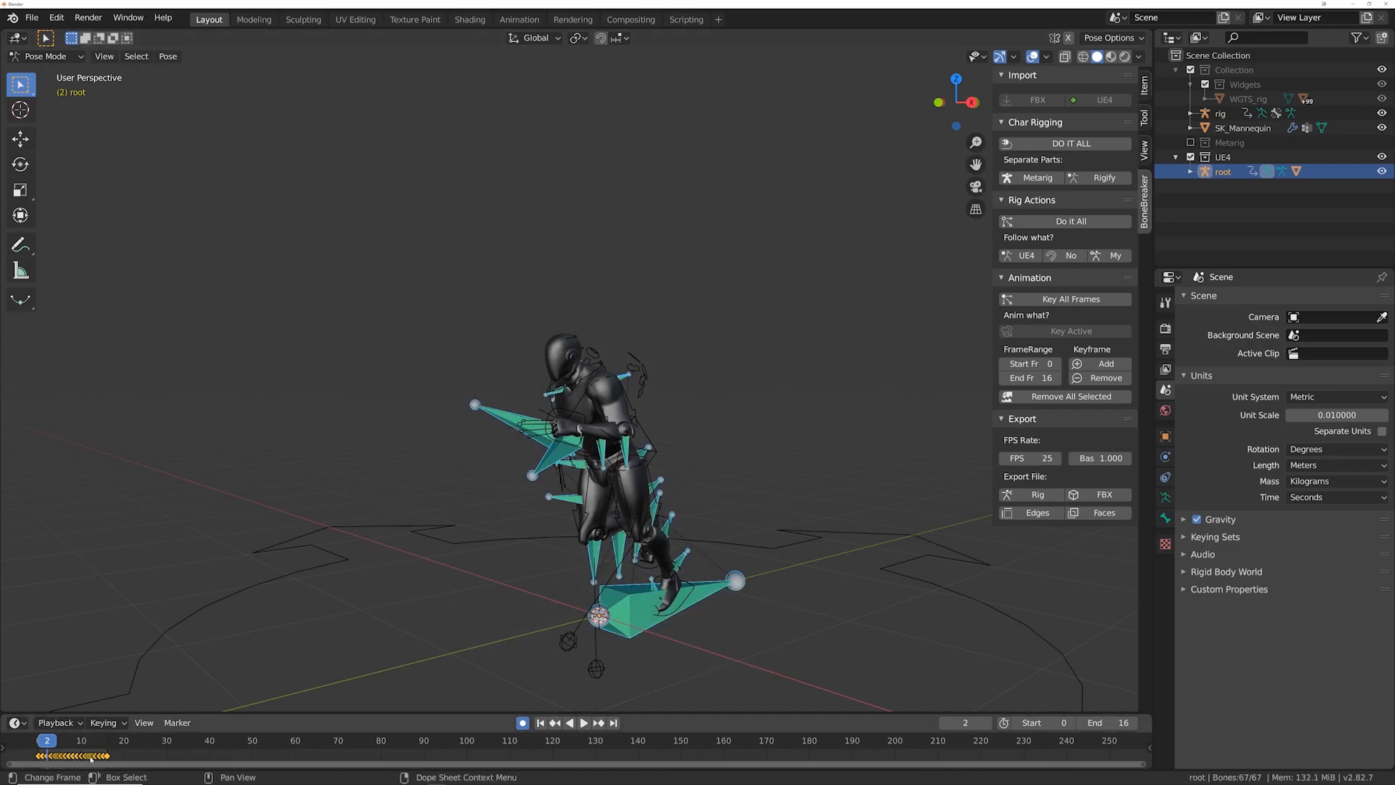
Step: Delete all keyframes of the selected UE4 armature bones across the whole frame range
key("Home")
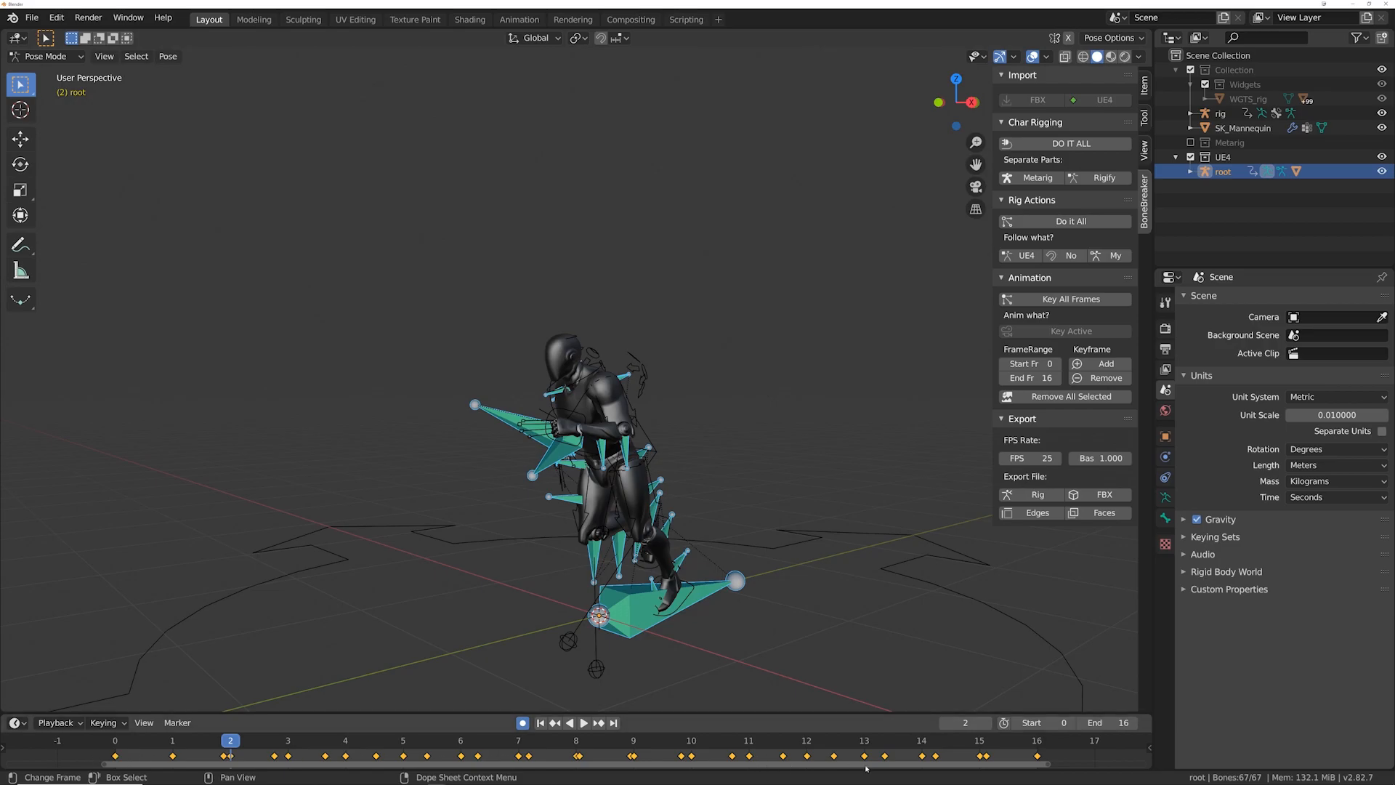
left_click_drag(92, 751, 1047, 758)
key("x")
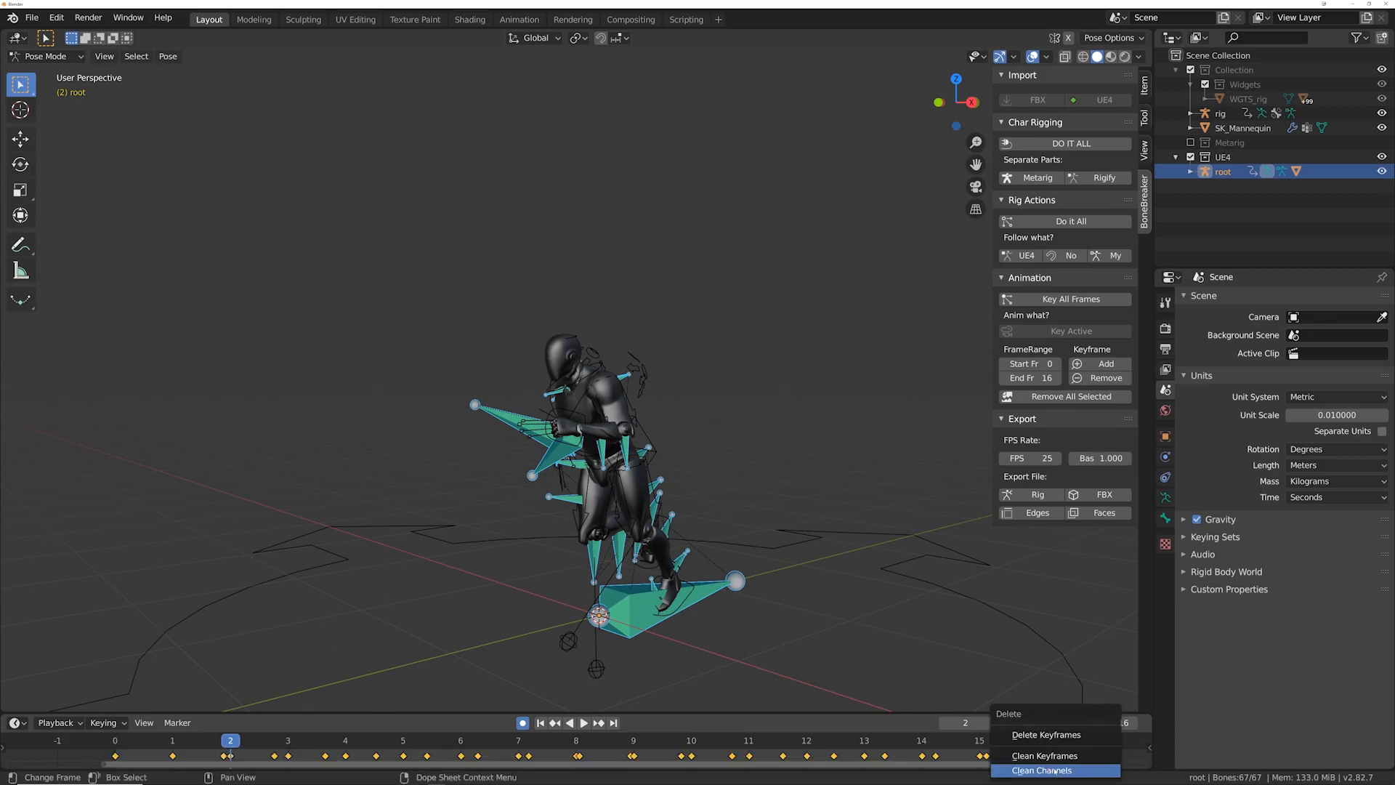
left_click(1047, 734)
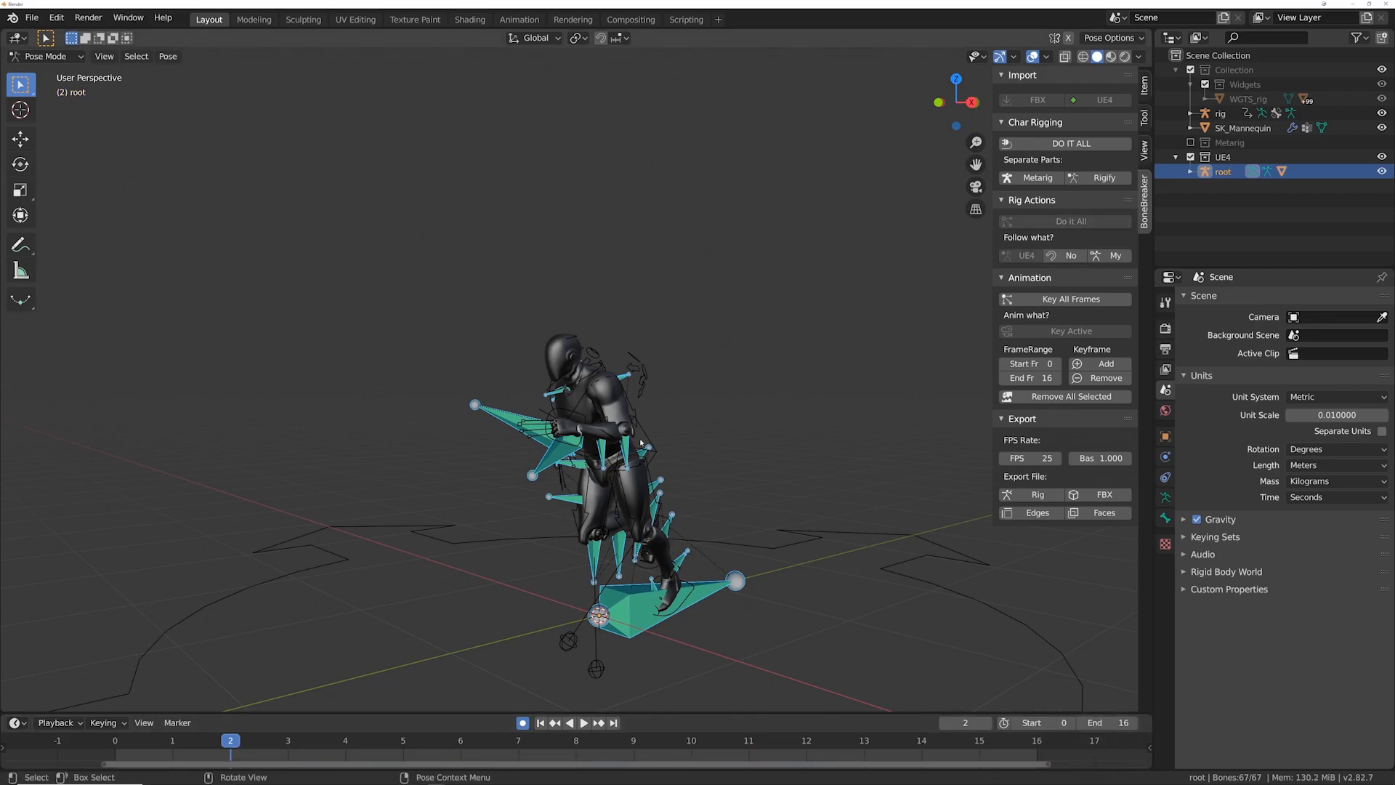
Step: Bake the selected bones' pose action for frames 0 to 16 with visual keying, Clear Constraints enabled and the current action overwritten
middle_click_drag(499, 391, 679, 467)
scroll(687, 434, "up", 2)
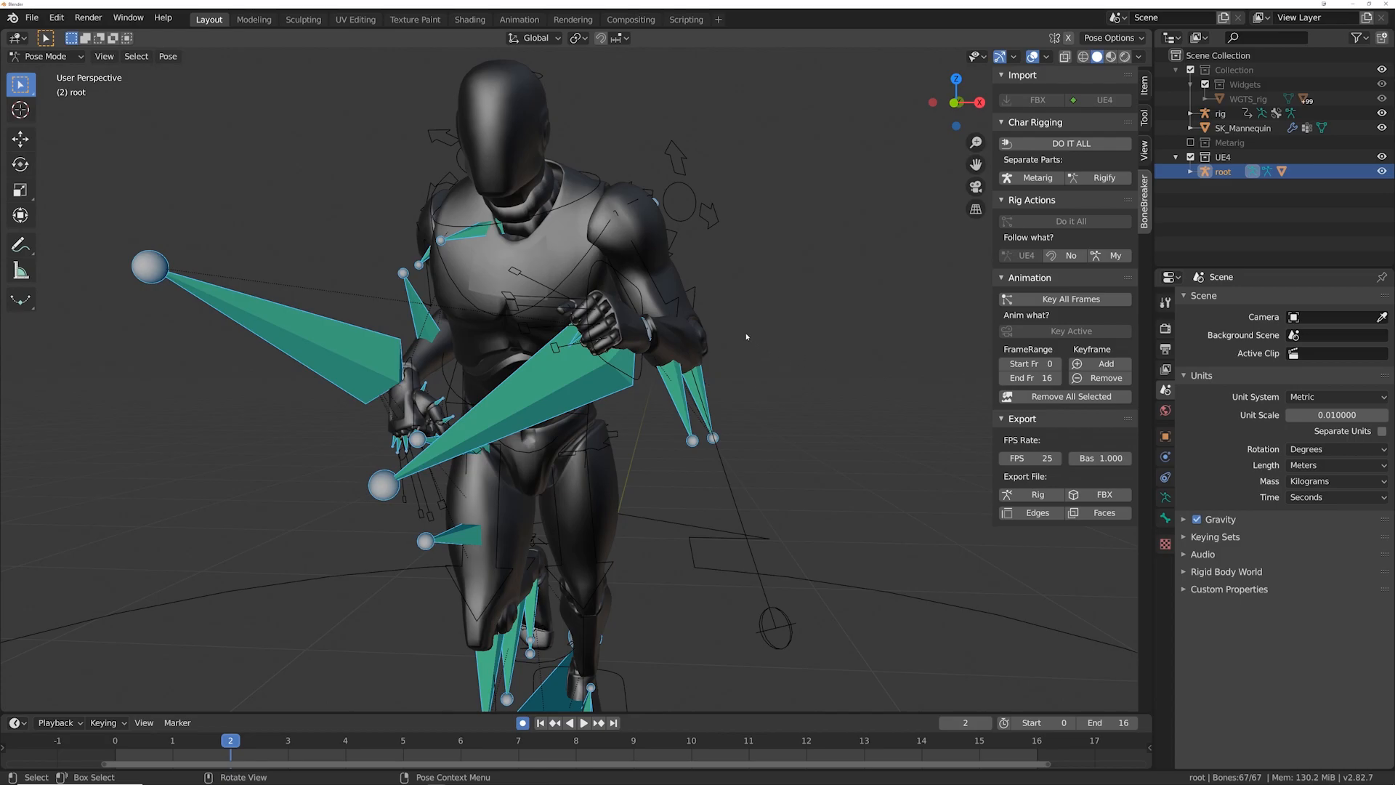
key("F3")
key("Return")
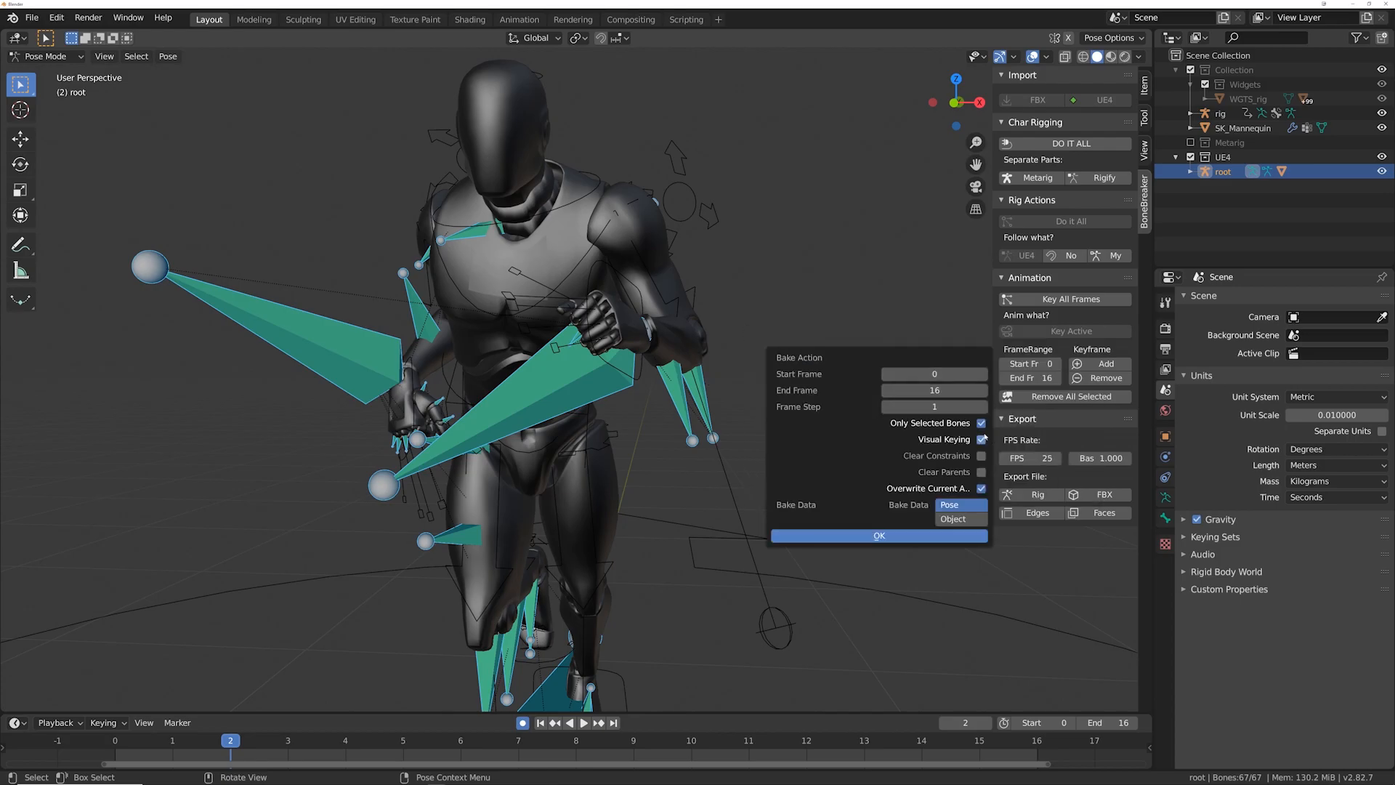
left_click(981, 455)
left_click(879, 537)
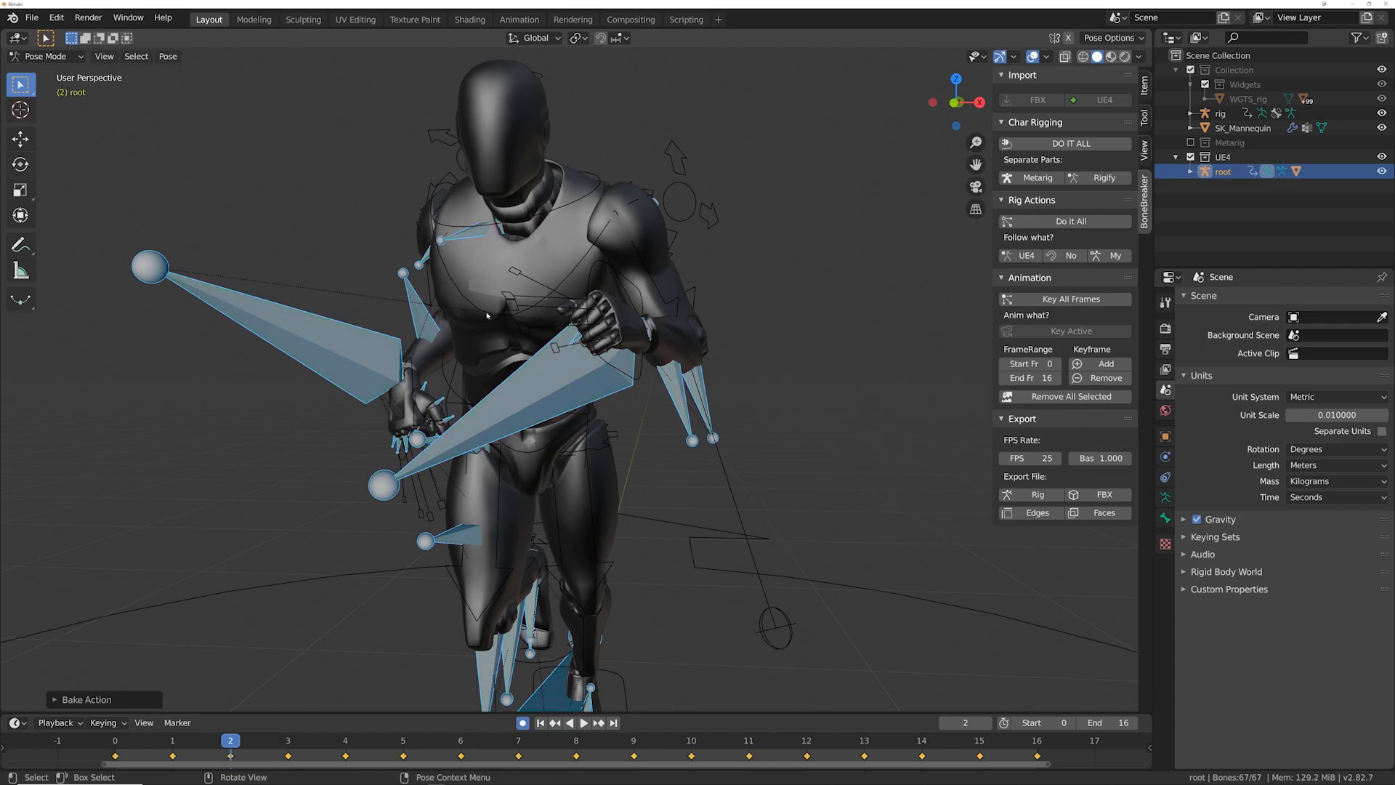
Step: Switch the follow option to No and back to My, and examine the UE4 root armature in Pose Mode before returning to Object Mode
left_click(1082, 255)
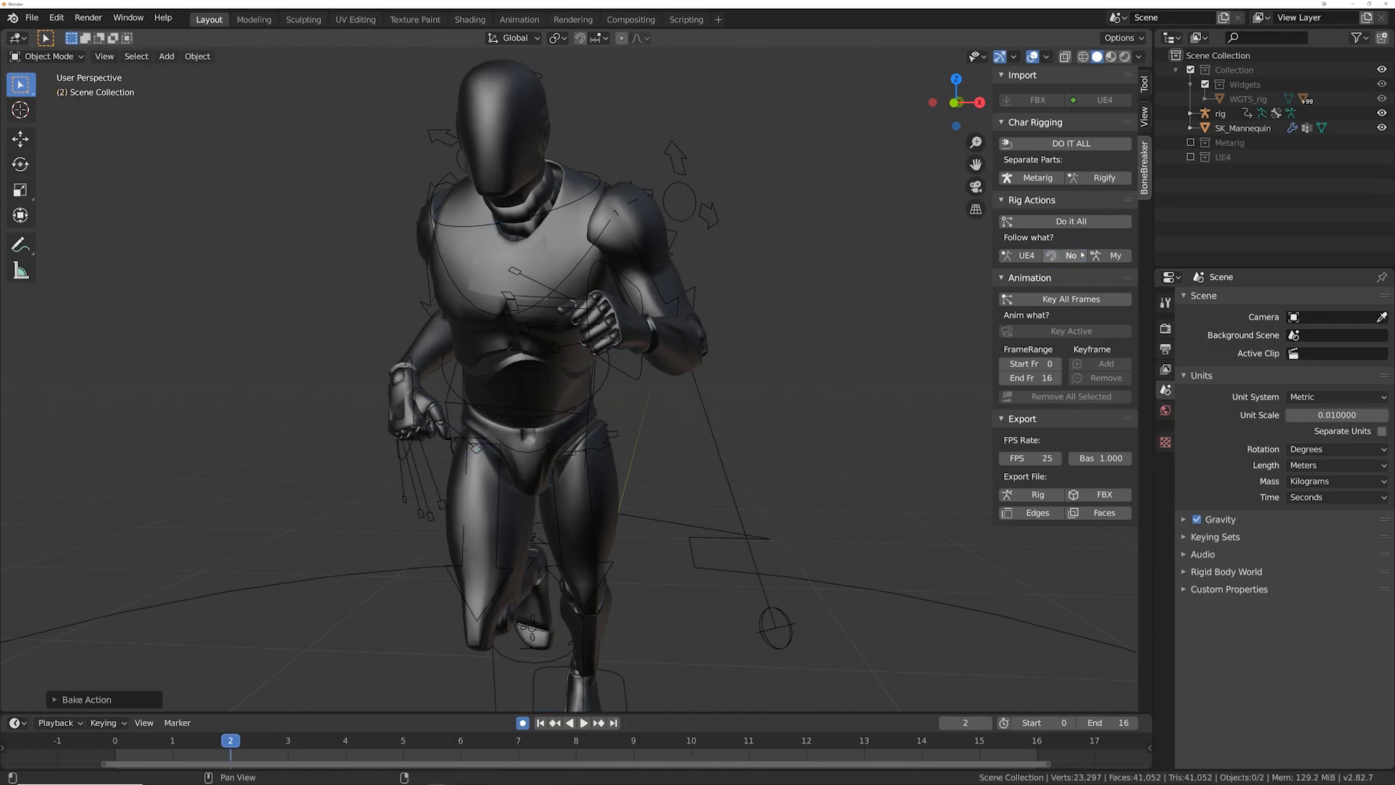
left_click(1112, 255)
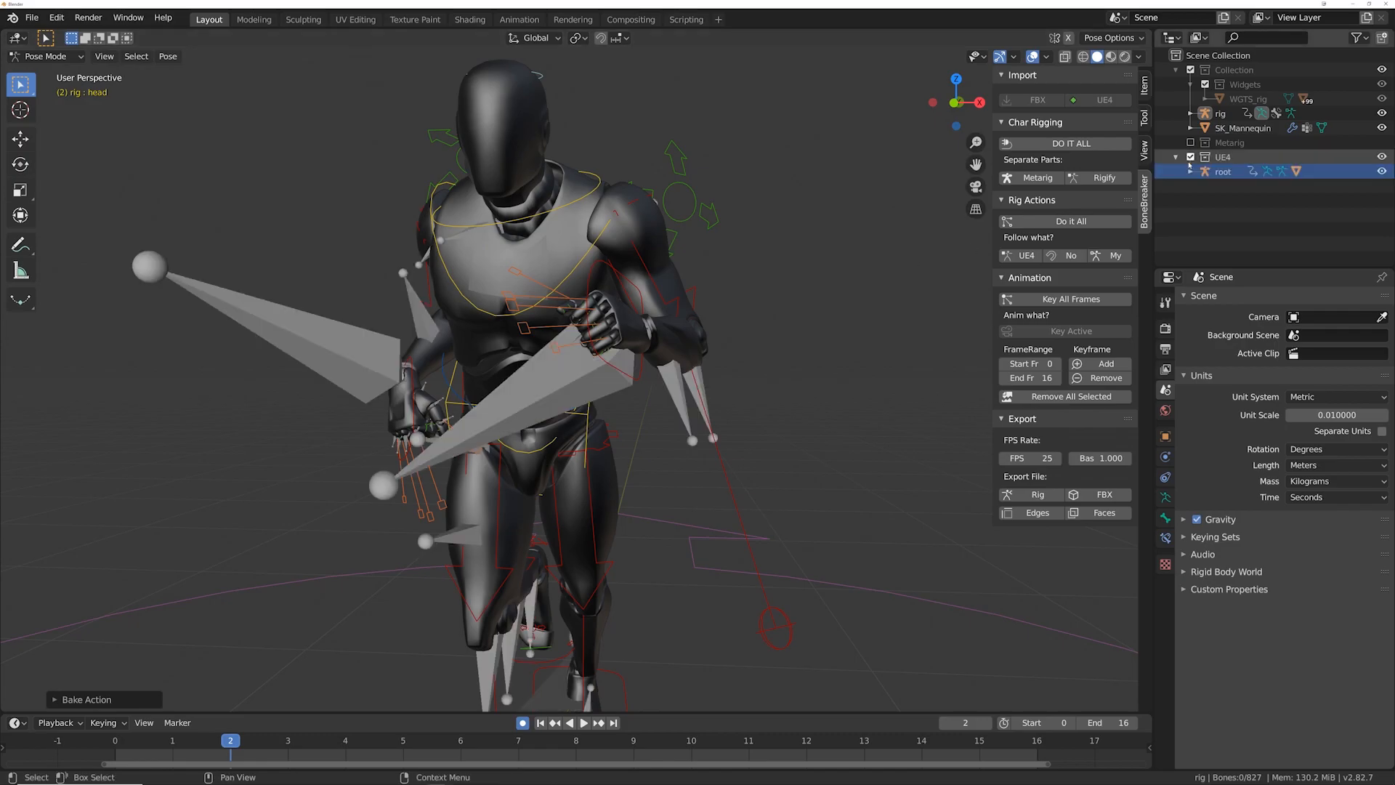
left_click(507, 405)
left_click(45, 56)
left_click(51, 72)
left_click(51, 56)
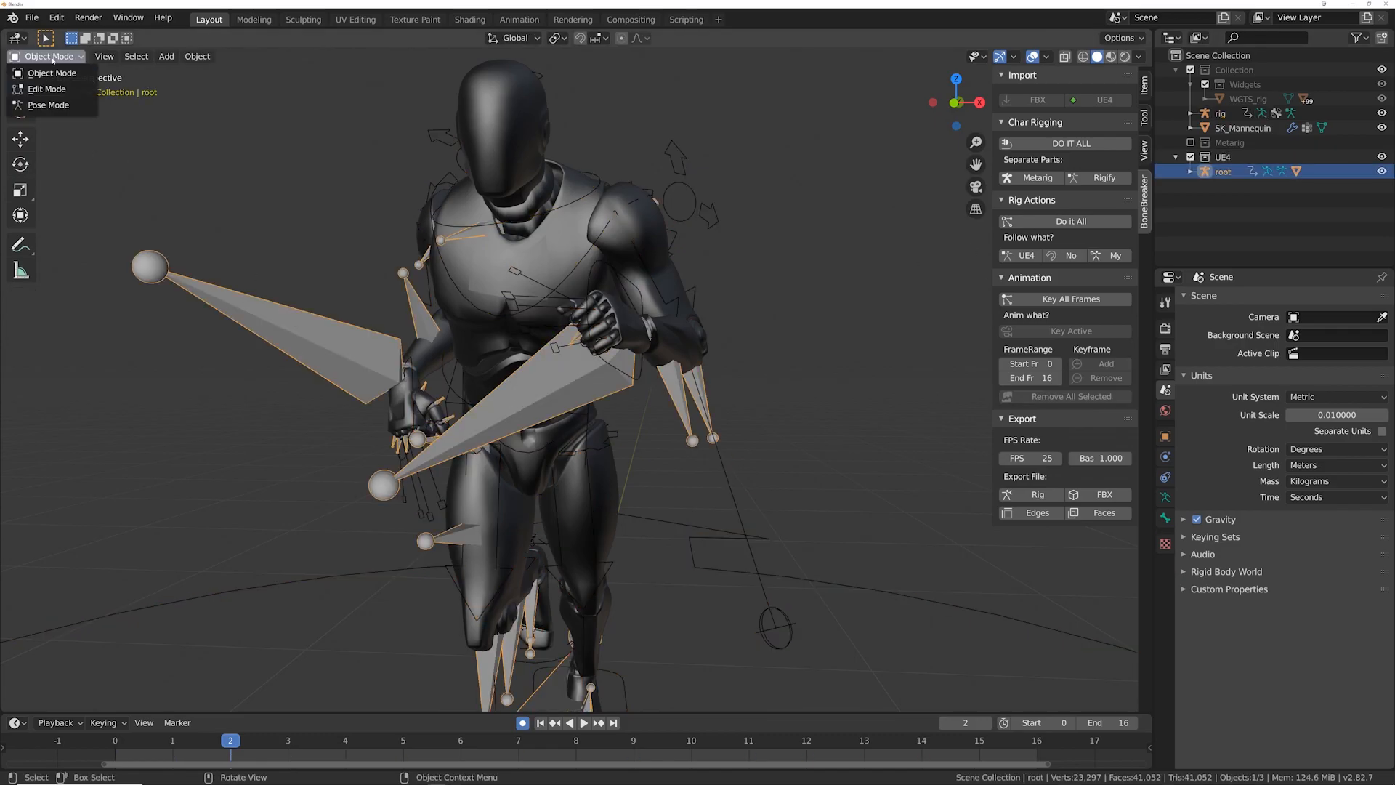
left_click(70, 106)
left_click(297, 336)
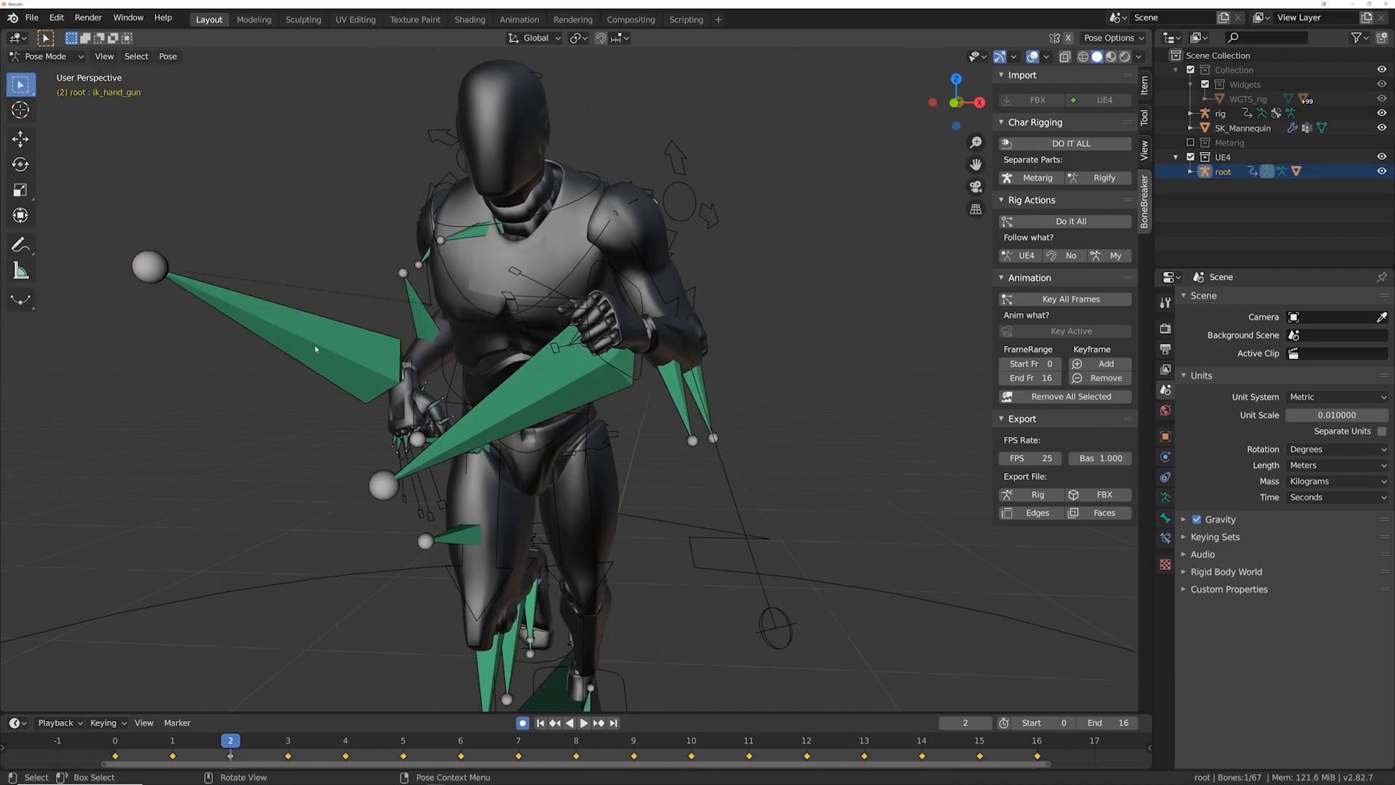
left_click(45, 56)
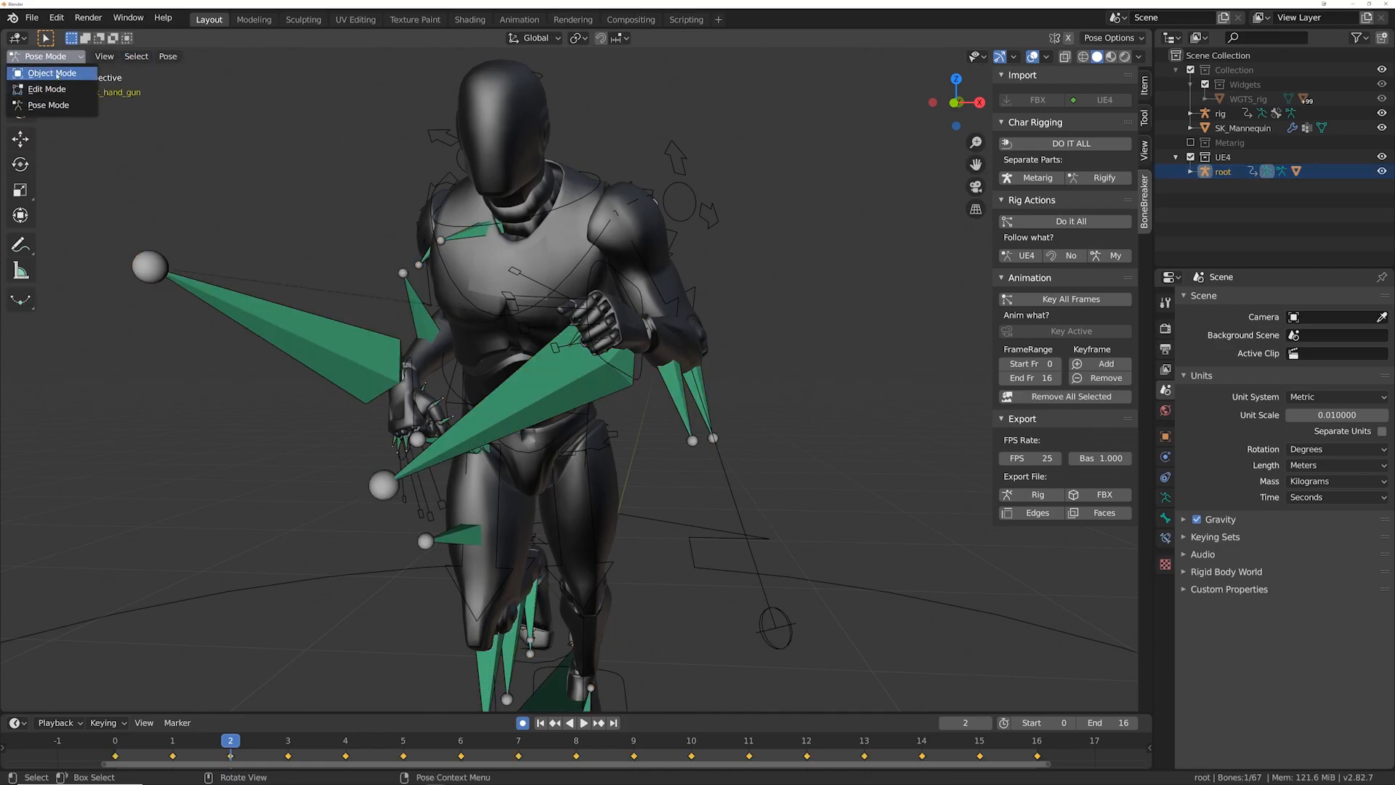
left_click(51, 73)
left_click(767, 340)
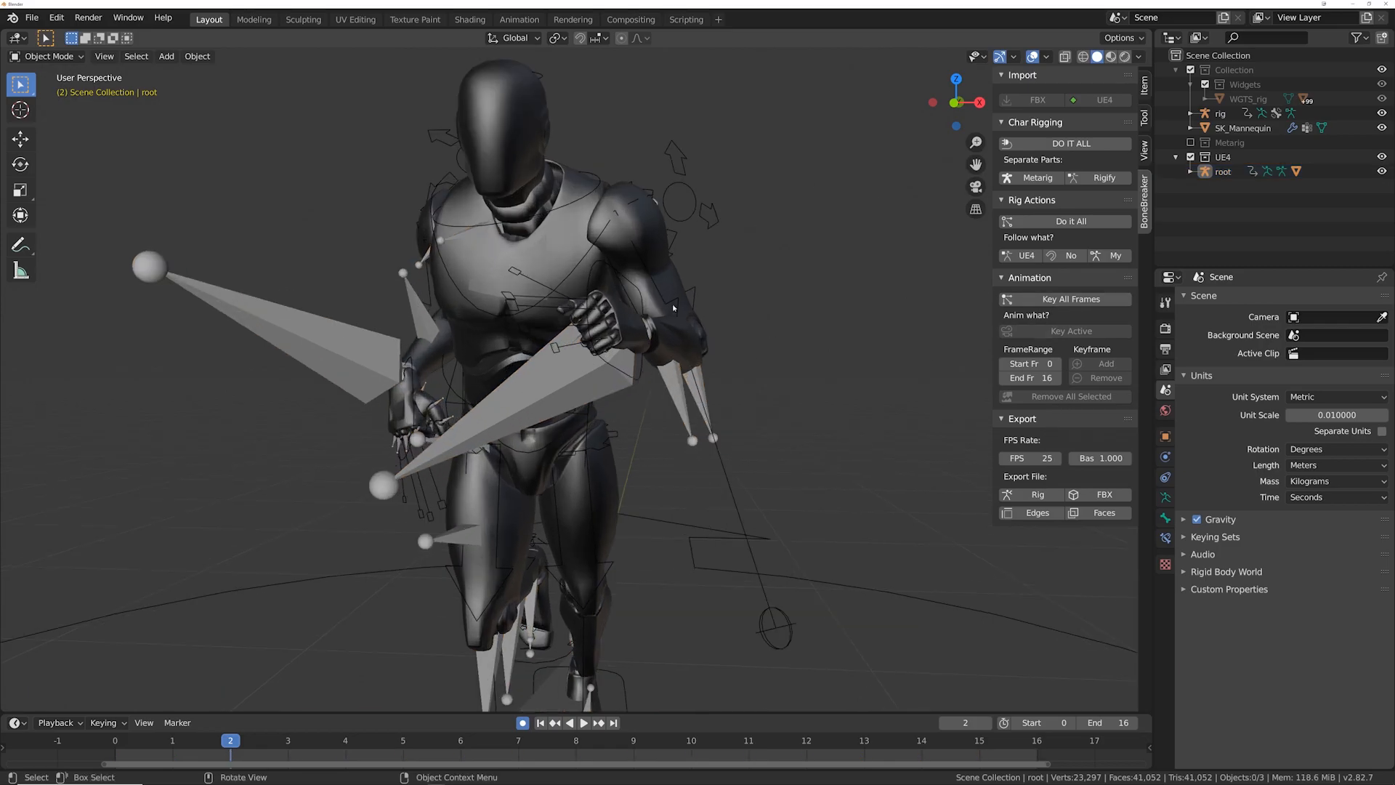
Step: Export the rig with BoneBreaker to the Desktop as untitled.fbx
left_click(1047, 495)
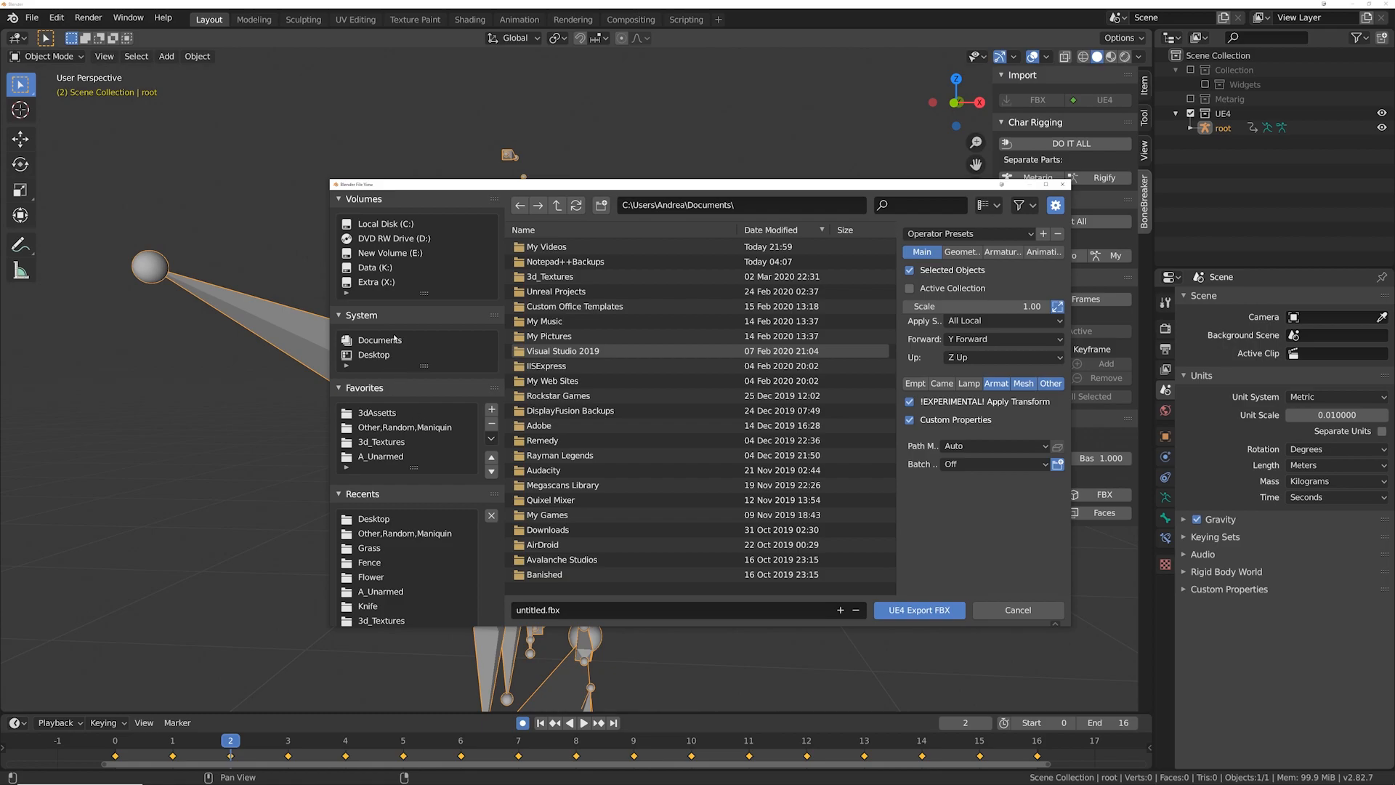
left_click(377, 413)
left_click(373, 354)
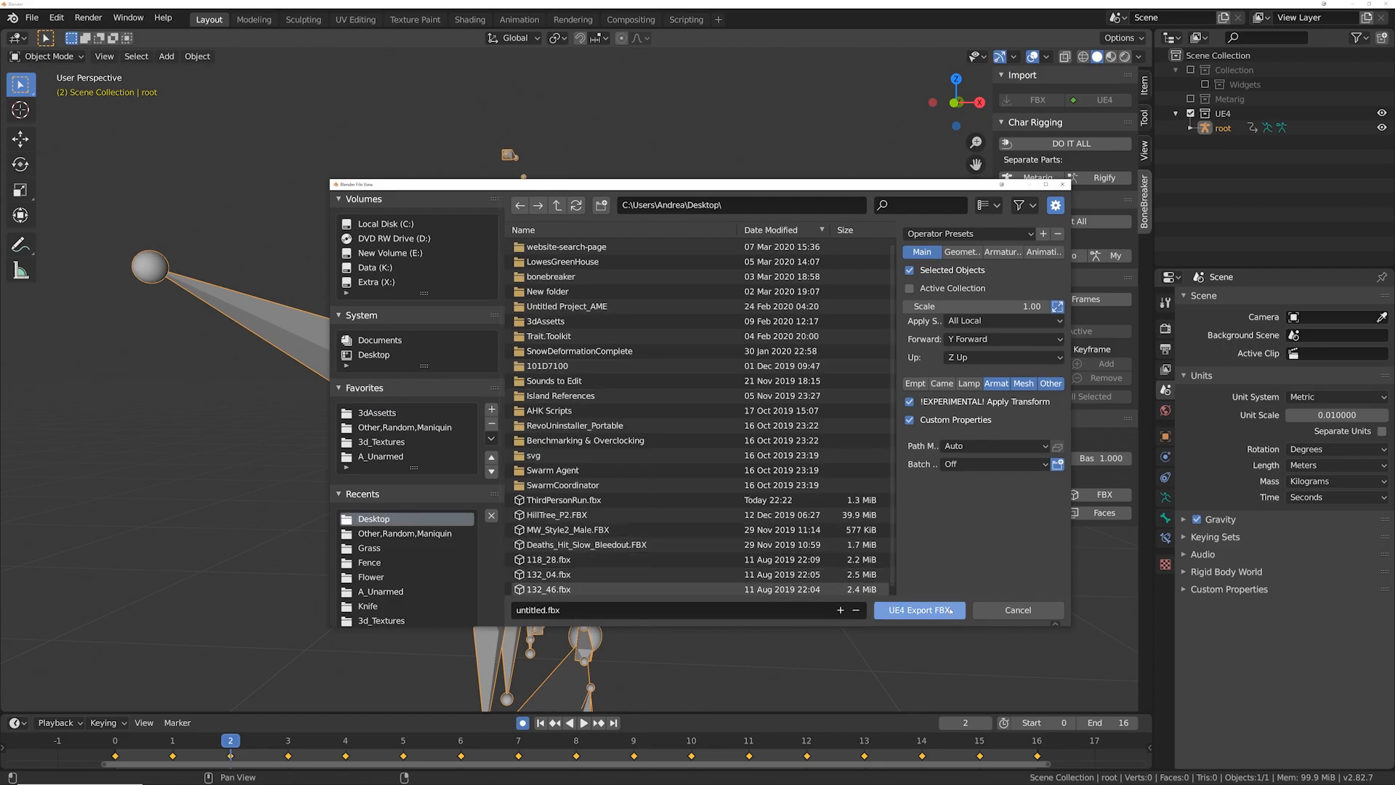
left_click(539, 610)
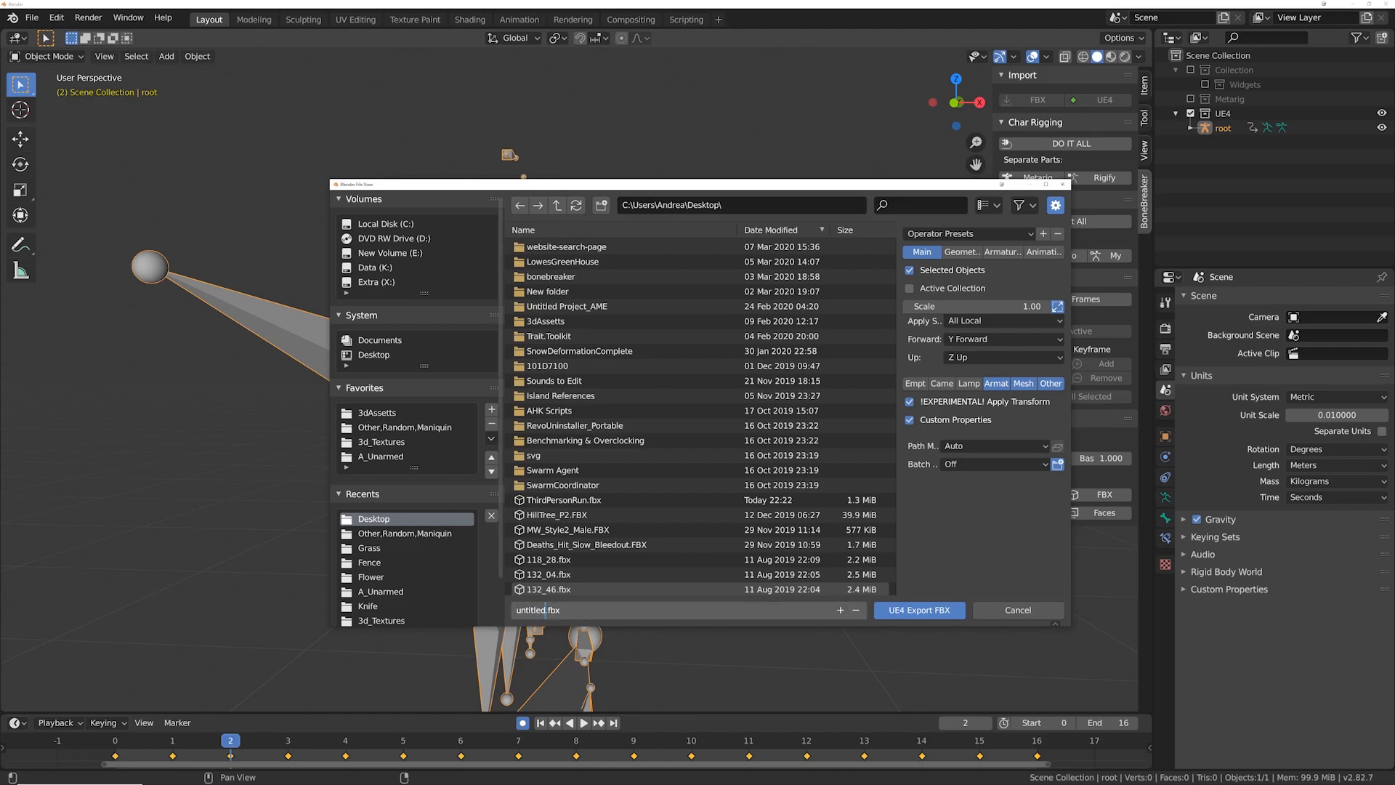
left_click(920, 610)
Step: Switch to Unreal Editor and choose test.fbx from the Desktop for import into the Mannequin Animations folder
middle_click_drag(466, 180, 534, 191)
middle_click_drag(776, 407, 559, 377)
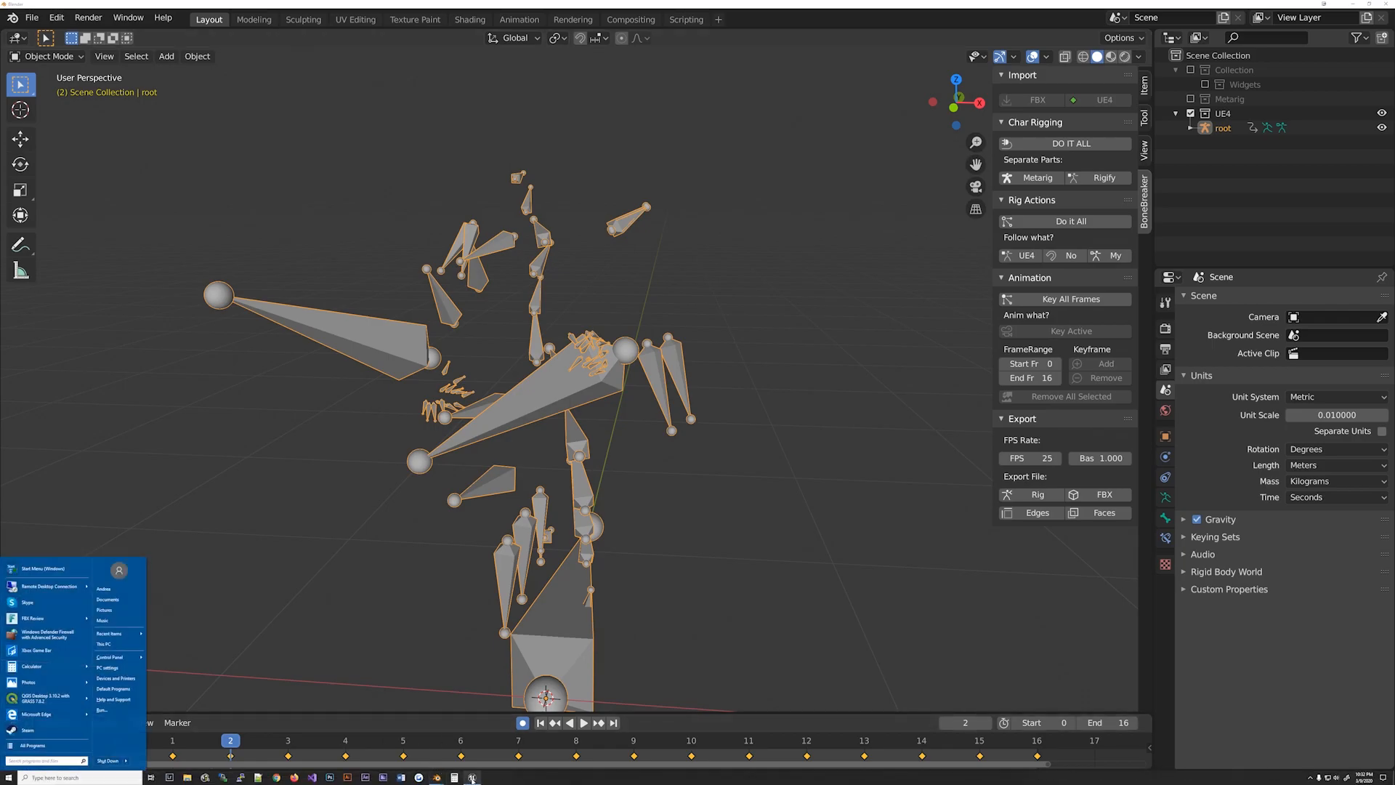
left_click(458, 778)
left_click(570, 718)
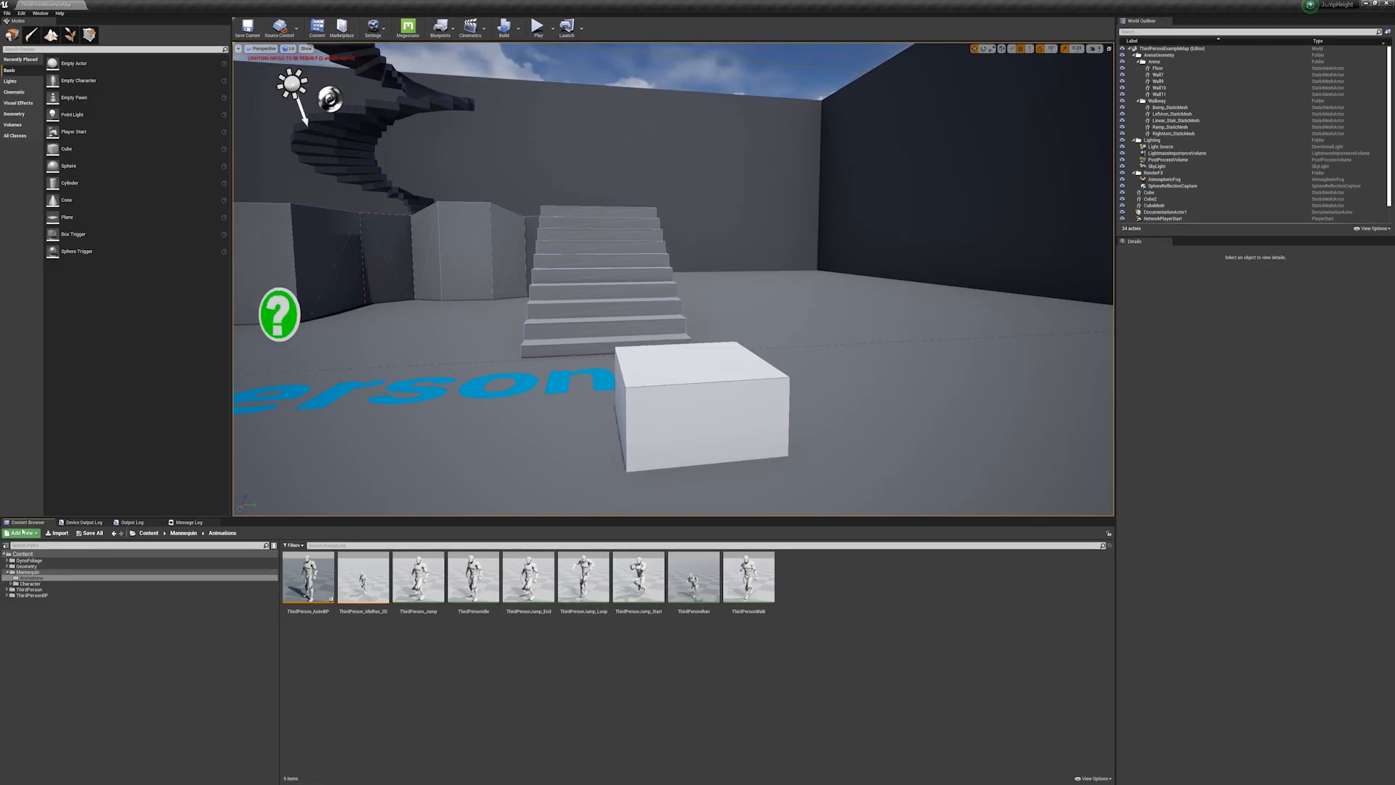
left_click(58, 534)
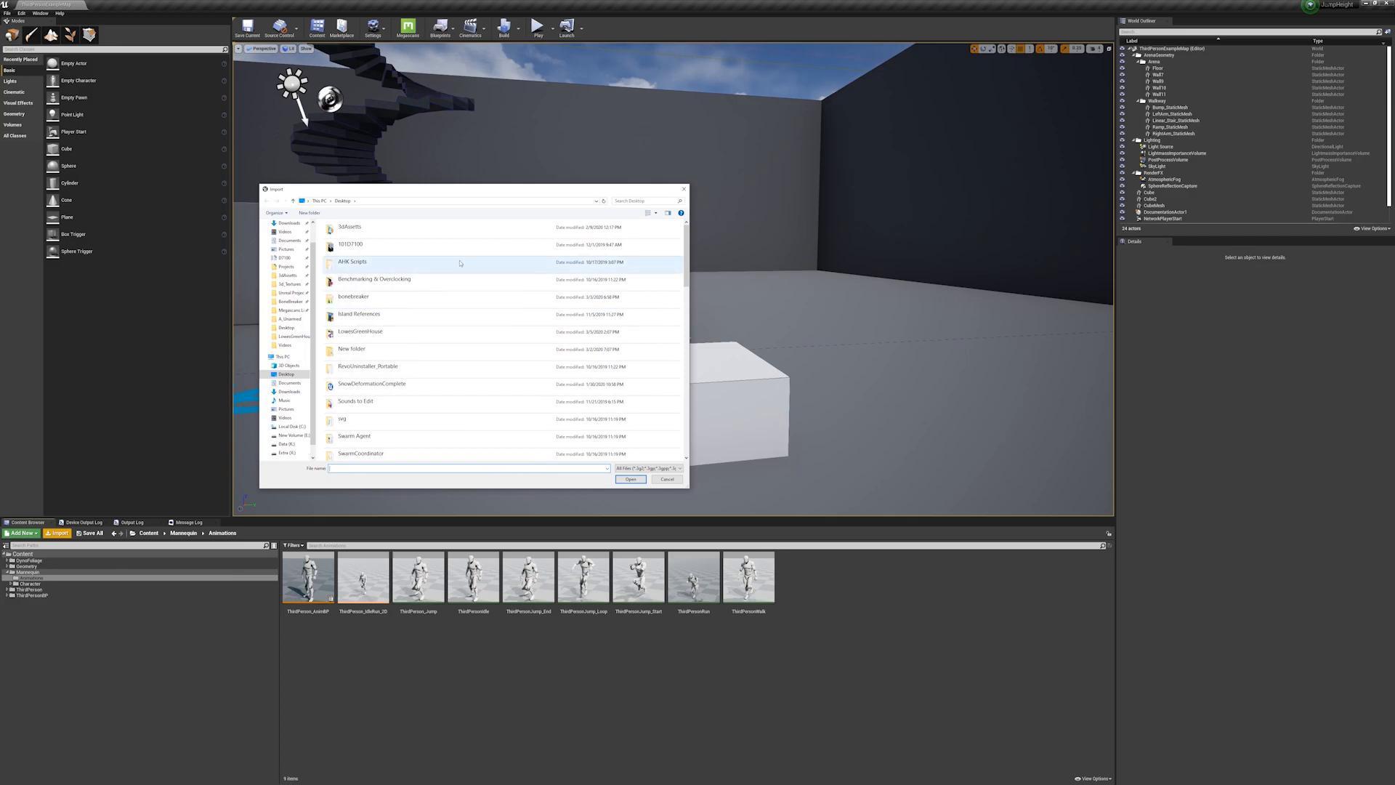
scroll(424, 301, "down", 2)
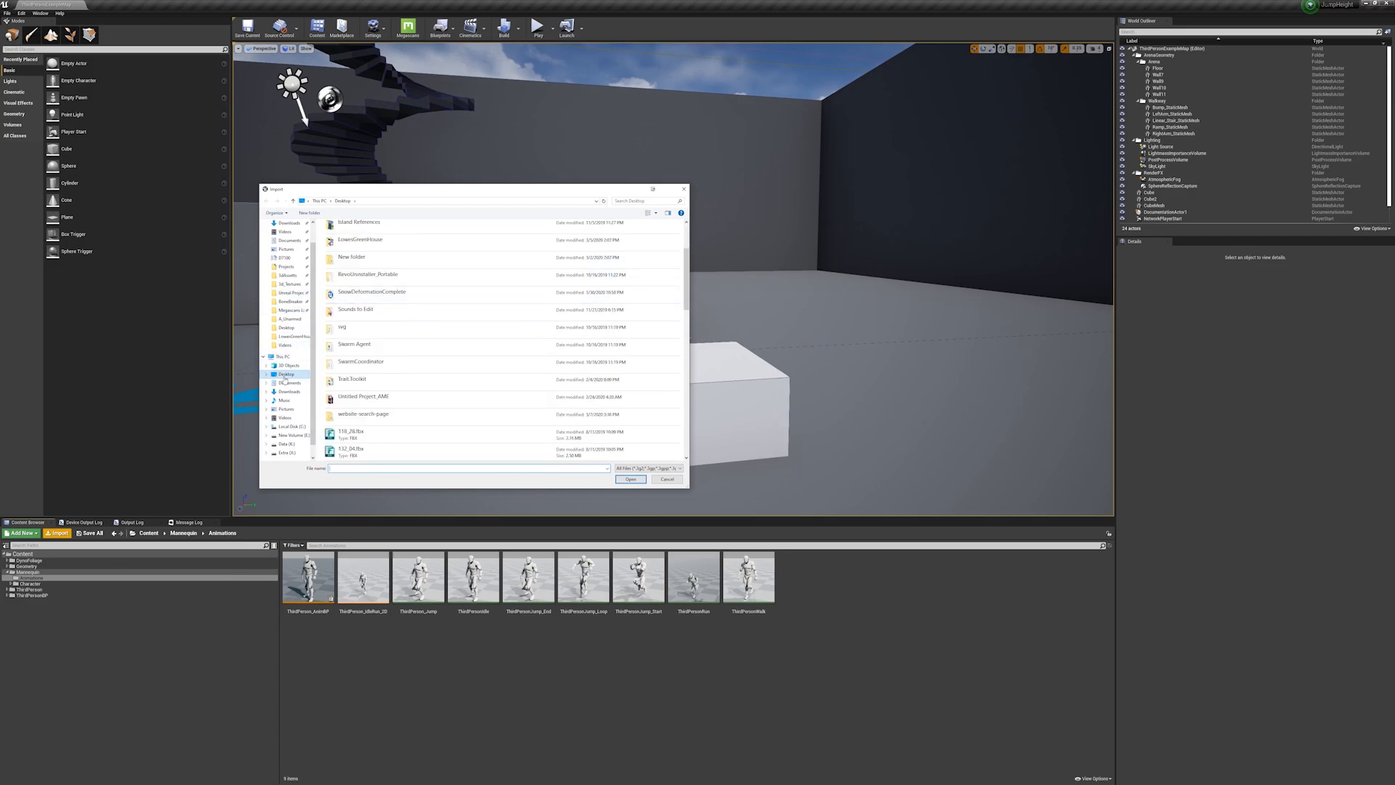
scroll(389, 359, "down", 10)
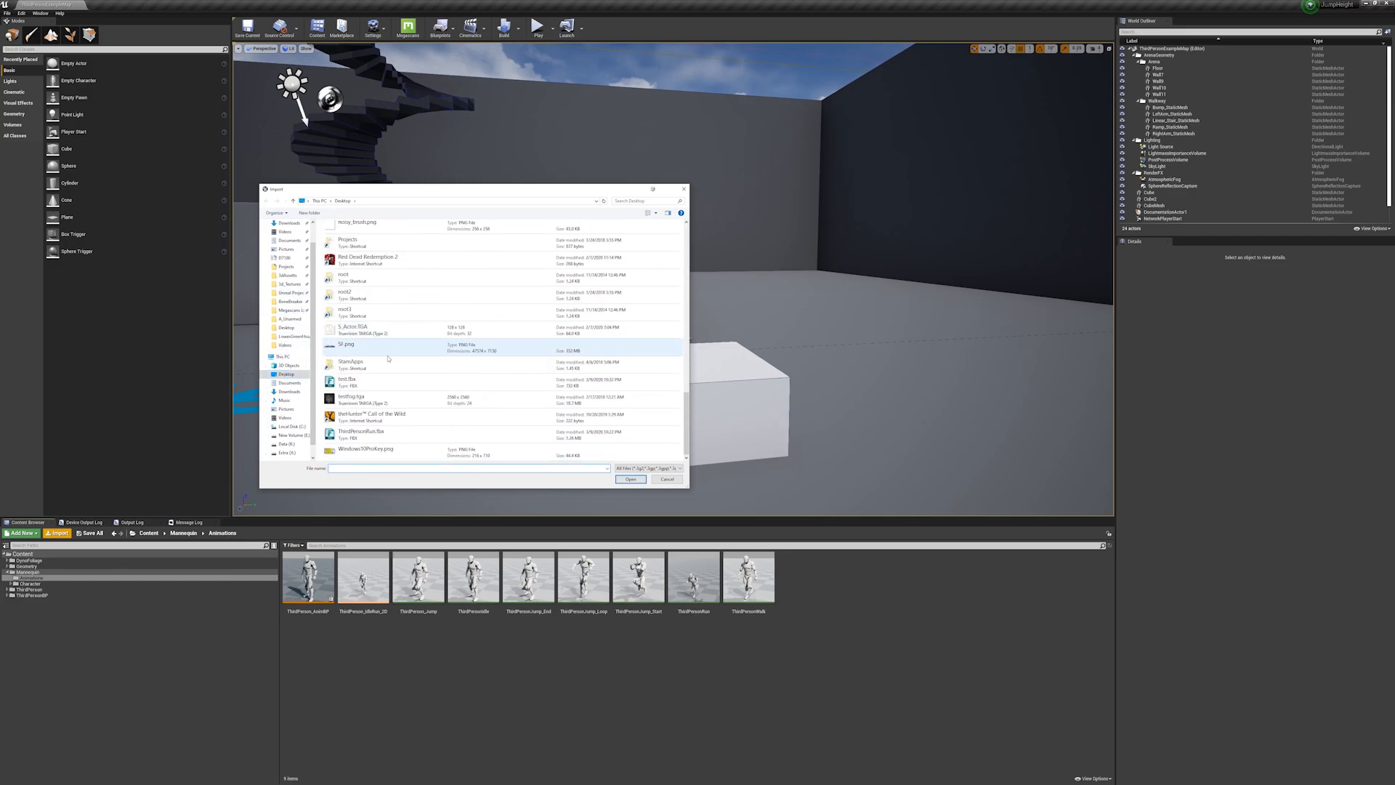
left_click(344, 378)
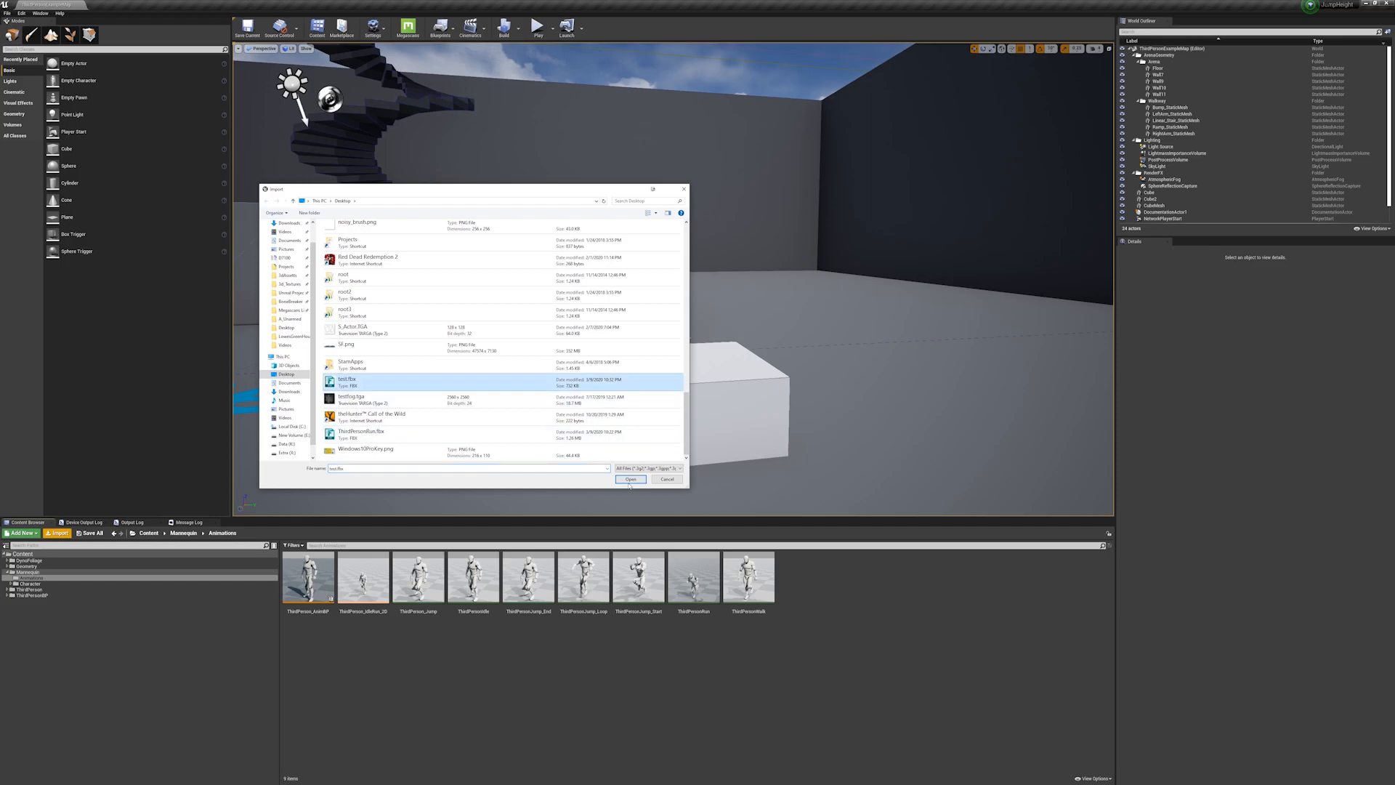
left_click(630, 479)
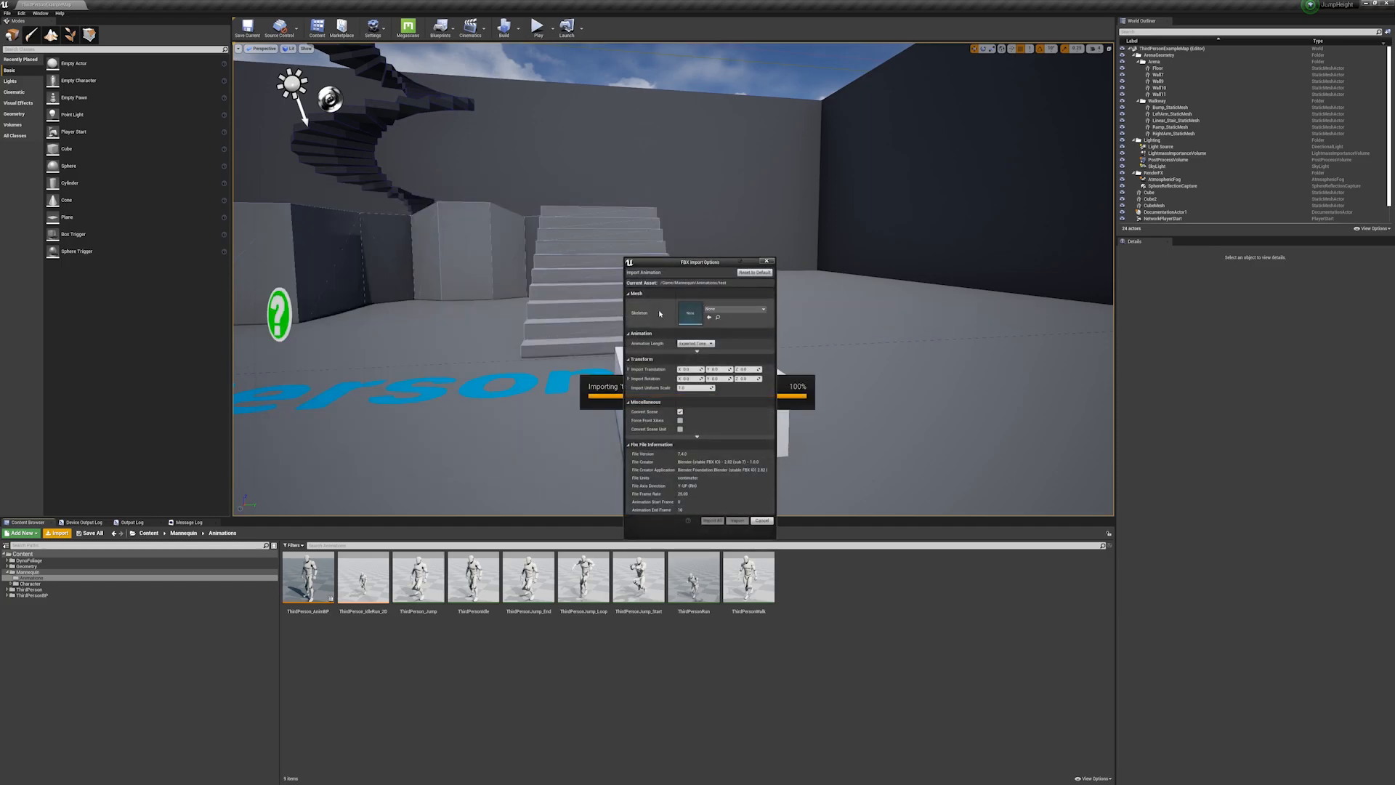
Step: Import the FBX animation using UE4_Mannequin_Skeleton as its skeleton
left_click(735, 309)
scroll(733, 422, "down", 2)
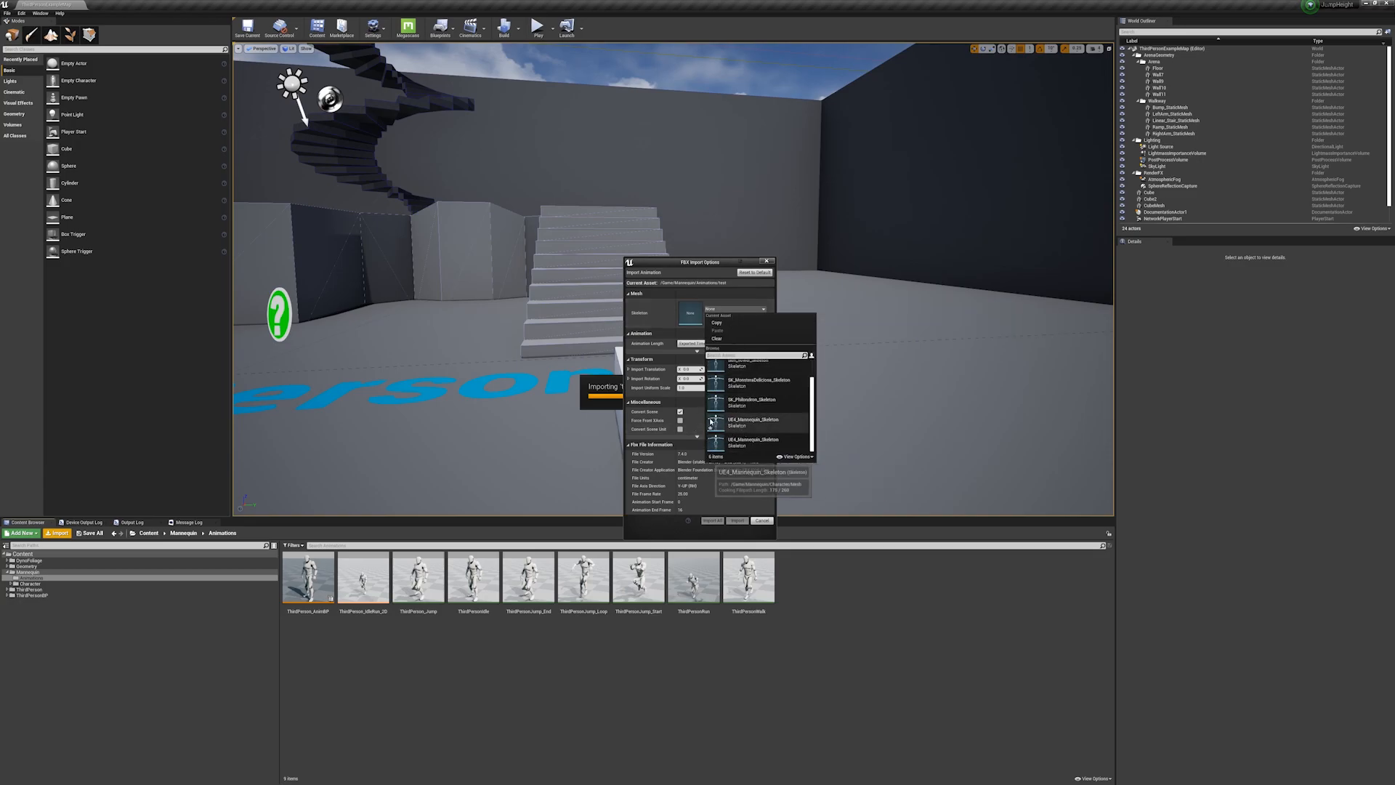
left_click(752, 422)
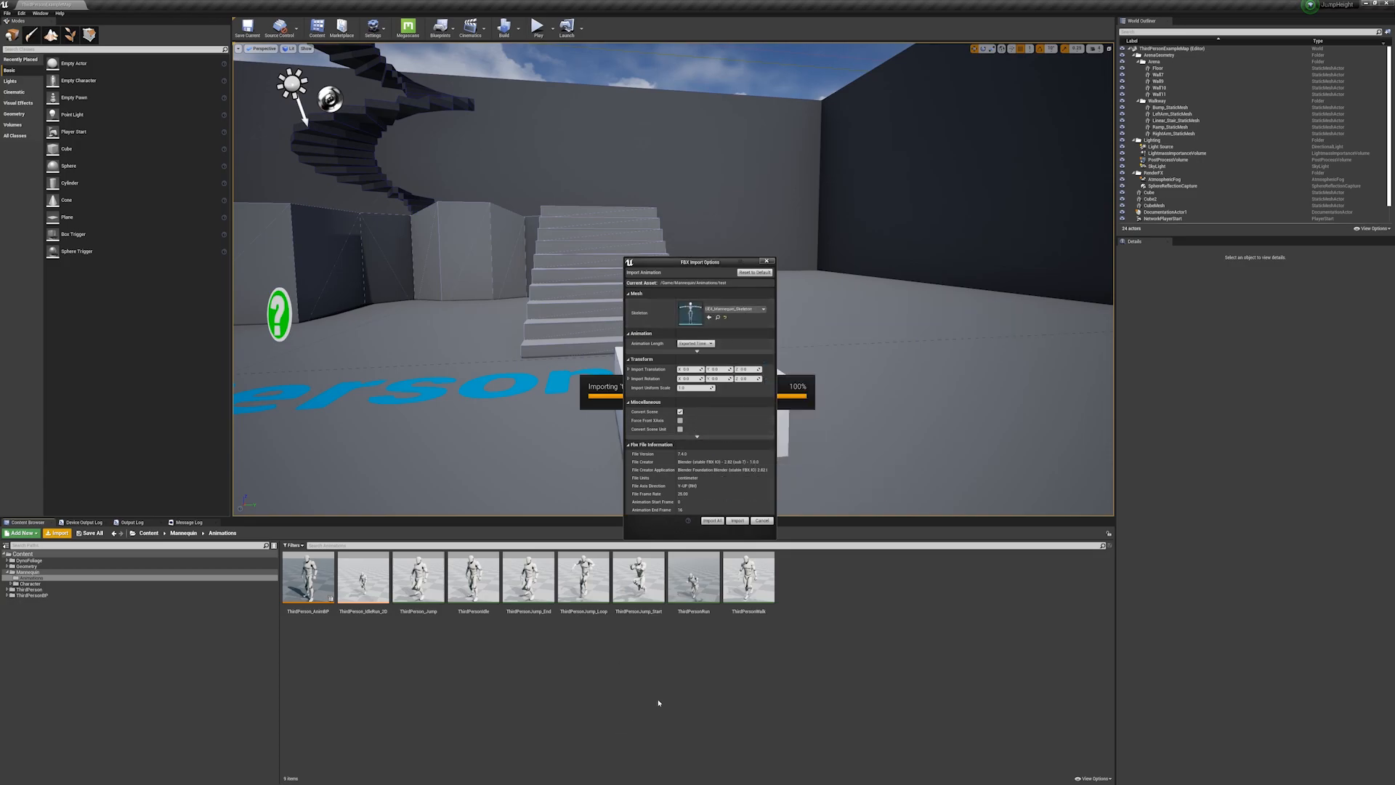
left_click(736, 521)
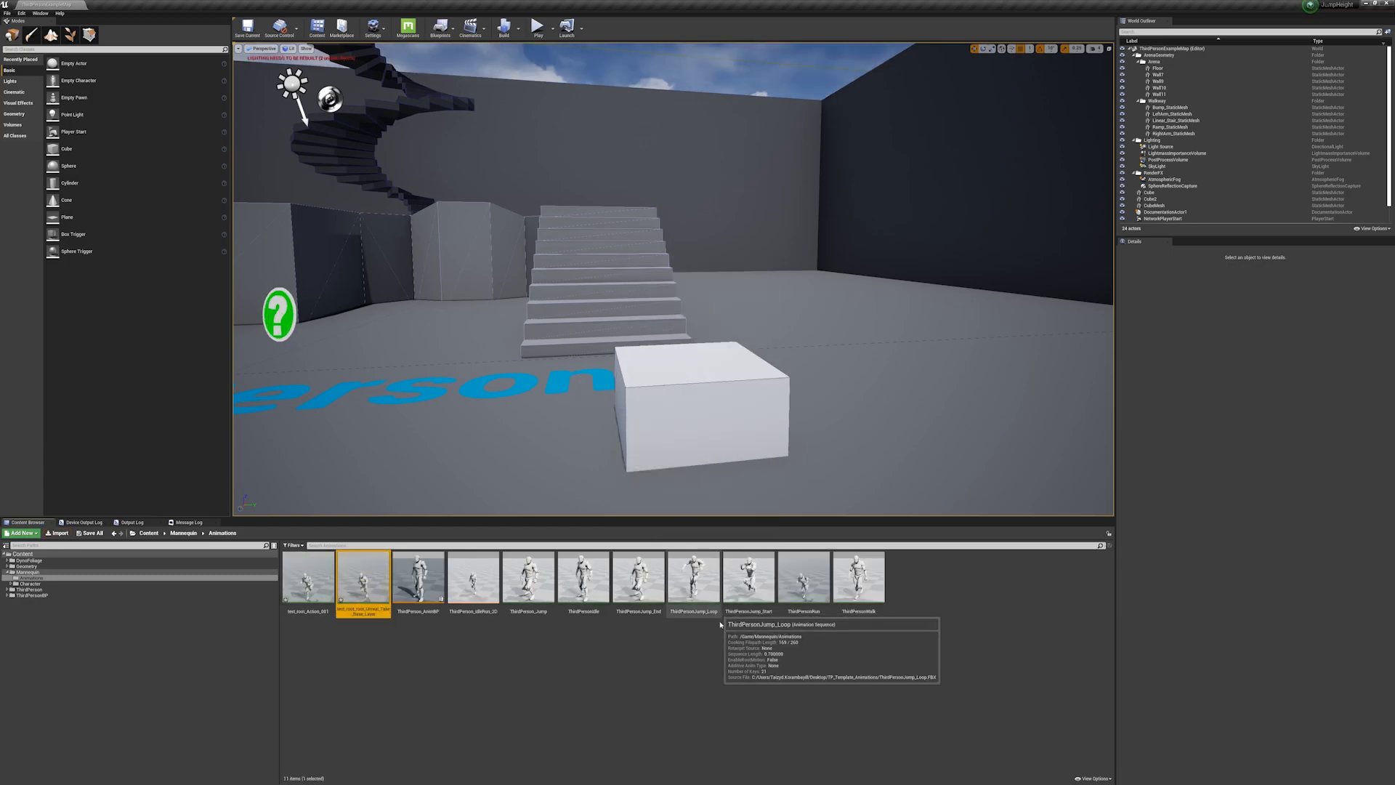
Step: Preview the imported Unreal_Take_Base_Layer animation and force-delete it from the Animations folder
double_click(370, 579)
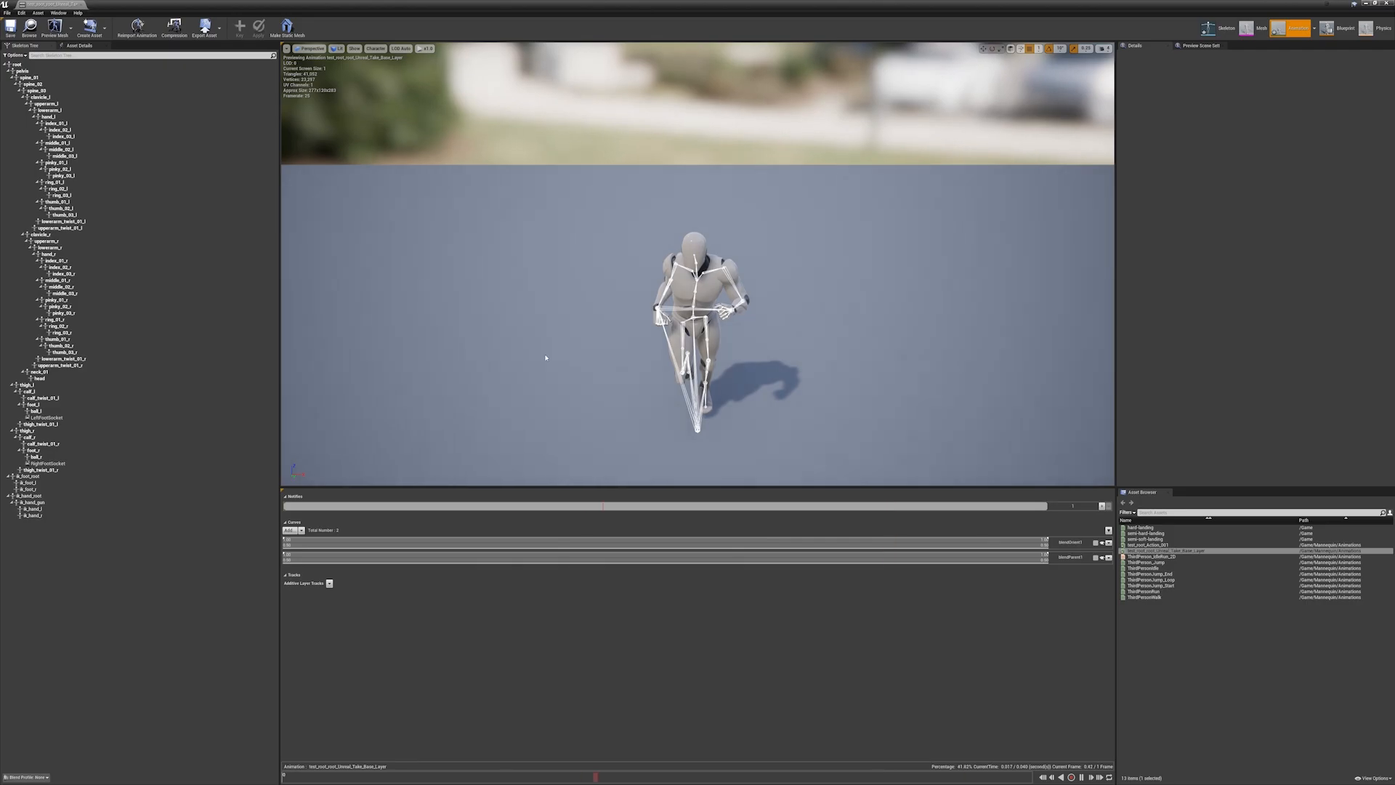
left_click(1387, 3)
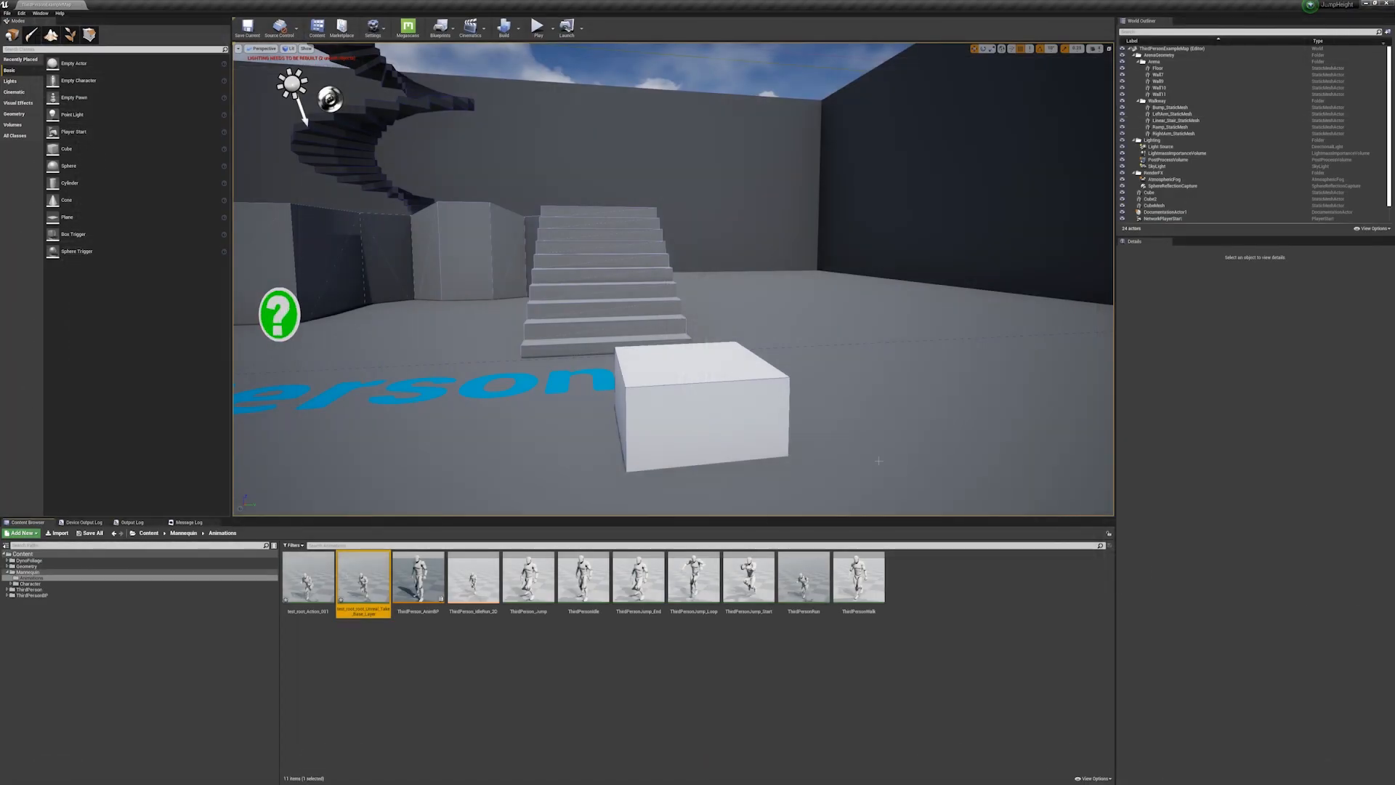
right_click(368, 566)
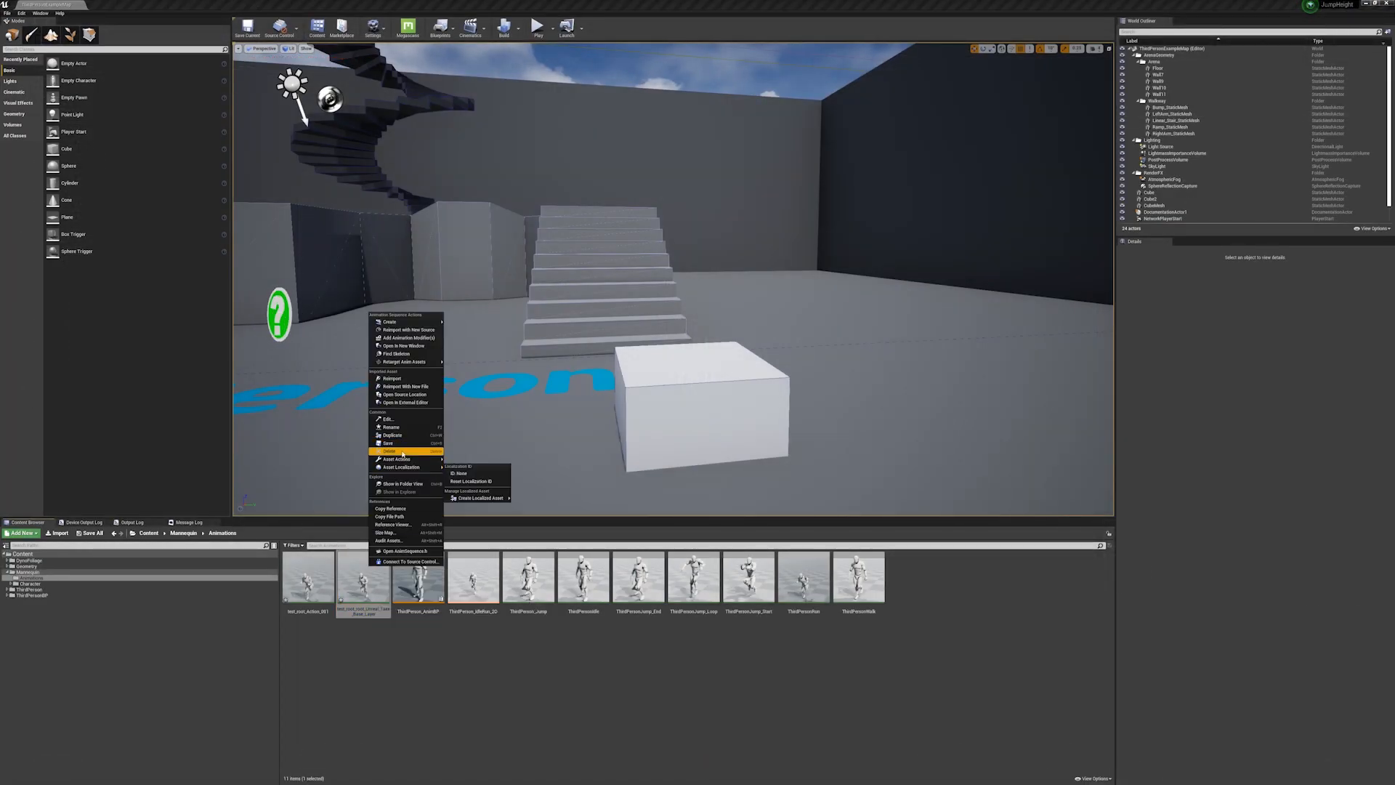
left_click(402, 455)
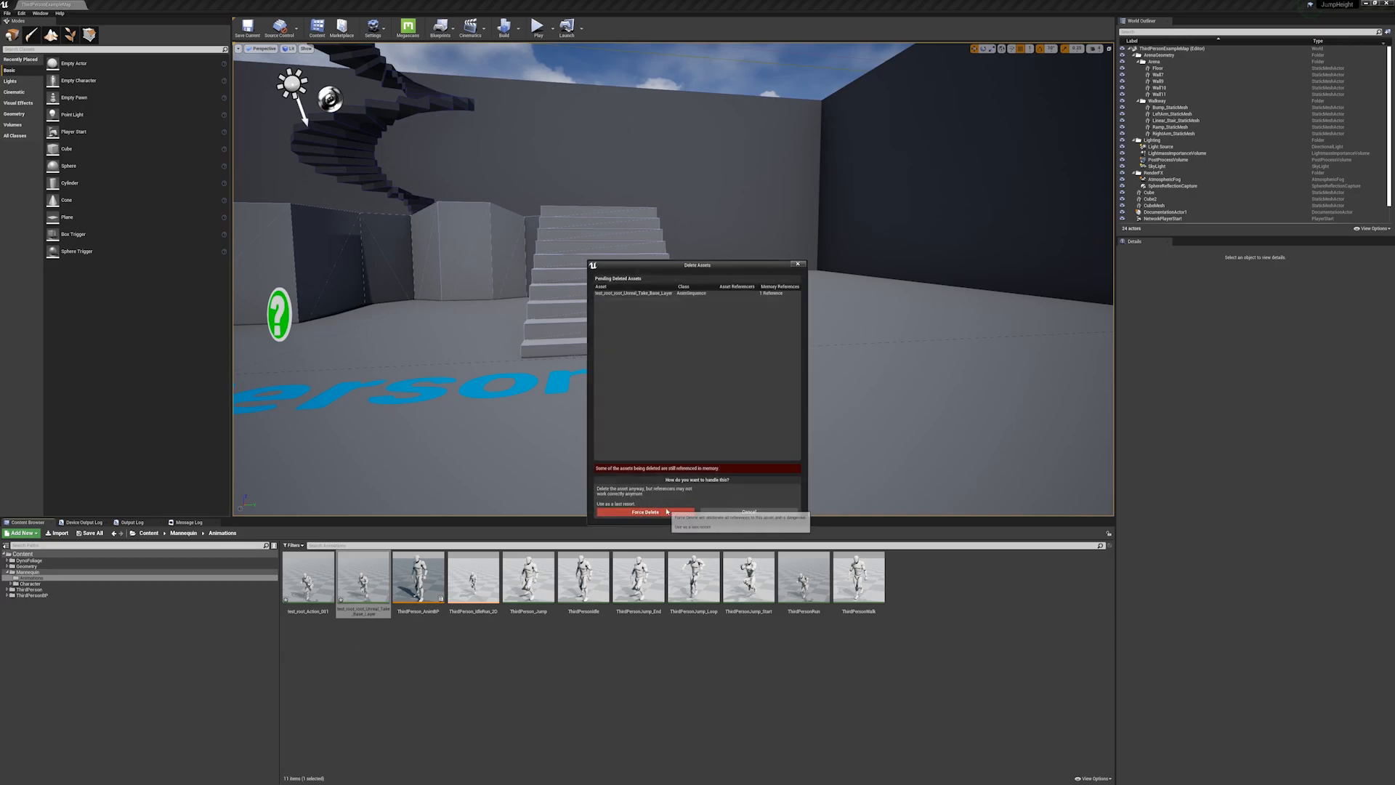
Step: Open the imported test_root_Action_001 animation and show the retargeting options in its skeleton tree
left_click(309, 572)
double_click(309, 572)
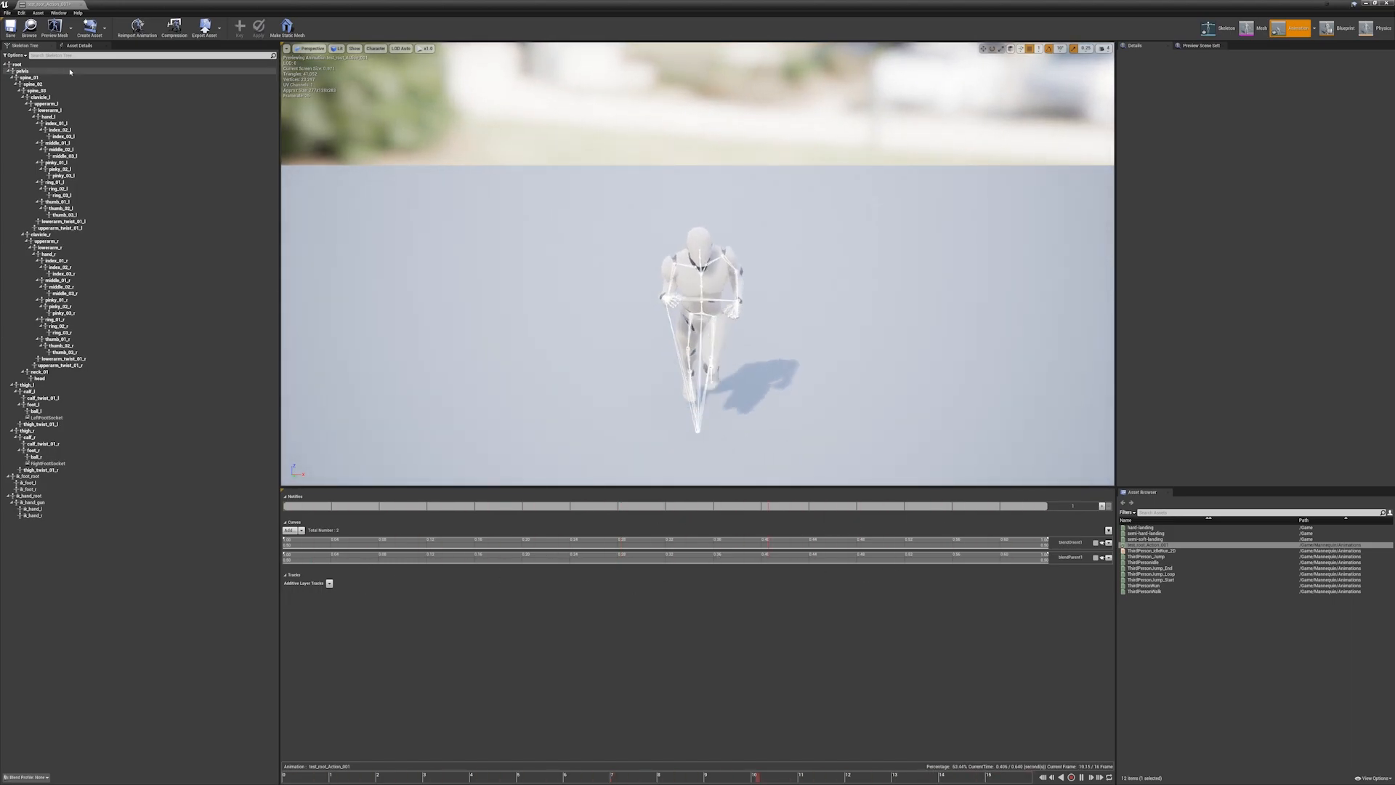
left_click(24, 55)
left_click(44, 73)
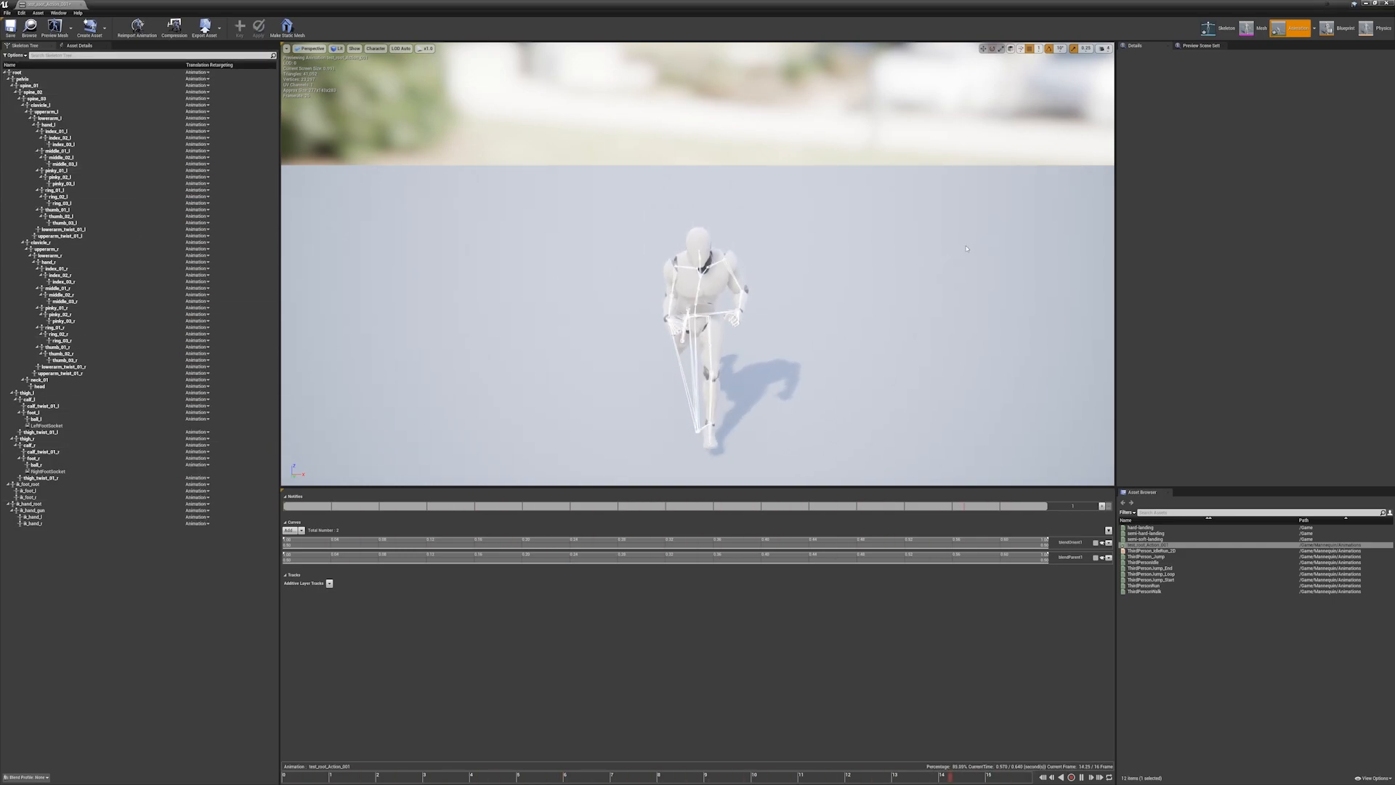
Step: Examine the mannequin's imported run animation up close from an angled view
scroll(667, 304, "up", 3)
right_click_drag(668, 304, 698, 265)
scroll(821, 262, "down", 5)
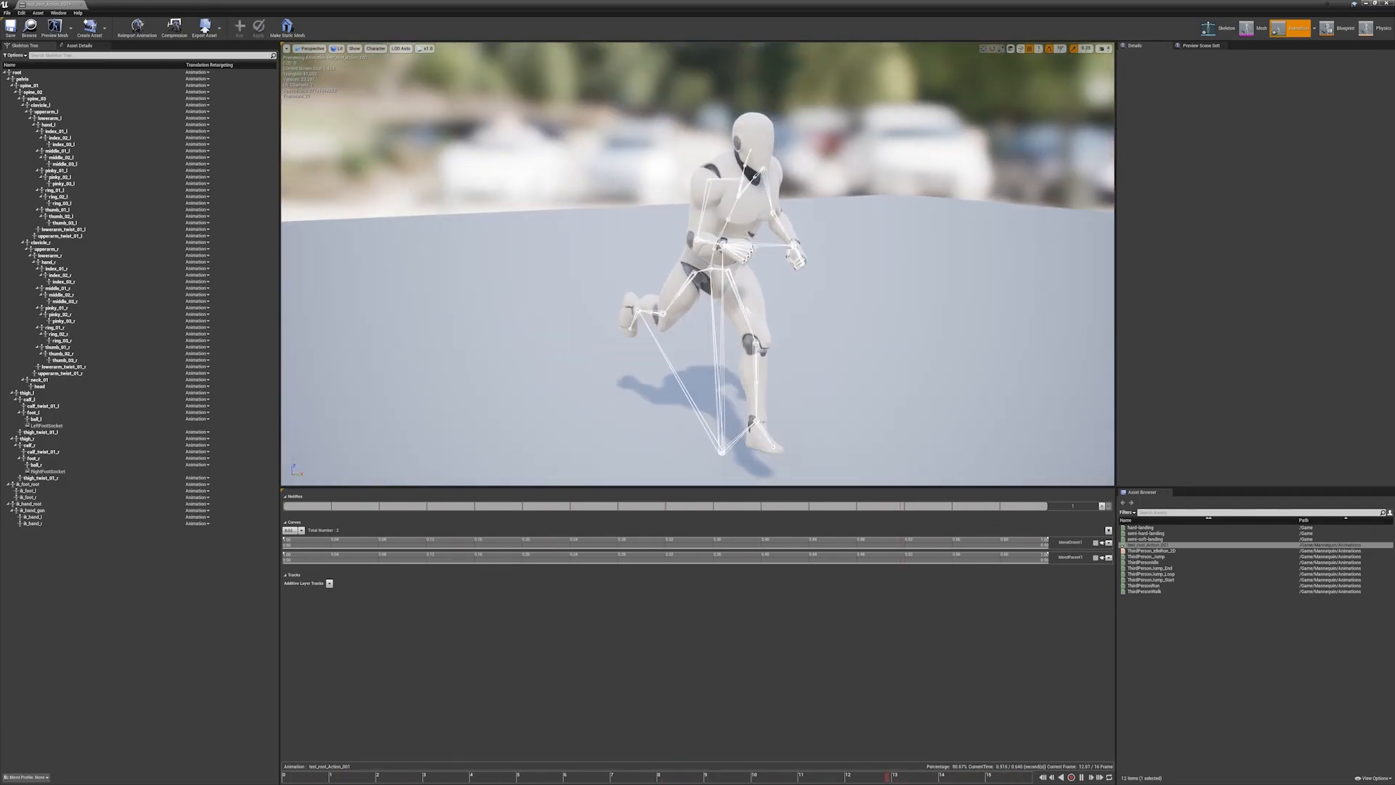
double_click(851, 13)
left_click_drag(850, 13, 624, 1)
left_click(189, 522)
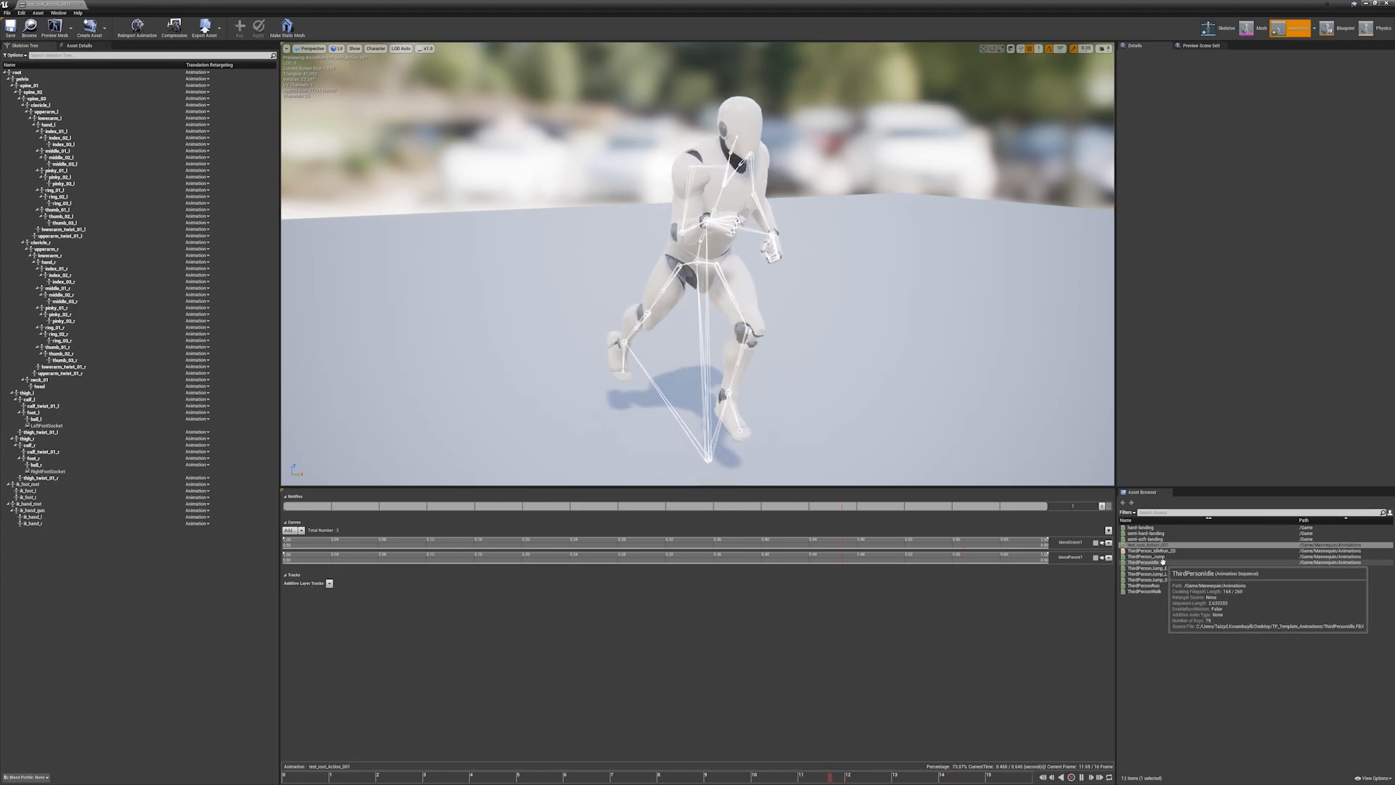
Step: Preview the hard-landing animation, open ThirdPersonJump_End and pause its playback
left_click(1163, 580)
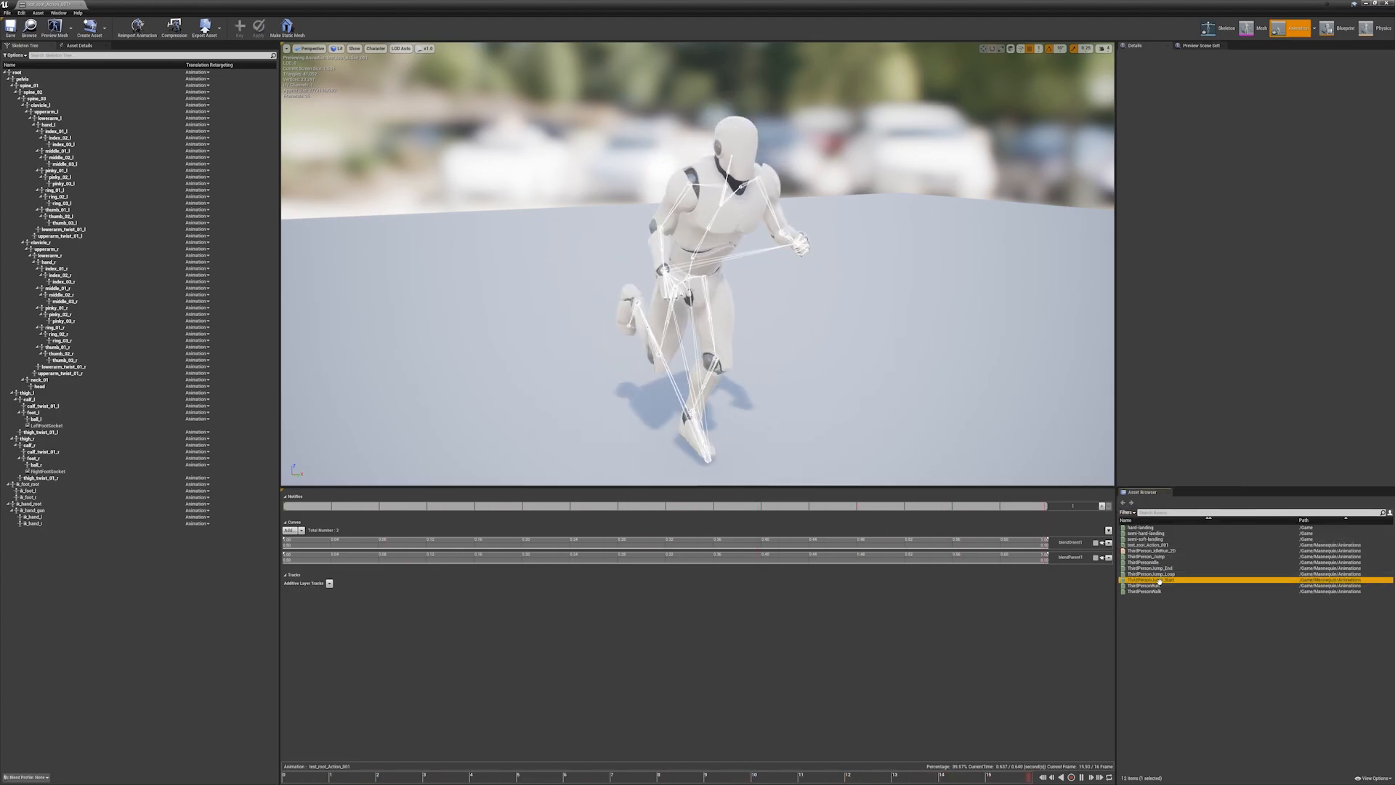
left_click(1147, 528)
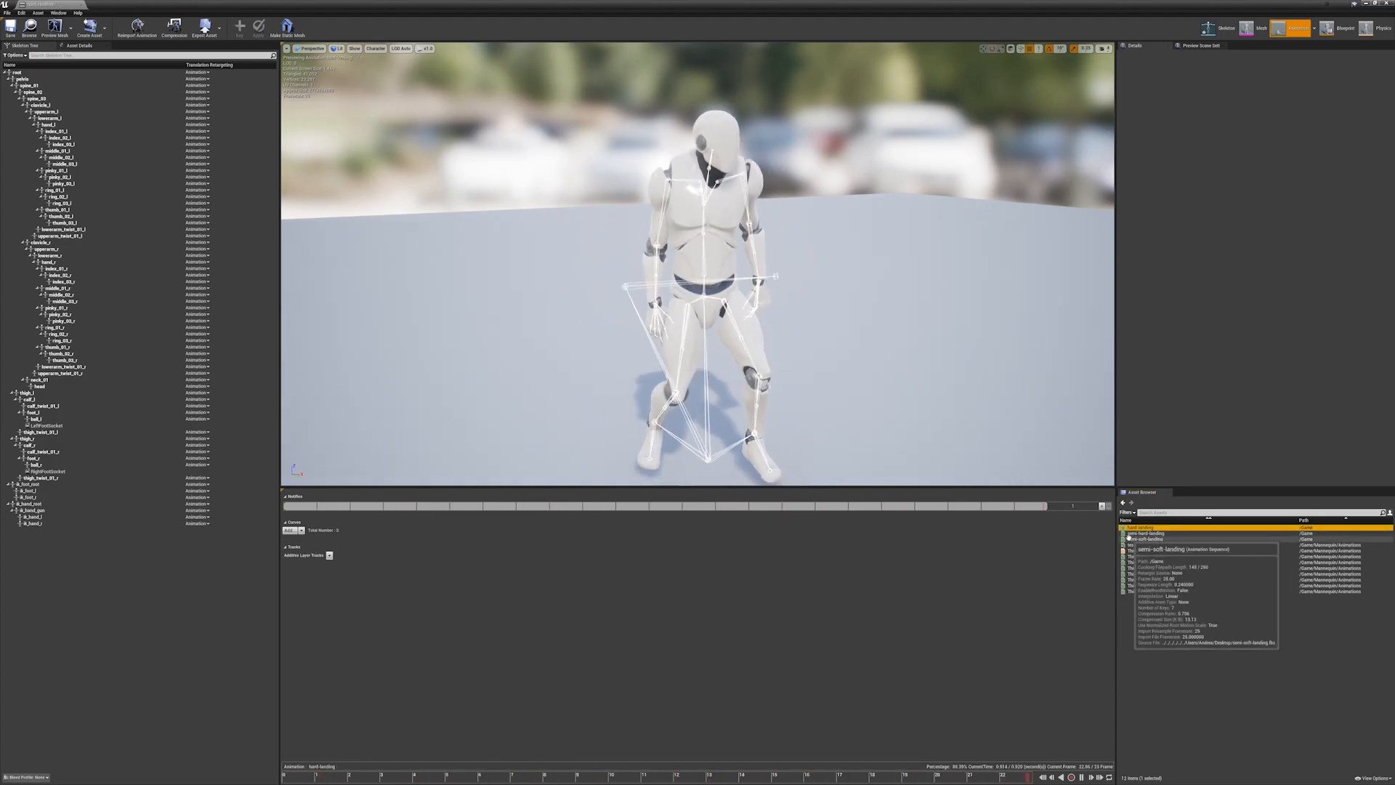
left_click(1162, 580)
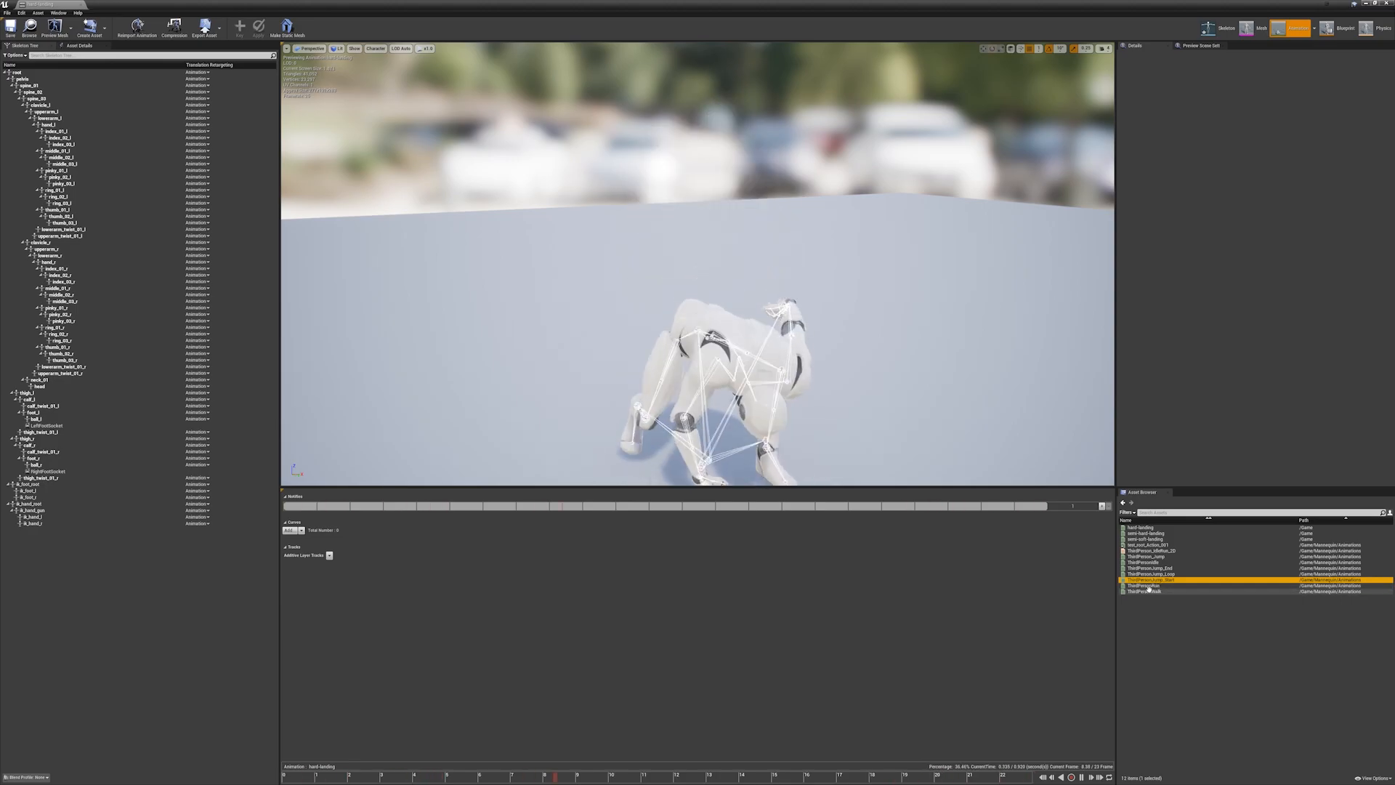
left_click(1162, 569)
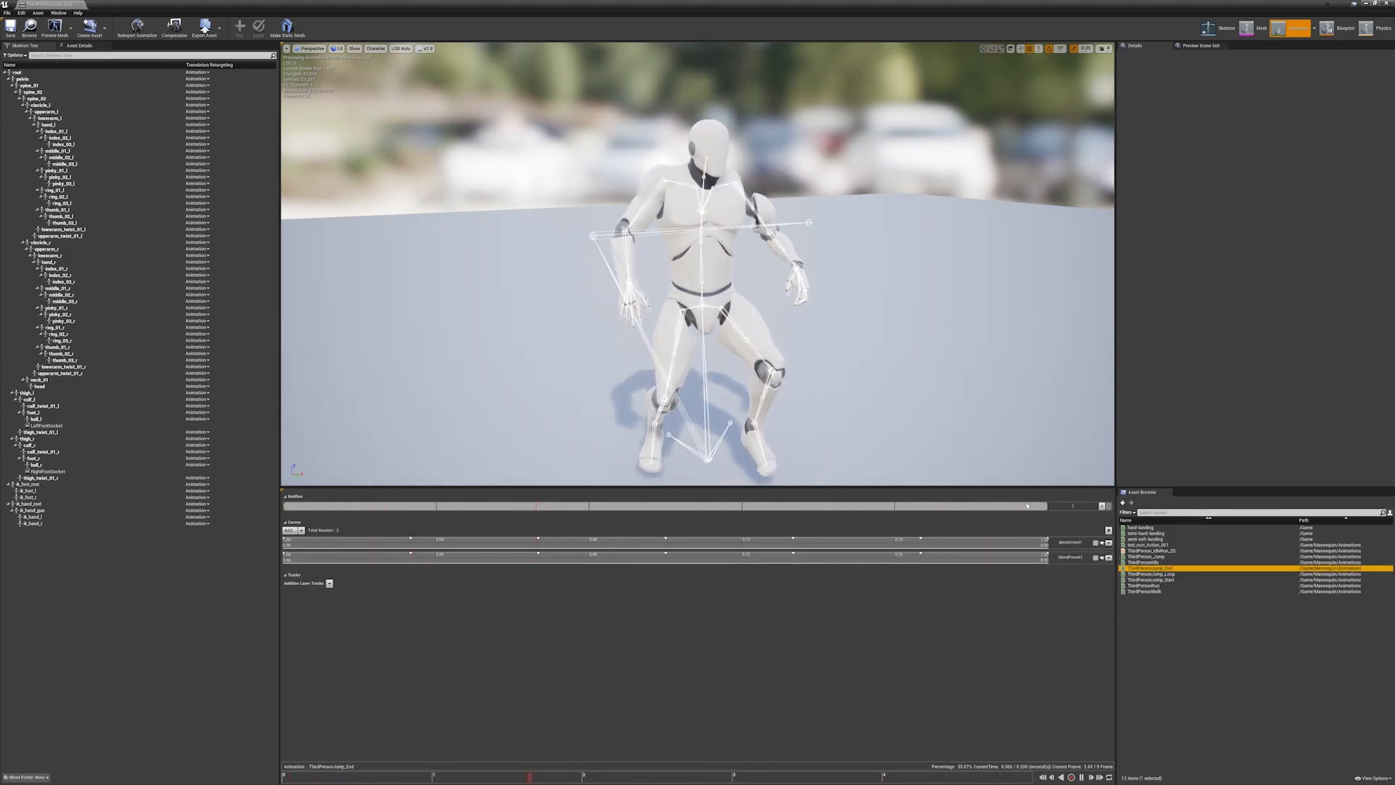
left_click(1081, 778)
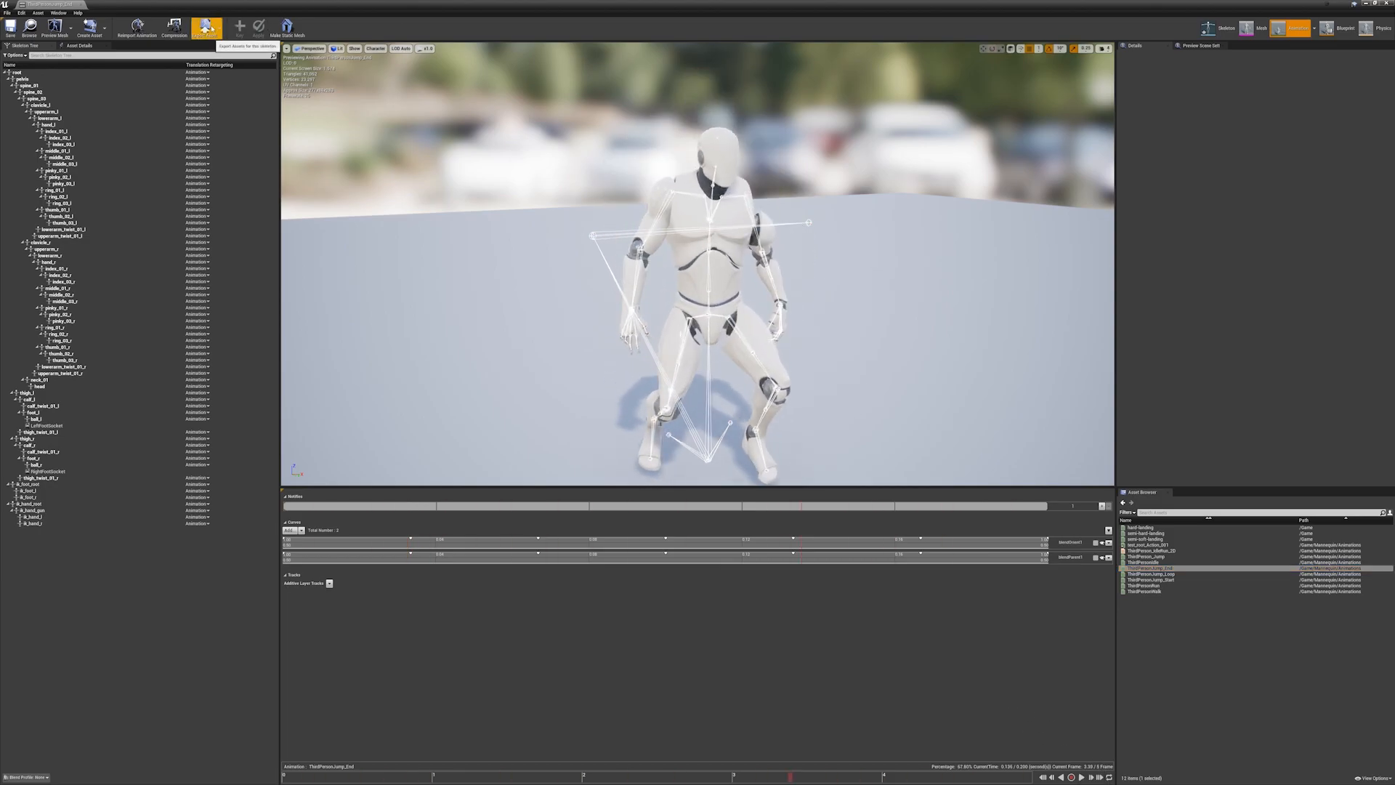
Step: Export the ThirdPersonJump_End animation to the Desktop as an FBX with Export Preview Mesh enabled
left_click(213, 49)
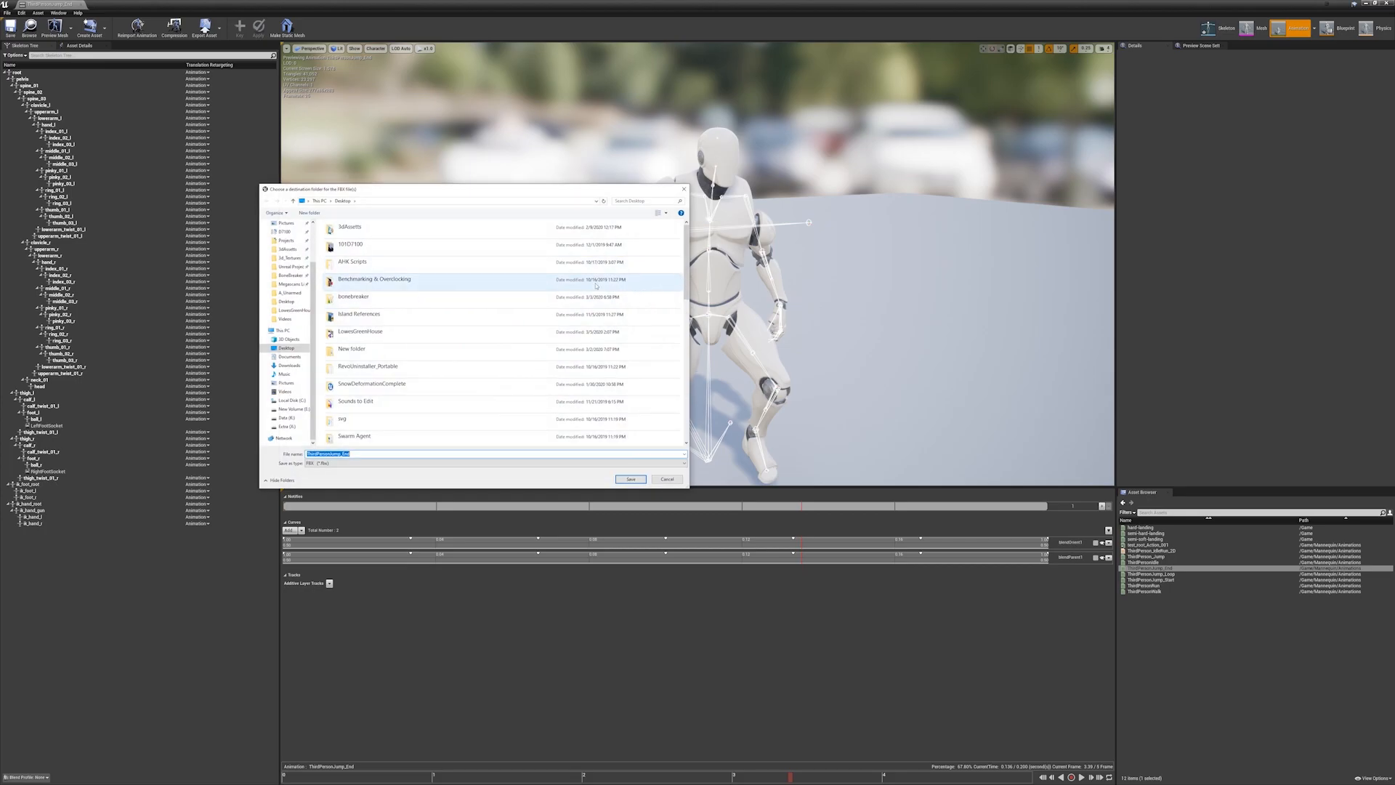
left_click(631, 479)
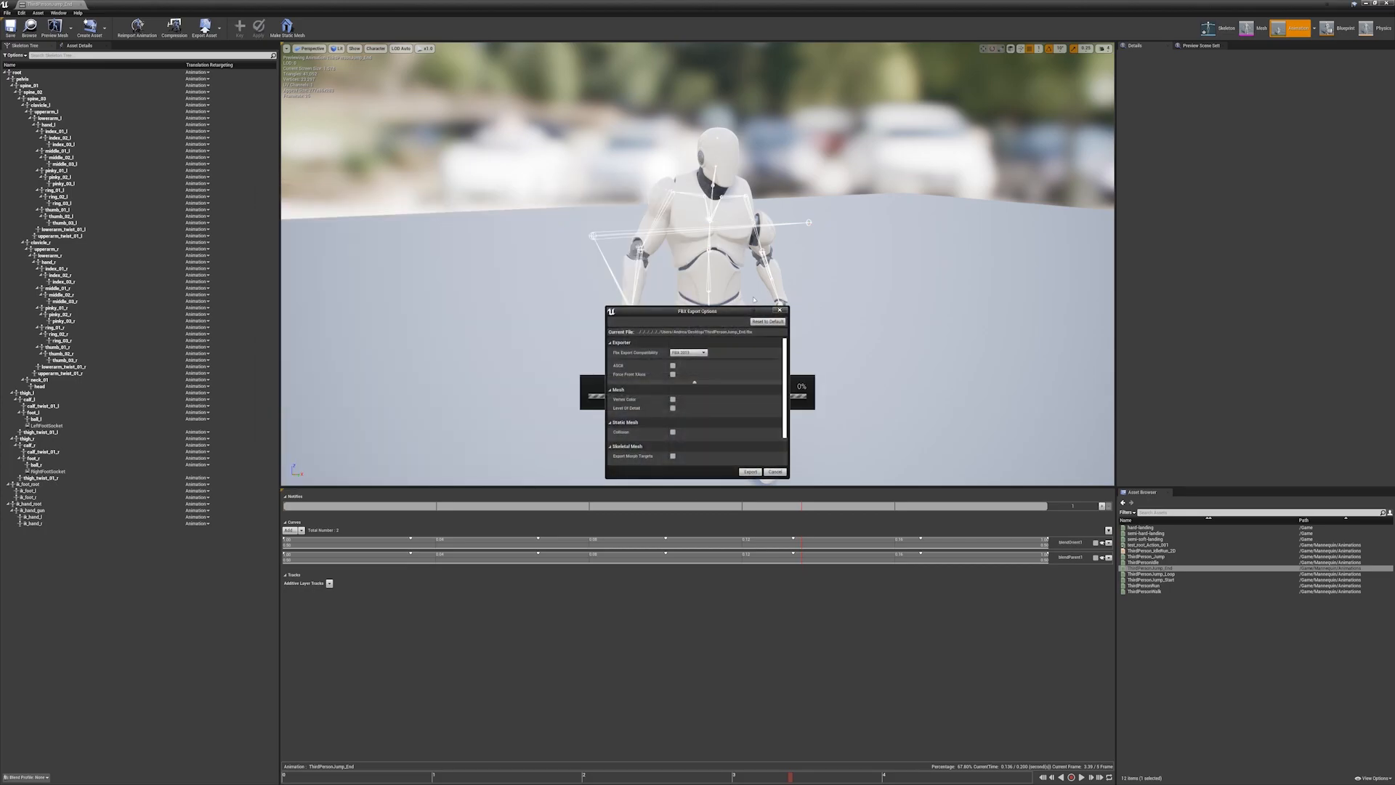
scroll(710, 451, "down", 2)
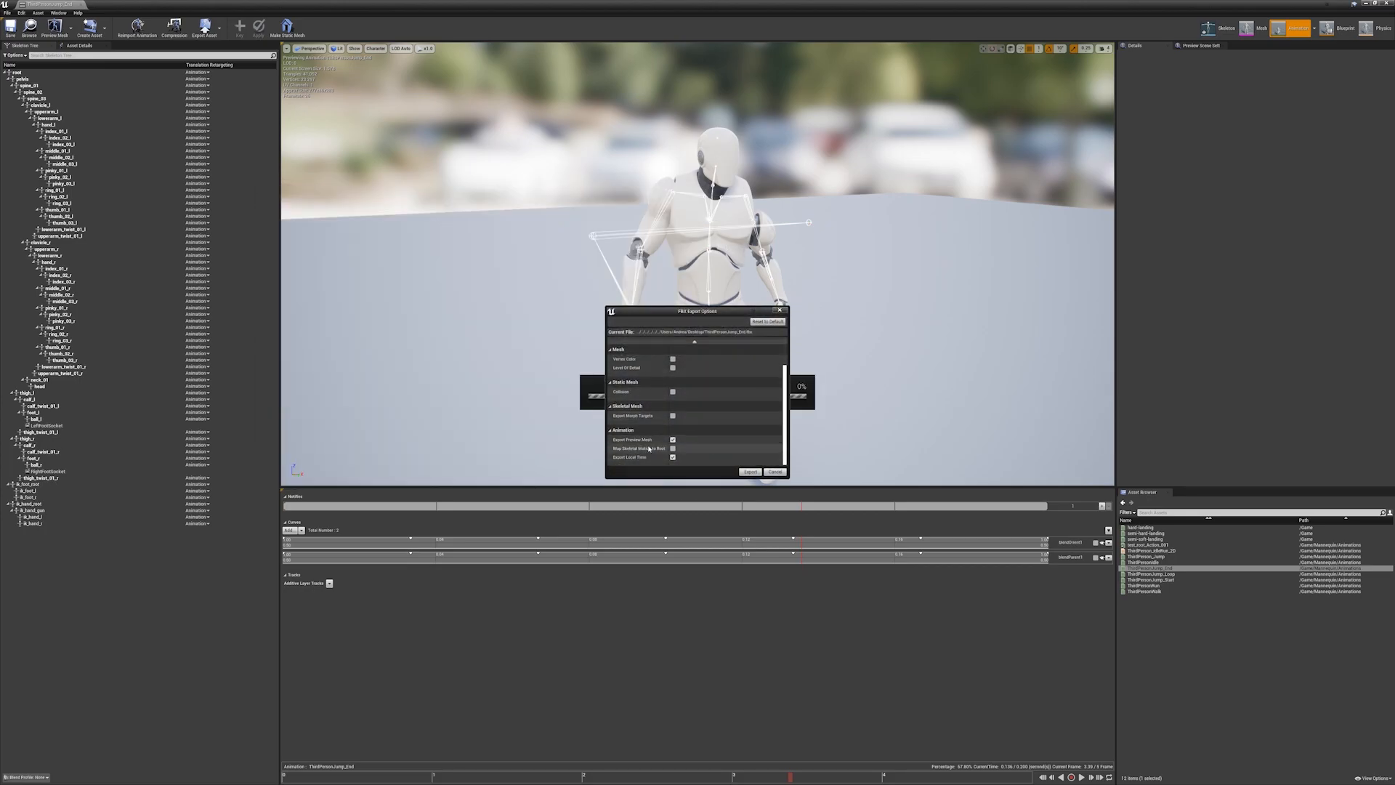
left_click(753, 471)
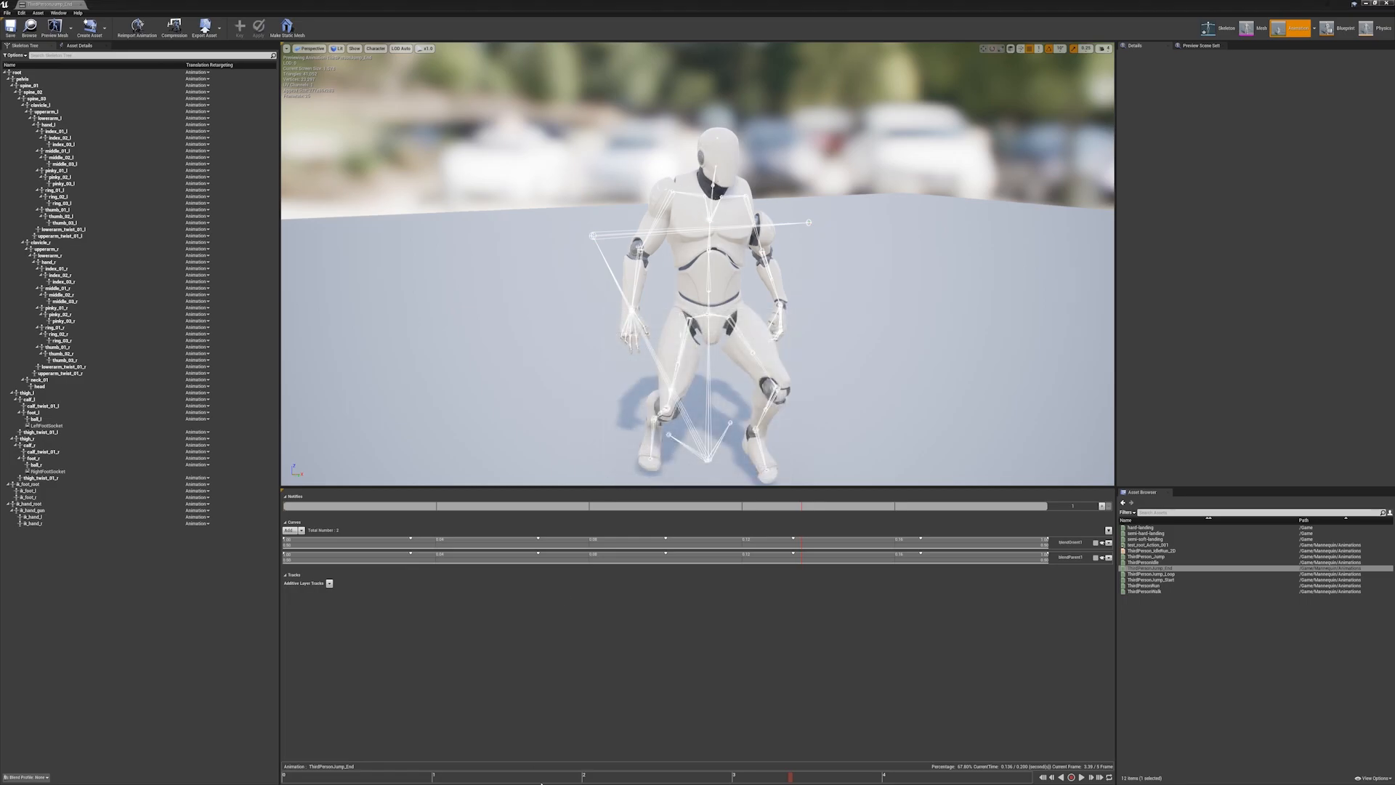
Step: Switch to Blender and start a new file without saving the current rig scene
key("super")
left_click(437, 777)
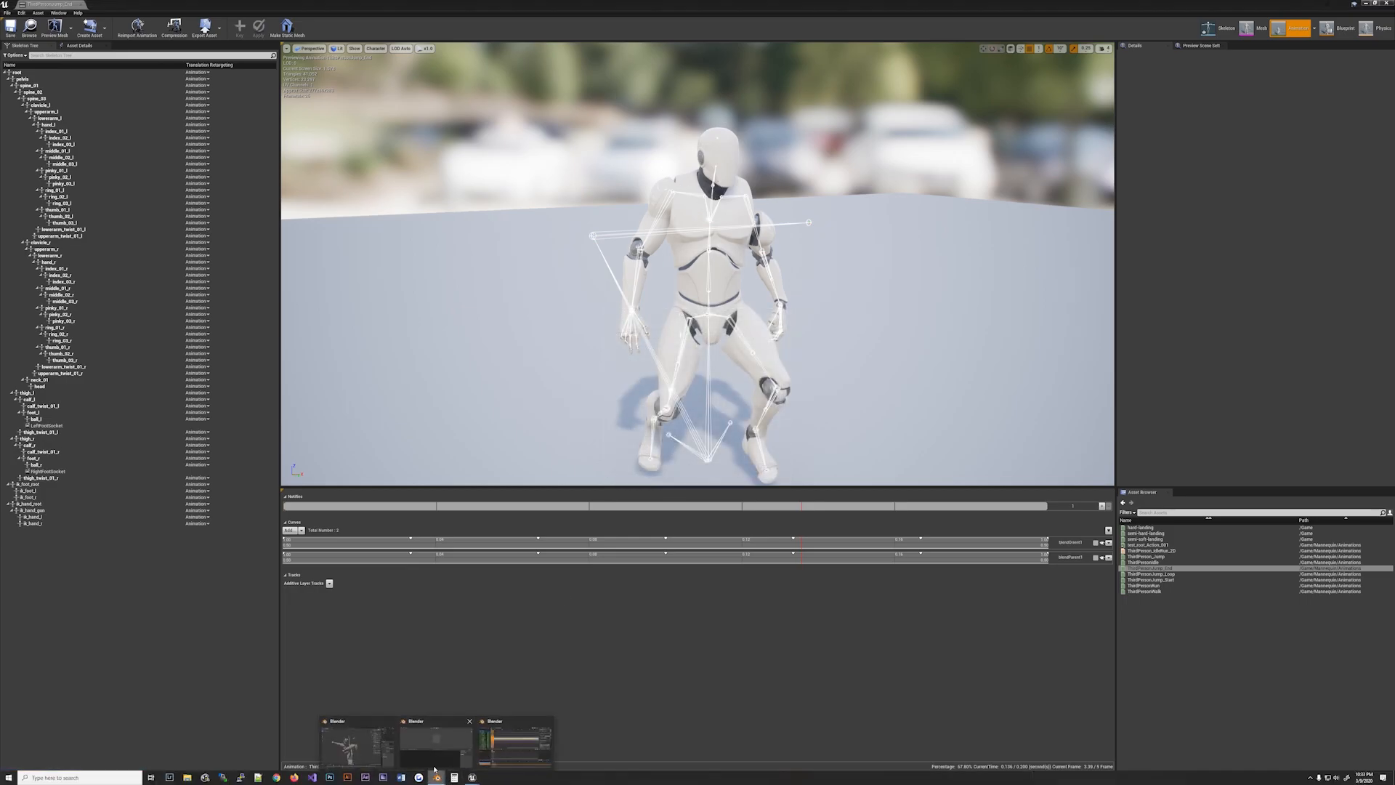
left_click(436, 745)
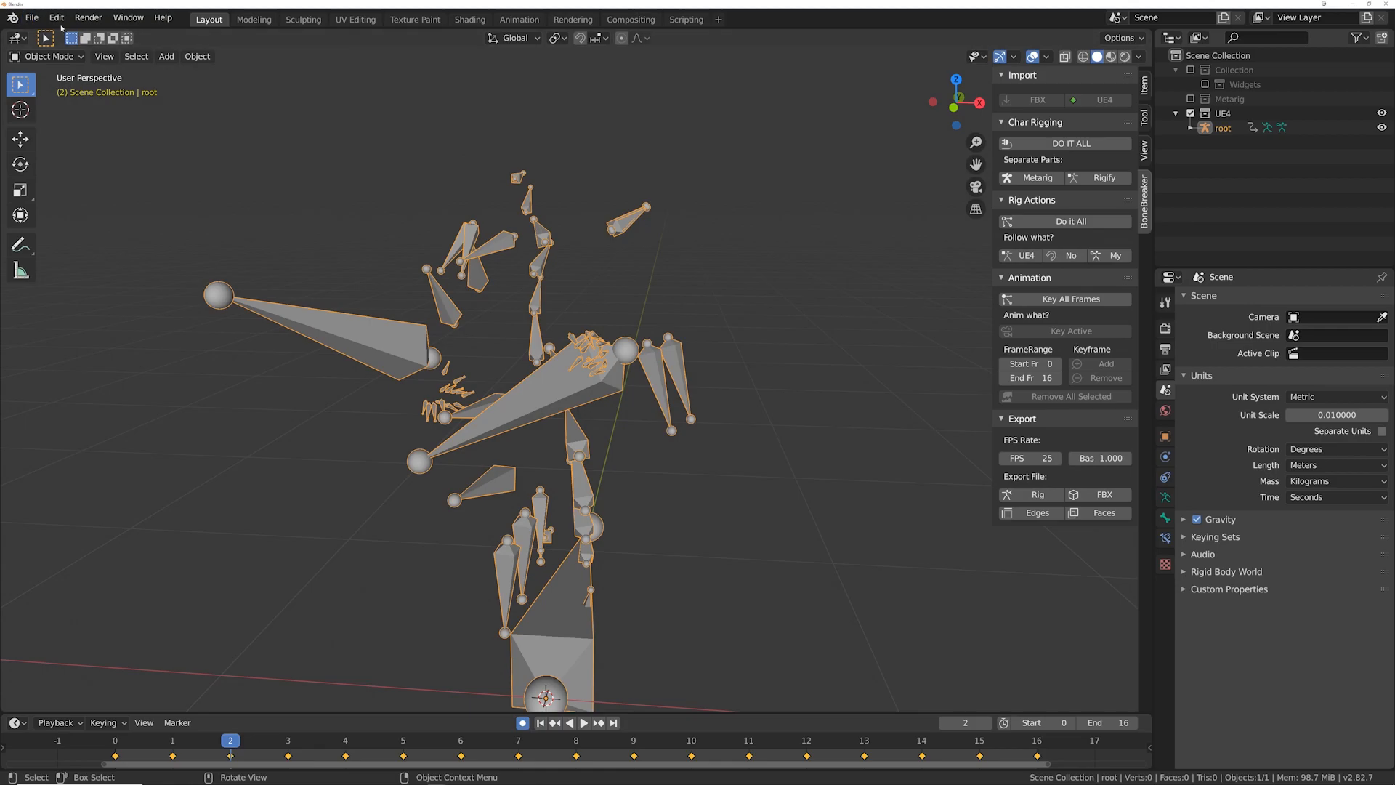
left_click(32, 17)
mouse_move(58, 42)
left_click(199, 36)
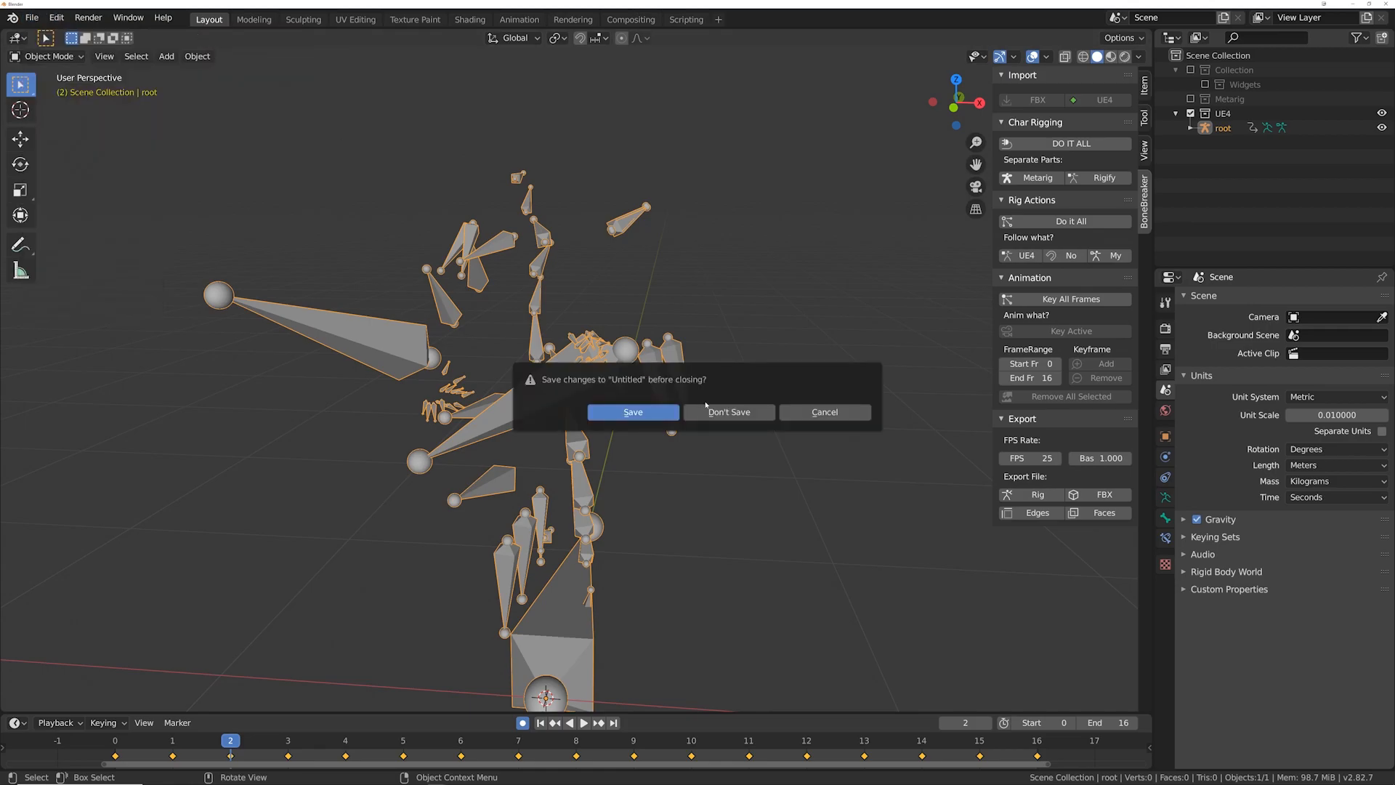
left_click(729, 412)
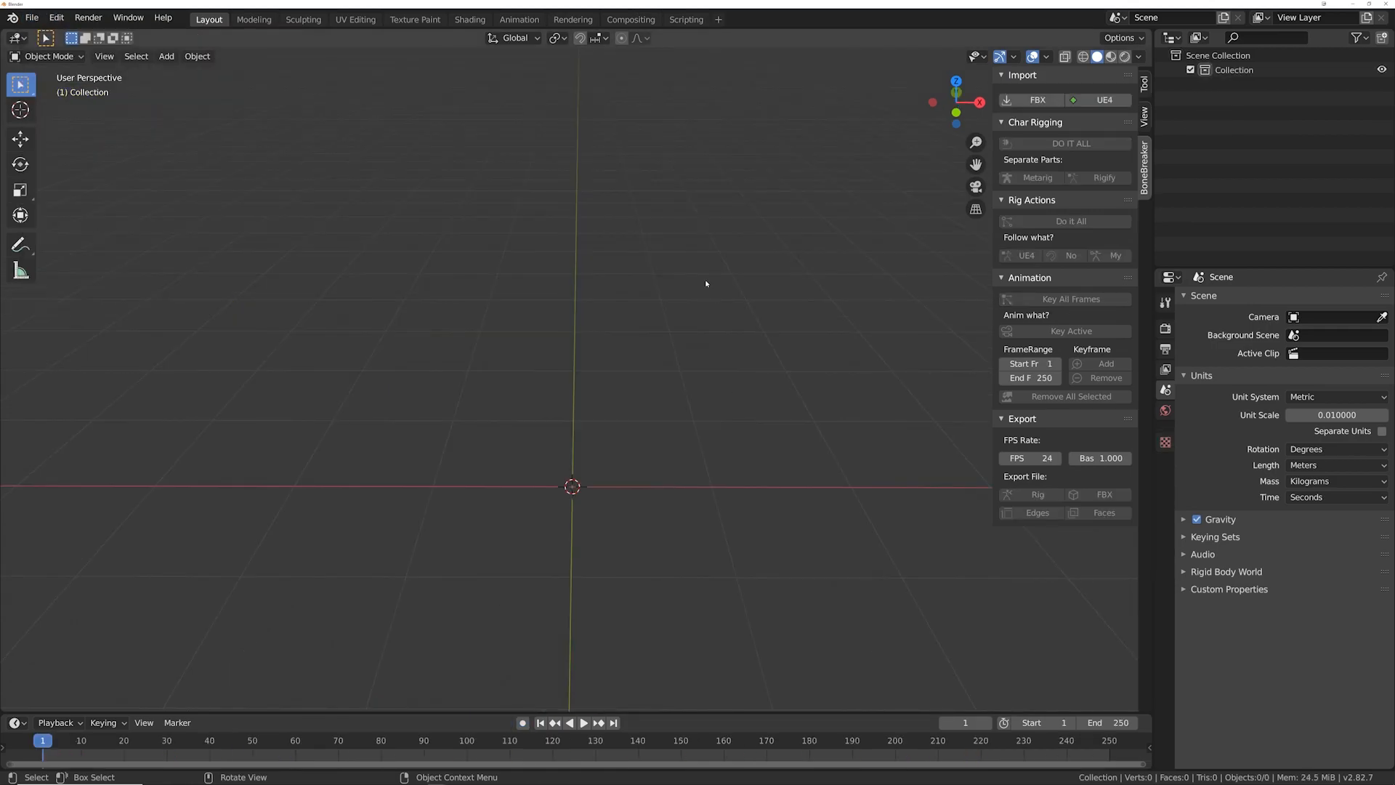
Step: Import ThirdPersonJump_End.fbx from the Desktop using the plain FBX importer with its default options
left_click(1046, 100)
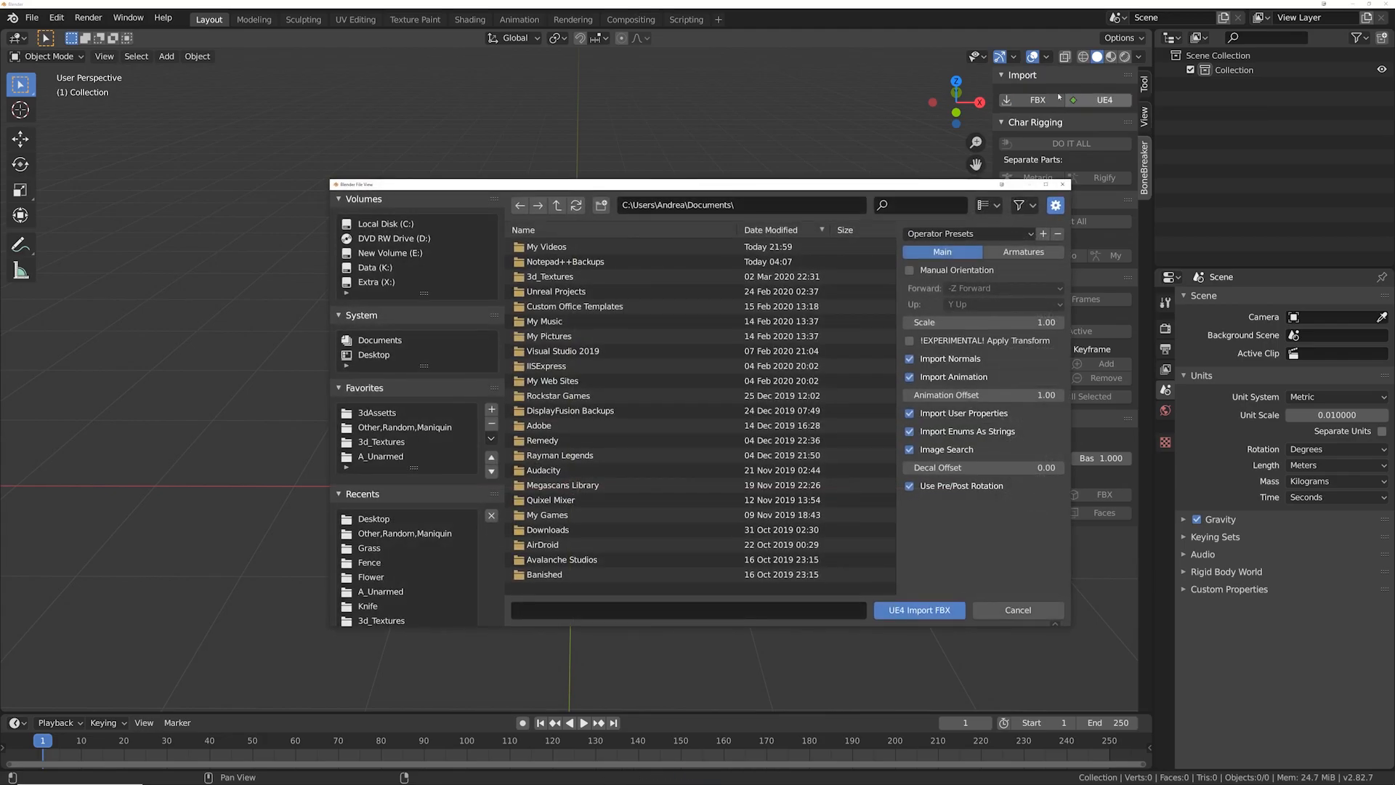
left_click(1017, 610)
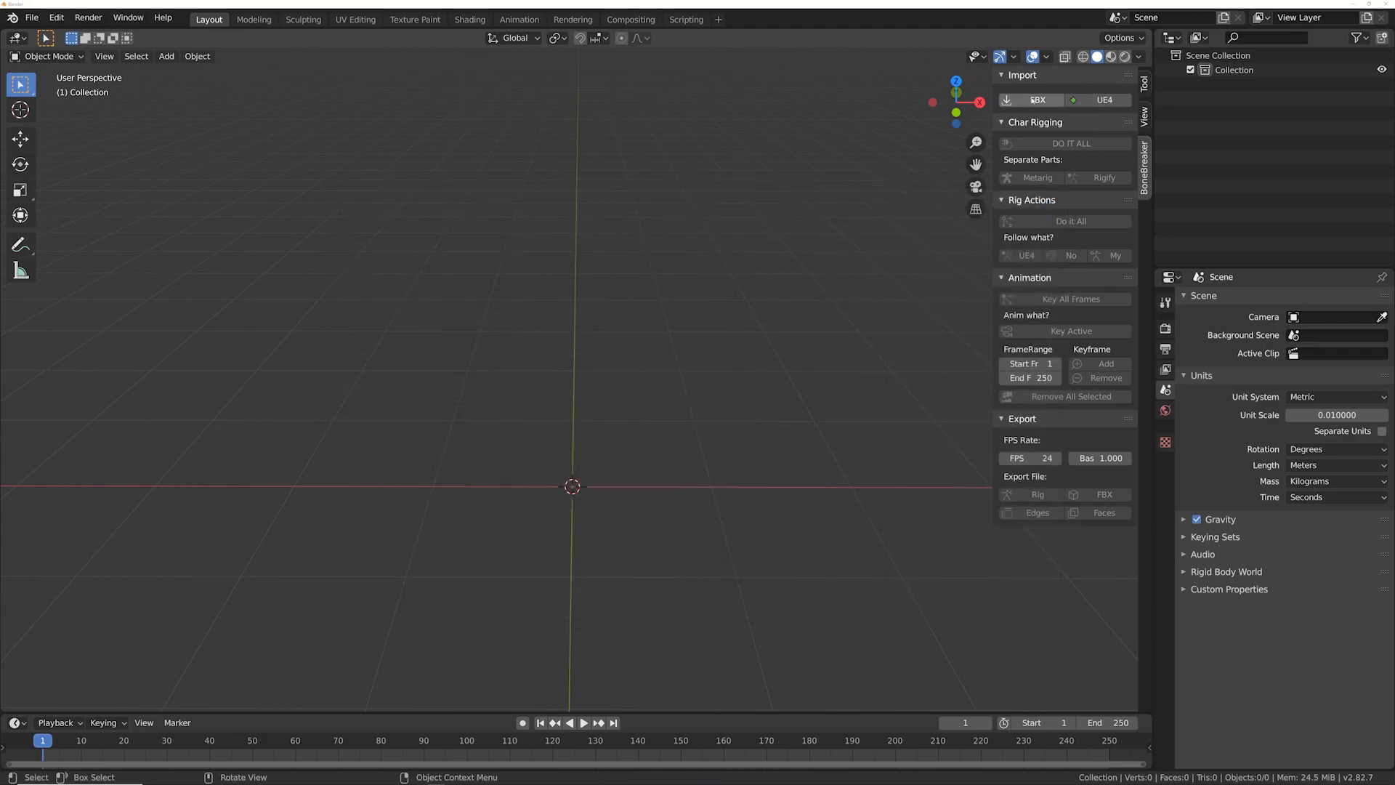
left_click(1038, 100)
left_click(374, 354)
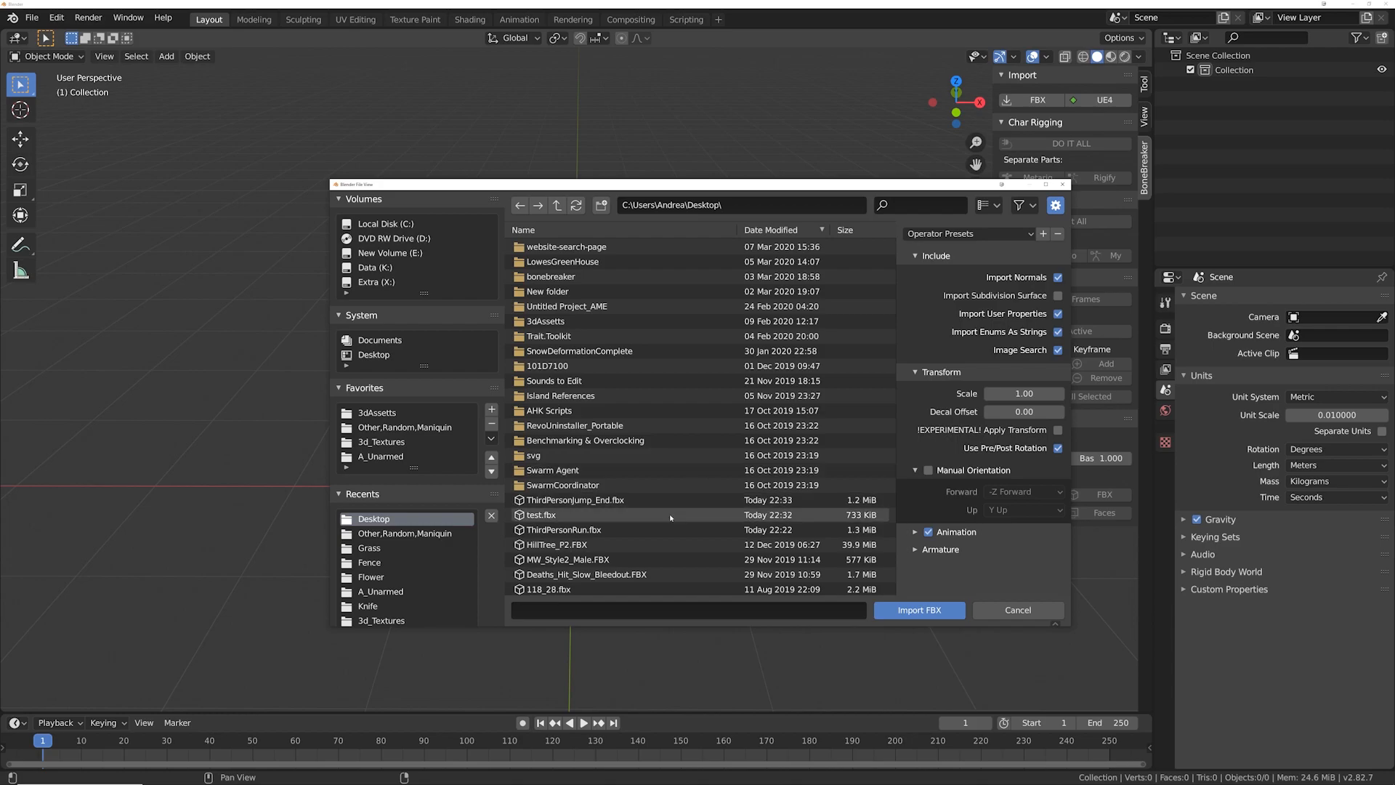
left_click(581, 500)
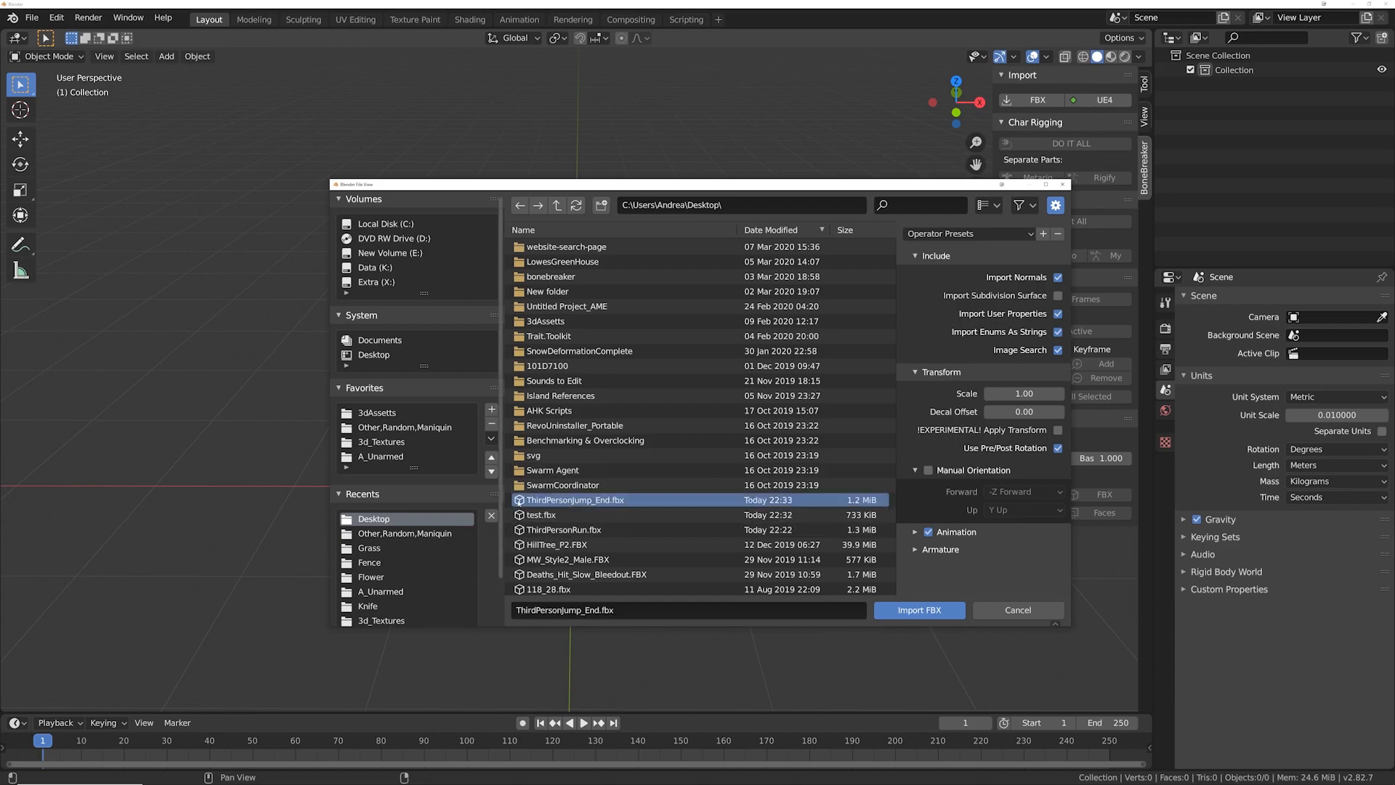
left_click(922, 613)
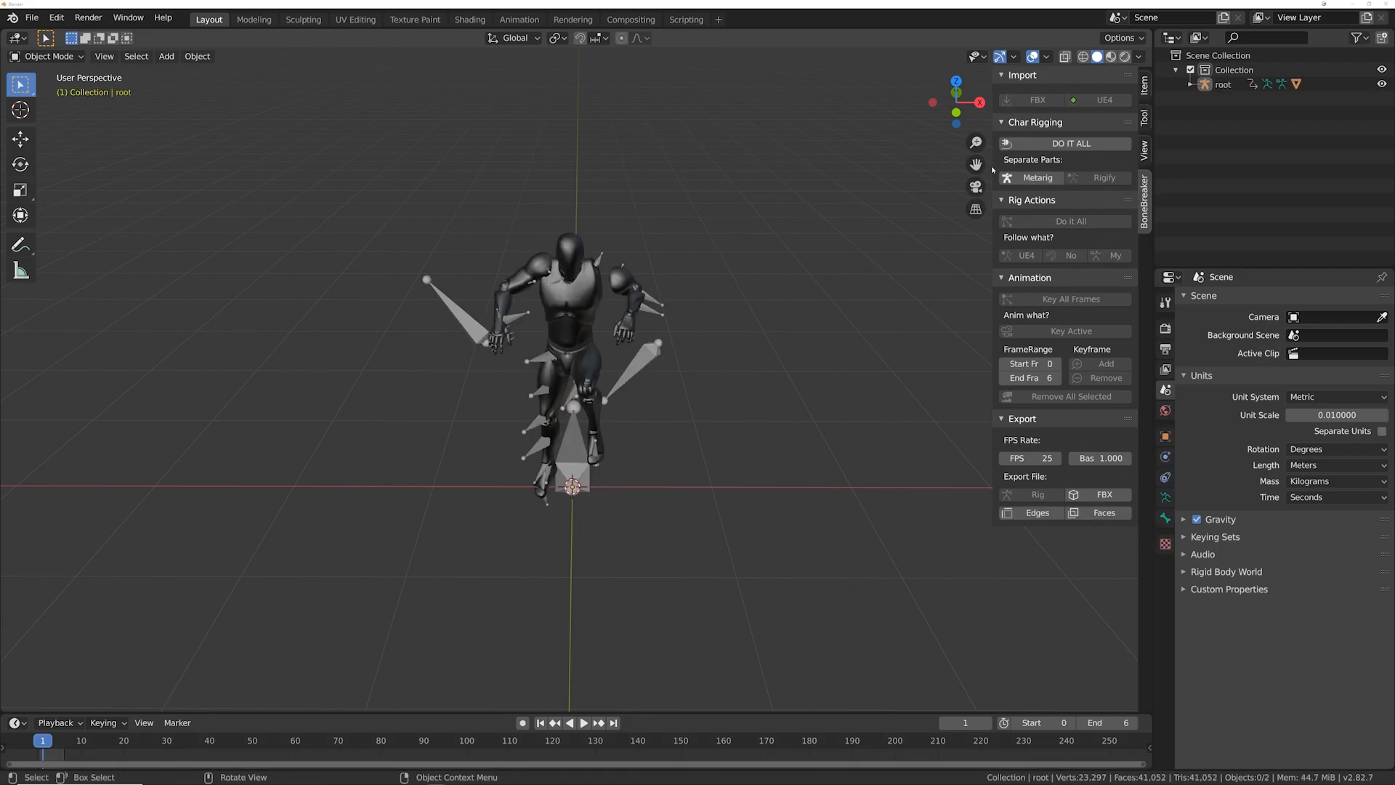
Step: Generate the complete control rig for the imported mannequin with BoneBreaker and inspect its landing pose from several angles
left_click(1061, 144)
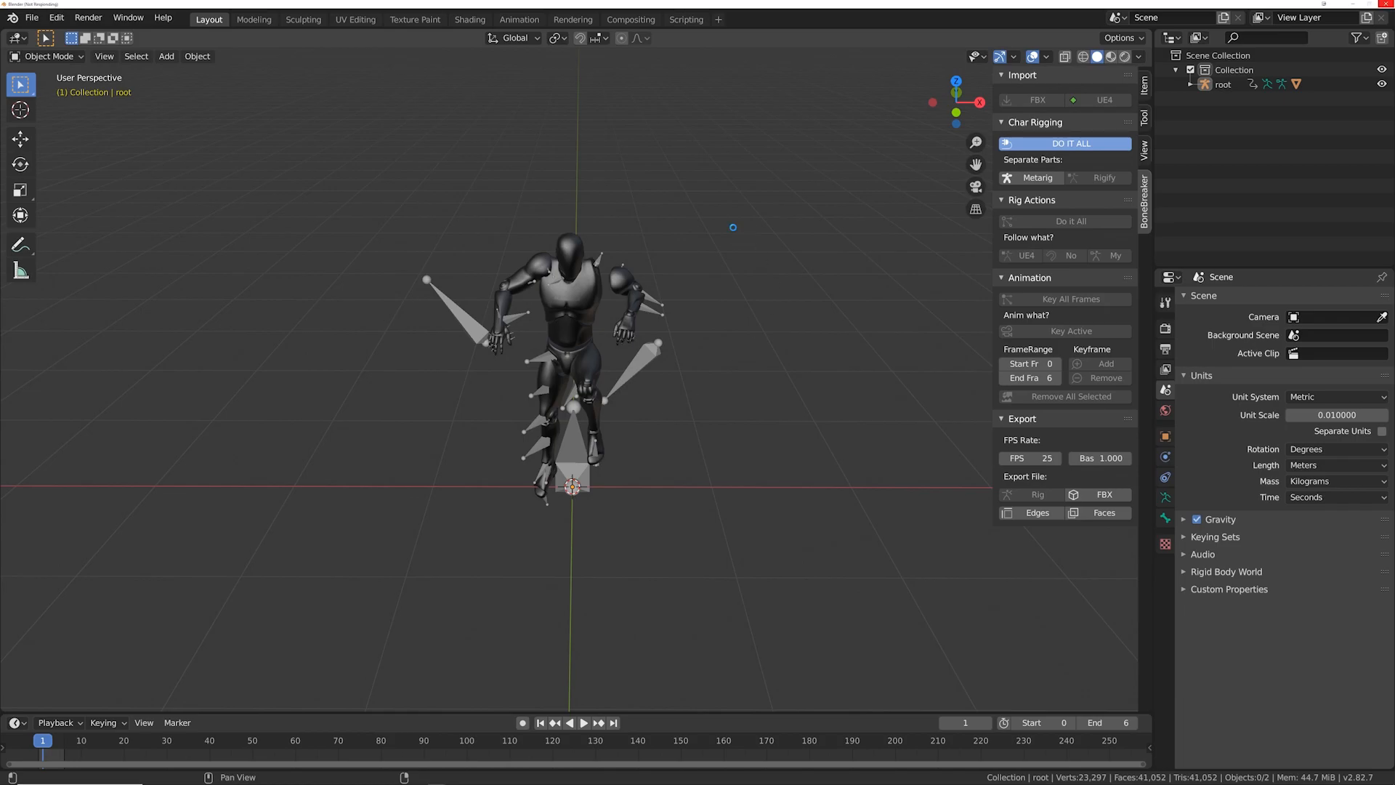
scroll(638, 368, "up", 2)
middle_click_drag(638, 368, 1063, 239)
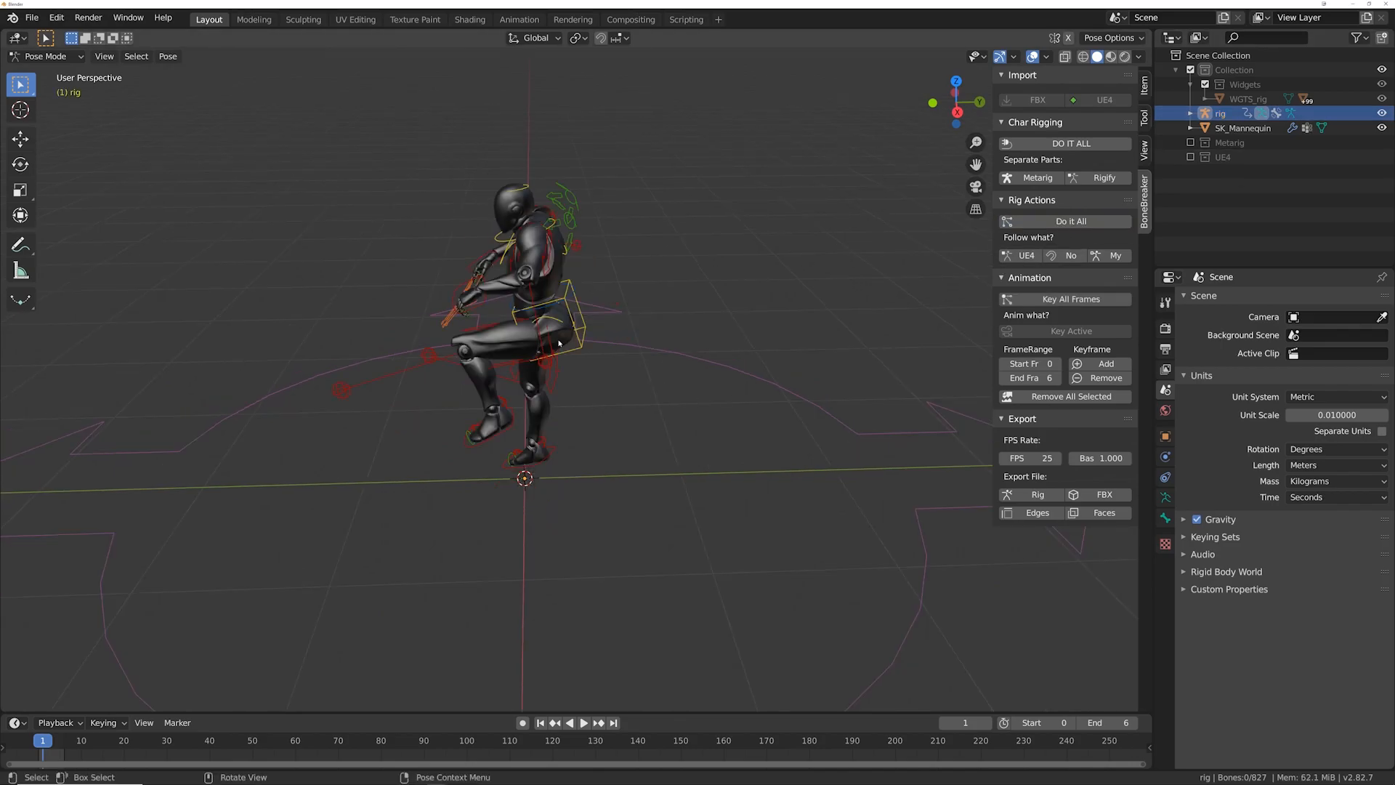
middle_click_drag(465, 353, 644, 294)
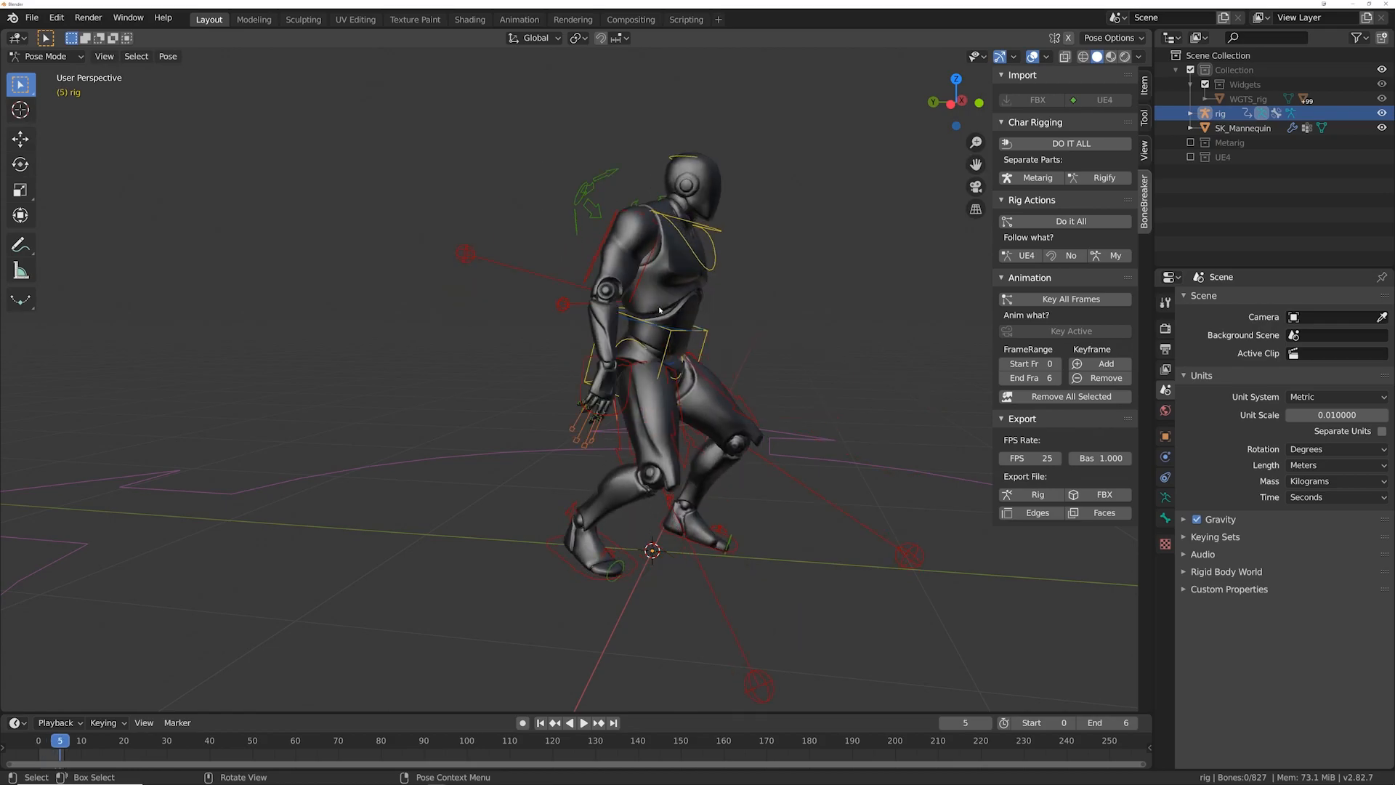
scroll(817, 298, "up", 2)
middle_click_drag(817, 298, 654, 348, "alt")
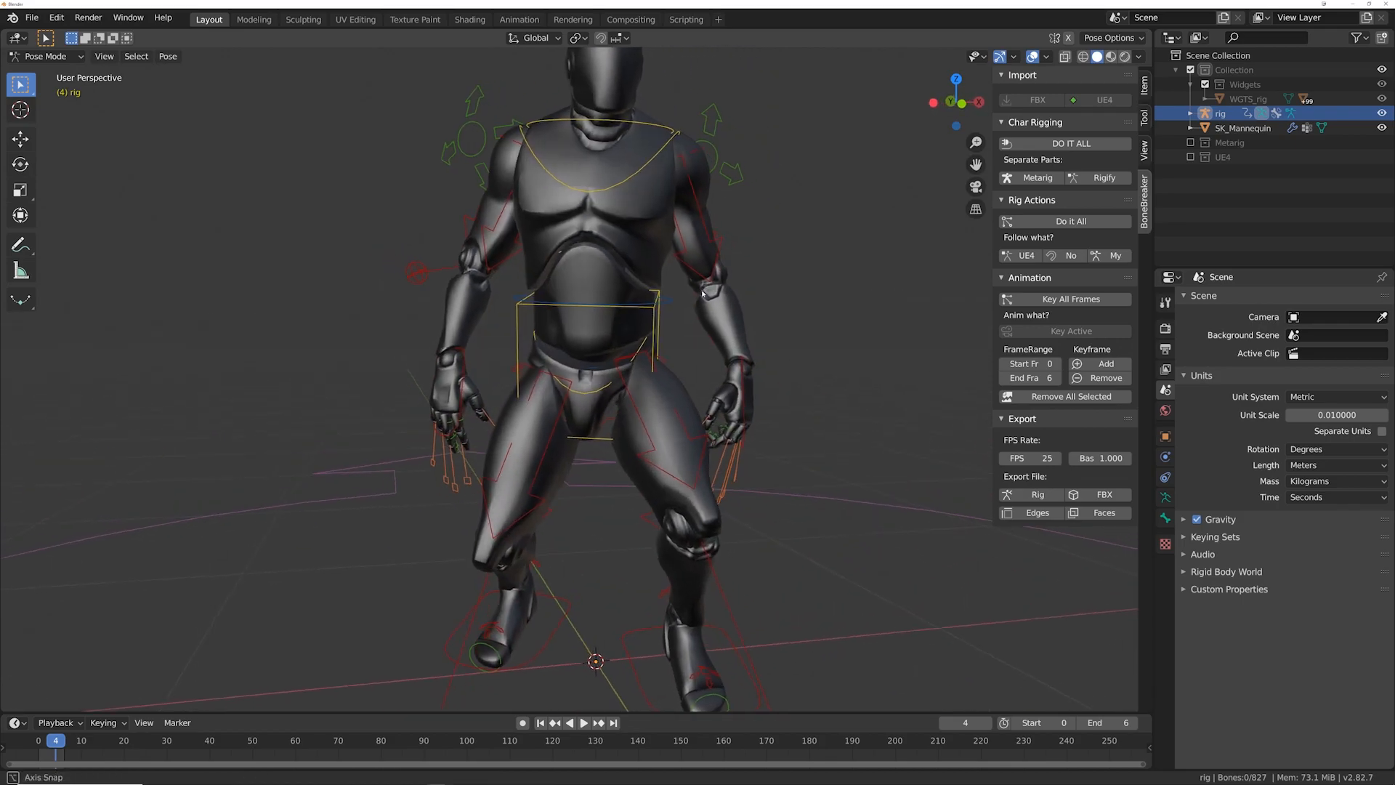
Step: Set the control rig to follow the UE4 skeleton and play the animation to check the match from the side
left_click(596, 392)
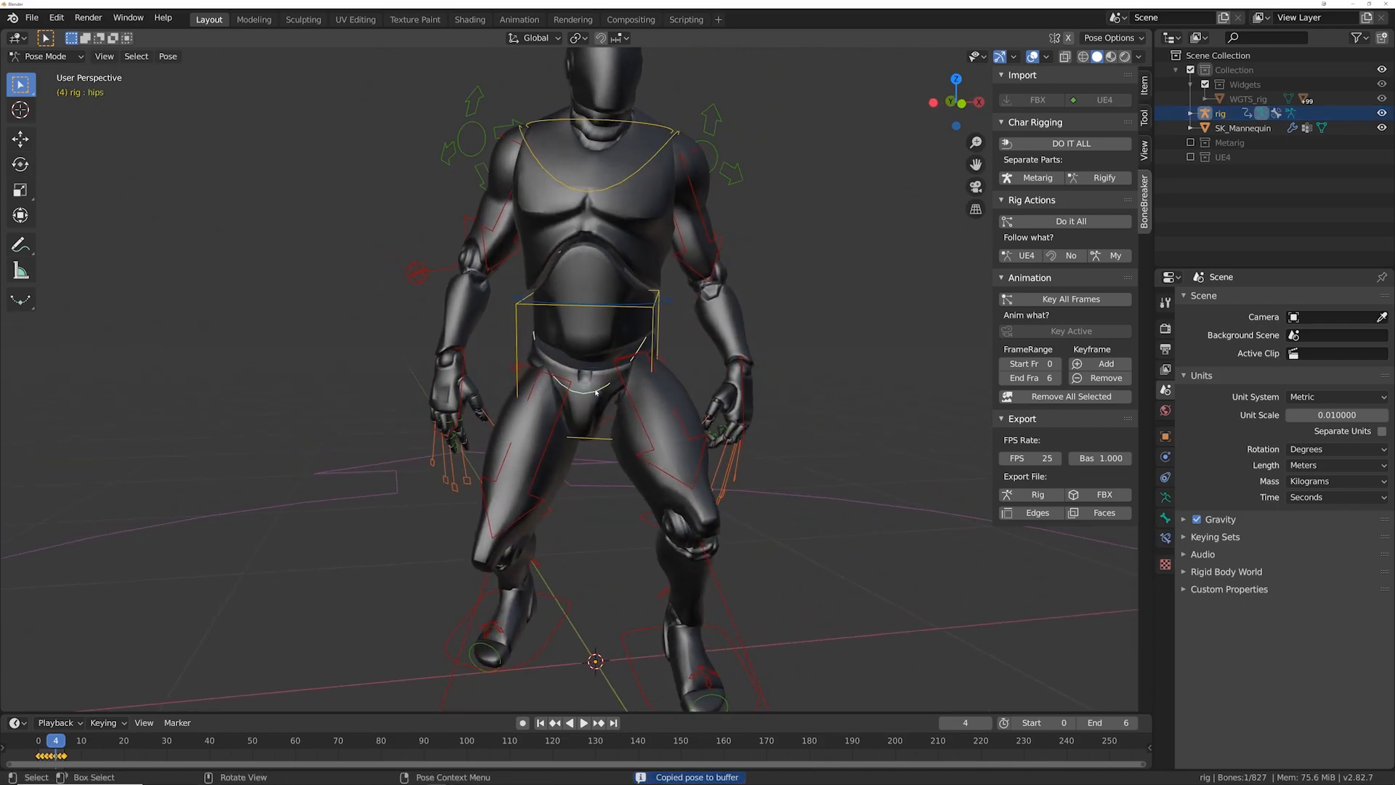
middle_click_drag(430, 390, 590, 385)
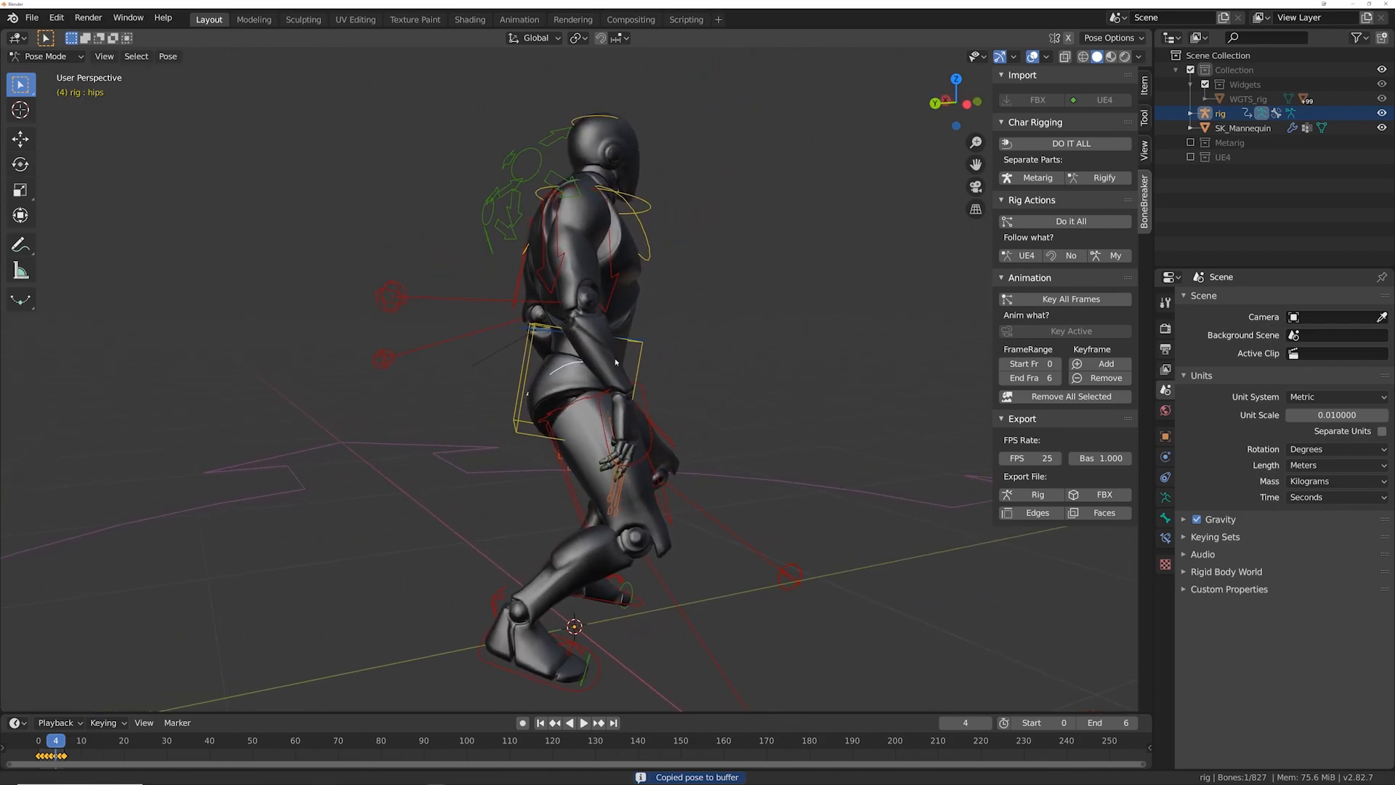
left_click(1071, 256)
left_click(1027, 256)
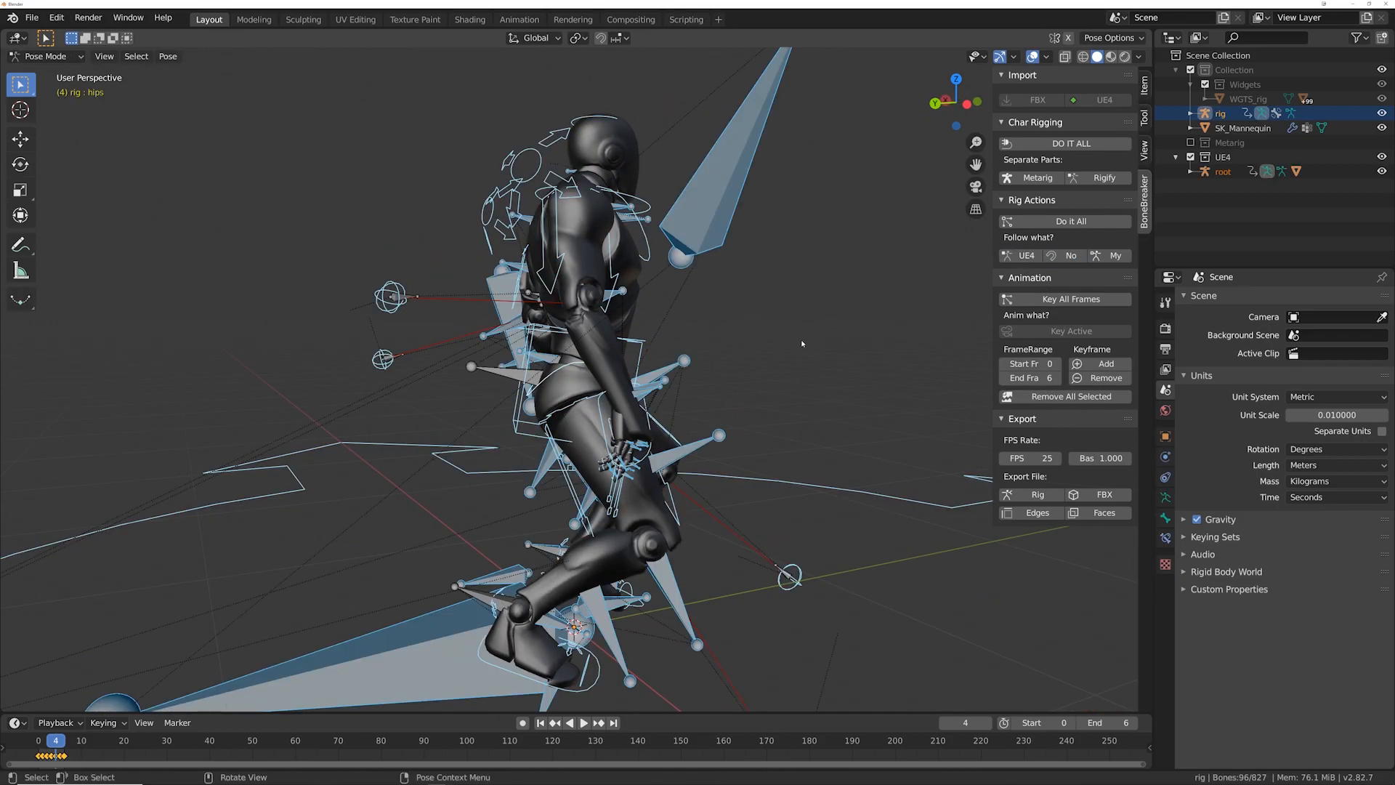
middle_click_drag(726, 325, 866, 312)
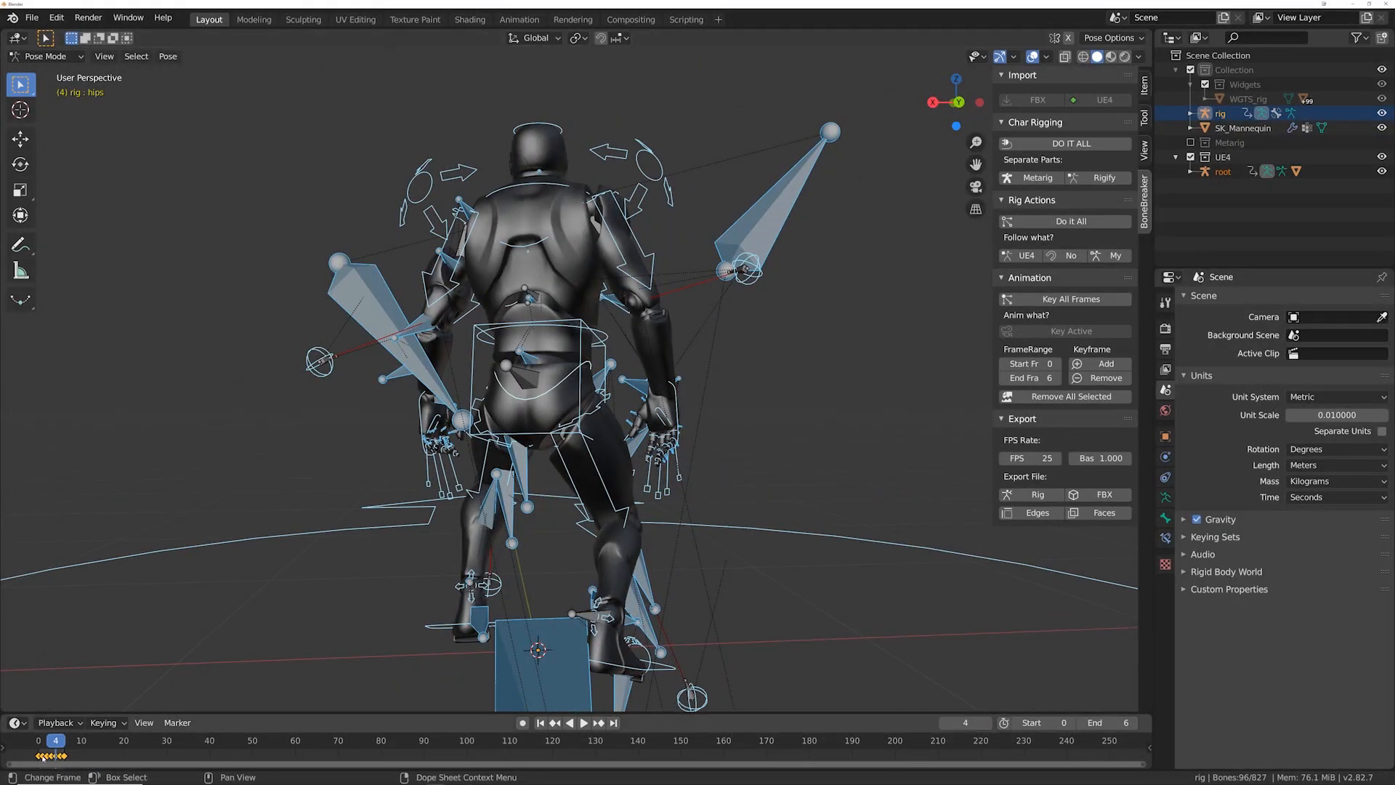
key("space")
middle_click_drag(72, 704, 546, 346)
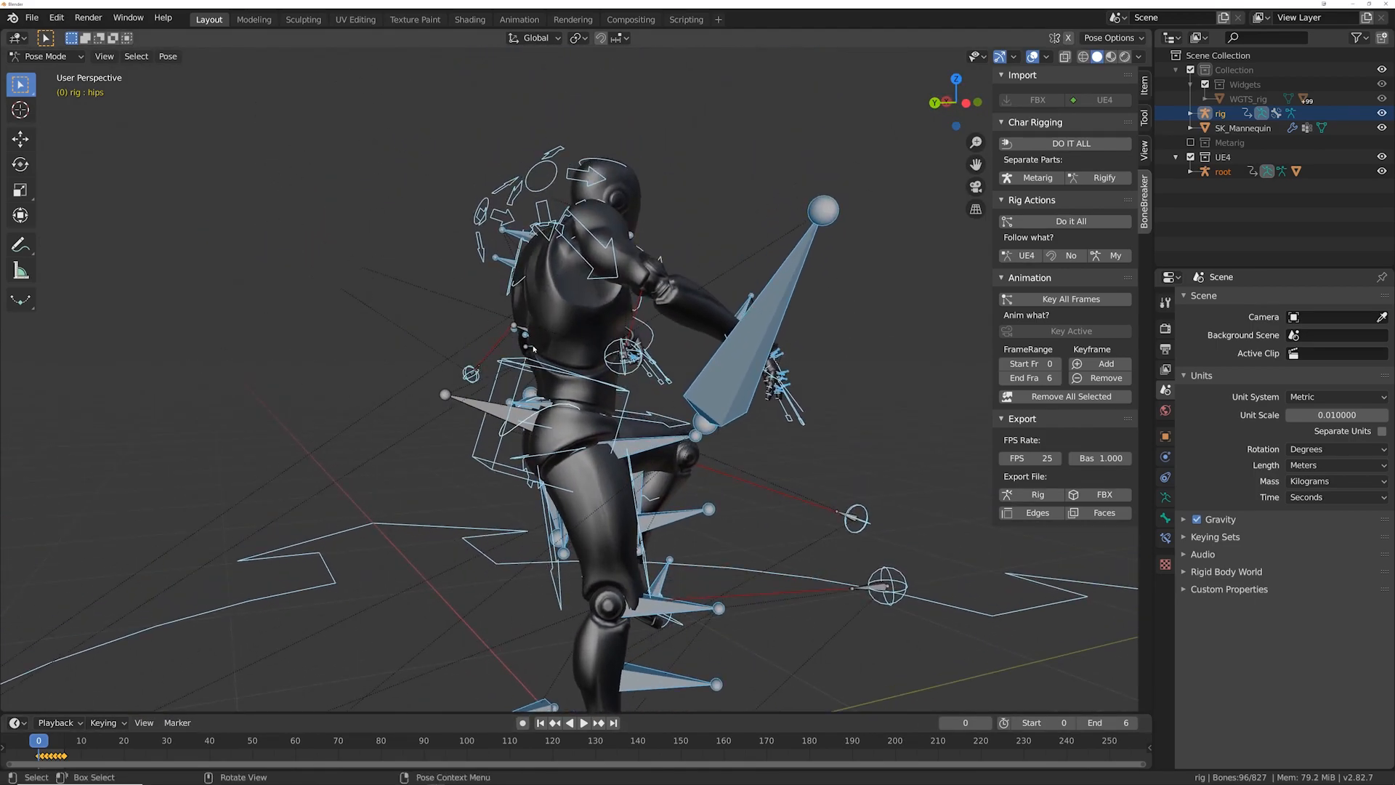
Step: Select the UE4 skeleton's hips bone and try rotating it about the global Y and X axes in Pose Mode
left_click(515, 352)
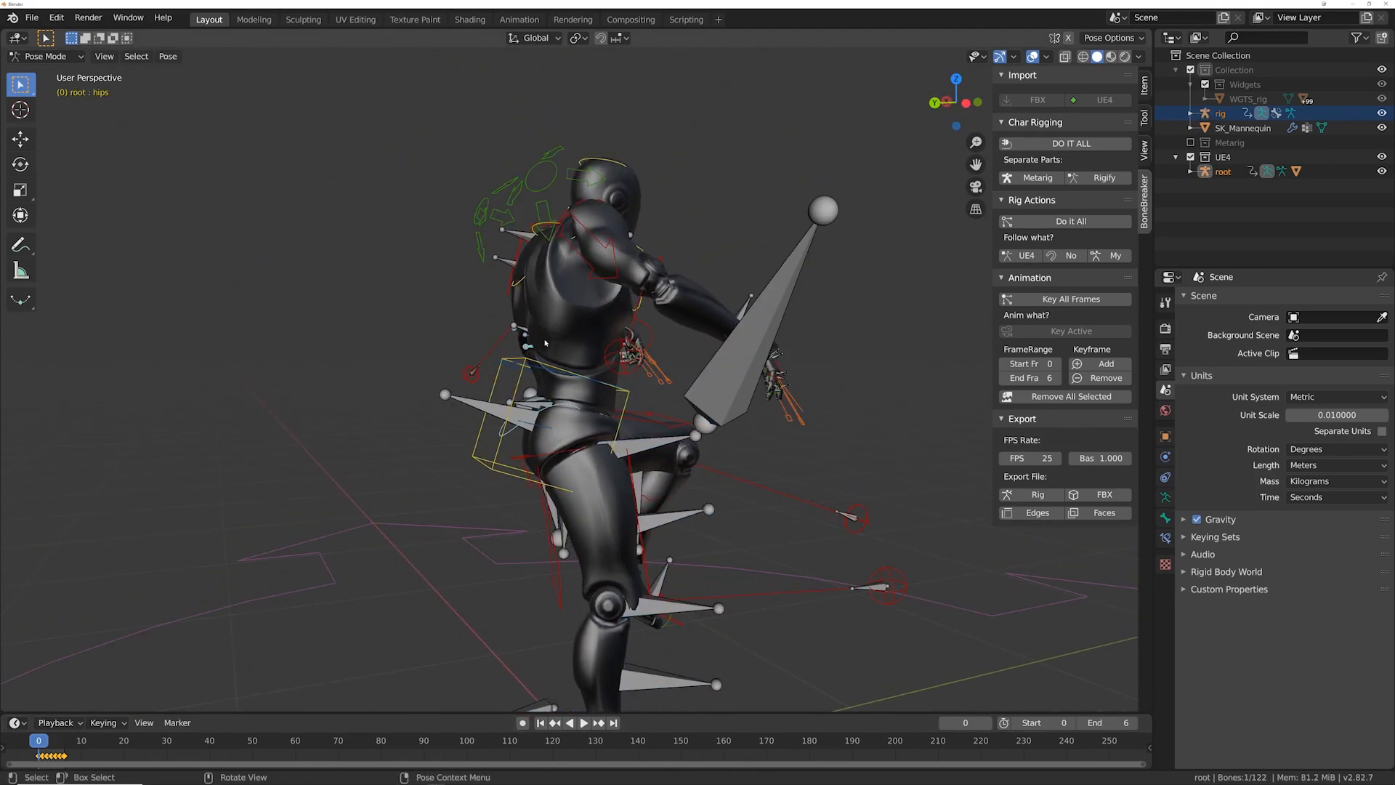
key("Tab")
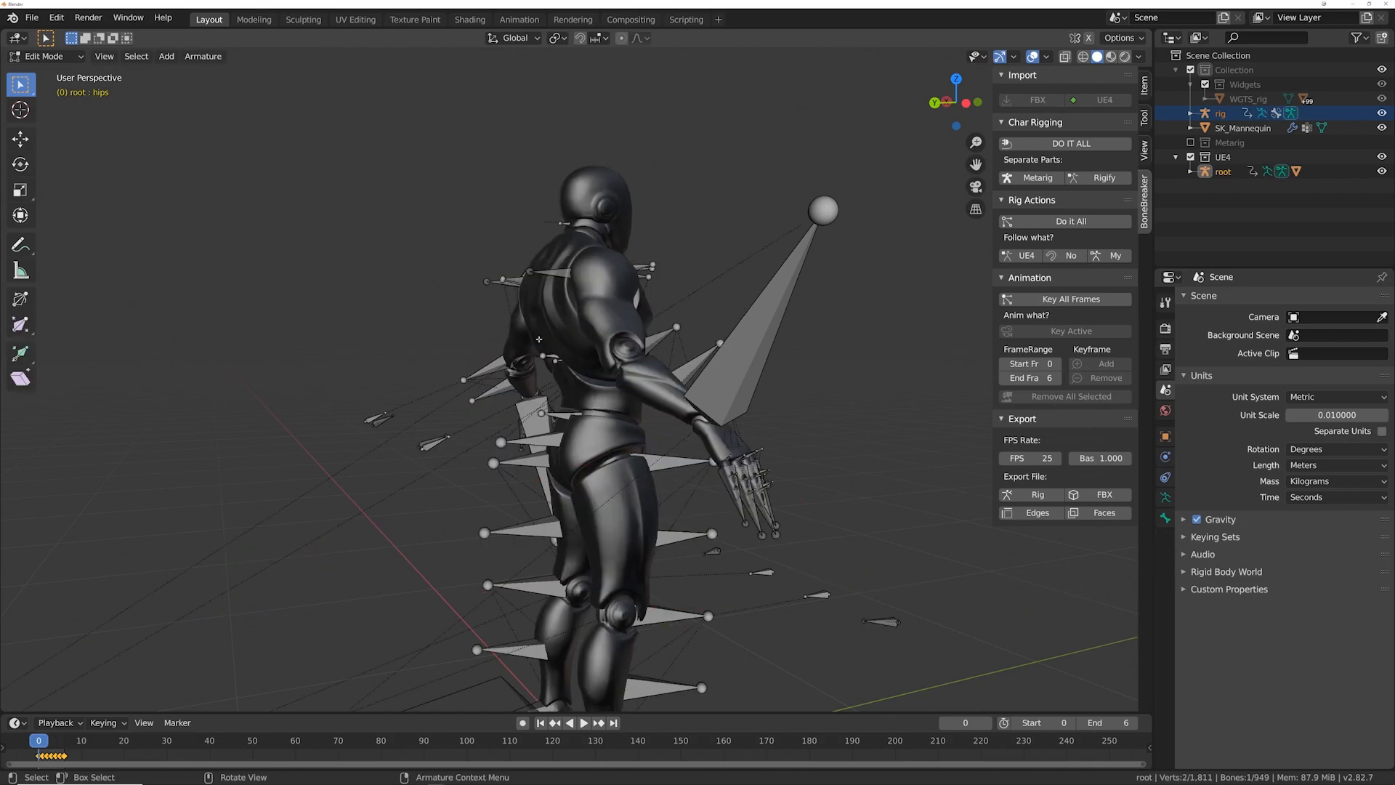
key("Tab")
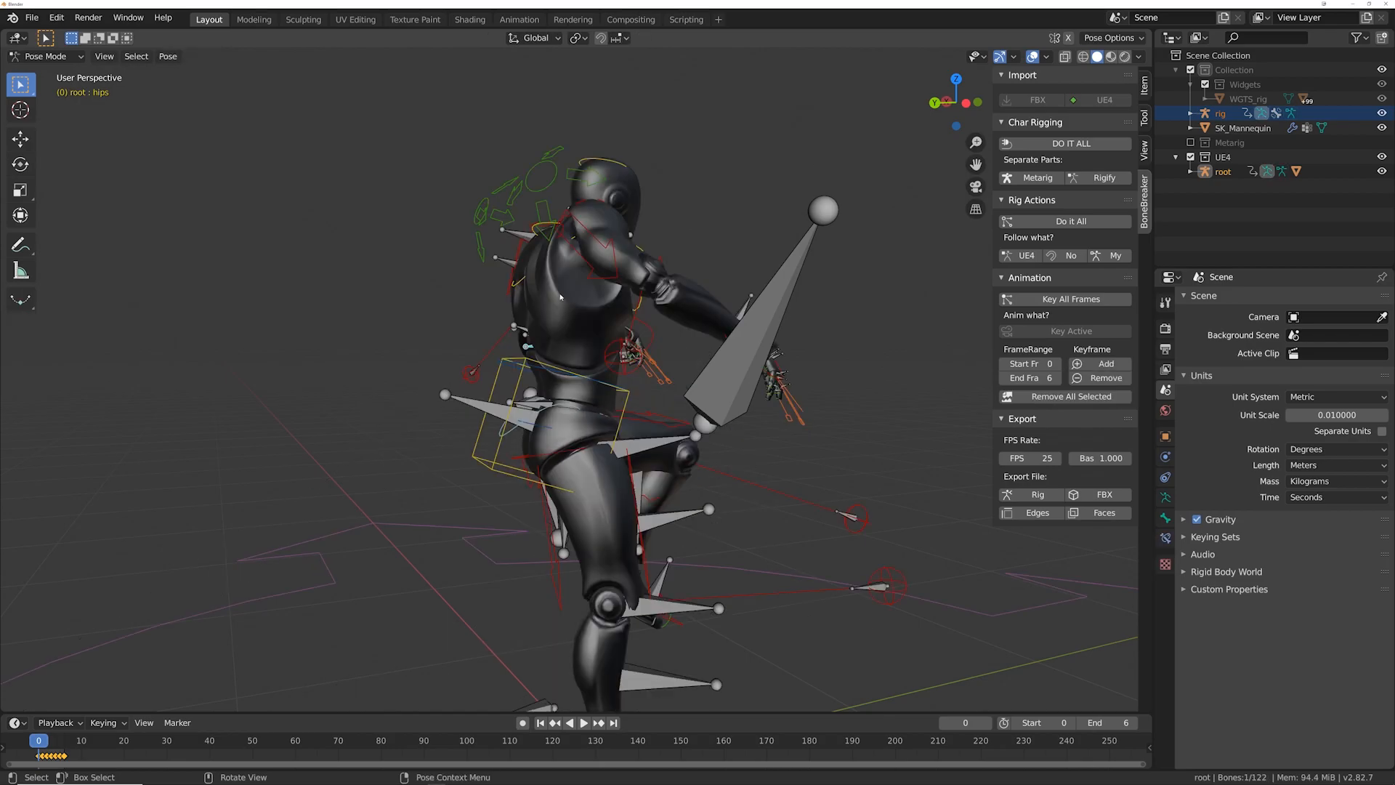
key("r")
key("y")
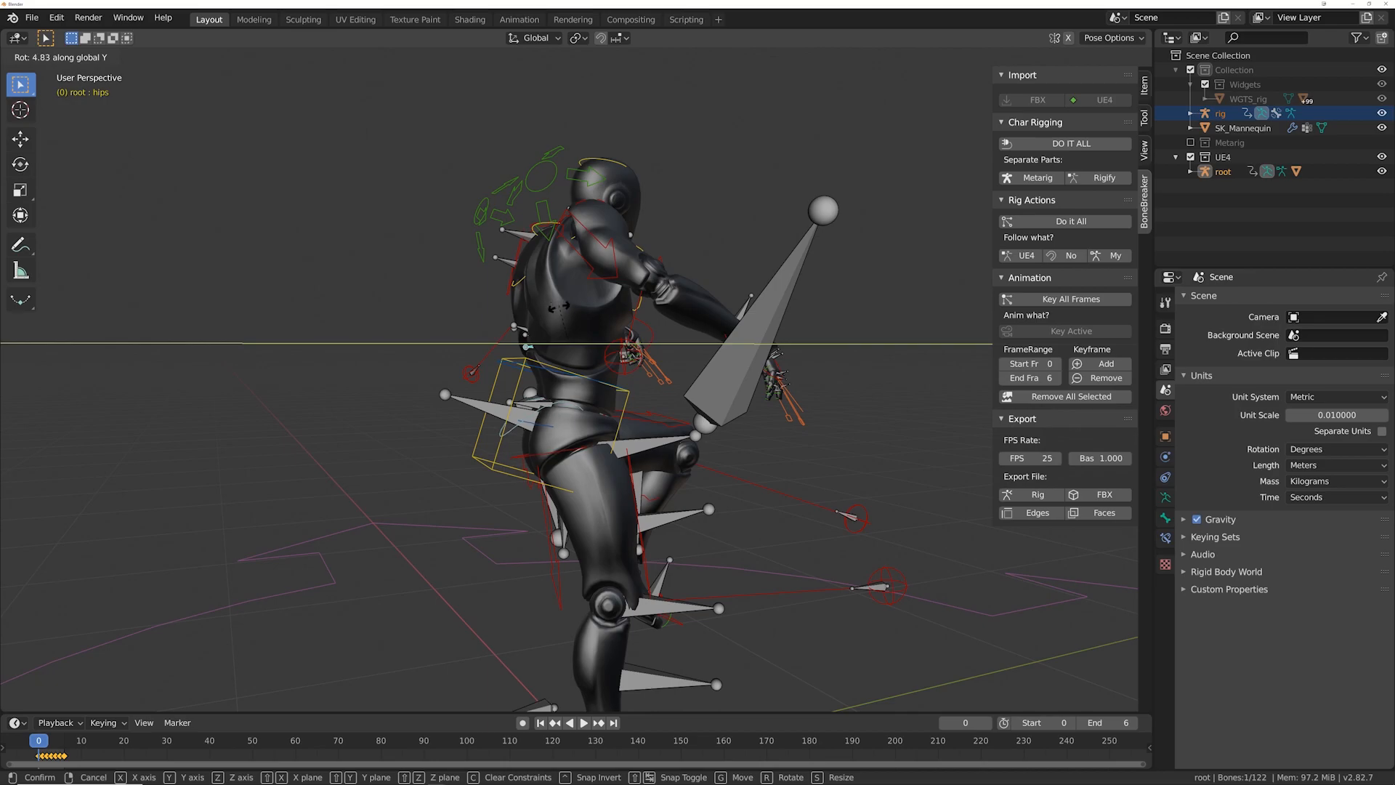
left_click(561, 326)
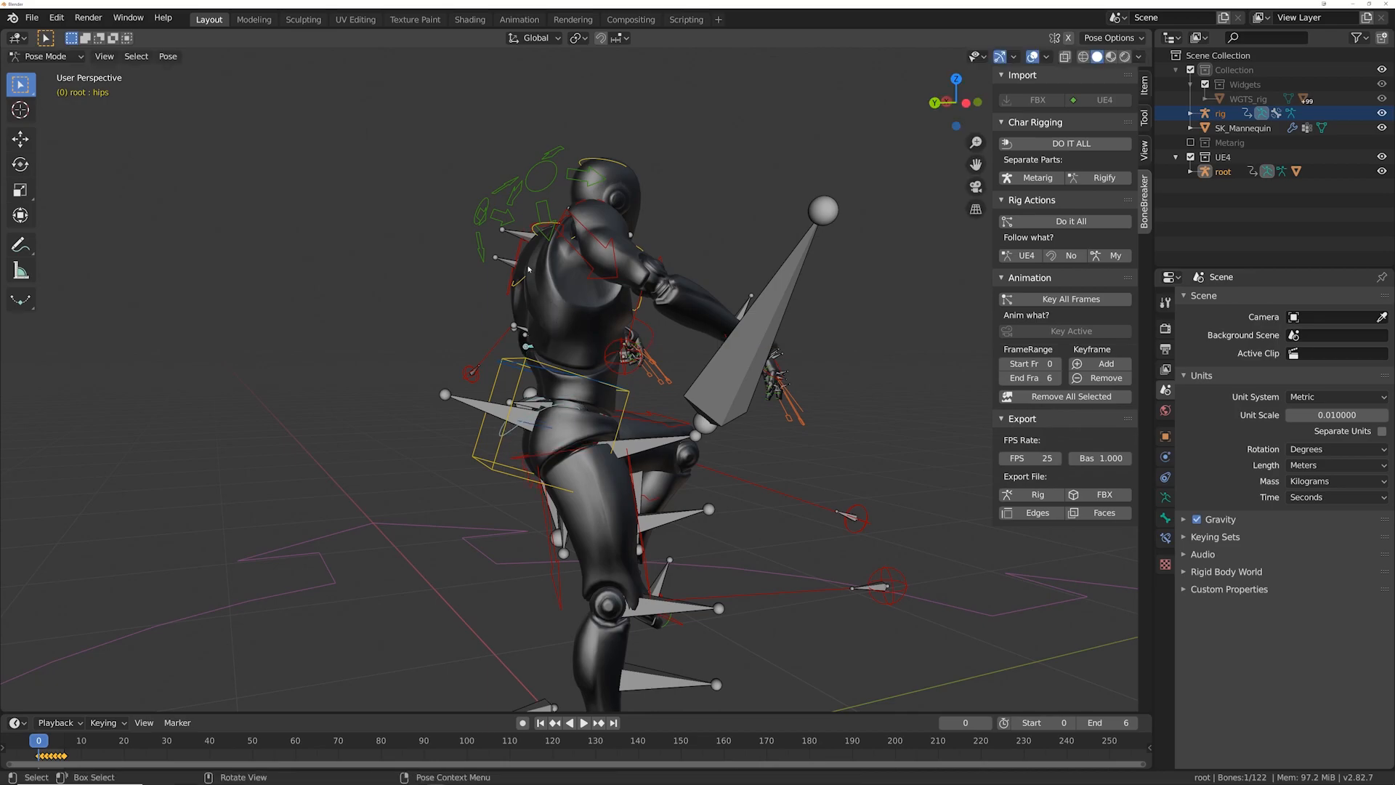
key("r")
key("x")
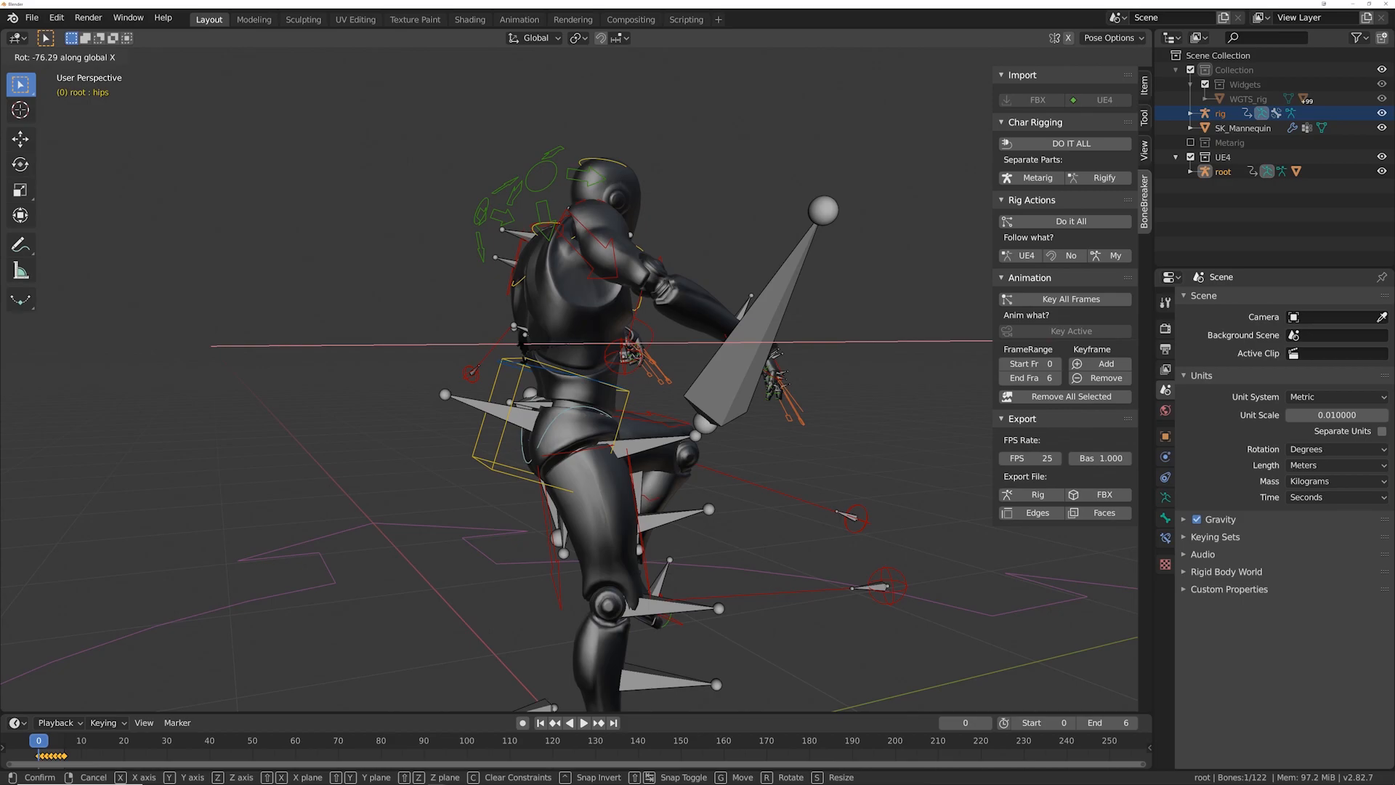
left_click(521, 354)
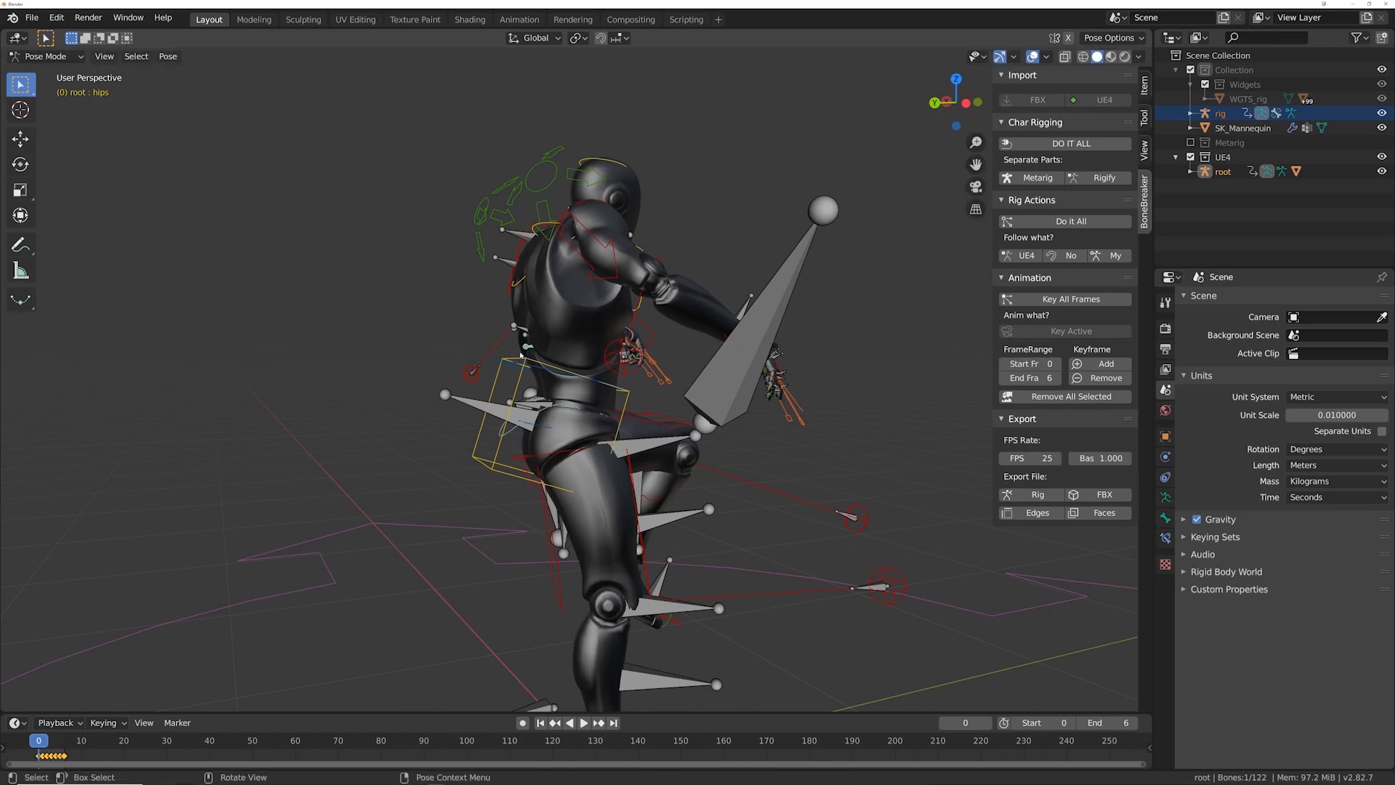
Step: Rotate the UE4 skeleton's hips bone by -7° about the global X axis in Edit Mode, ending back in Pose Mode
key("Tab")
key("r")
key("x")
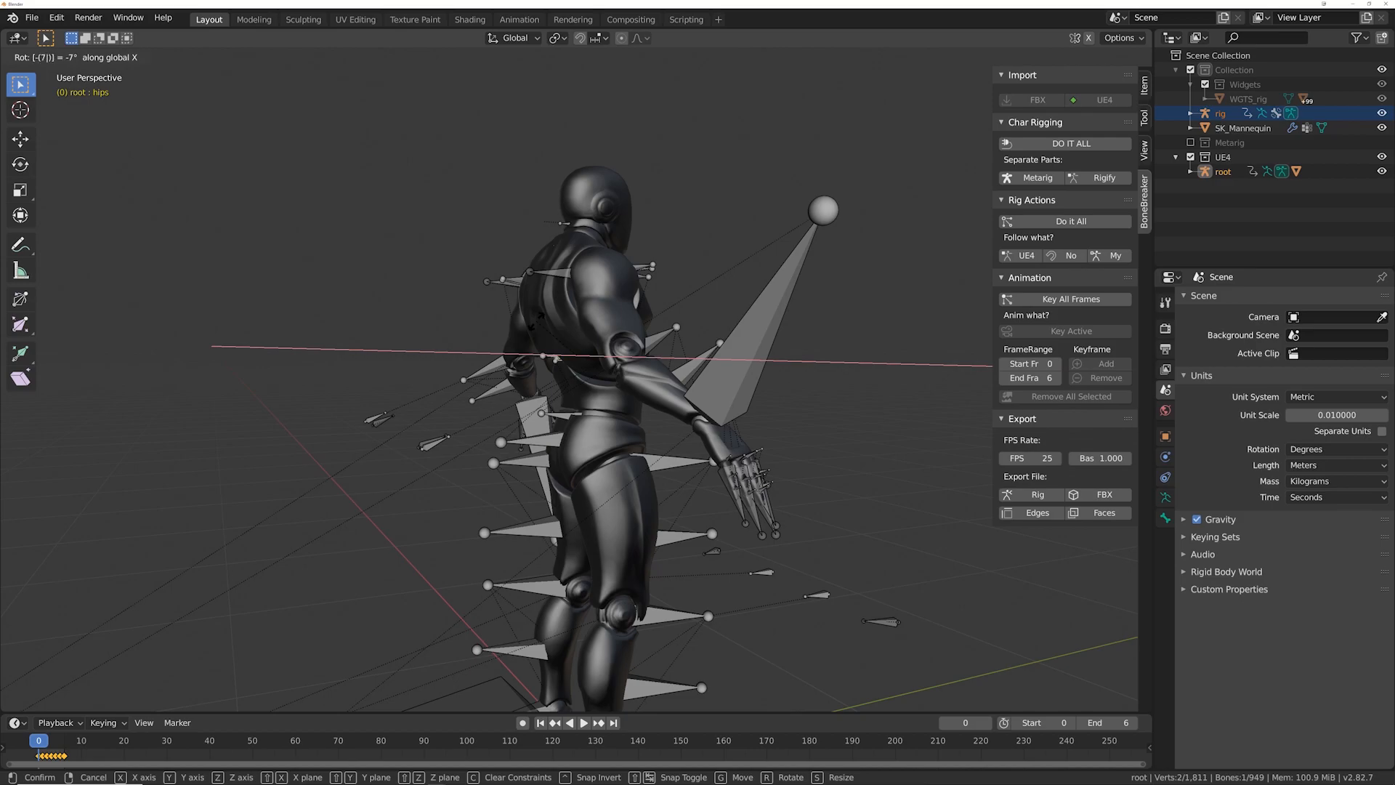
left_click(537, 318)
key("Tab")
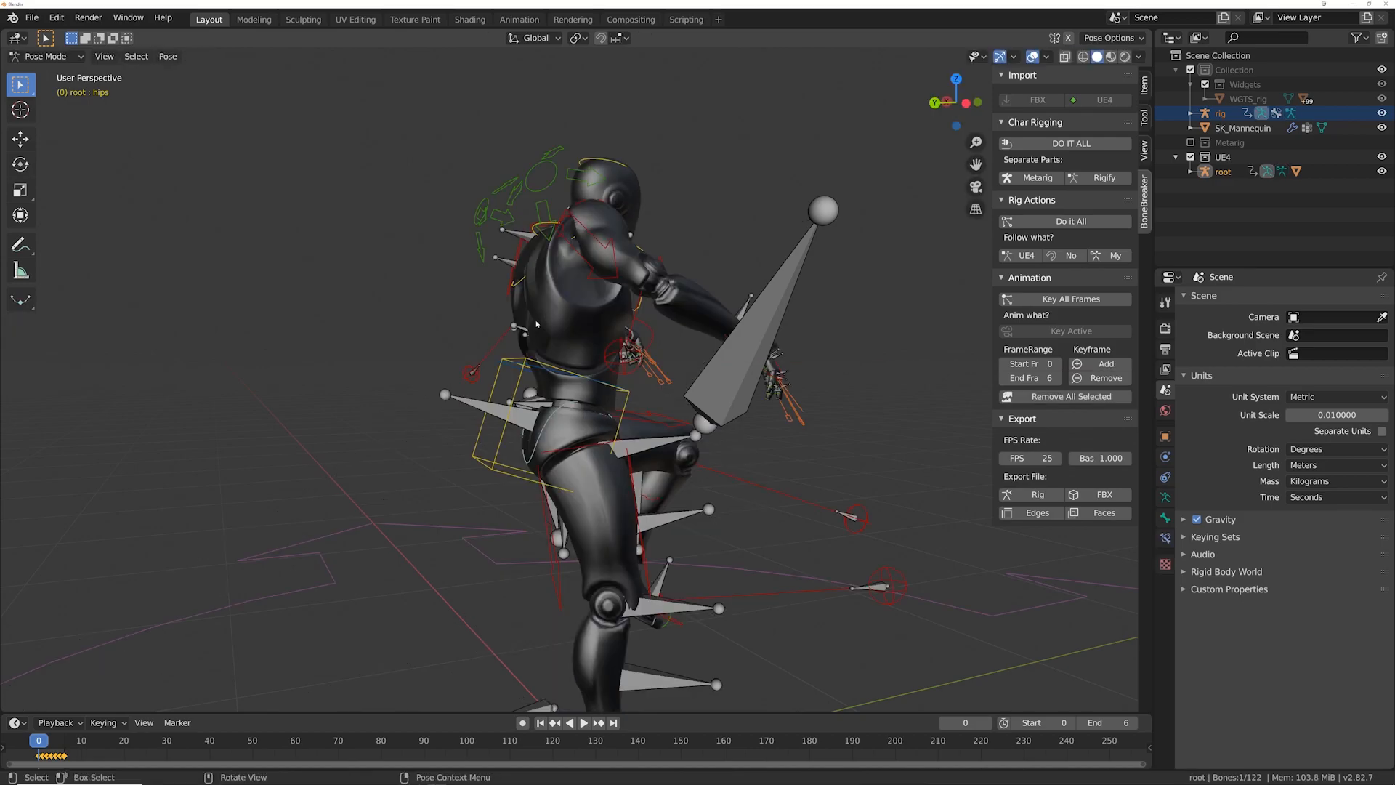
Step: Put only the control rig in Pose Mode and bake its selected bones' pose action over frames 0 to 6
middle_click_drag(541, 327, 506, 316)
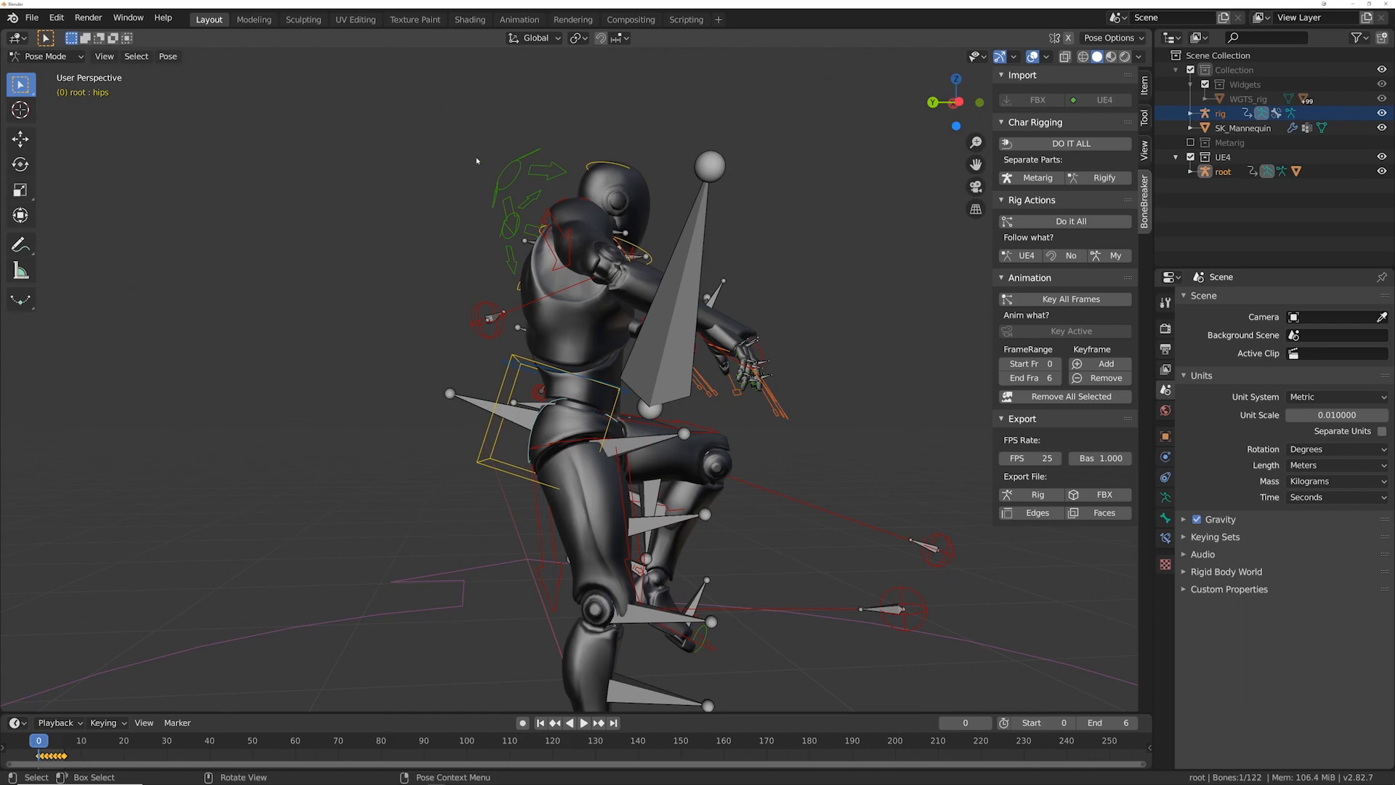
left_click(62, 57)
left_click(43, 73)
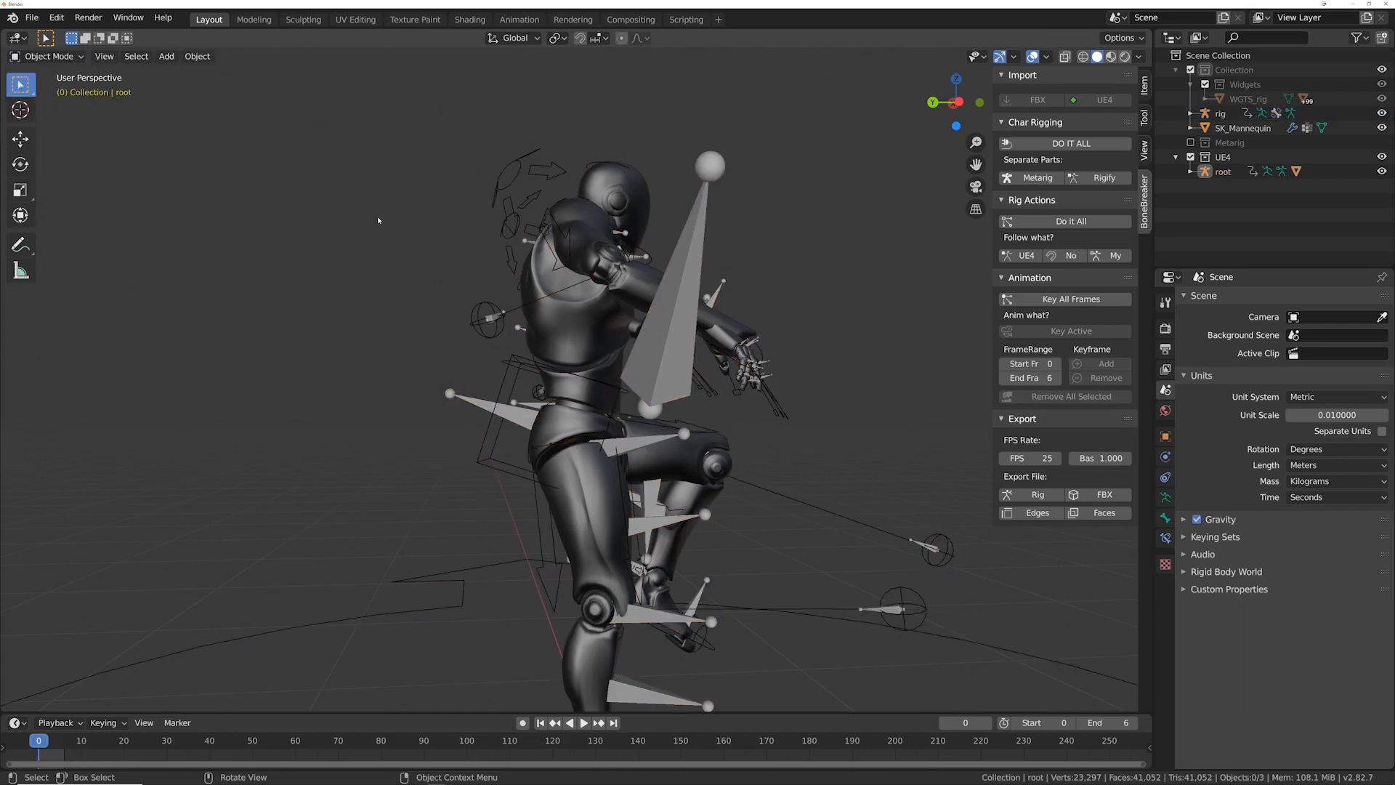
left_click(530, 164)
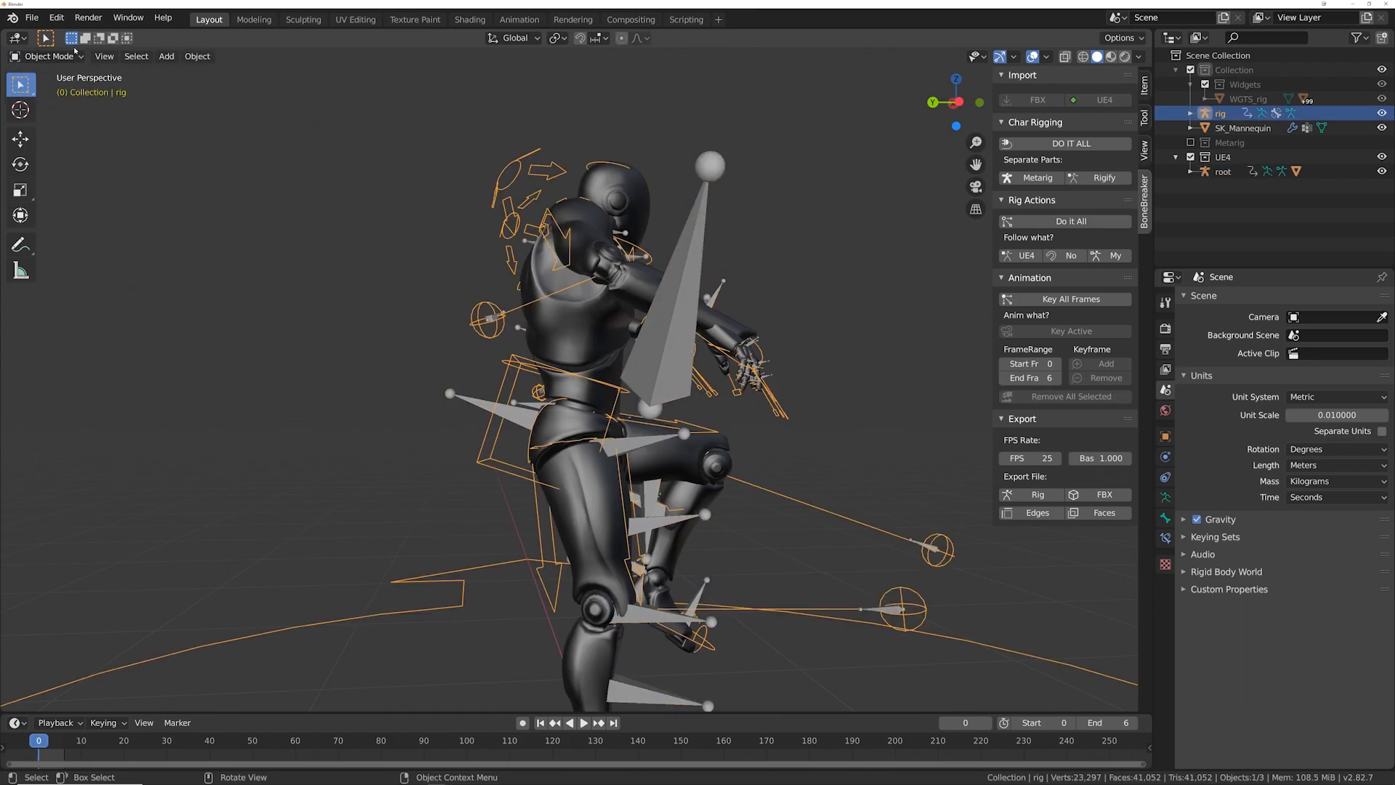
left_click(47, 56)
left_click(44, 105)
key("F3")
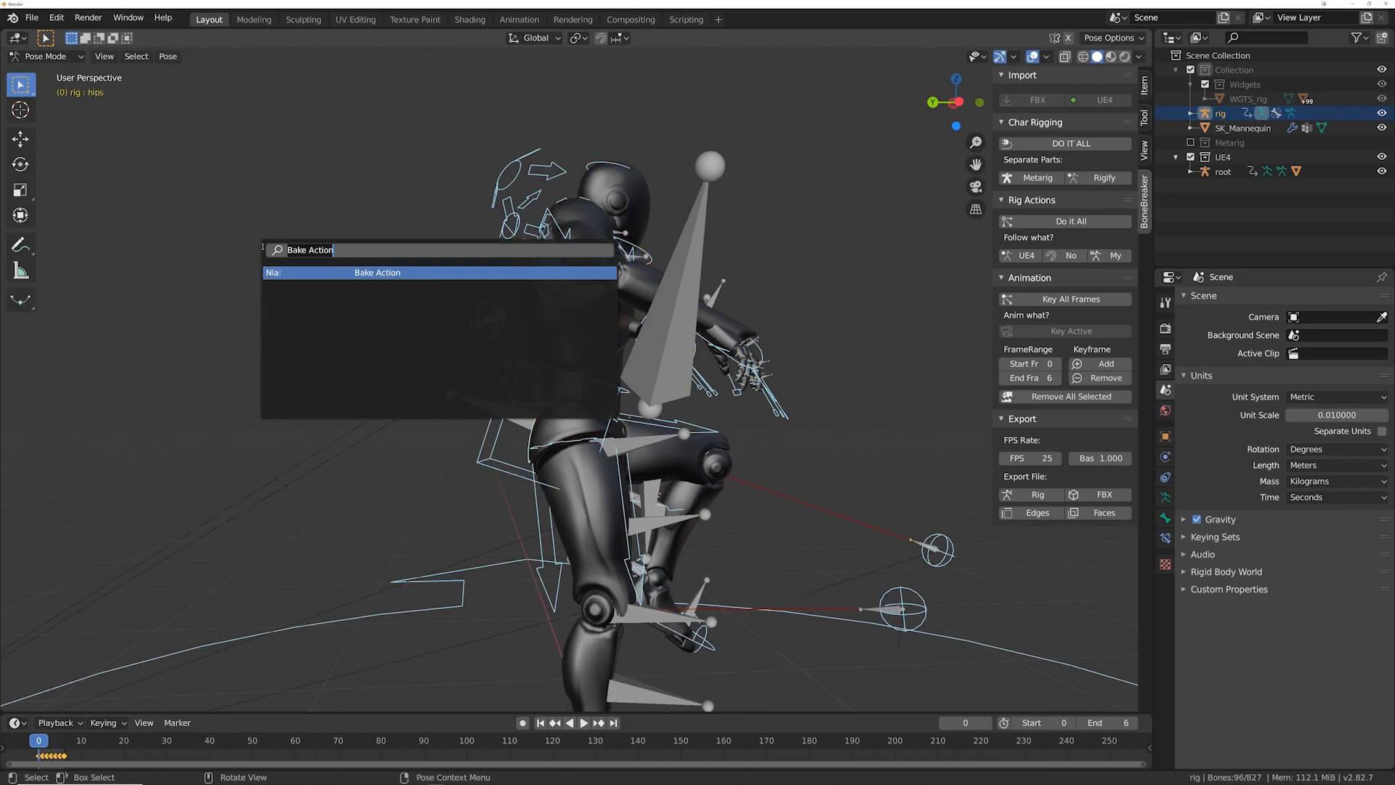
left_click(388, 275)
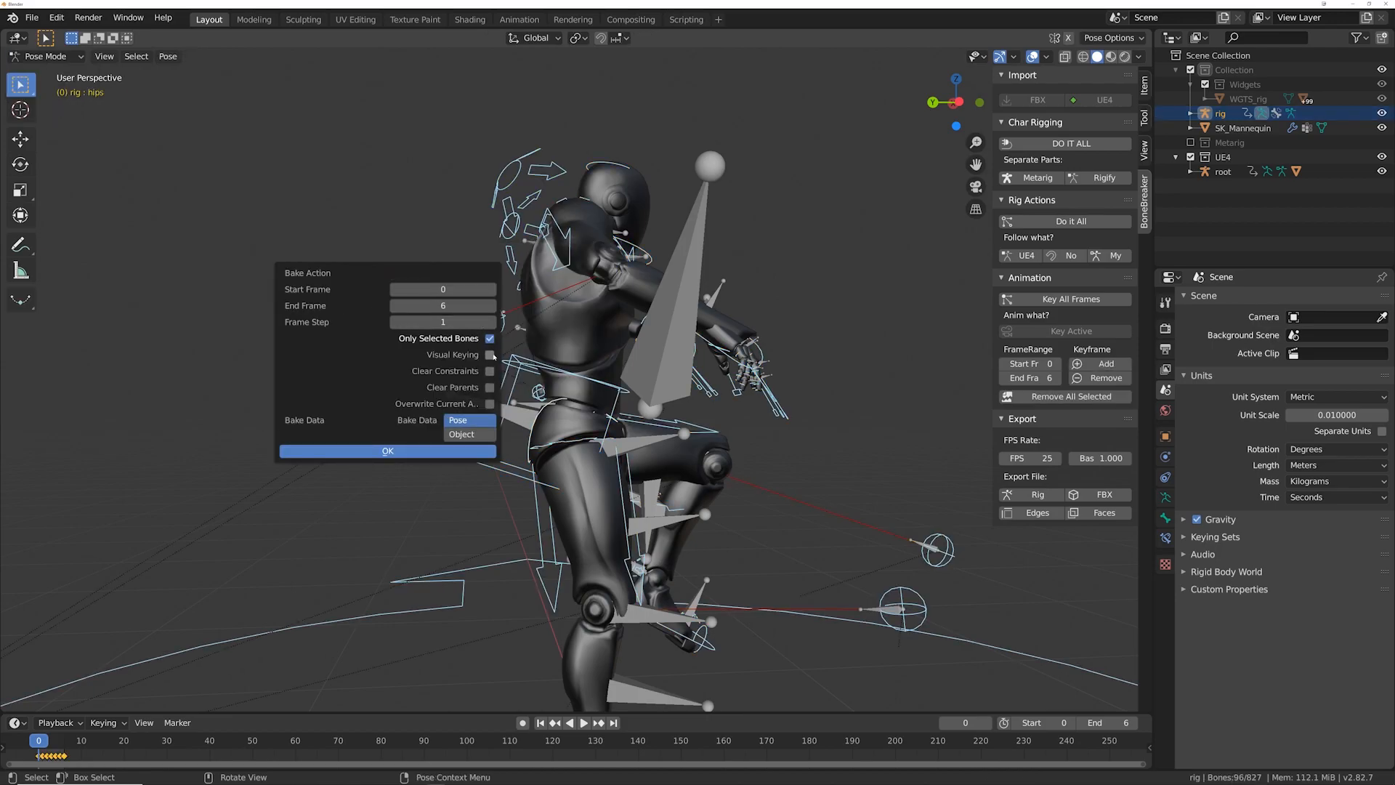
left_click(346, 453)
Step: Detach the control rig from the UE4 skeleton and switch the follow mode back and forth between No and My to compare poses
middle_click_drag(363, 194, 730, 312)
key("ctrl+Tab")
left_click(1071, 256)
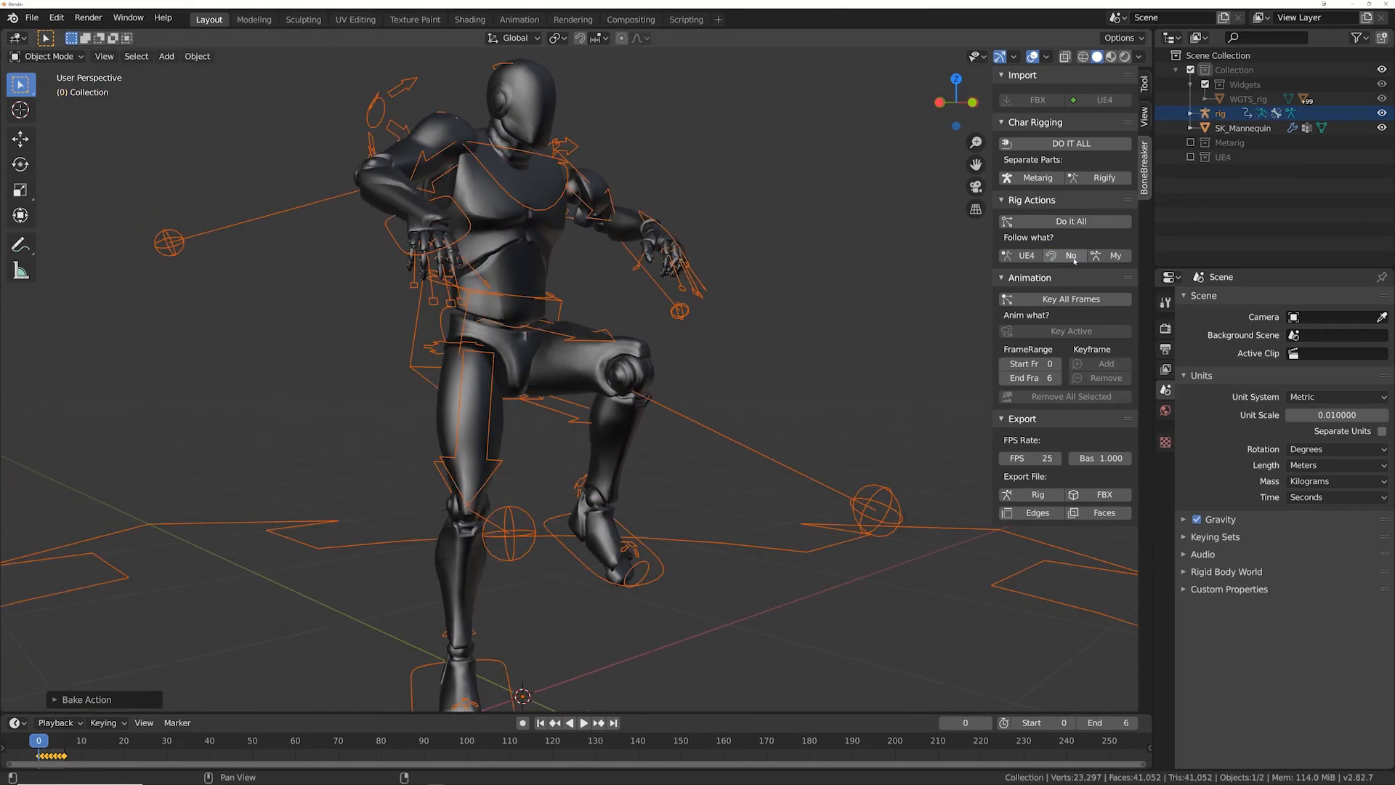
left_click(1116, 257)
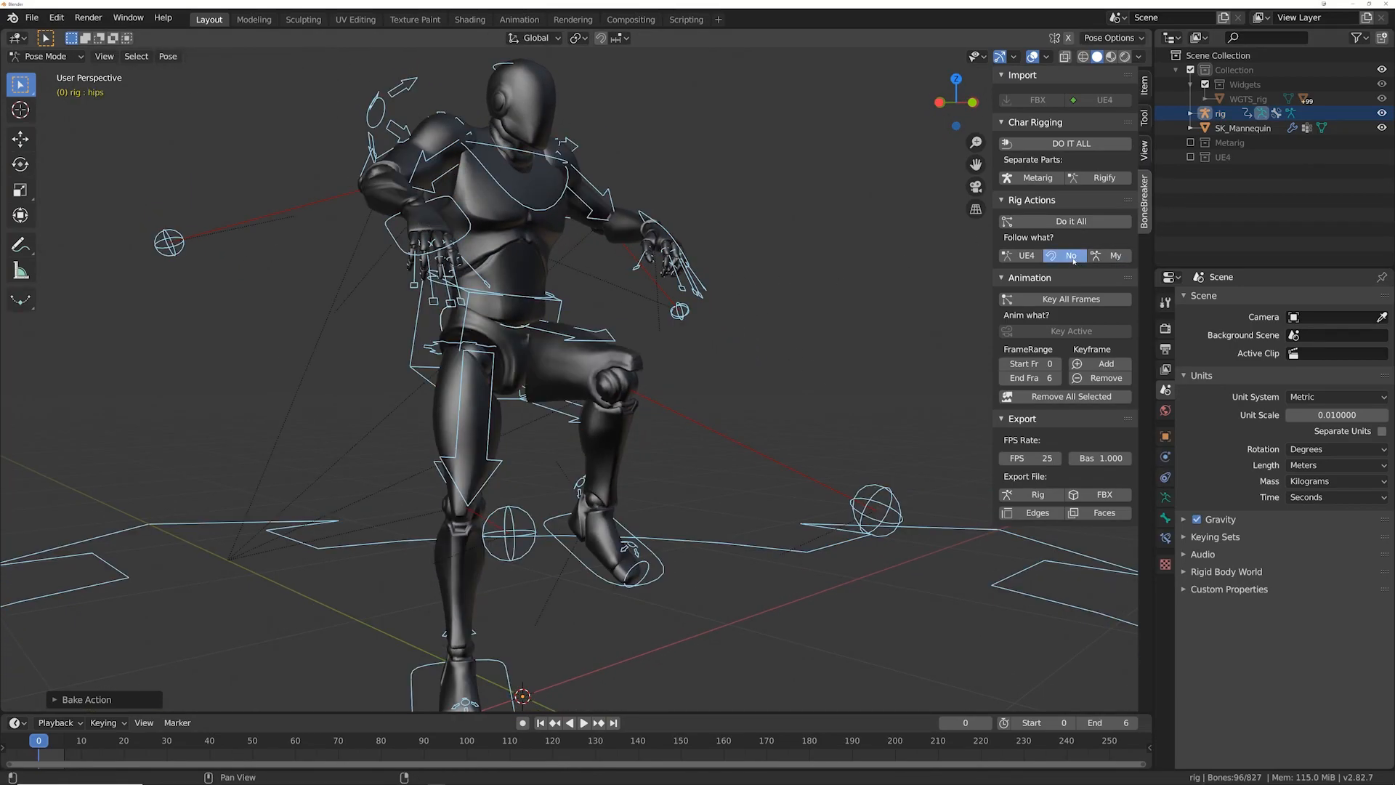
left_click(1071, 256)
left_click(1105, 255)
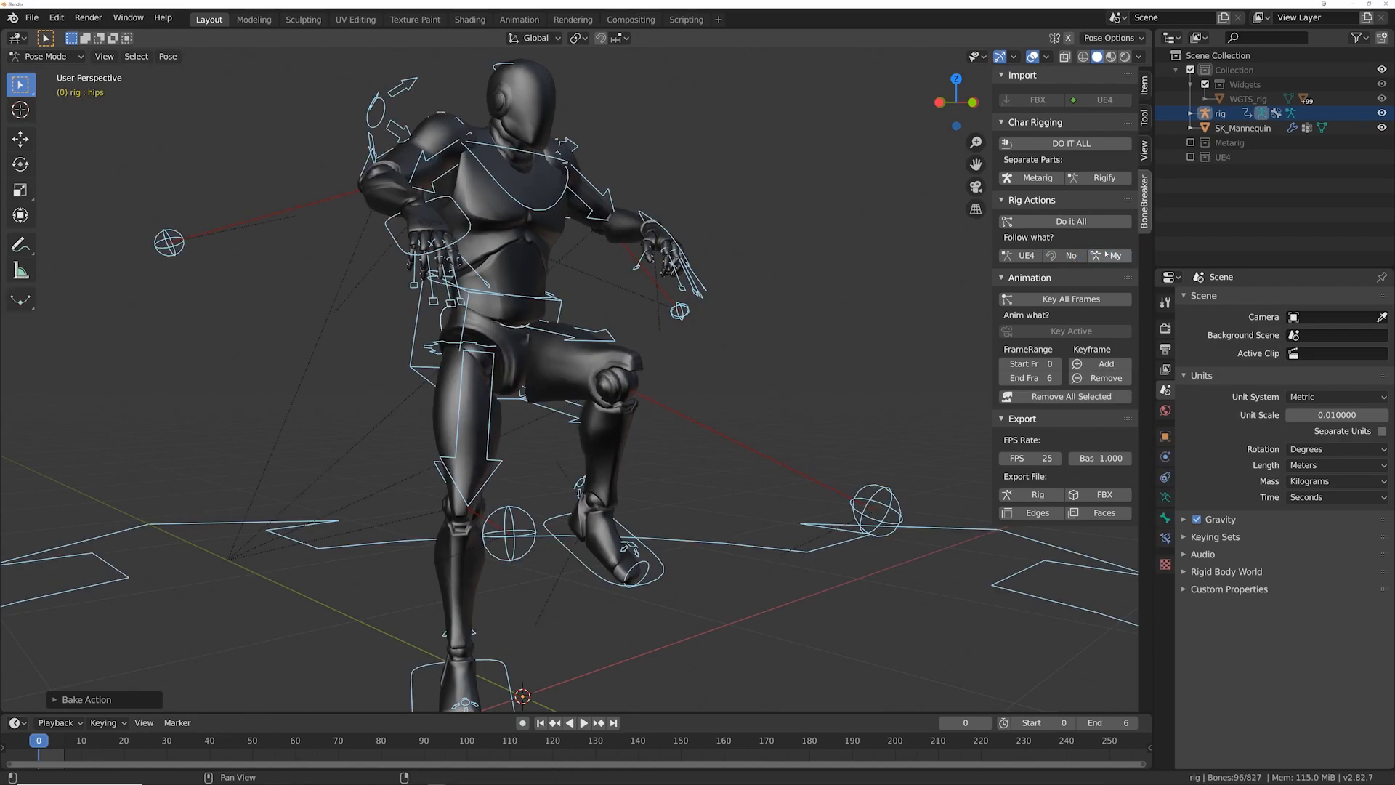
left_click(1066, 257)
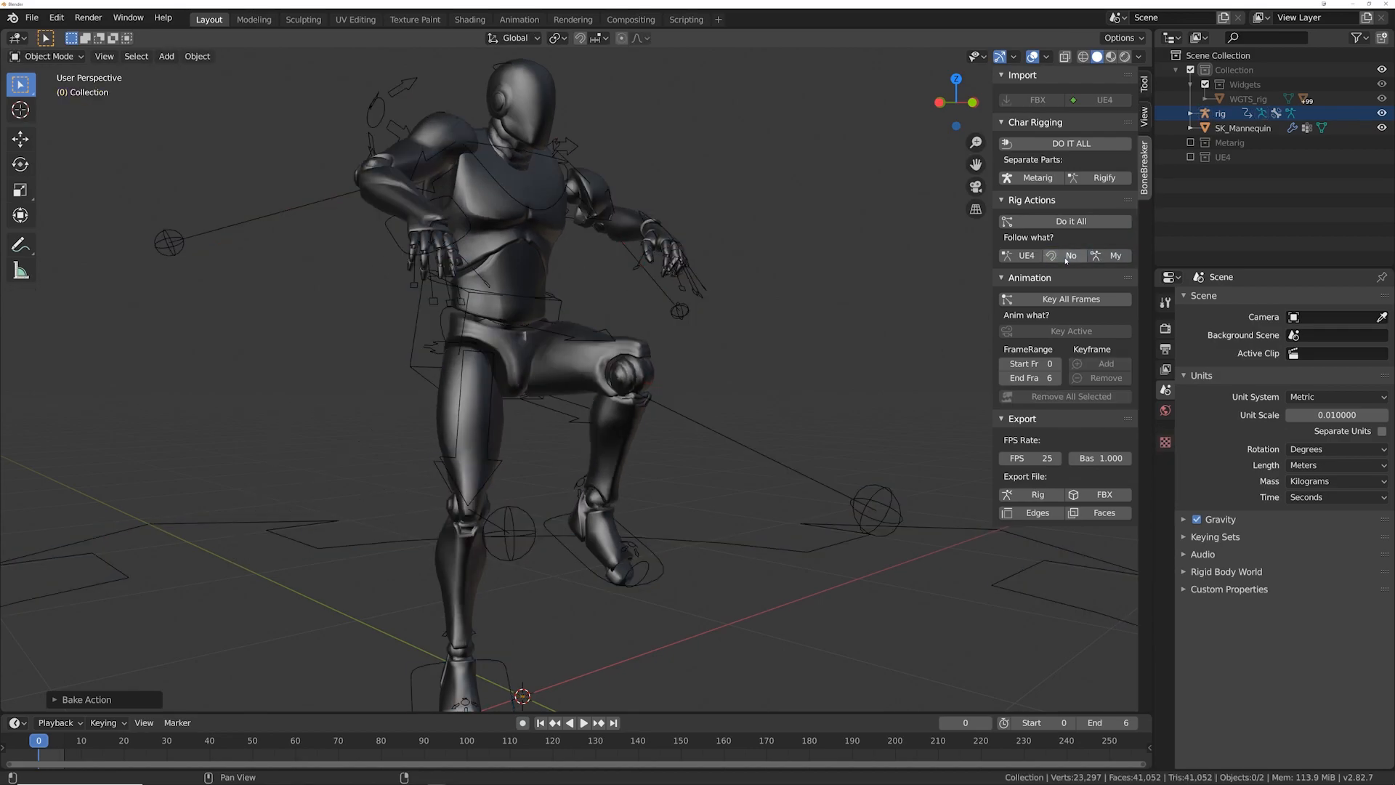
left_click(1112, 256)
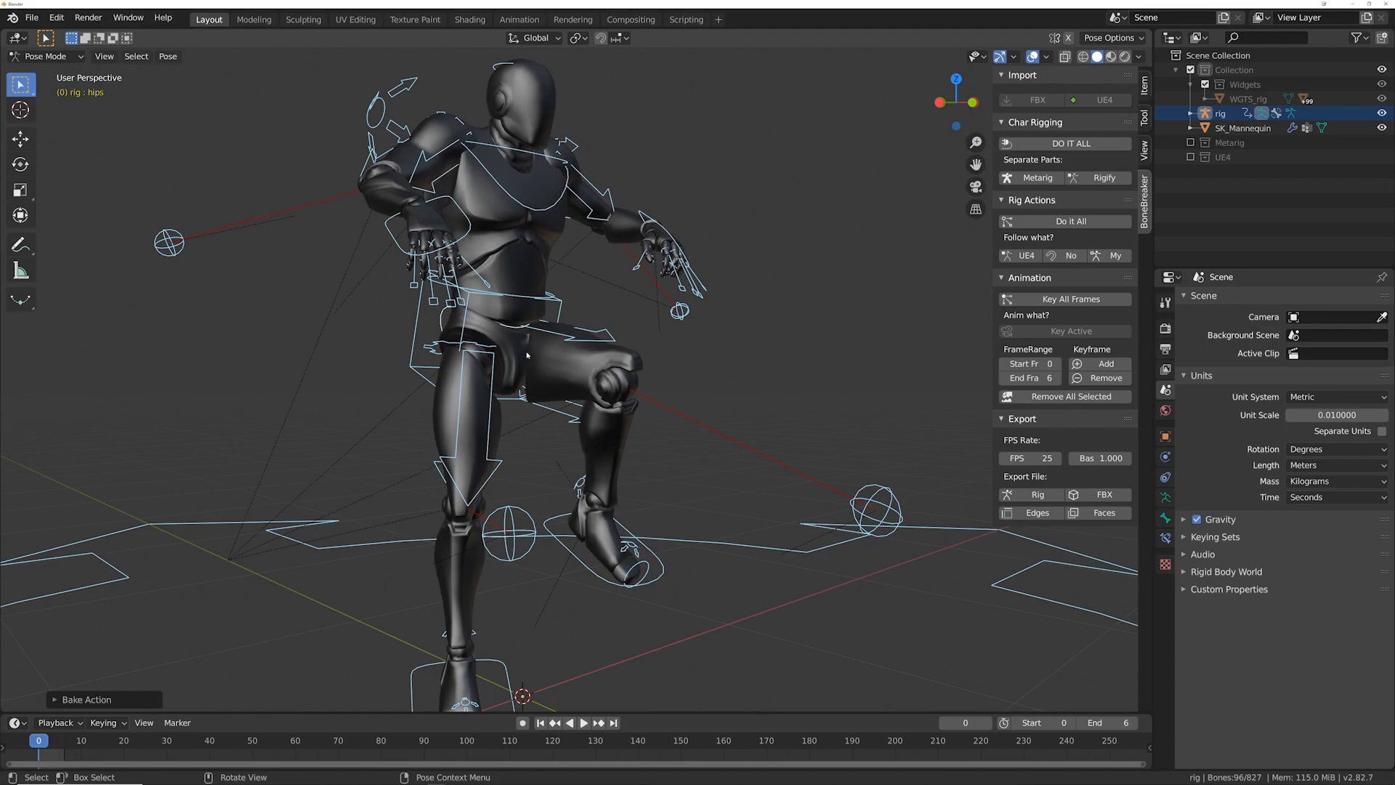
Step: Play the animation, stop at frame 4, and reduce the bone selection to only the hips control
key("space")
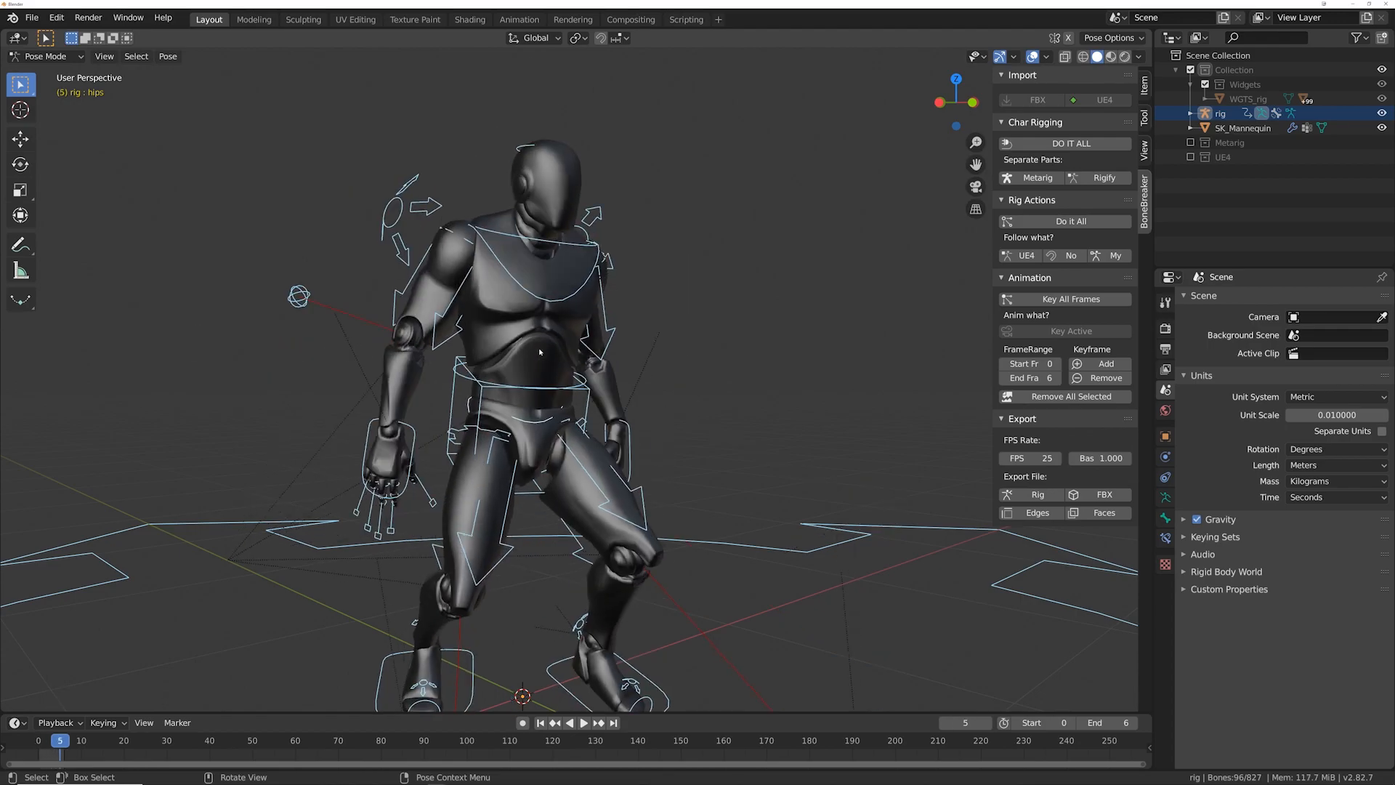
key("Left")
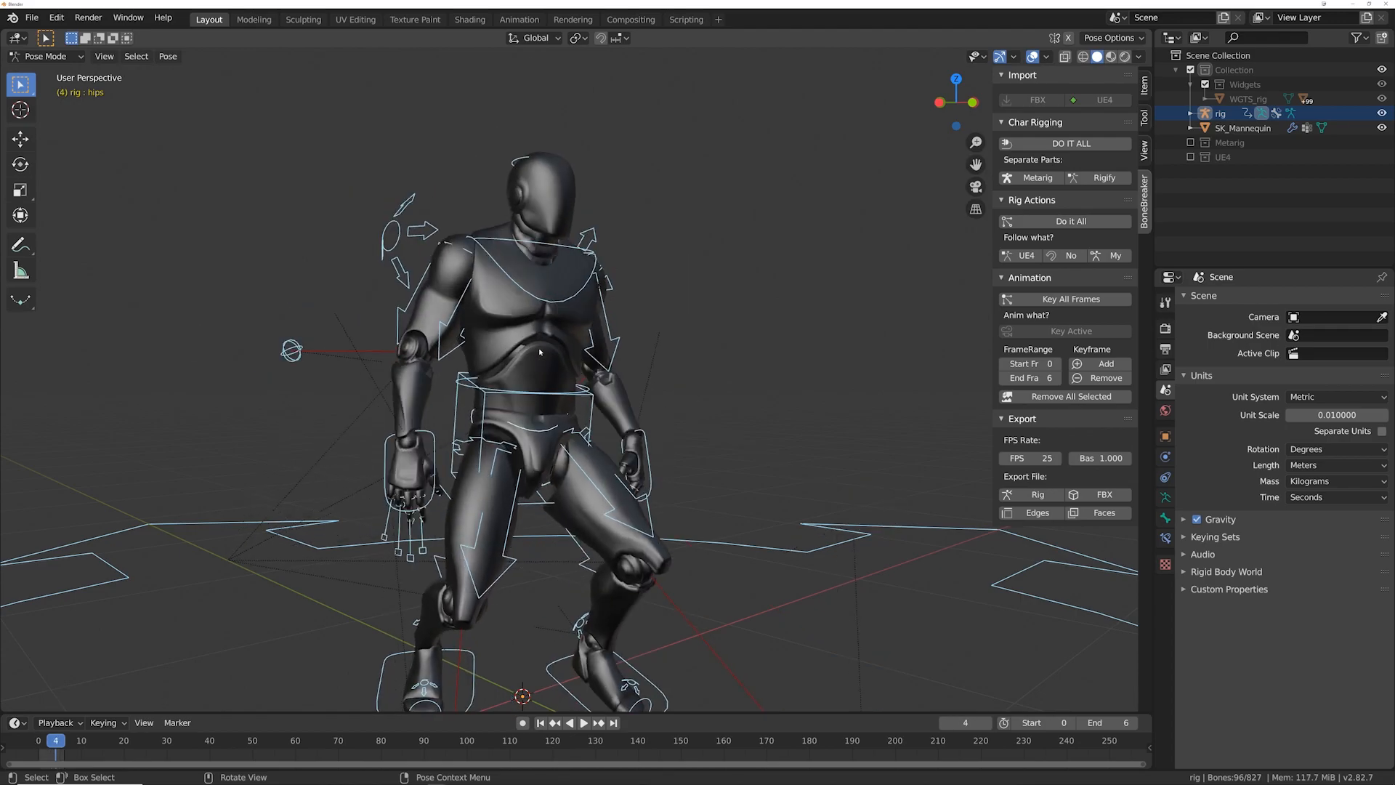
left_click(774, 361)
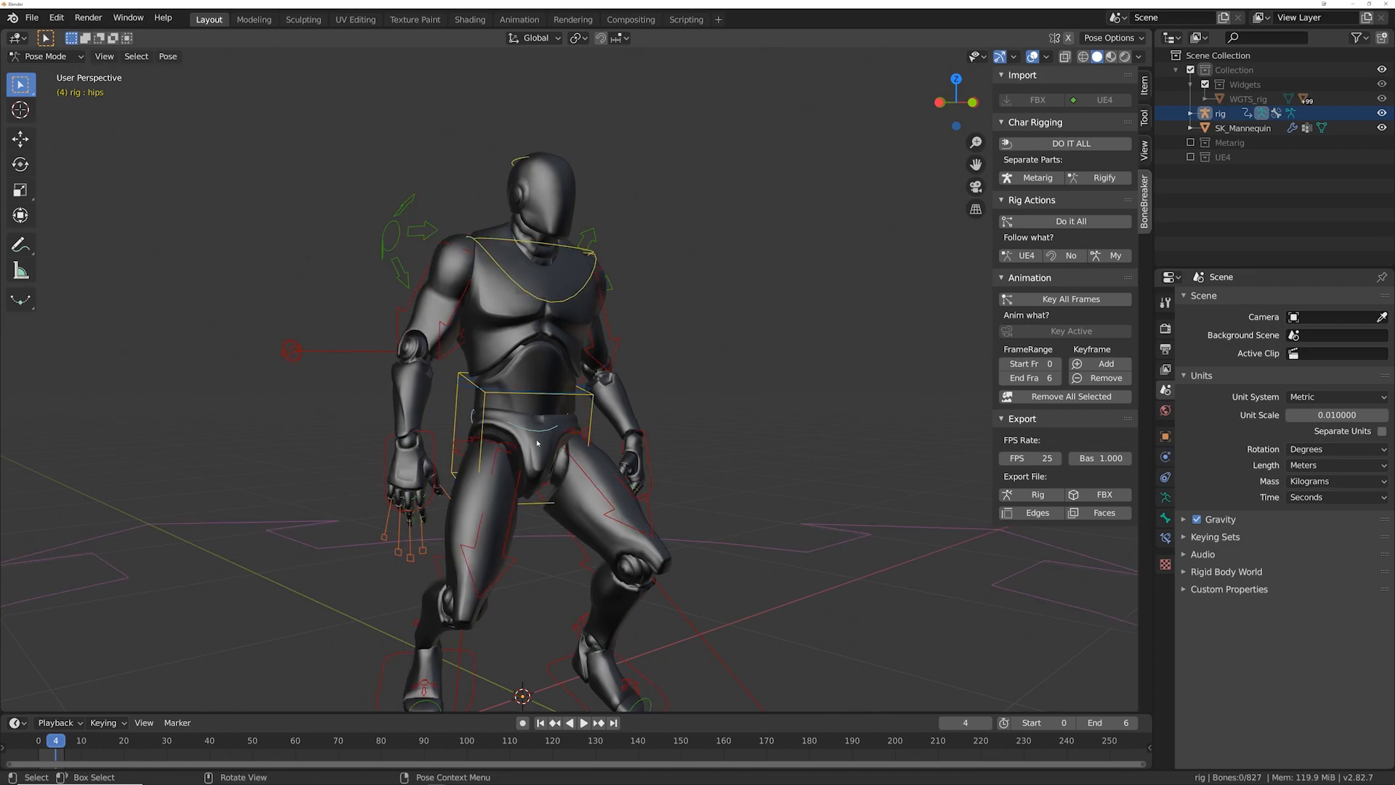
key("ctrl+v")
middle_click_drag(795, 336, 704, 342)
scroll(585, 342, "up", 2)
mouse_move(596, 356)
middle_mouse_down()
mouse_move(650, 432)
mouse_move(688, 392)
mouse_move(659, 378)
mouse_move(596, 295)
mouse_move(668, 409)
mouse_move(717, 405)
mouse_move(586, 379)
middle_mouse_up()
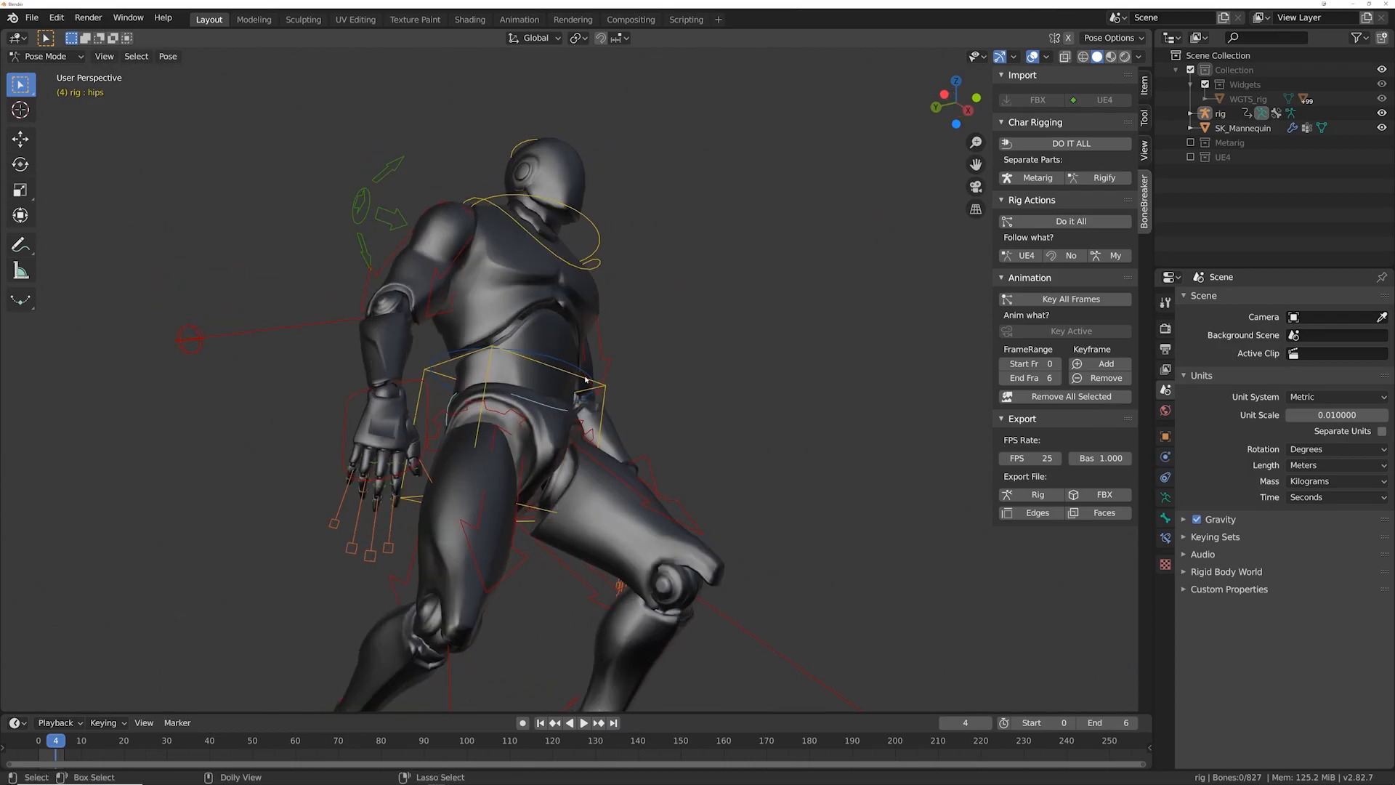
key("ctrl+shift+v")
scroll(586, 379, "up", 5)
middle_click_drag(562, 448, 614, 399)
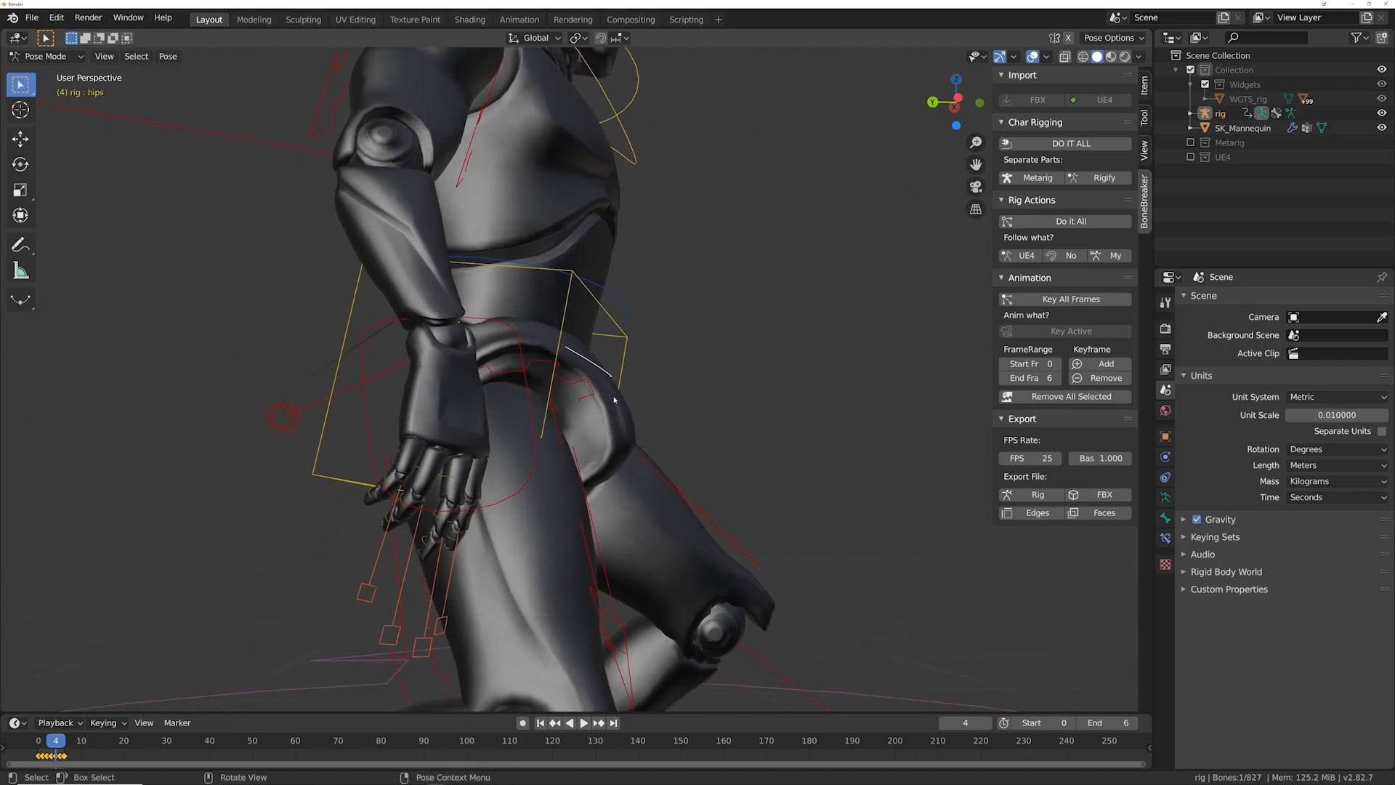
Step: Remove all keyframes from the selected hips control
key("Right")
key("Left")
key("Left")
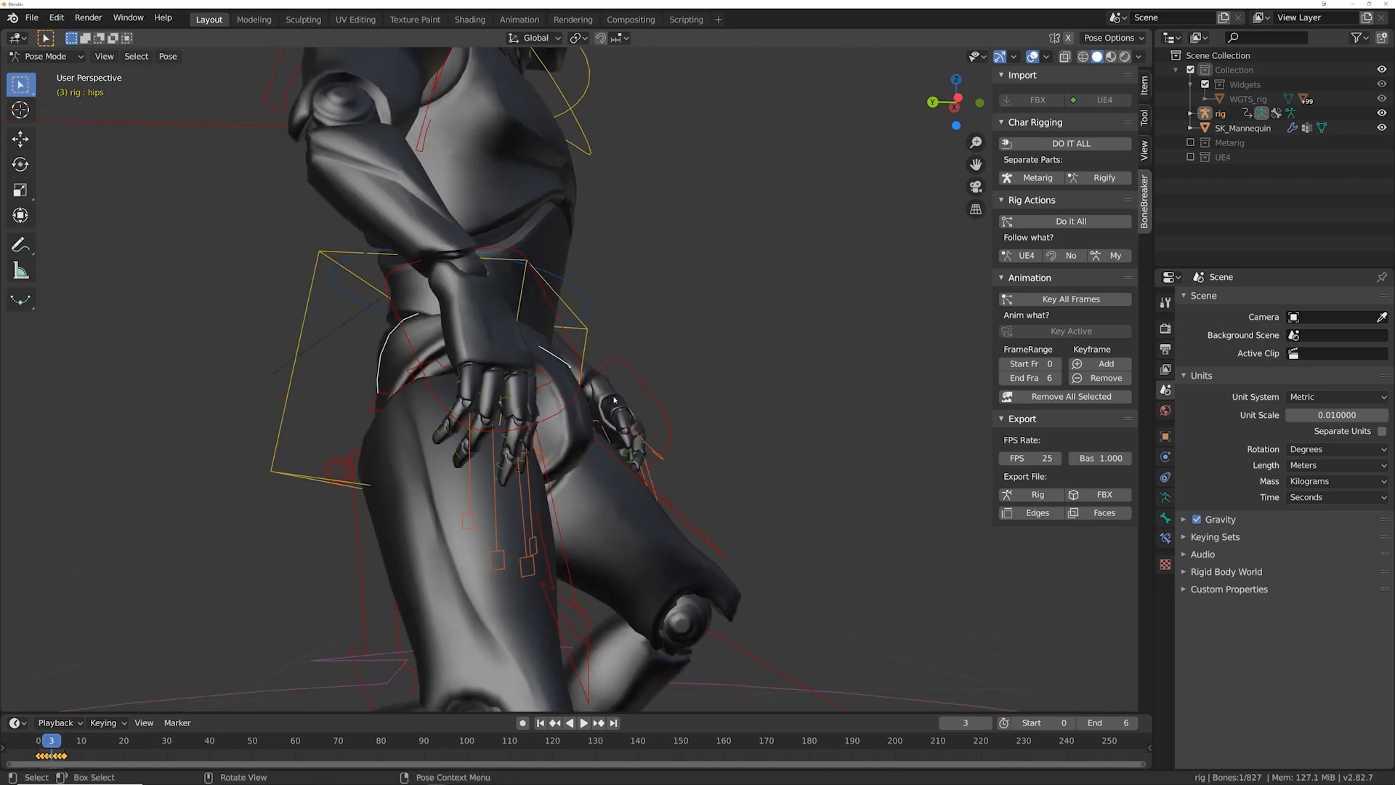
key("Right")
key("Right")
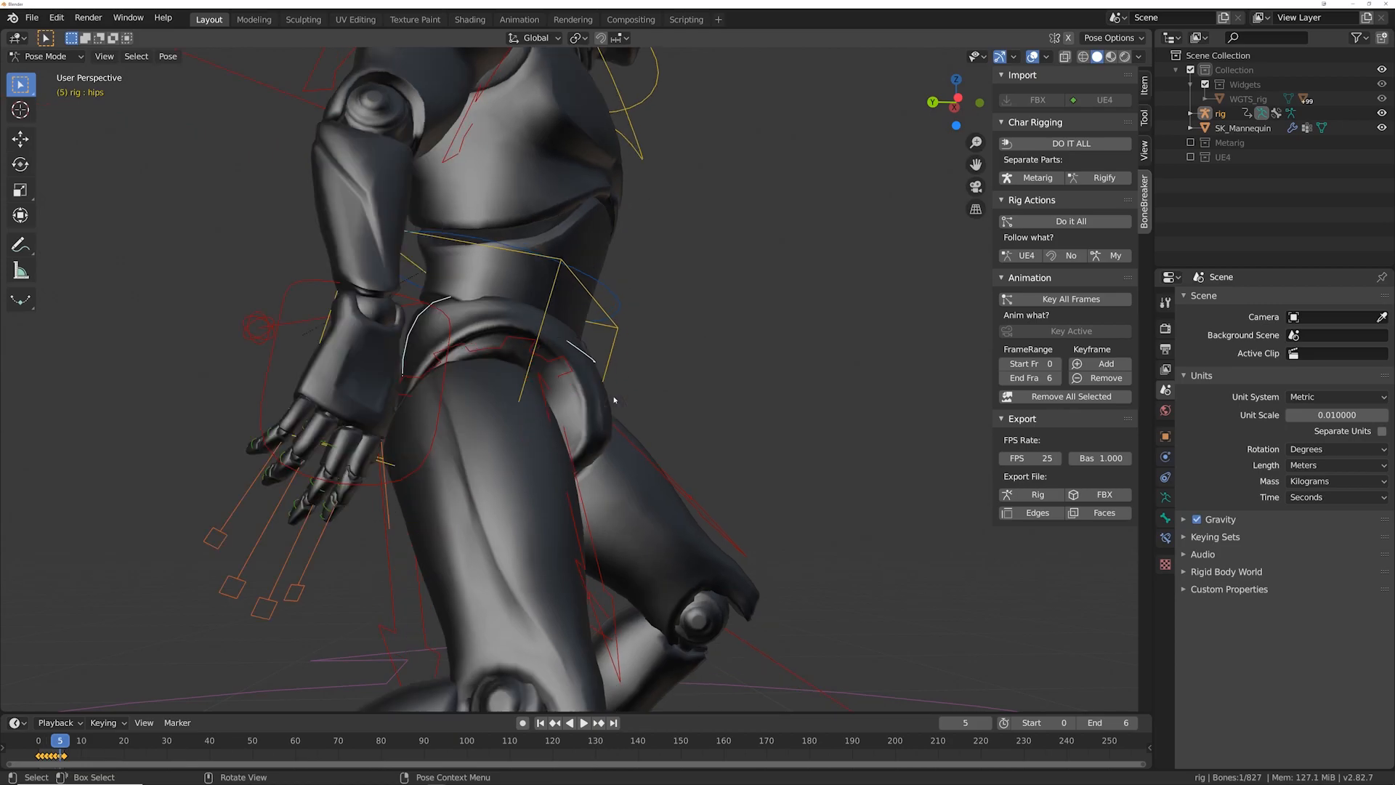
key("Right")
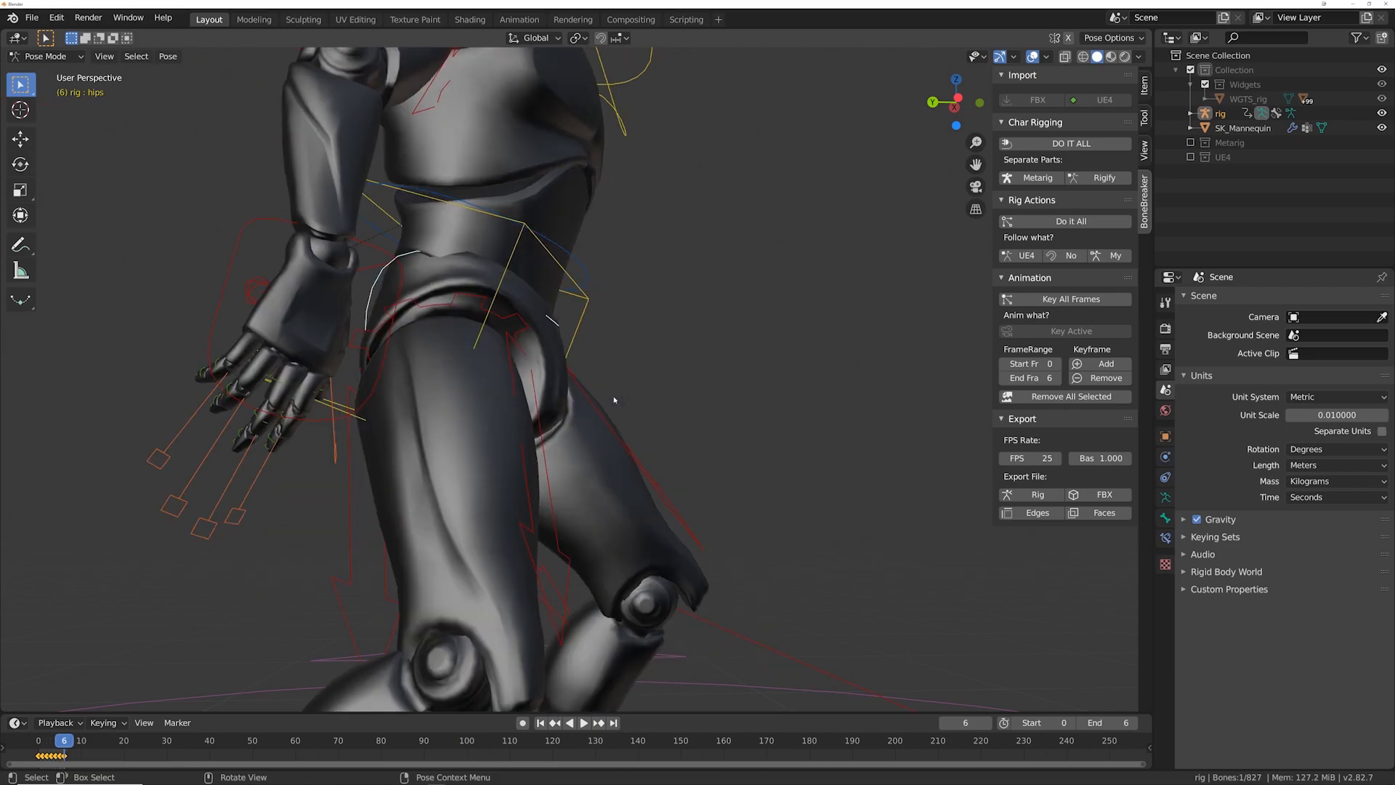
key("Left")
key("Left")
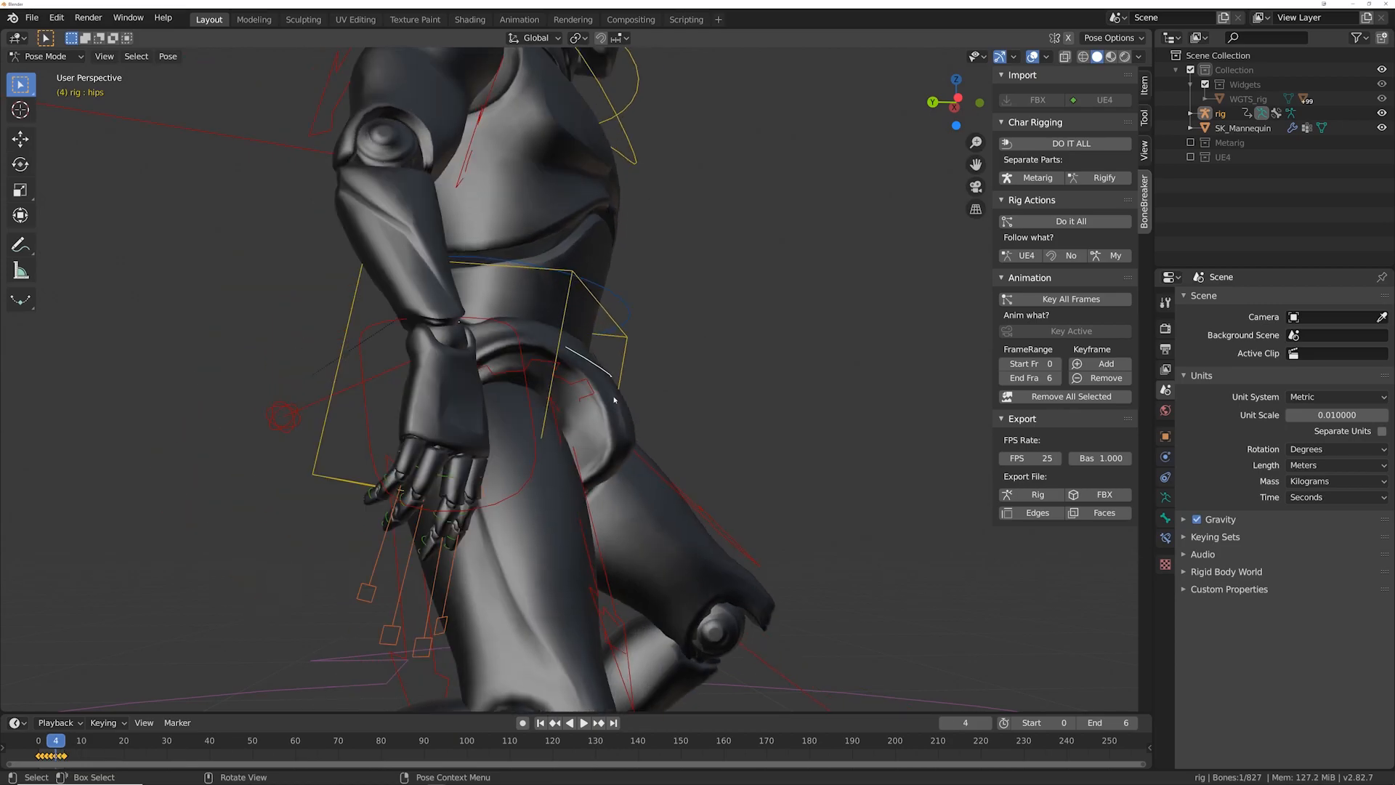
left_click(1072, 396)
Step: Step through the animation frames to examine the motion without the hips keyframes, ending on frame 4
key("Left")
key("Left")
key("Left")
key("Left")
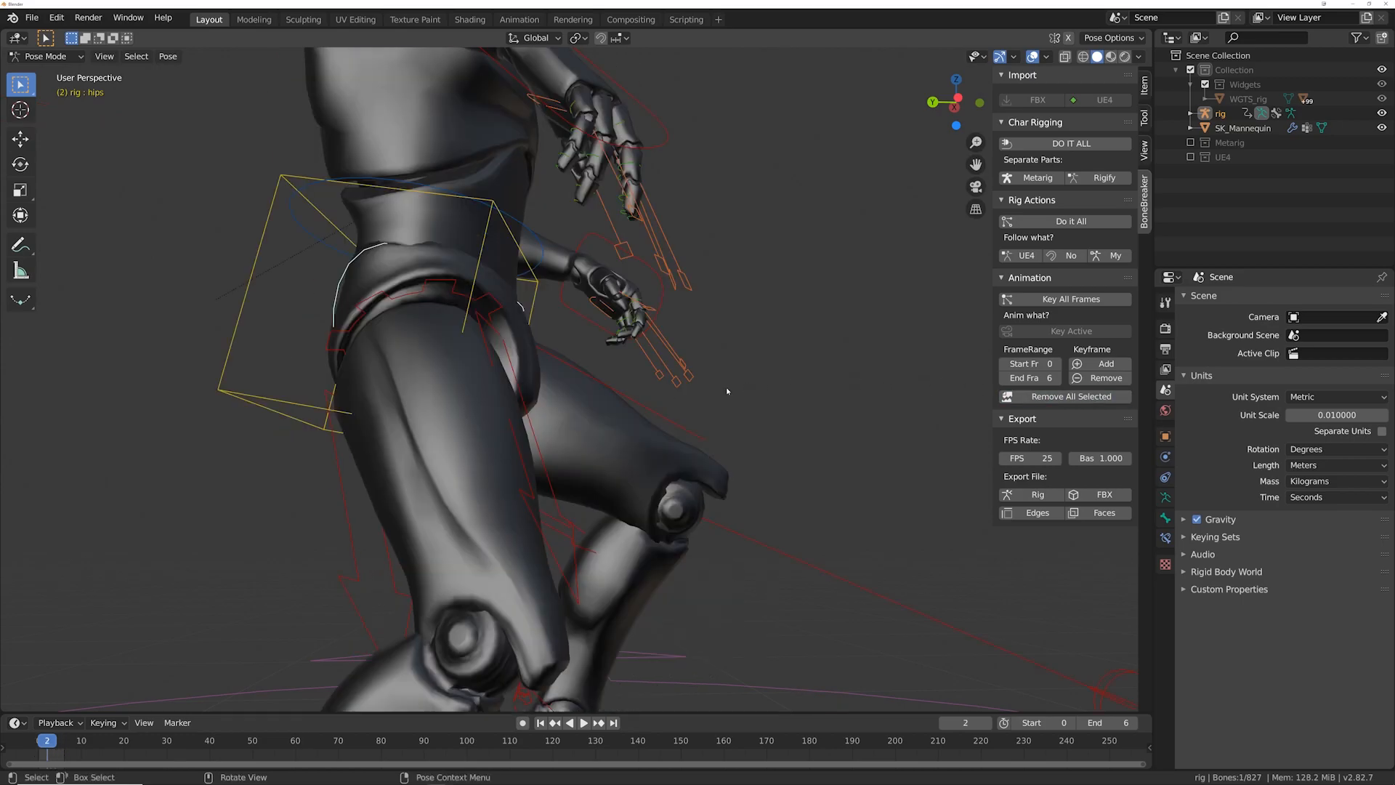
key("Right")
key("Right")
key("Right")
key("Right")
key("Right")
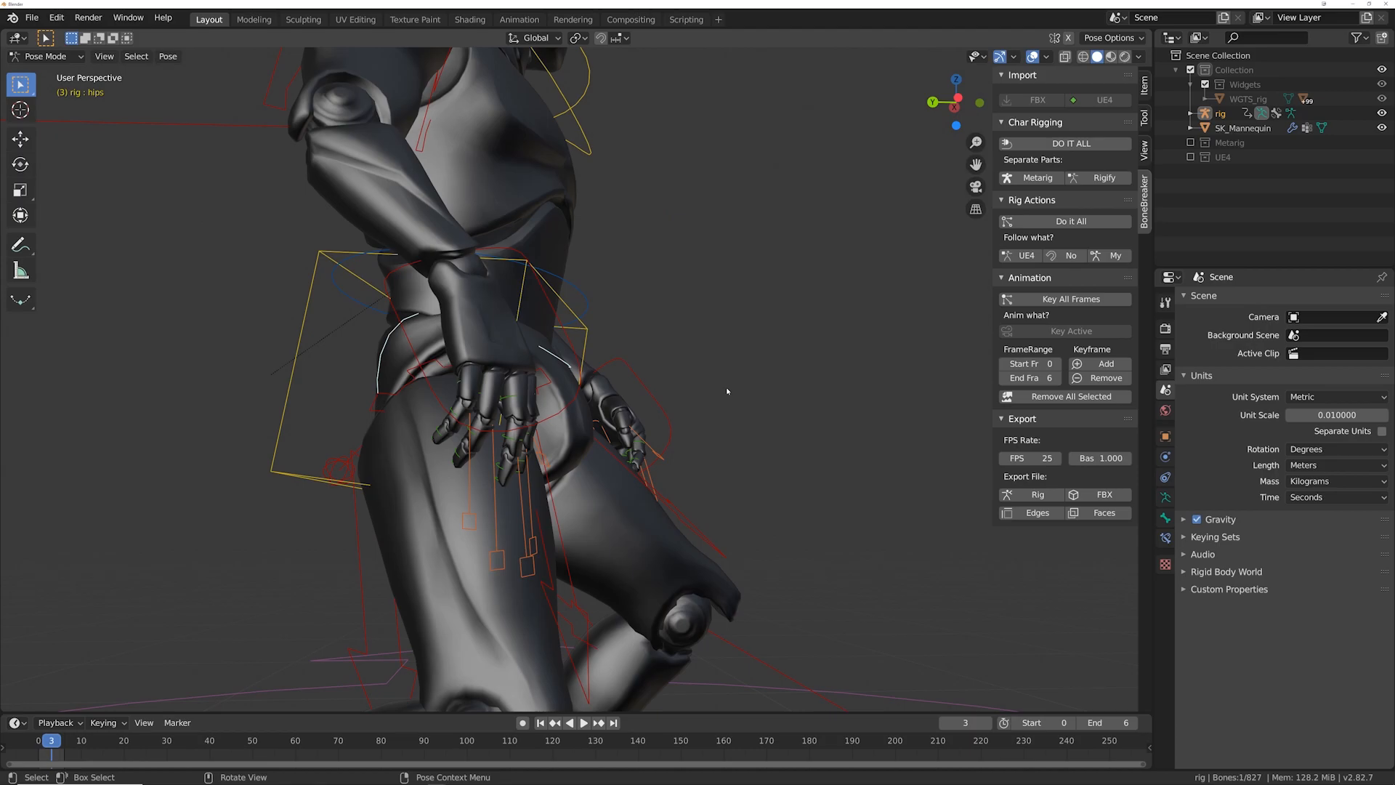
key("Right")
key("Left")
key("Left")
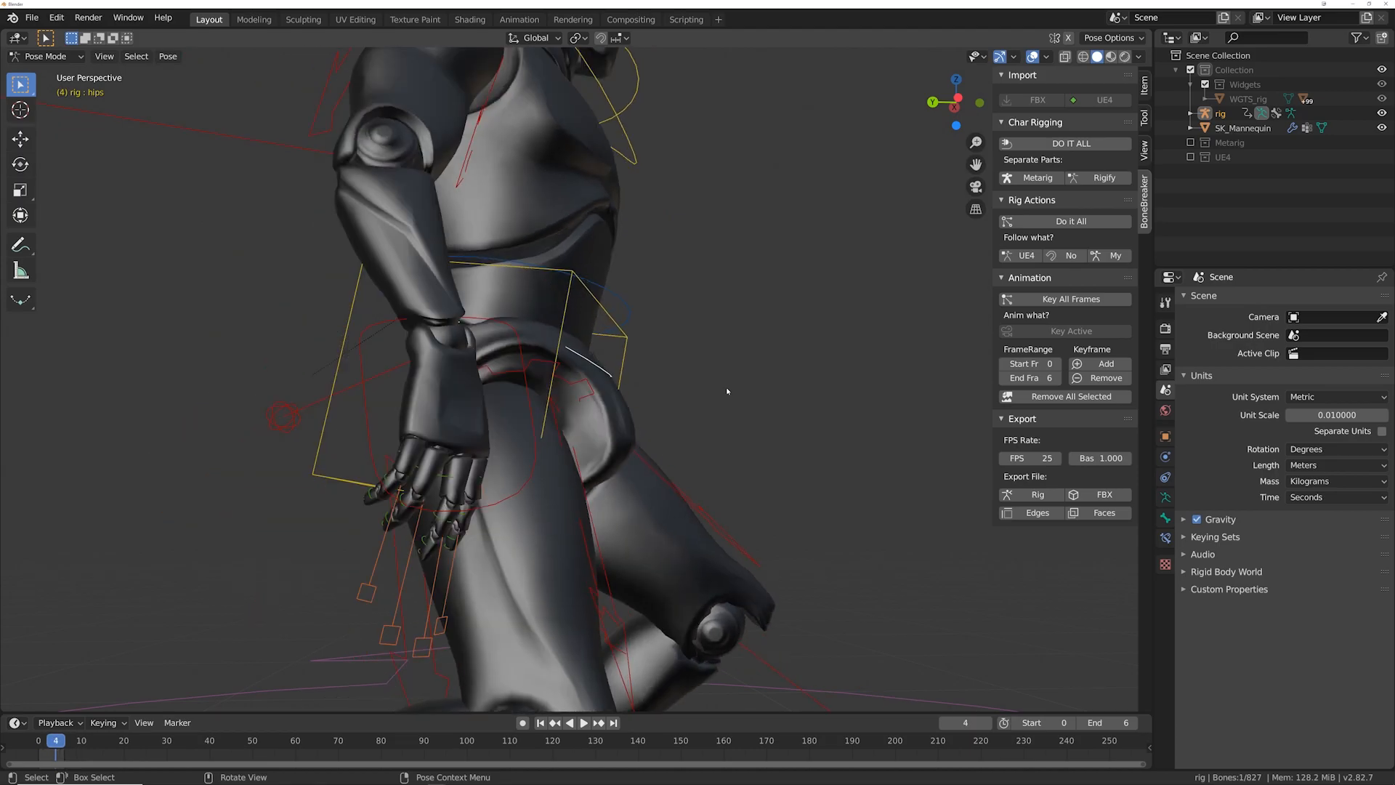
Step: Try rotating the hips control around the global X axis at frame 4
key("r")
key("y")
key("x")
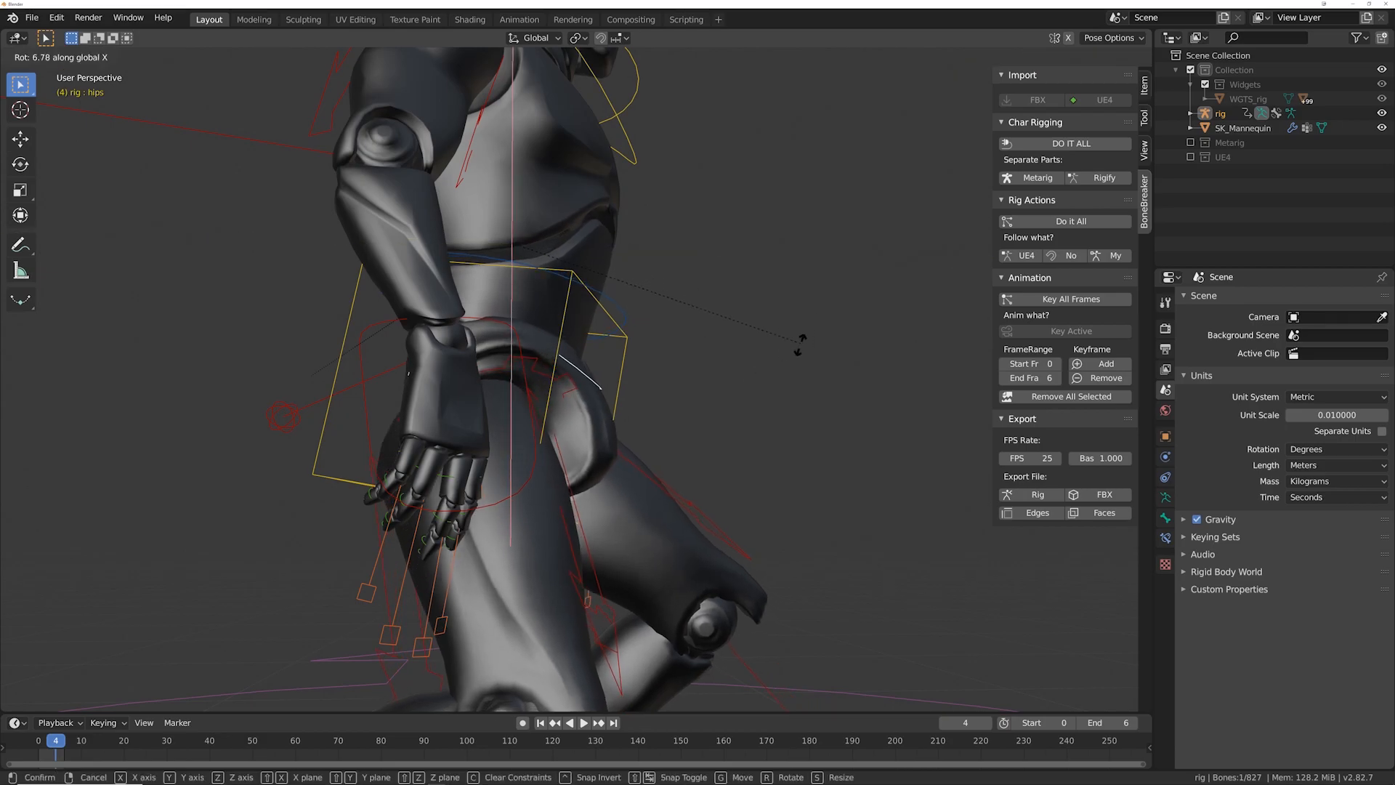
key("Escape")
middle_click_drag(716, 297, 756, 206)
key("r")
key("x")
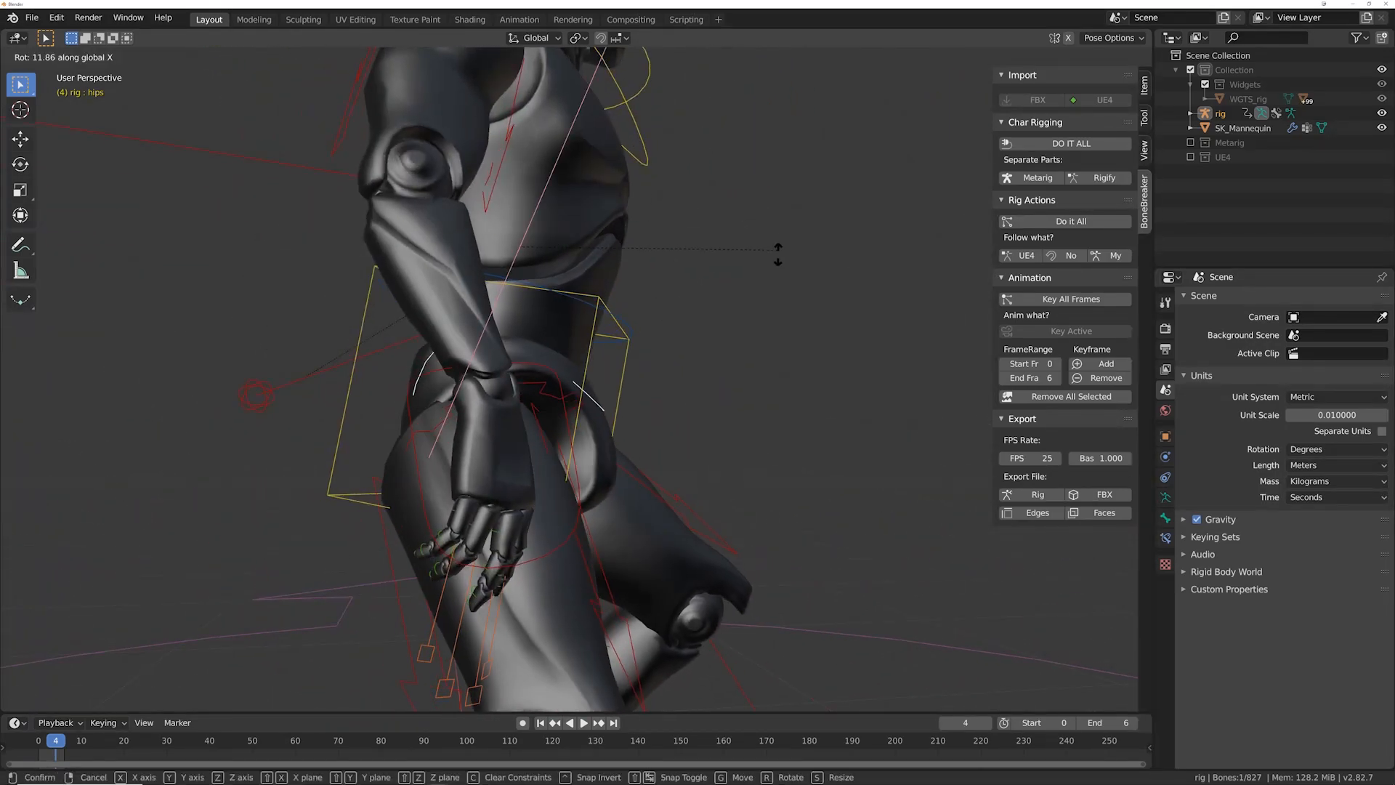
left_click(778, 286)
Step: Show the model in wireframe and try rotating the tweak_spine control around the global X axis
key("shift+z")
mouse_move(778, 286)
middle_mouse_down()
mouse_move(514, 460)
mouse_move(487, 448)
mouse_move(777, 272)
middle_mouse_up()
left_click(512, 458)
key("r")
key("x")
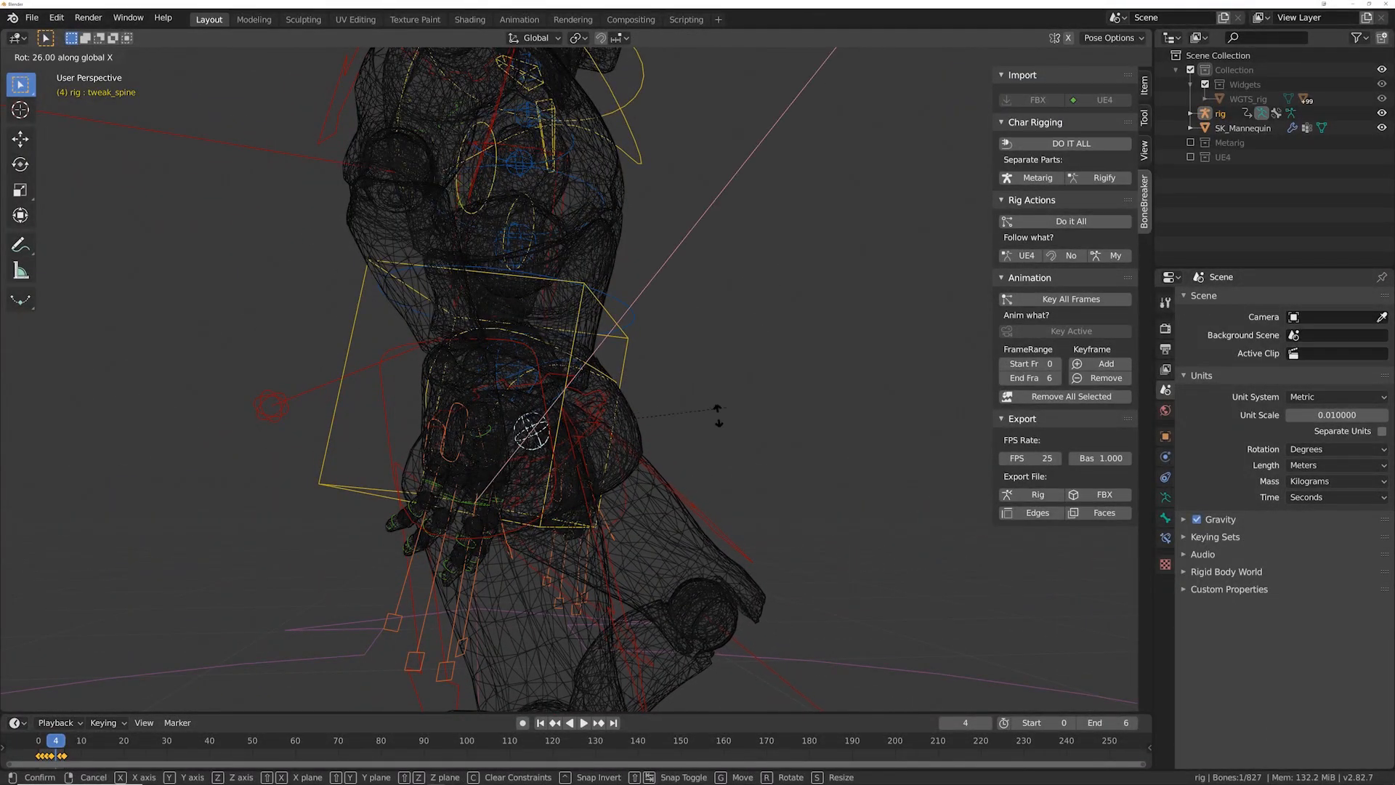
right_click(731, 269)
Step: Select the spine_fk control, return to solid shading, and remove all keyframes from it
middle_click_drag(604, 407, 809, 209)
left_click(546, 371)
key("r")
key("x")
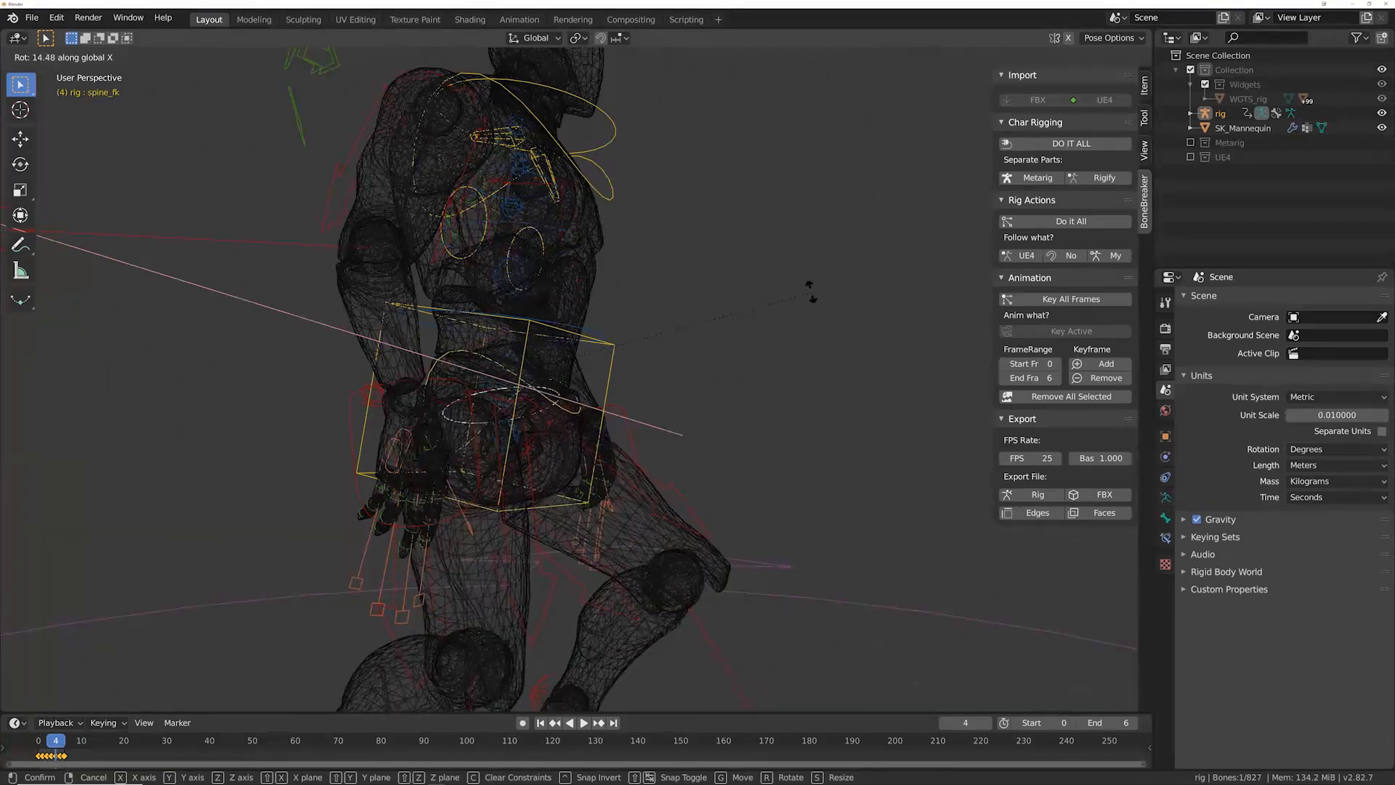
right_click(800, 313)
key("z")
left_click(908, 312)
middle_click_drag(799, 317, 797, 308)
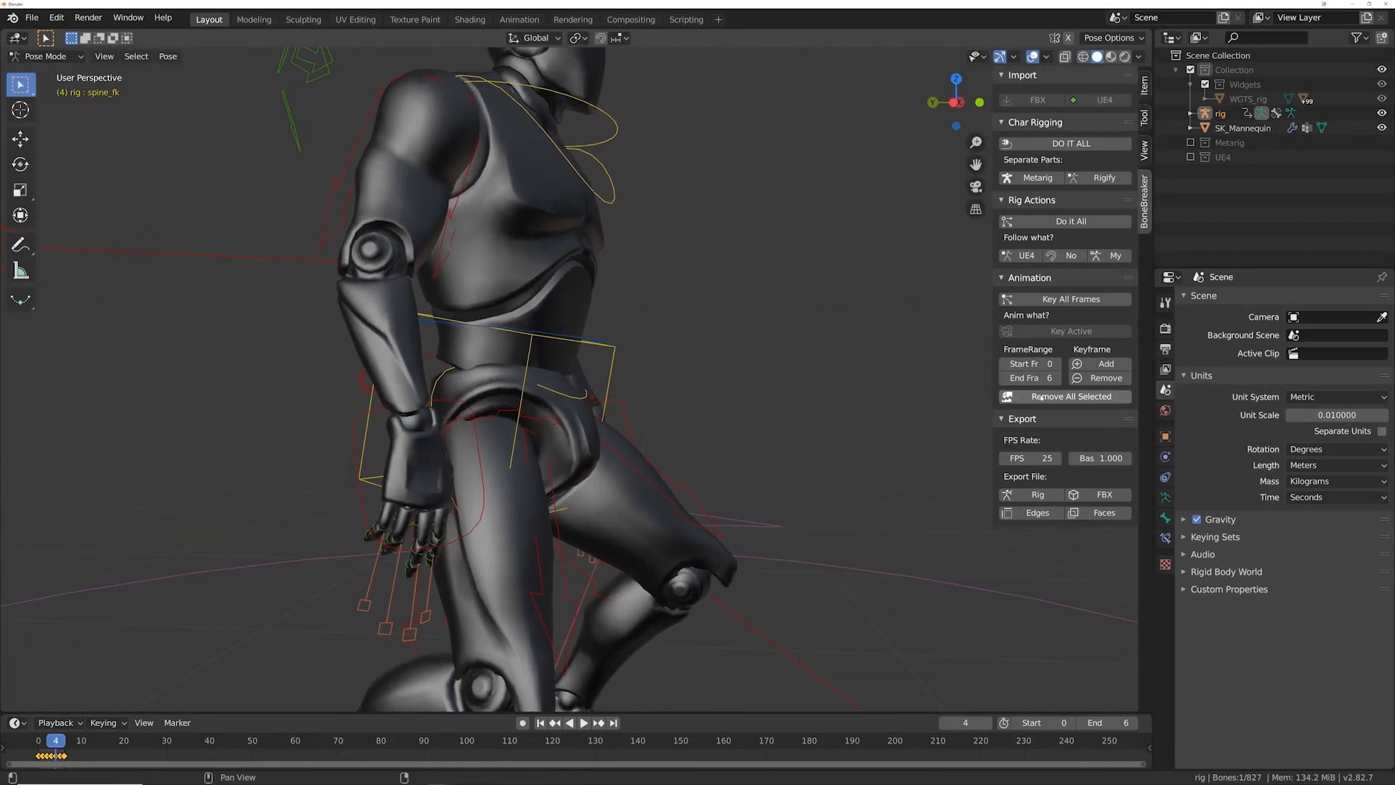
left_click(1072, 396)
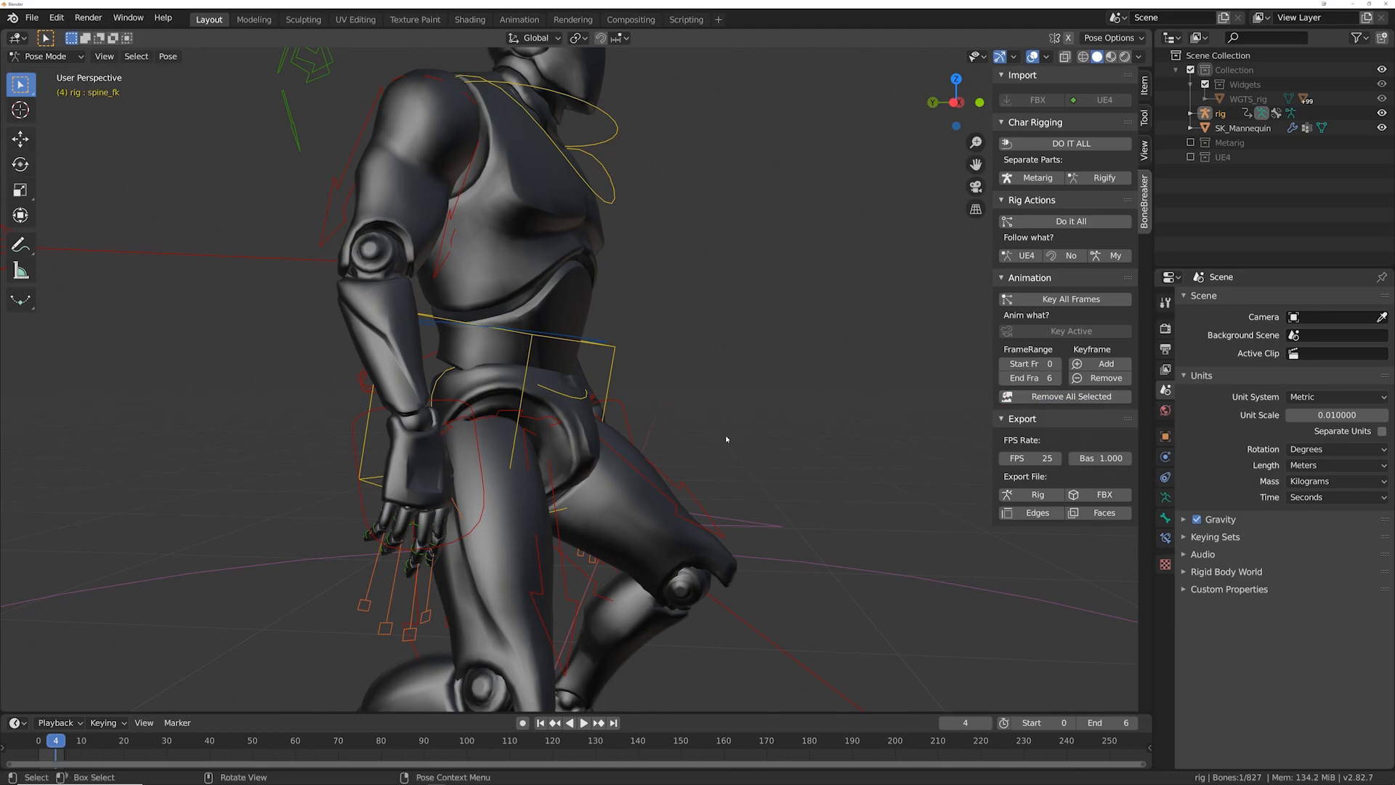
Step: Step through frames 0 to 6 in both directions to examine the motion without the spine_fk keyframes
key("Left")
key("Left")
key("Left")
key("Left")
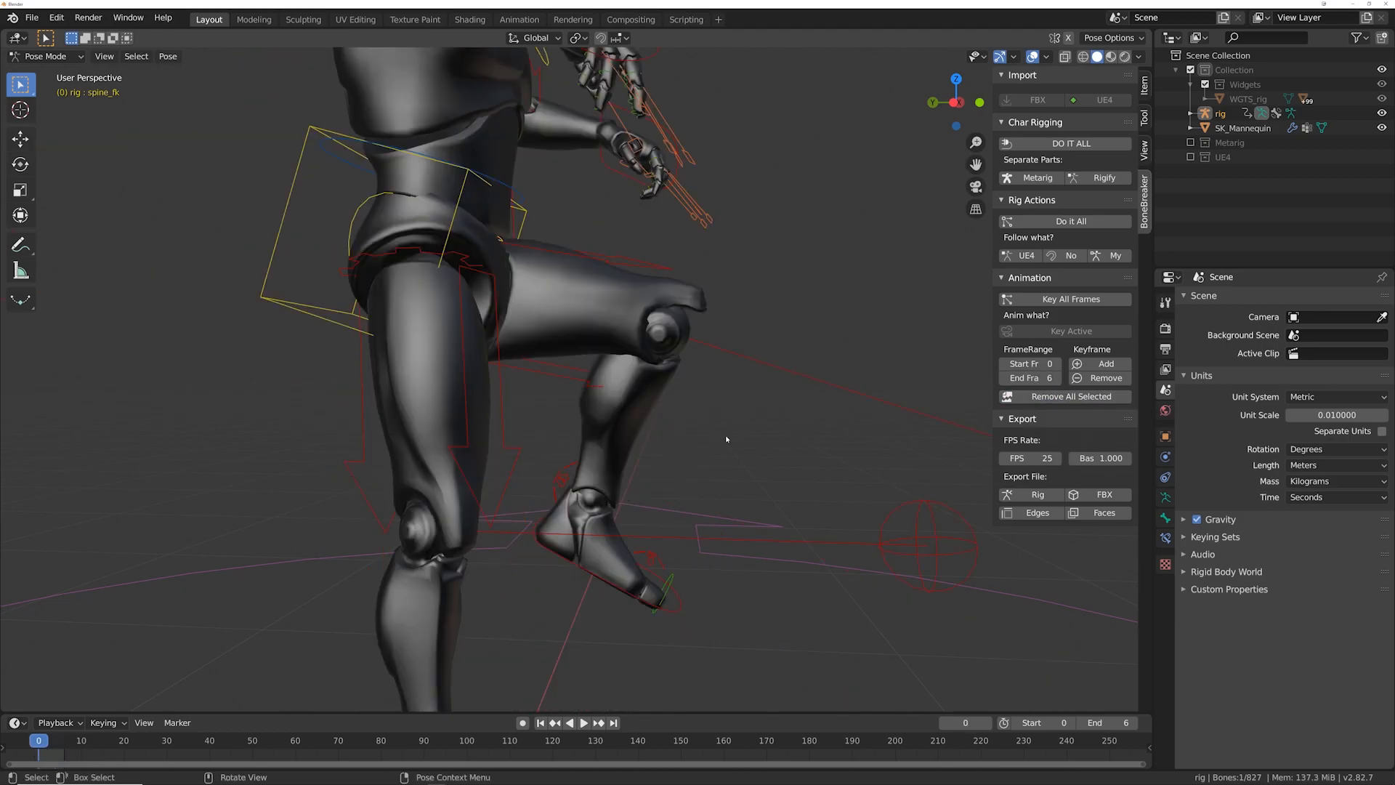
key("Right")
key("Right")
key("Right")
key("Right")
key("Right")
key("Right")
key("Left")
key("Left")
key("Left")
key("Left")
key("Left")
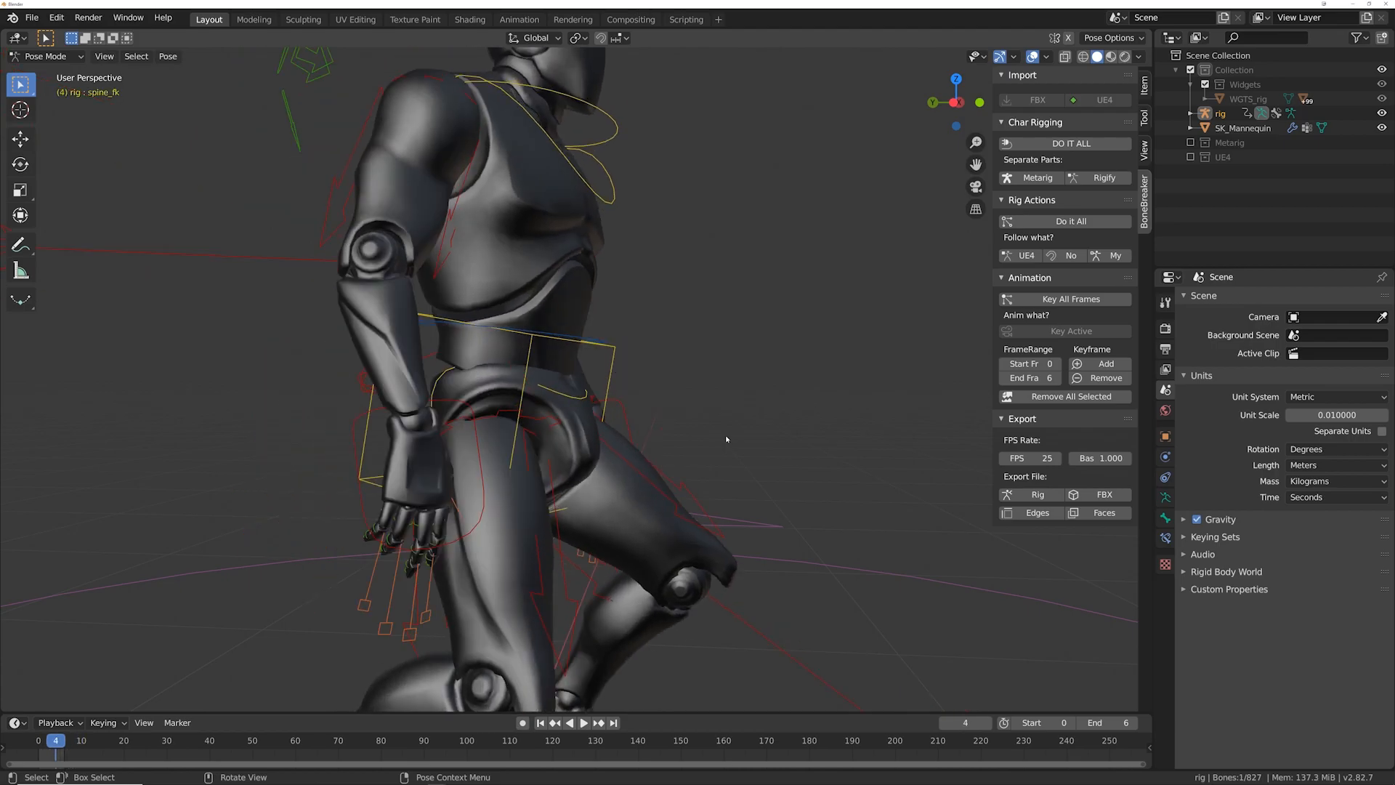
Step: Rotate the spine_fk control about 11 degrees around the global X axis at frame 6
key("Right")
key("Left")
key("Right")
key("Right")
scroll(727, 439, "up", 2)
middle_click_drag(727, 439, 703, 299)
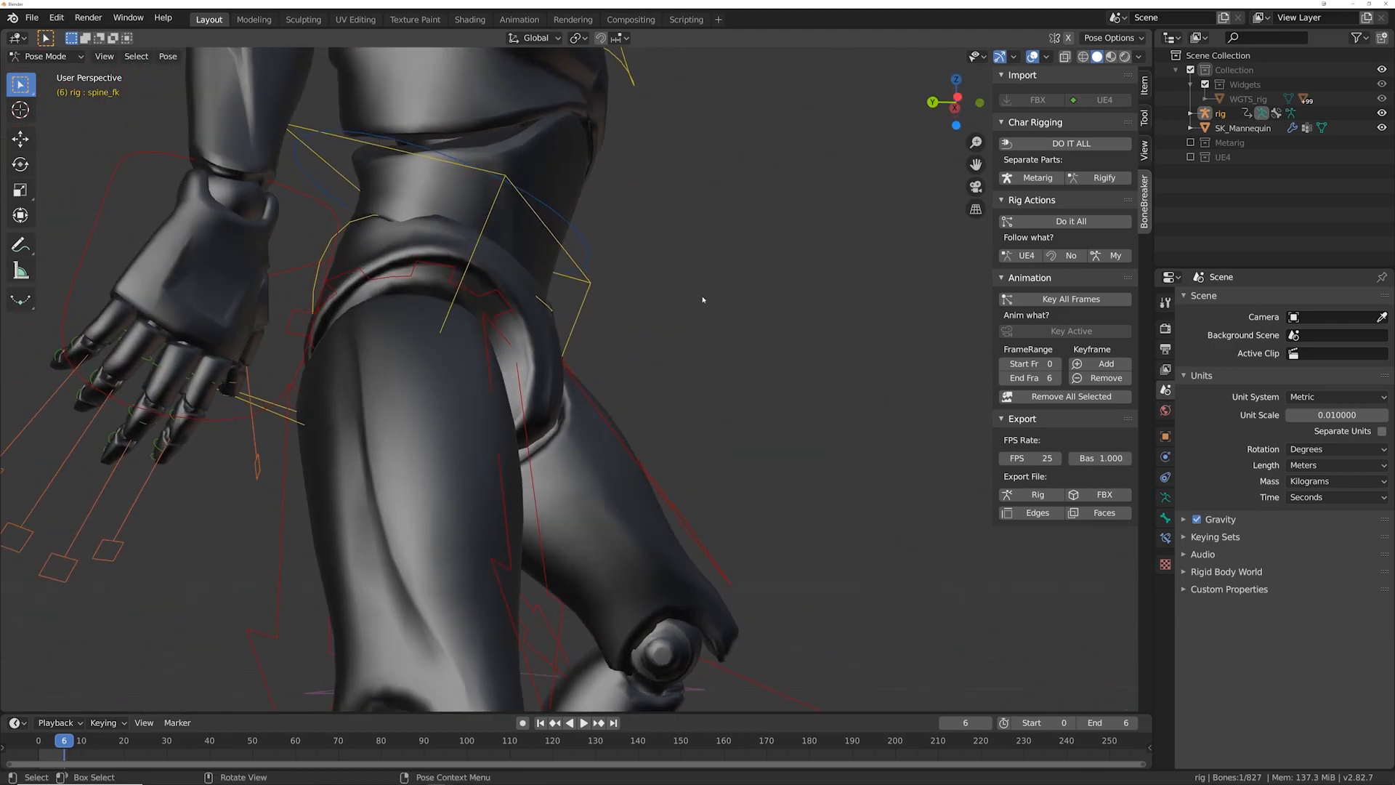
key("r")
key("x")
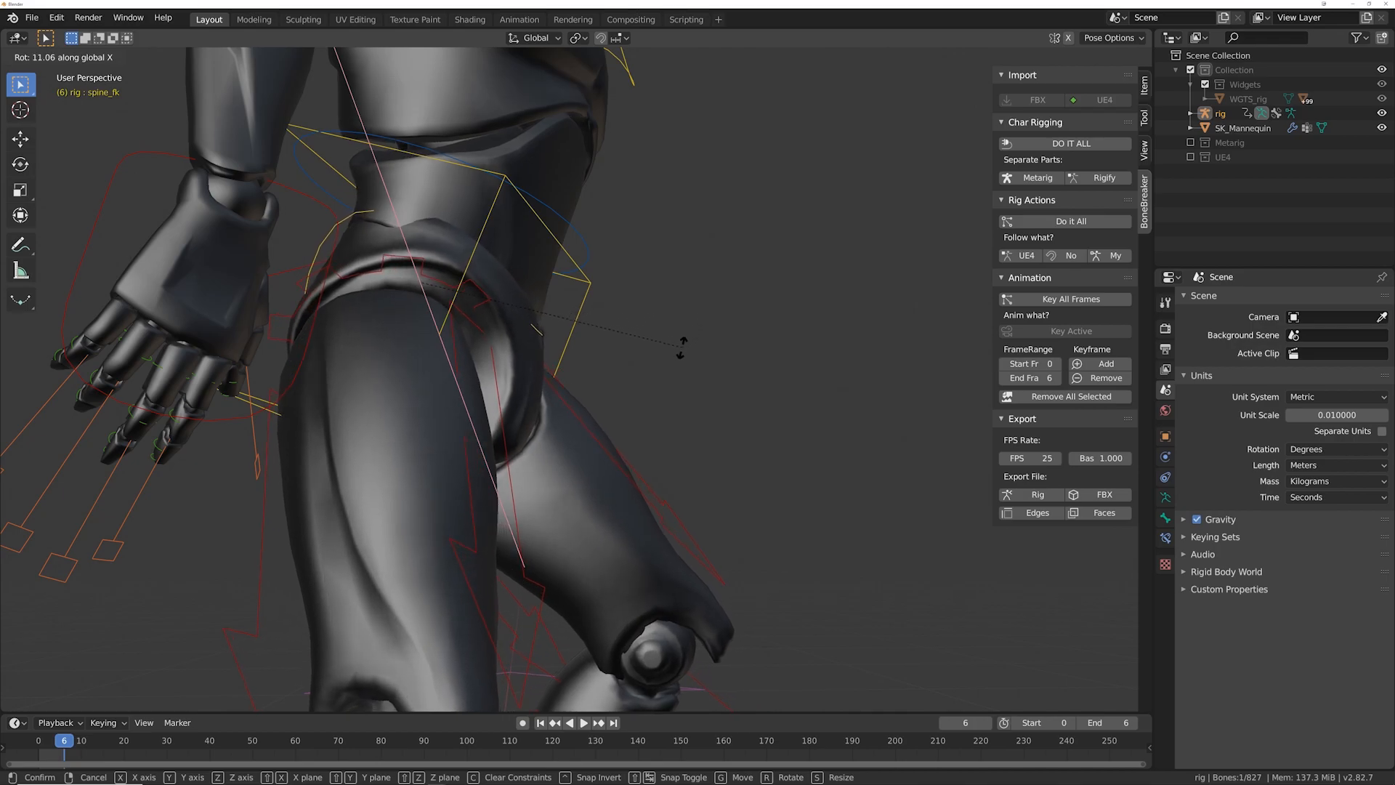
left_click(676, 358)
Step: Rotate the spine_fk control about -13 degrees around the global Y axis, viewing the pelvis from the front
middle_click_drag(676, 358, 575, 342)
key("r")
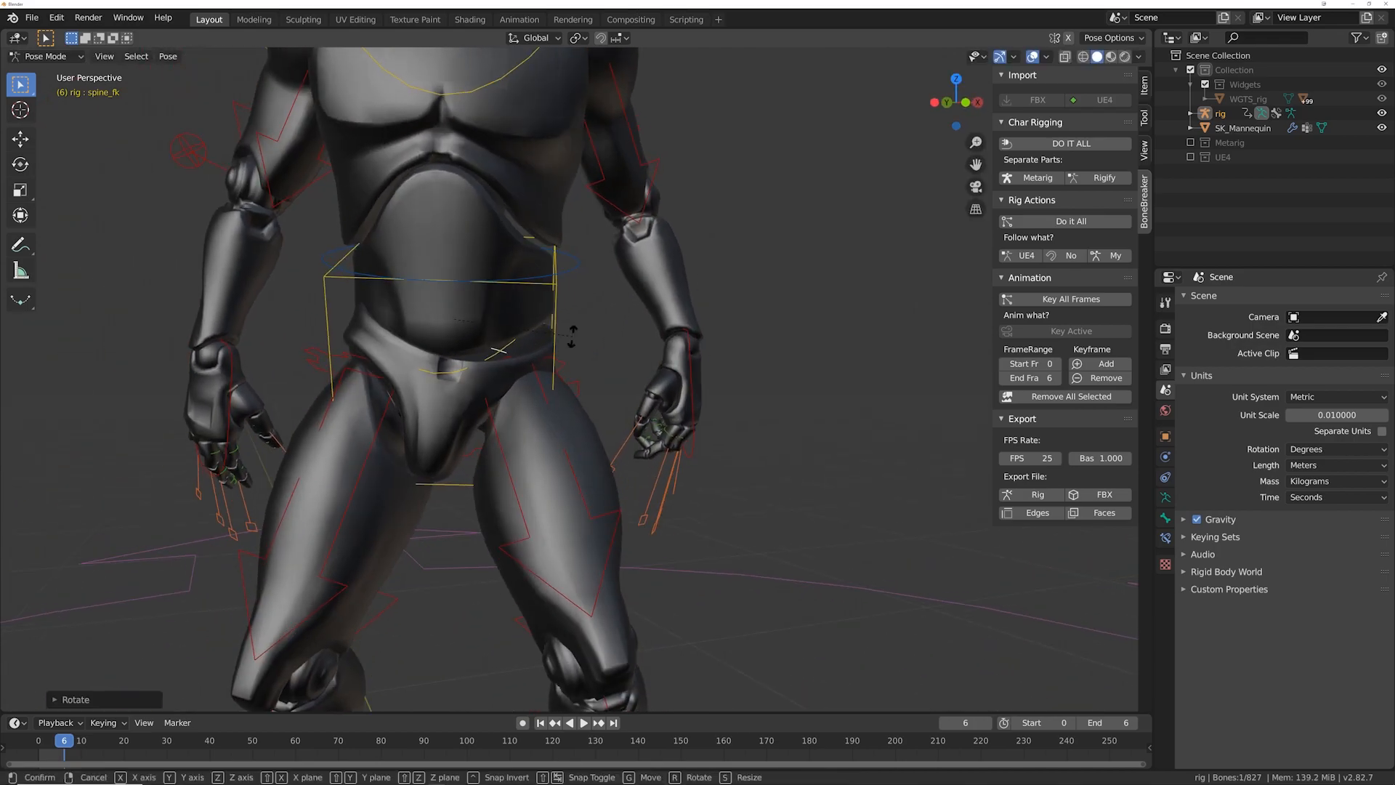
key("y")
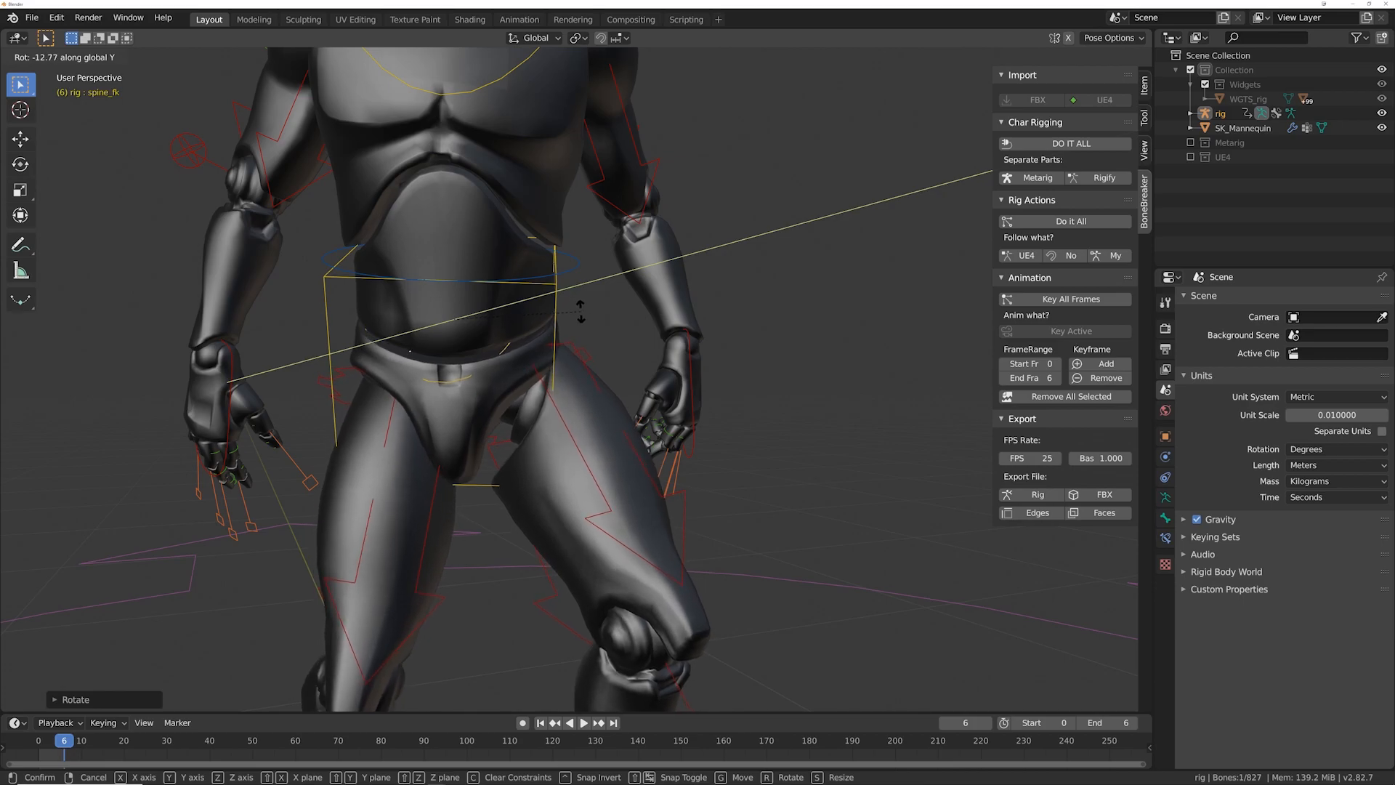
left_click(582, 314)
Step: Adjust the spine_fk control's rotation around the global Z axis at frame 6
key("r")
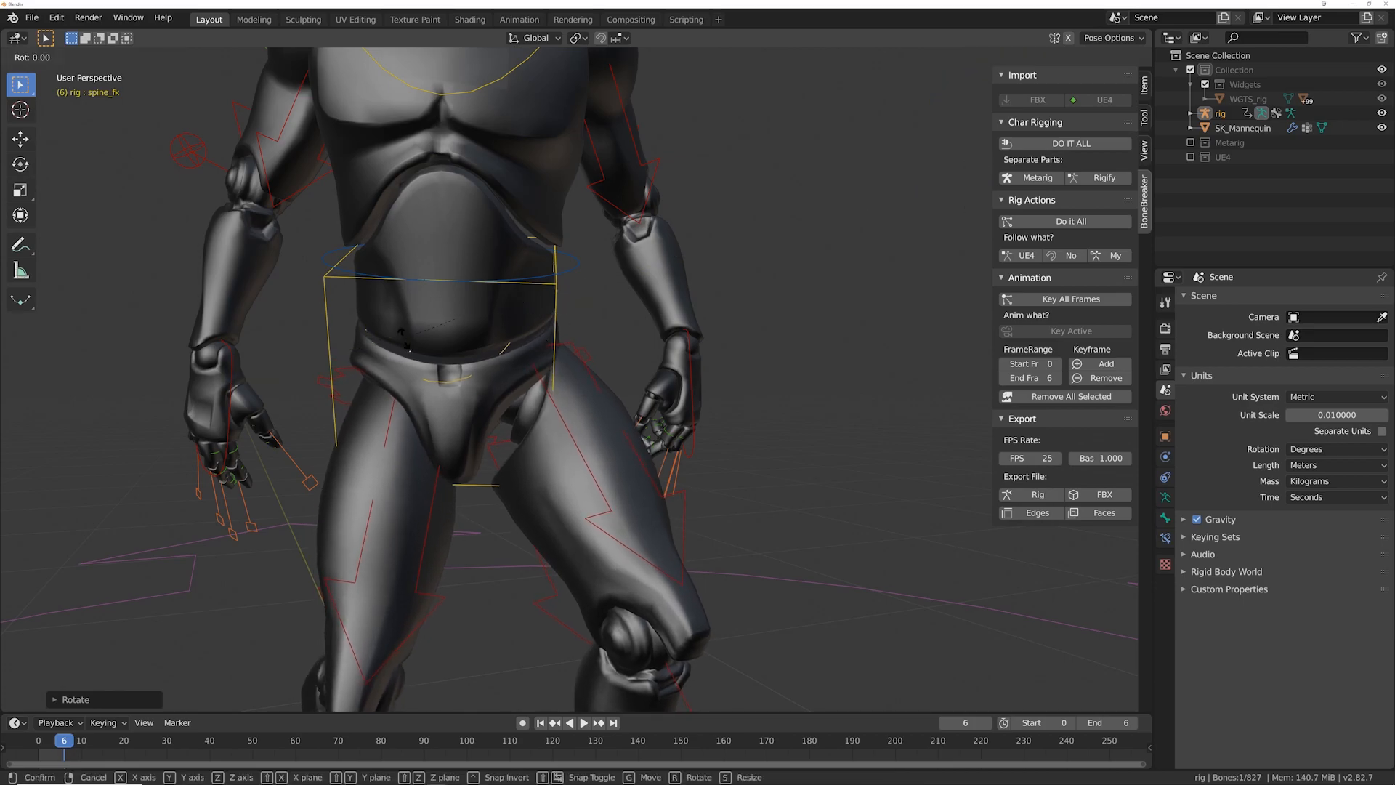
key("z")
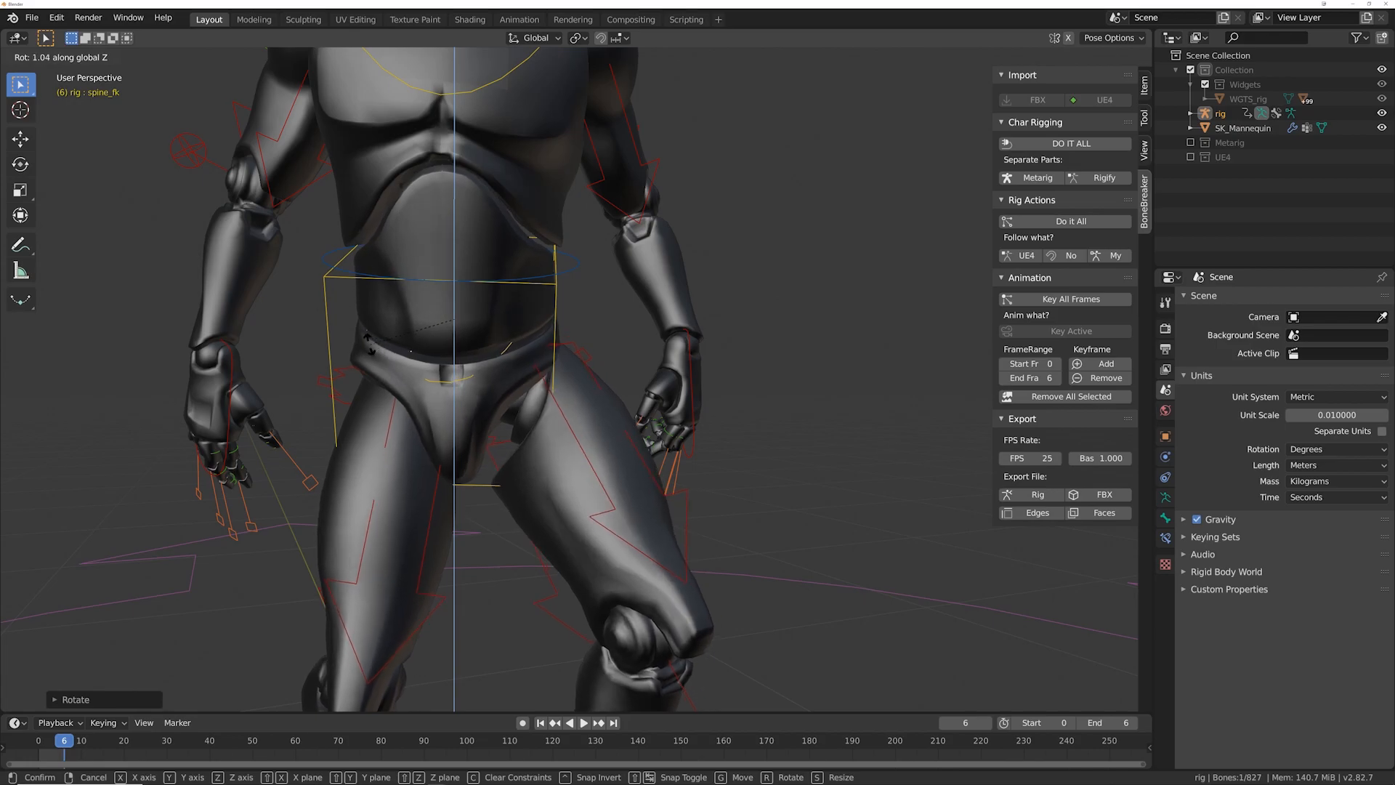
left_click(273, 324)
middle_click_drag(273, 324, 264, 375)
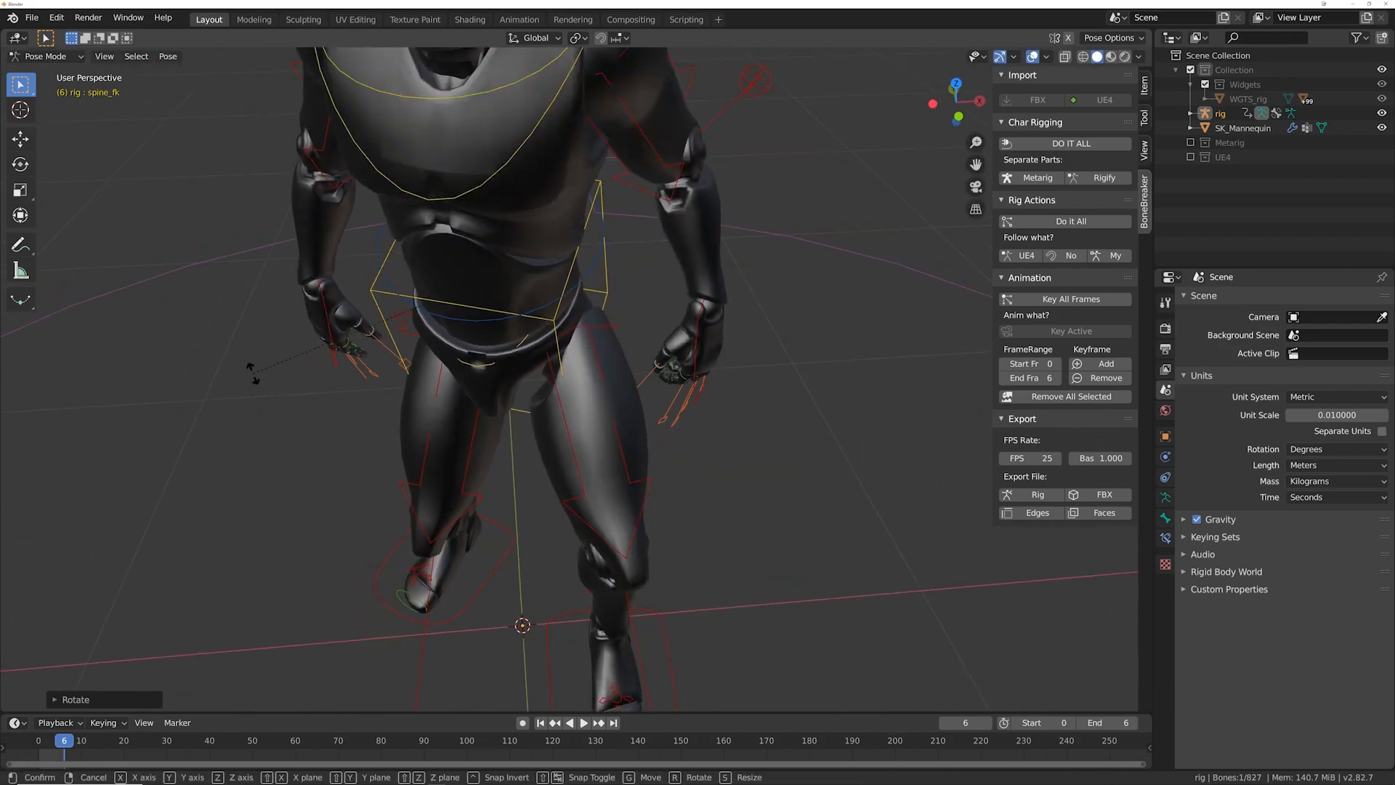
key("r")
key("z")
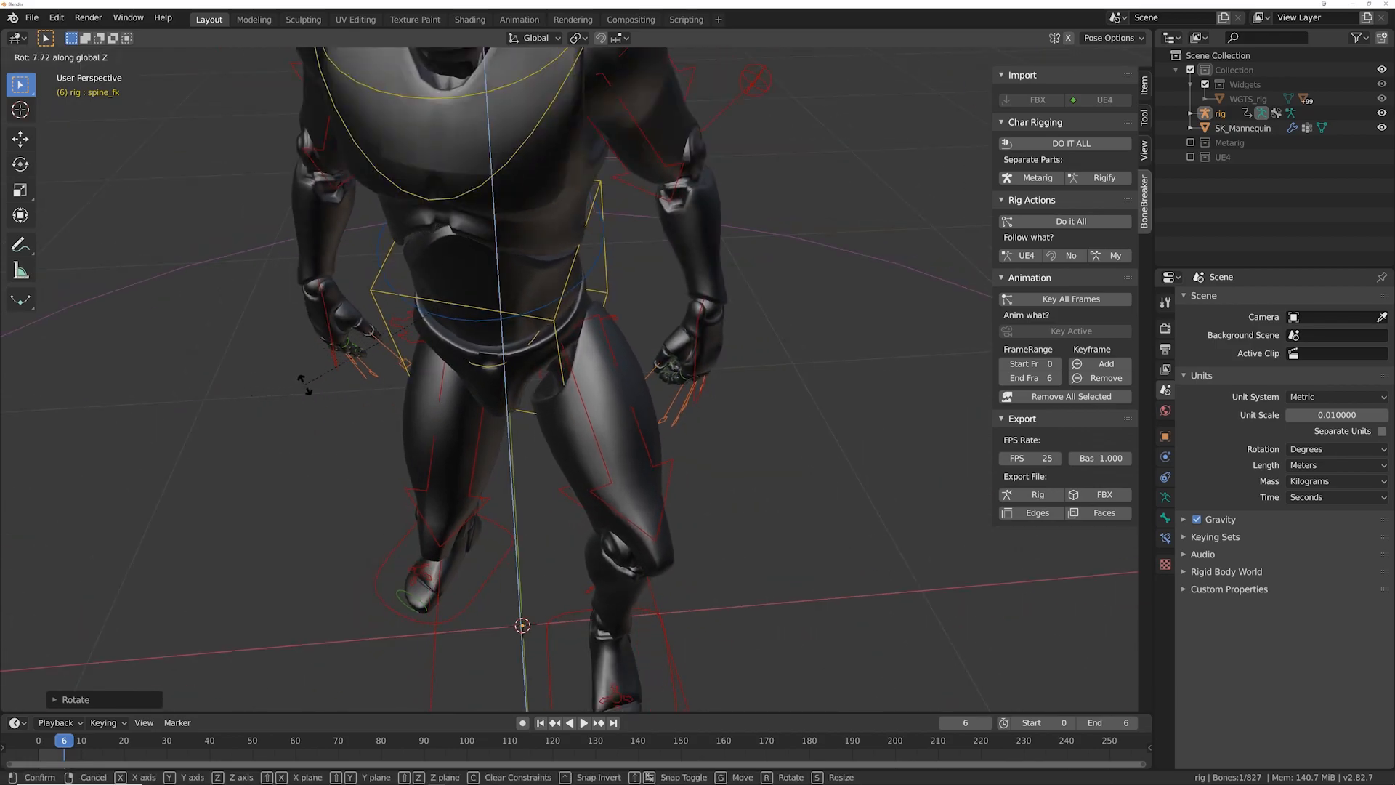
left_click(298, 384)
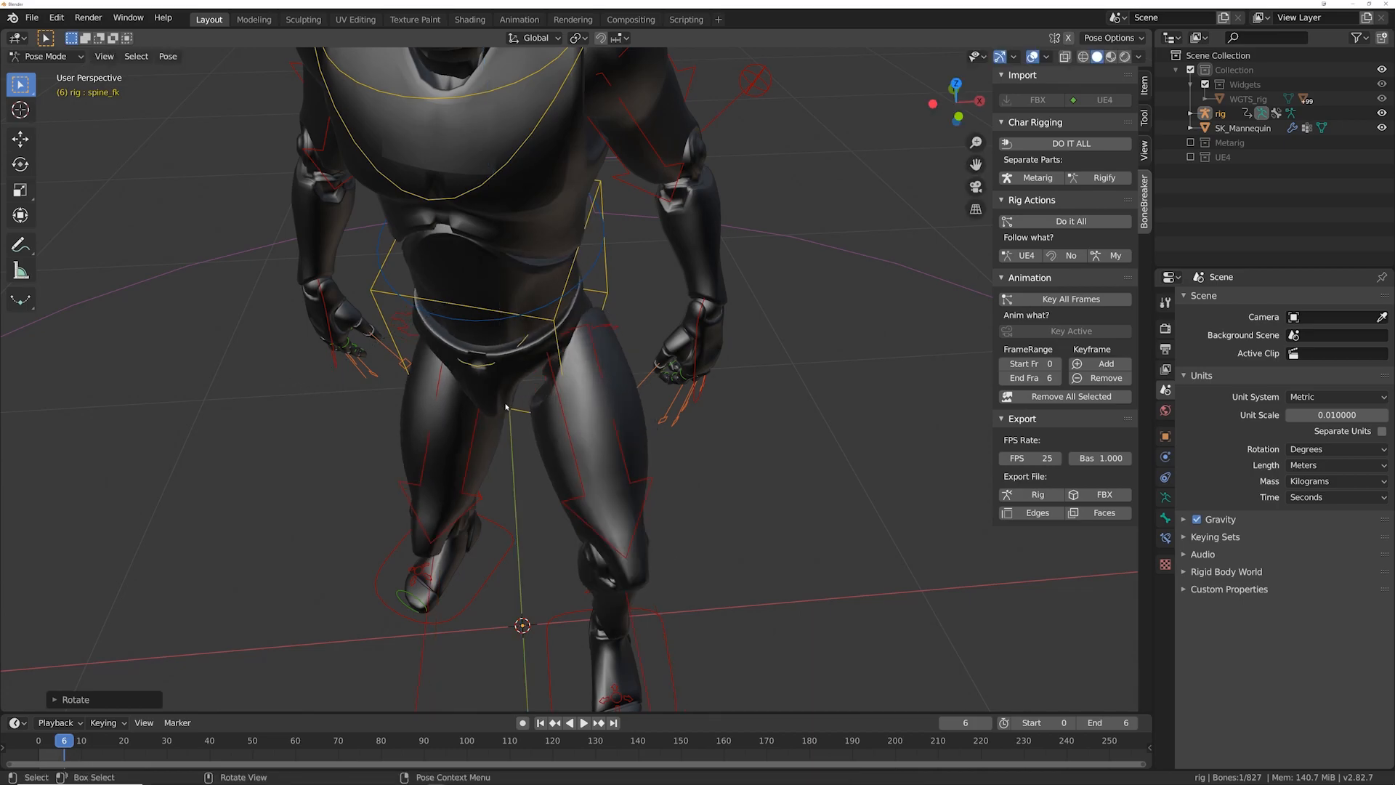
Step: Enable auto keying and rotate the spine_fk control slightly around the global Z axis to key it at frame 6
middle_click_drag(505, 408, 519, 348)
left_click(523, 723)
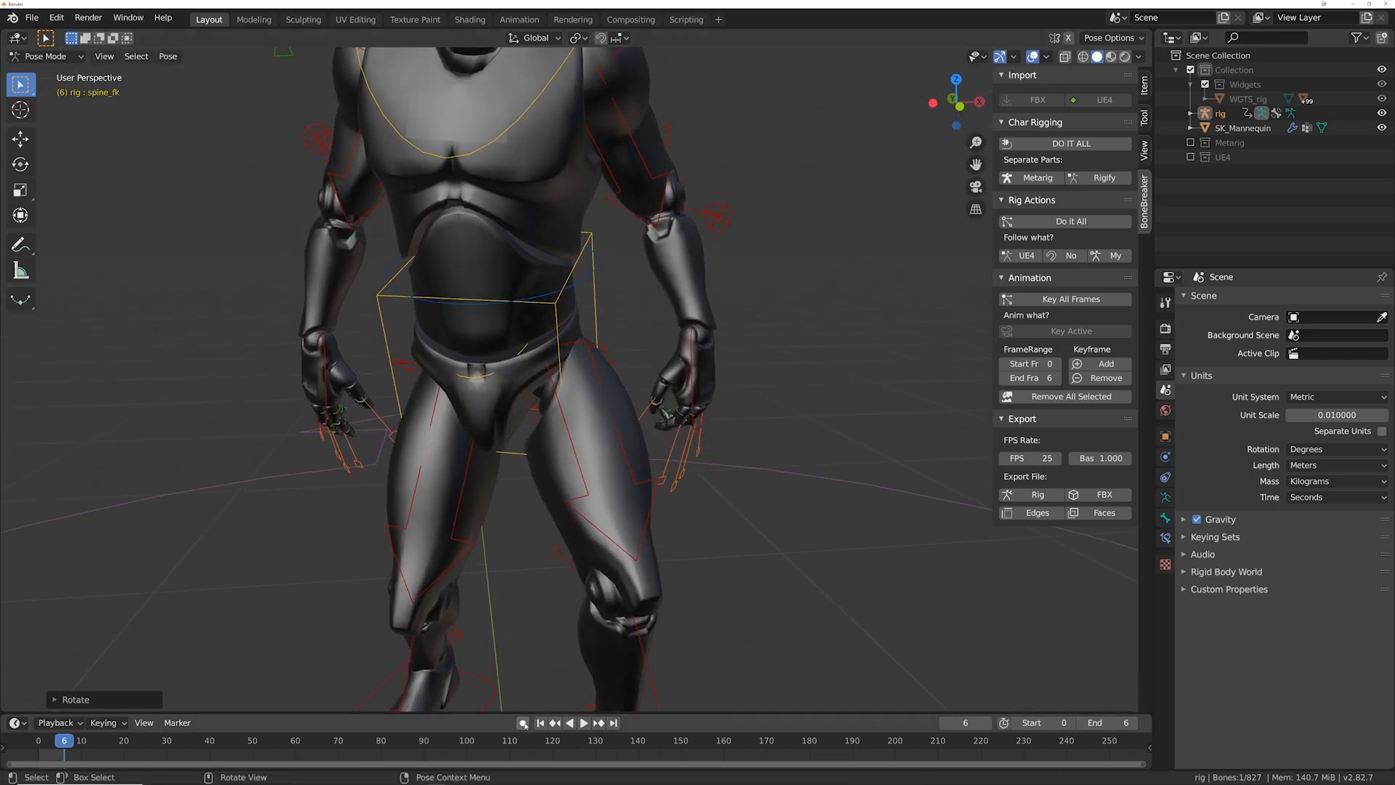
key("space")
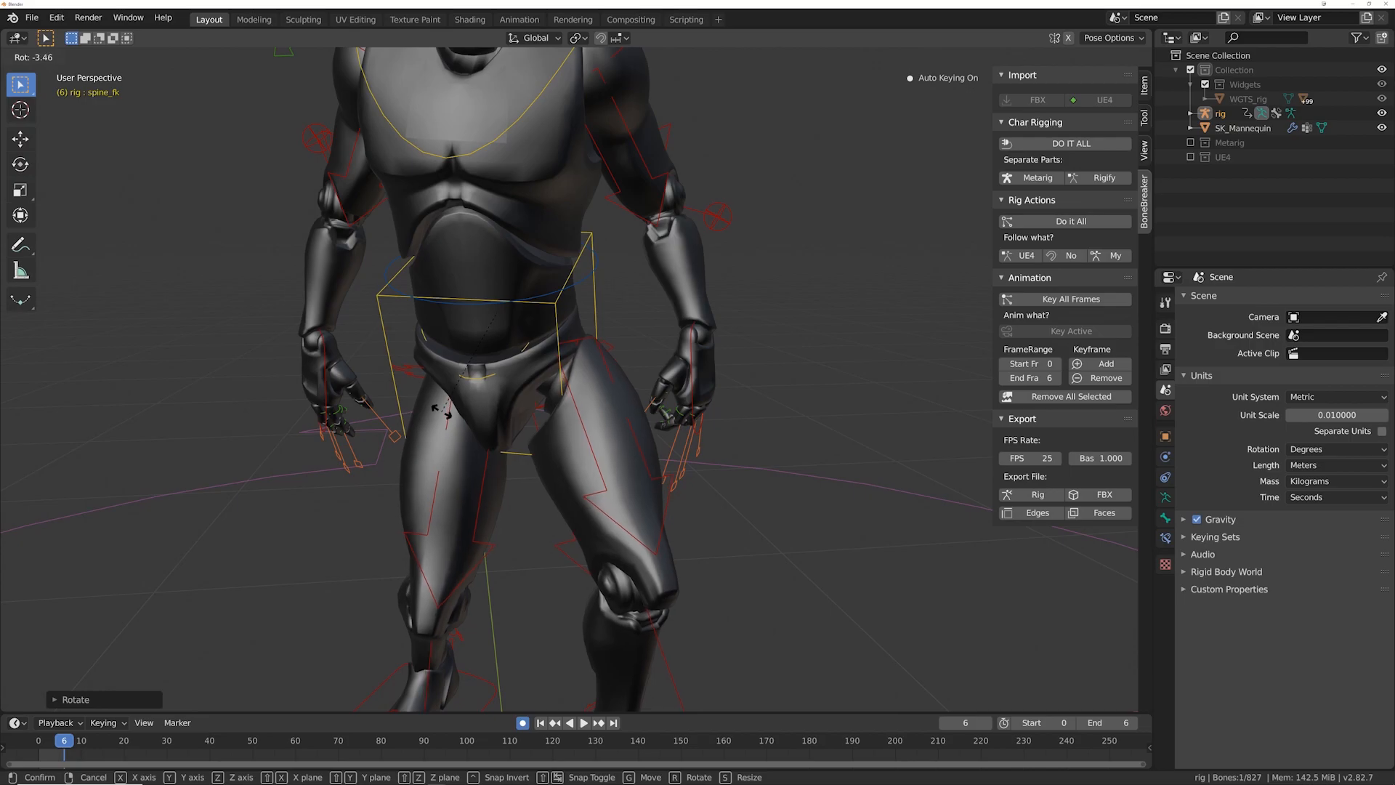
key("Escape")
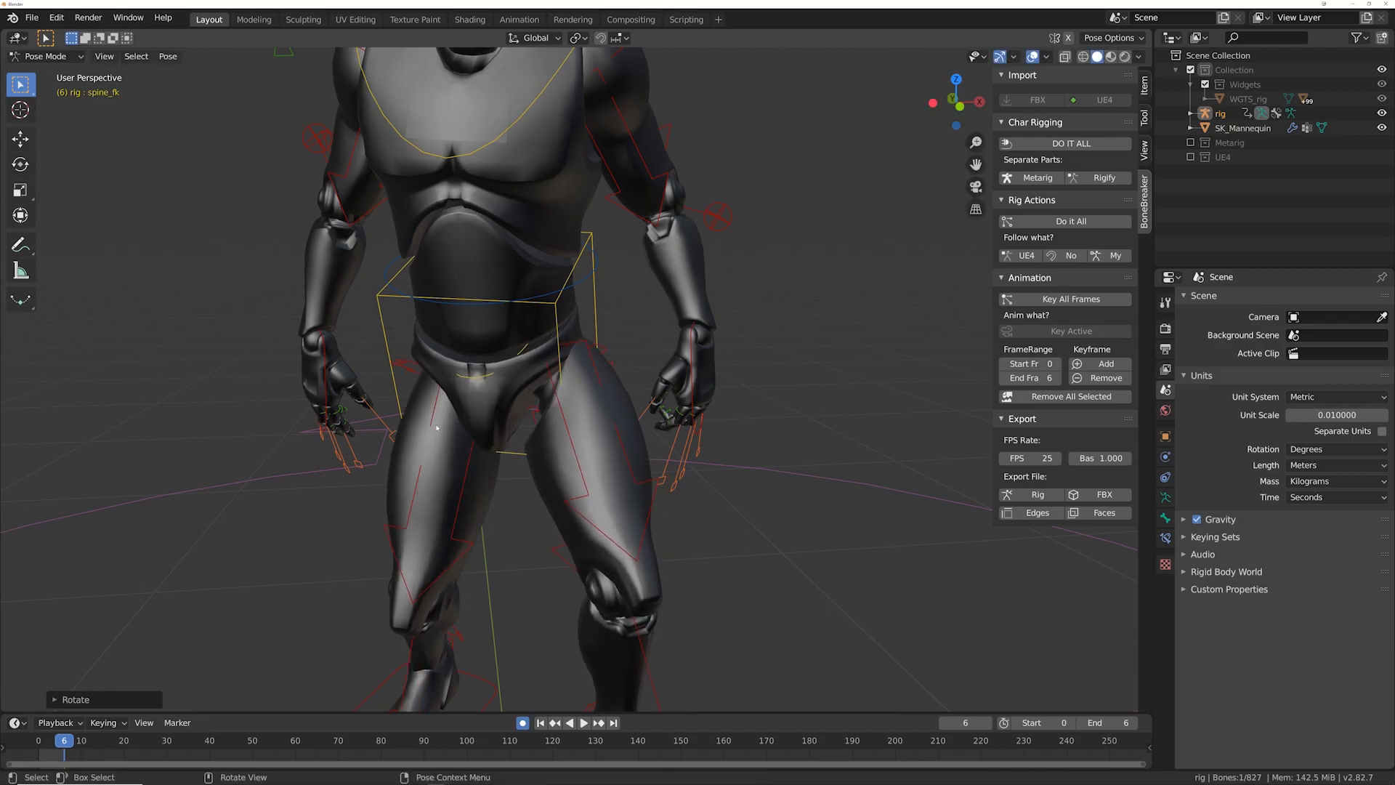
key("r")
key("z")
left_click(440, 419)
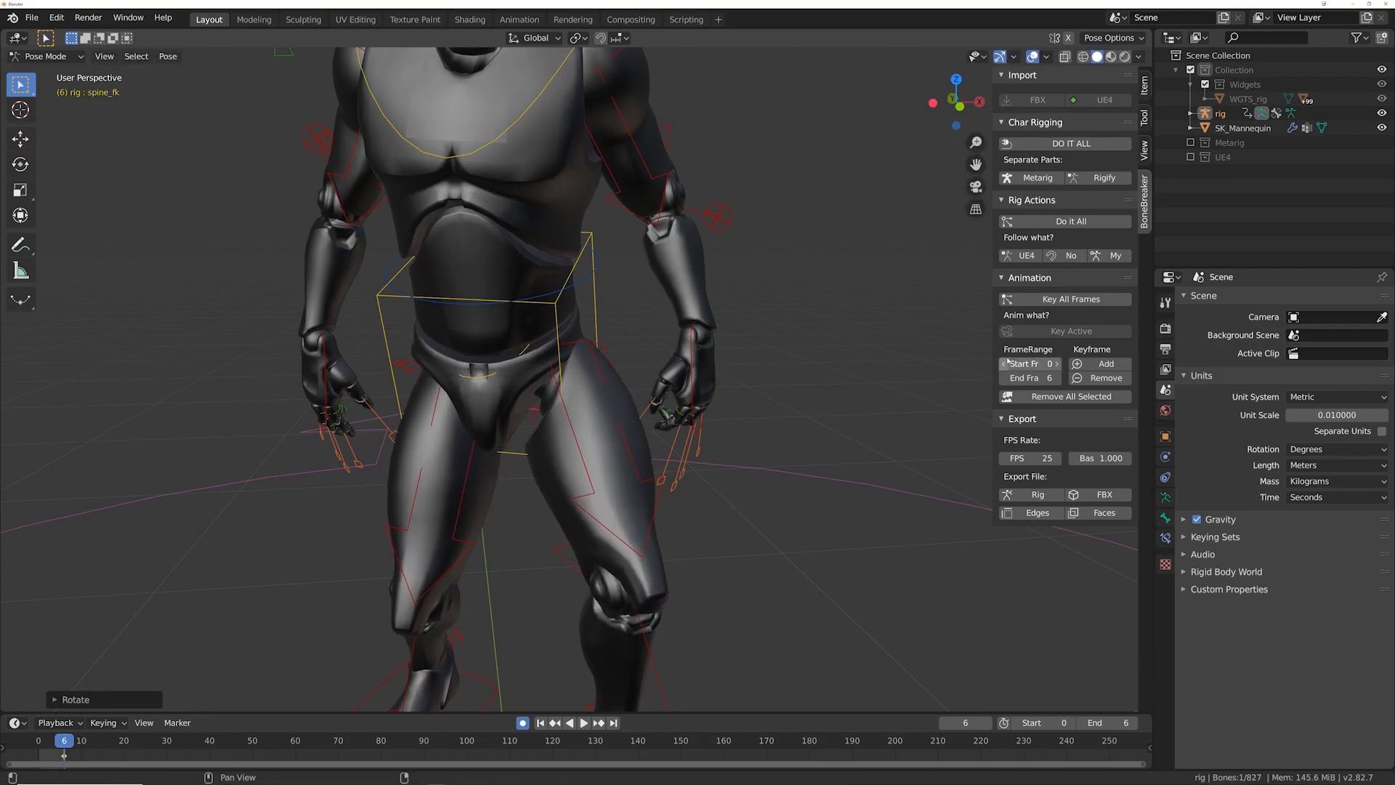
Step: Switch the rig's follow mode to No, and set it back to My
left_click(1071, 256)
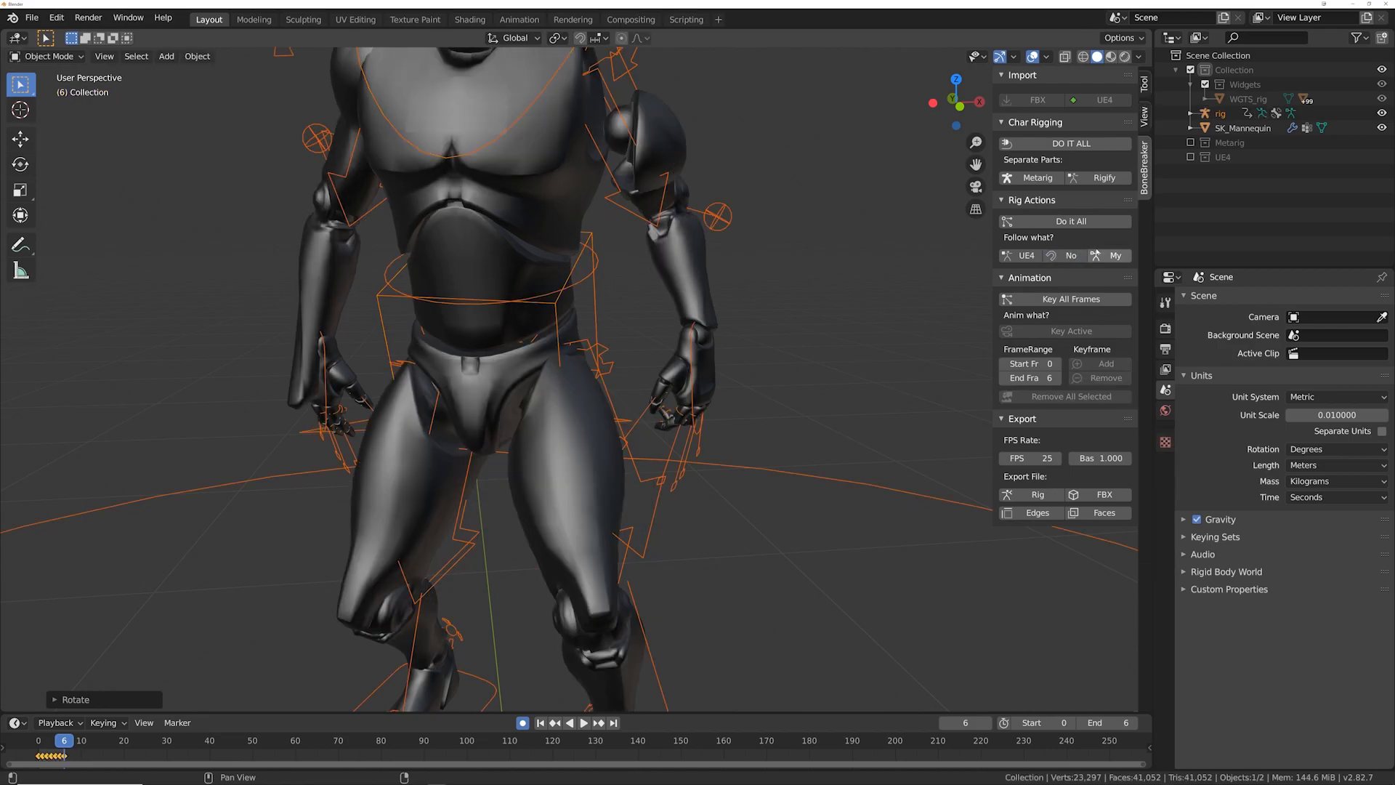
left_click(1101, 255)
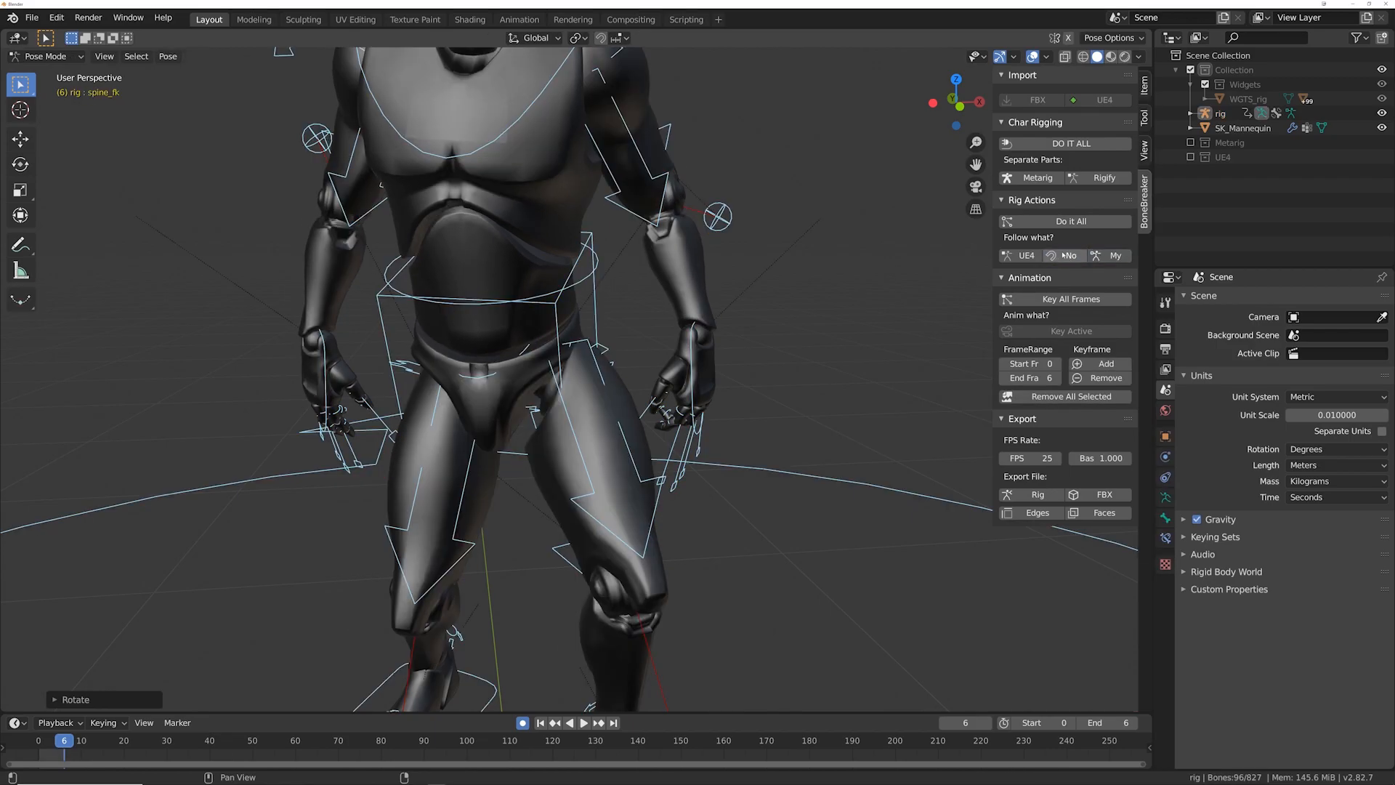
Step: Compare the frame 6 pose by switching the rig's follow mode to No and back to My again
left_click(1067, 256)
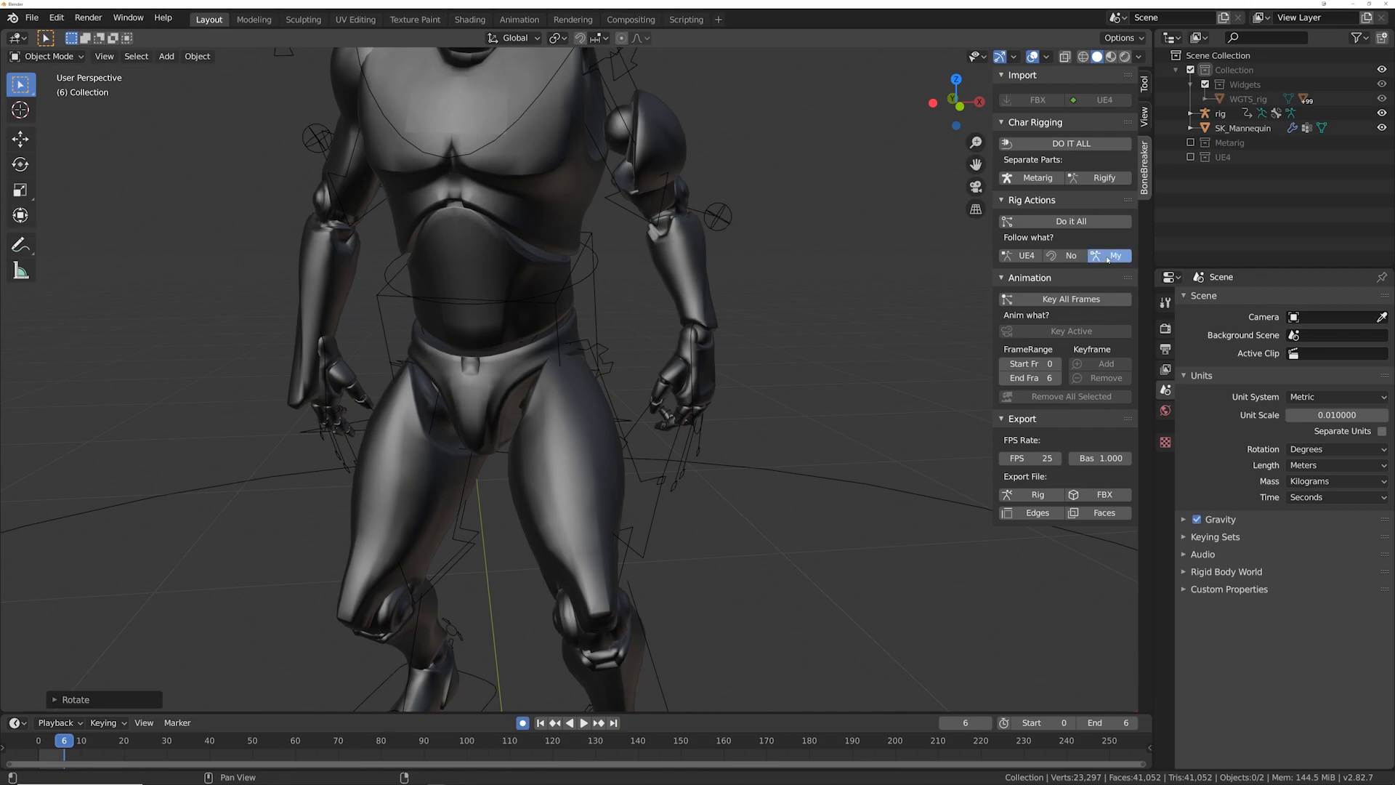
left_click(1101, 256)
middle_click_drag(909, 305, 558, 347)
scroll(770, 311, "down", 3)
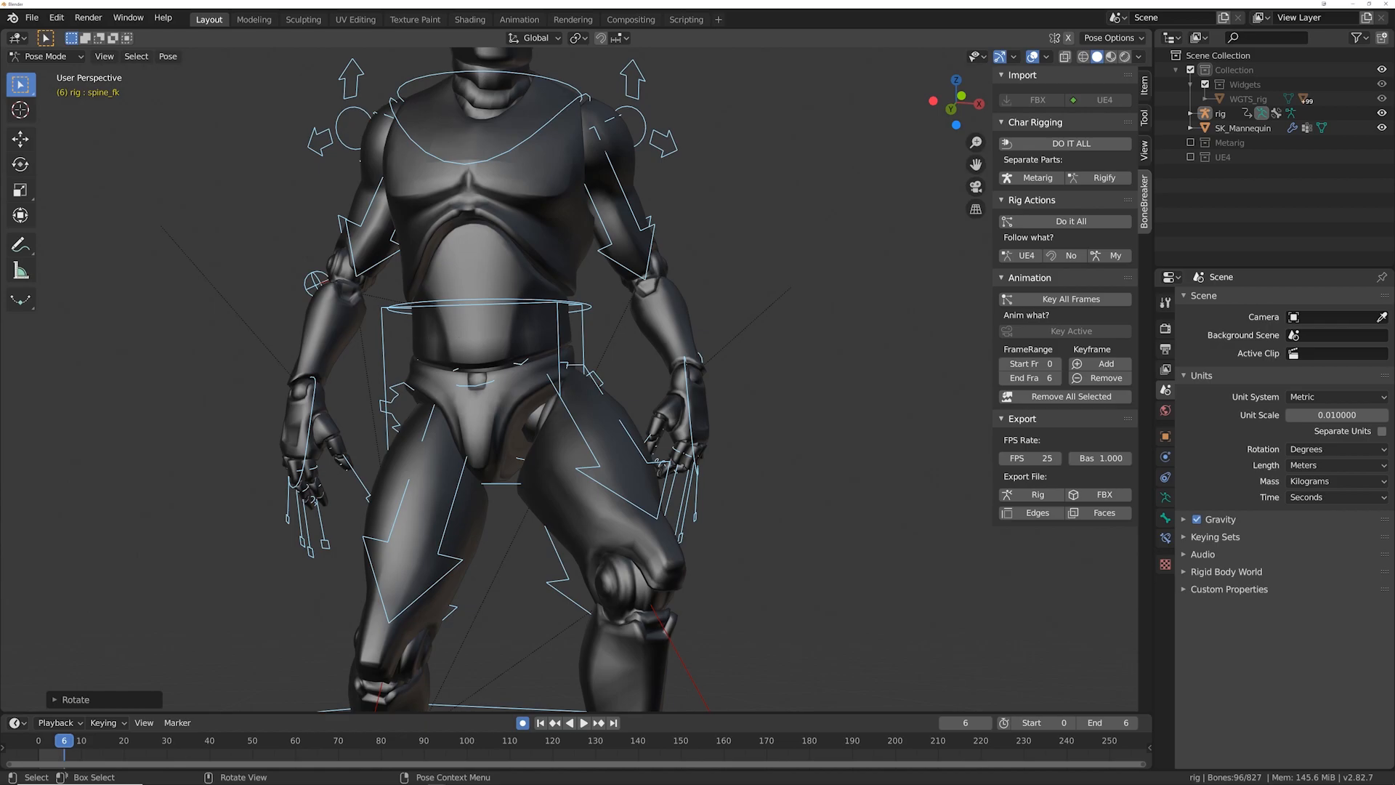
key("r")
key("x")
key("z")
key("y")
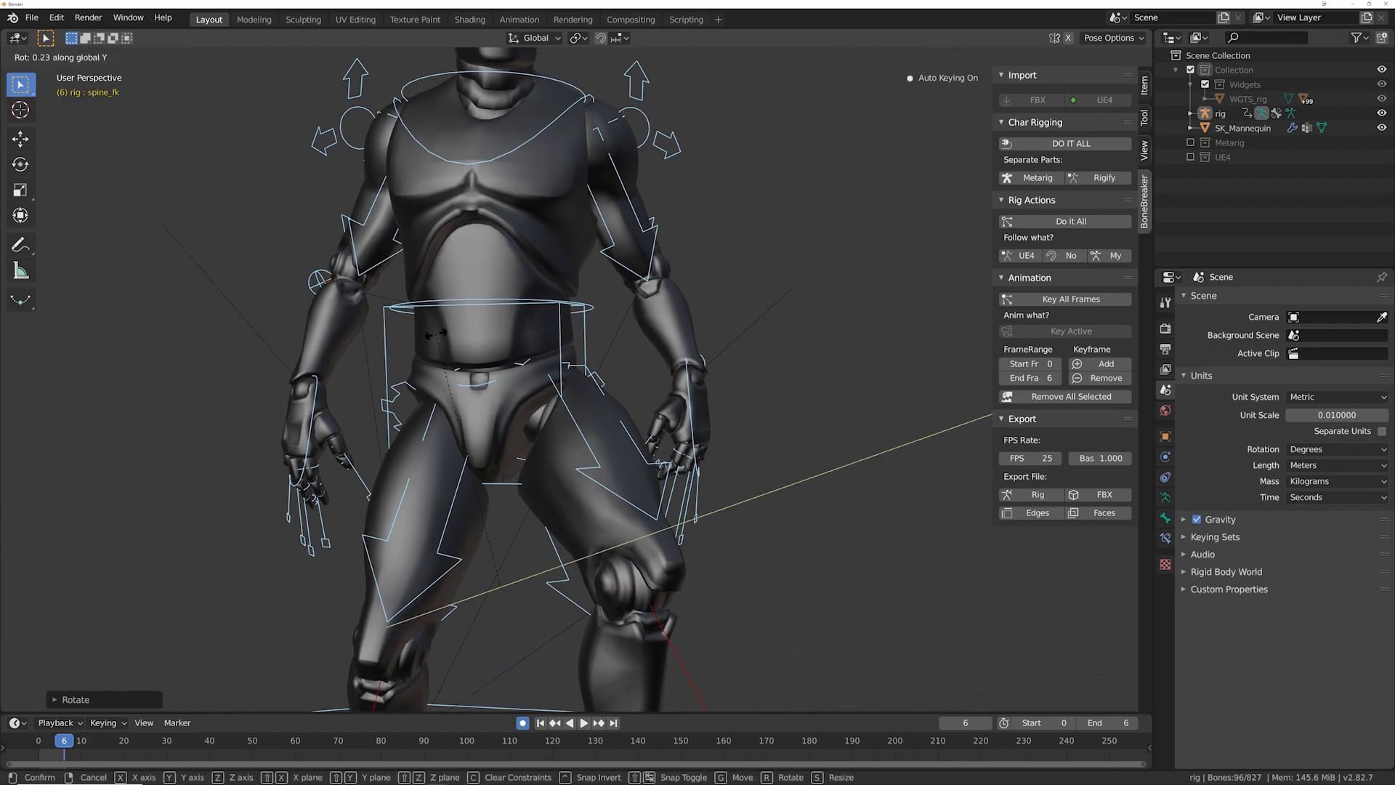
right_click(427, 336)
Step: Use wireframe shading to select the spine_fk control hidden inside the pelvis mesh, and return to solid shading
key("z")
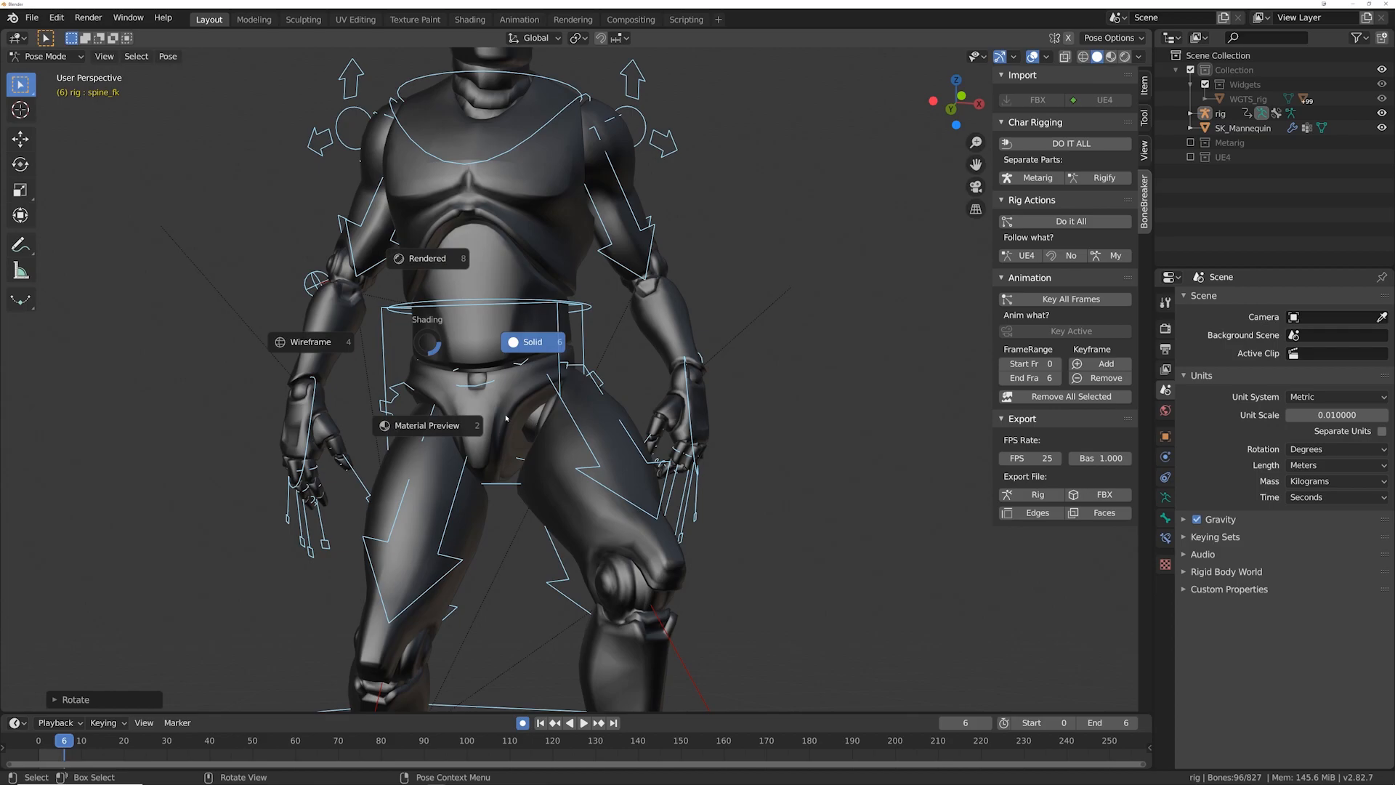
left_click(491, 429)
key("z")
key("4")
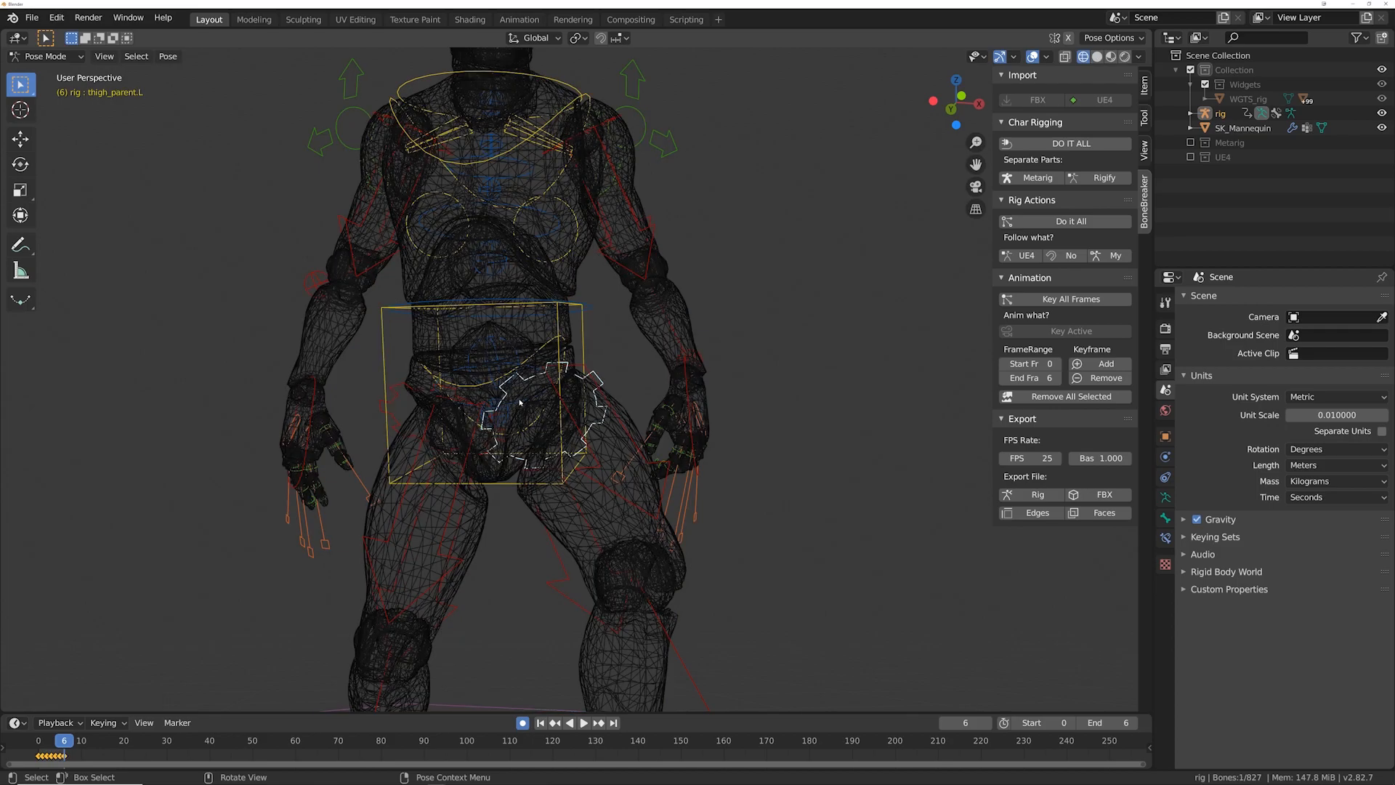
left_click(530, 366)
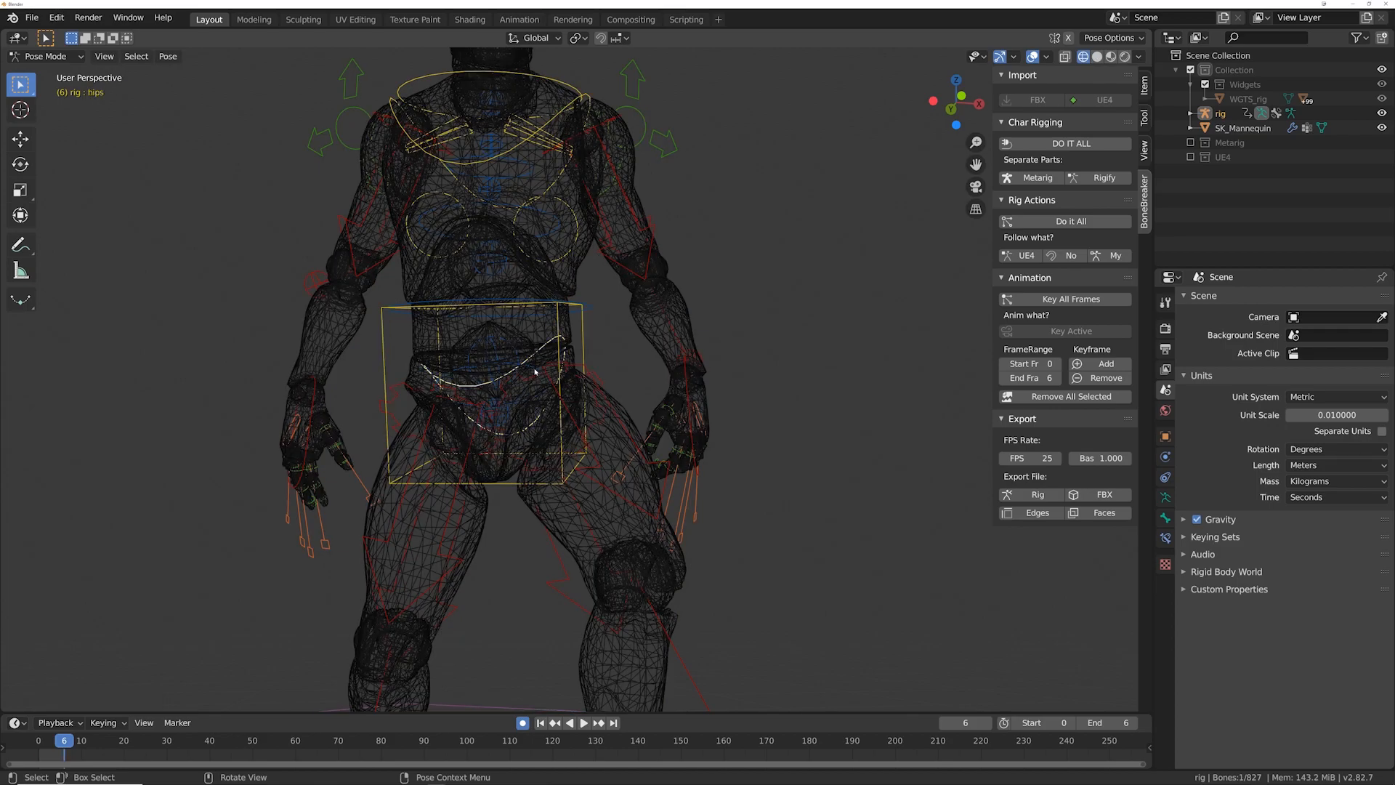
key("z")
left_click(636, 397)
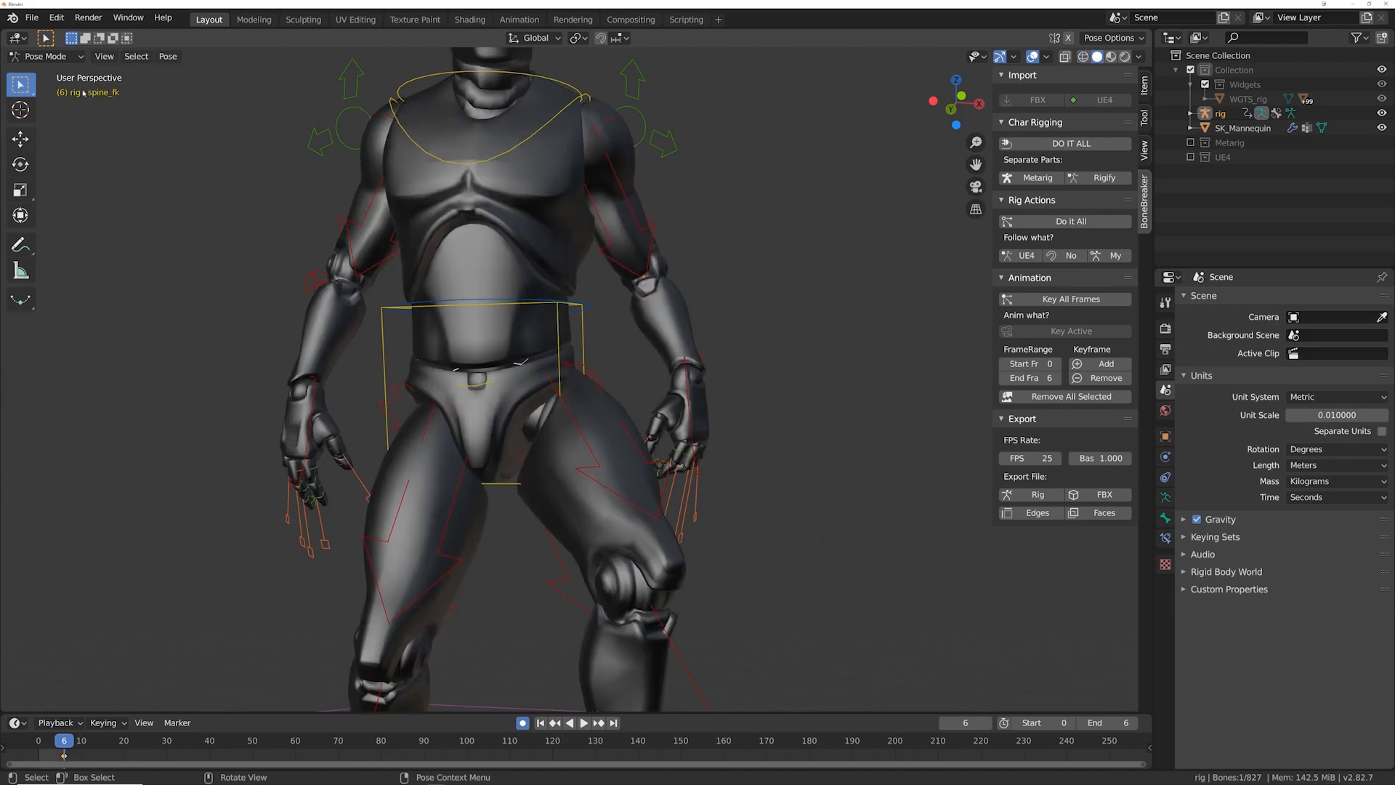
Step: Rotate the spine_fk control slightly around the global Y axis to key it at frame 6
key("r")
key("x")
key("y")
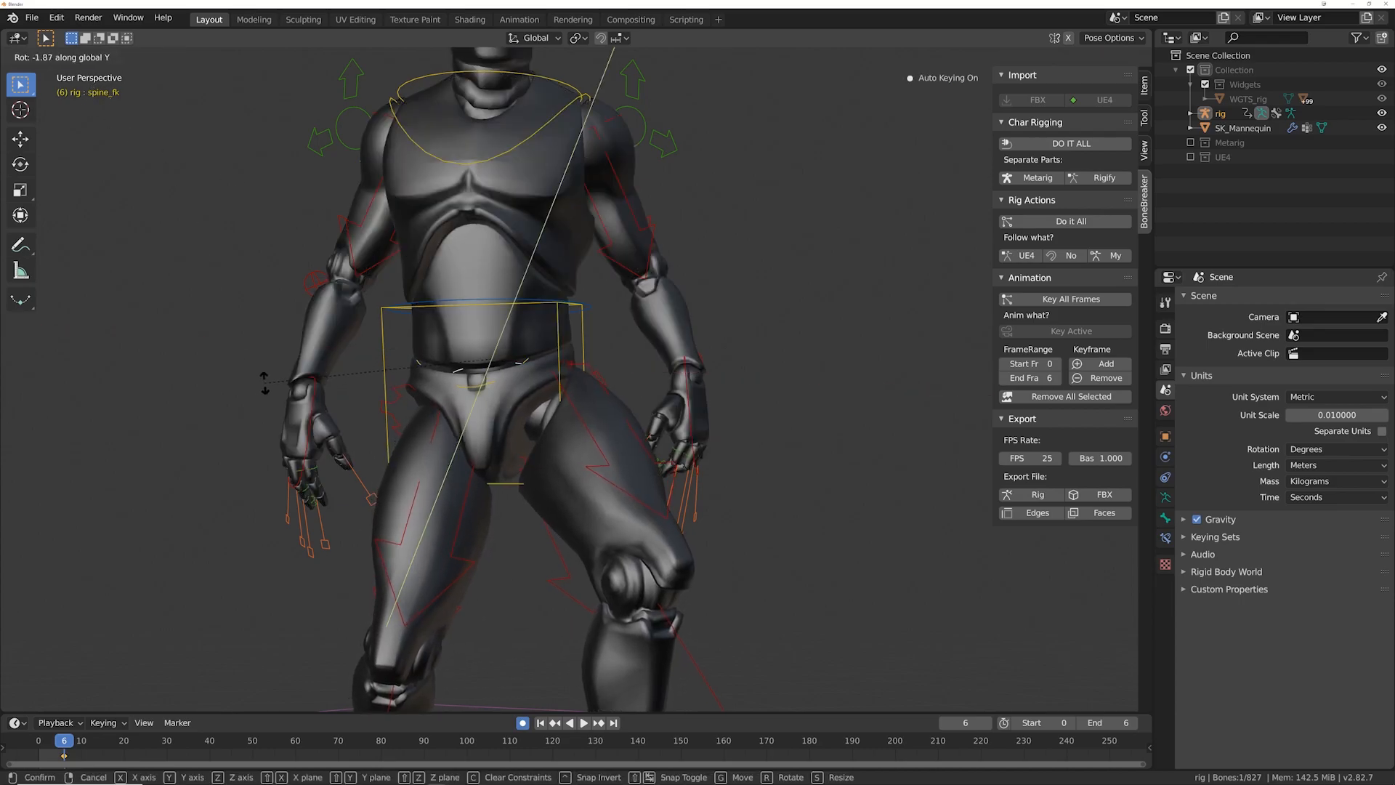
left_click(259, 380)
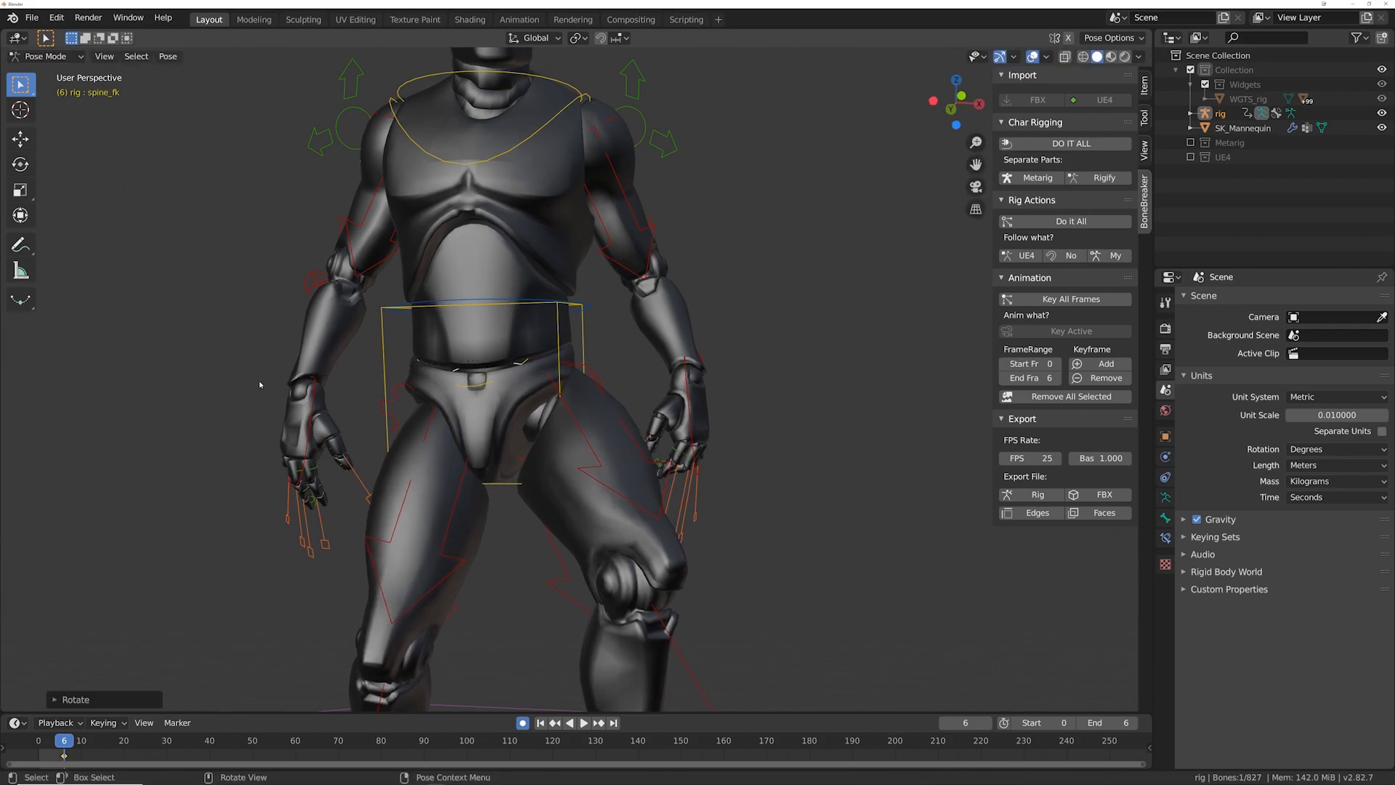
Step: Go to frame 0 and rotate the spine_fk control about -17 degrees around the global X axis
key("Left")
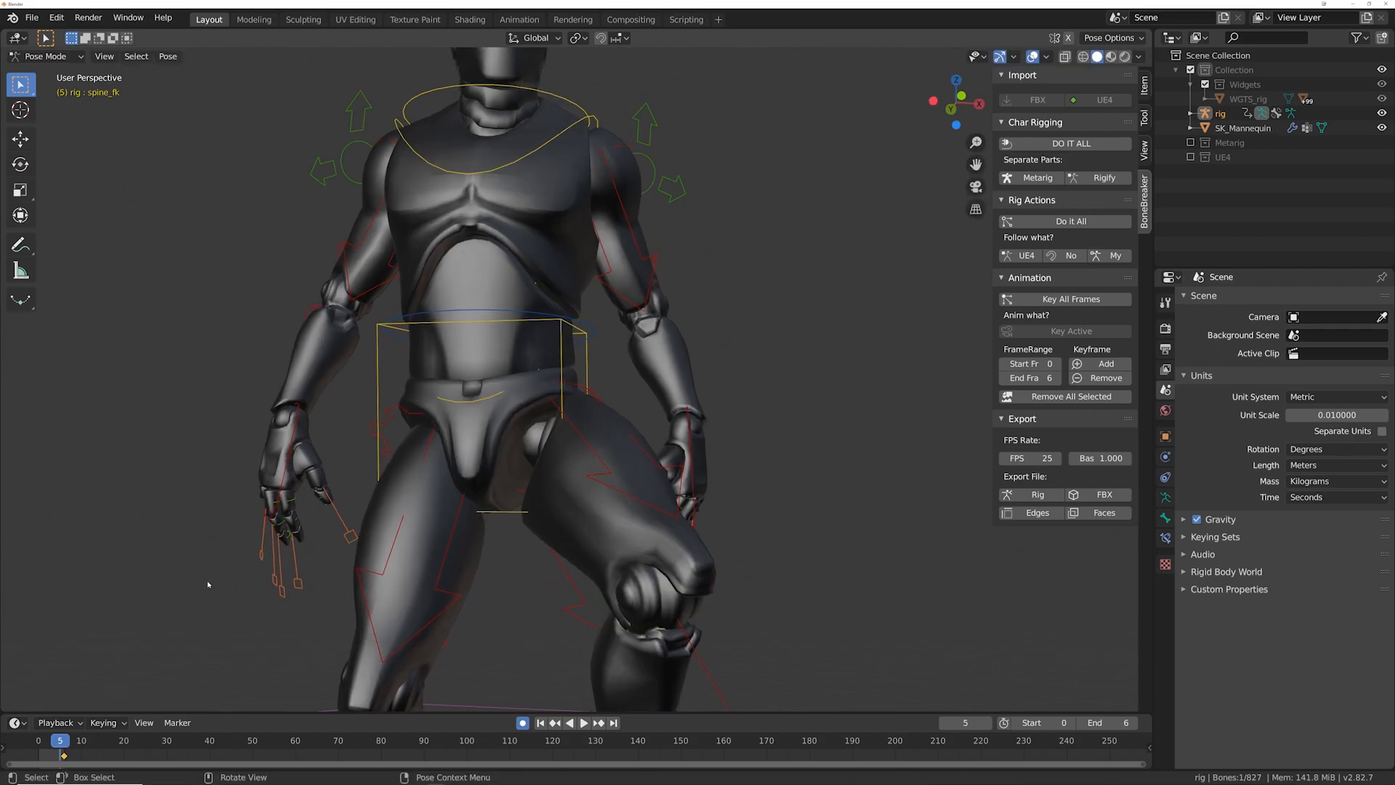
key("Left")
key("Left")
key("Left")
key("Left")
key("Left")
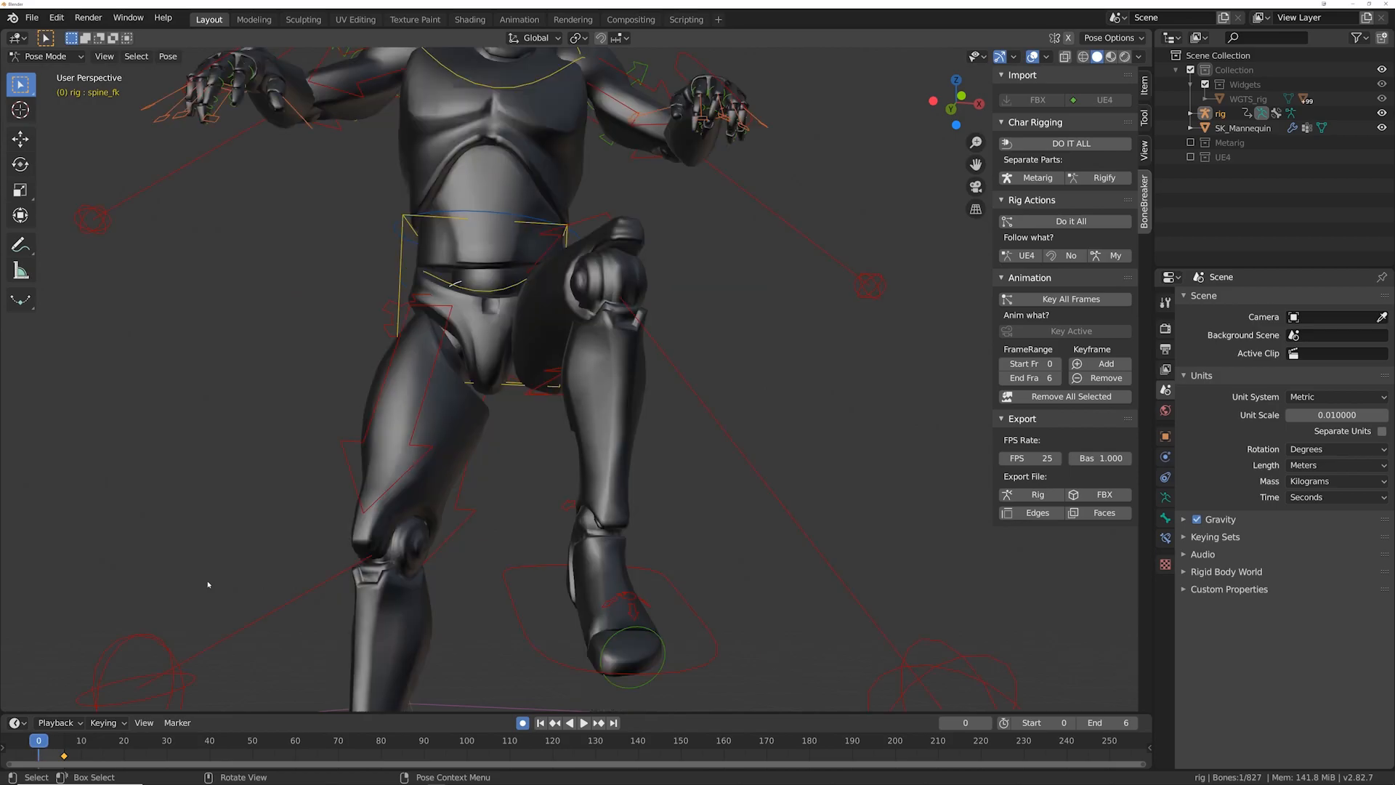
middle_click_drag(322, 336, 541, 407)
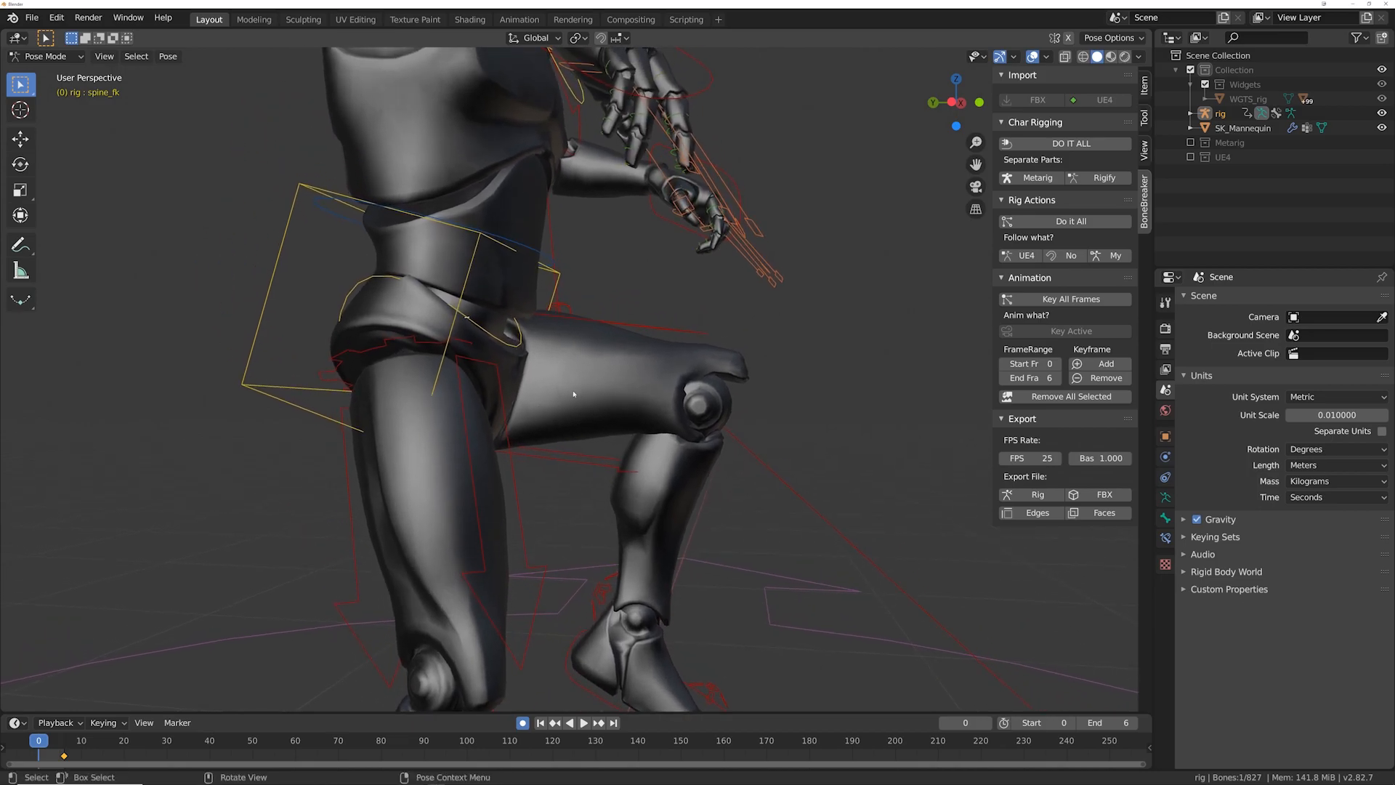
key("r")
key("y")
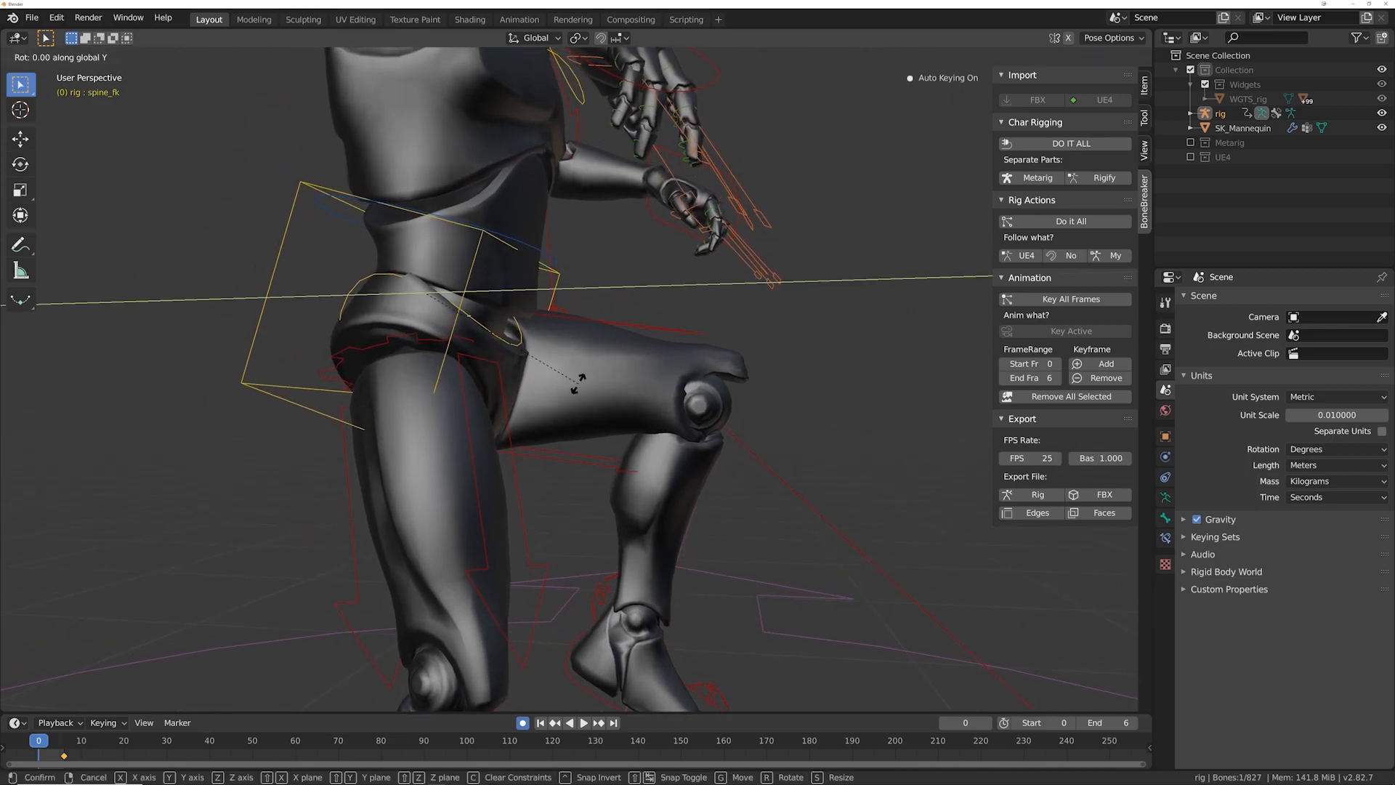
key("x")
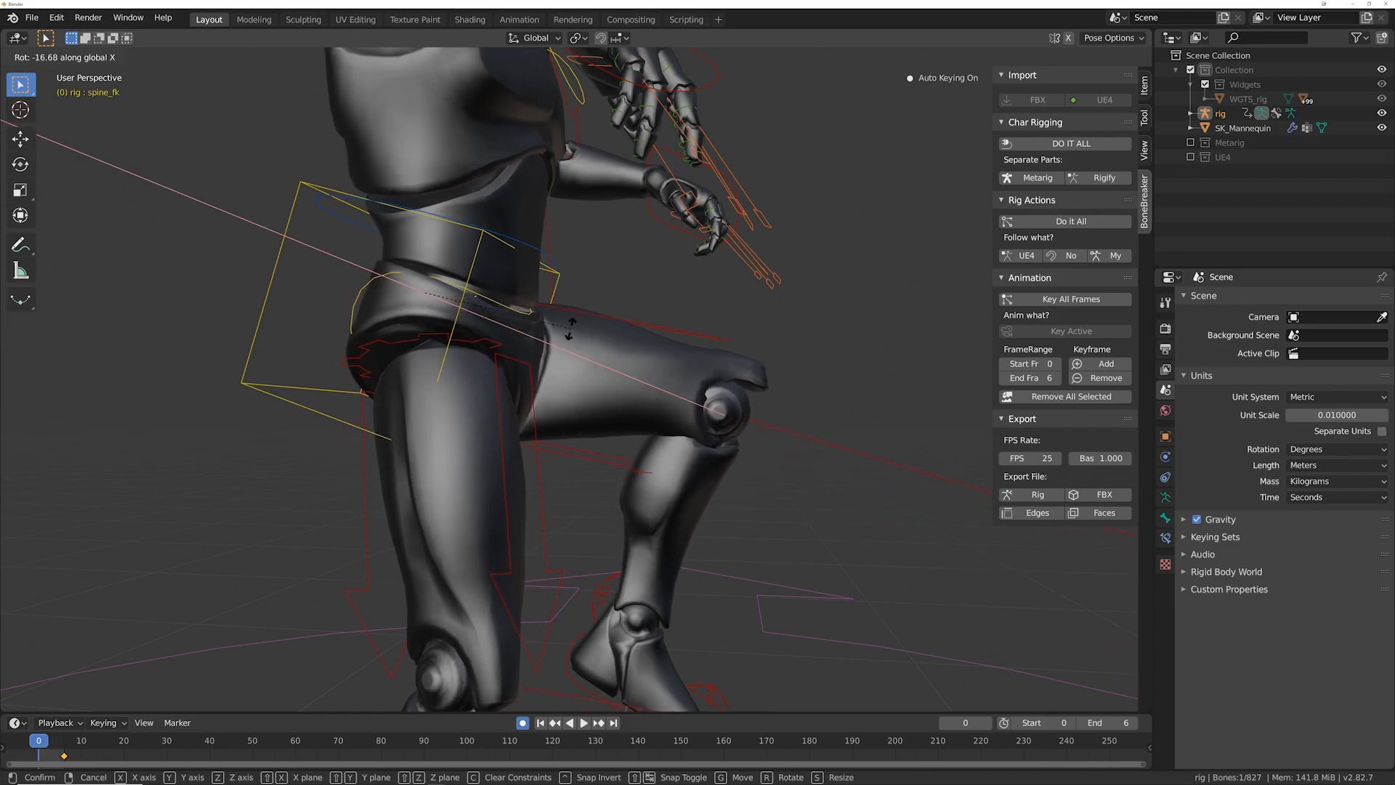
left_click(571, 329)
middle_click_drag(572, 329, 279, 335)
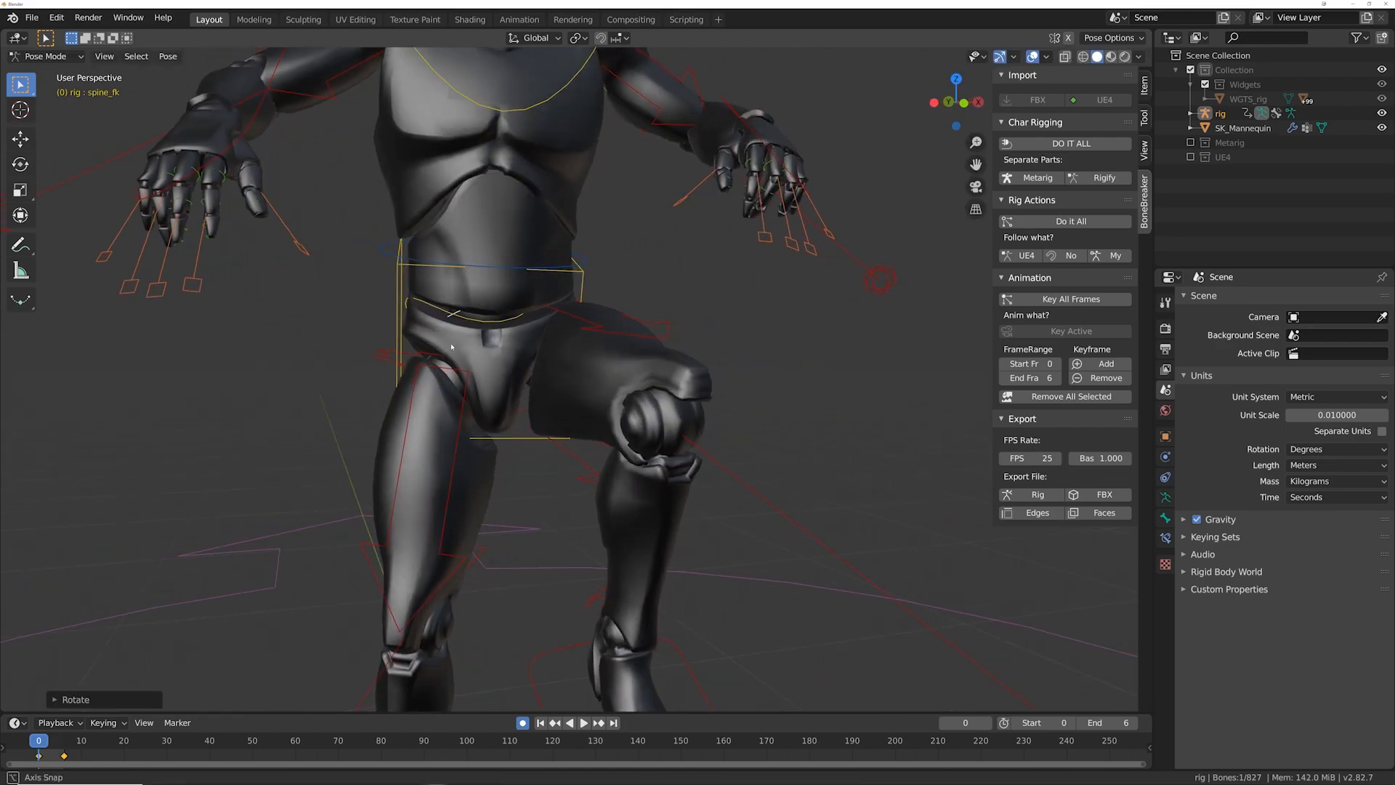
key("r")
key("x")
key("z")
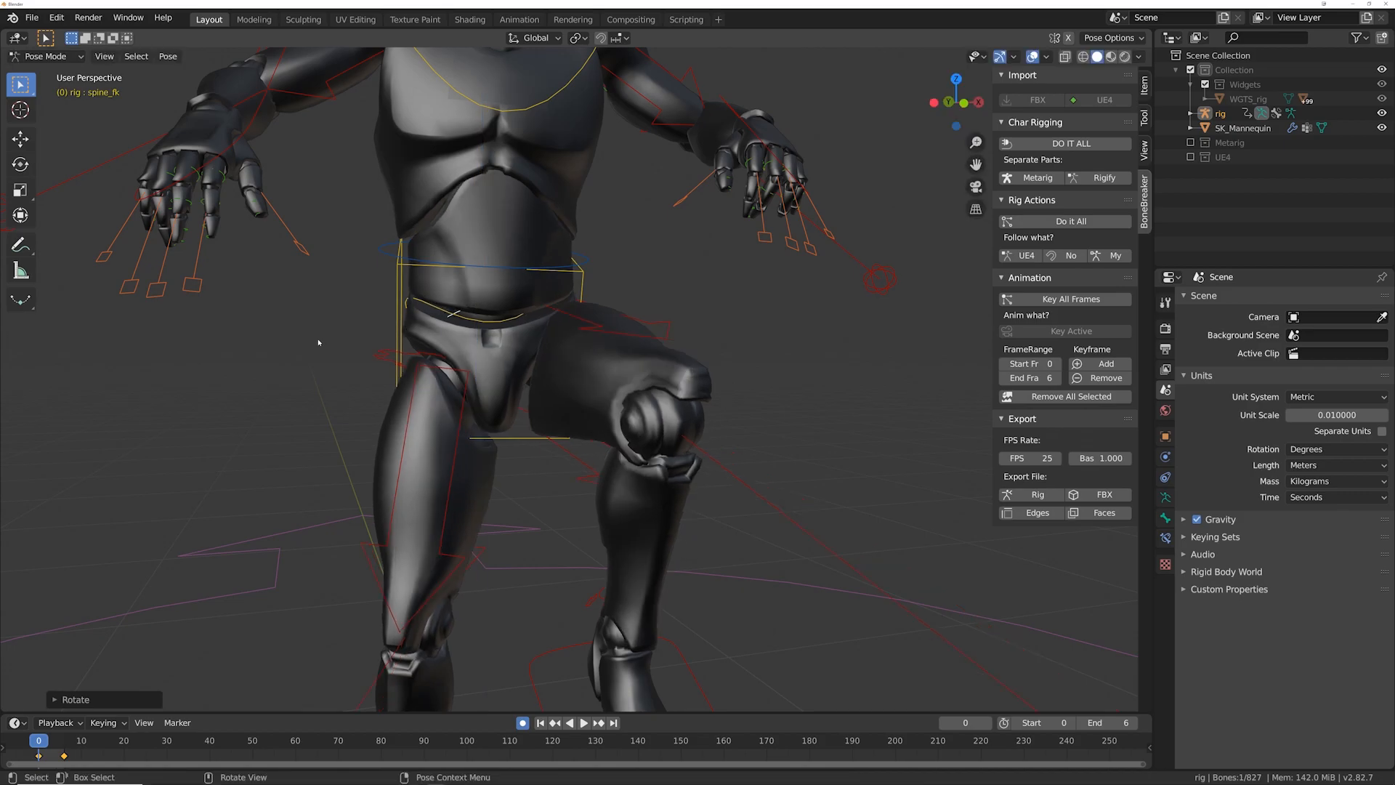
key("y")
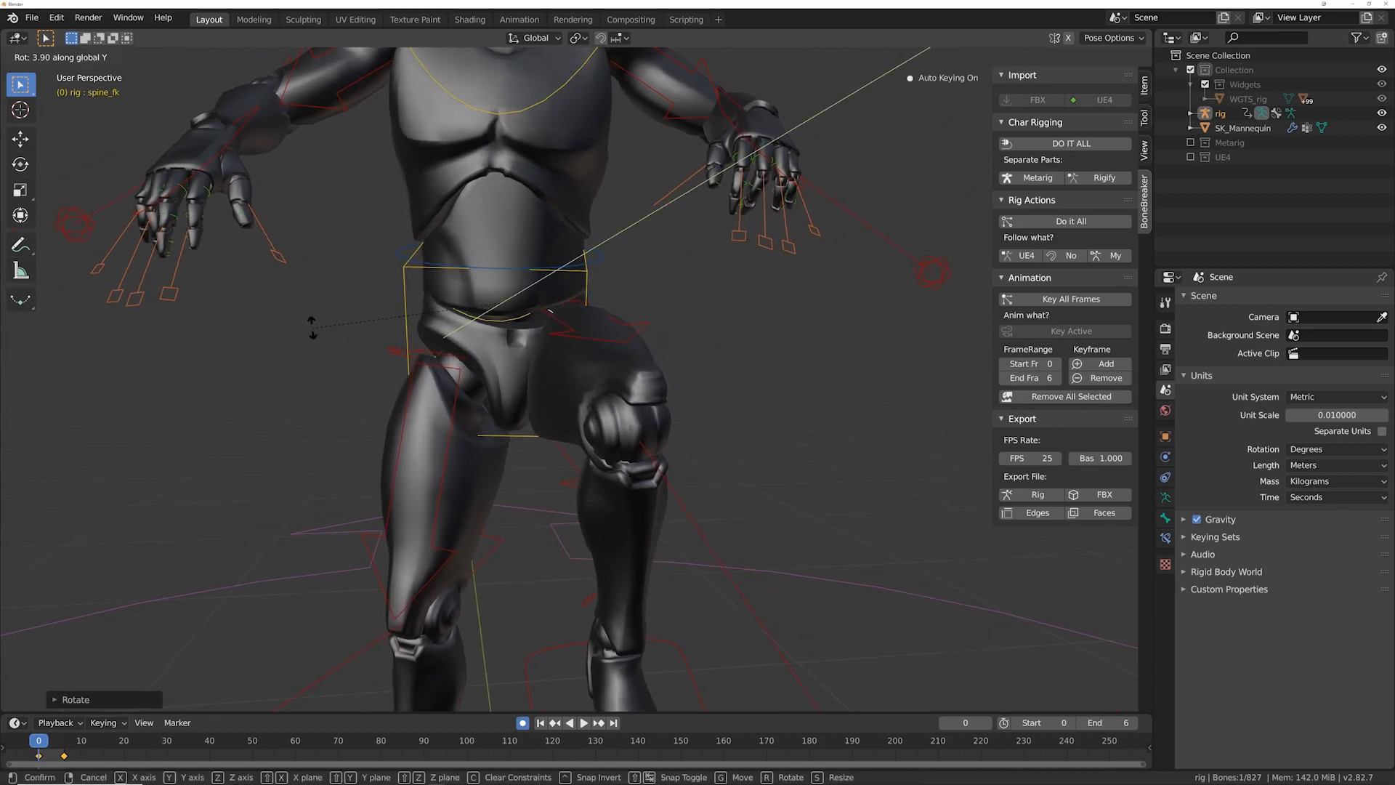
right_click(312, 335)
key("r")
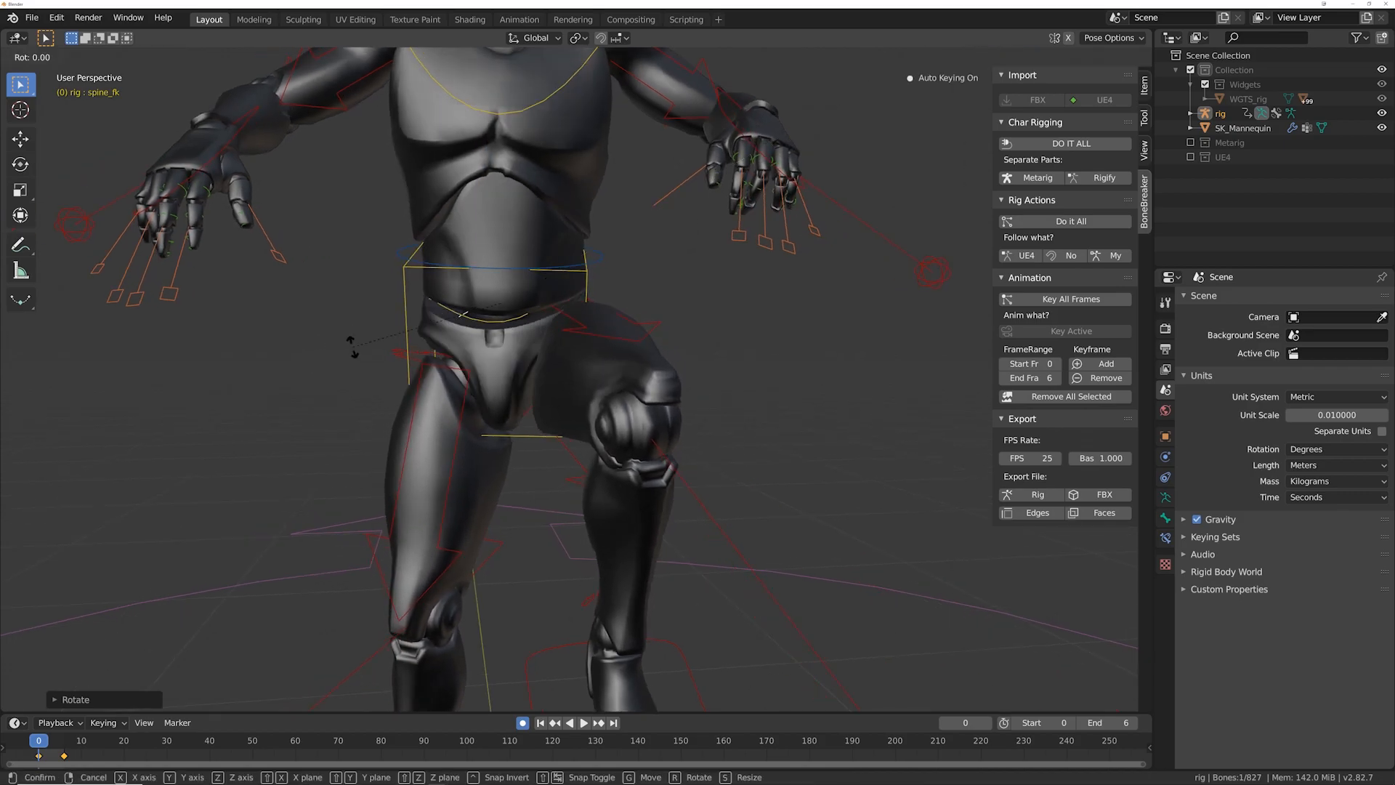
right_click(346, 343)
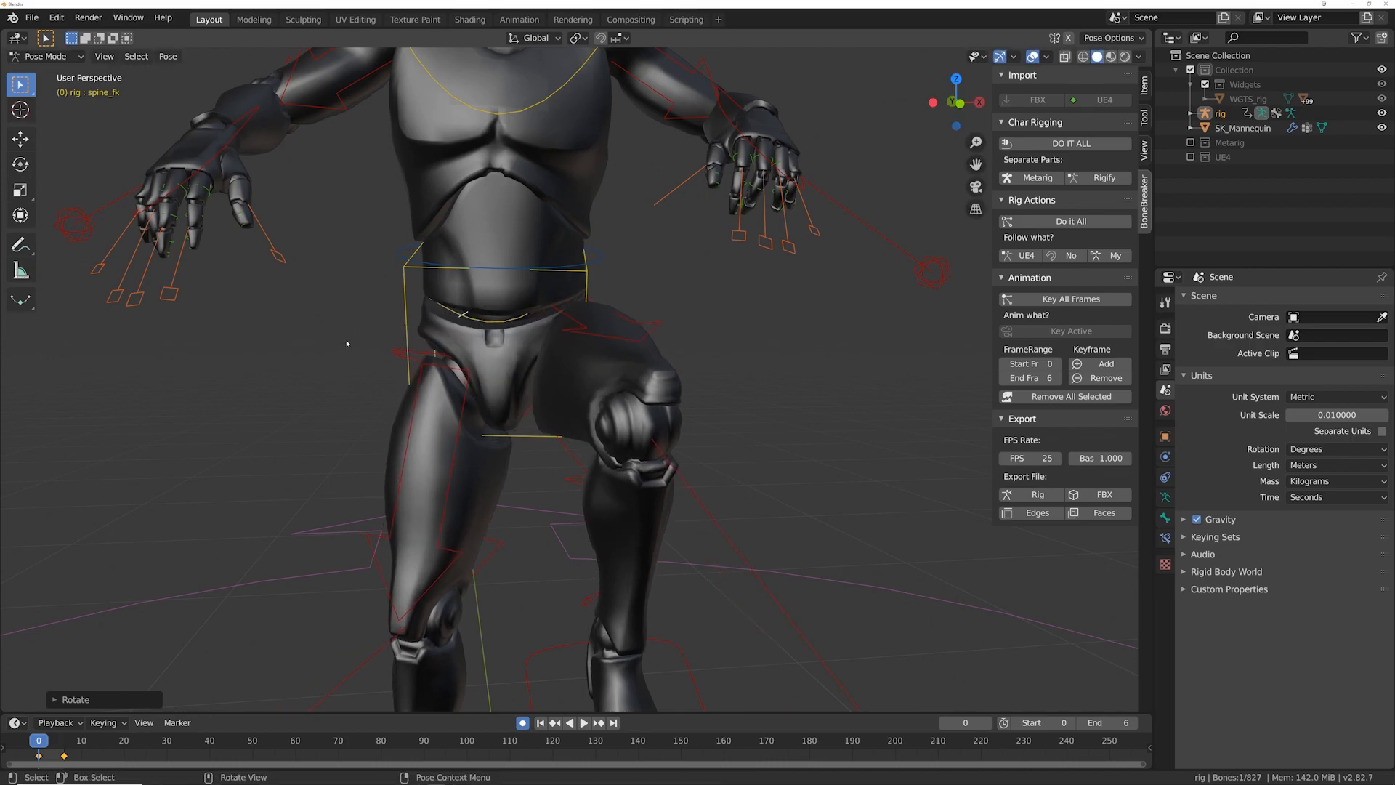
Step: Rotate the spine_fk control about 1 degree around the global Y axis at frame 0
key("r")
key("y")
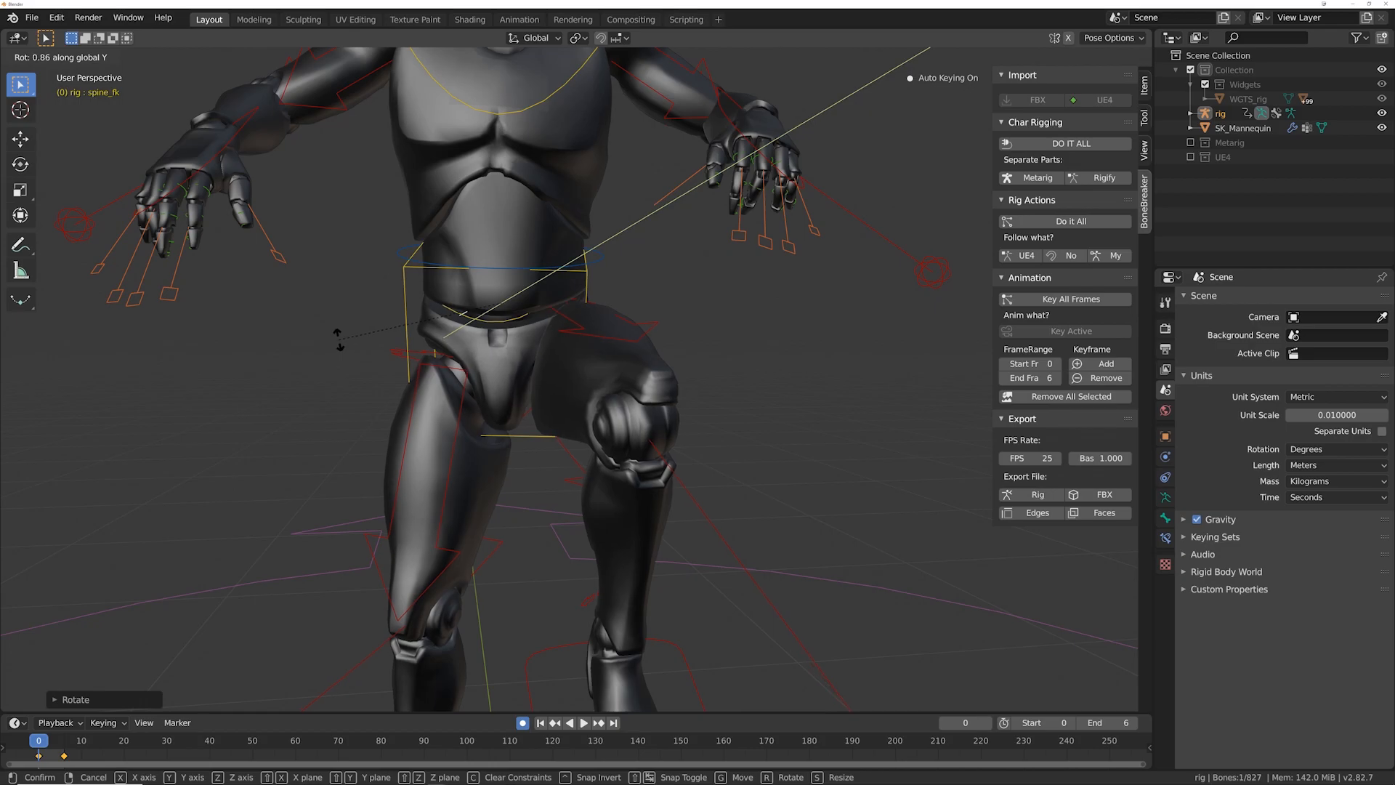
left_click(338, 337)
Step: Compare the frame 0 pose by switching the rig's follow mode to No and back to My
middle_click_drag(338, 337, 502, 354)
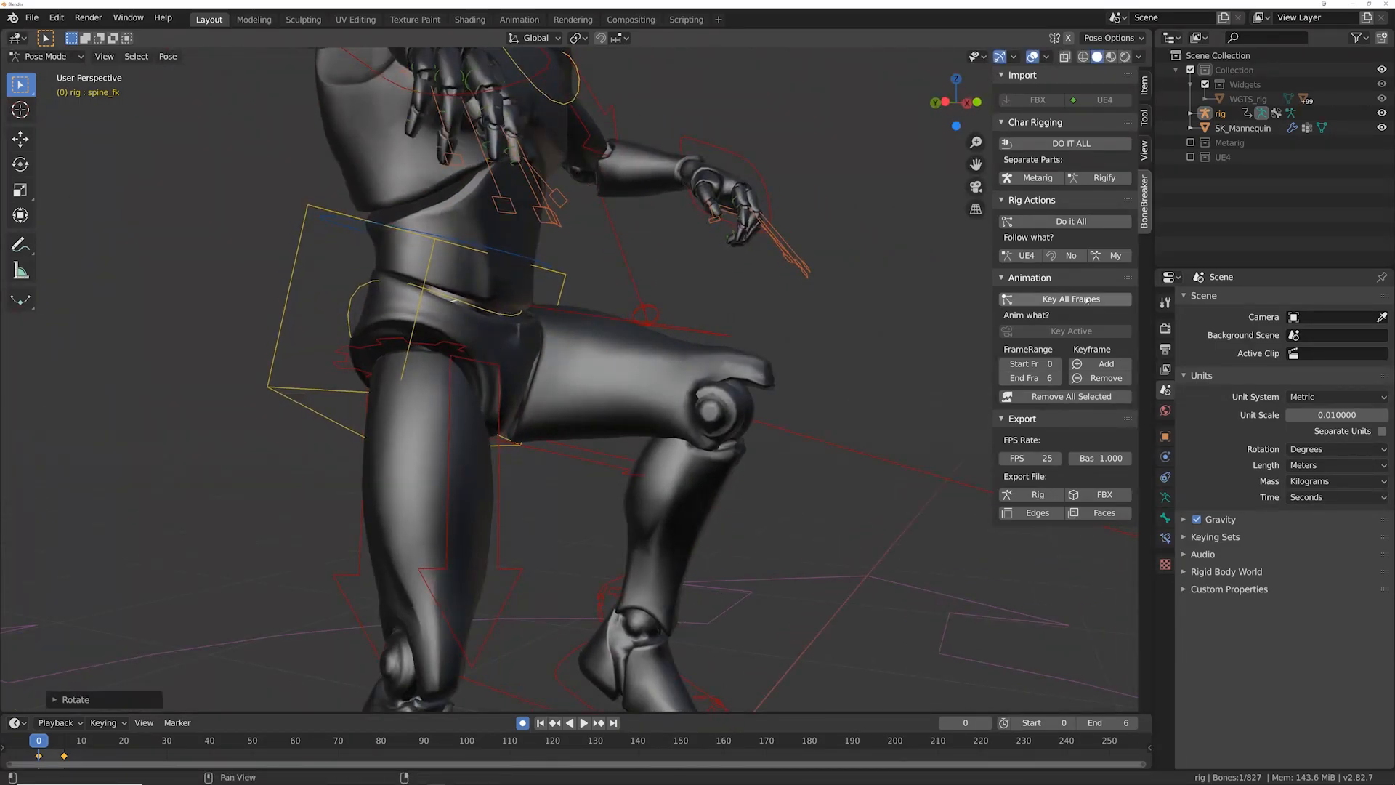
left_click(1076, 262)
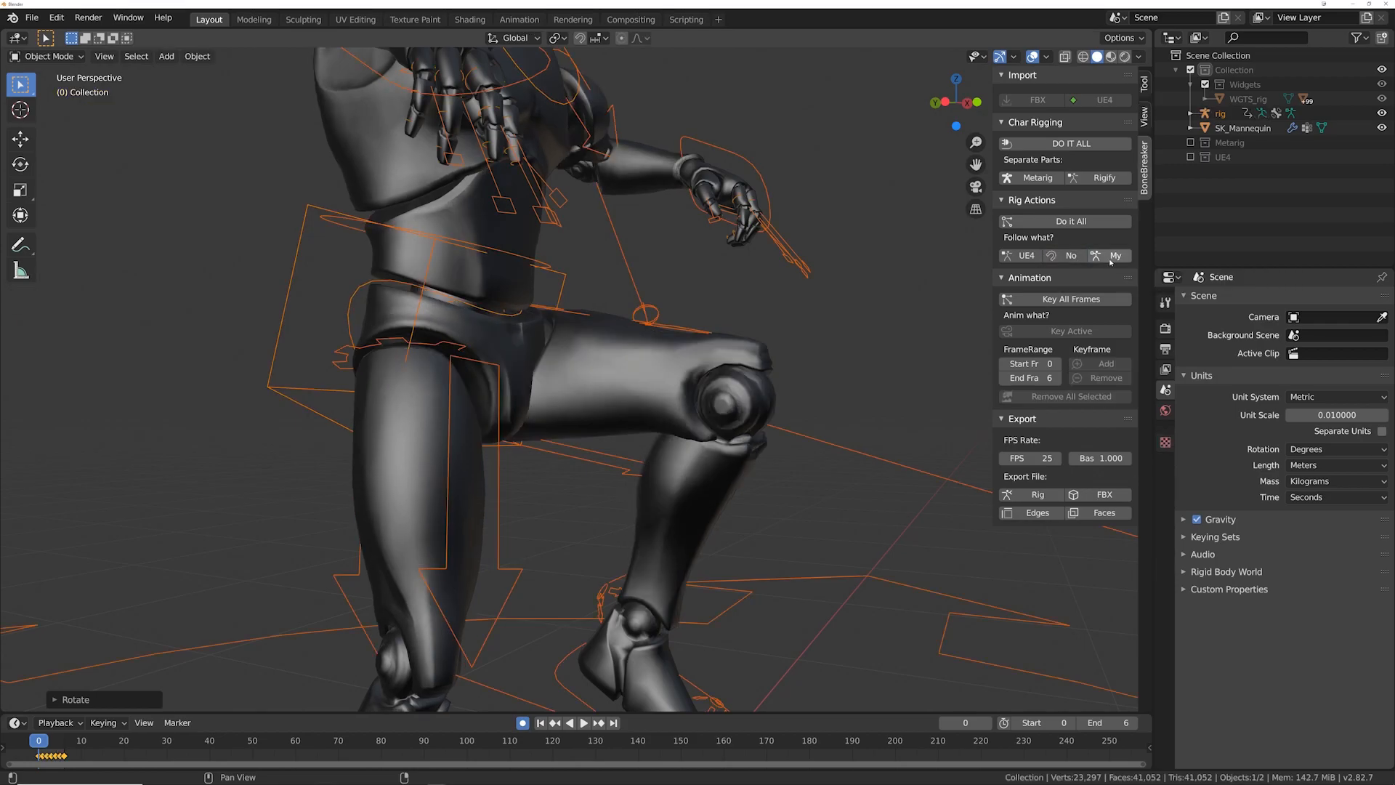
left_click(1111, 260)
middle_click_drag(698, 407, 575, 391)
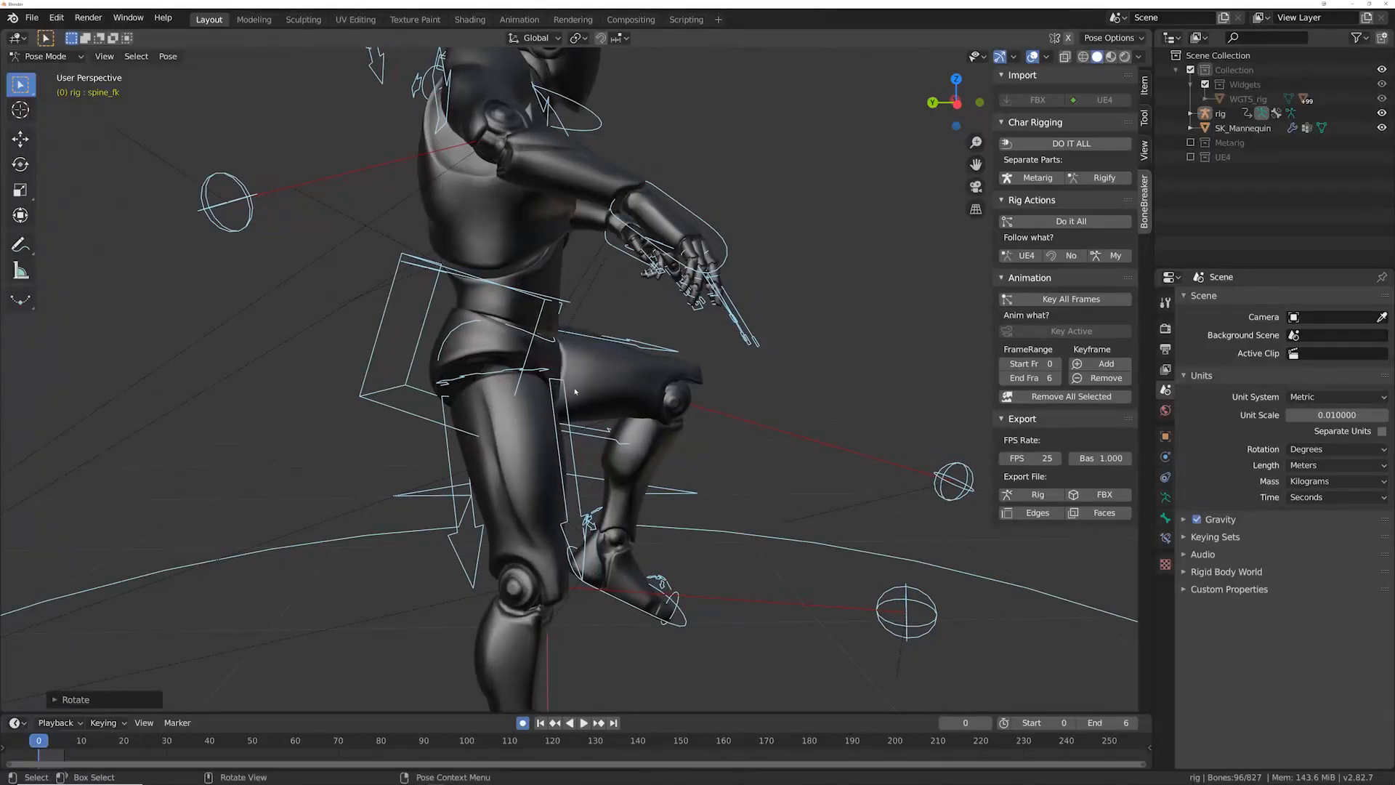
Step: Move the thigh_ik.R control about 0.023 m along the global Y axis at frame 0
left_click(566, 388)
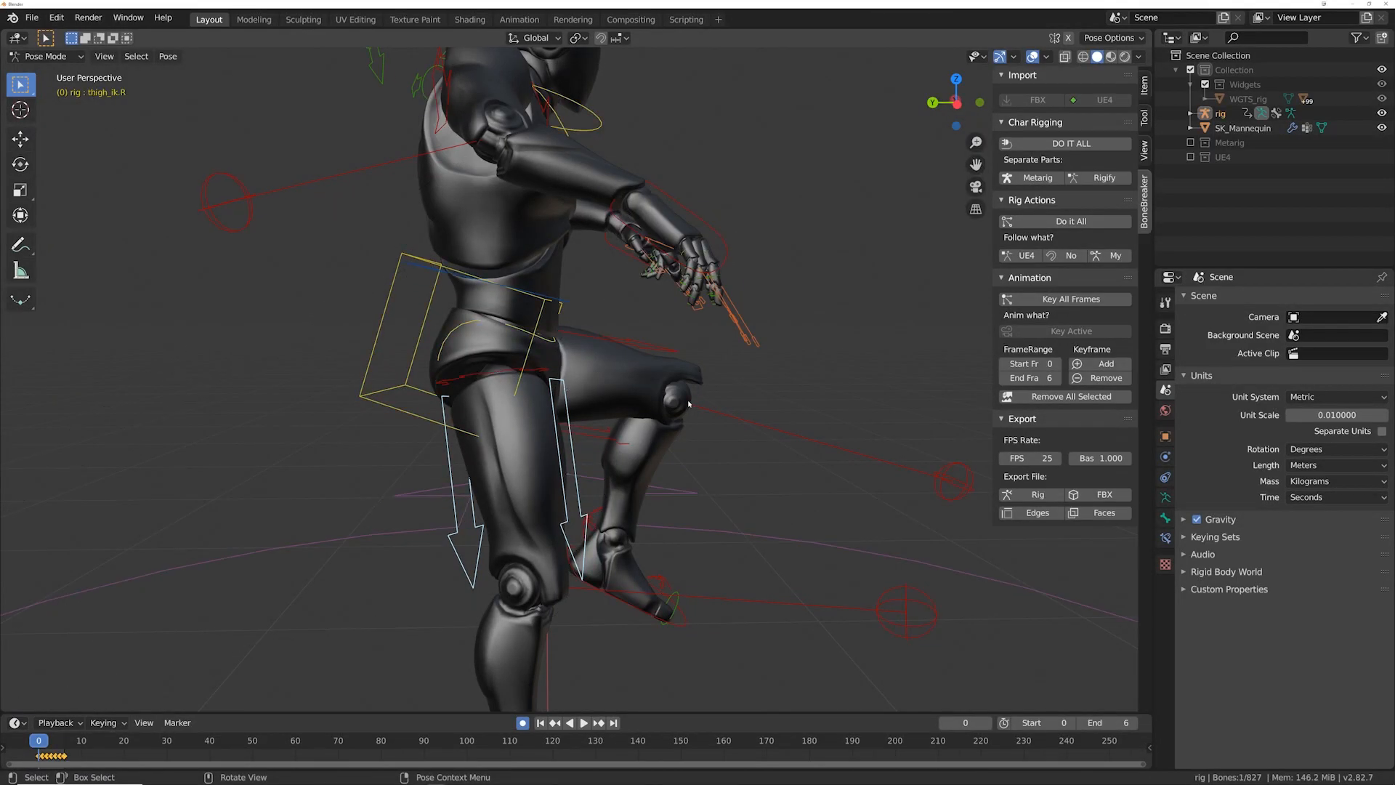
scroll(636, 417, "up", 2)
key("g")
key("y")
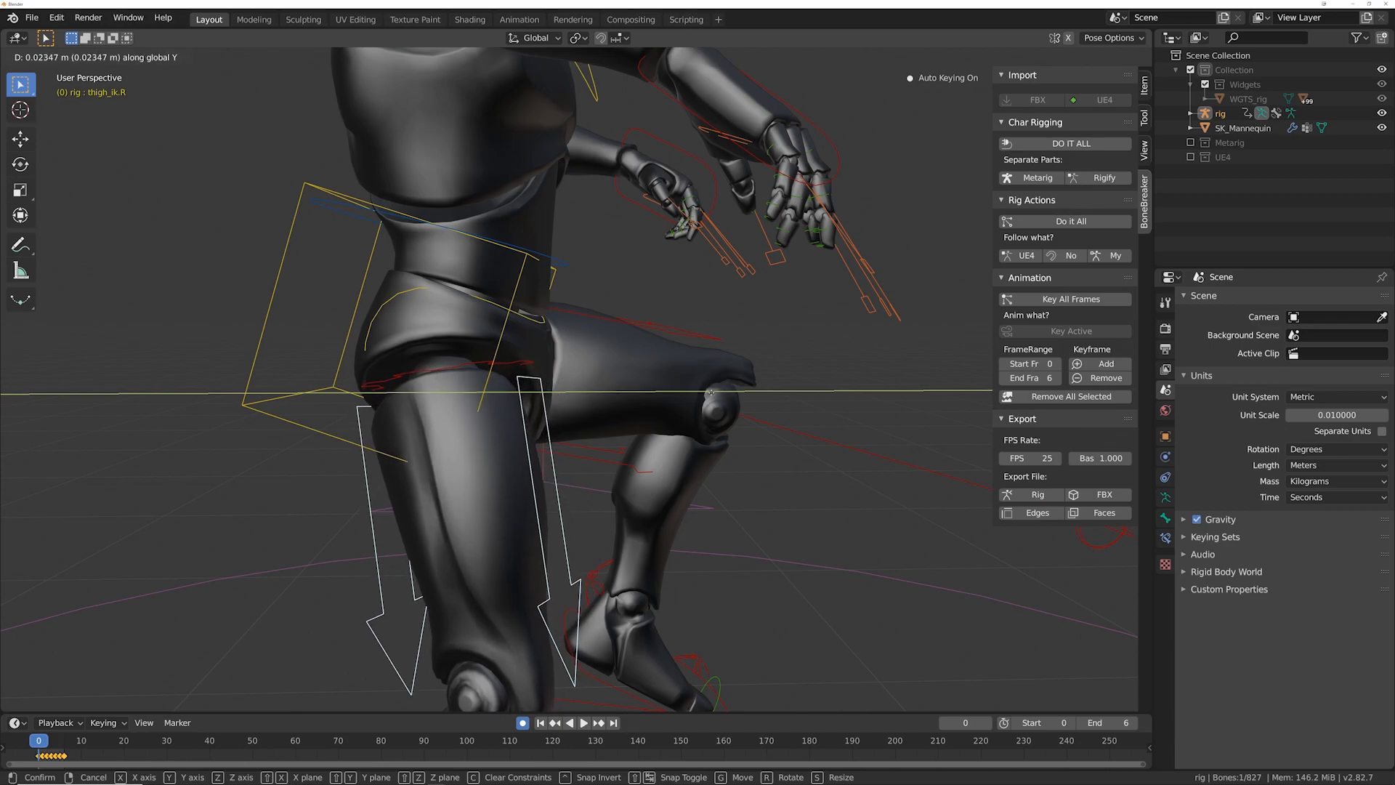
left_click(712, 395)
Step: Check the right thigh over the first frames and delete the thigh_ik.R keyframe at frame 1
middle_click_drag(712, 394, 687, 373)
key("Right")
key("Right")
key("Right")
key("Right")
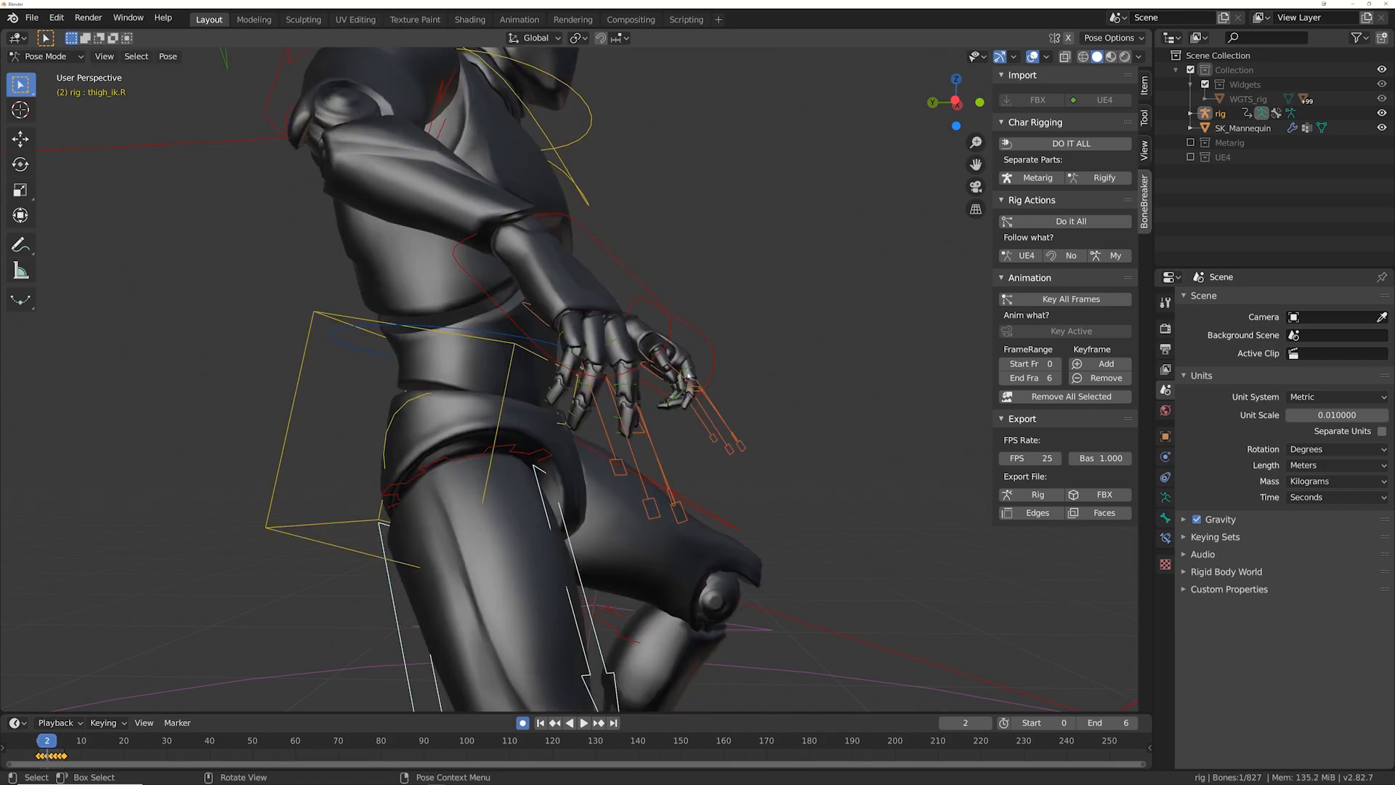
key("Left")
key("Left")
key("Left")
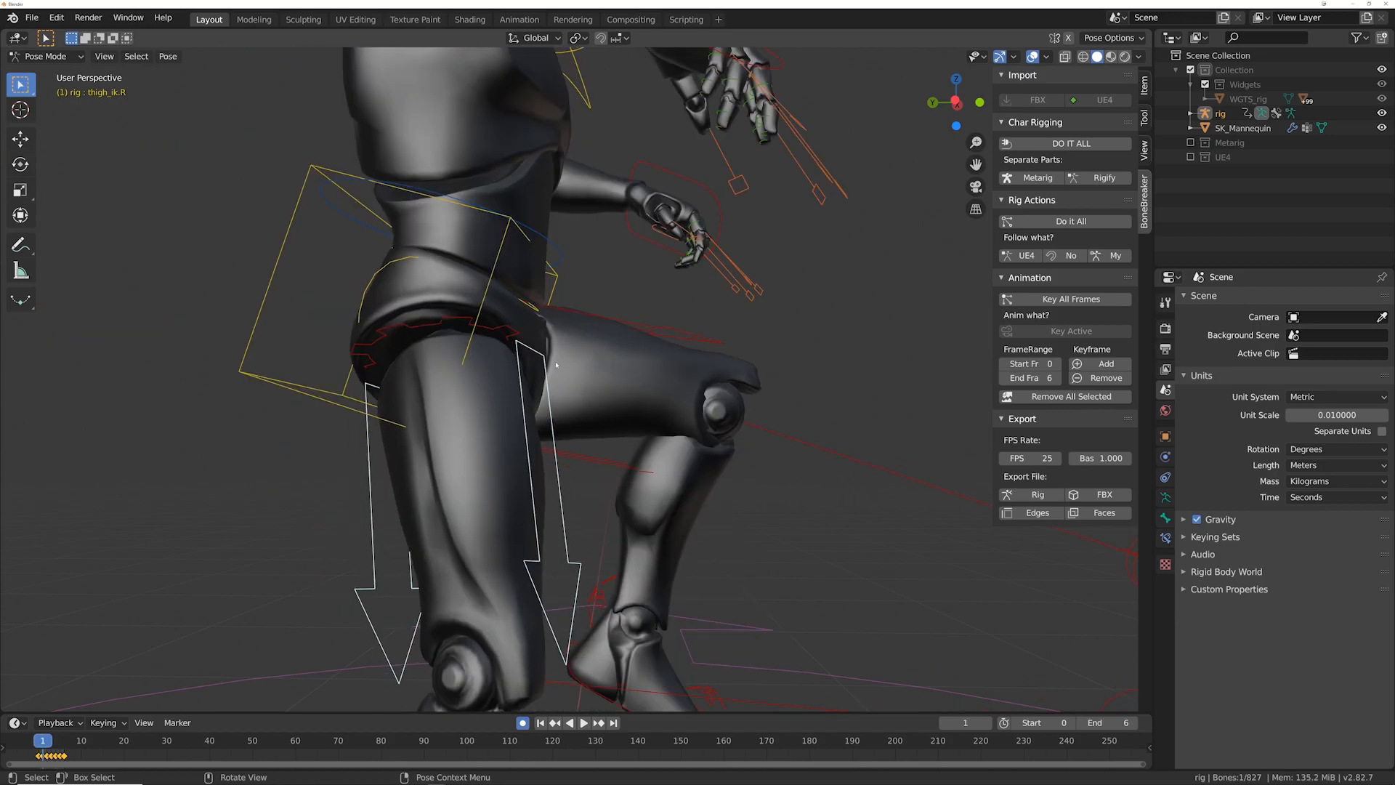
key("x")
left_click(45, 756)
key("x")
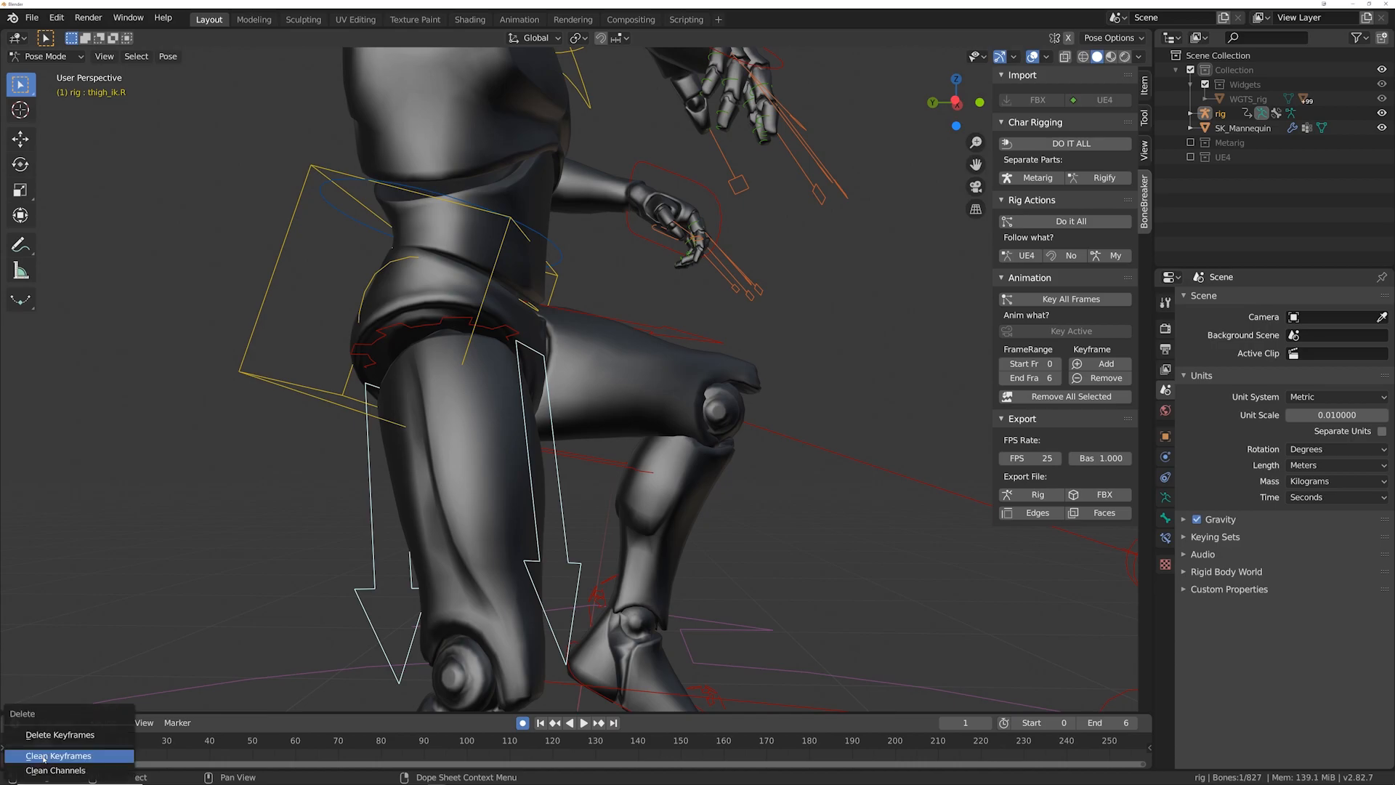
left_click(40, 736)
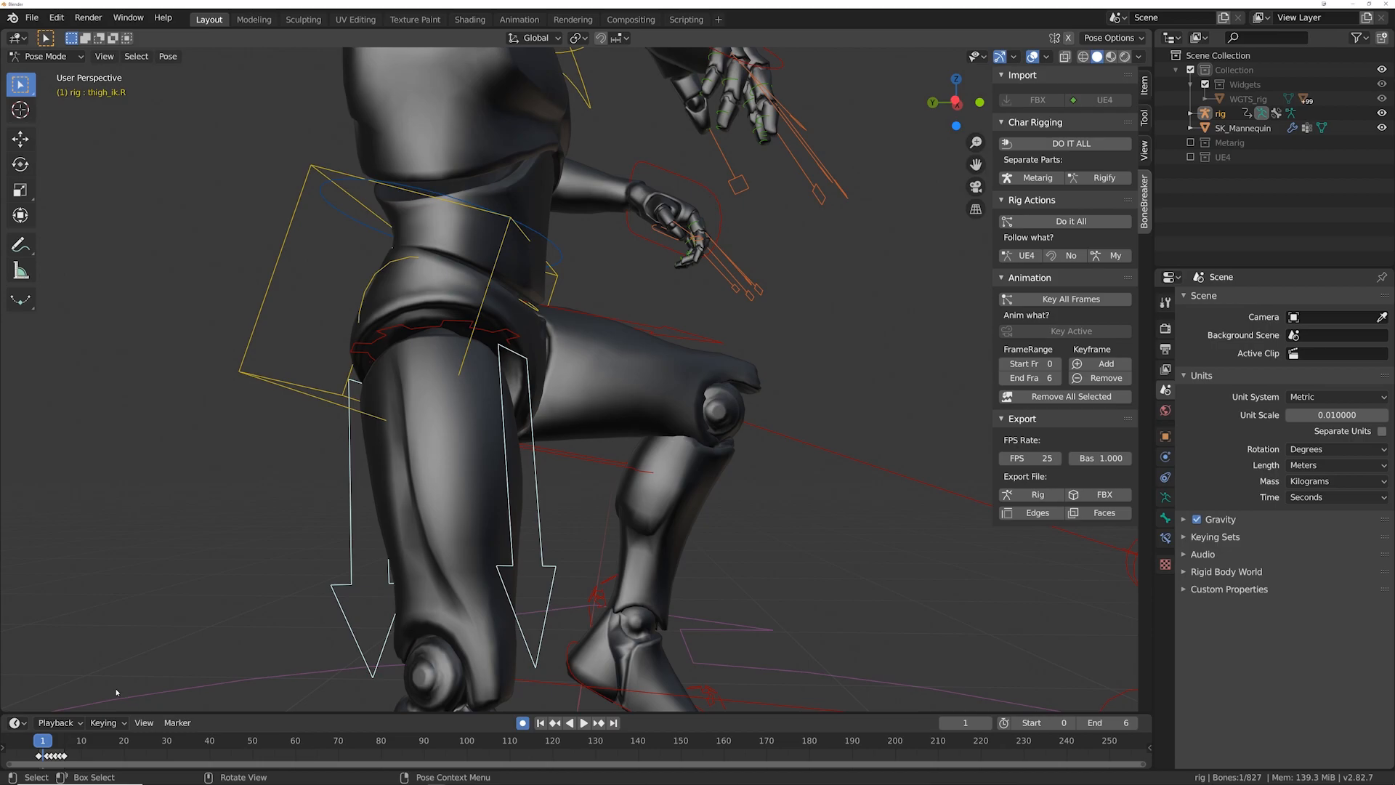
Step: Move the thigh_ik.R control about -0.013 m along the global Y axis at frame 2
key("Right")
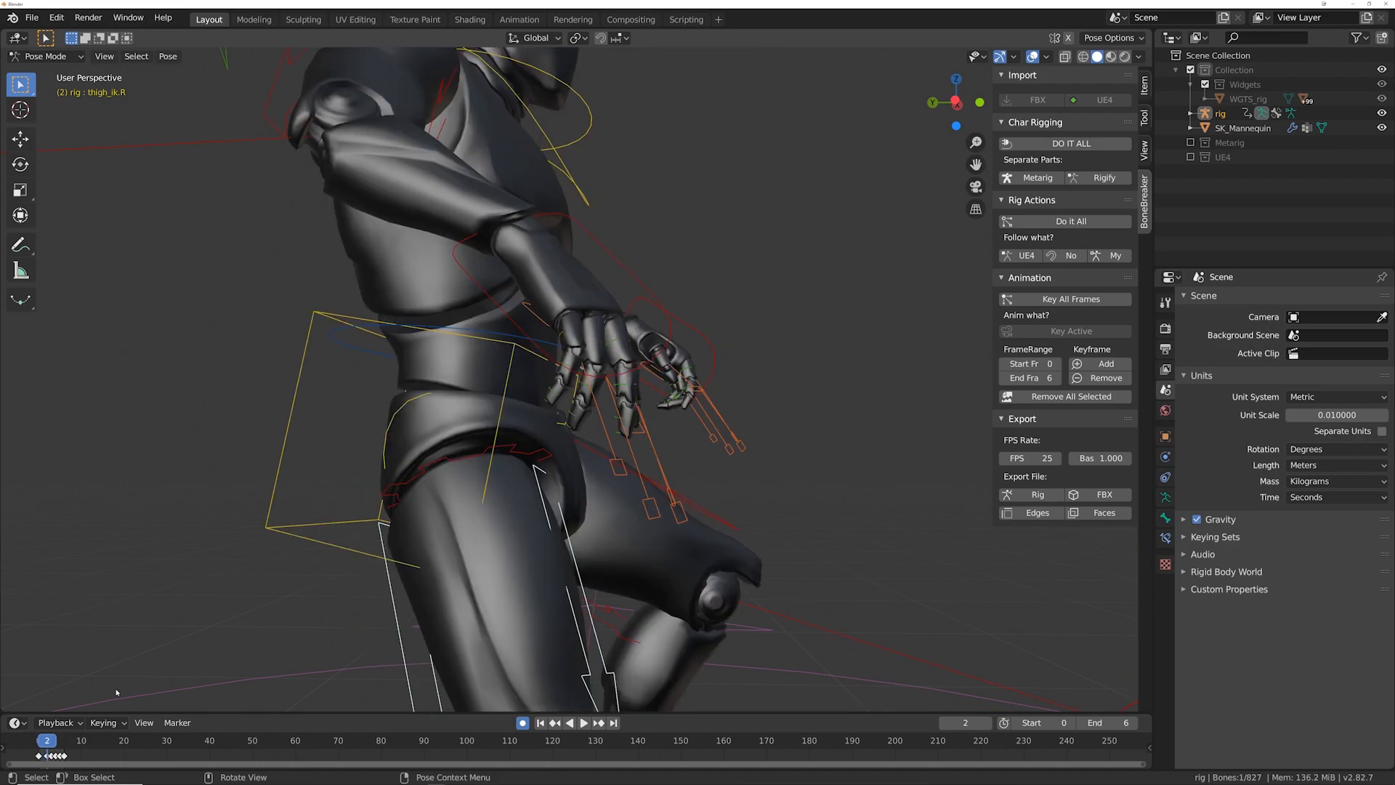
middle_click_drag(318, 645, 468, 508)
key("g")
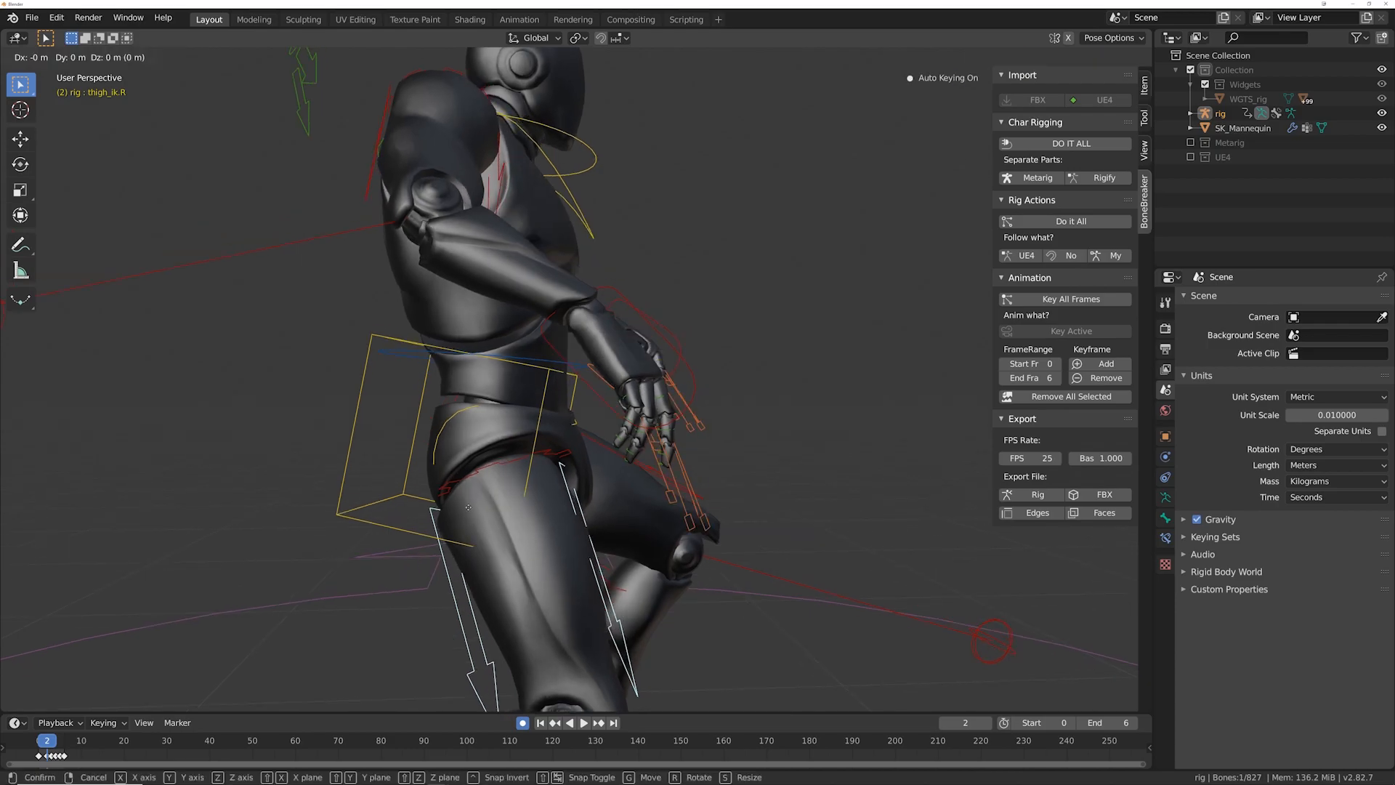
key("y")
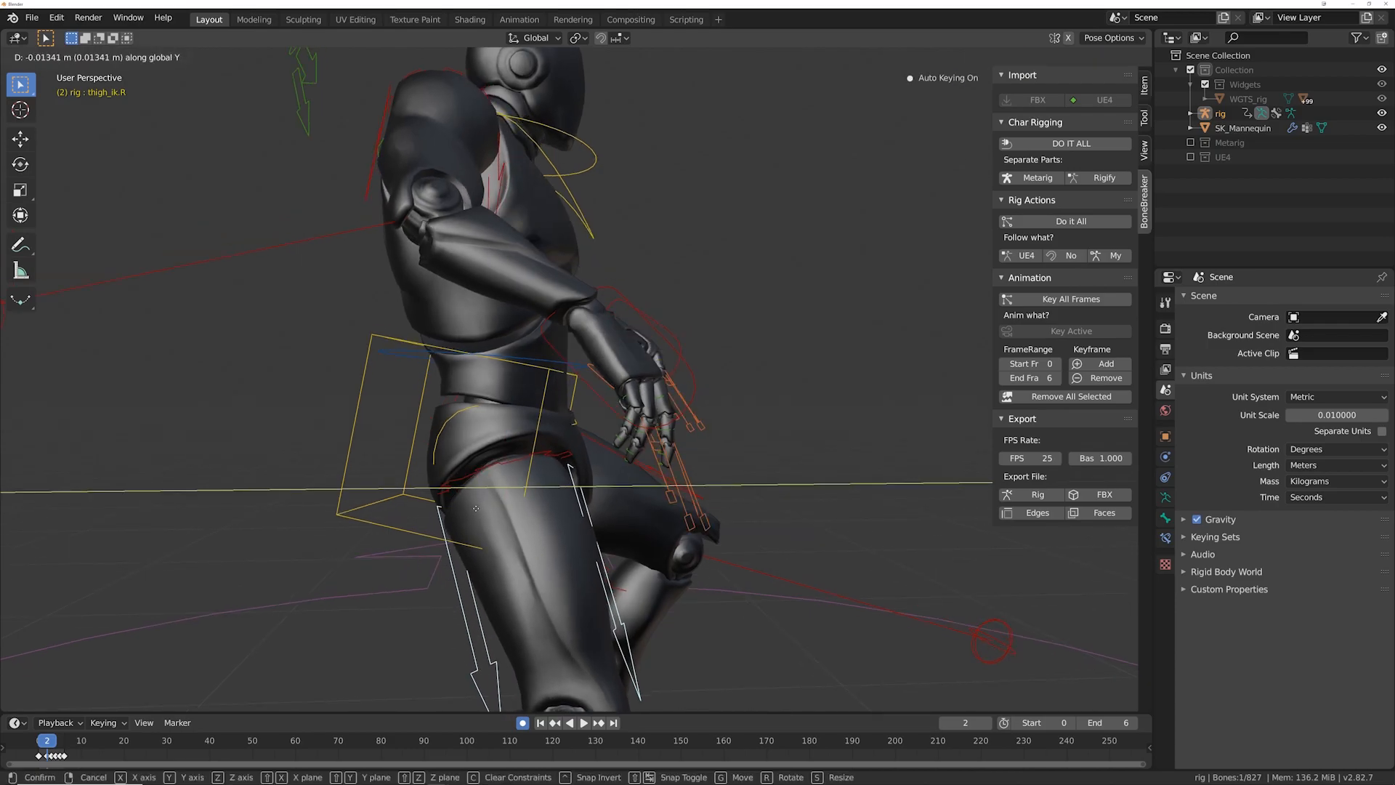
left_click(475, 513)
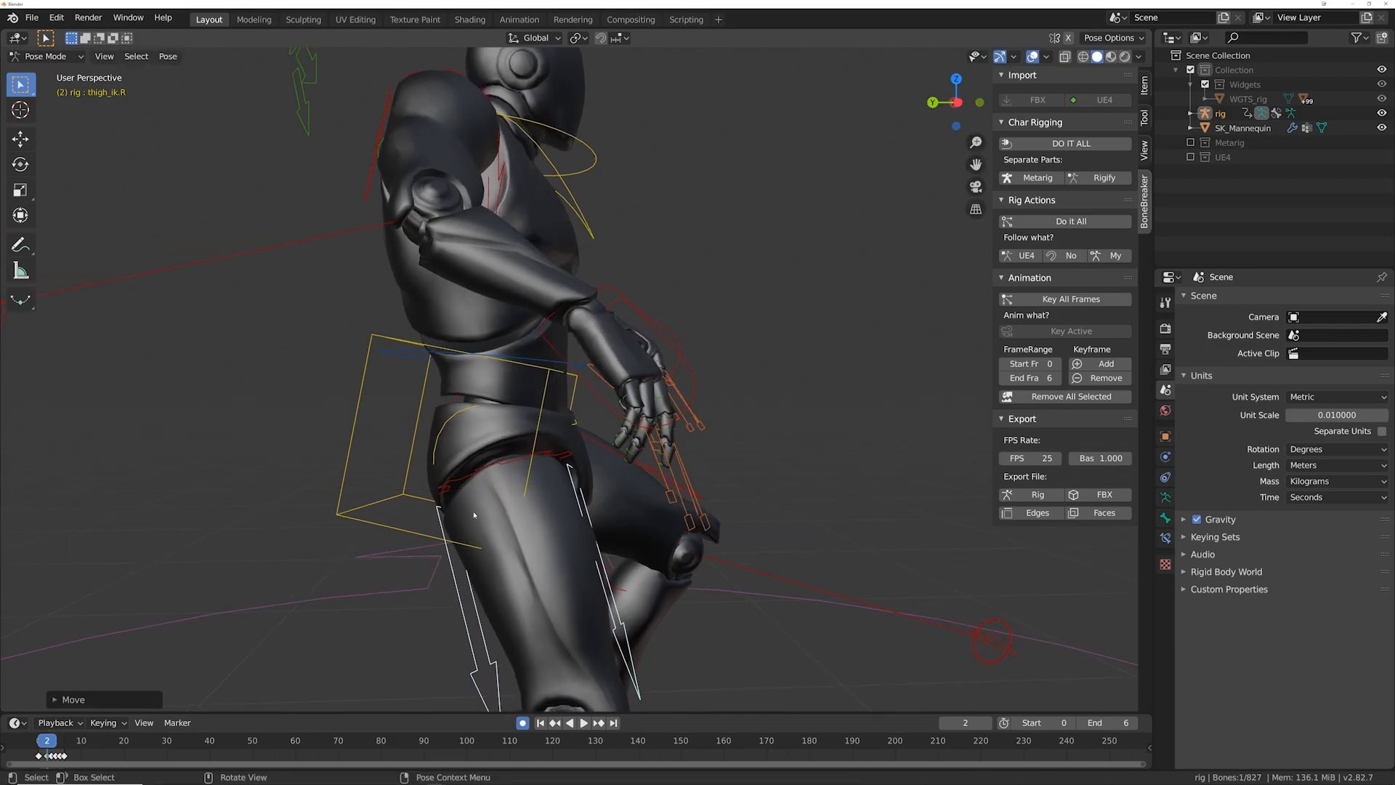
Step: Step through the animation from frame 0 to frame 6 to examine the right thigh's motion
key("Left")
key("Left")
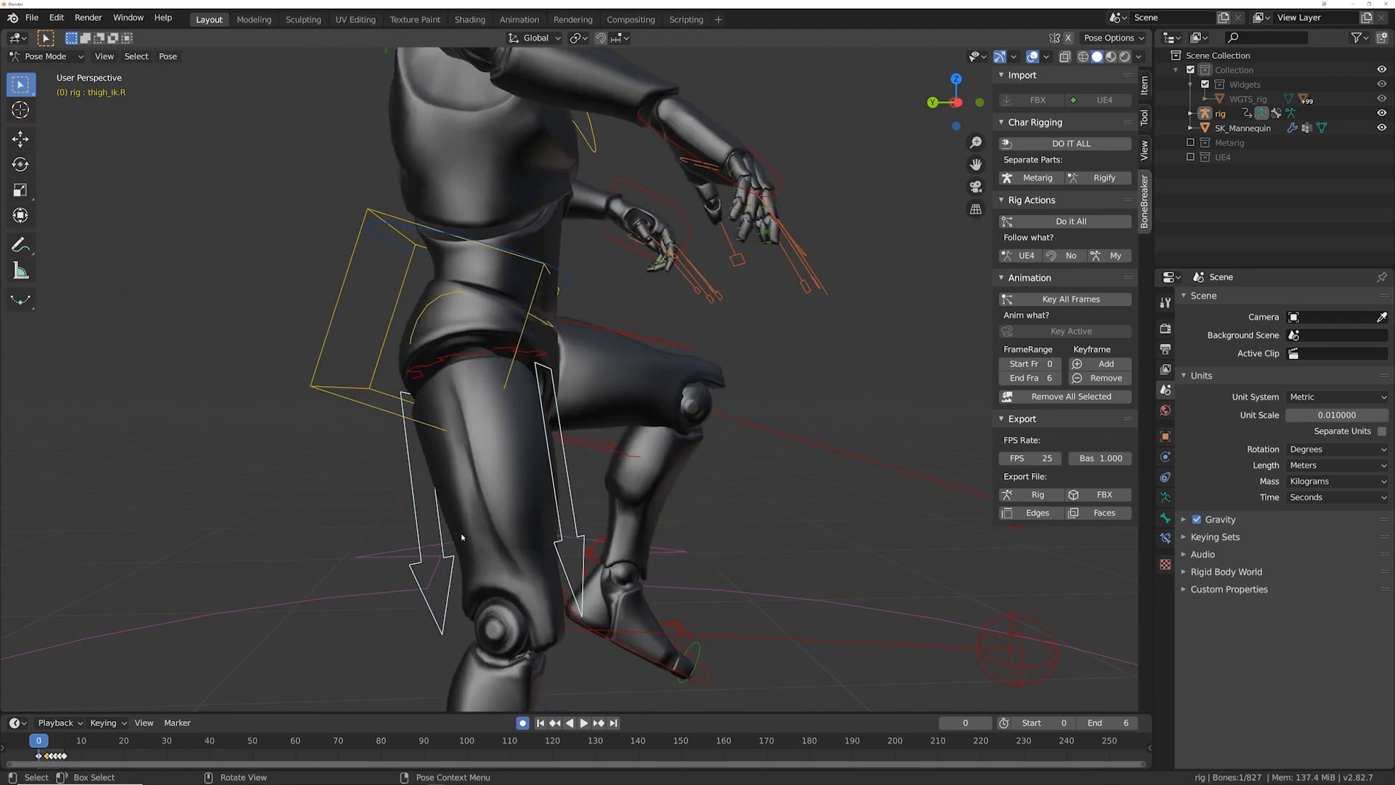
key("Right")
key("Right")
key("Right")
key("Right")
key("Right")
key("Right")
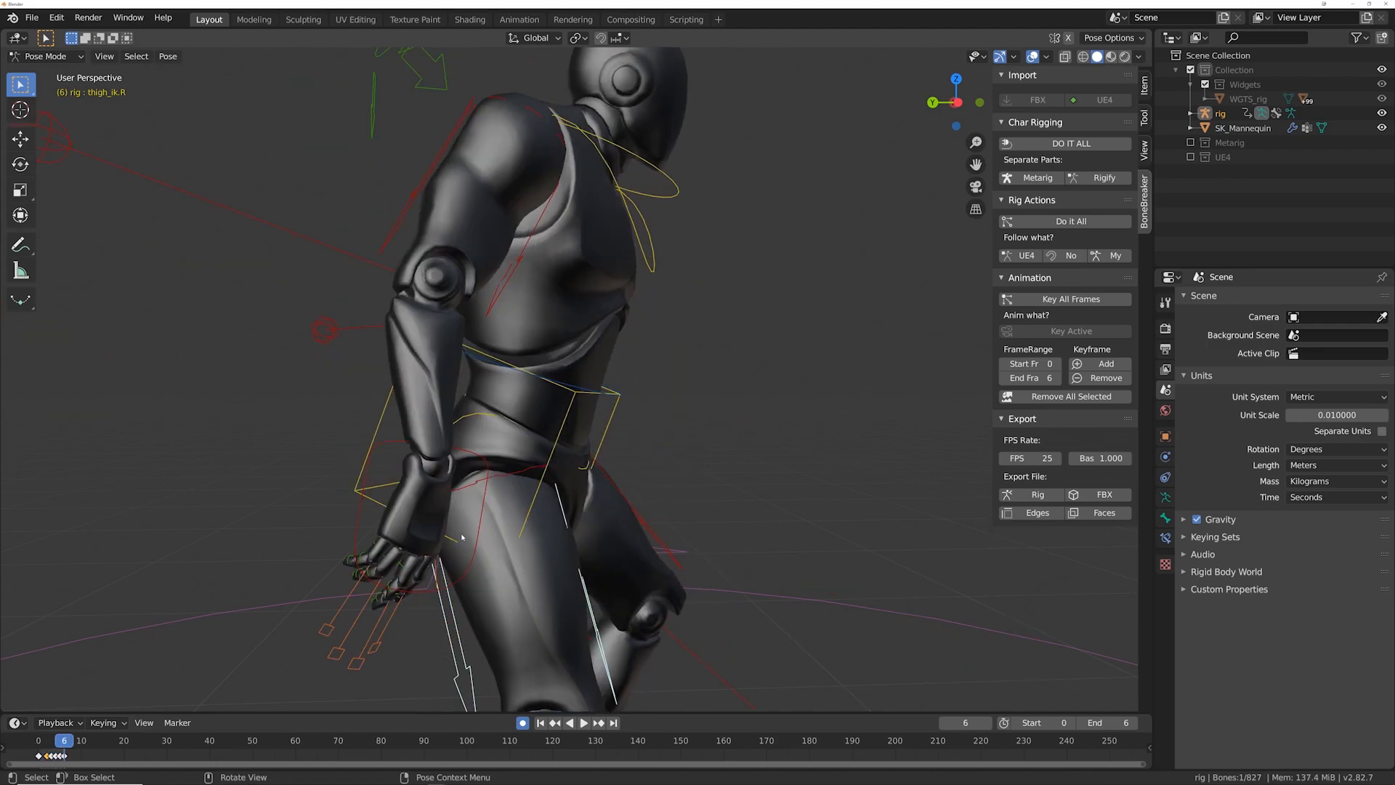
Step: Step back through the animation from frame 6 to frame 0 to examine the right thigh and pelvis motion
key("Left")
key("Left")
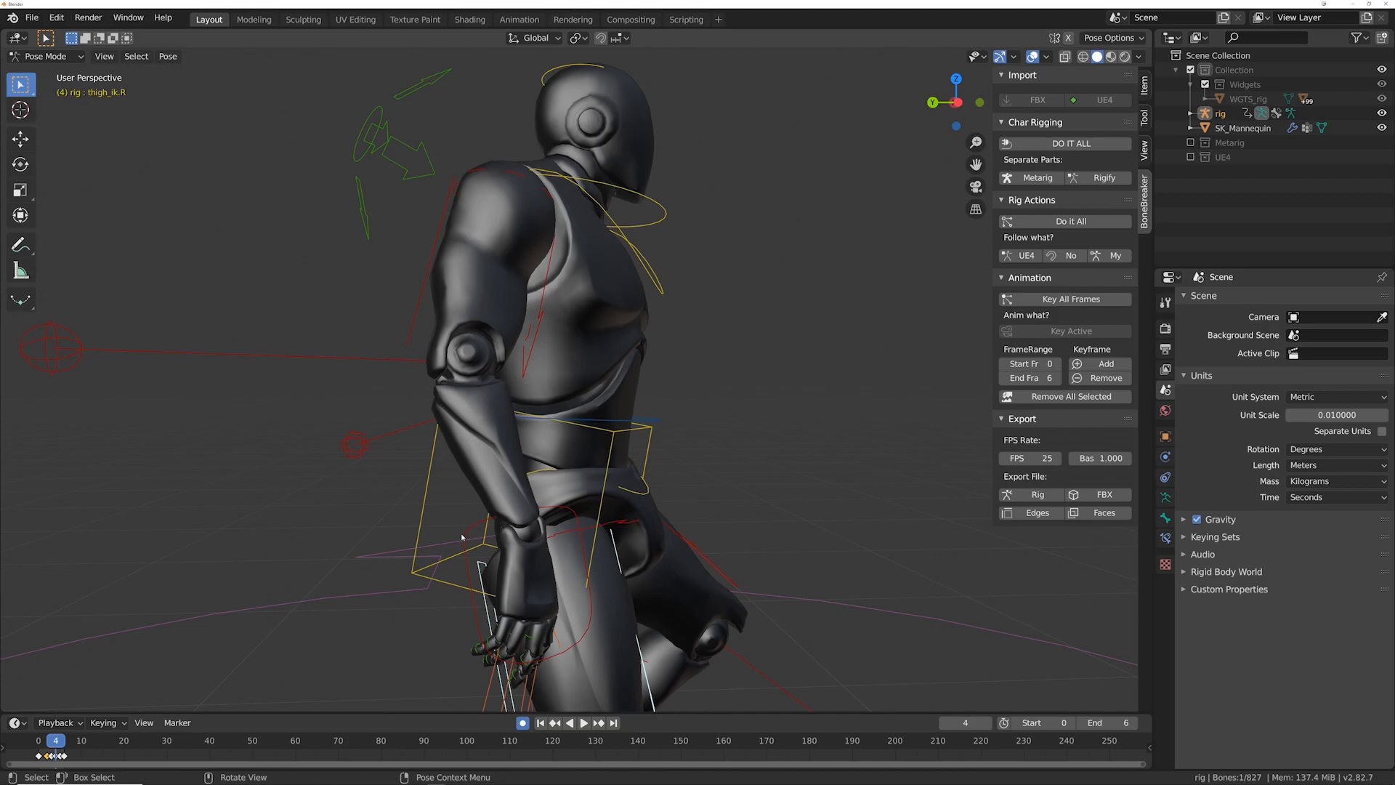
key("Left")
key("Left")
key("Left")
key("Left")
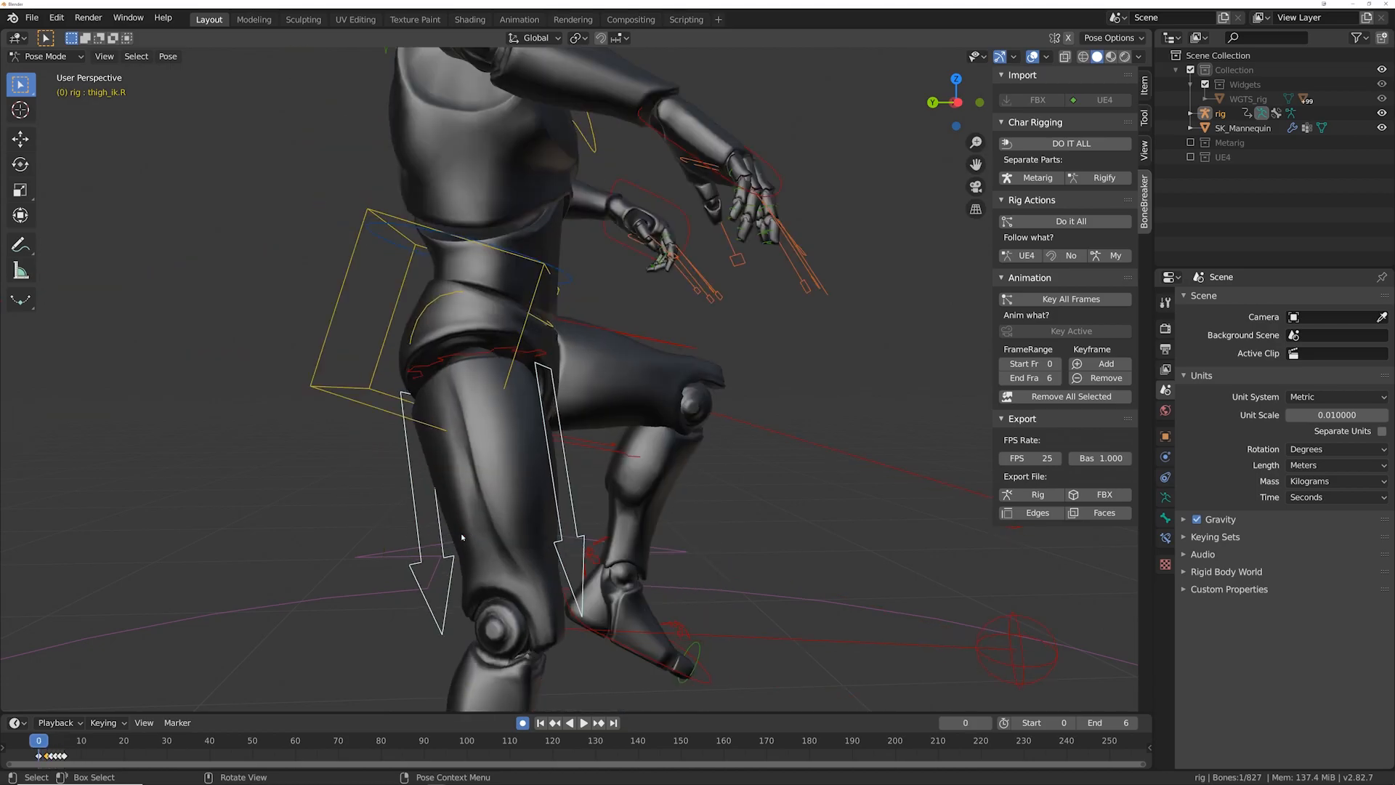
Step: Select the hips control at the pelvis and advance the animation to frame 4
left_click(548, 333)
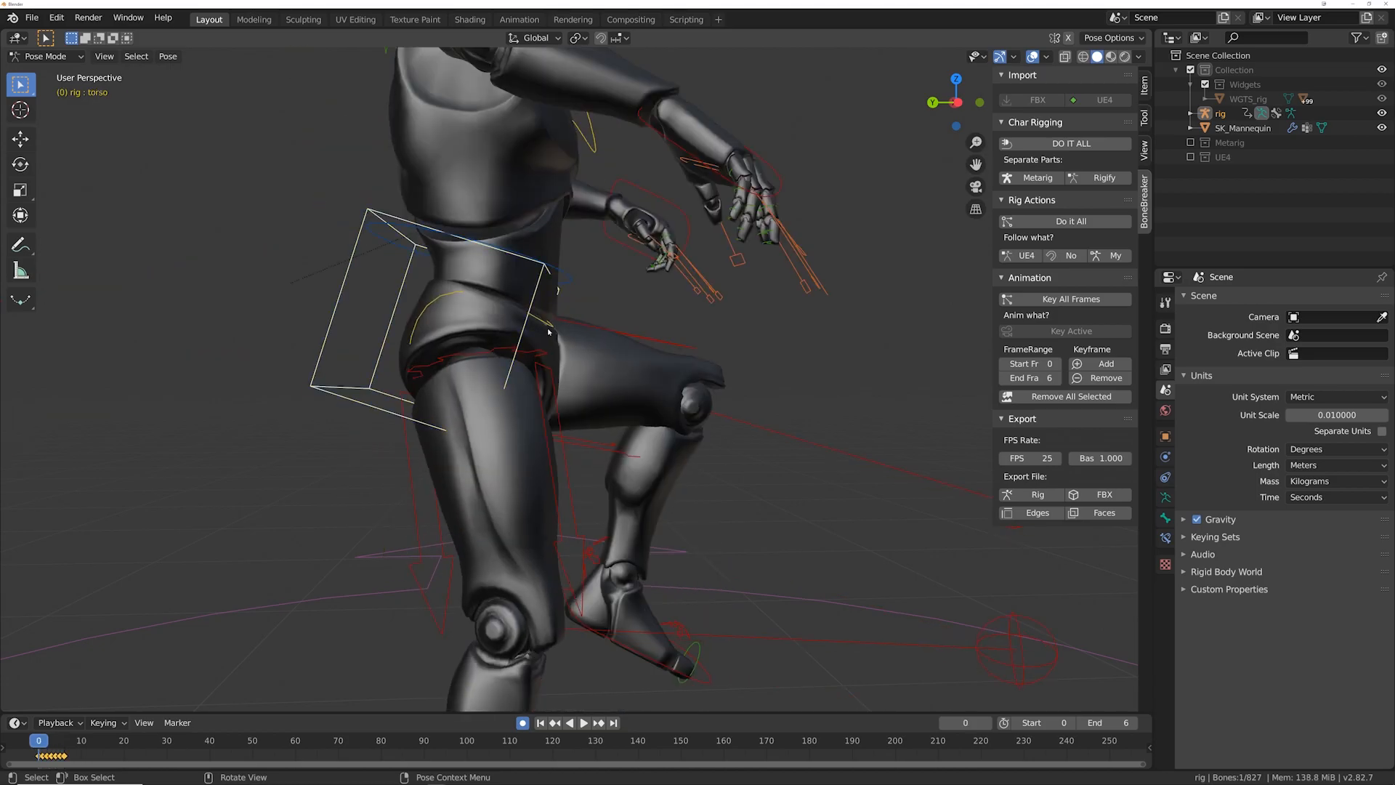
left_click(545, 327)
key("Right")
key("Right")
key("Right")
key("Right")
key("Right")
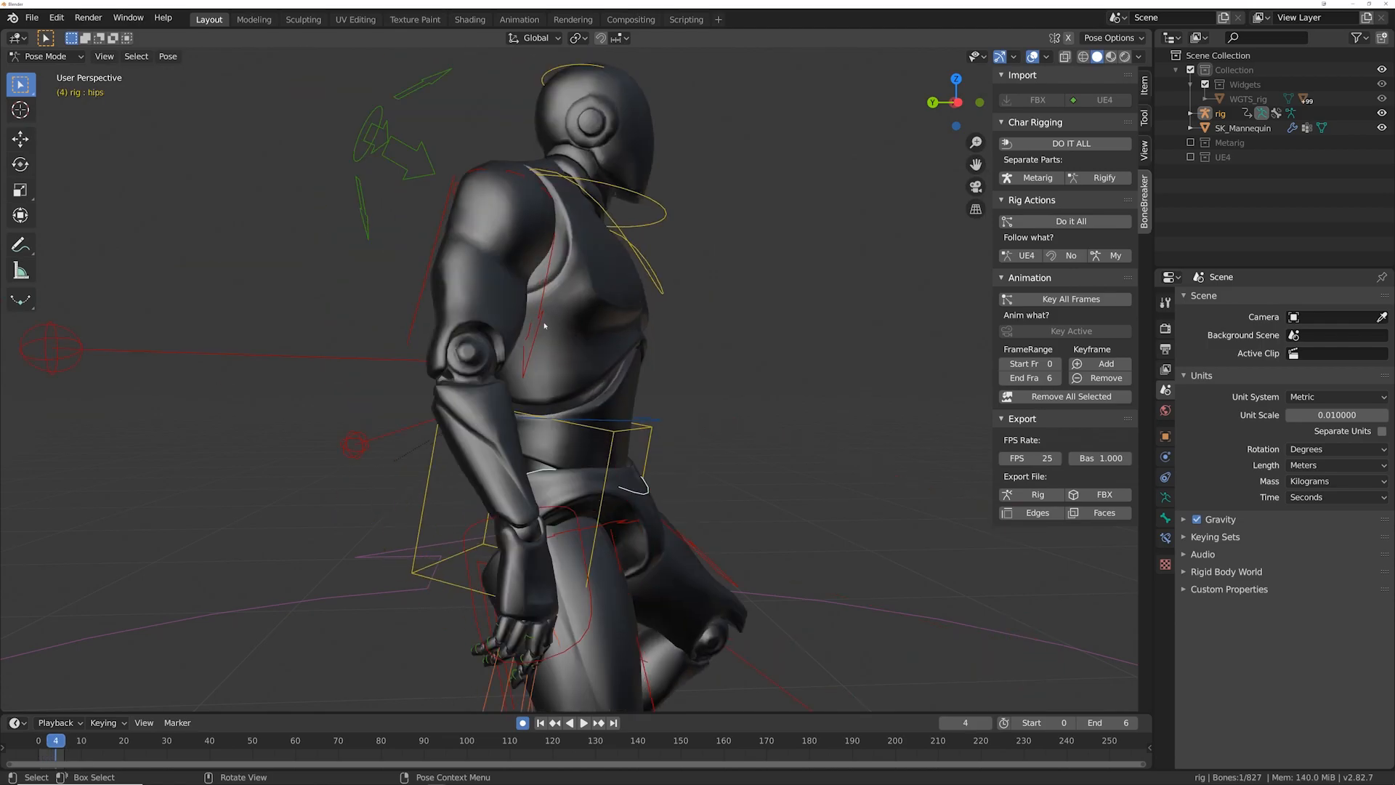
key("Left")
Step: Select the spine_fk control at the pelvis using wireframe shading, and return the viewport to solid shading
key("z")
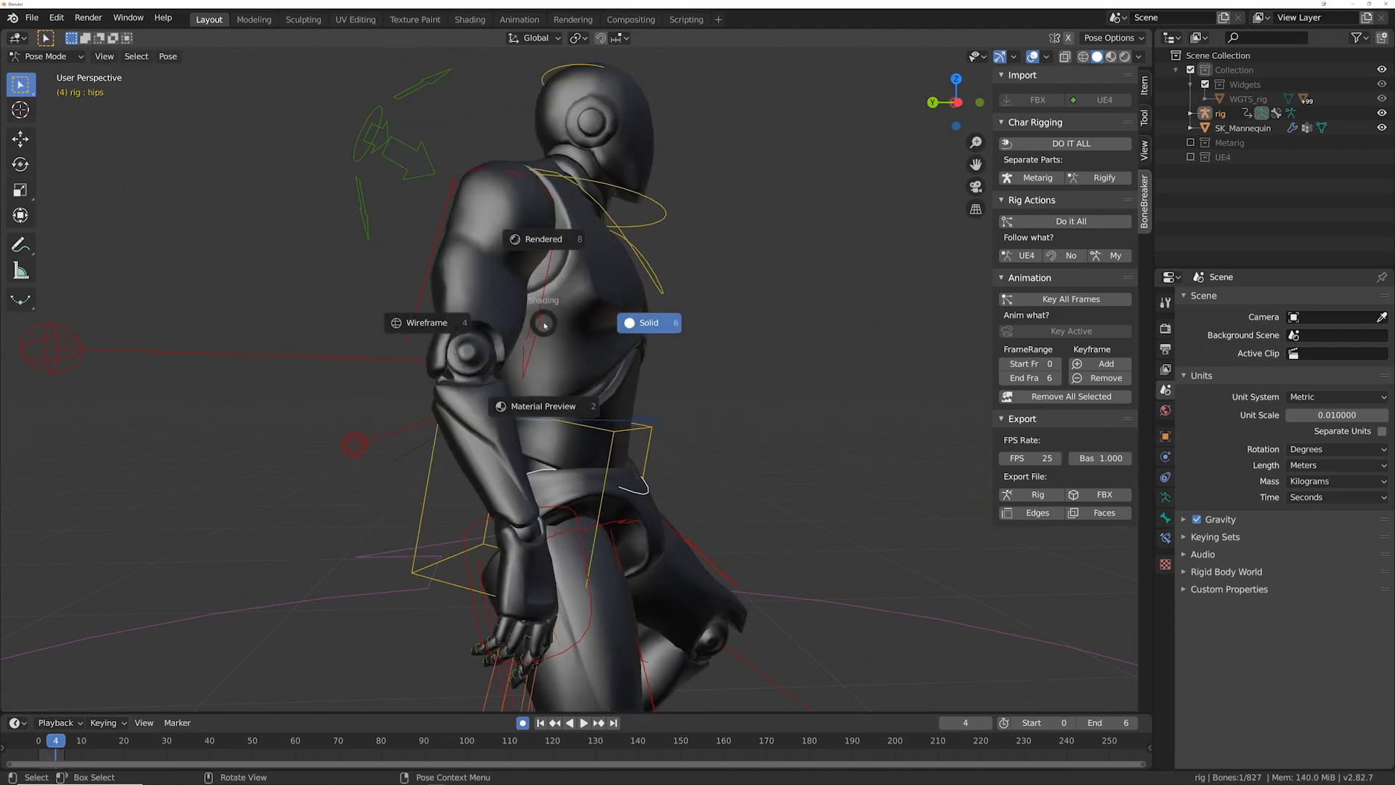
left_click(471, 321)
mouse_move(471, 321)
middle_mouse_down()
mouse_move(590, 502)
mouse_move(592, 467)
mouse_move(562, 493)
middle_mouse_up()
left_click(593, 465)
key("z")
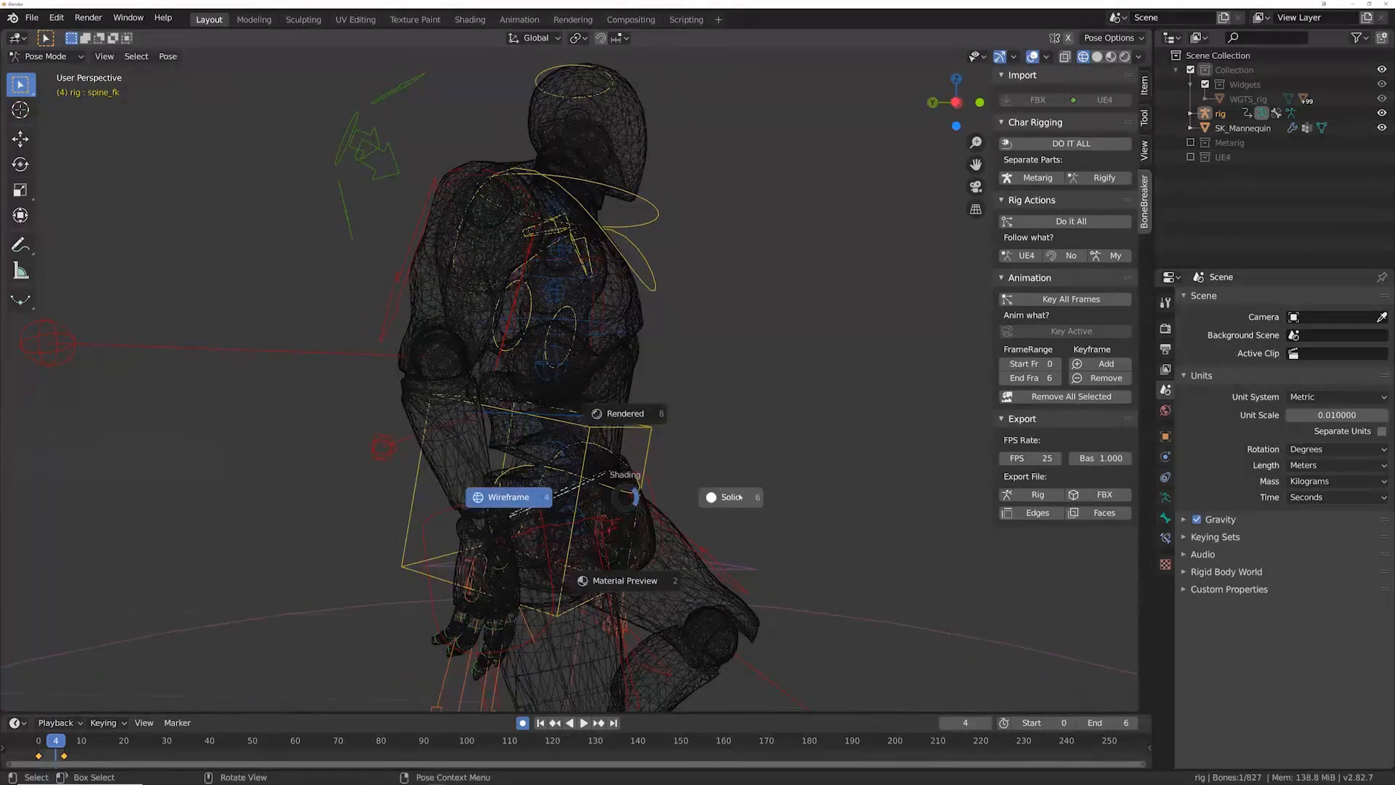
left_click(730, 484)
Step: Rotate the spine_fk control around the global X axis at frame 4
middle_click_drag(730, 484, 742, 471)
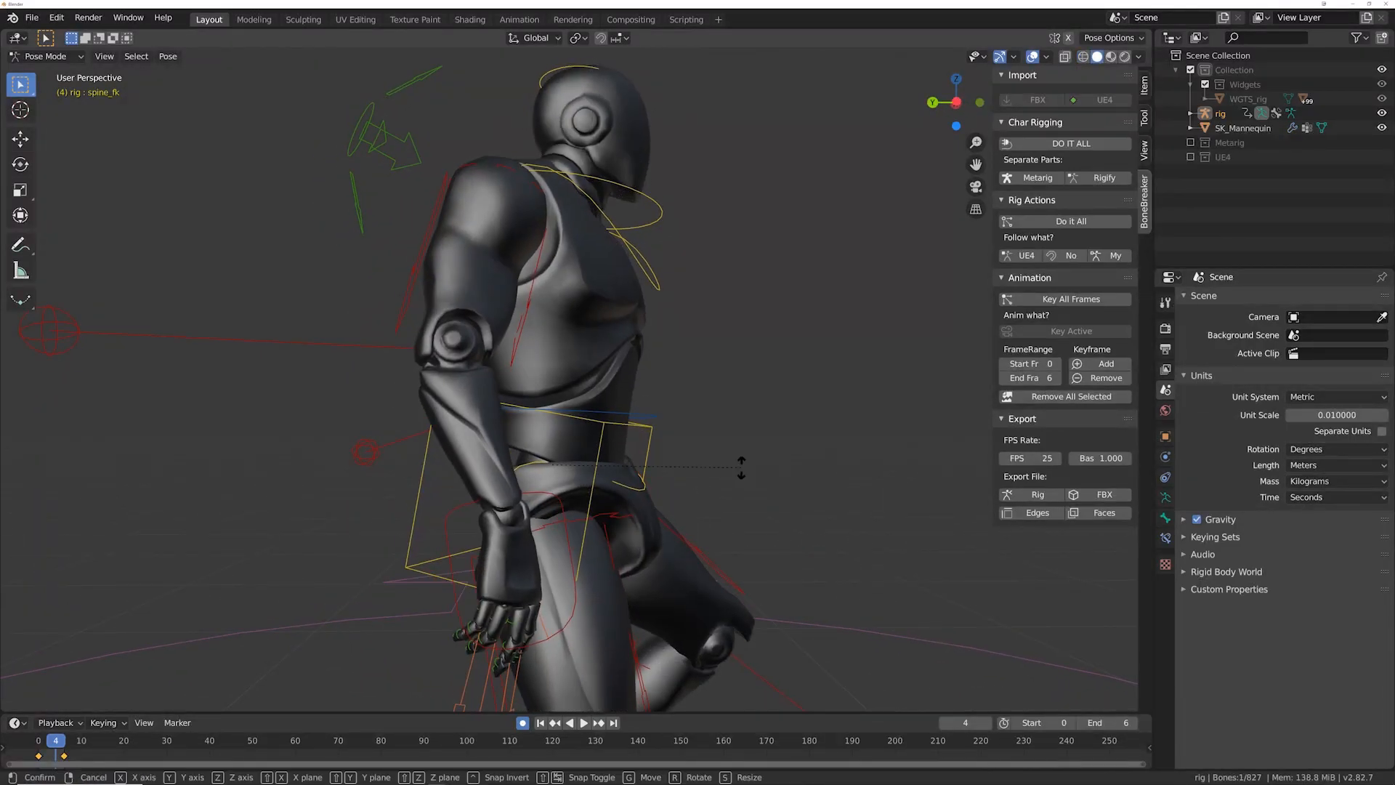
key("r")
key("x")
right_click(716, 504)
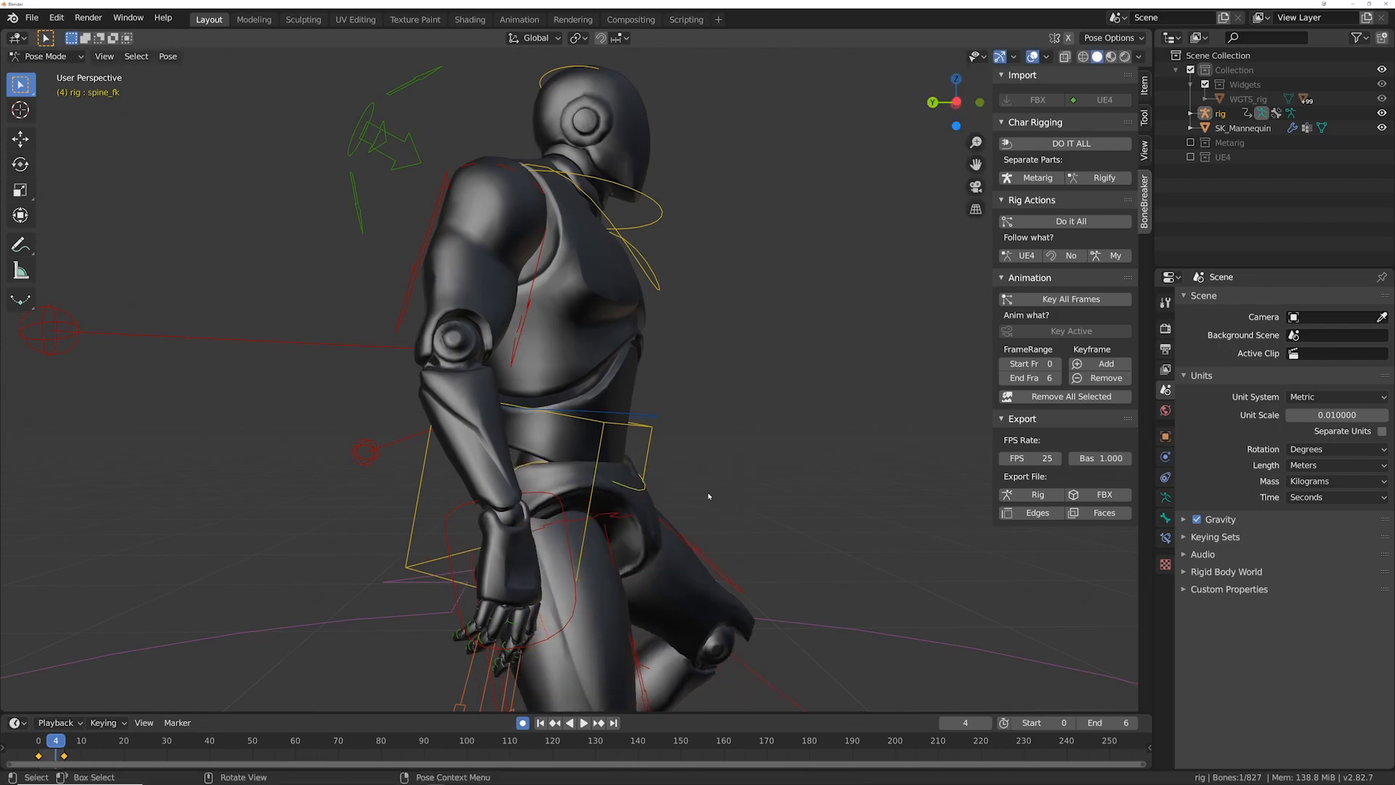
middle_click_drag(717, 504, 716, 422)
key("r")
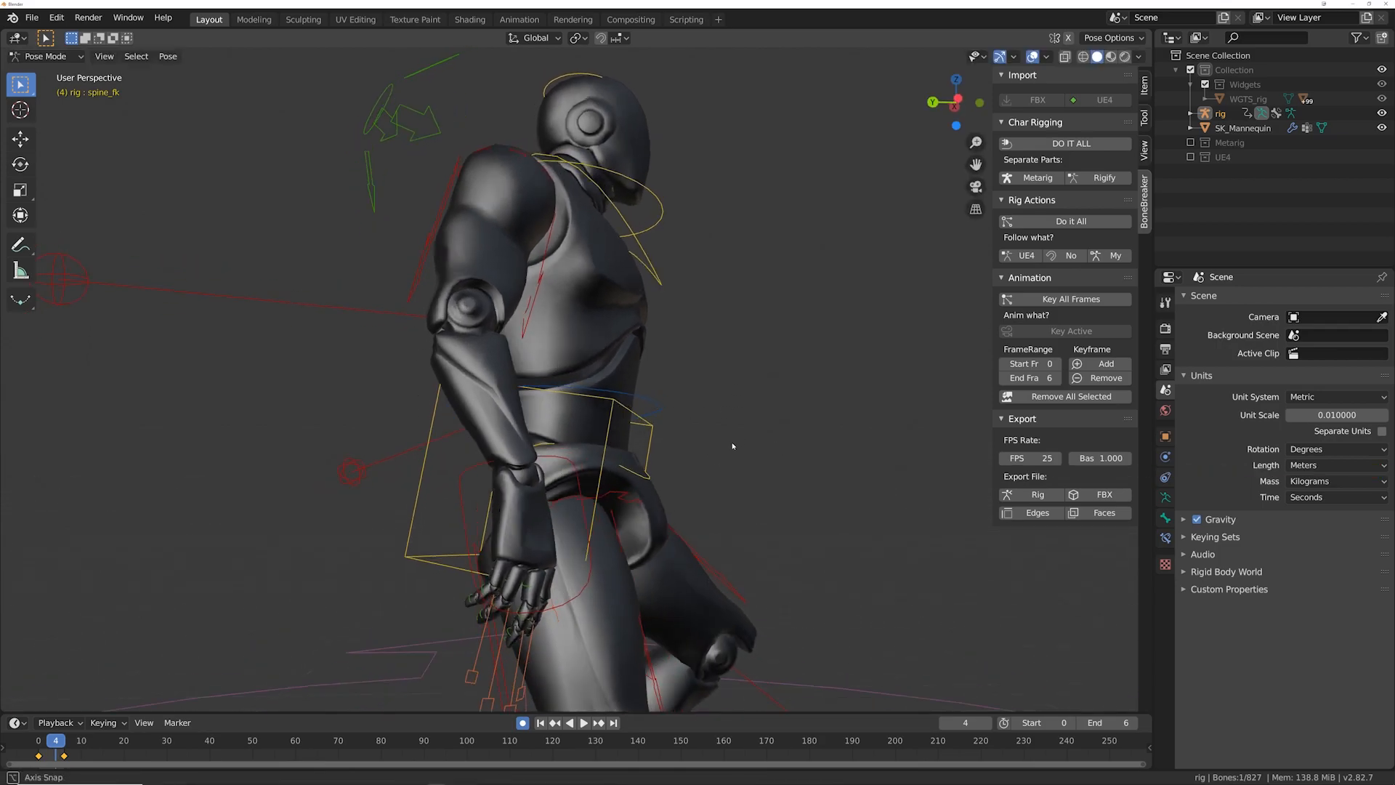
key("x")
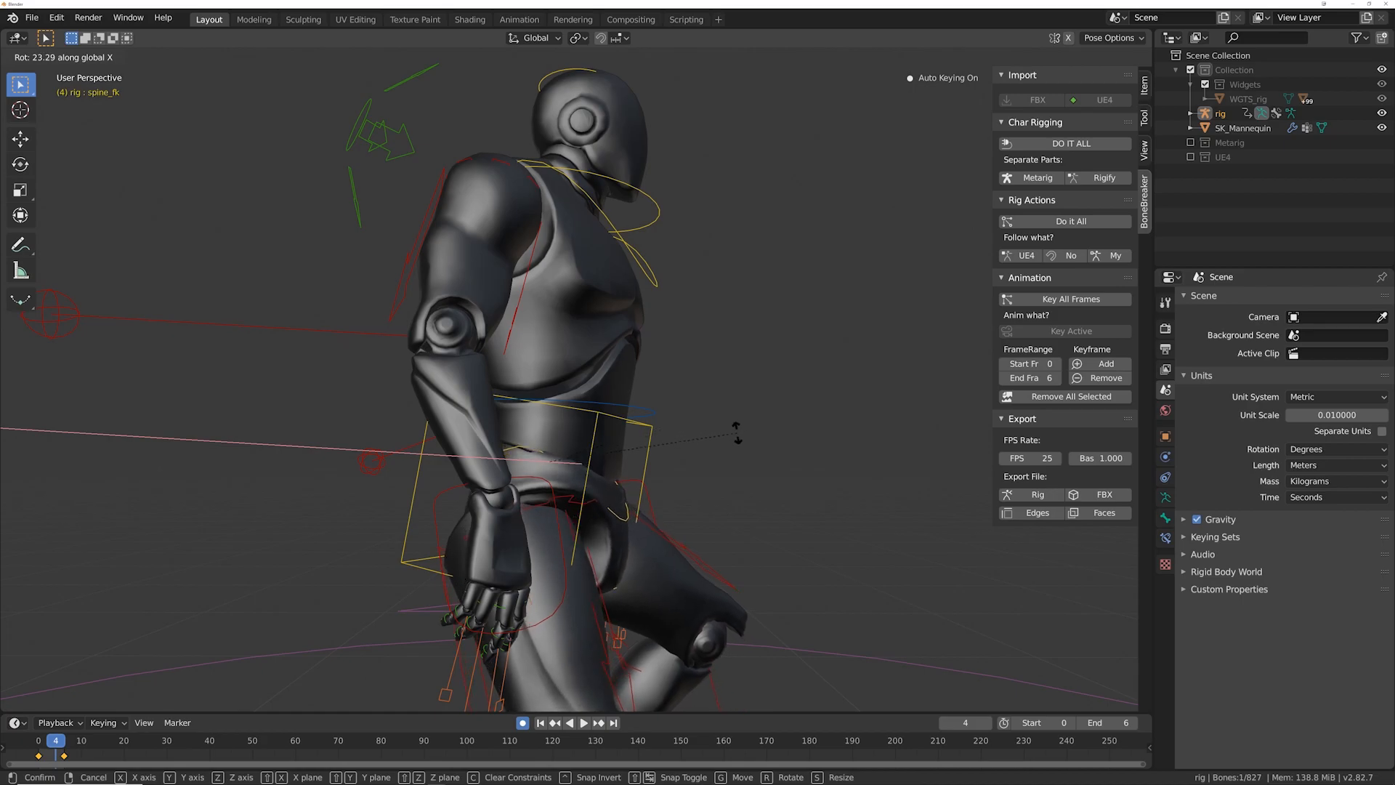
left_click(740, 410)
Step: Try rotating the spine_fk control around the global Y axis at frame 4 from a front view
middle_click_drag(740, 409, 611, 419)
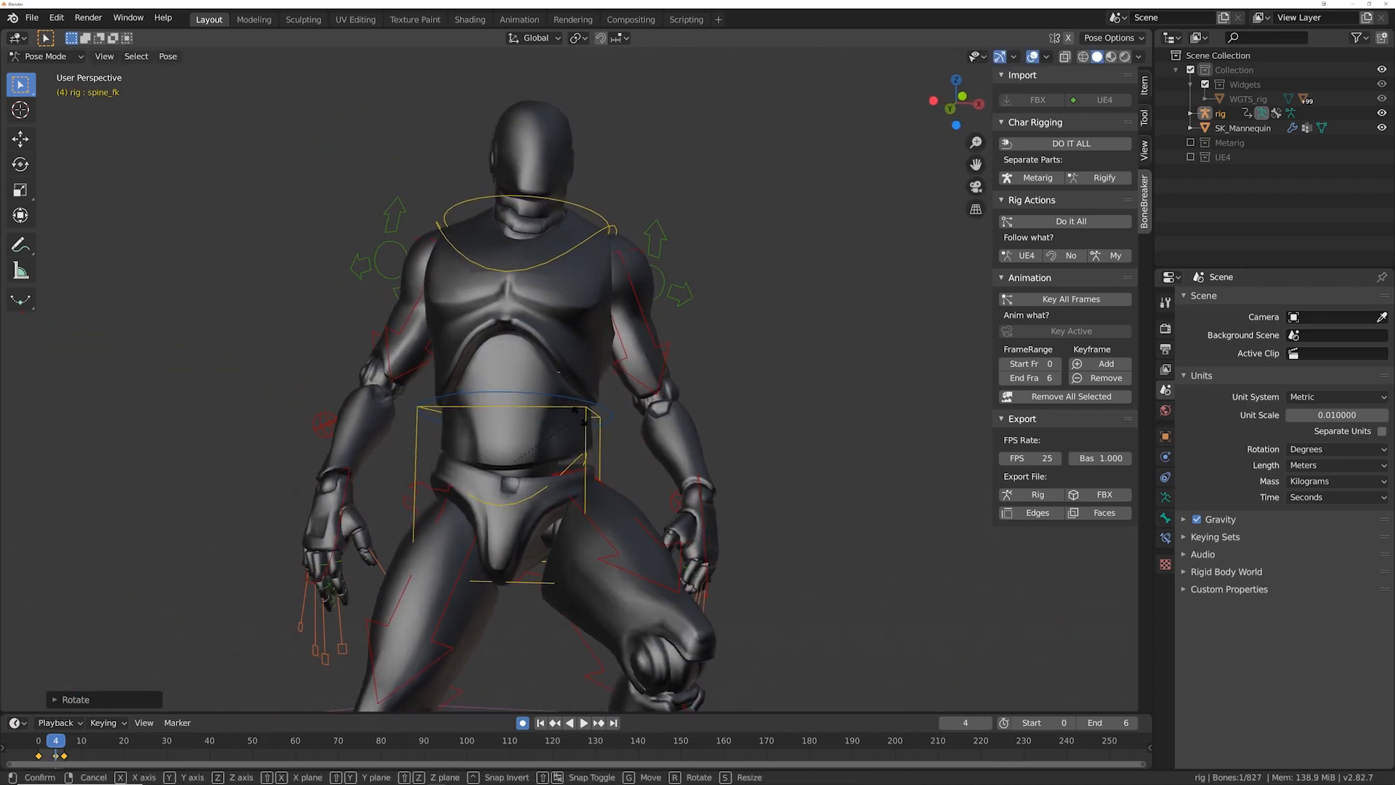
key("r")
key("y")
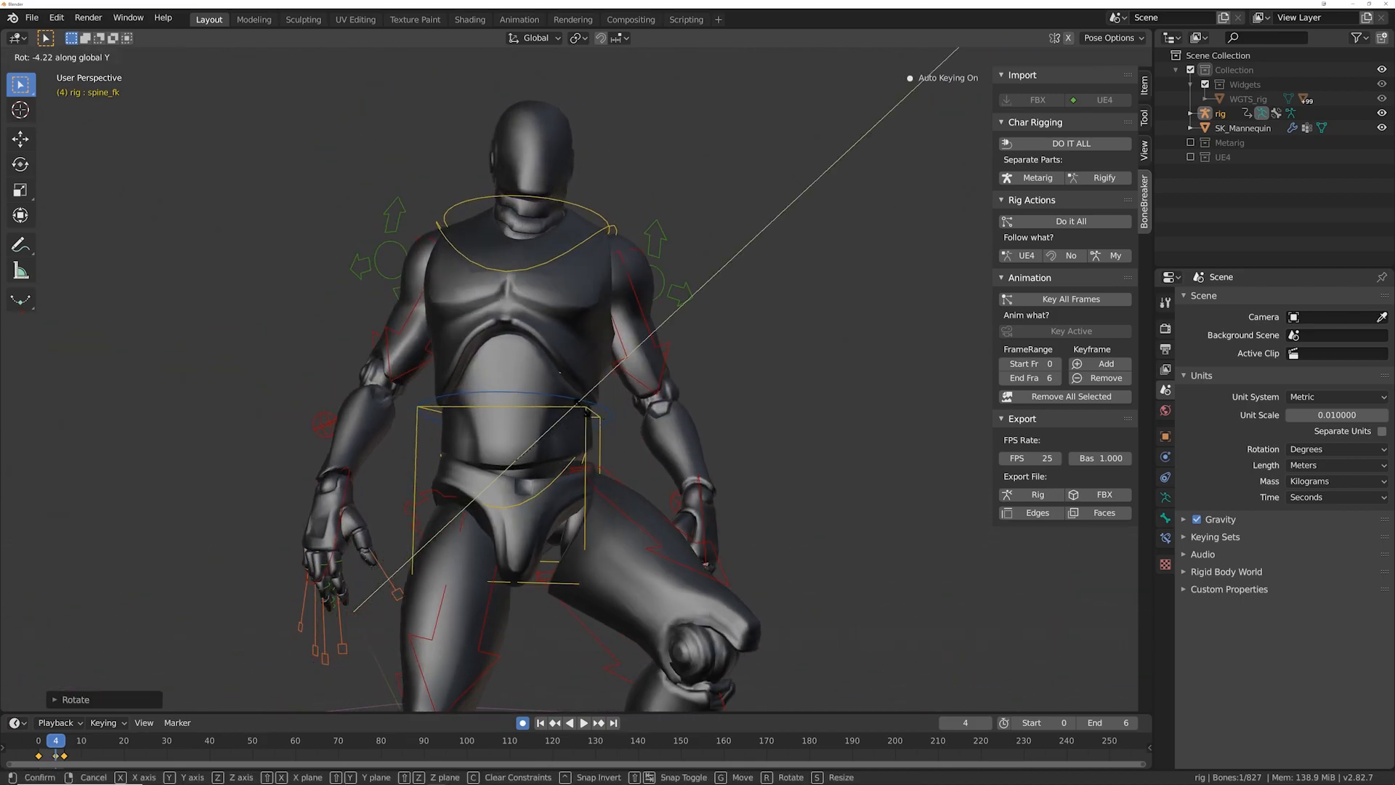
left_click(410, 428)
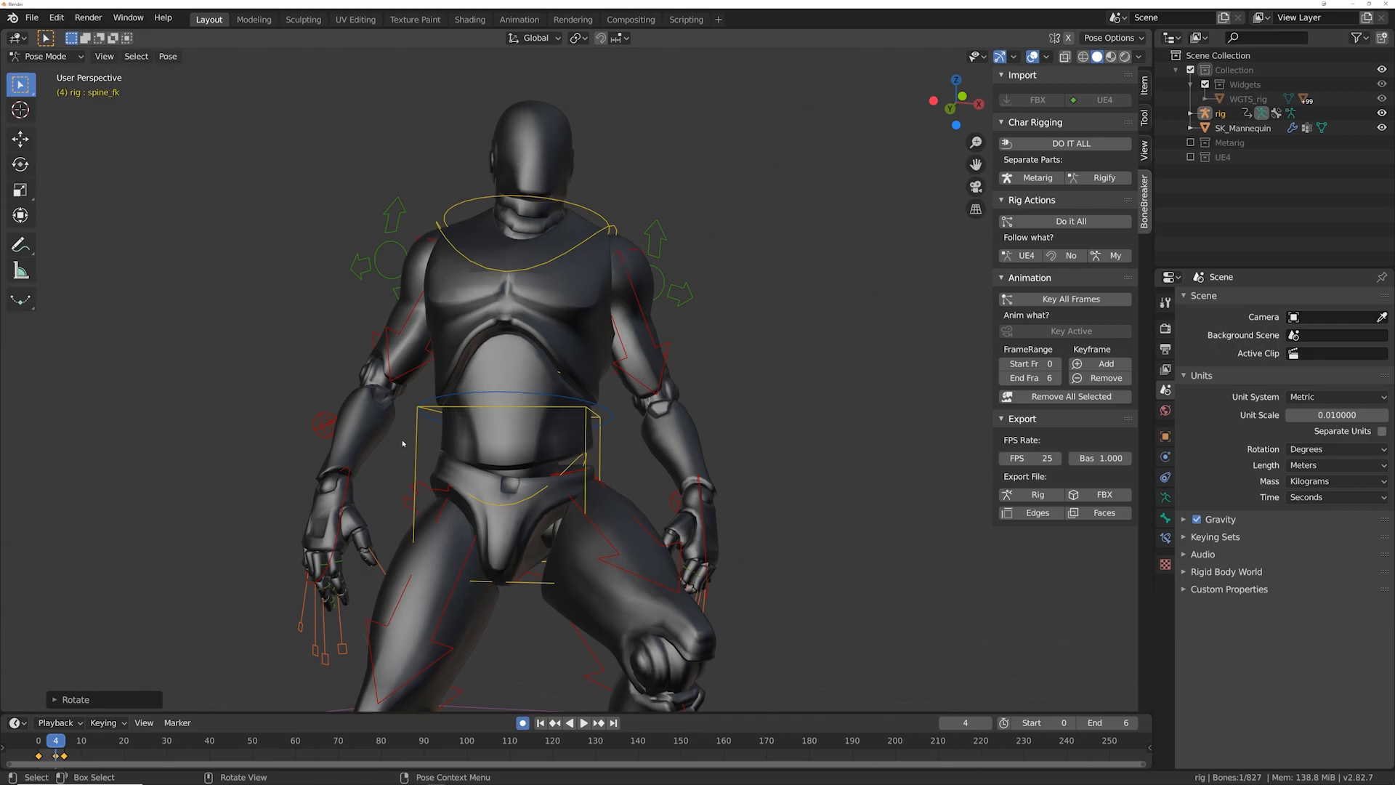
key("r")
key("y")
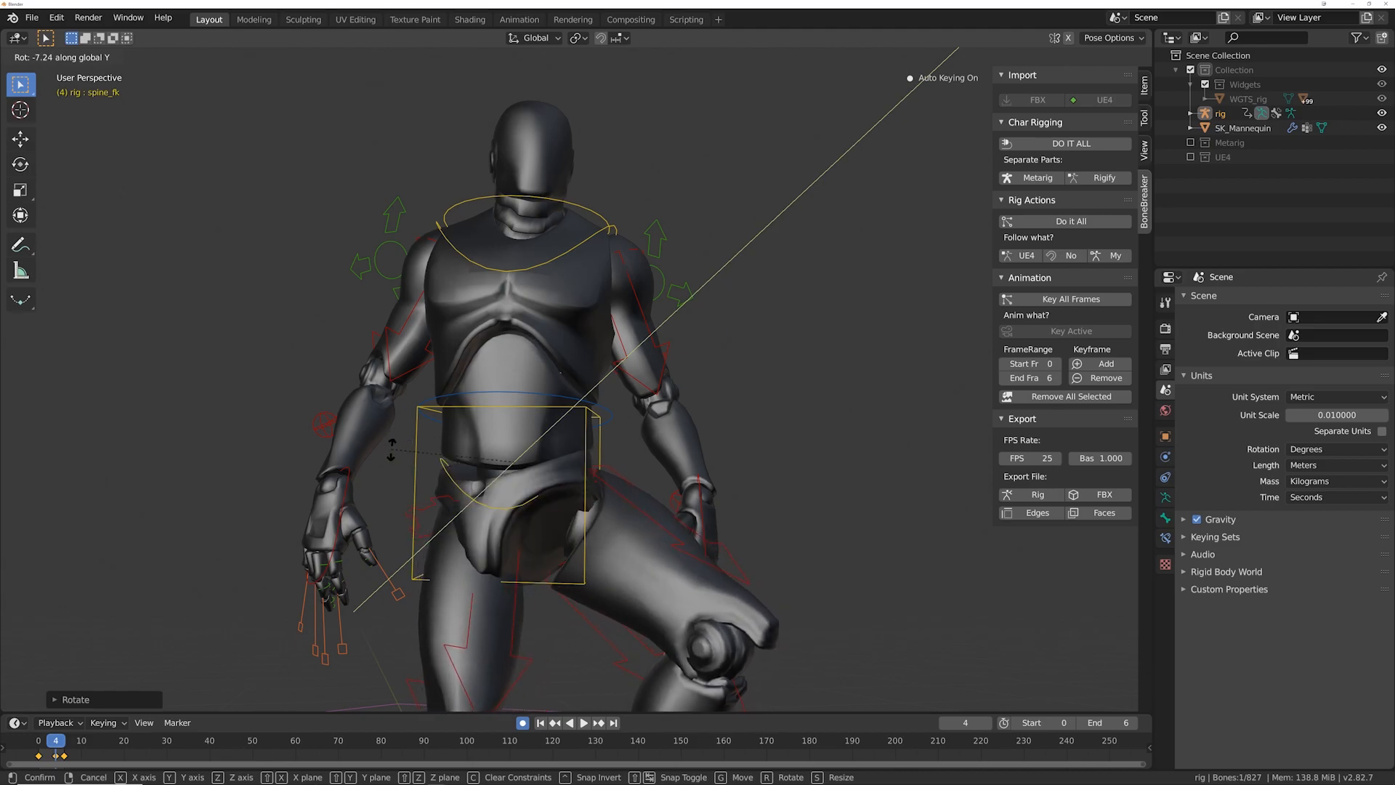
left_click(411, 467)
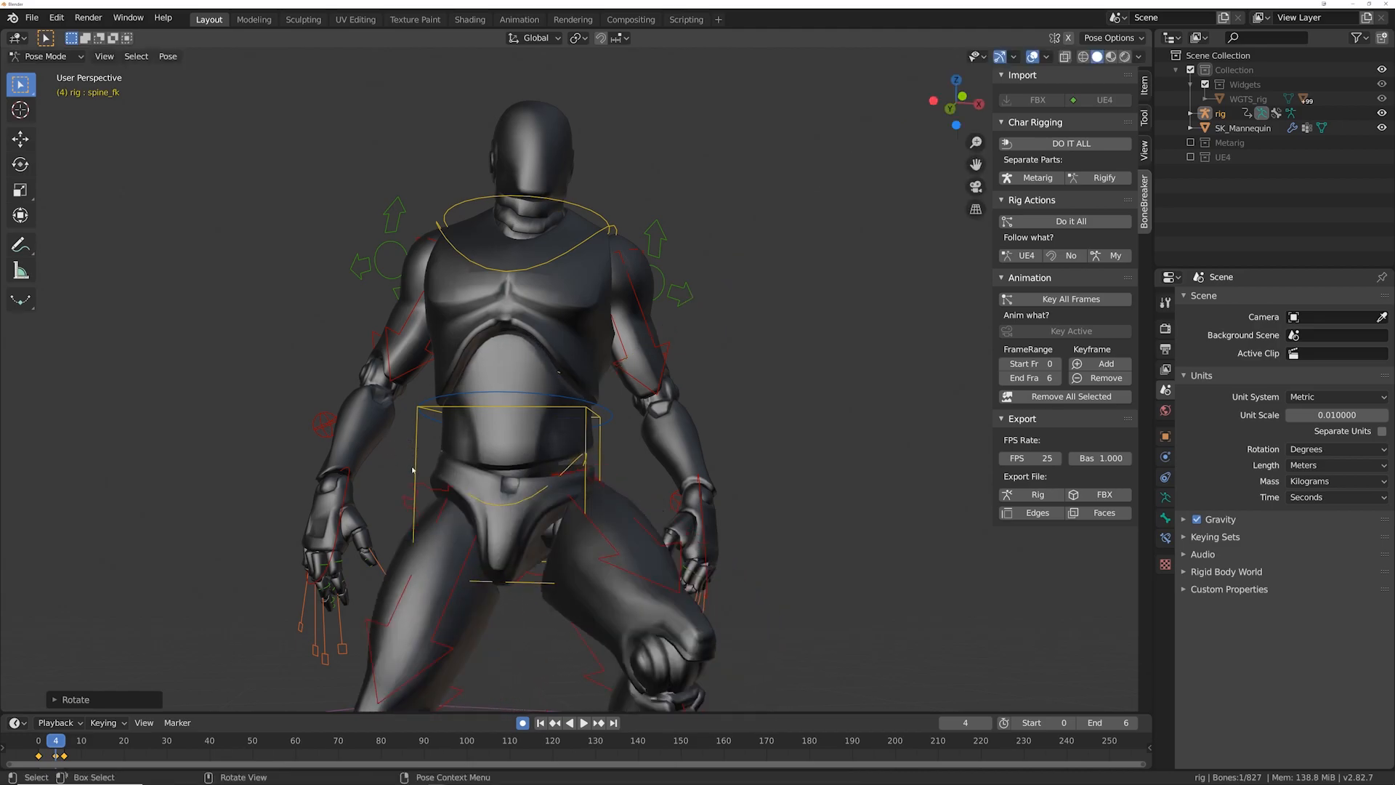
Step: Show the last bone layer of the rig in addition to the visible control layers
middle_click_drag(452, 498, 409, 374, "shift")
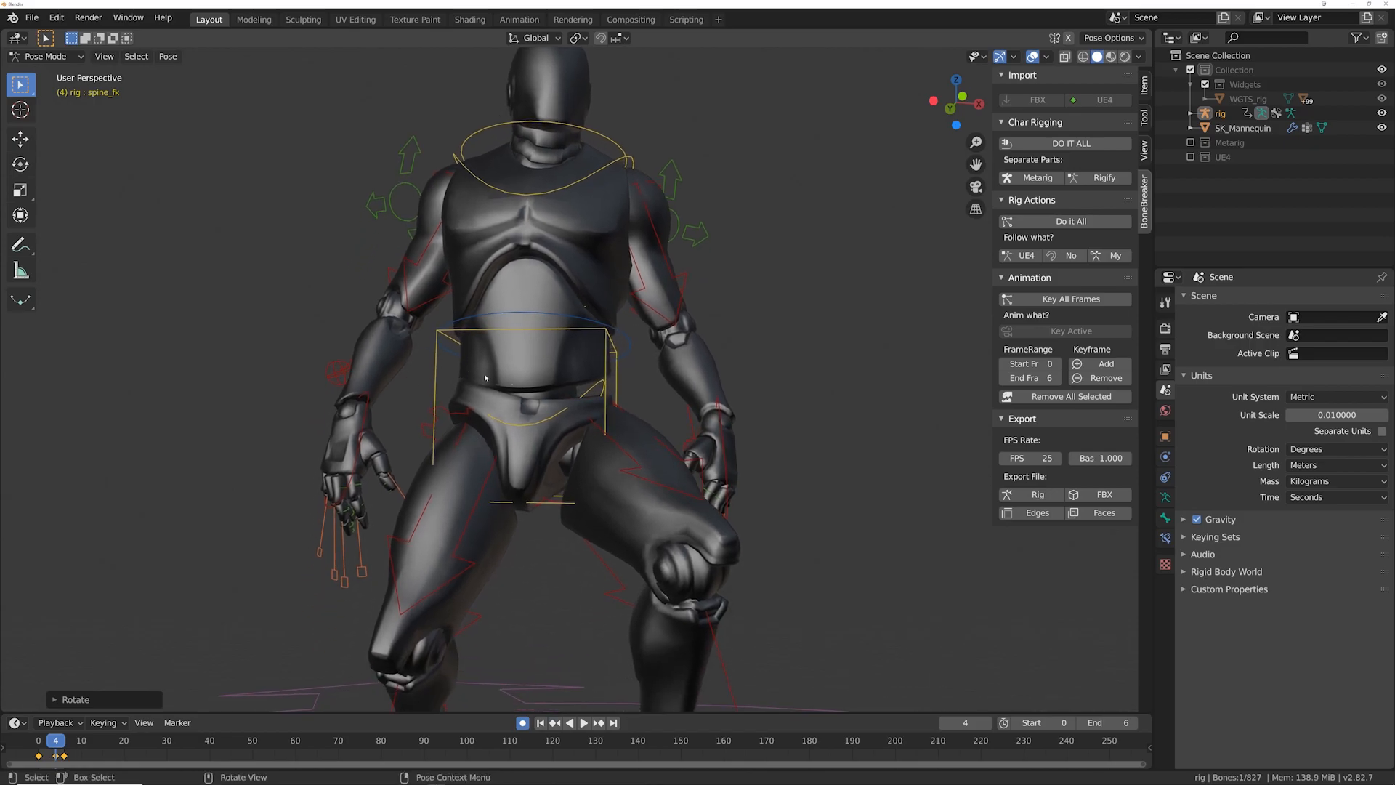
left_click(1165, 497)
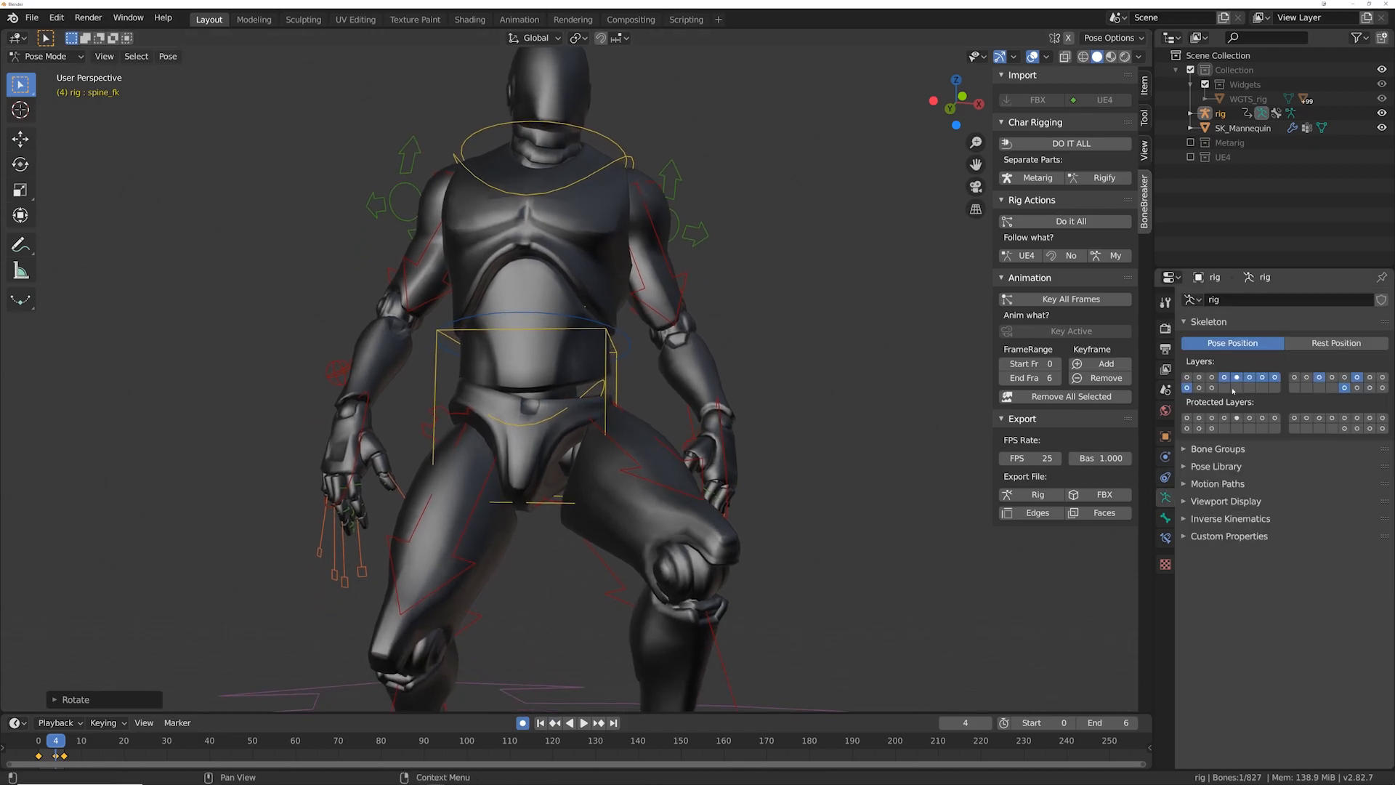
left_click(1383, 388, "shift")
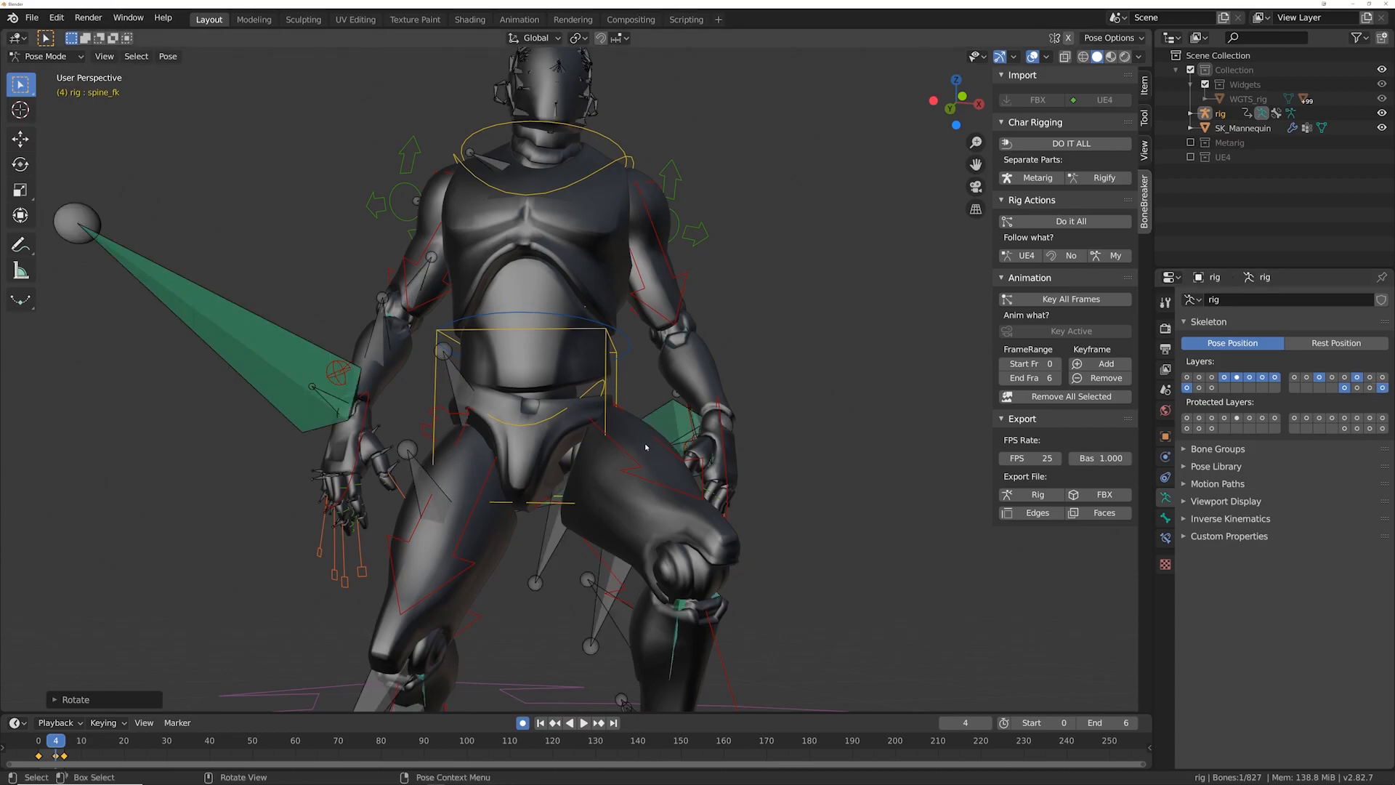
Step: Switch the viewport to wireframe shading and select the ORG-spine bone inside the pelvis
middle_click_drag(625, 407, 654, 436)
key("z")
left_click(544, 439)
scroll(544, 439, "up", 3)
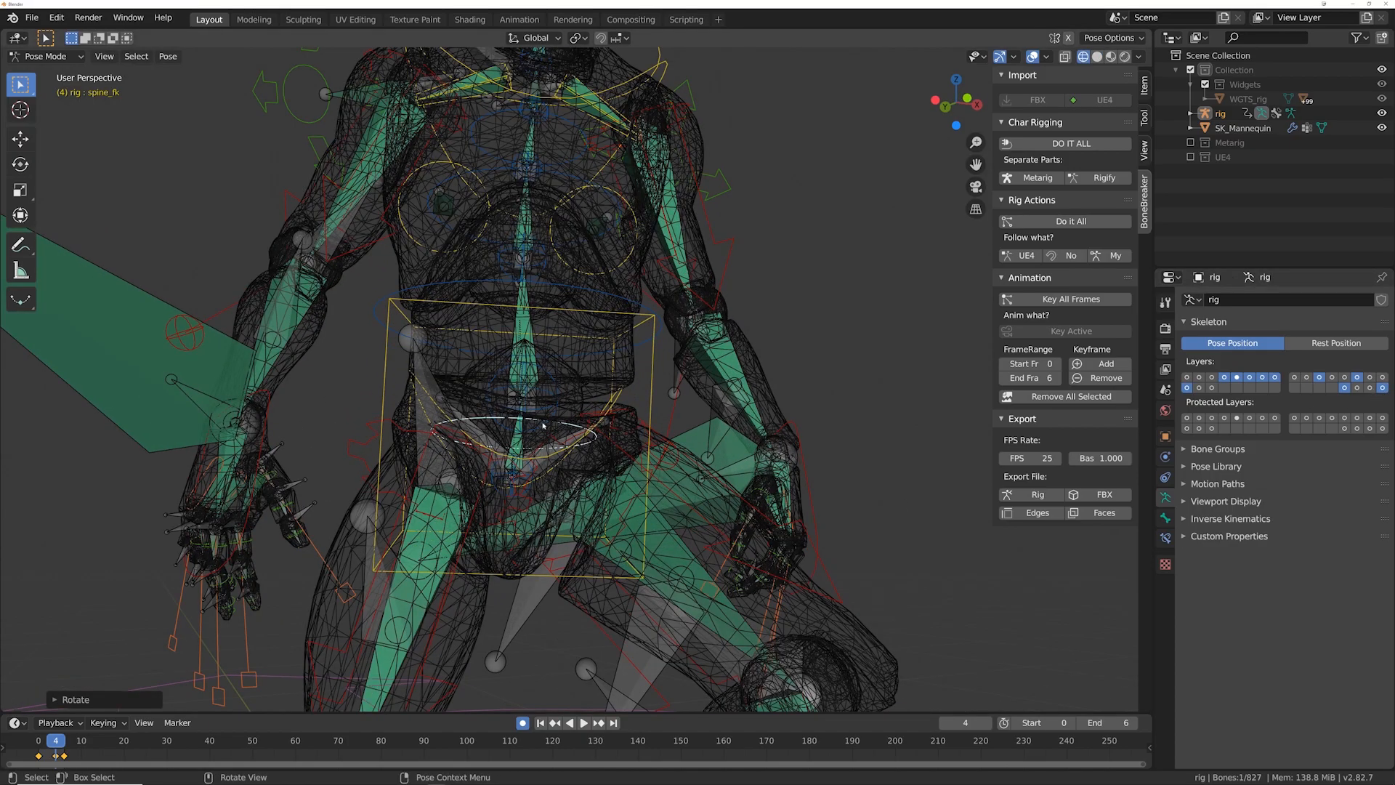
left_click(518, 450)
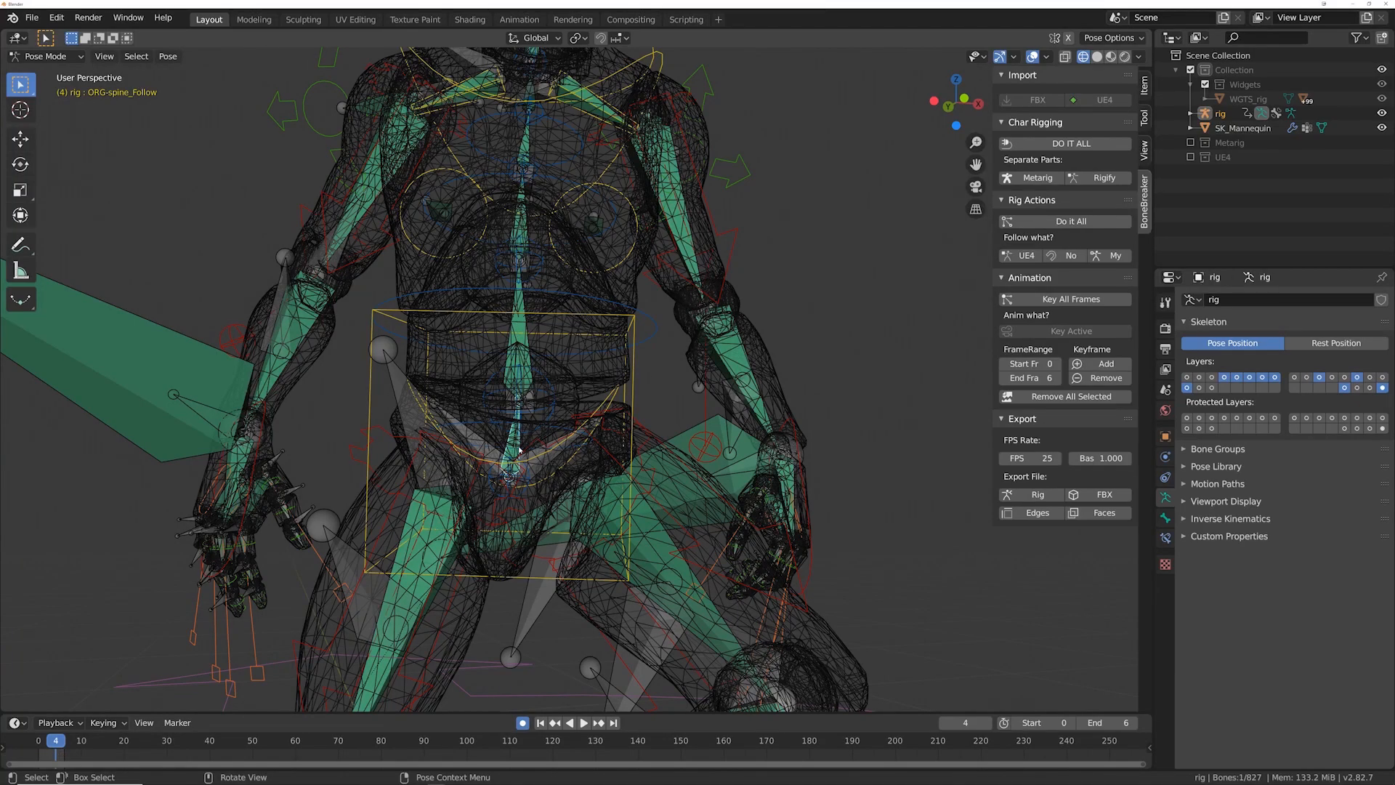
left_click(519, 450)
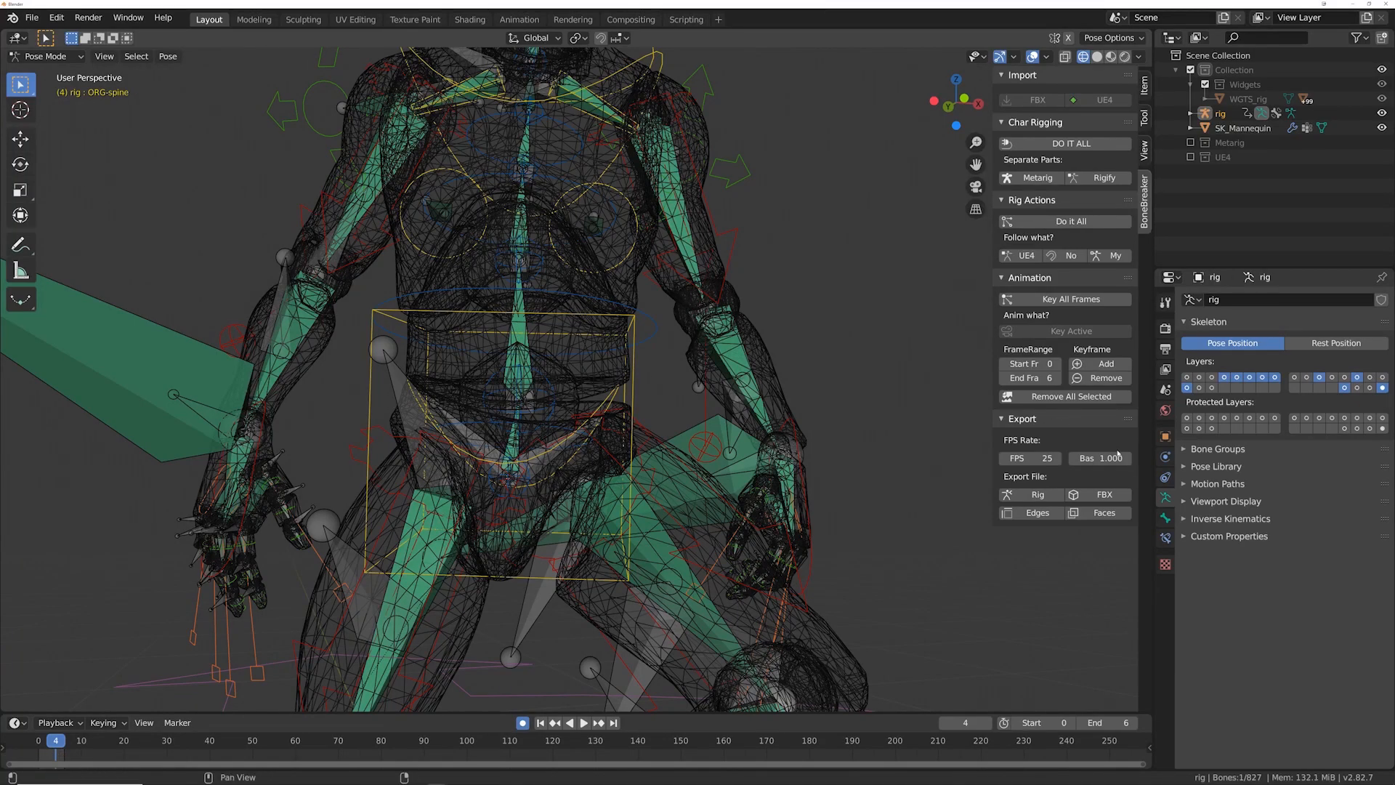
Step: Set the influence of the ORG-spine bone's Stretch To constraint to 0
left_click(1166, 538)
scroll(1285, 501, "down", 3)
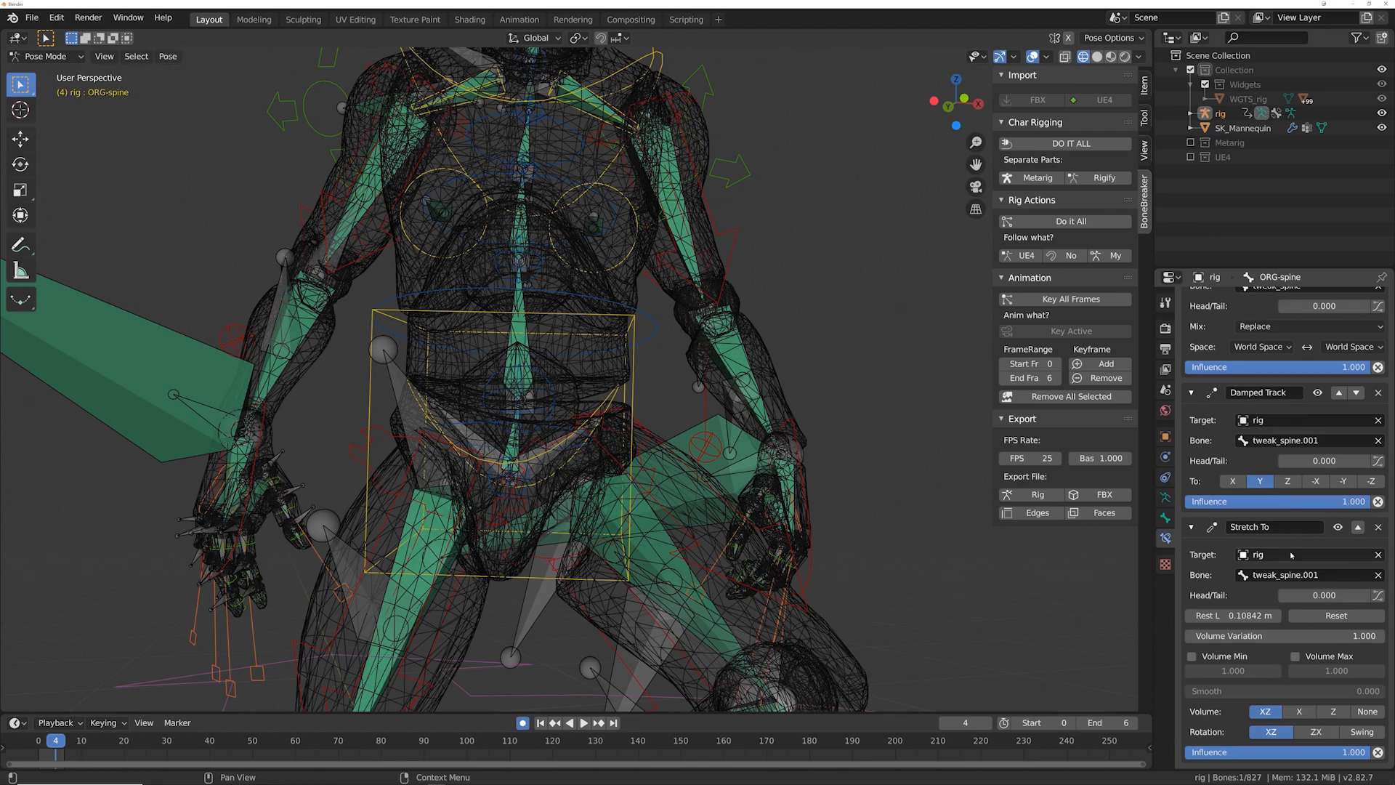
left_click_drag(1370, 752, 1192, 753)
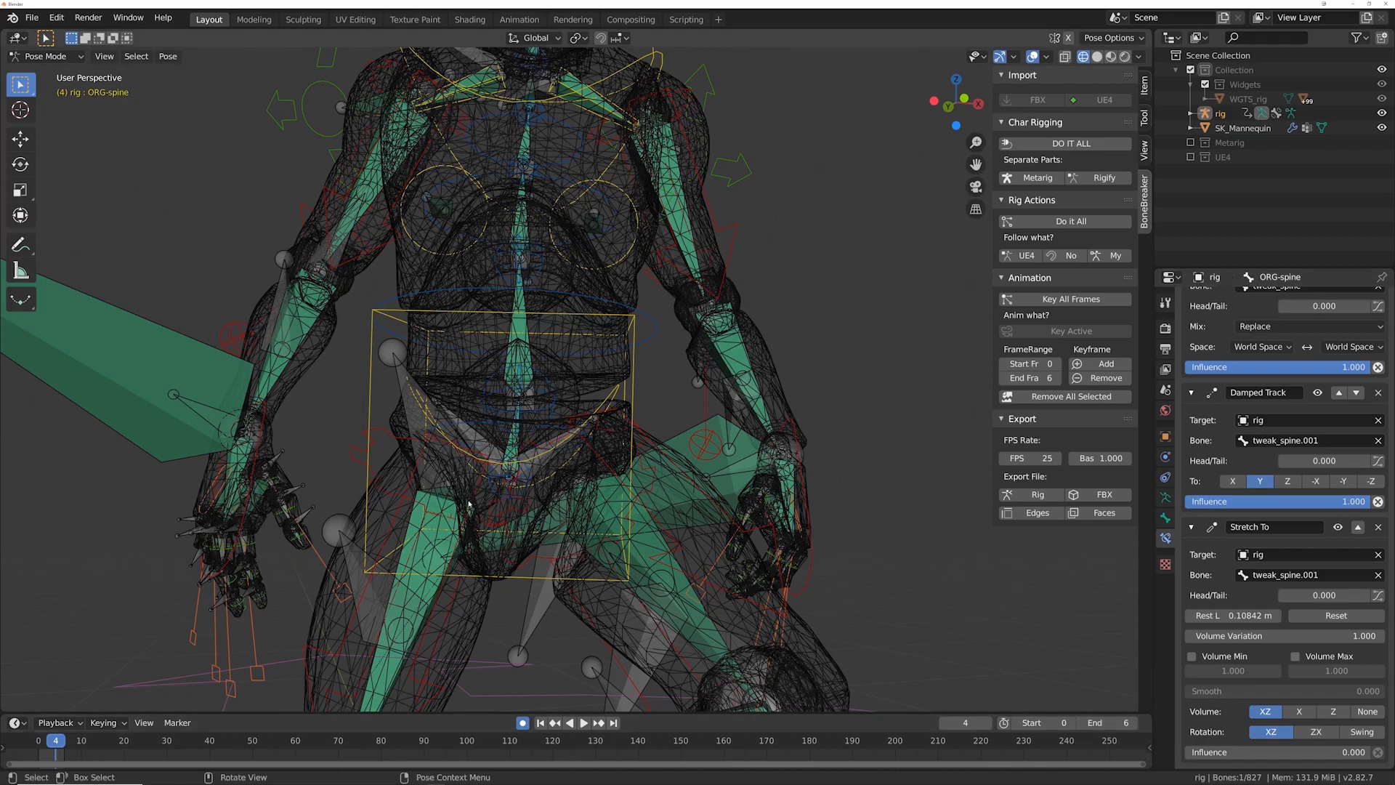
Step: Reselect the spine_fk control in Pose Mode and return the viewport to solid shading
left_click(551, 424)
middle_click_drag(551, 424, 559, 435)
key("Tab")
key("Tab")
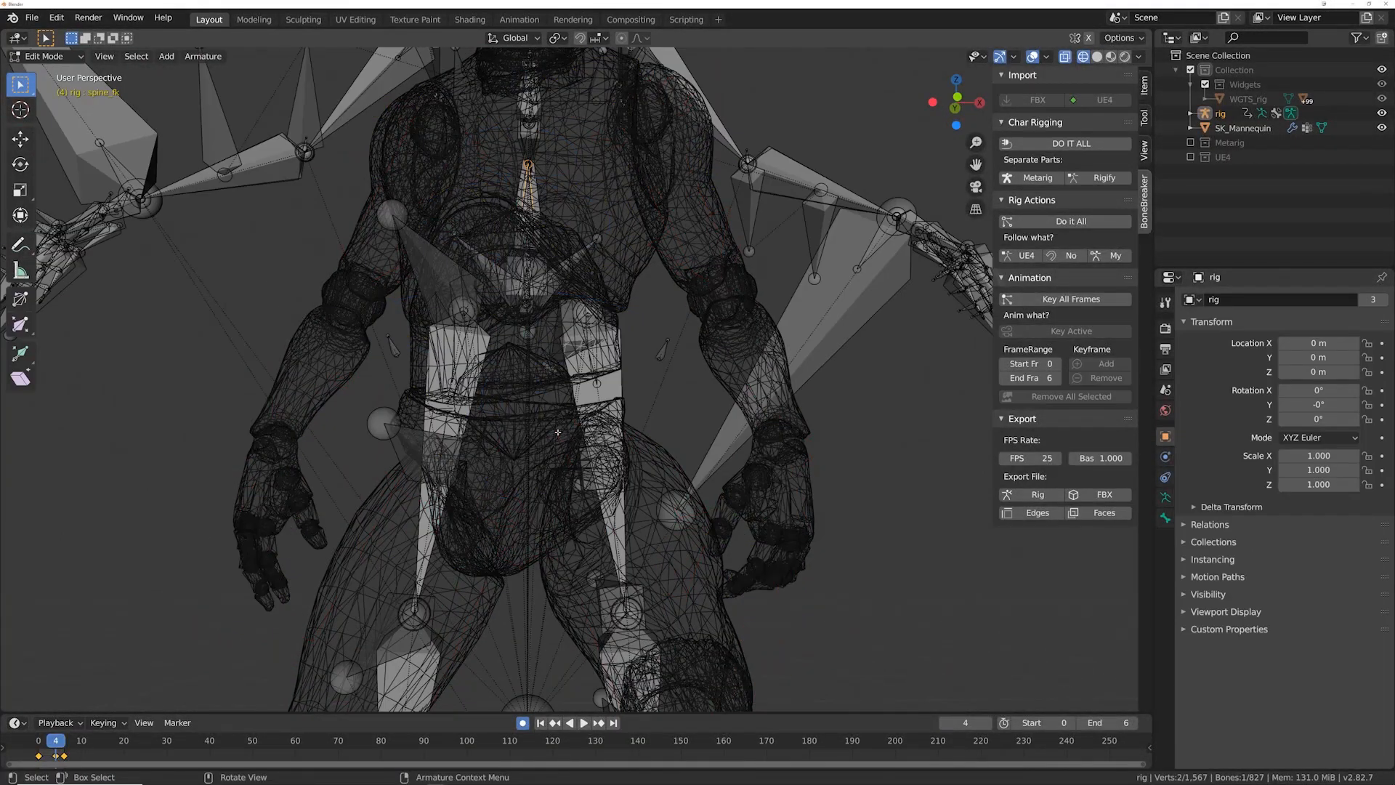
key("shift+z")
middle_click_drag(568, 424, 571, 432)
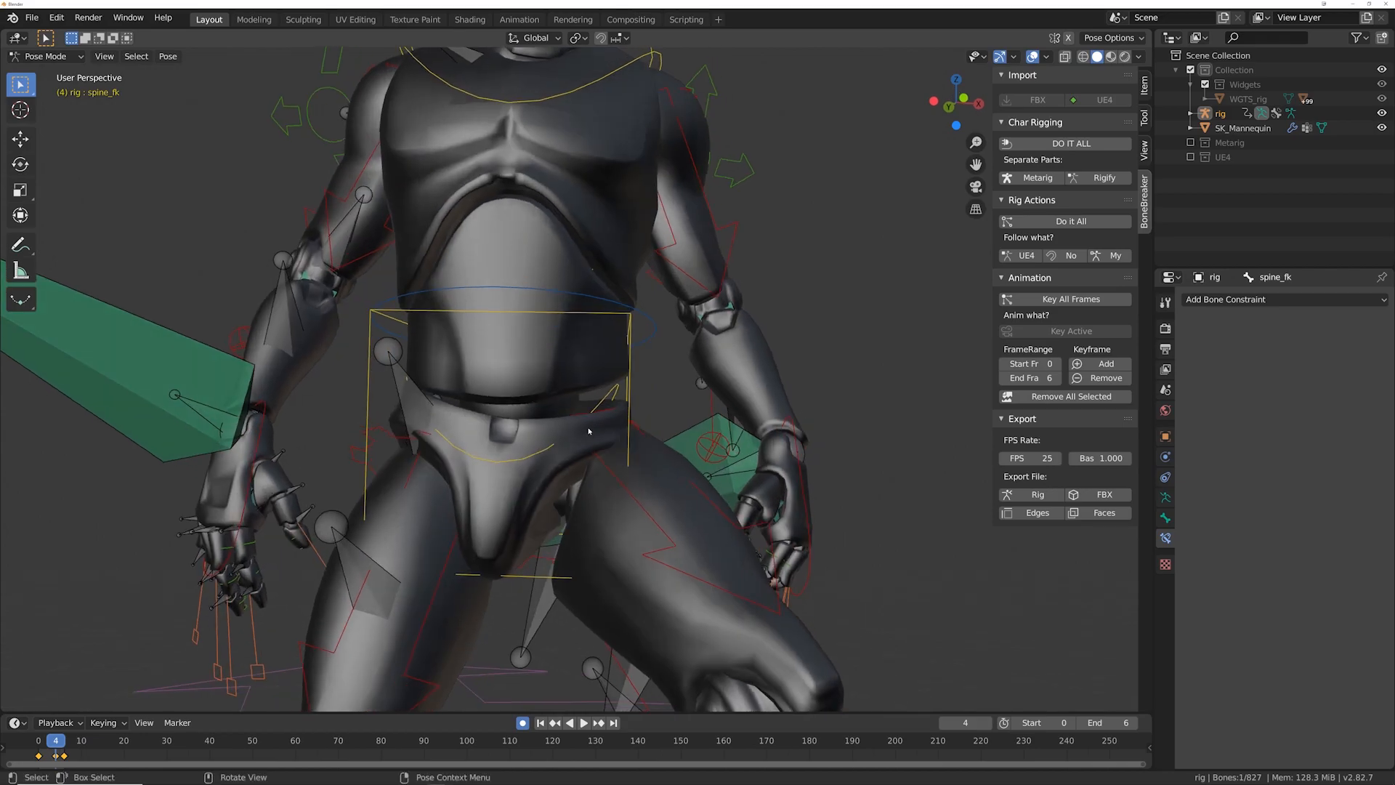
Step: Rotate the spine_fk control about -5.9° around the global Y axis at frame 4
key("r")
key("z")
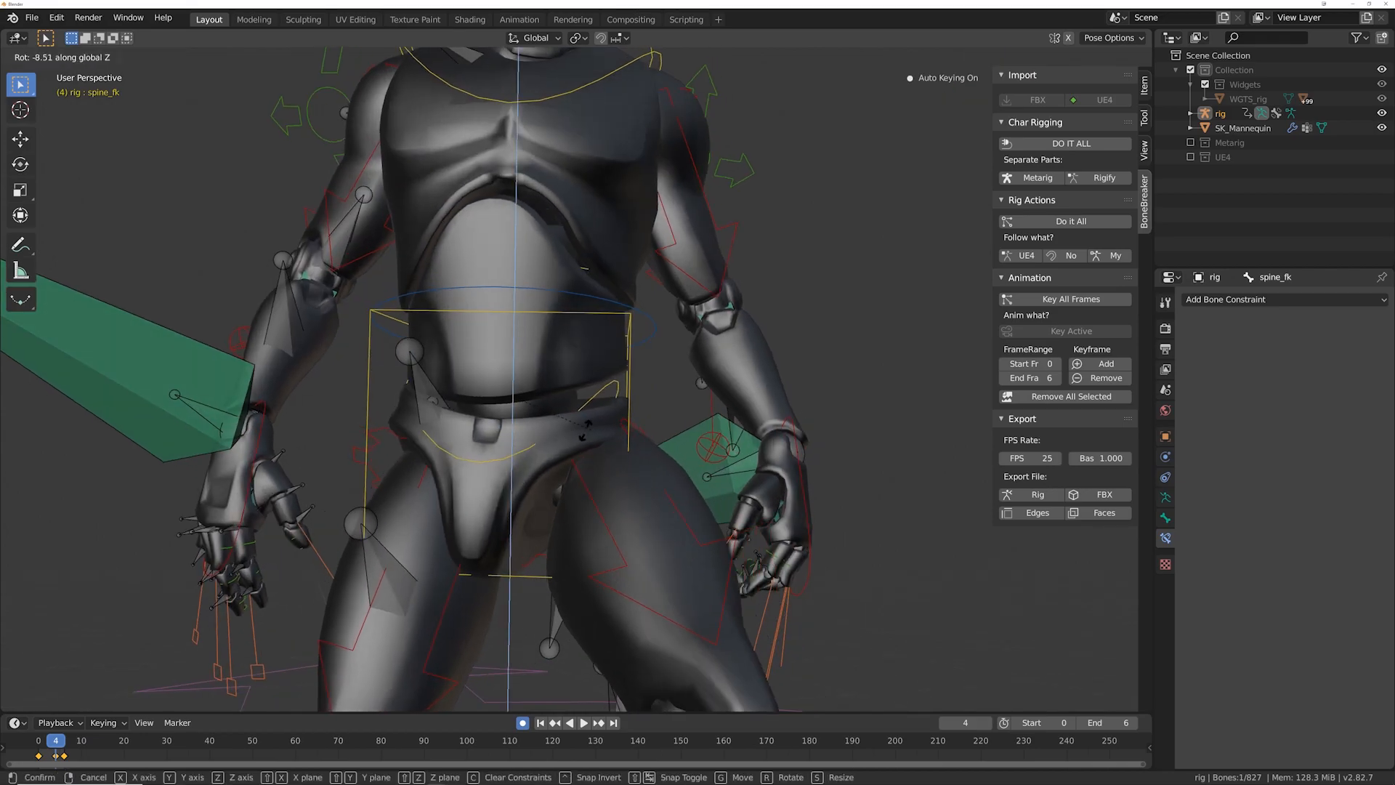
key("z")
key("y")
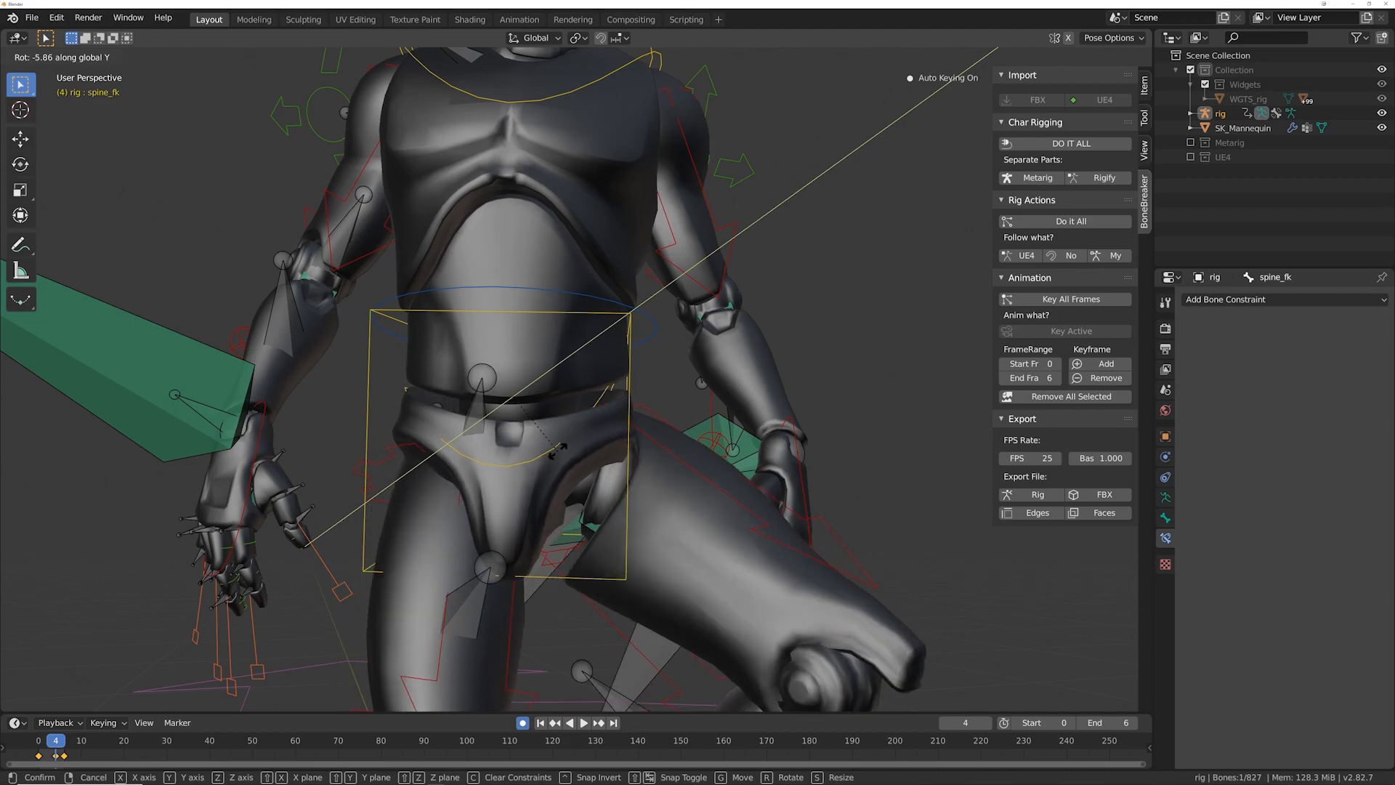
left_click(558, 451)
Step: Step back and forth through the animation frames to examine the pelvis motion on the whole mannequin
middle_click_drag(558, 450, 623, 466)
scroll(527, 457, "down", 6)
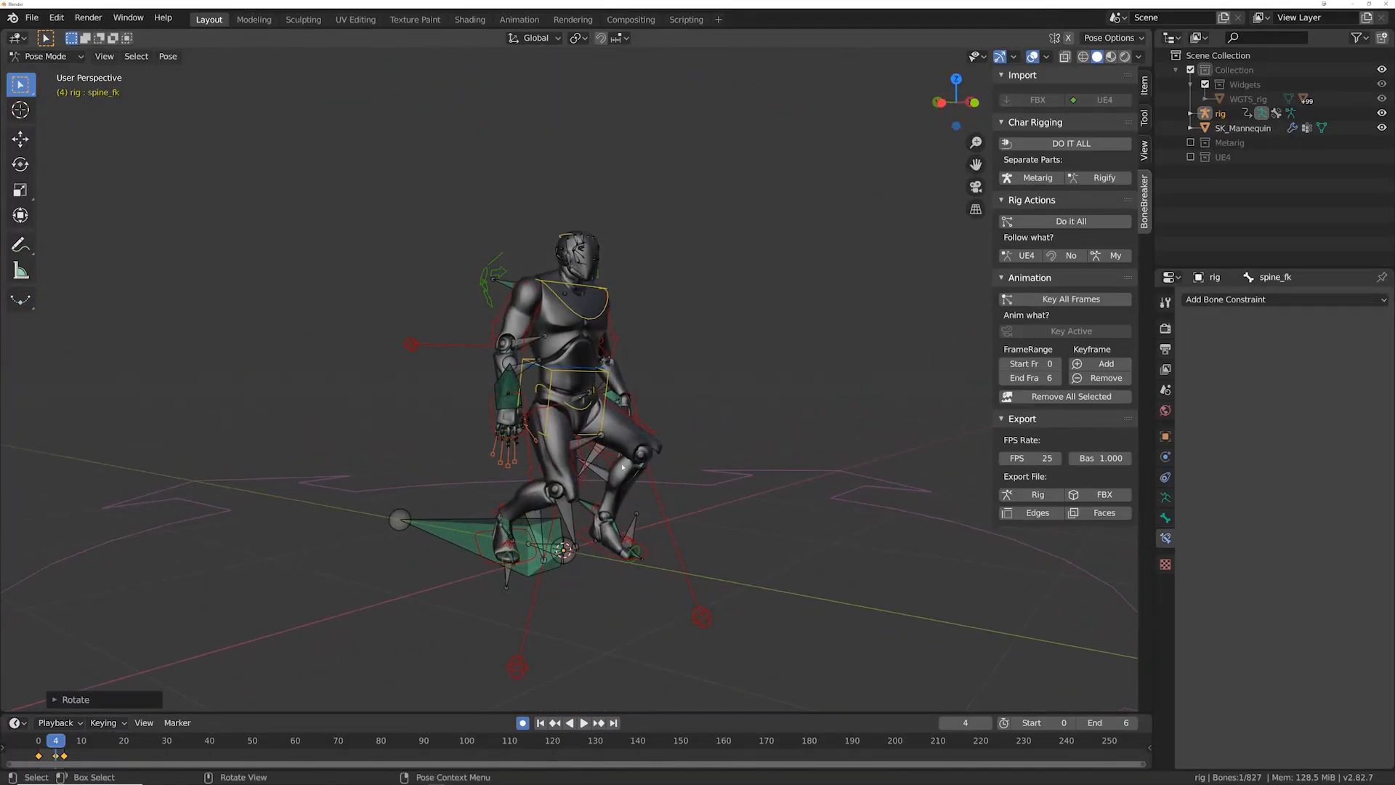
key("Right")
key("Right")
key("Left")
key("Left")
key("Left")
key("Left")
key("Left")
key("Left")
key("Left")
key("Left")
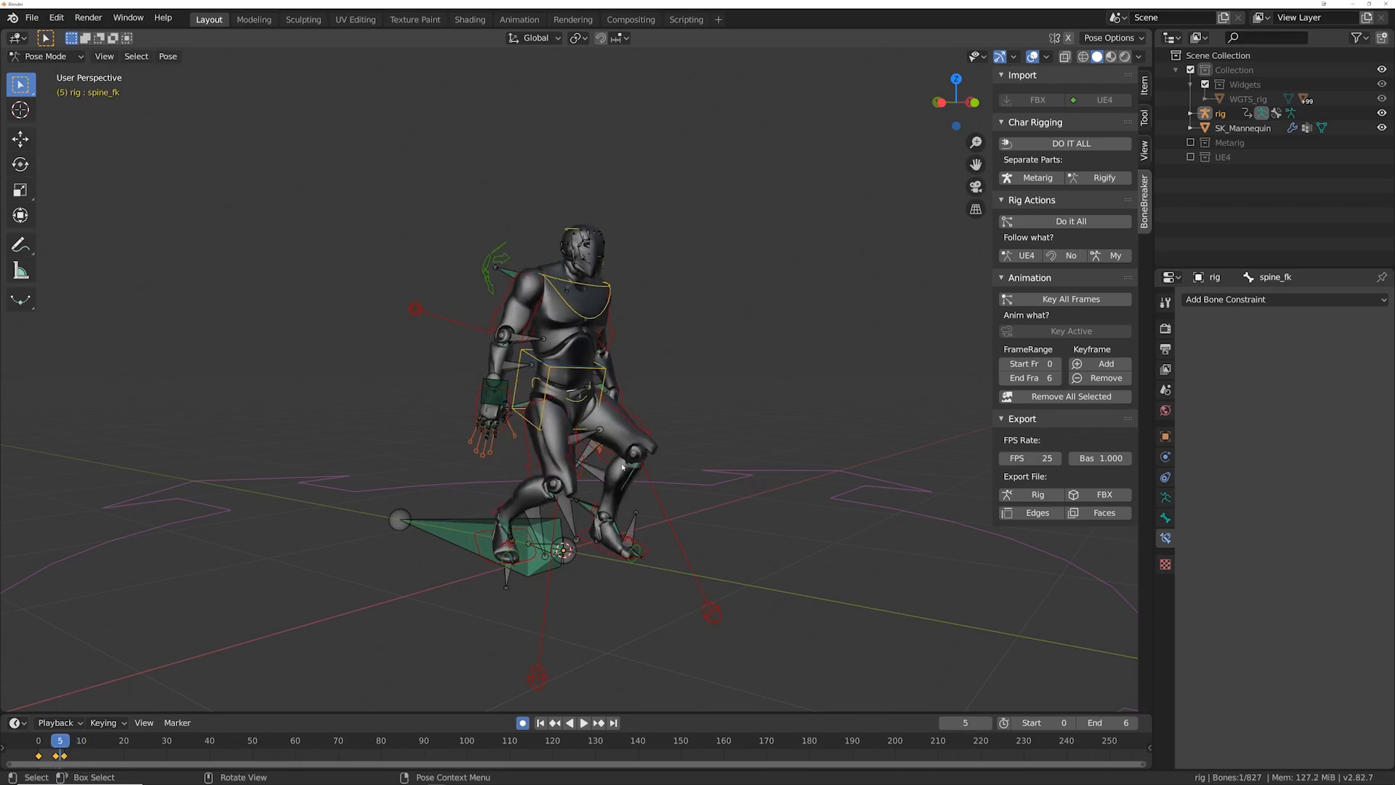
key("Right")
key("Right")
key("Right")
key("Right")
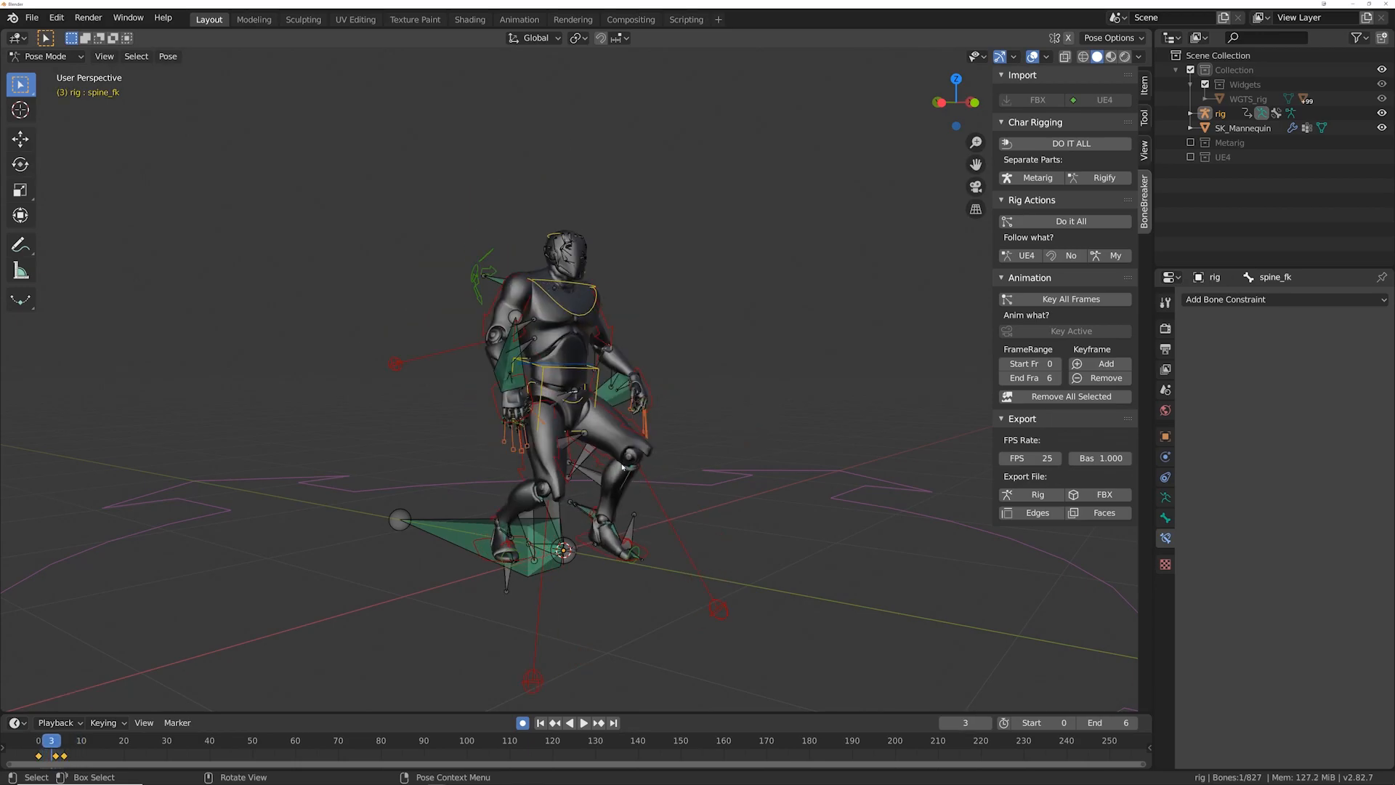
Step: Apply the No follow option to the character, followed by the My follow option, and inspect the whole rig
scroll(625, 467, "up", 3)
middle_click_drag(729, 458, 581, 476)
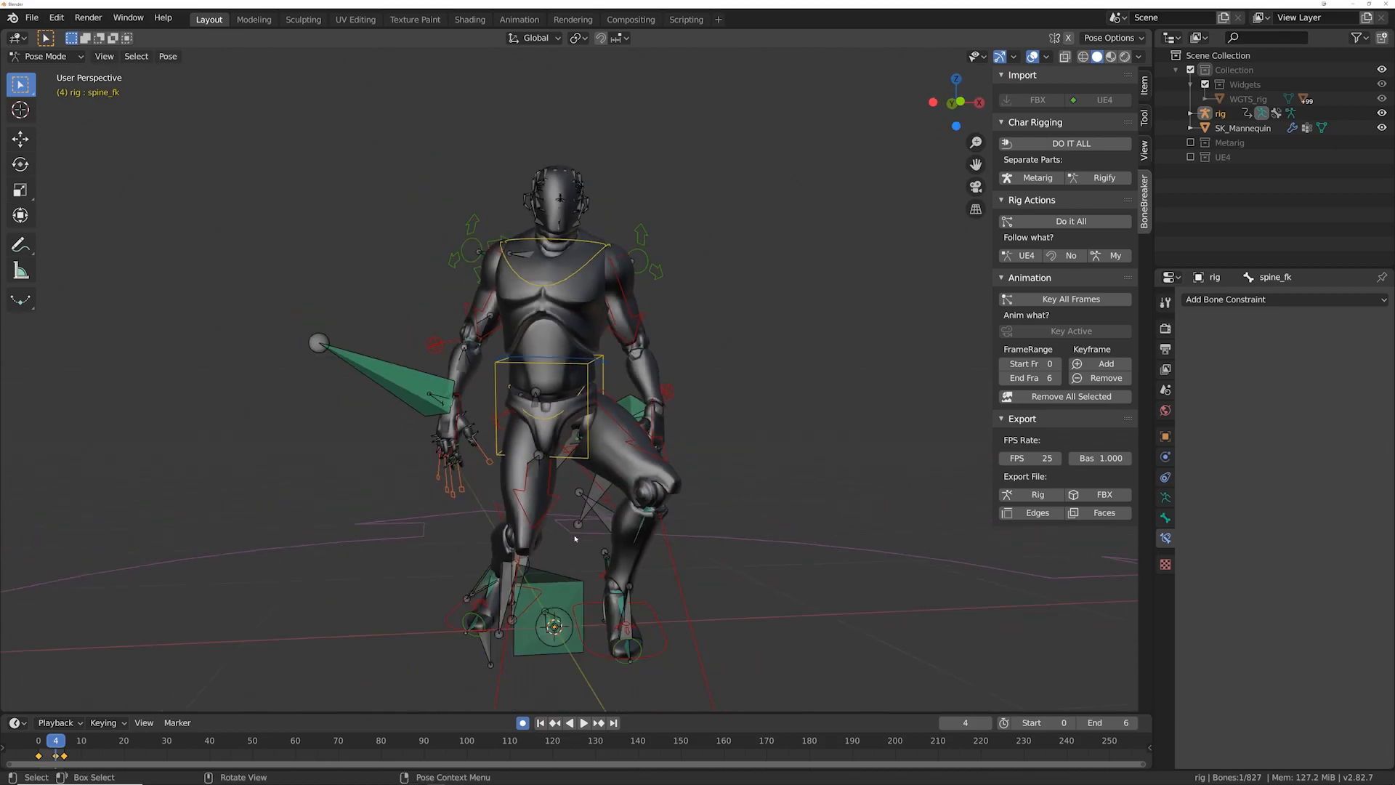
middle_click_drag(579, 530, 597, 420, "shift")
scroll(649, 362, "up", 3)
middle_click_drag(649, 362, 654, 338)
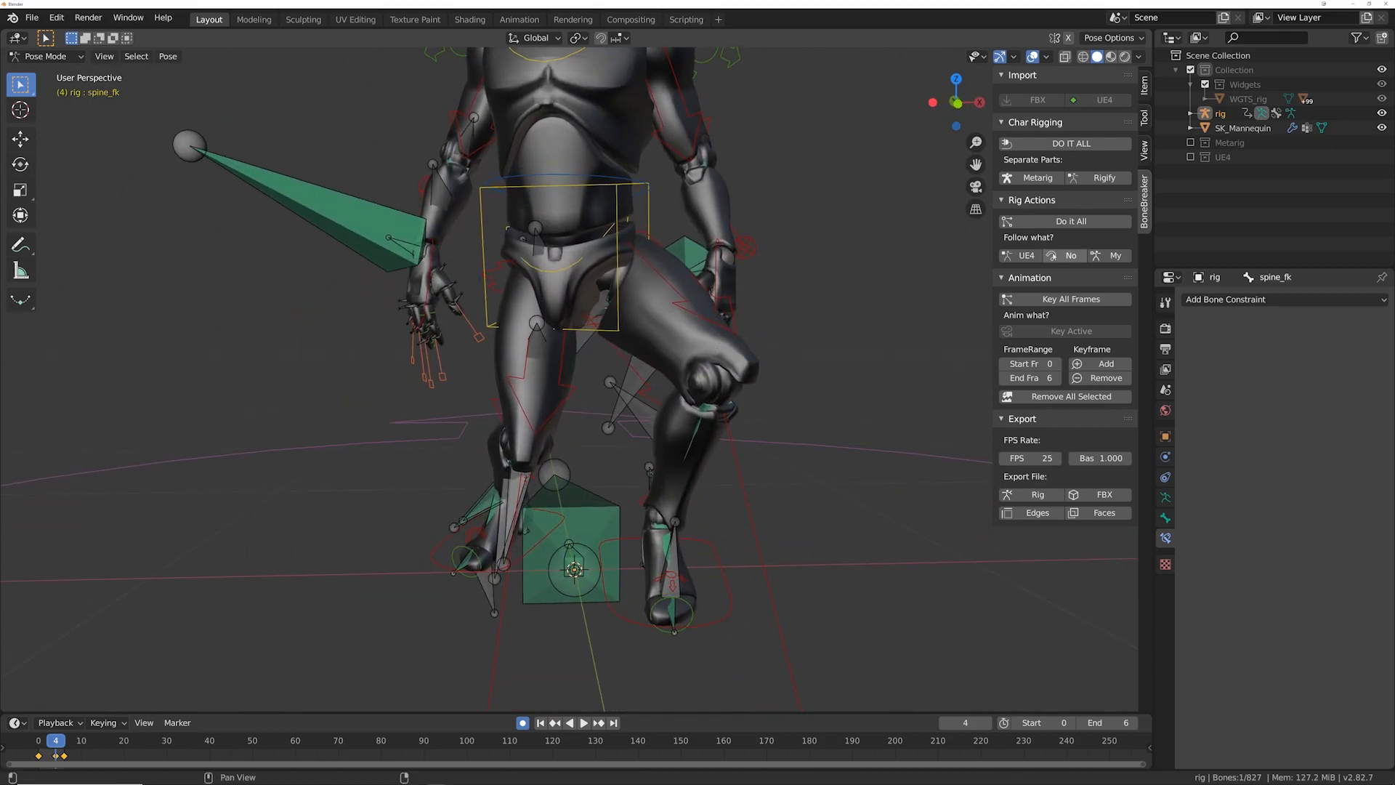
left_click(1072, 256)
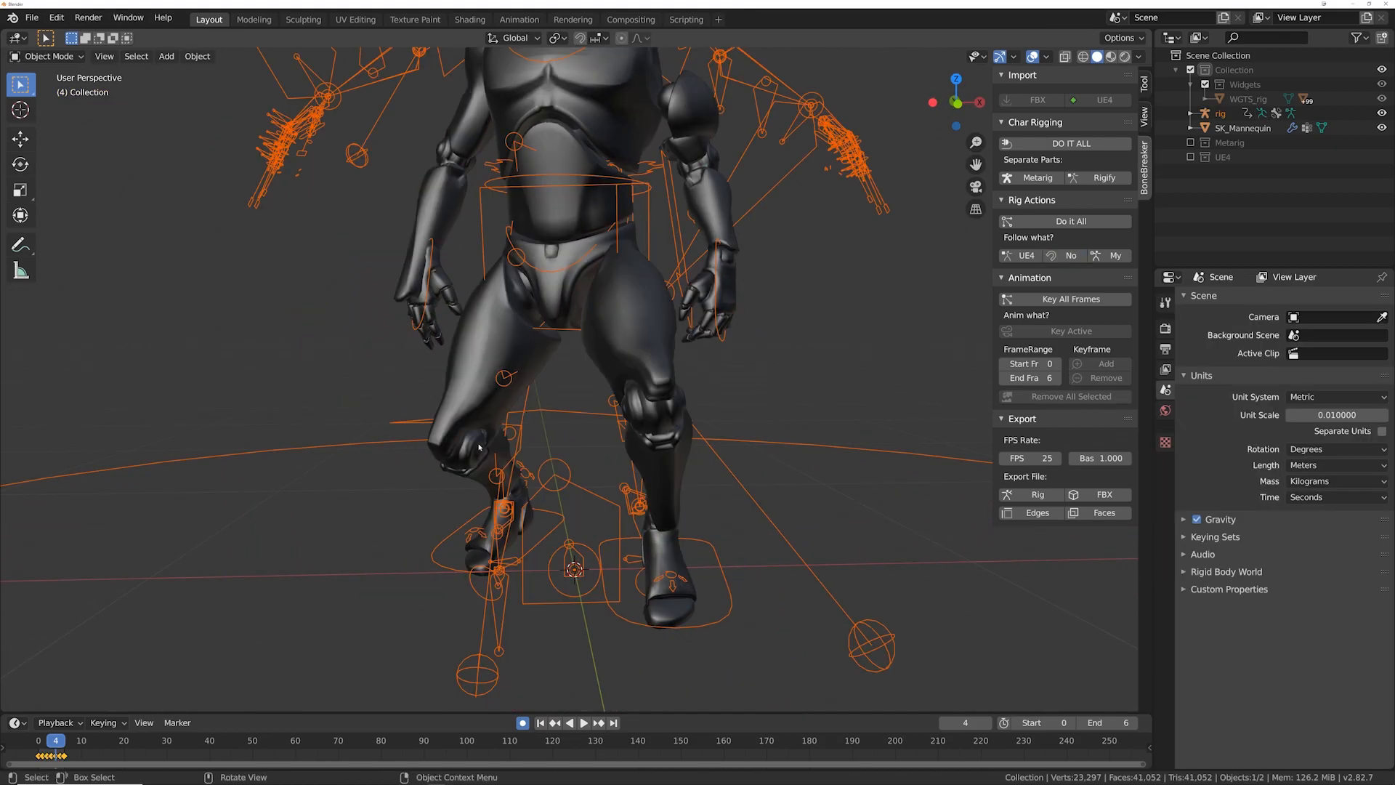
left_click(1116, 257)
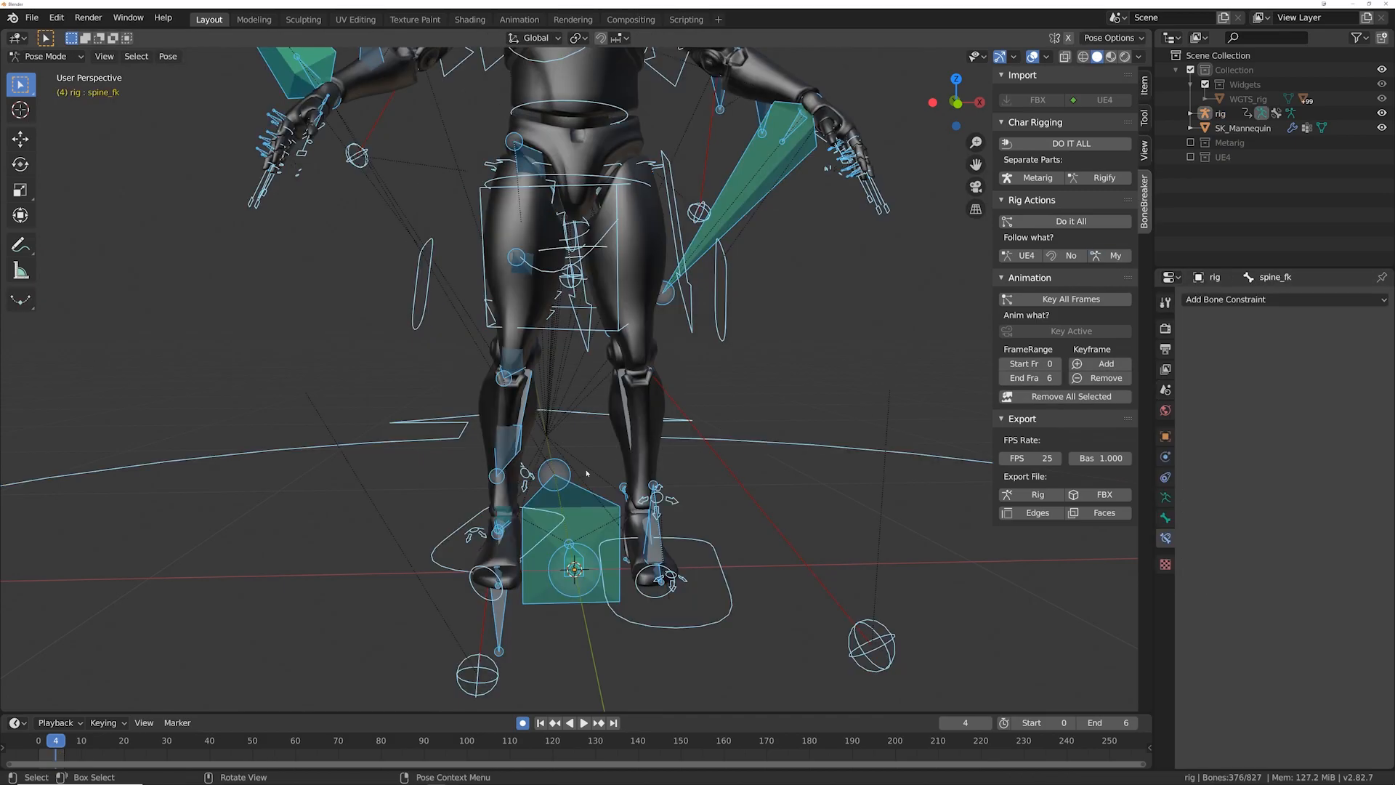
middle_click_drag(577, 401, 765, 390)
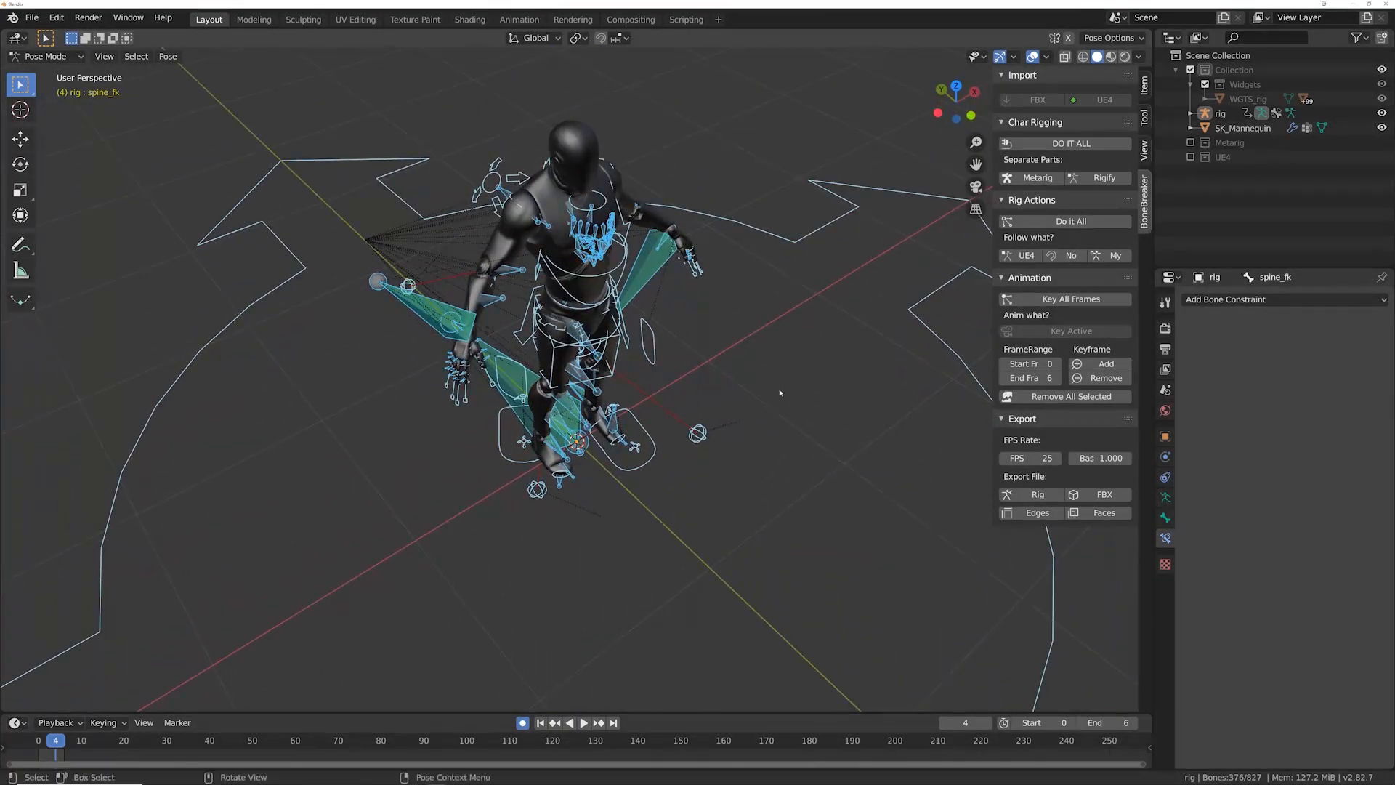
Step: Switch the character to No follow and select the rig in Object Mode
left_click(1051, 300)
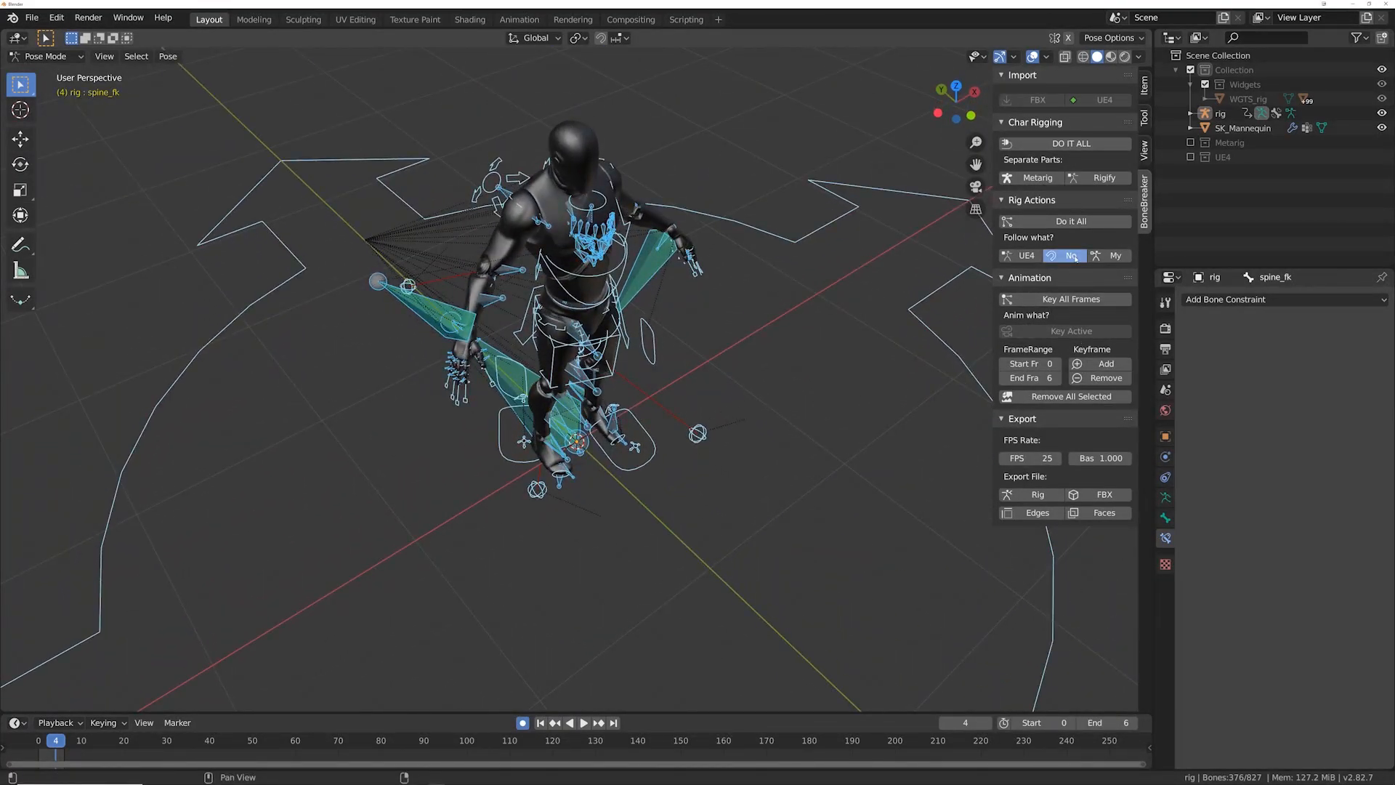
middle_click_drag(759, 320, 747, 299)
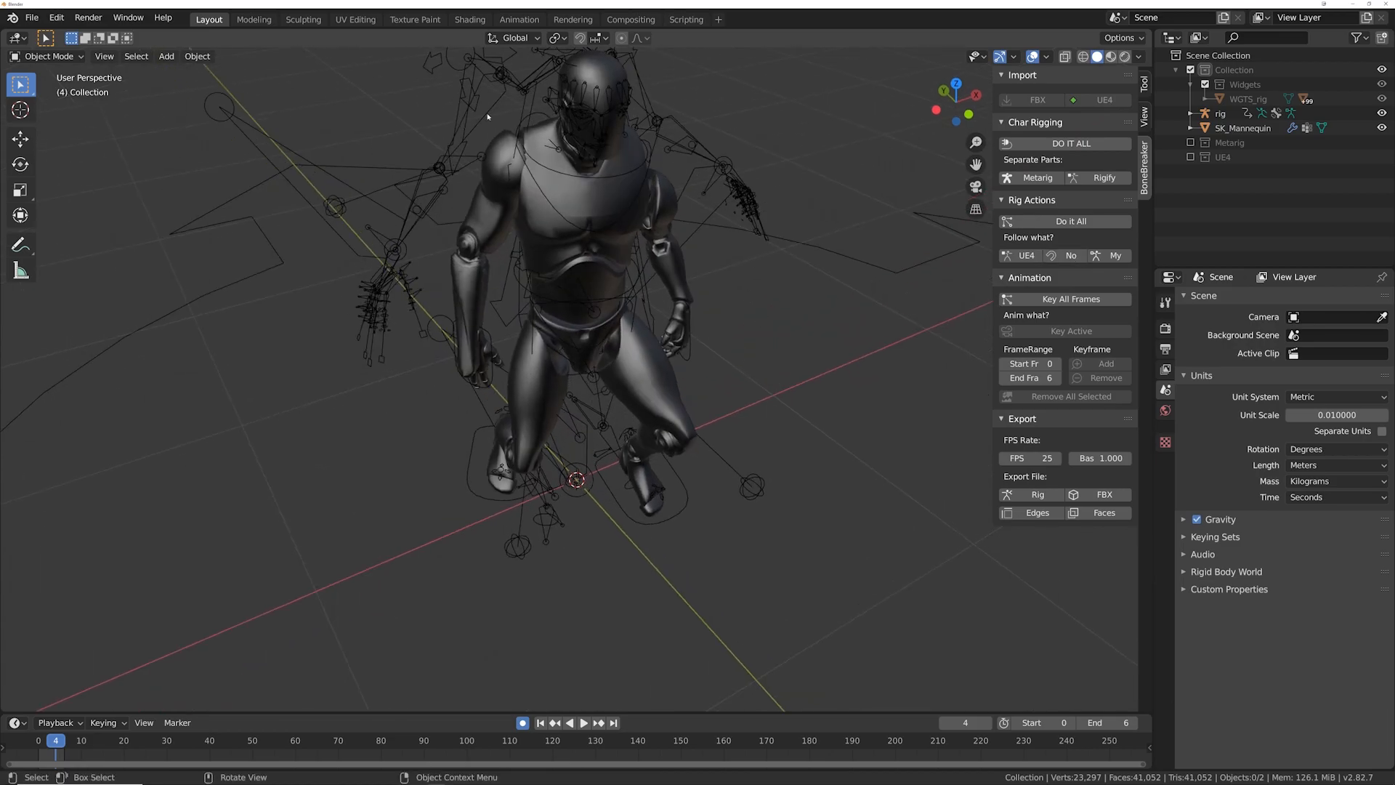
scroll(509, 119, "down", 3)
left_click(574, 195)
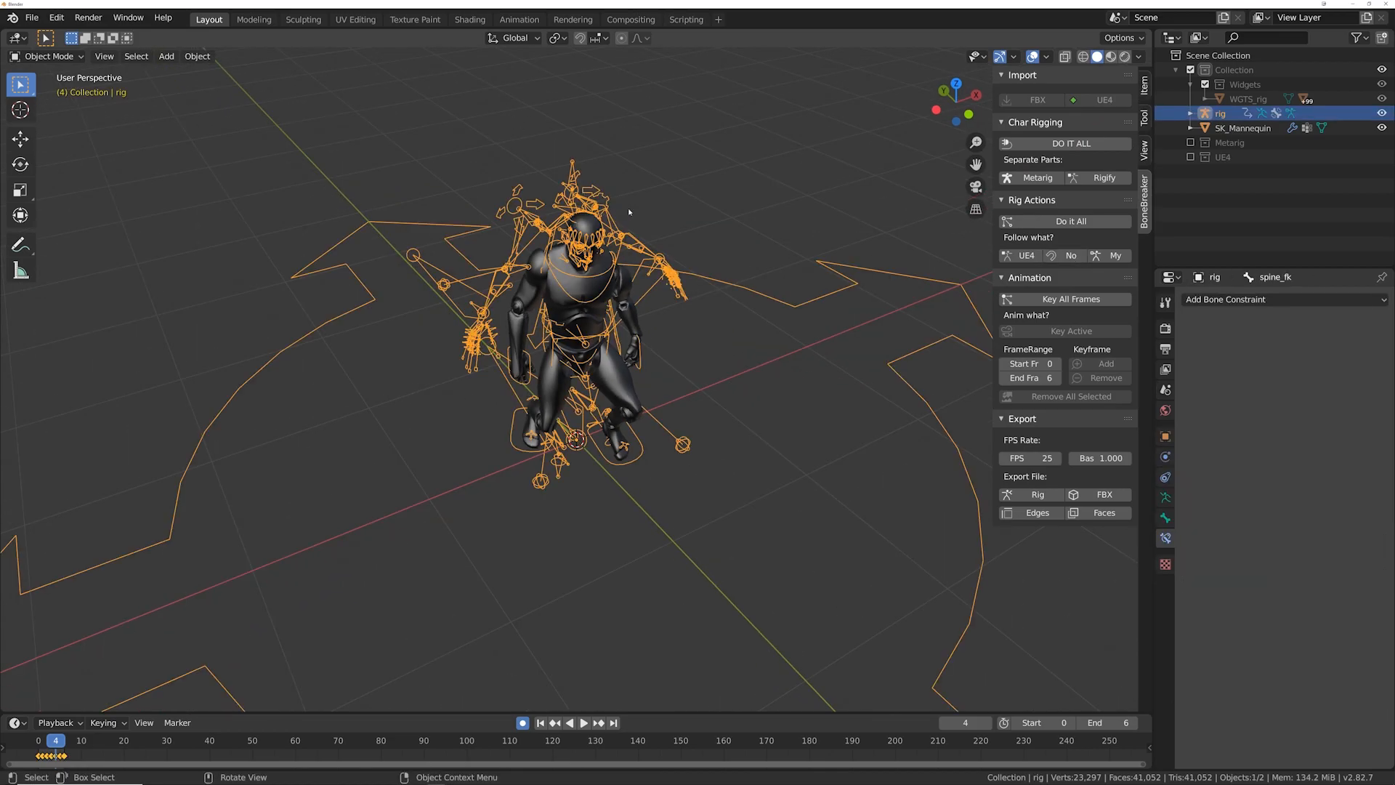
middle_click_drag(727, 312, 663, 285)
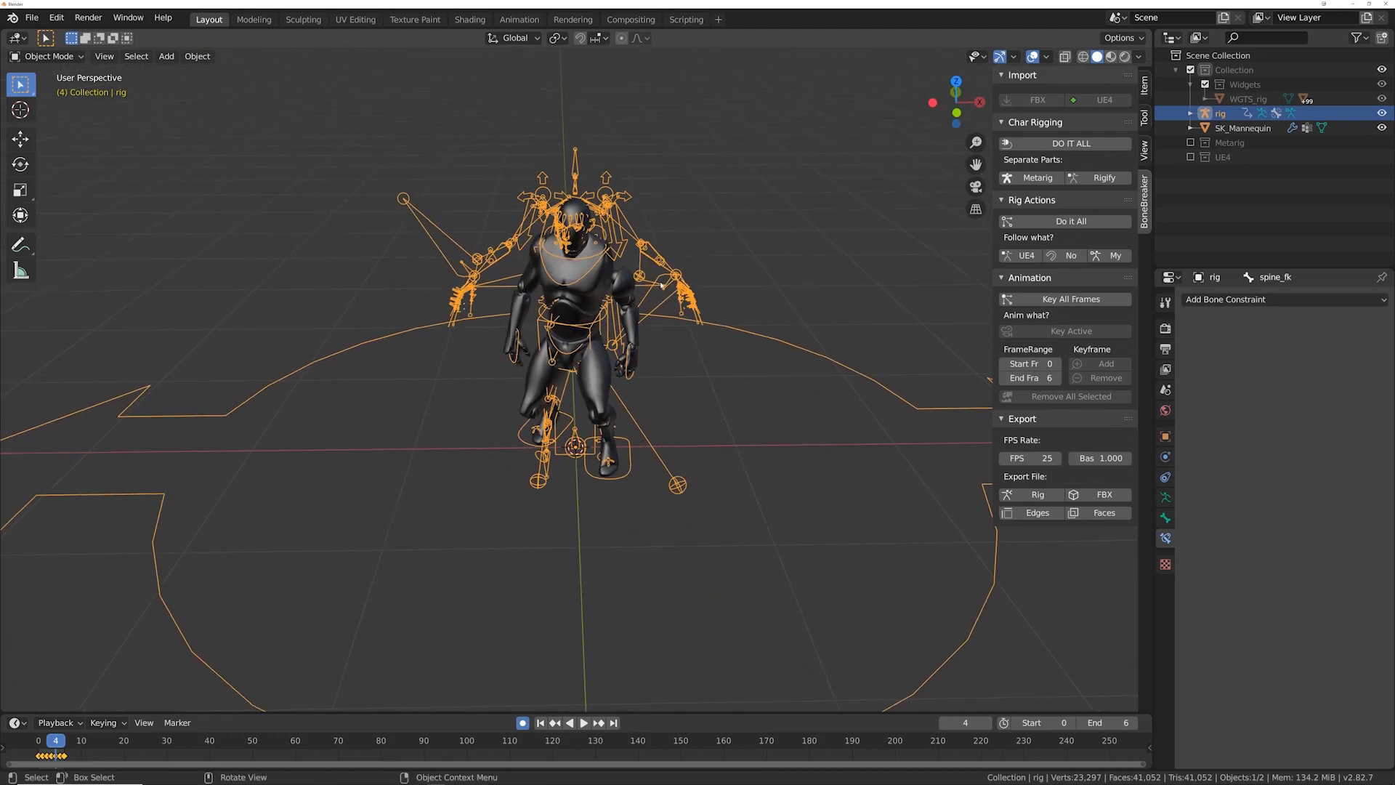
Step: Step the animation forward to frame 17 to examine the mannequin's motion and open the rig's armature data properties
key("Right")
key("Right")
key("Right")
key("Right")
key("Right")
key("Right")
key("Right")
key("Right")
key("Right")
key("Right")
key("Right")
key("Right")
key("Right")
key("Right")
key("Right")
key("Right")
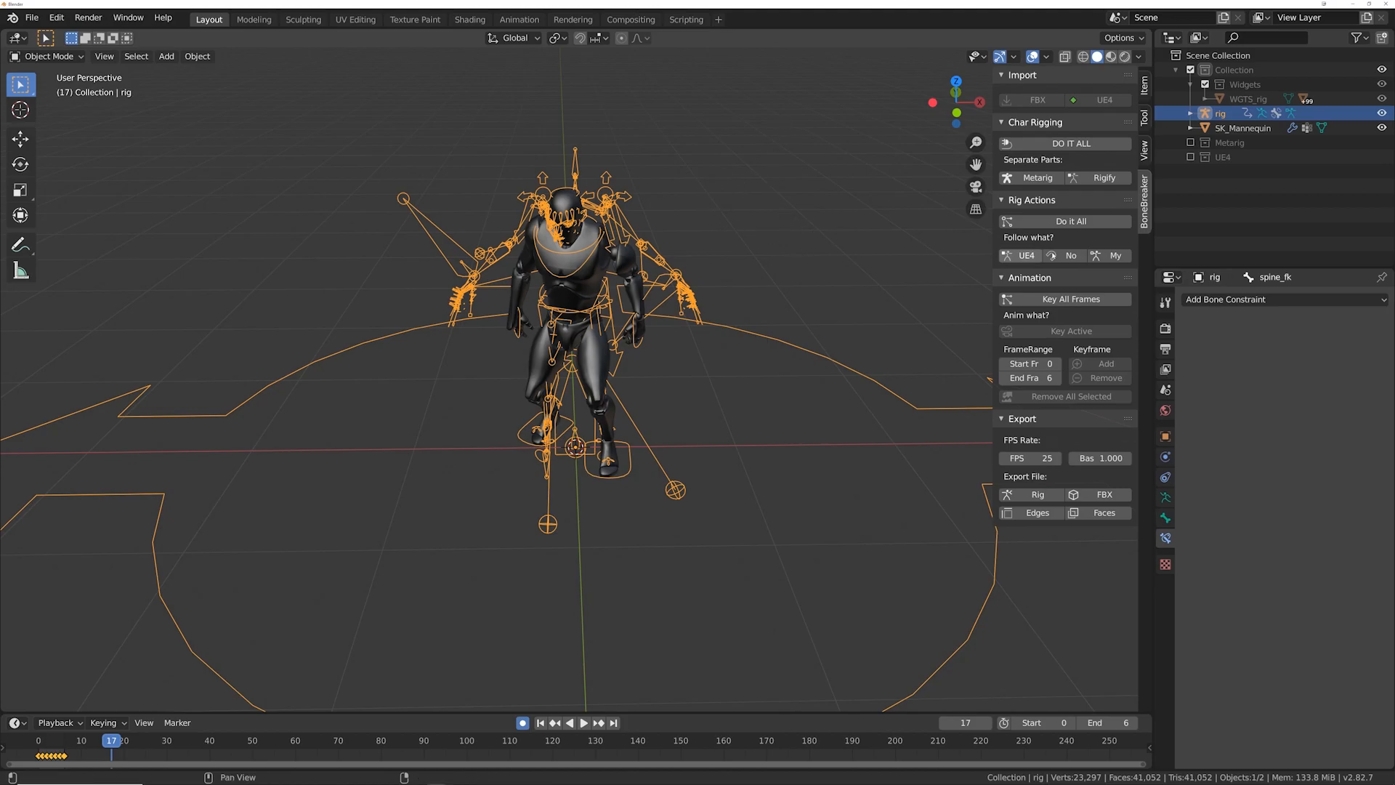
left_click(1166, 497)
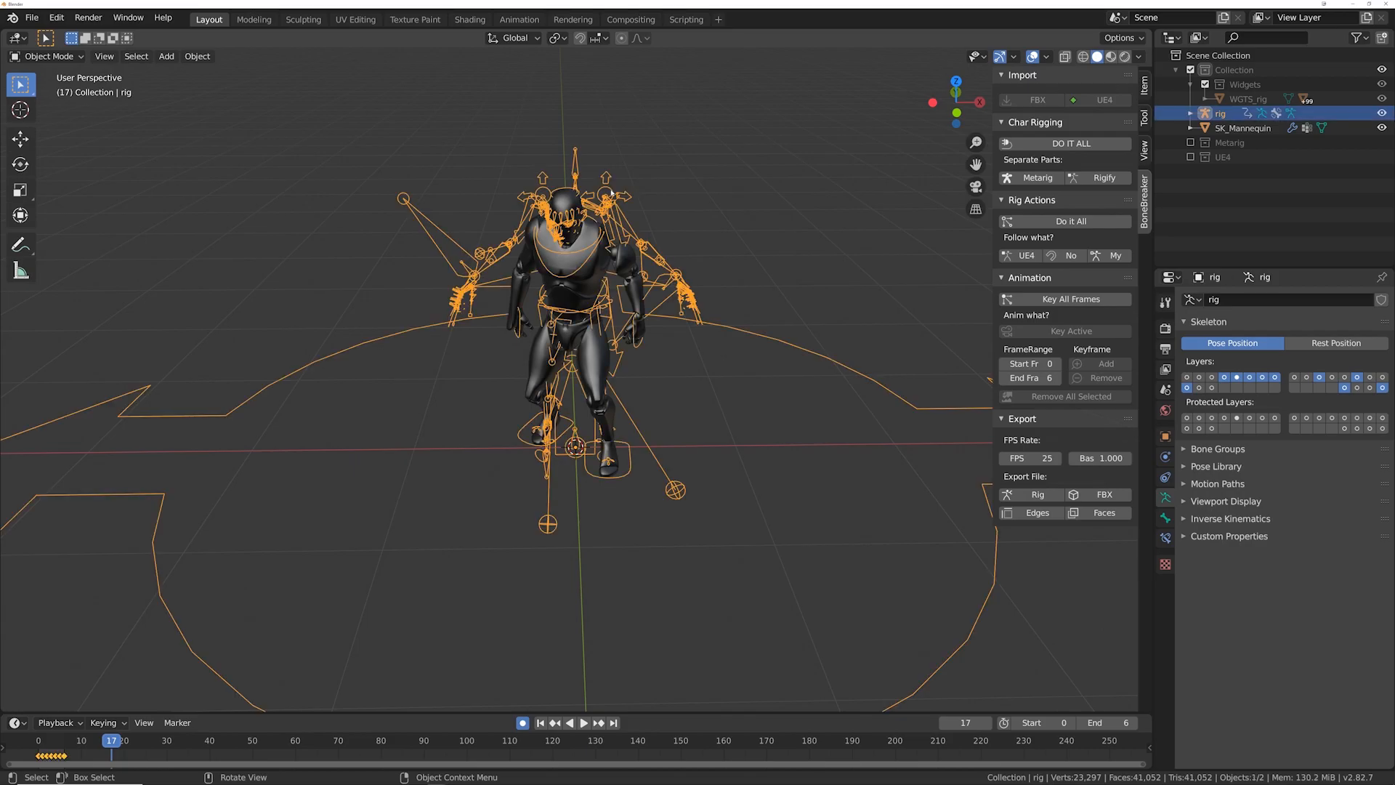
Step: Try the No follow and My follow options at frame 17 and undo back to the spine_fk pose at frame 4
middle_click_drag(604, 145, 962, 251)
left_click(1069, 256)
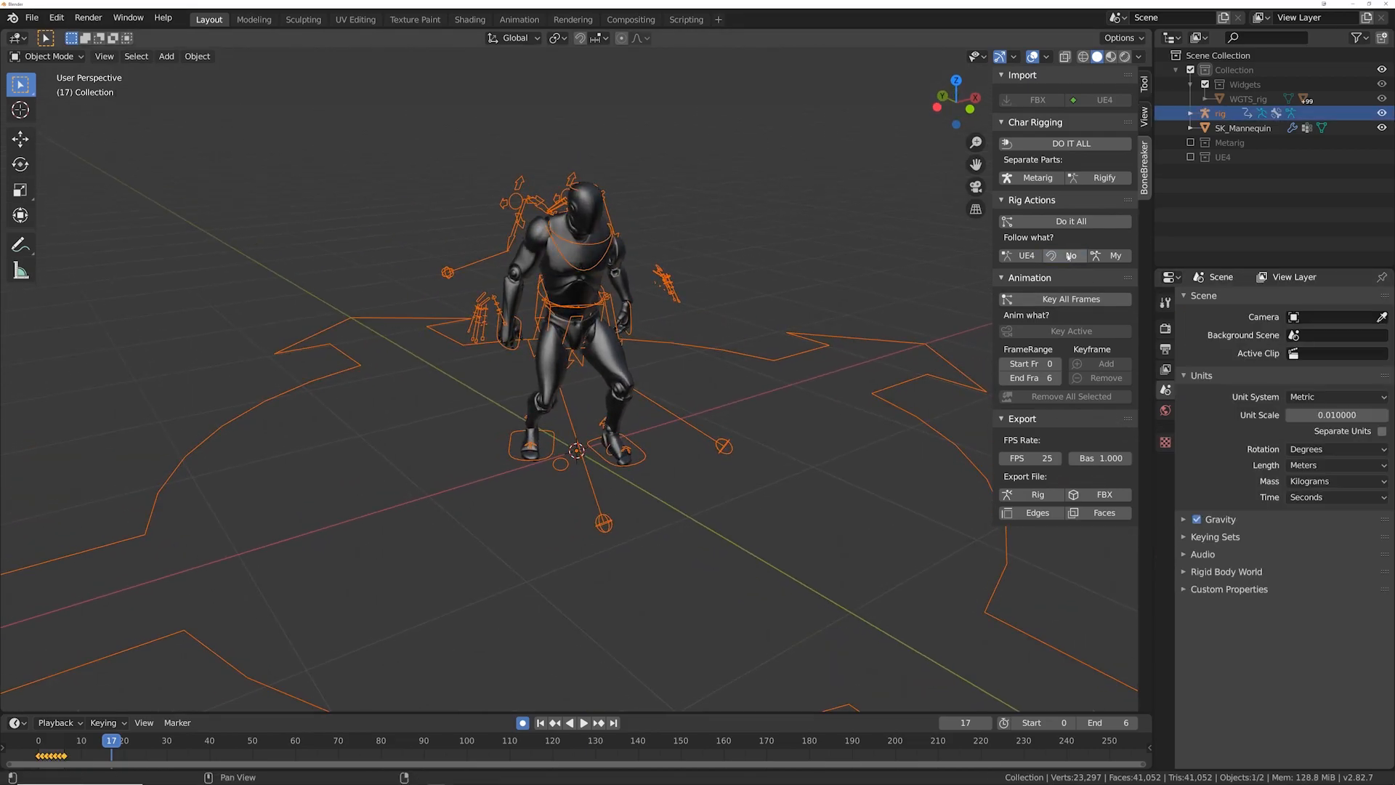
left_click(1102, 257)
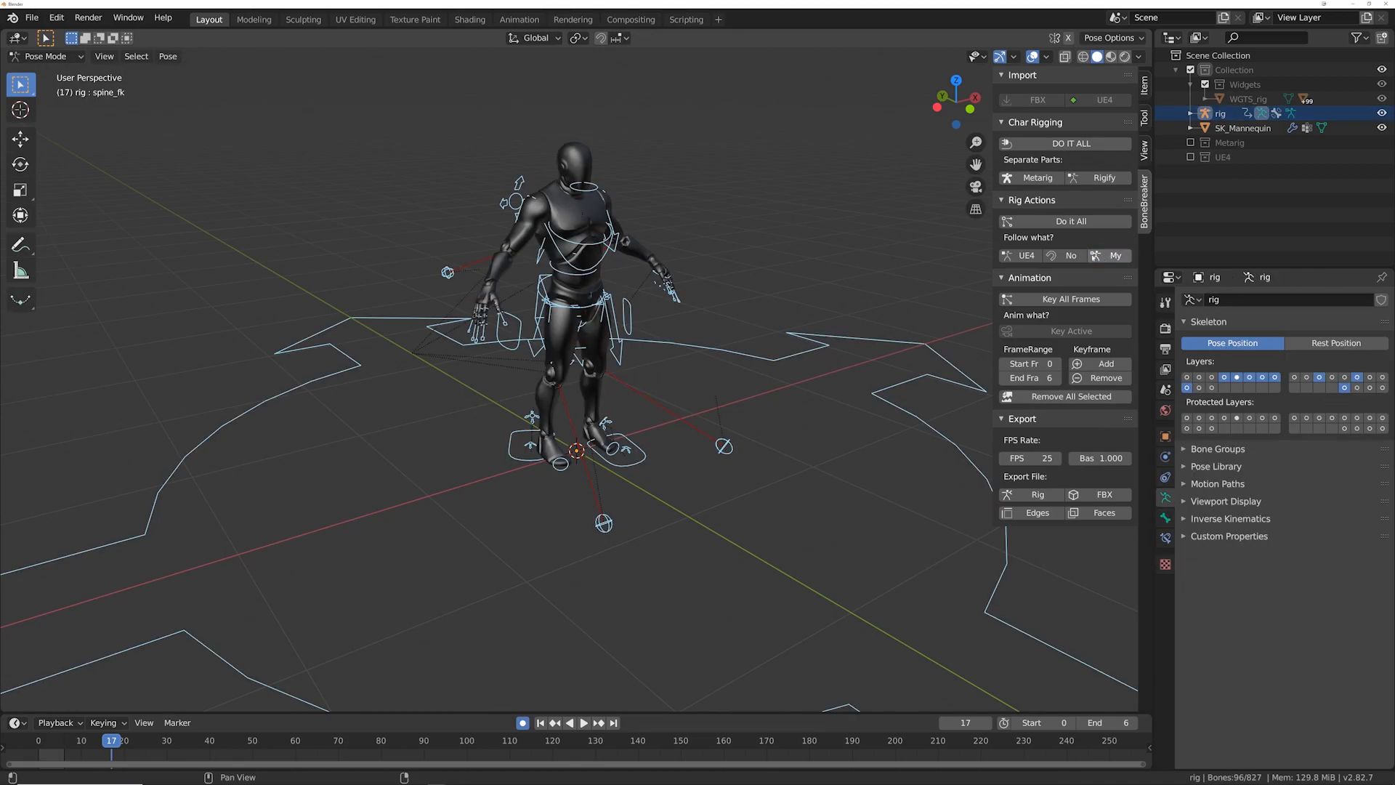
left_click(1071, 257)
middle_click_drag(759, 229, 702, 226)
key("ctrl+z")
key("space")
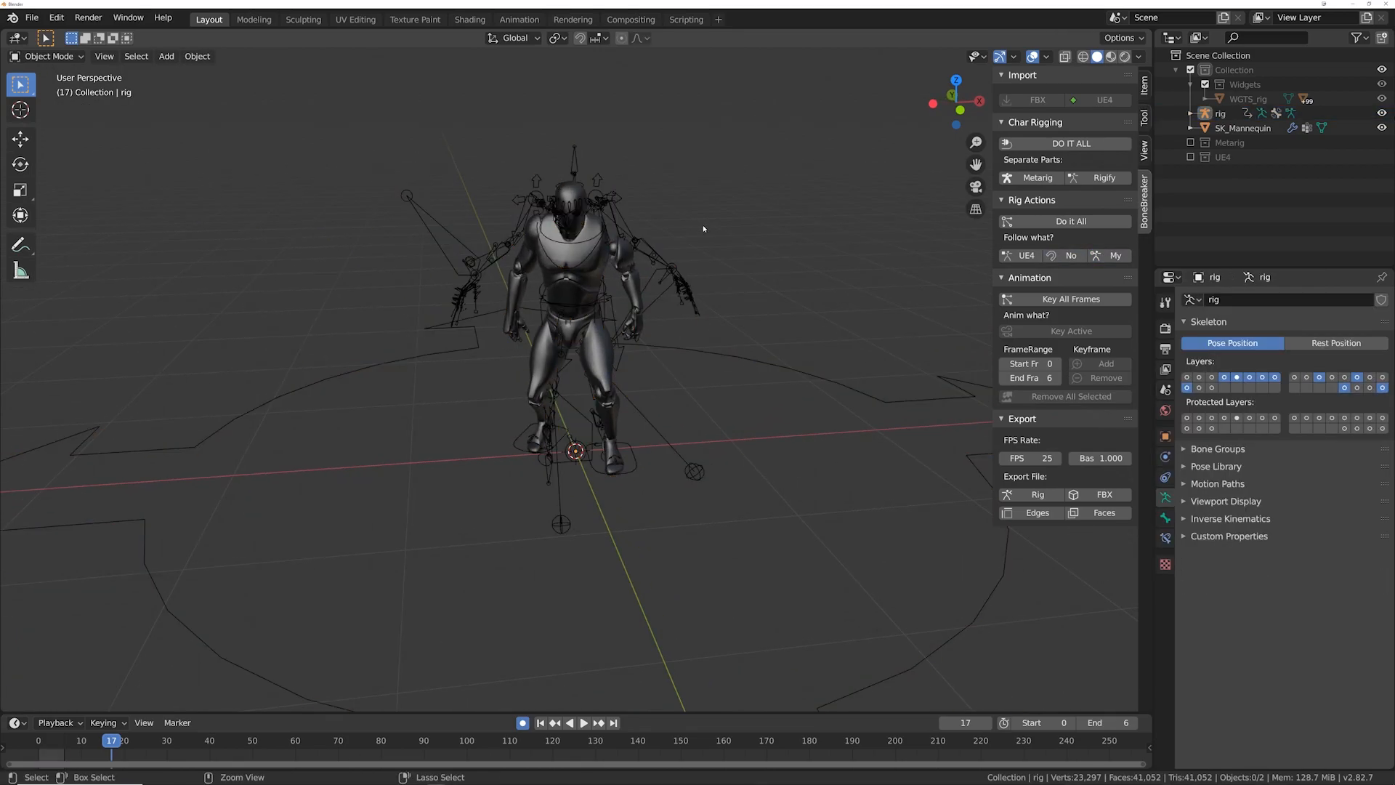
key("ctrl+Tab")
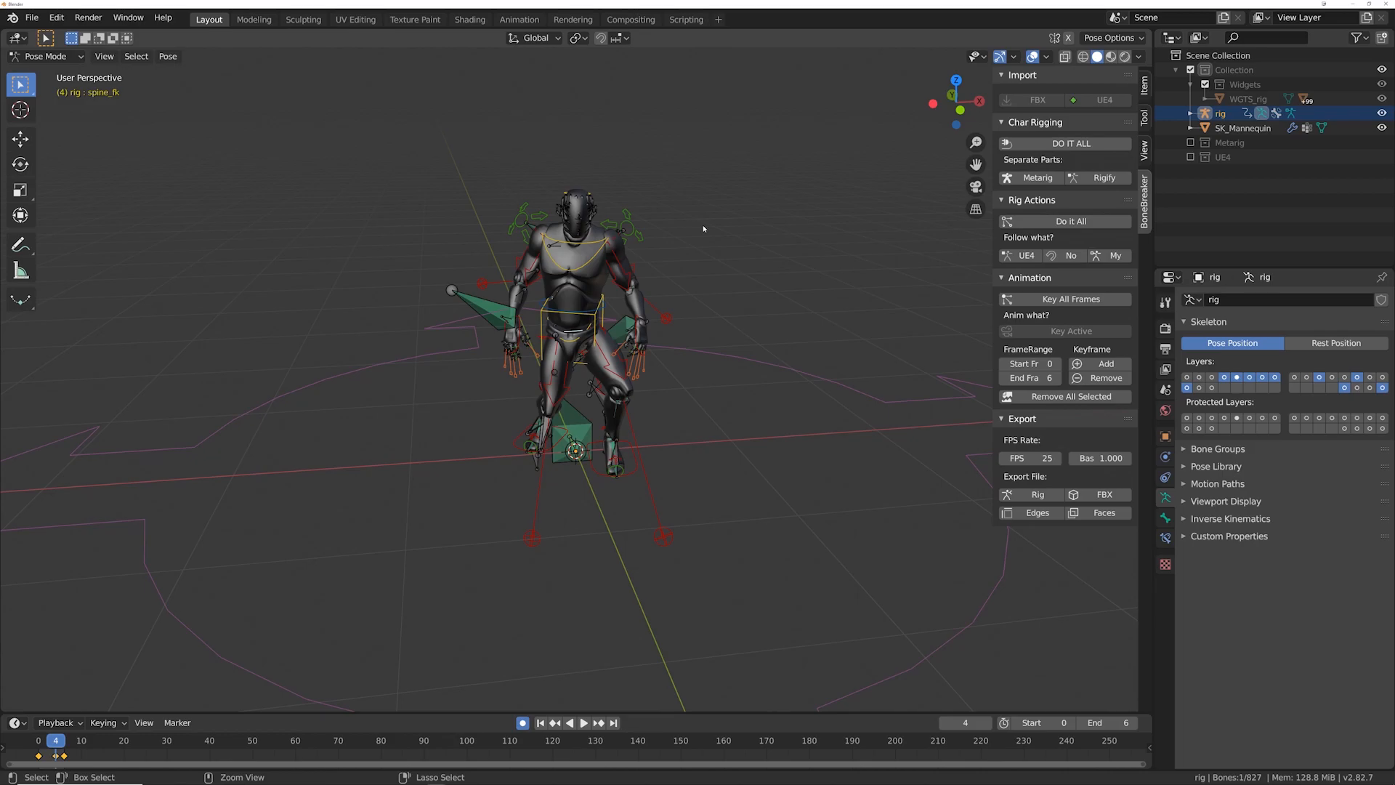
Step: Hide the rig's last armature layer, which holds the green octahedral bones
mouse_move(703, 229)
middle_mouse_down()
mouse_move(595, 221)
mouse_move(686, 218)
mouse_move(691, 235)
middle_mouse_up()
scroll(690, 235, "up", 2)
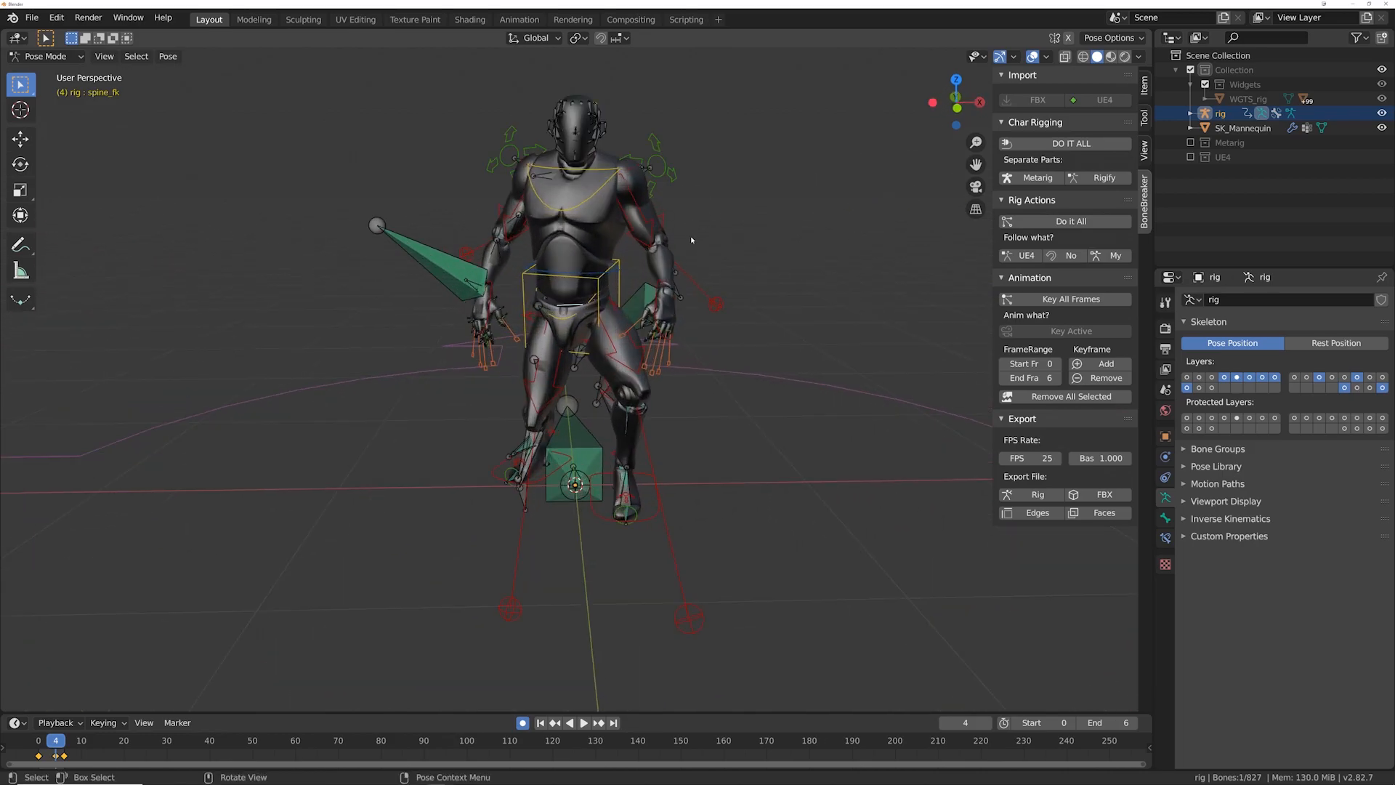
left_click(1382, 389)
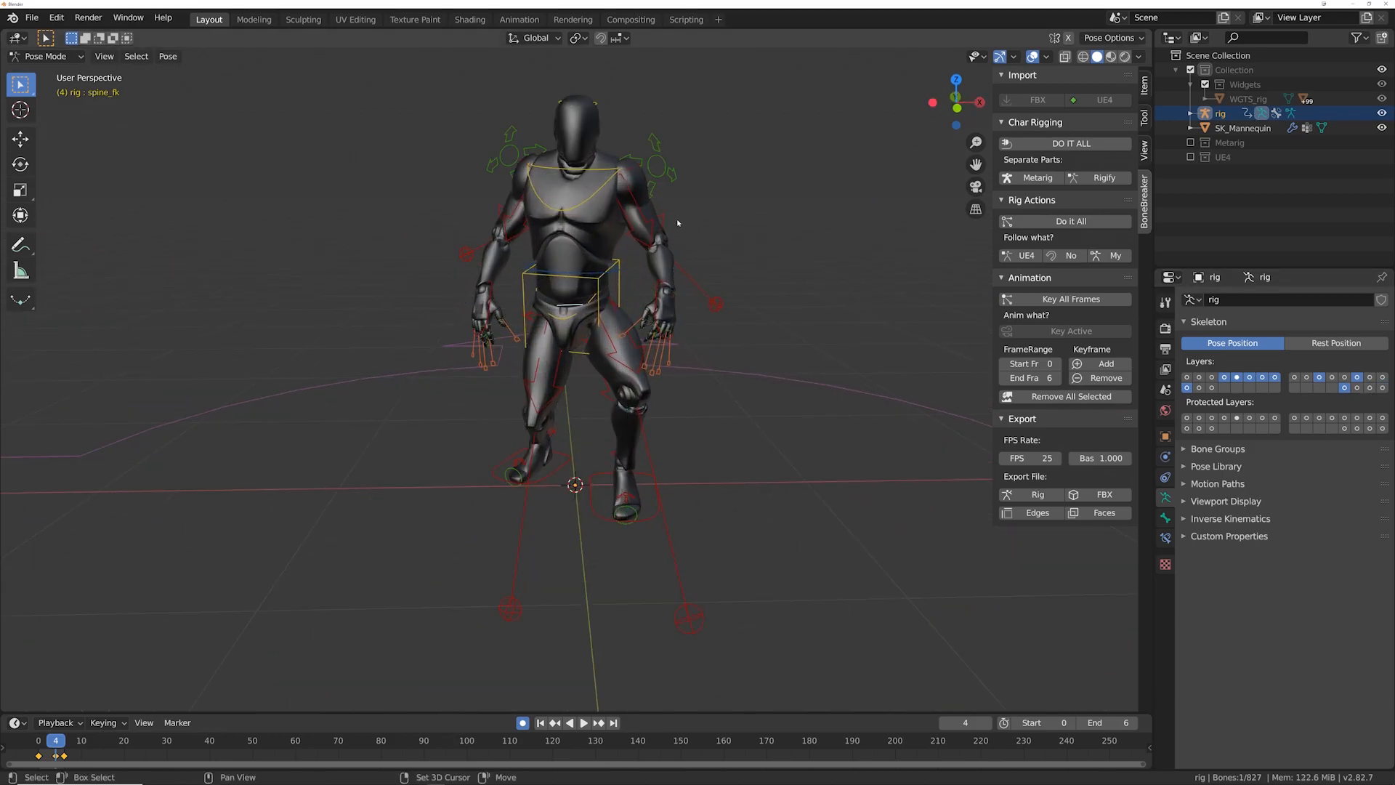
Step: Apply No follow and My follow to the character twice at frame 4, ending on My, and cancel a trial move of the controls
mouse_move(734, 177)
middle_mouse_down()
mouse_move(800, 189)
mouse_move(740, 176)
middle_mouse_up()
scroll(741, 180, "down", 2)
left_click(1069, 256)
left_click(1118, 256)
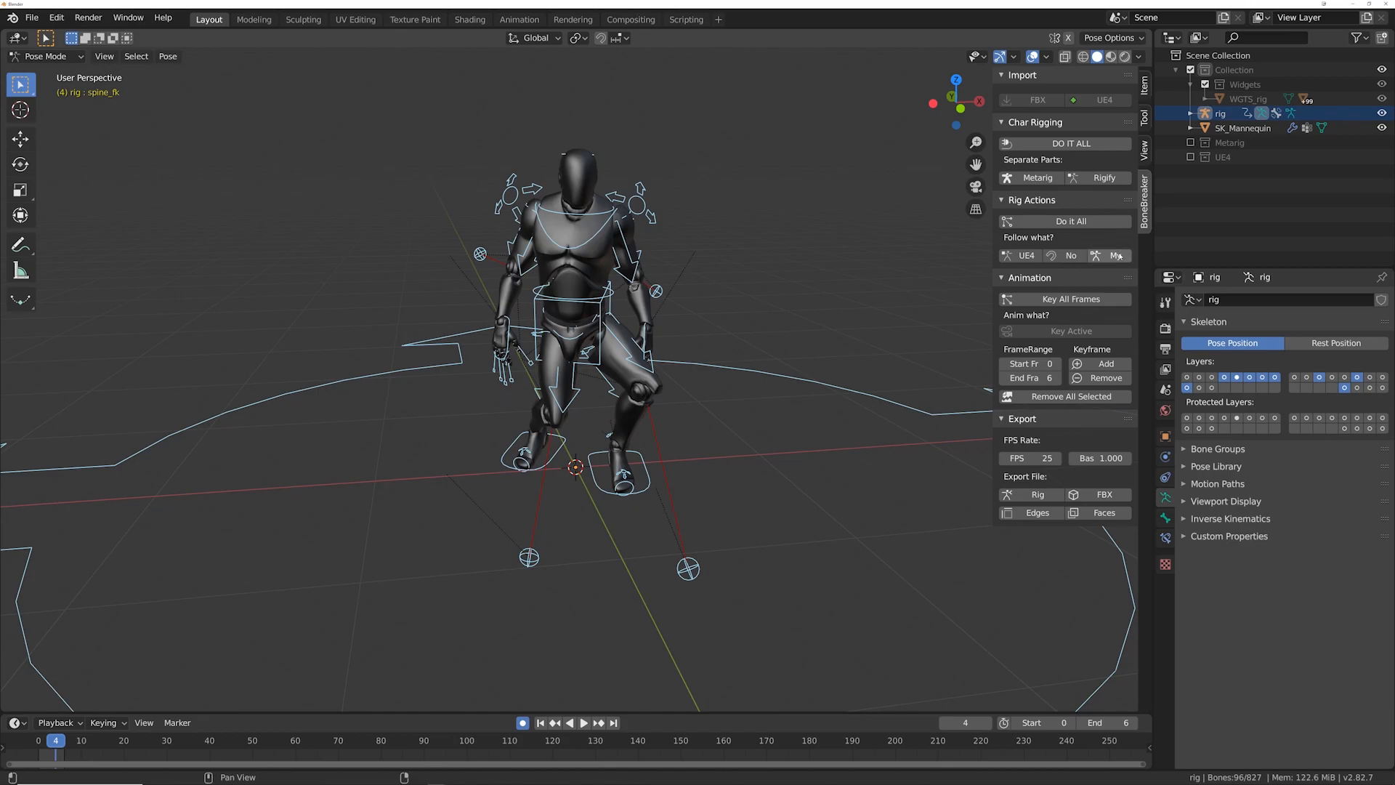
left_click(1068, 255)
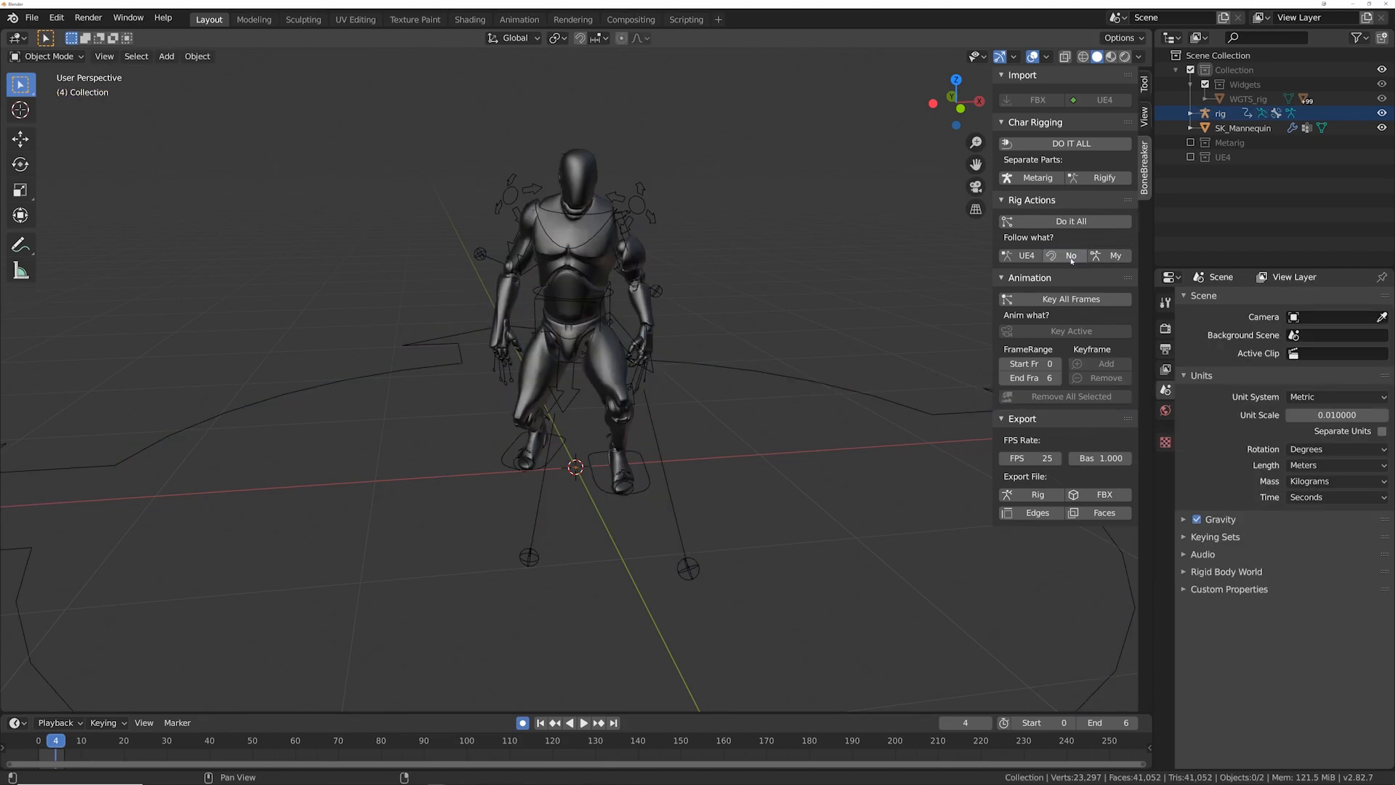
left_click(1112, 256)
middle_click_drag(697, 509, 497, 502)
key("g")
right_click(702, 540)
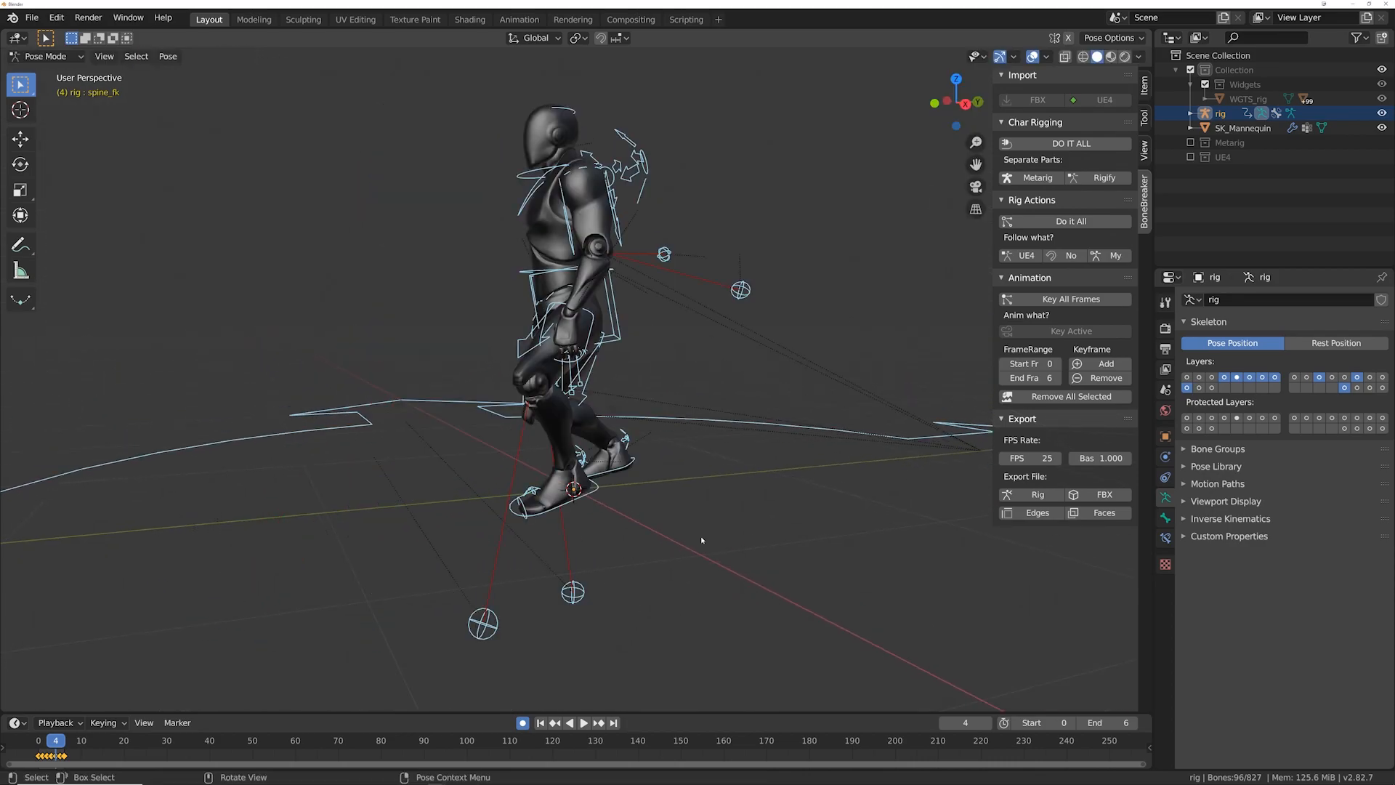
Step: Select thigh_ik_target.R and thigh_ik_target.L, remove all of their keyframes, and deselect them
left_click(567, 600)
middle_click_drag(677, 583, 927, 575)
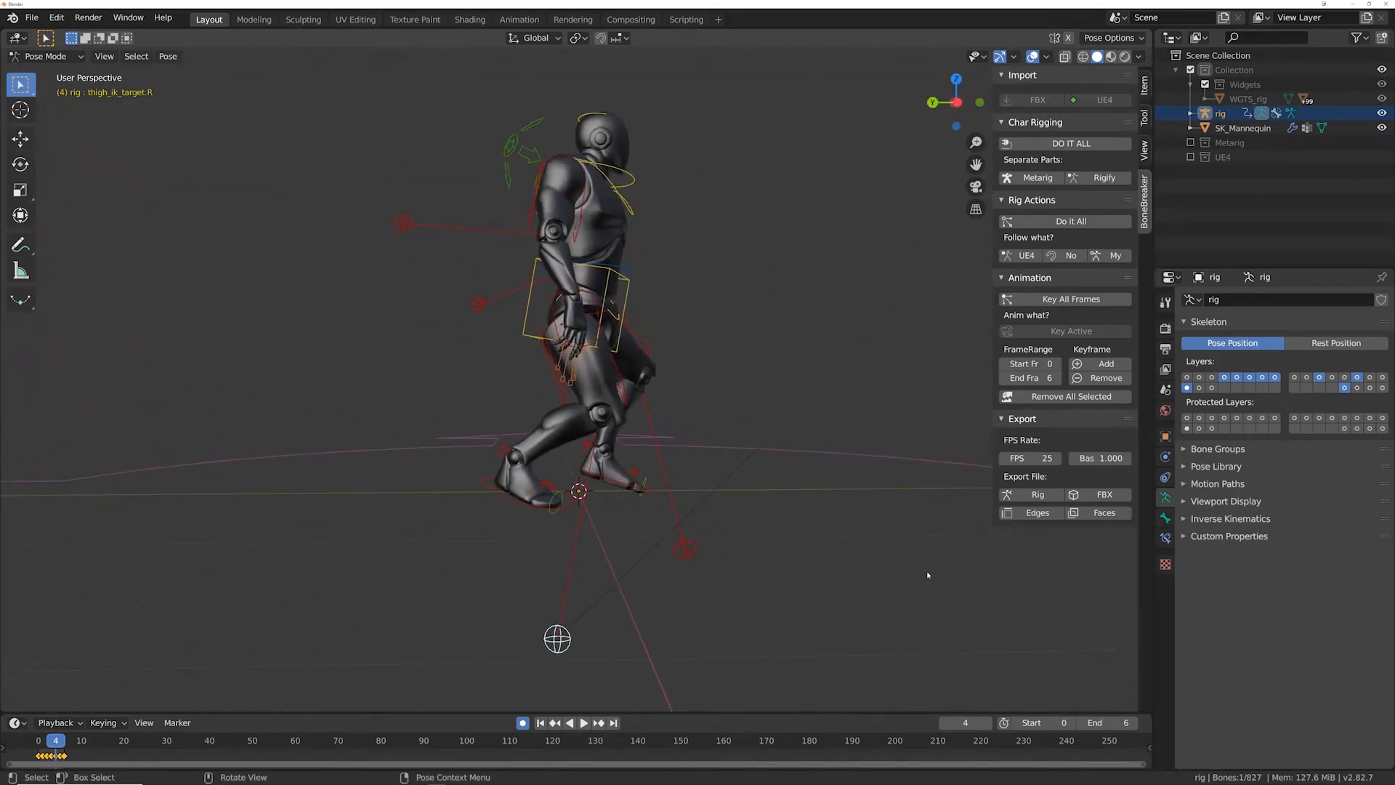
left_click(692, 541, "shift")
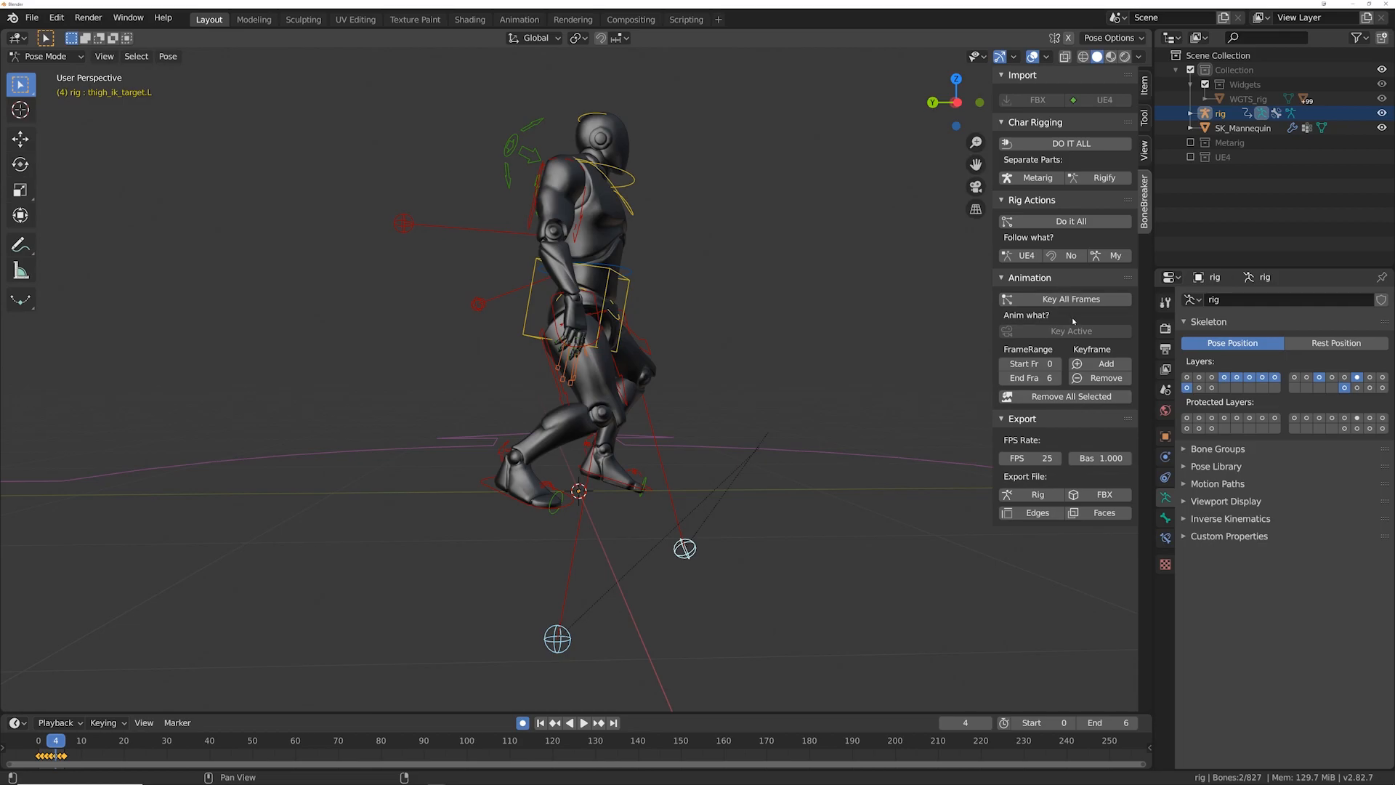
middle_click_drag(775, 470, 636, 491)
left_click(821, 468)
Step: Step back and forth through the animation frames to examine the leg motion from the front and the side
key("Left")
key("Left")
key("Left")
key("Left")
key("Right")
key("Right")
key("Right")
key("Right")
key("Right")
key("Right")
key("Right")
key("Right")
key("Left")
key("Left")
key("Left")
scroll(820, 468, "down", 2)
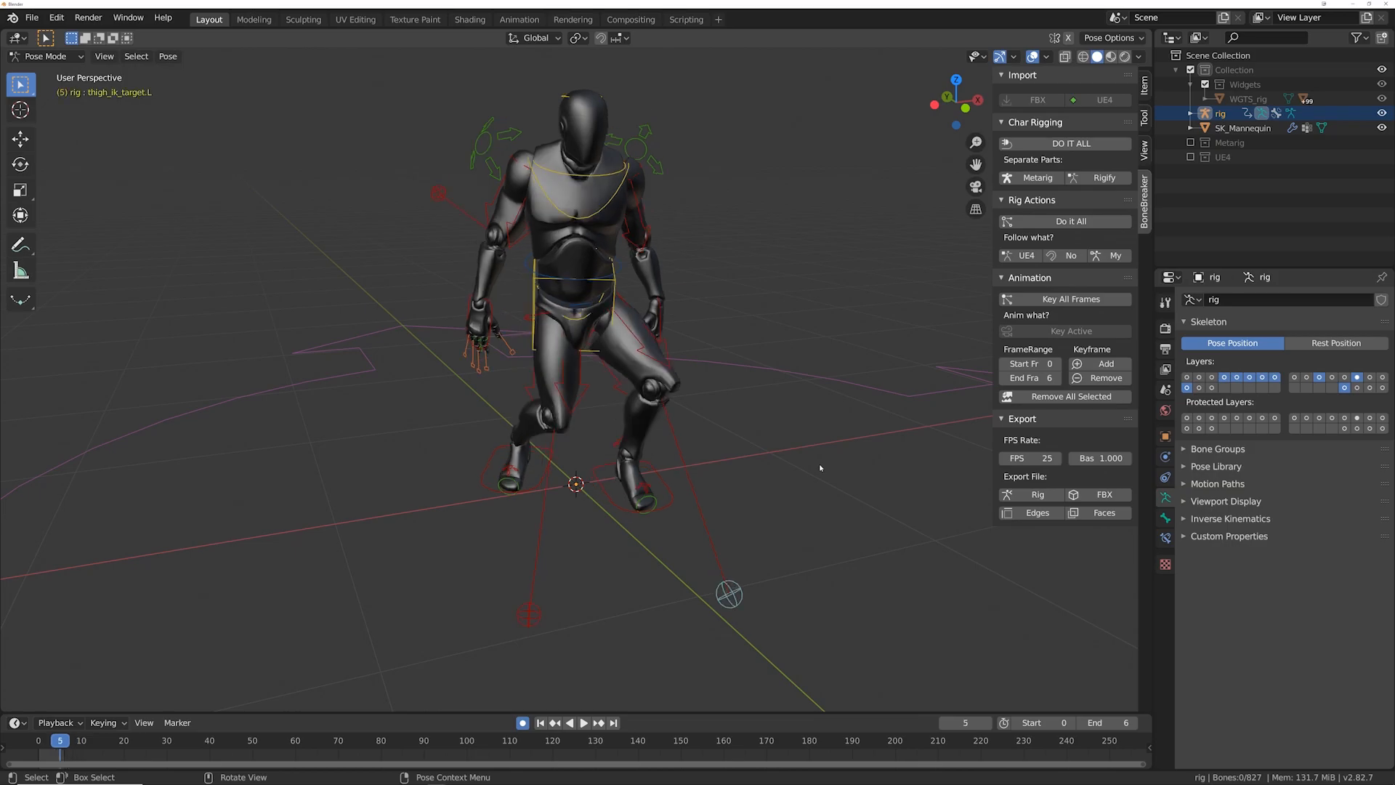
scroll(820, 468, "down", 2)
middle_click_drag(722, 475, 783, 484)
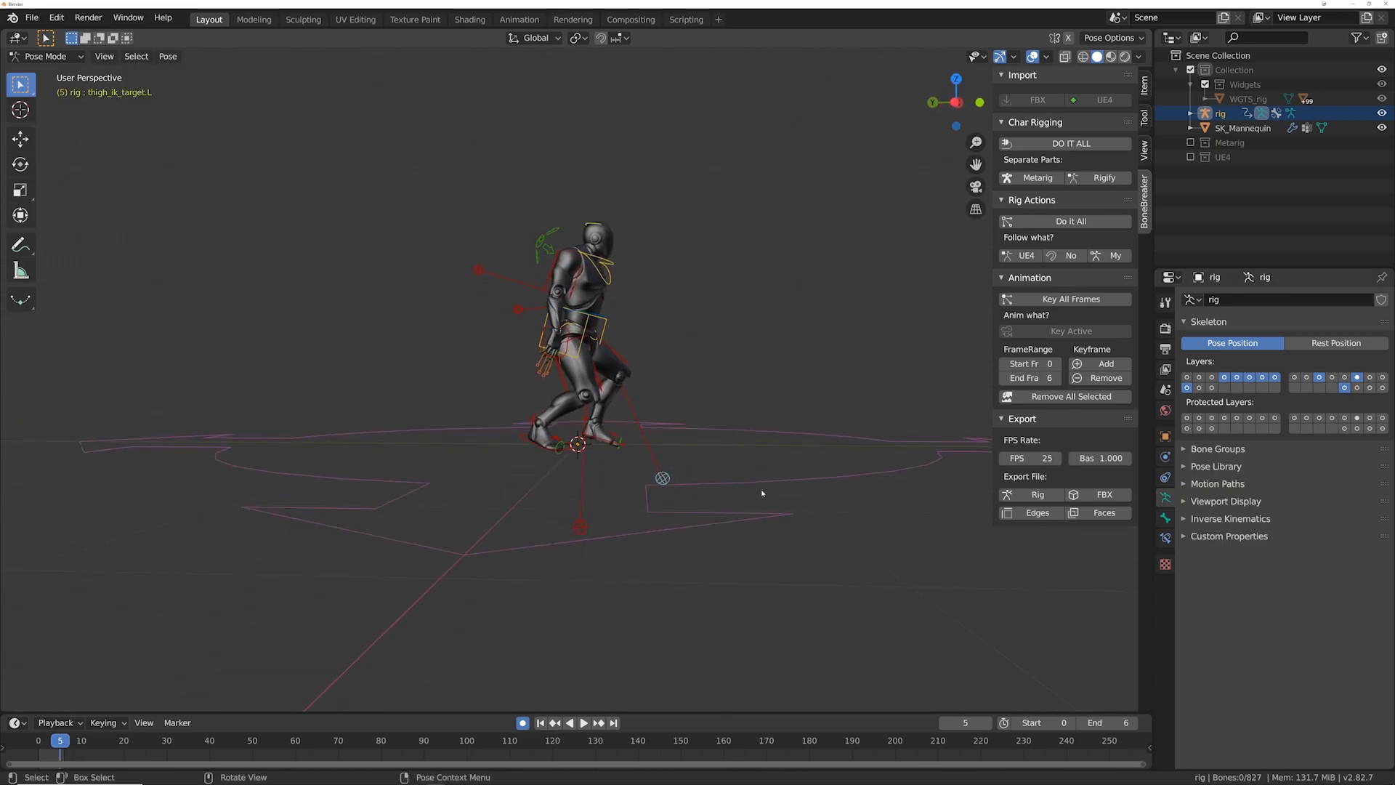
Step: Insert a Visual LocRotScale keyframe for both thigh IK targets at frame 0
key("Left")
key("Left")
key("Left")
key("Left")
key("Left")
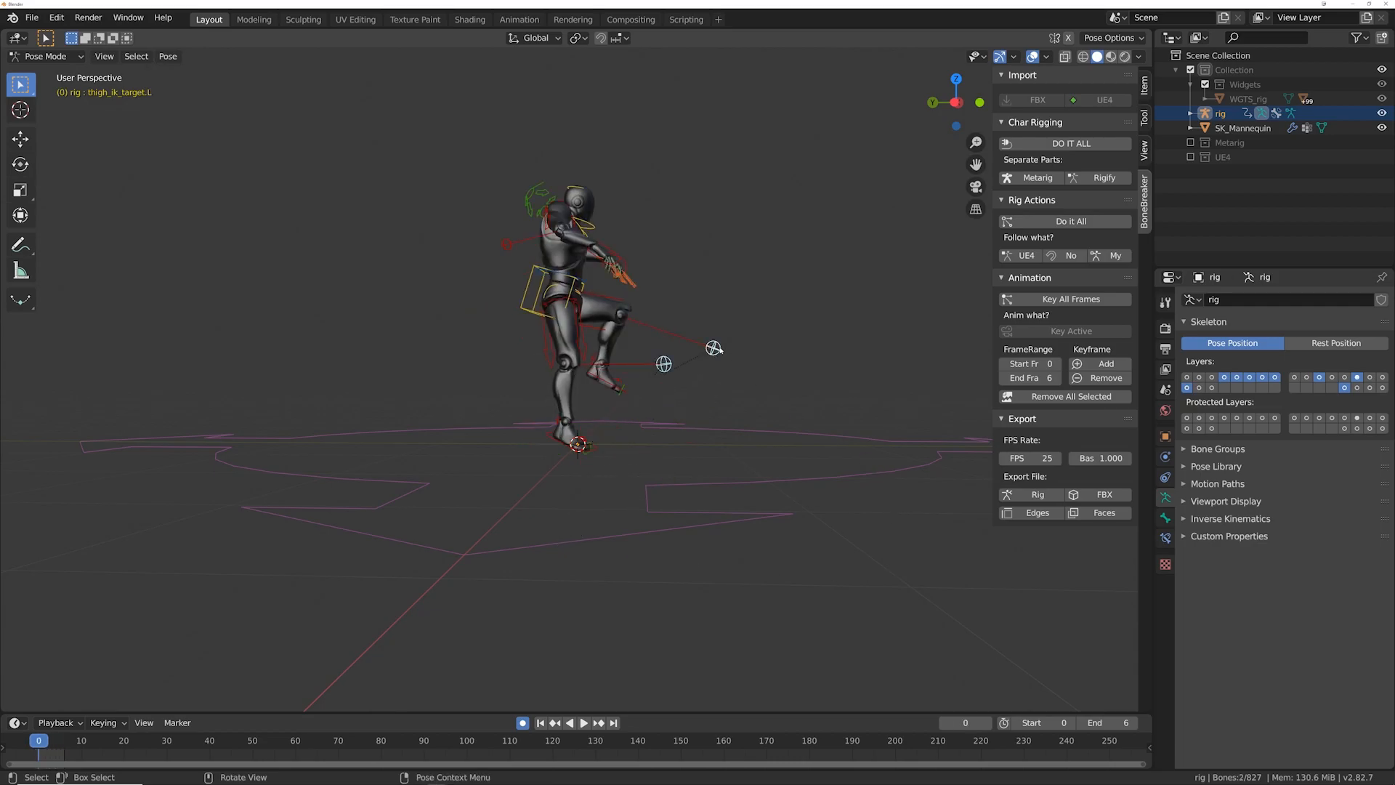
key("i")
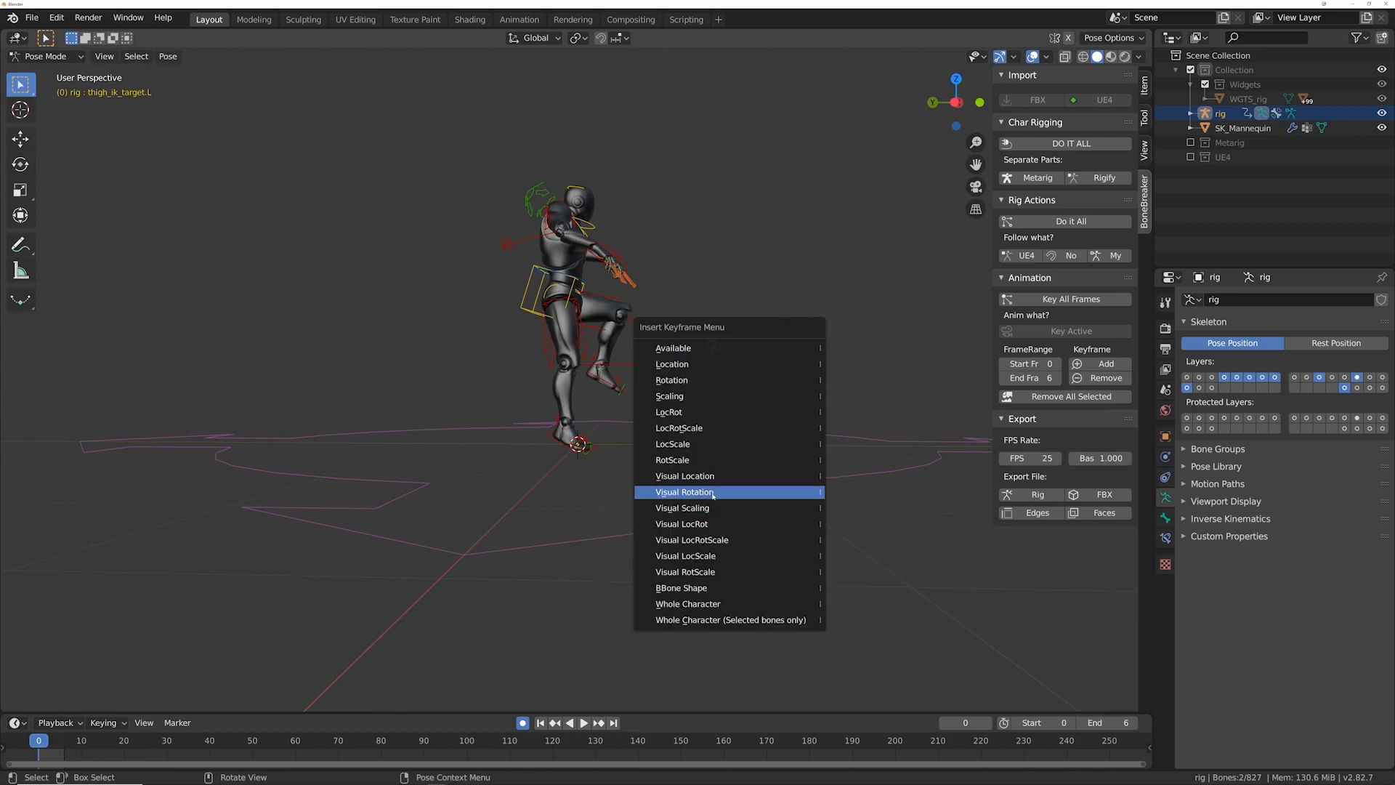
left_click(698, 540)
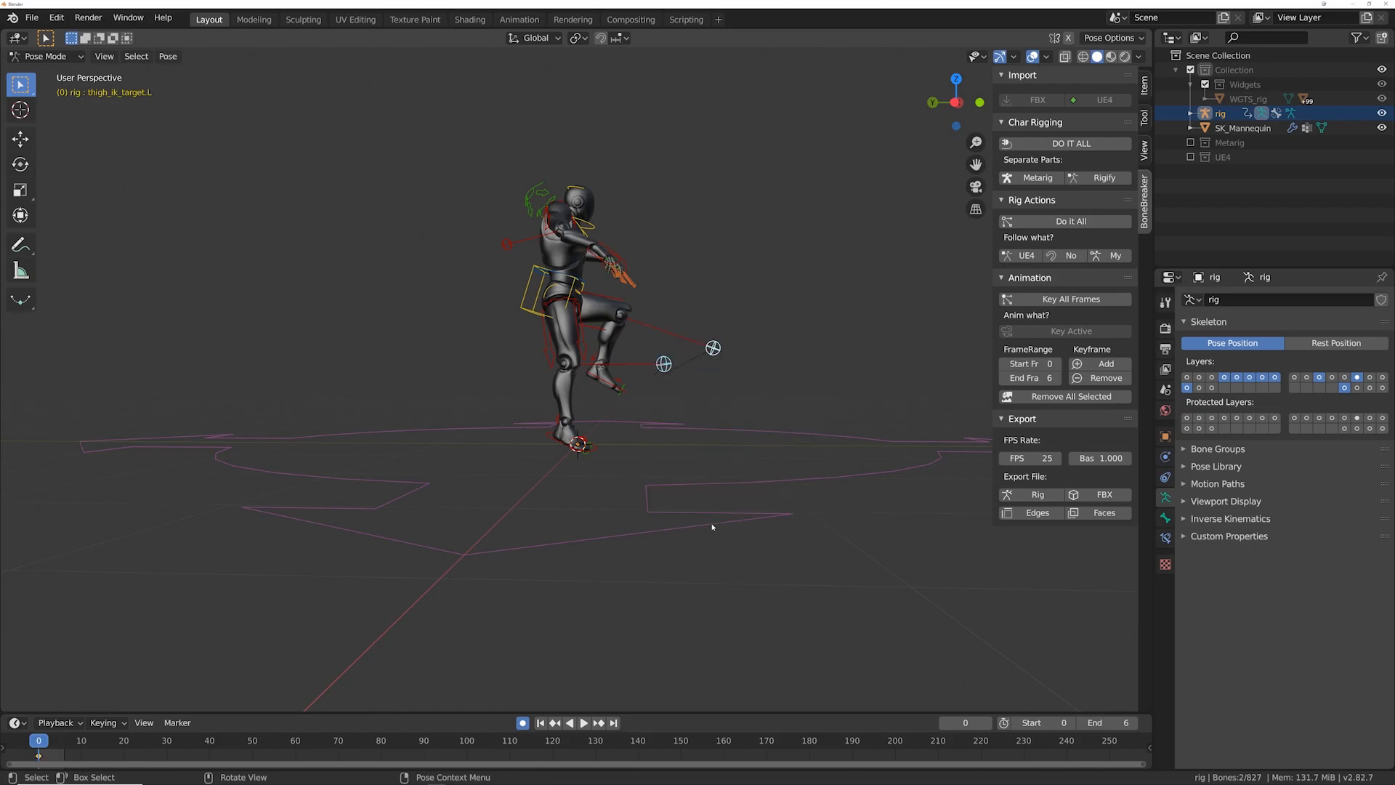
Step: Step through the frames to check how the thigh IK targets and knees move
key("Right")
key("Right")
key("Right")
key("Right")
key("Right")
key("Right")
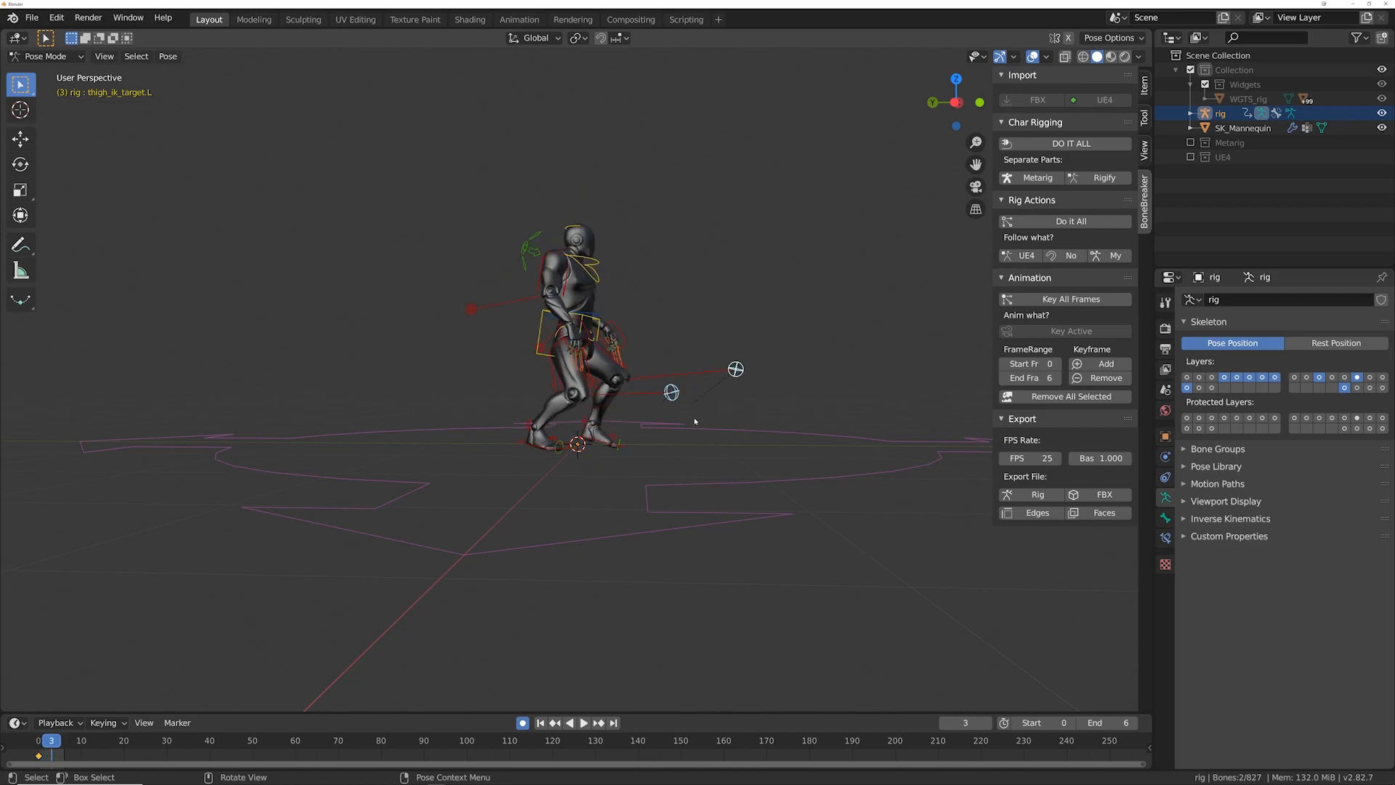
key("space")
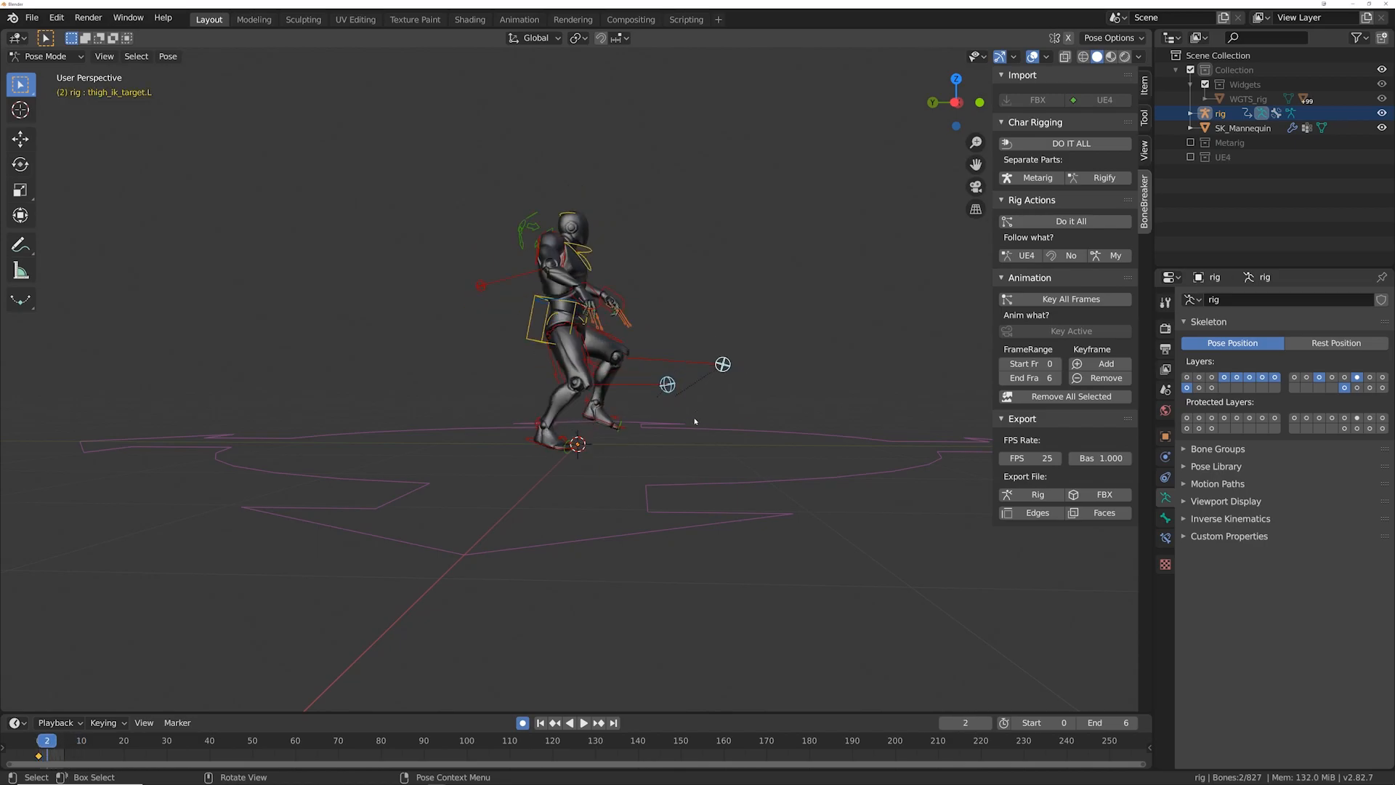
Step: Insert a keyframe for both thigh IK targets at frame 6
scroll(696, 422, "up", 3)
mouse_move(696, 422)
middle_mouse_down()
mouse_move(888, 342)
mouse_move(696, 410)
middle_mouse_up()
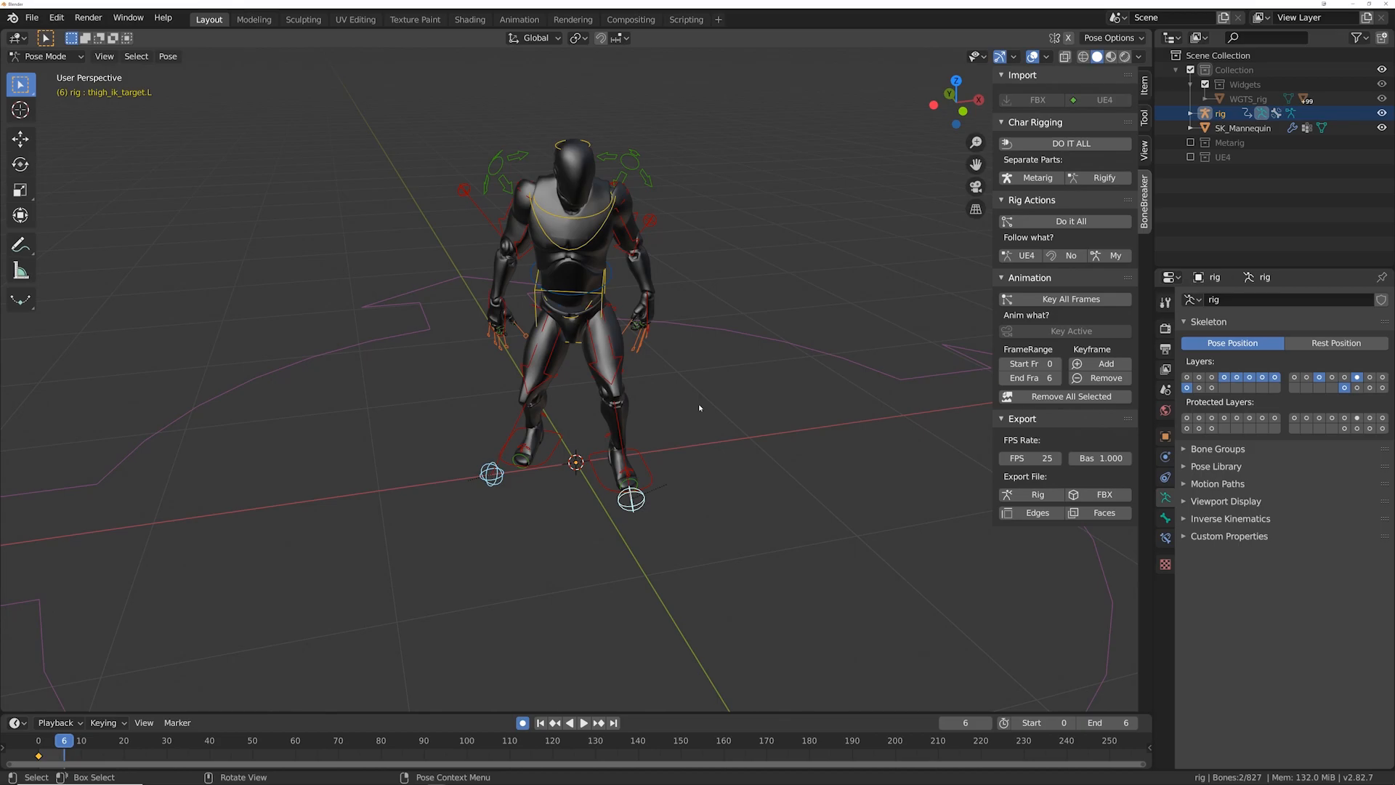
key("i")
left_click(700, 406)
Step: Compare the rig's No and My follow options at frames 6, 5 and 4 to examine differences in the pose
scroll(775, 346, "up", 5)
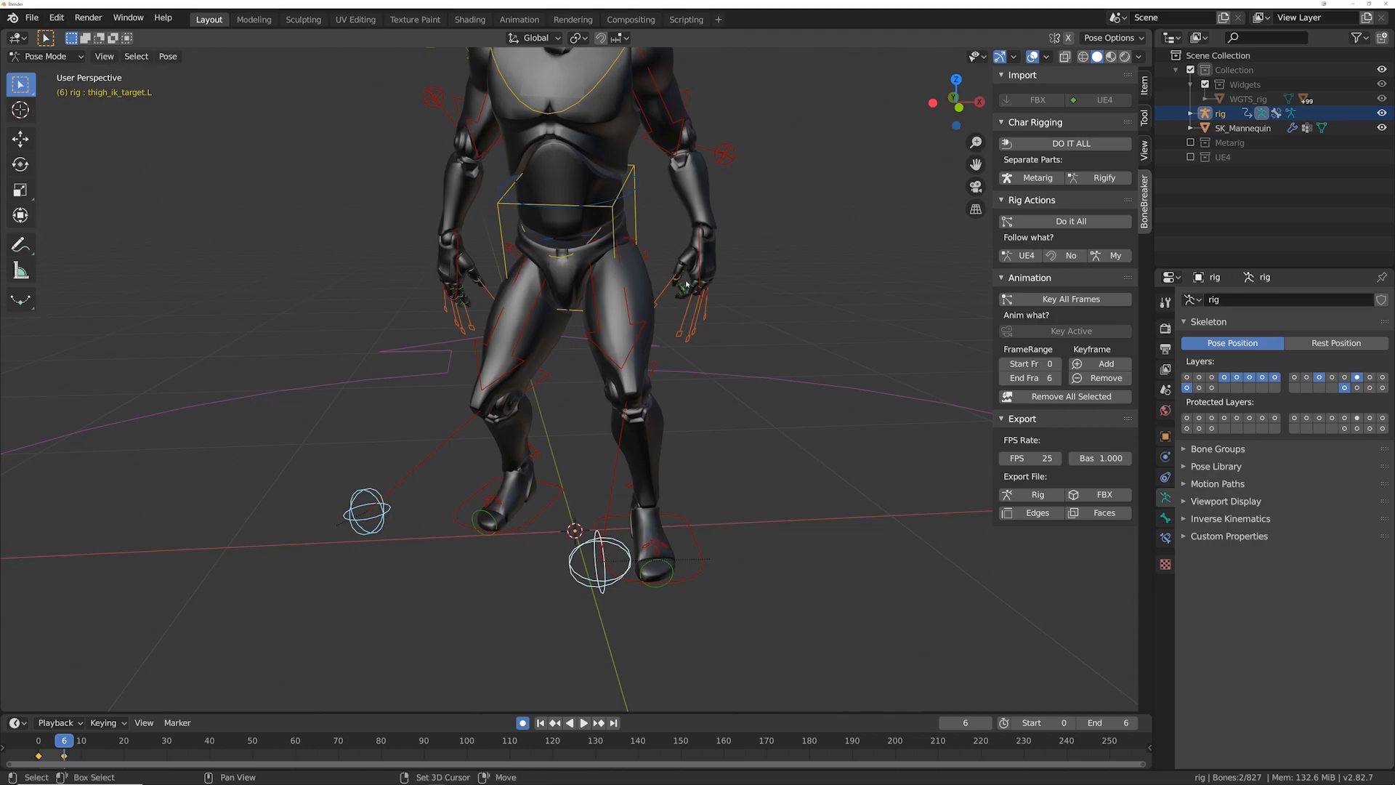
scroll(686, 284, "down", 2)
left_click(1070, 257)
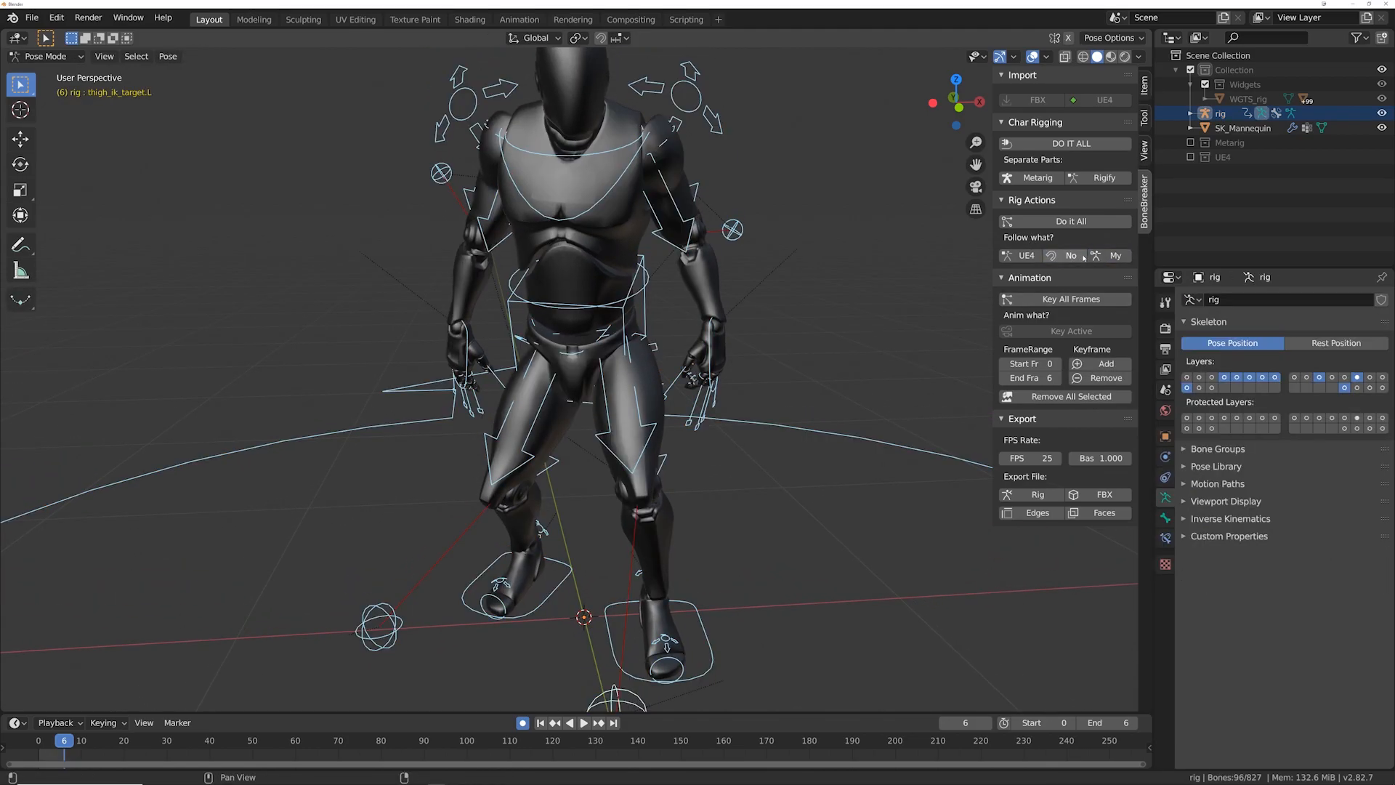
key("Left")
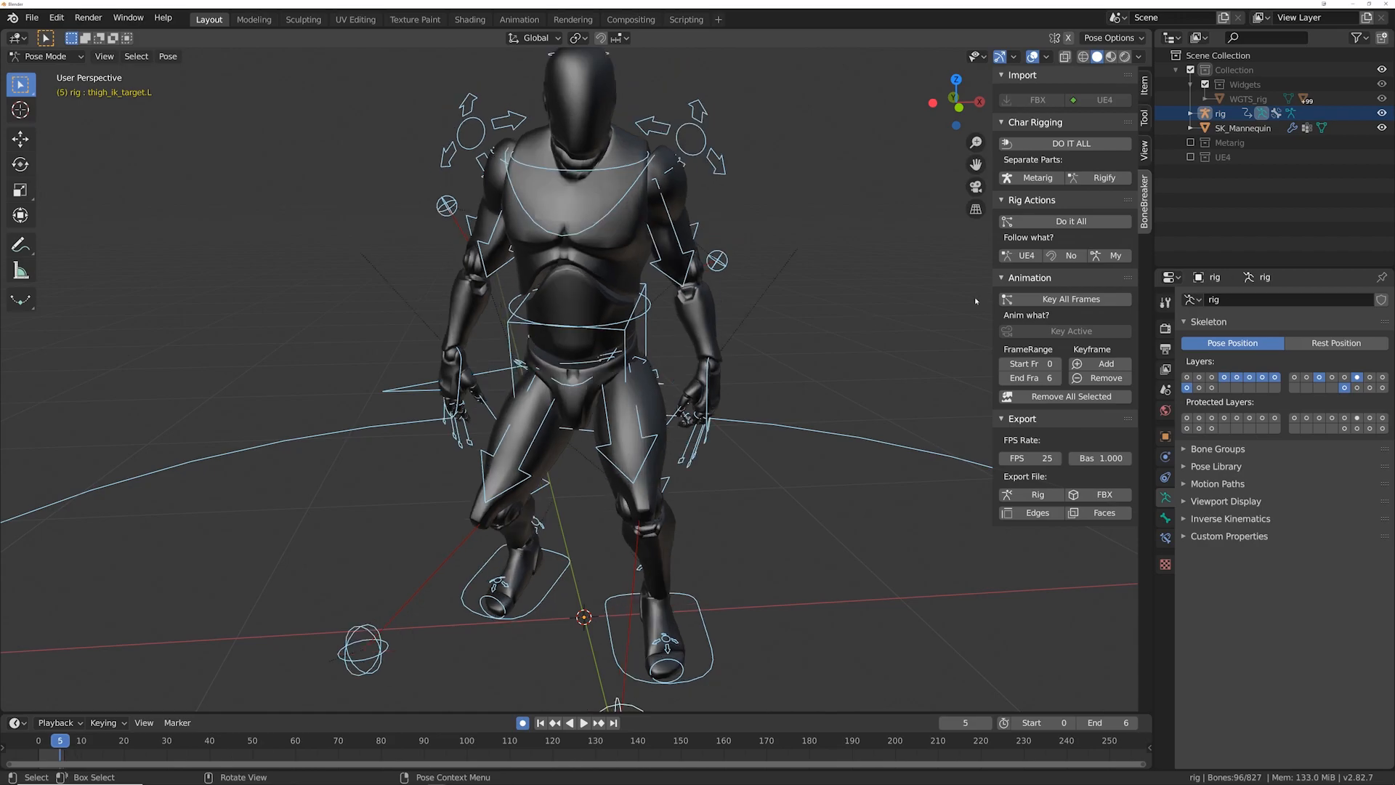
left_click(1071, 256)
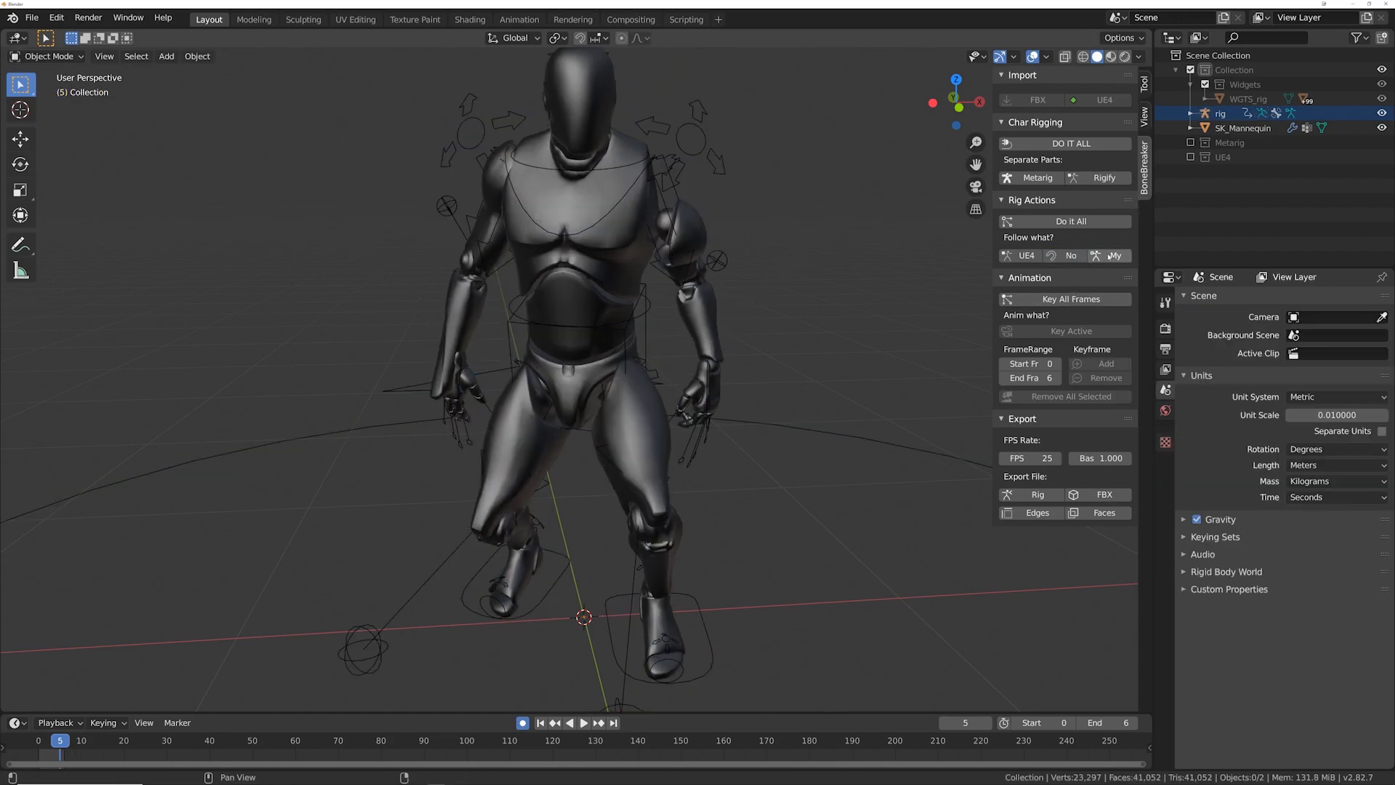
left_click(1110, 255)
key("Left")
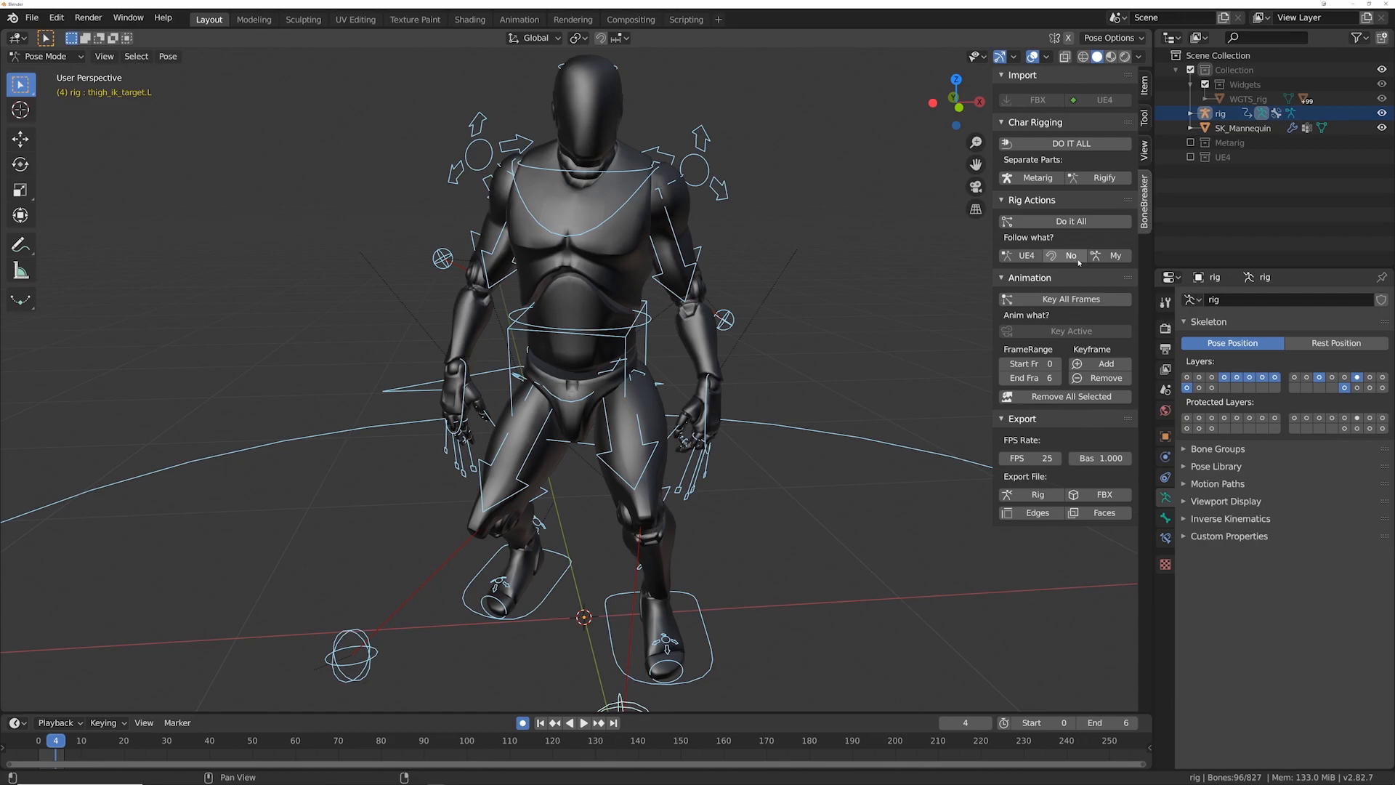
left_click(1078, 258)
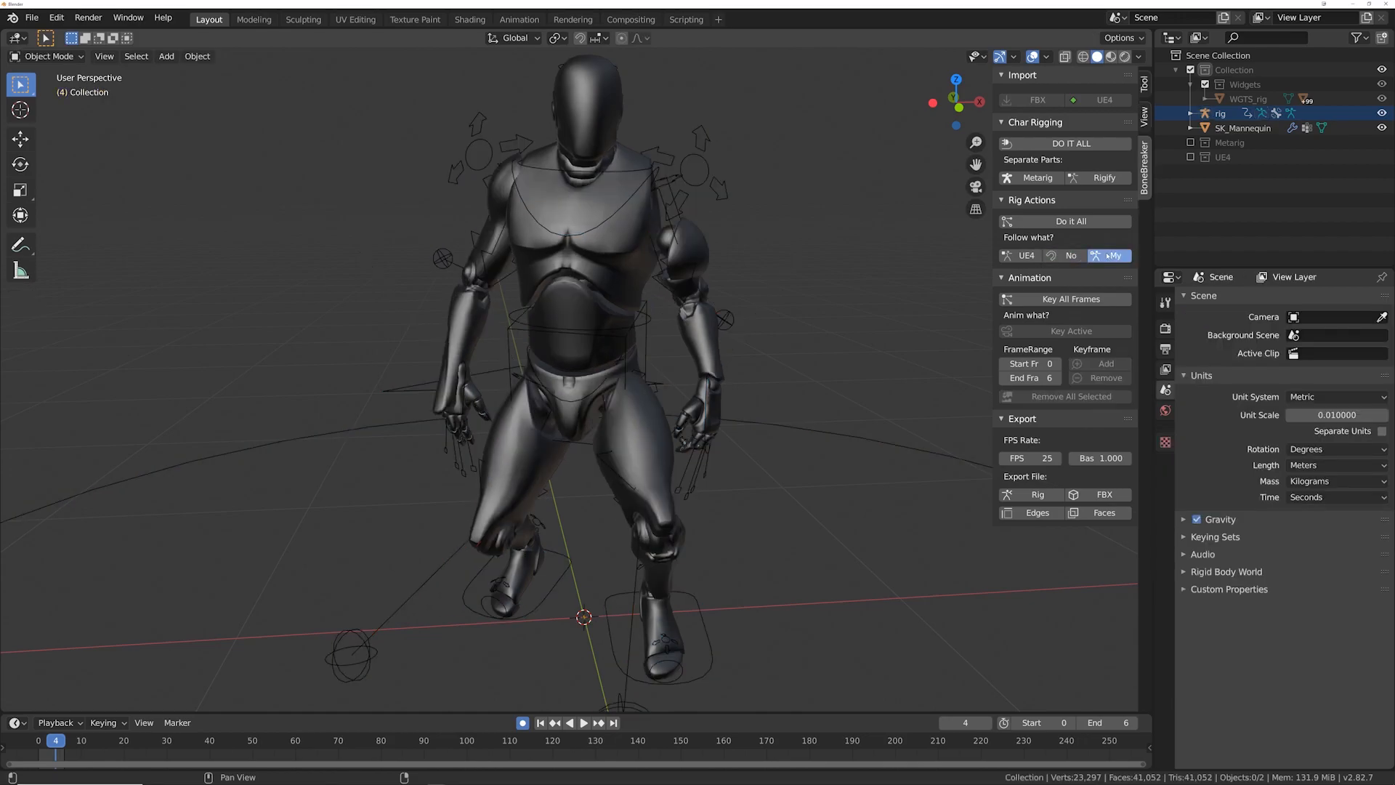
left_click(1110, 256)
Step: Compare the rig's No and My follow options at frames 3, 2 and 1, leaving the rig on My
key("Left")
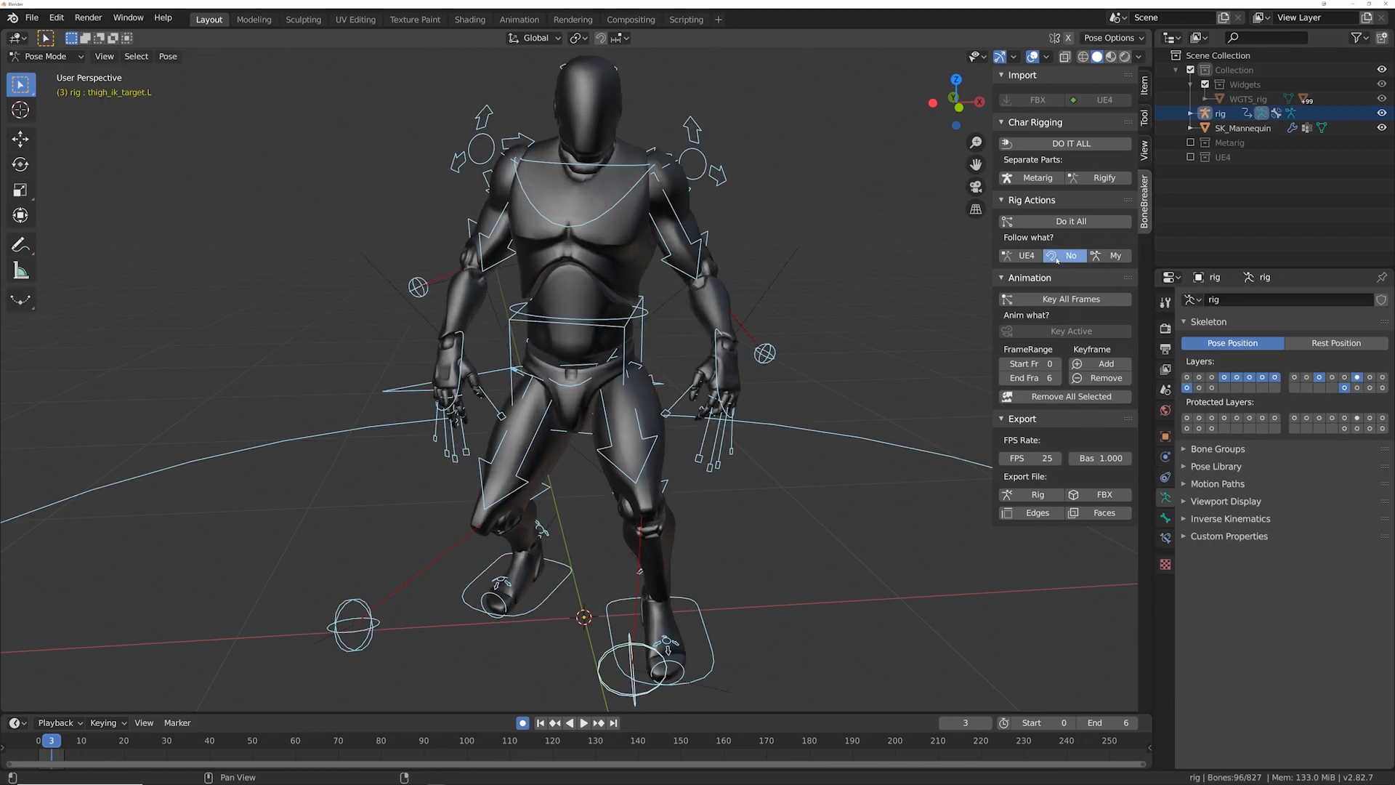
left_click(1057, 257)
left_click(1094, 256)
key("Left")
left_click(1071, 257)
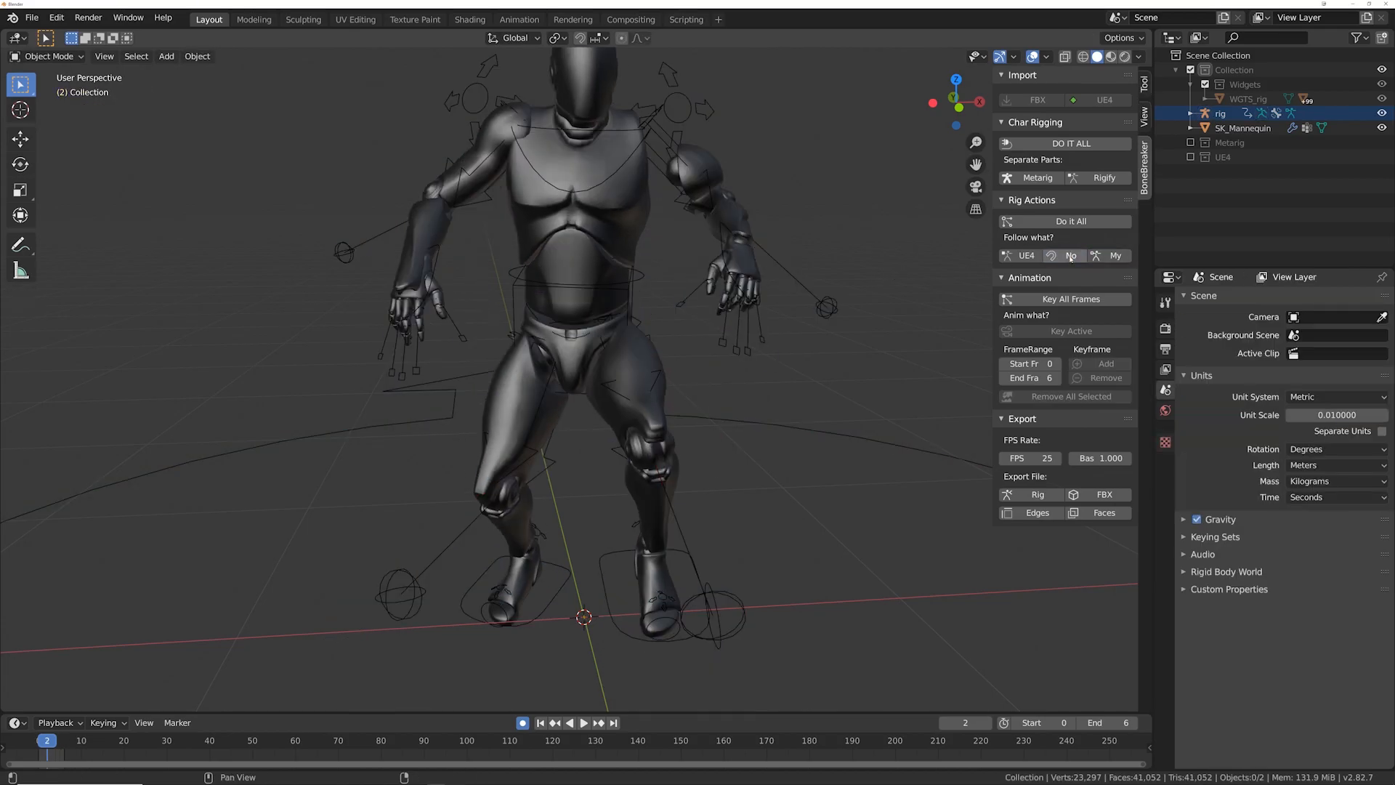
left_click(1116, 256)
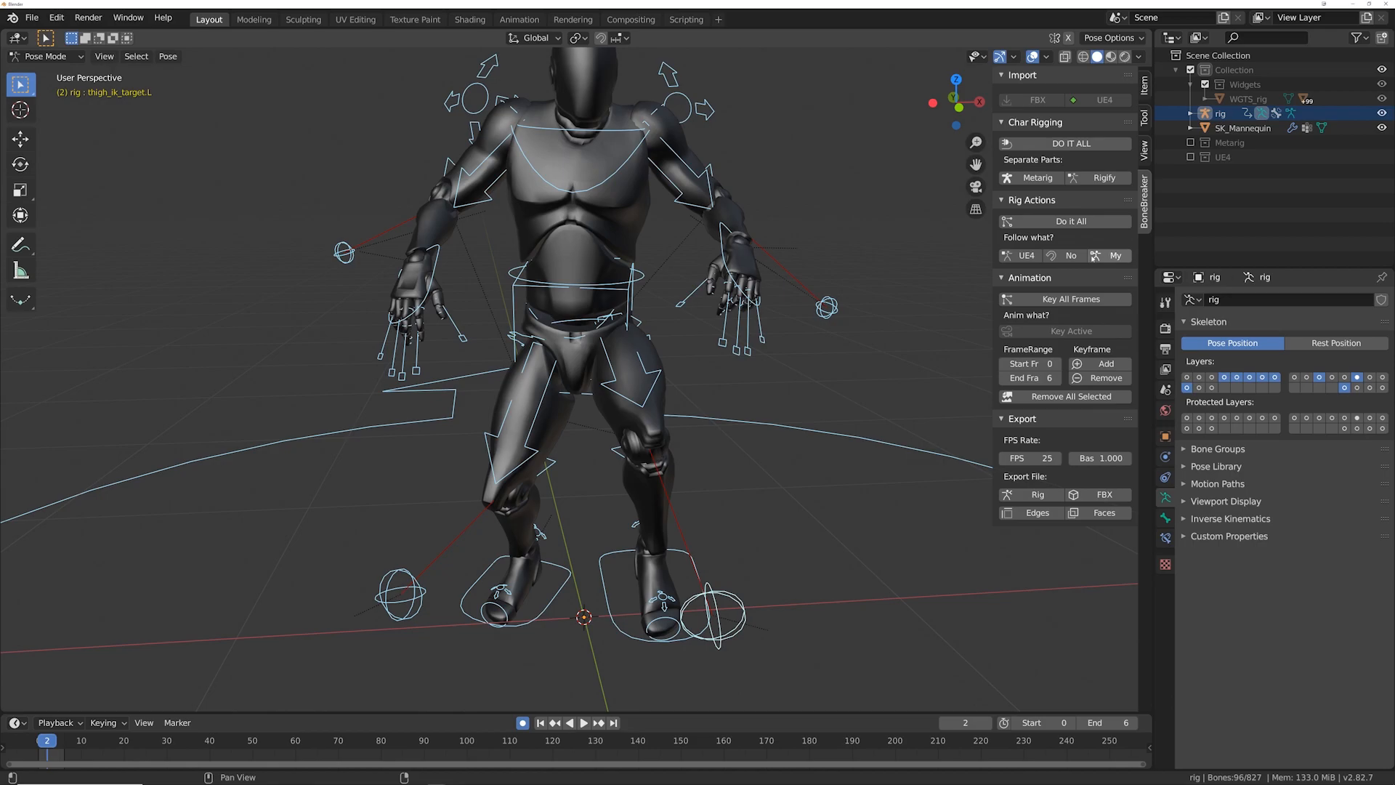
key("Left")
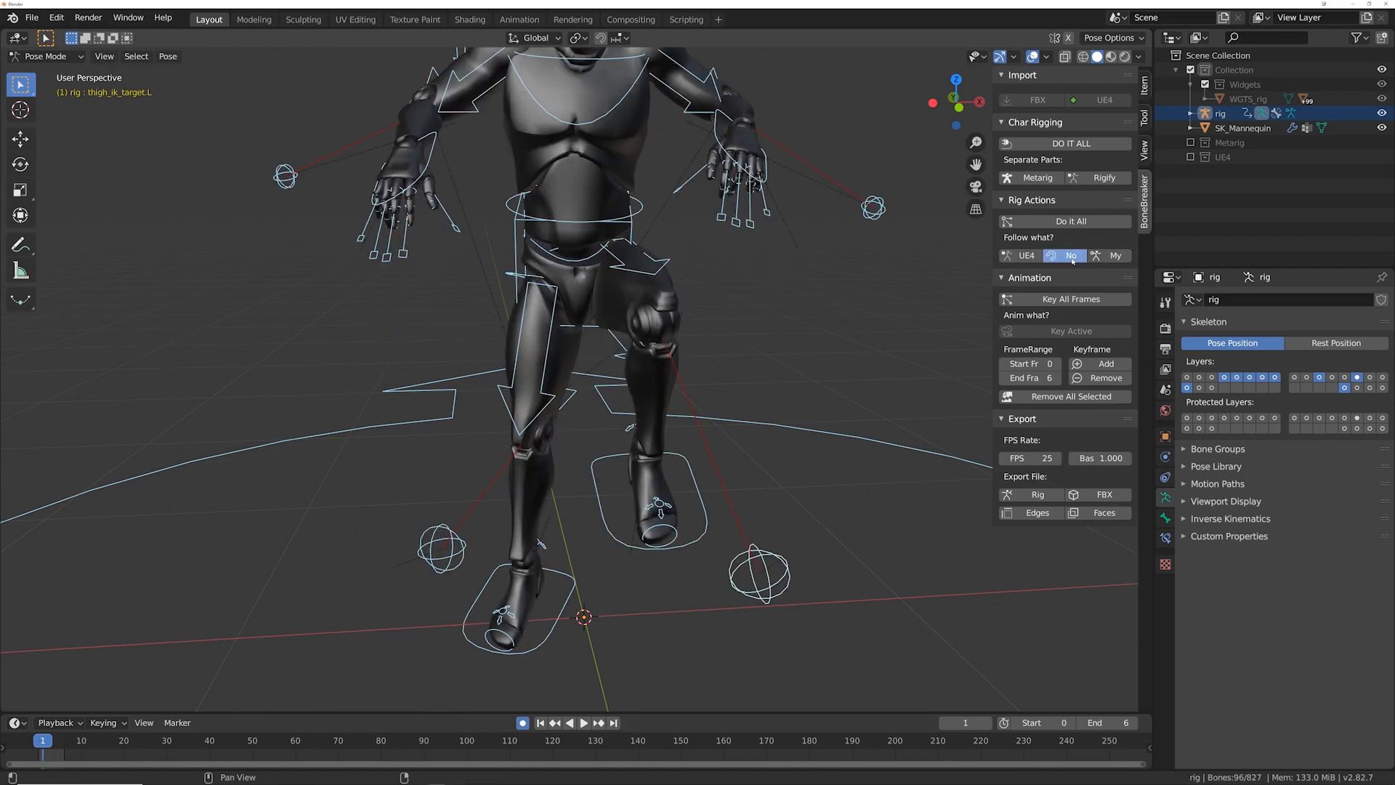
left_click(1073, 257)
left_click(1105, 257)
middle_click_drag(894, 236, 744, 253)
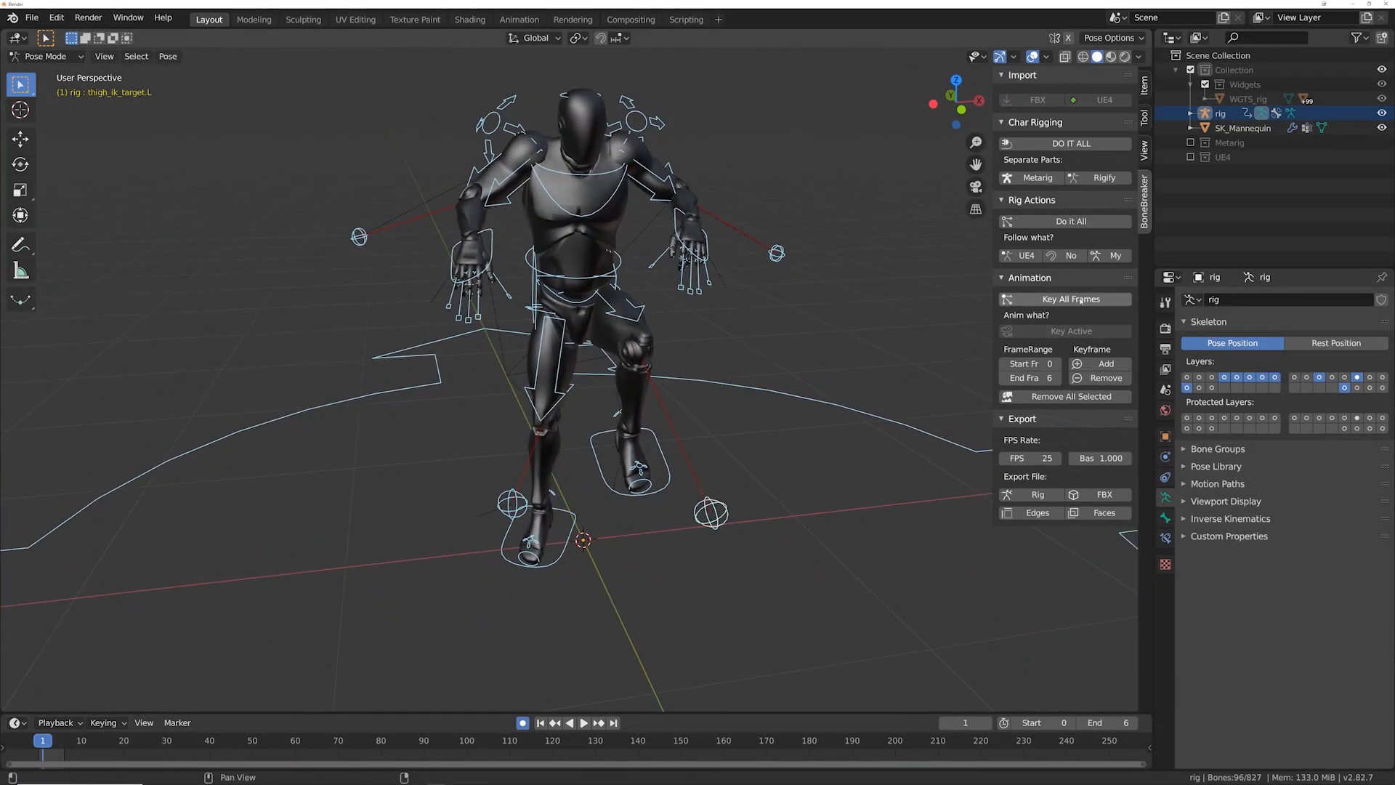
Step: Enable the UE4 collection, select its root armature and put that armature into Pose Mode
left_click(1192, 157)
left_click(1208, 173)
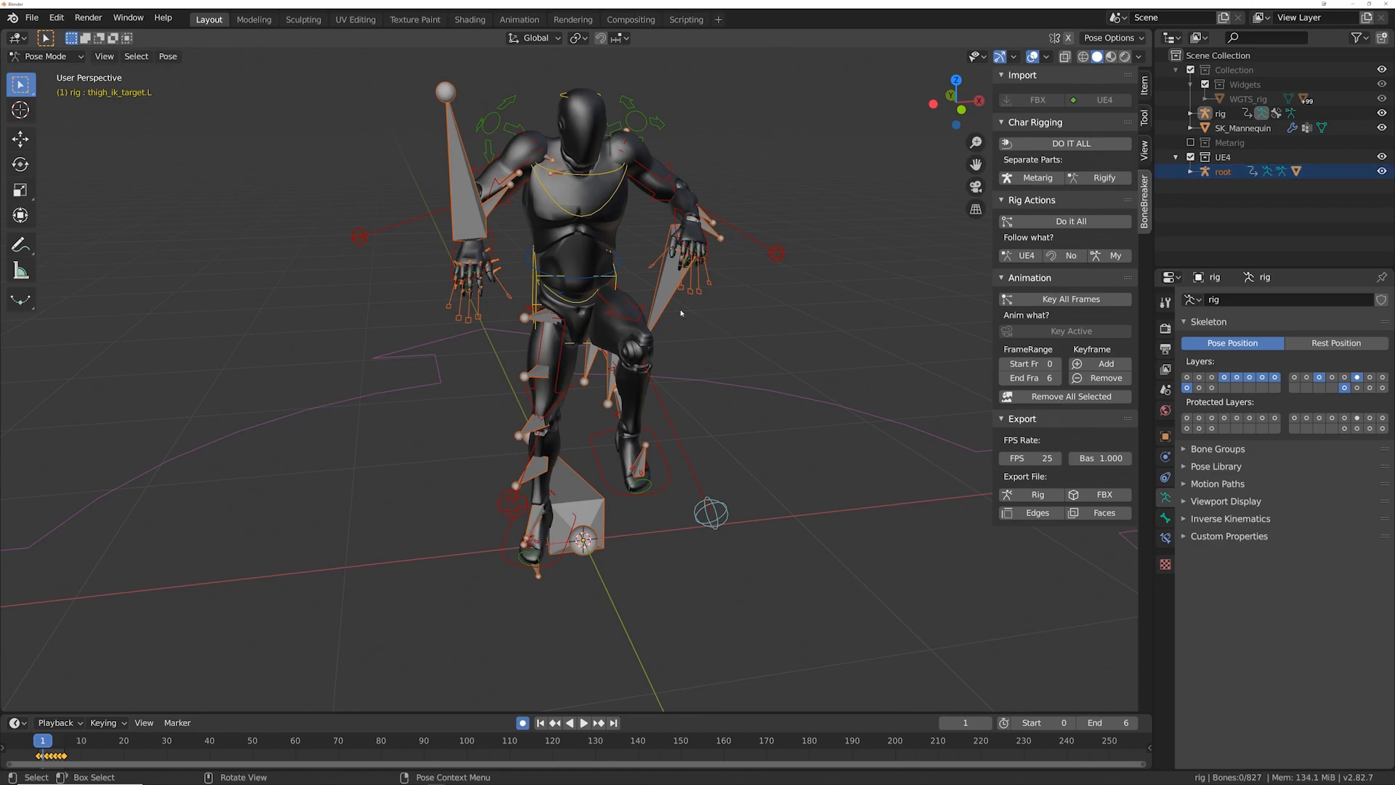
left_click(45, 56)
left_click(45, 45)
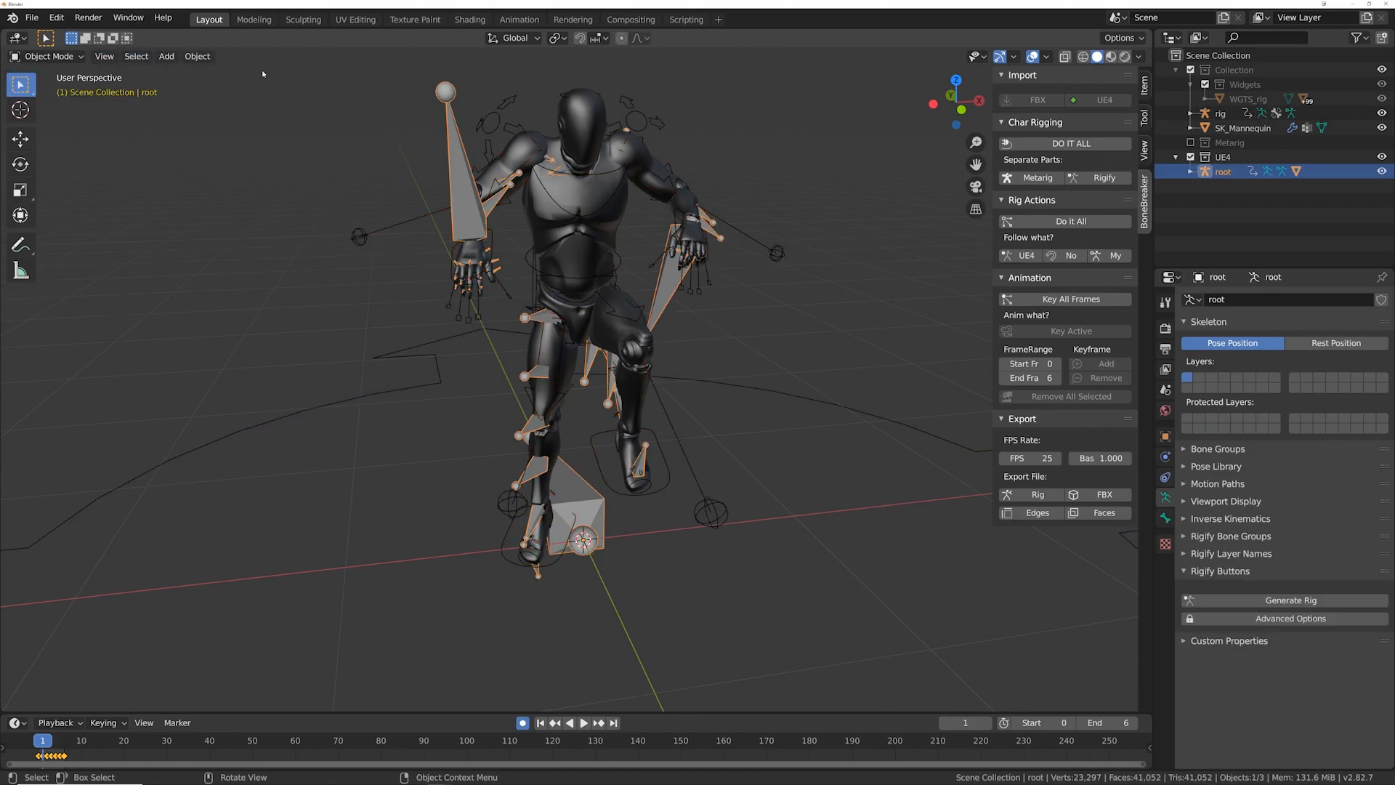
left_click(44, 57)
left_click(44, 105)
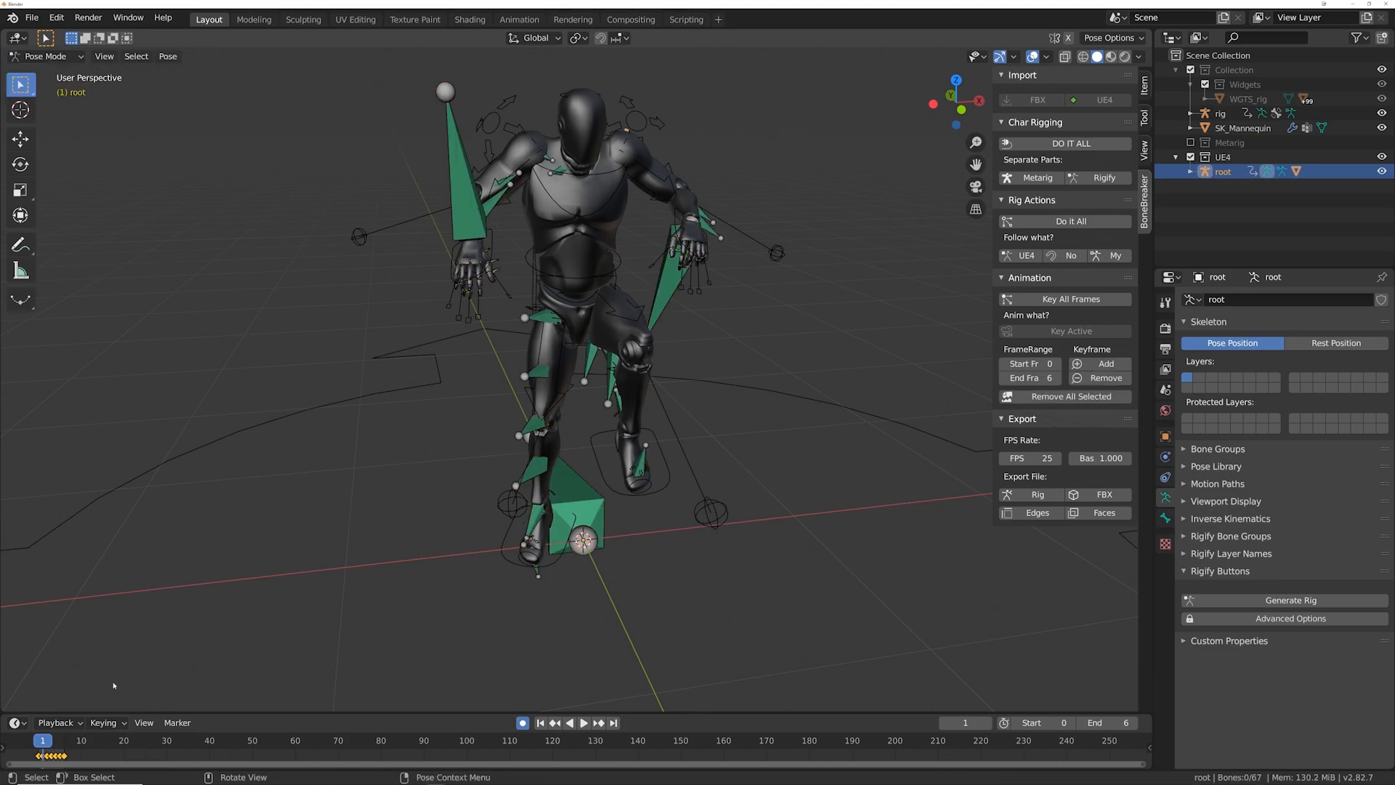
Step: Set the current frame to 0 and select all bones of the root armature
key("Home")
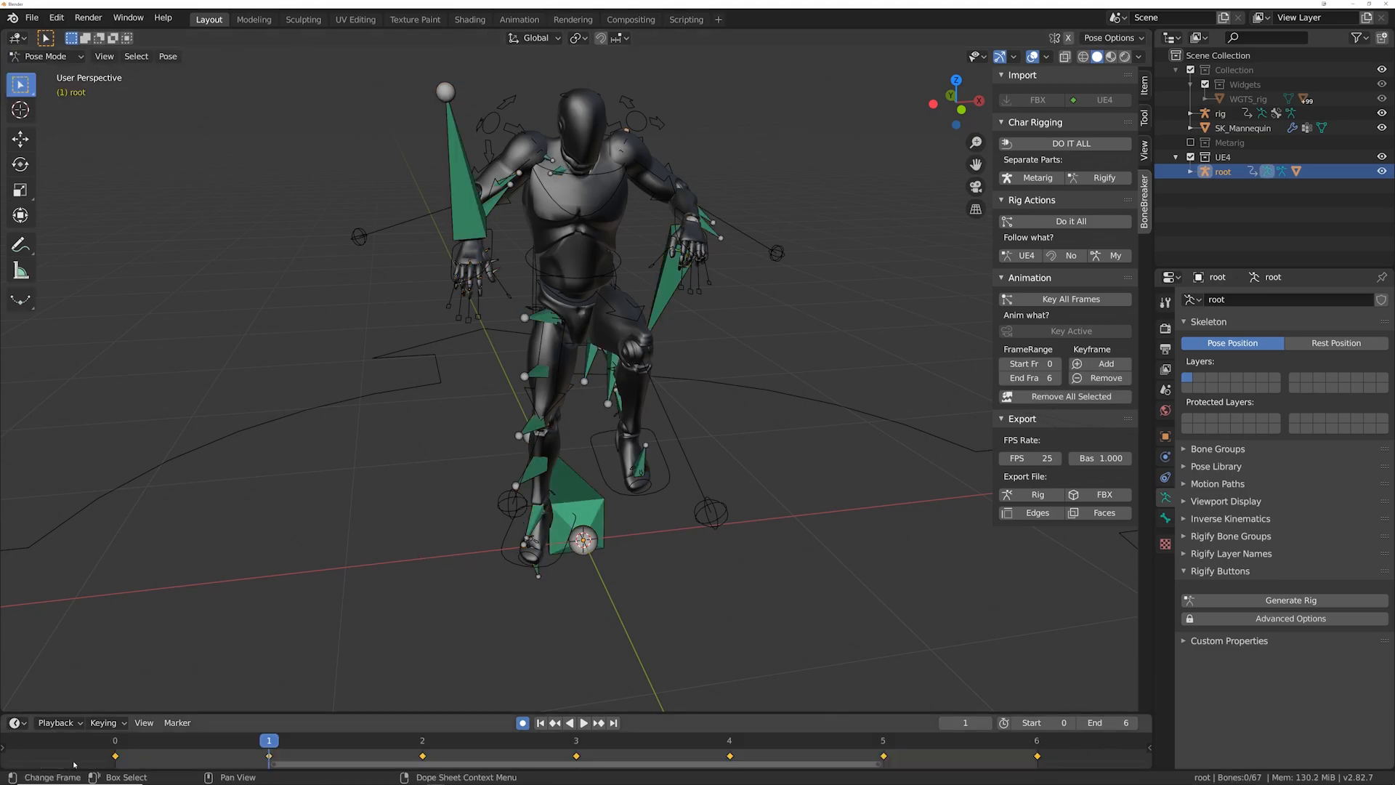
left_click_drag(268, 743, 131, 737)
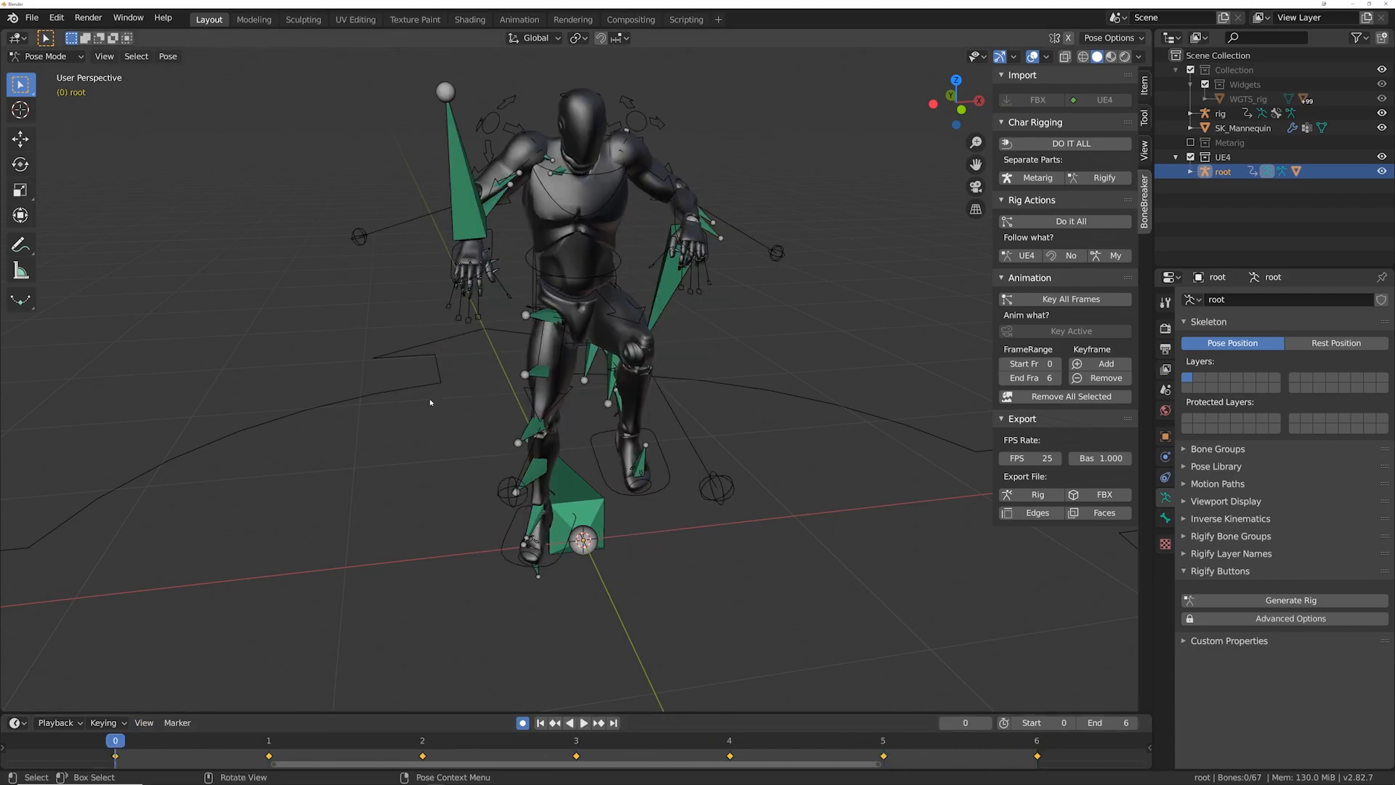
left_click(454, 169)
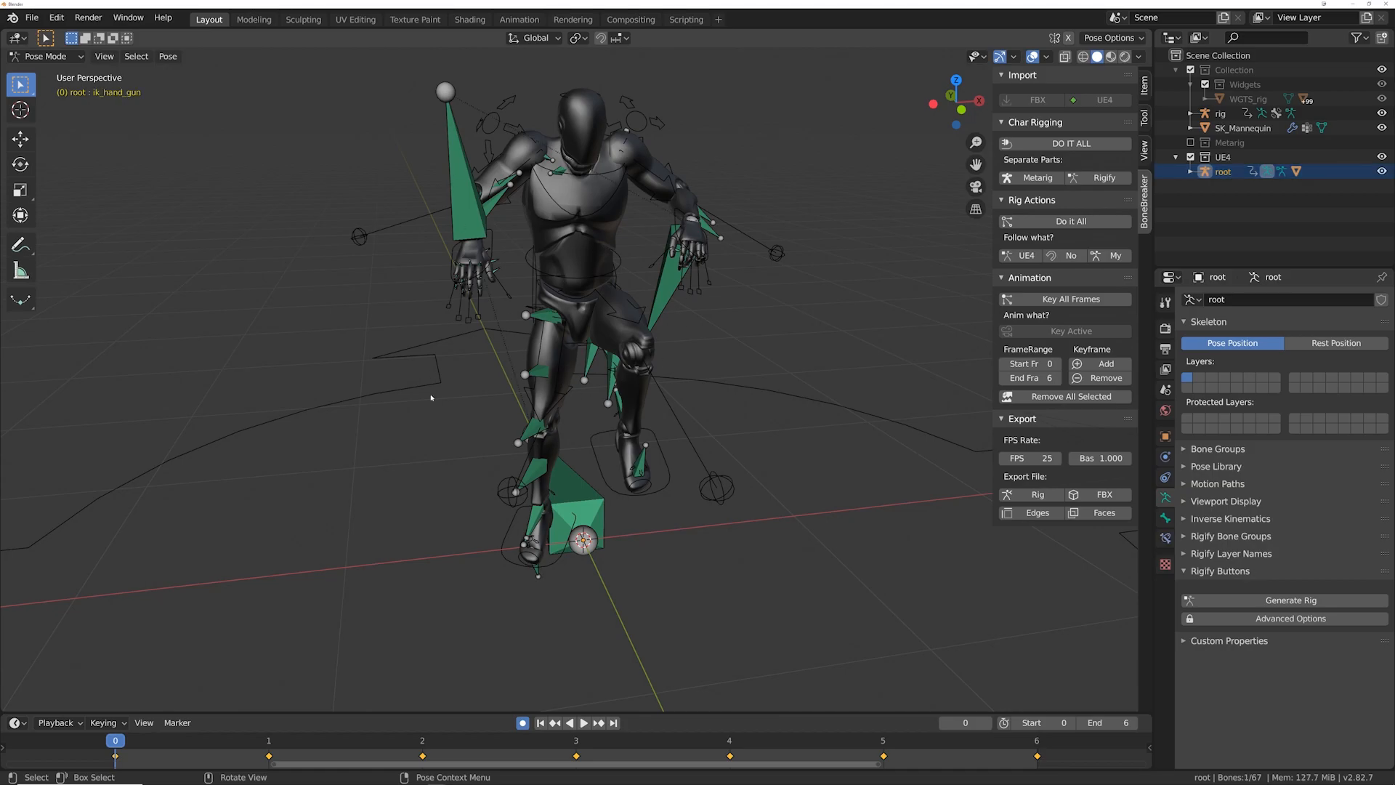
key("a")
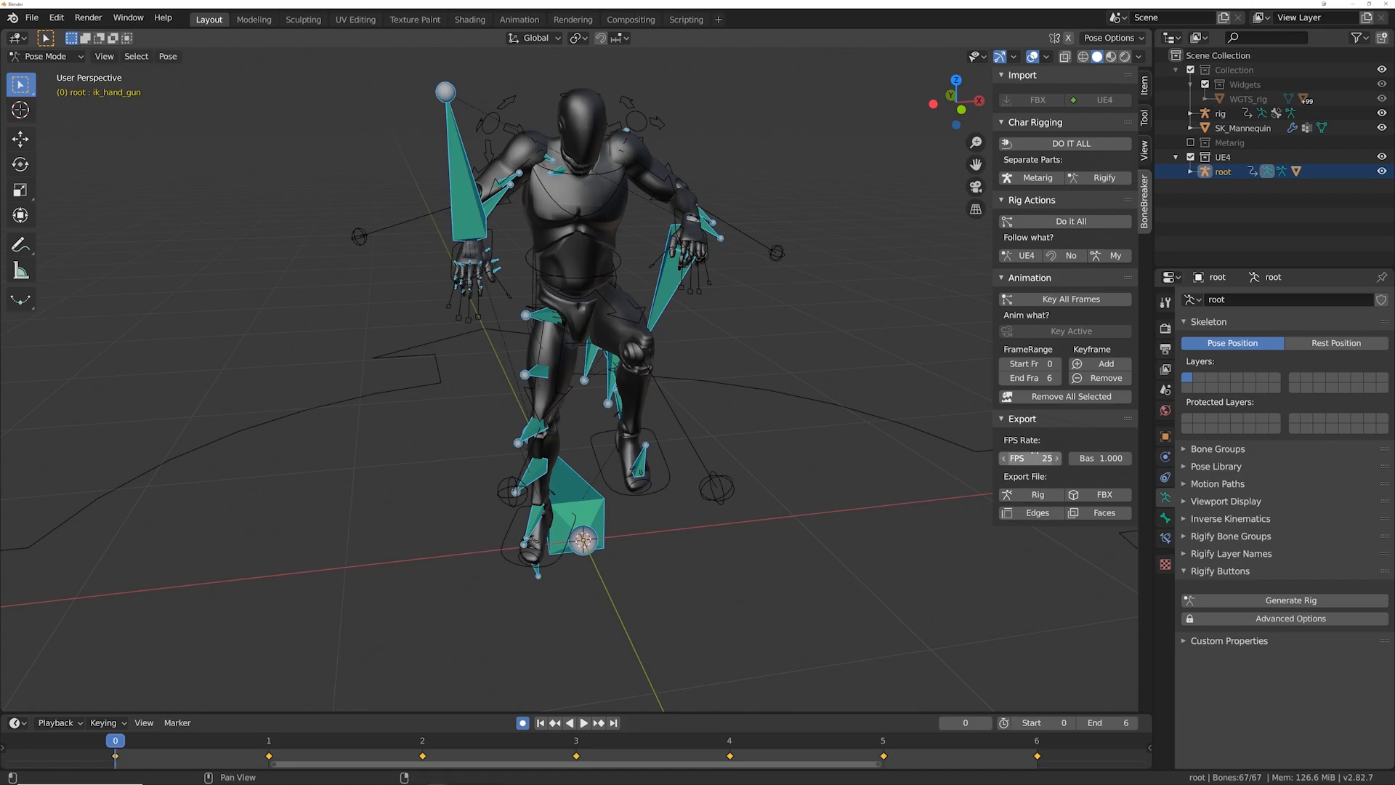
Step: Export the rig as an FBX file named test2.fbx to the Desktop
left_click(1040, 494)
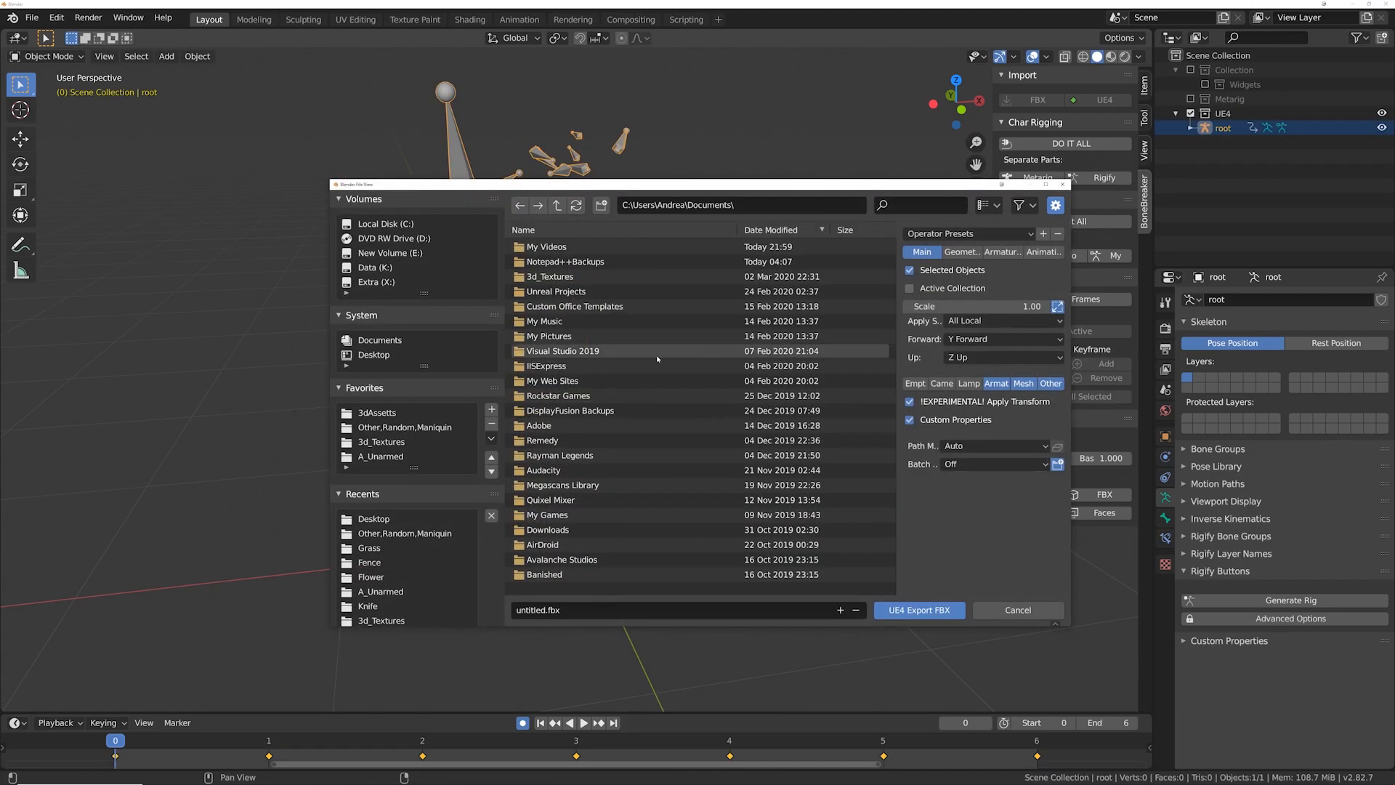
left_click(374, 355)
left_click(536, 609)
left_click(545, 610)
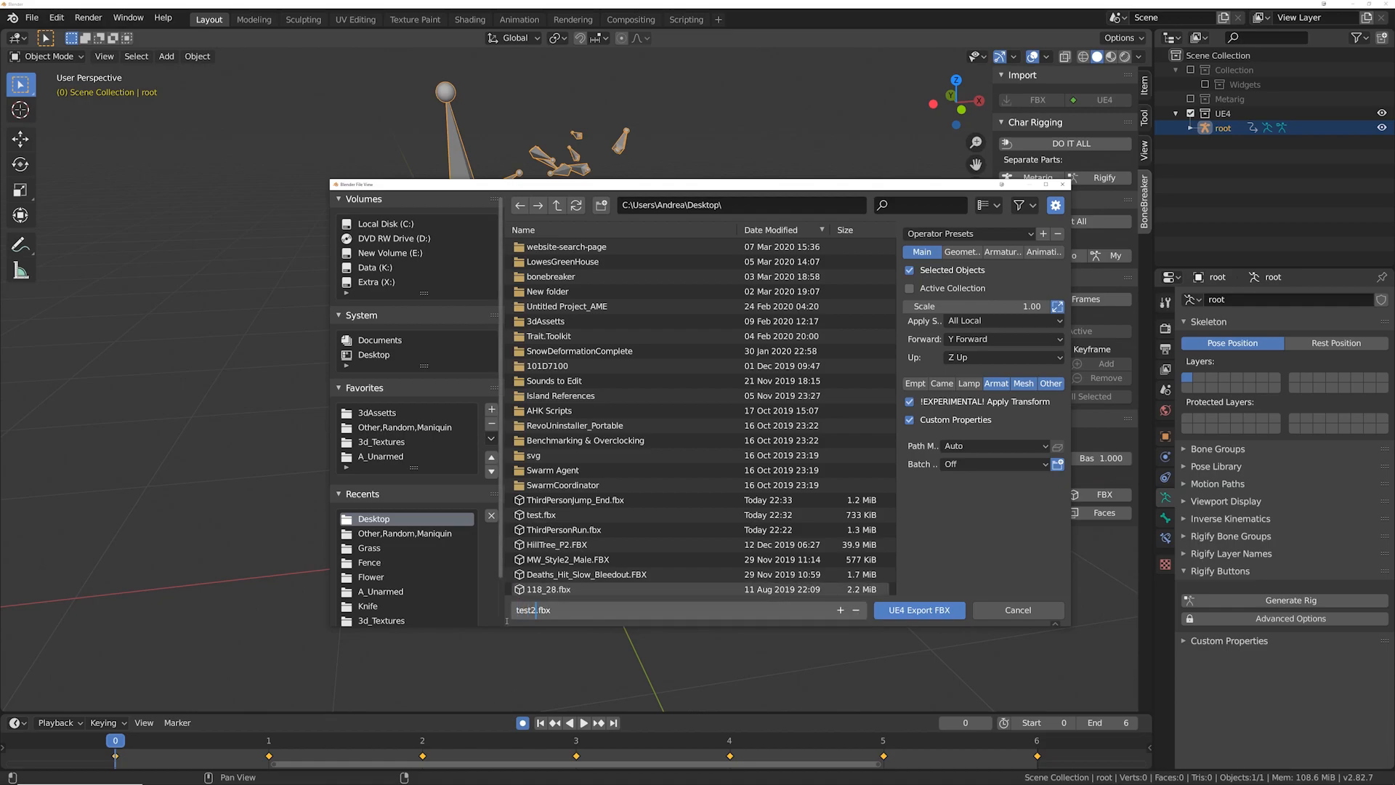
type("test2")
left_click(919, 609)
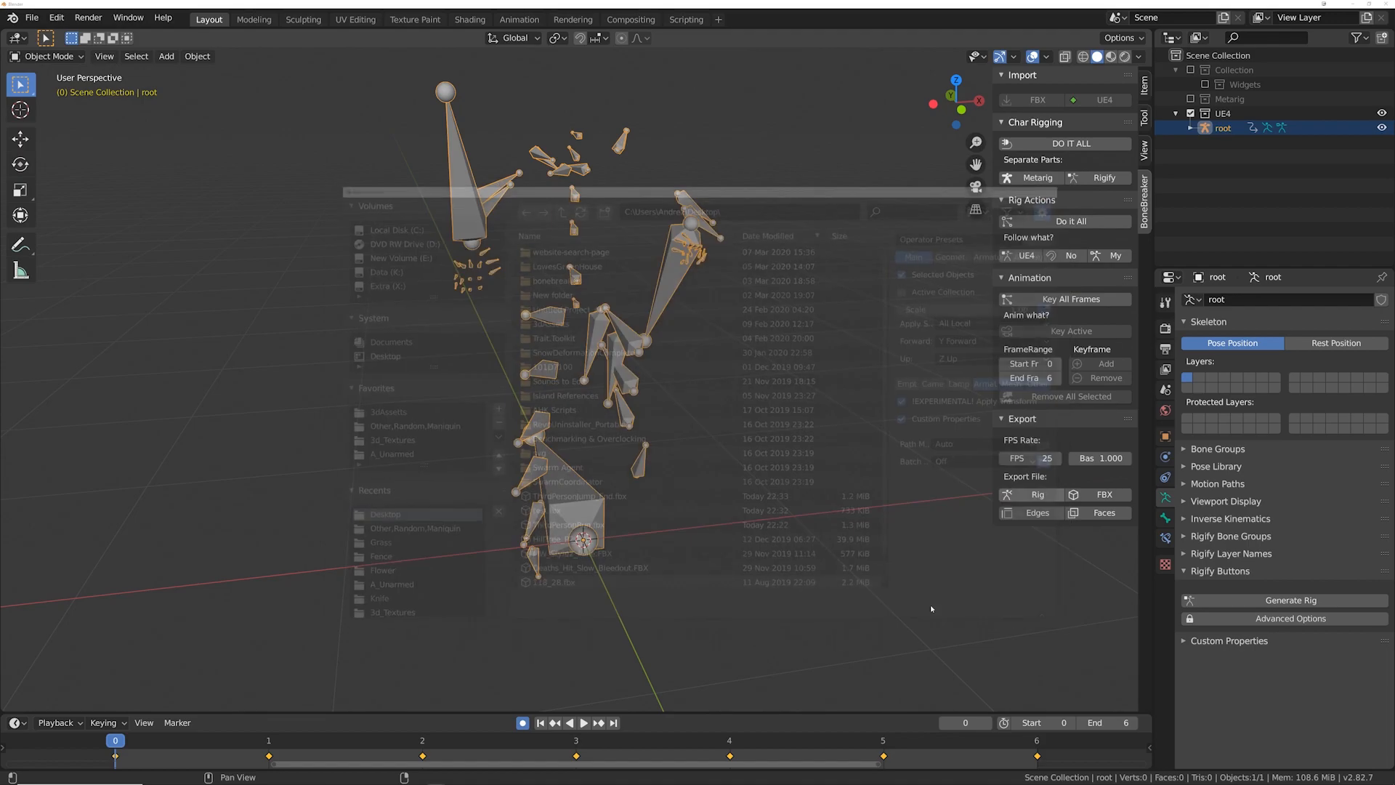
Step: Switch to the main Unreal Editor window and show the Mannequin Animations folder in the content browser
key("super")
left_click(473, 777)
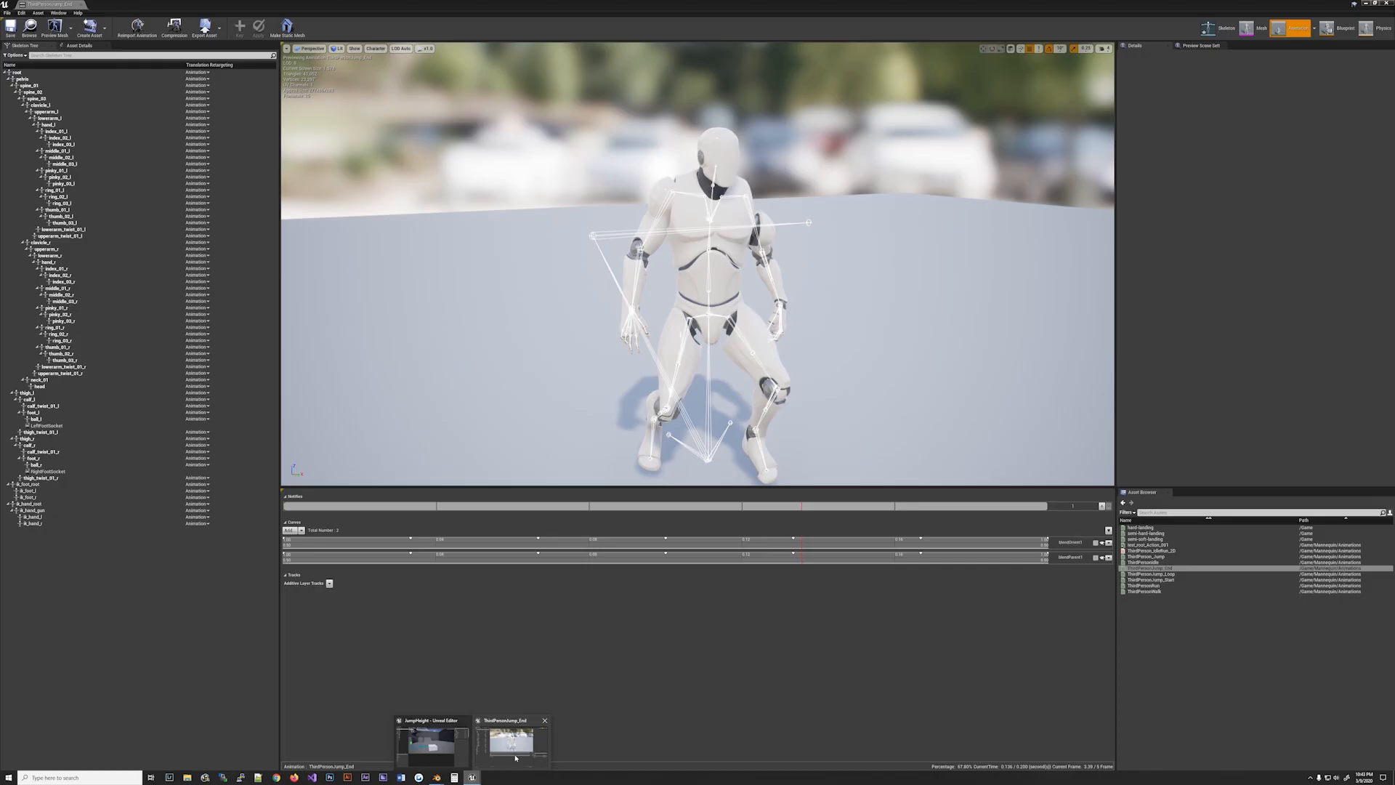
left_click(515, 758)
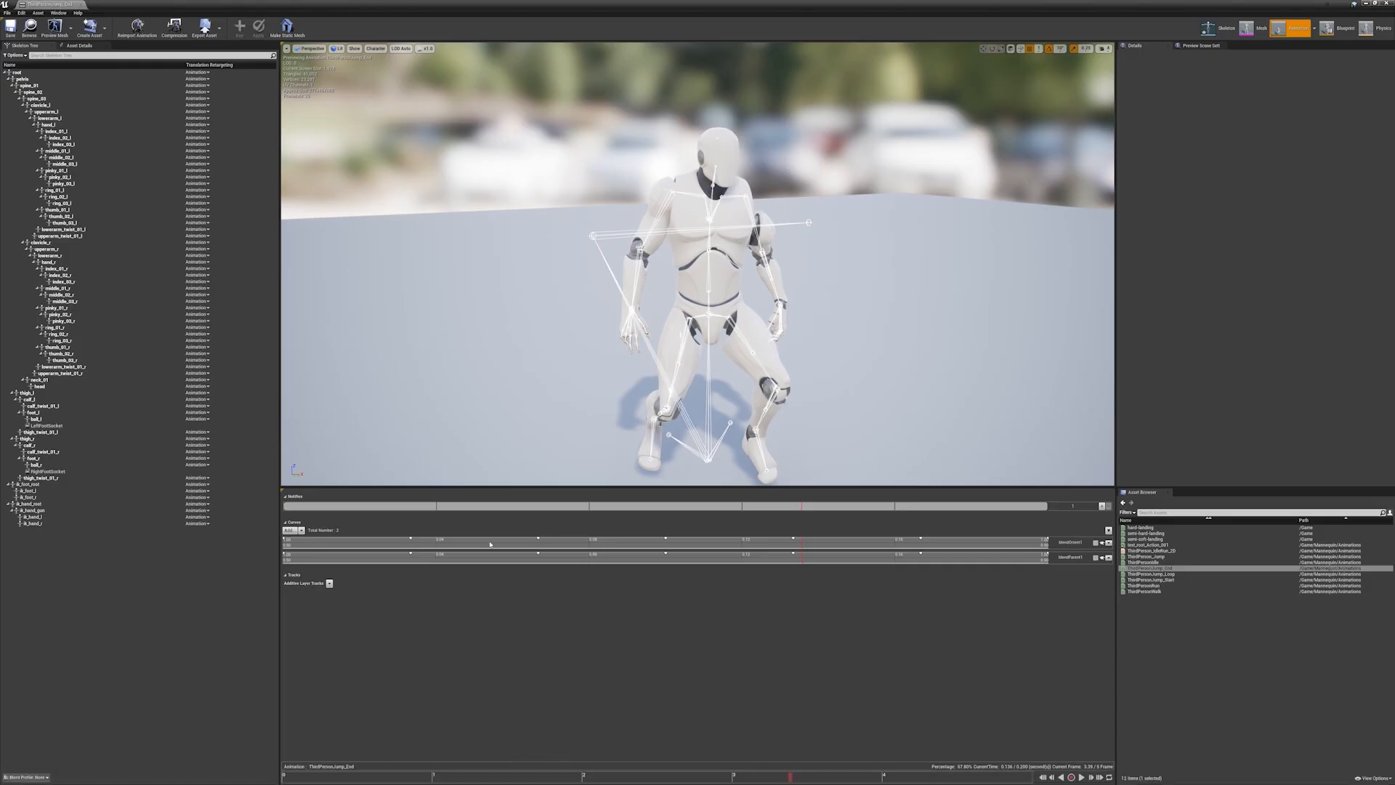
left_click(1380, 3)
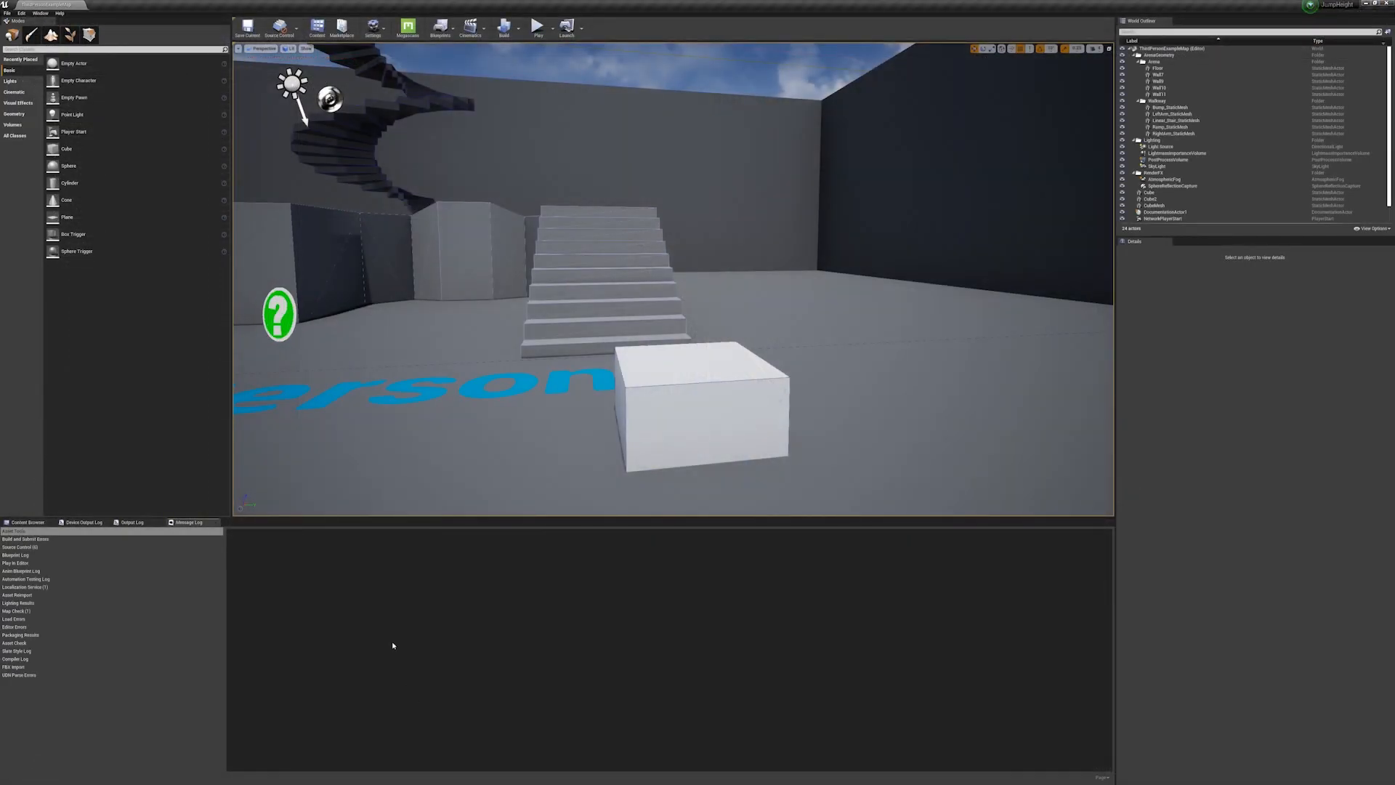
left_click(25, 521)
left_click(388, 682)
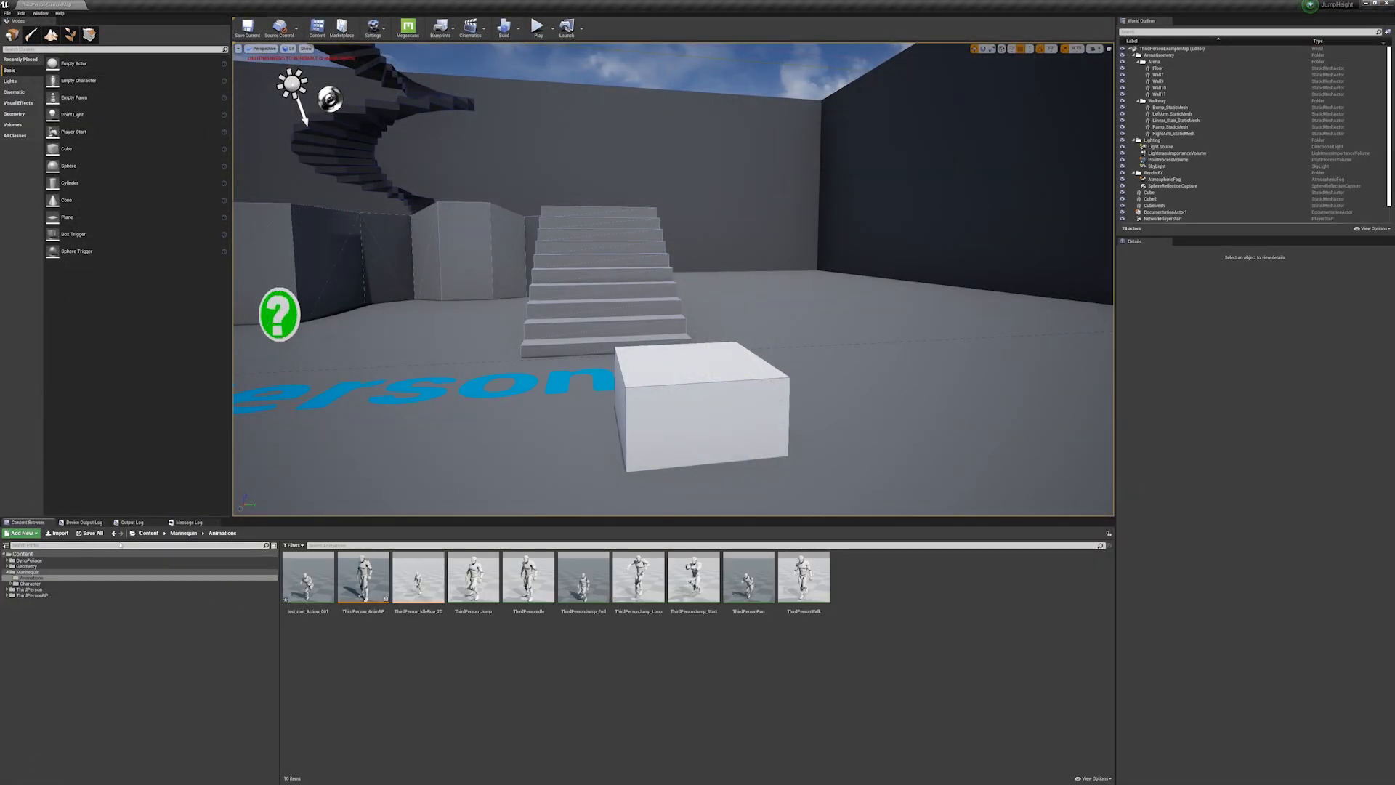
Step: Import test2.fbx from the Desktop into the Animations folder, using UE4_Mannequin_Skeleton as its skeleton
left_click(60, 533)
type("test")
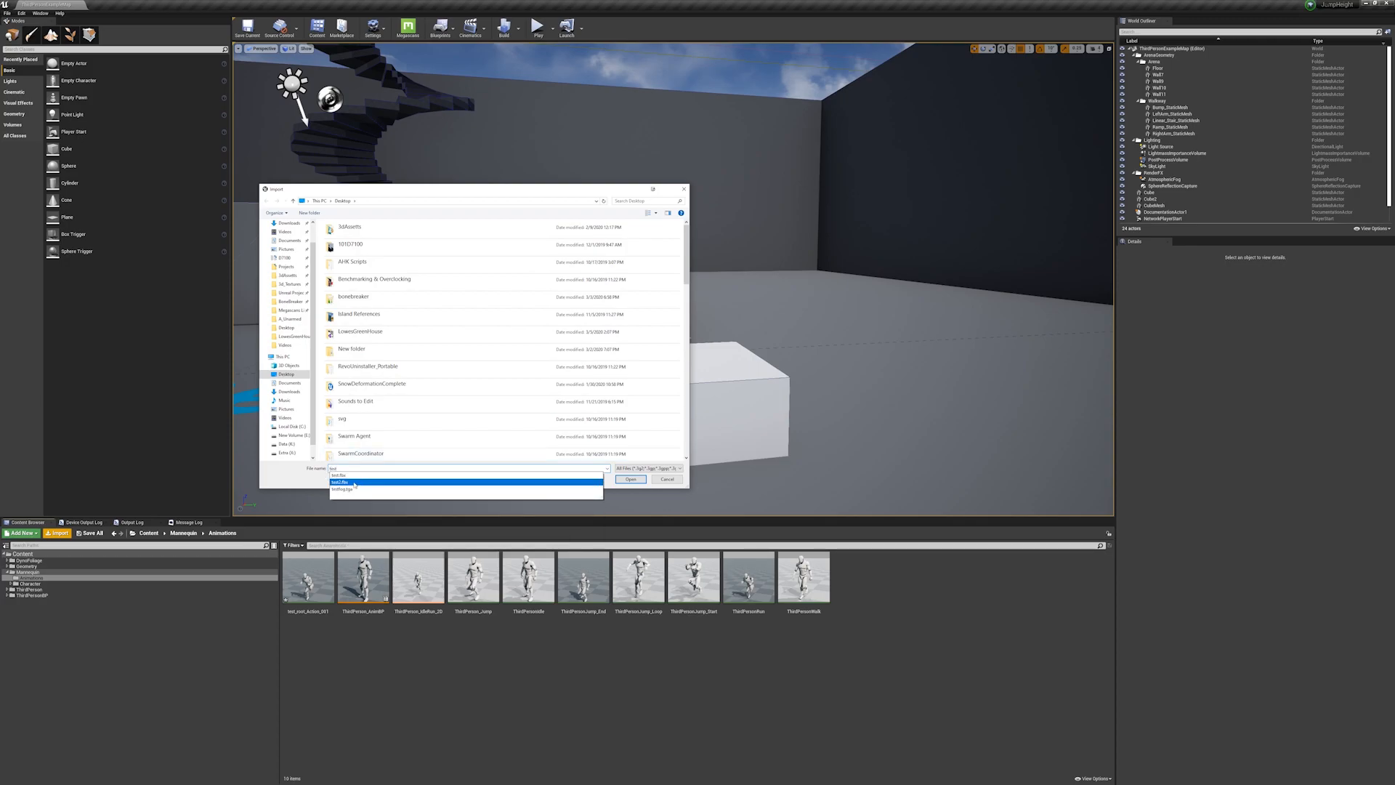
left_click(676, 480)
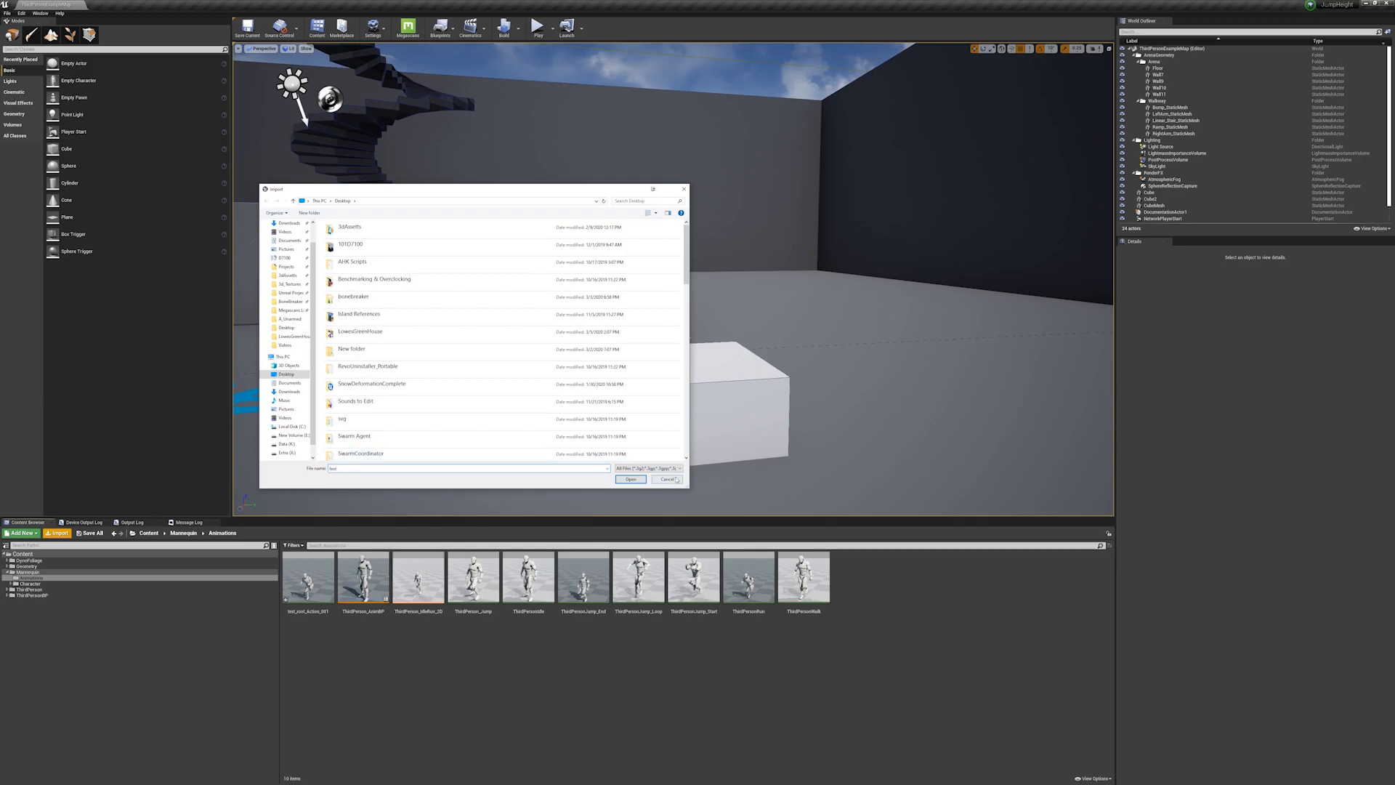
left_click(634, 481)
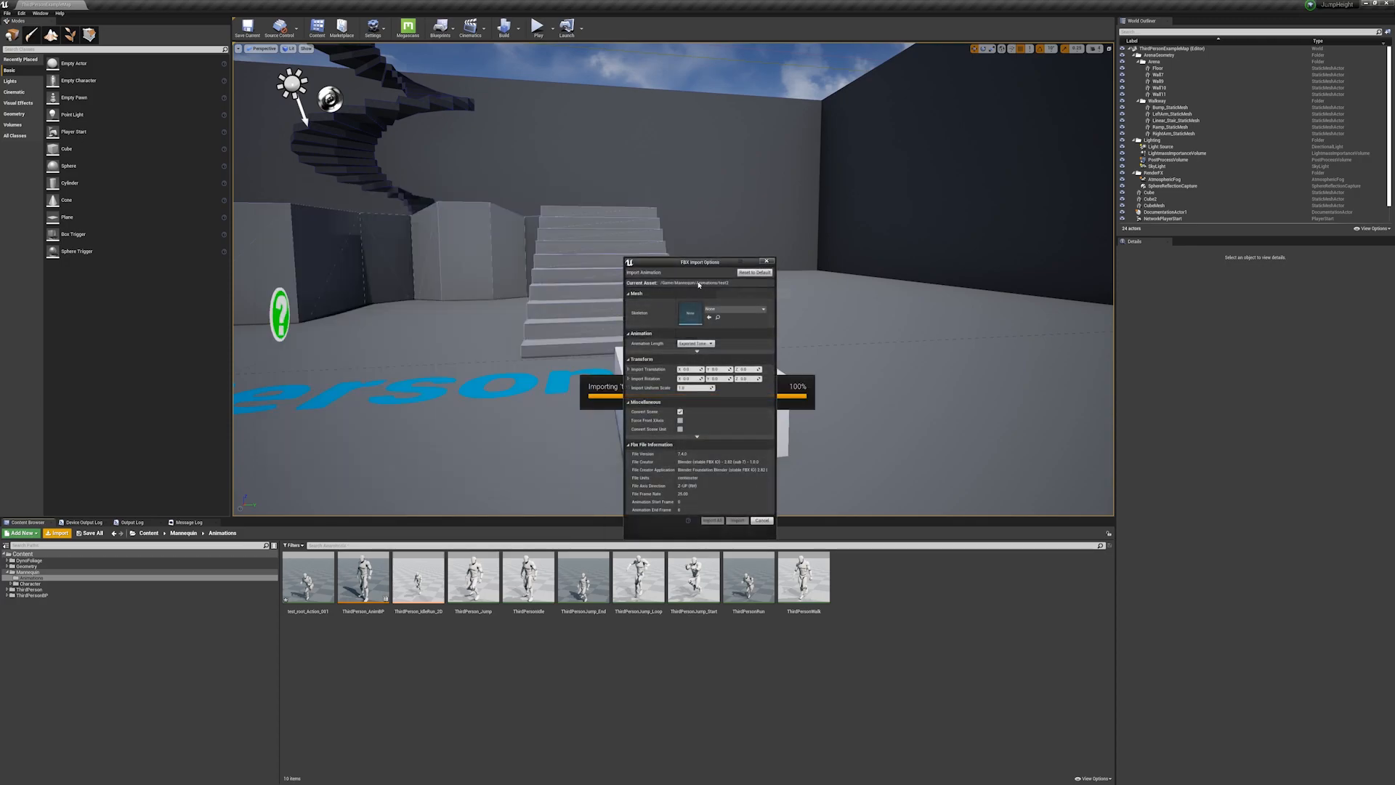
left_click(721, 309)
left_click(756, 365)
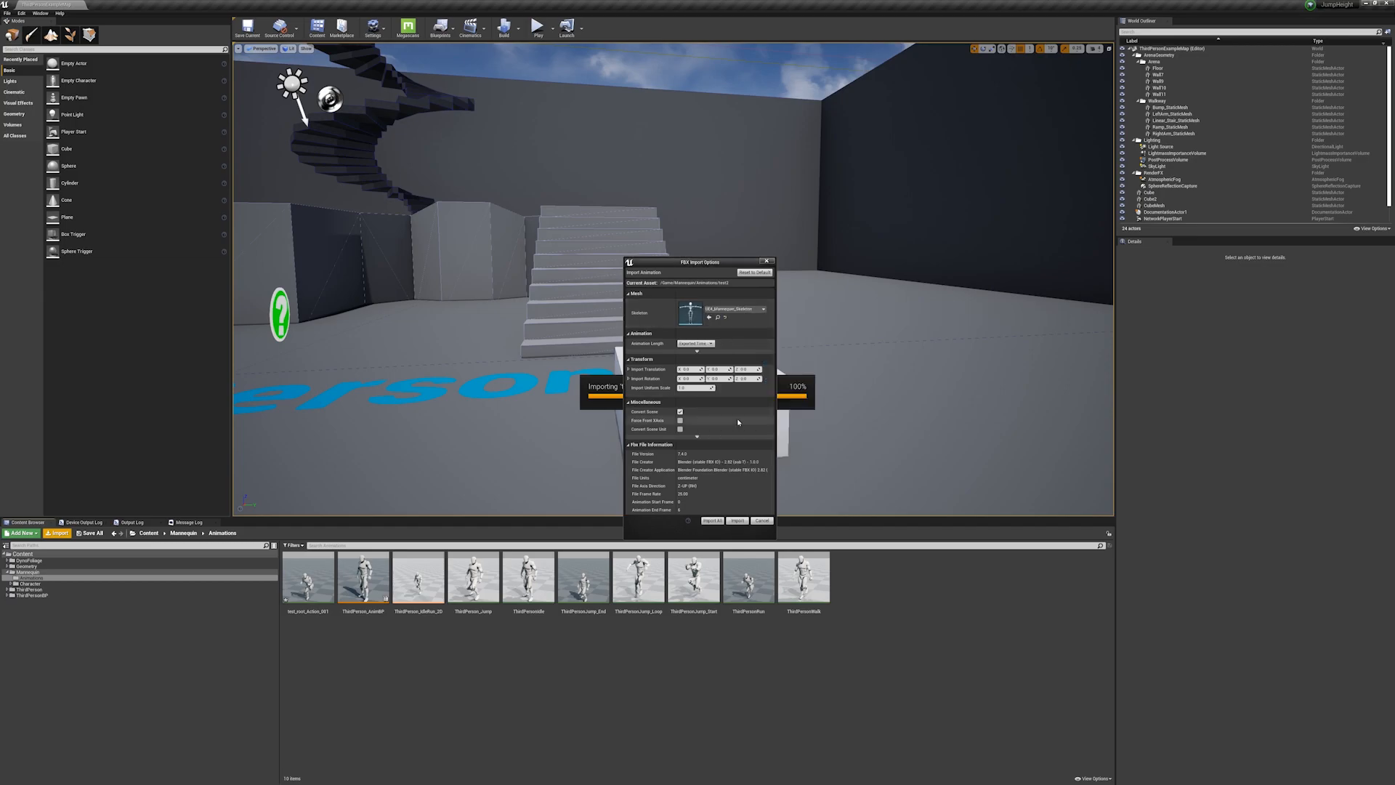
left_click(738, 522)
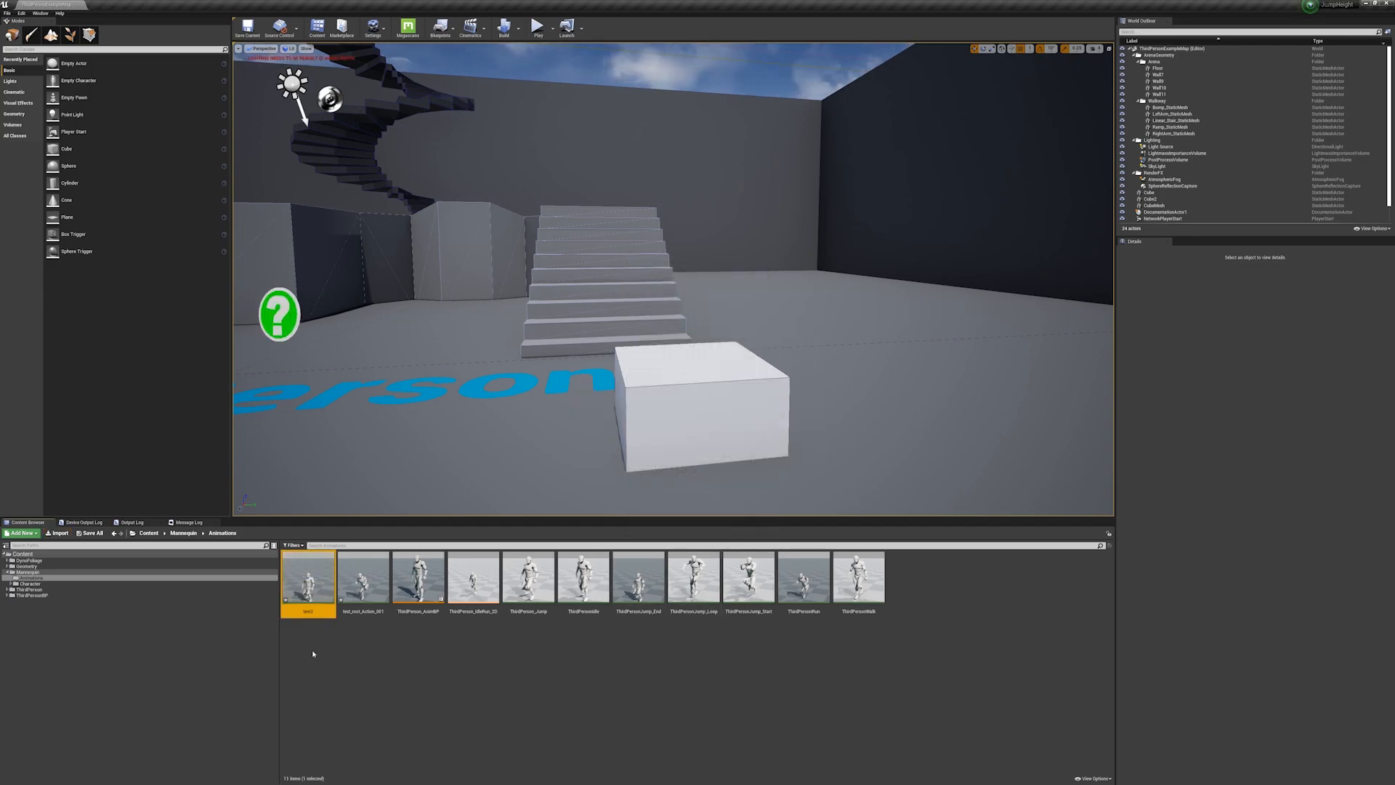
Step: Open the imported test2 animation, pause its playback and scrub back toward the first frame to examine the motion
left_click(188, 522)
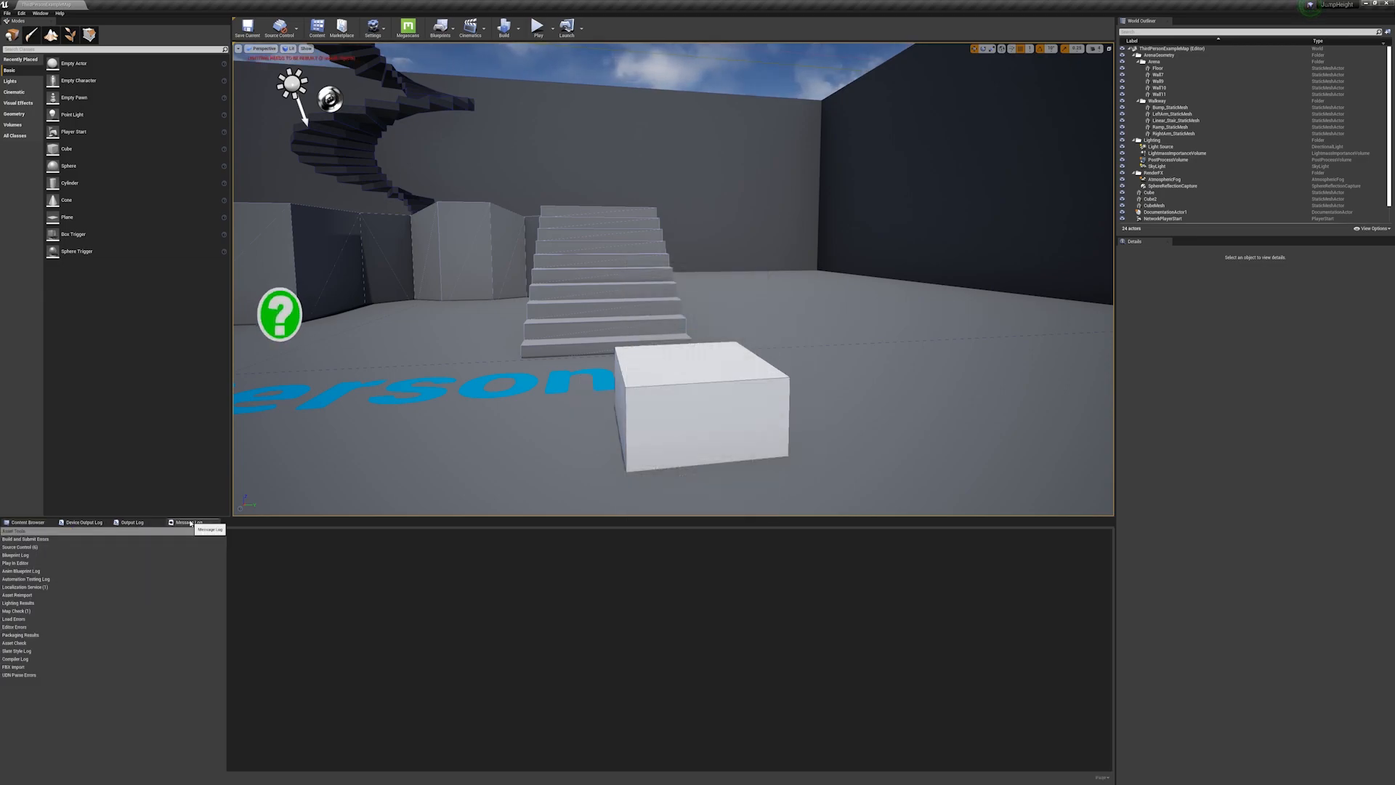
left_click(42, 523)
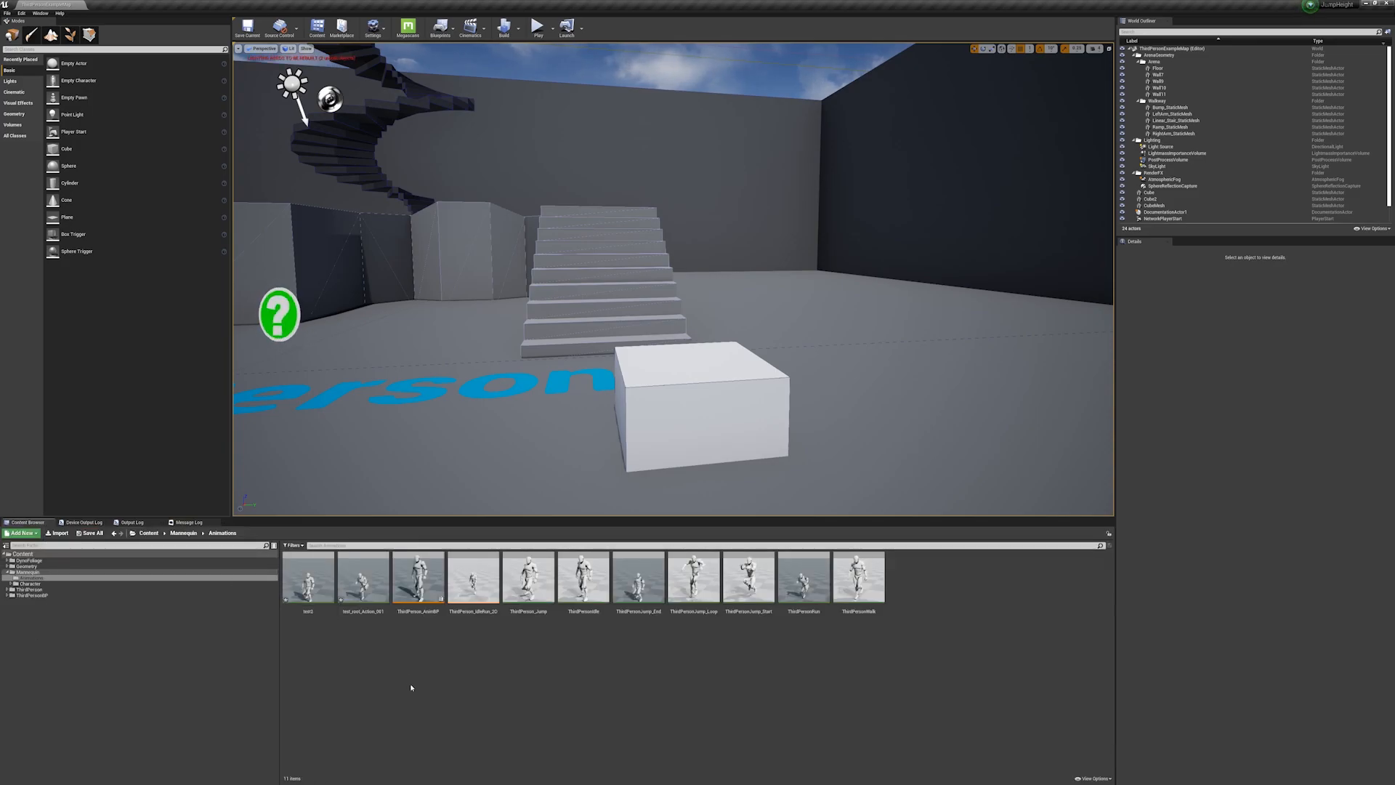
double_click(308, 578)
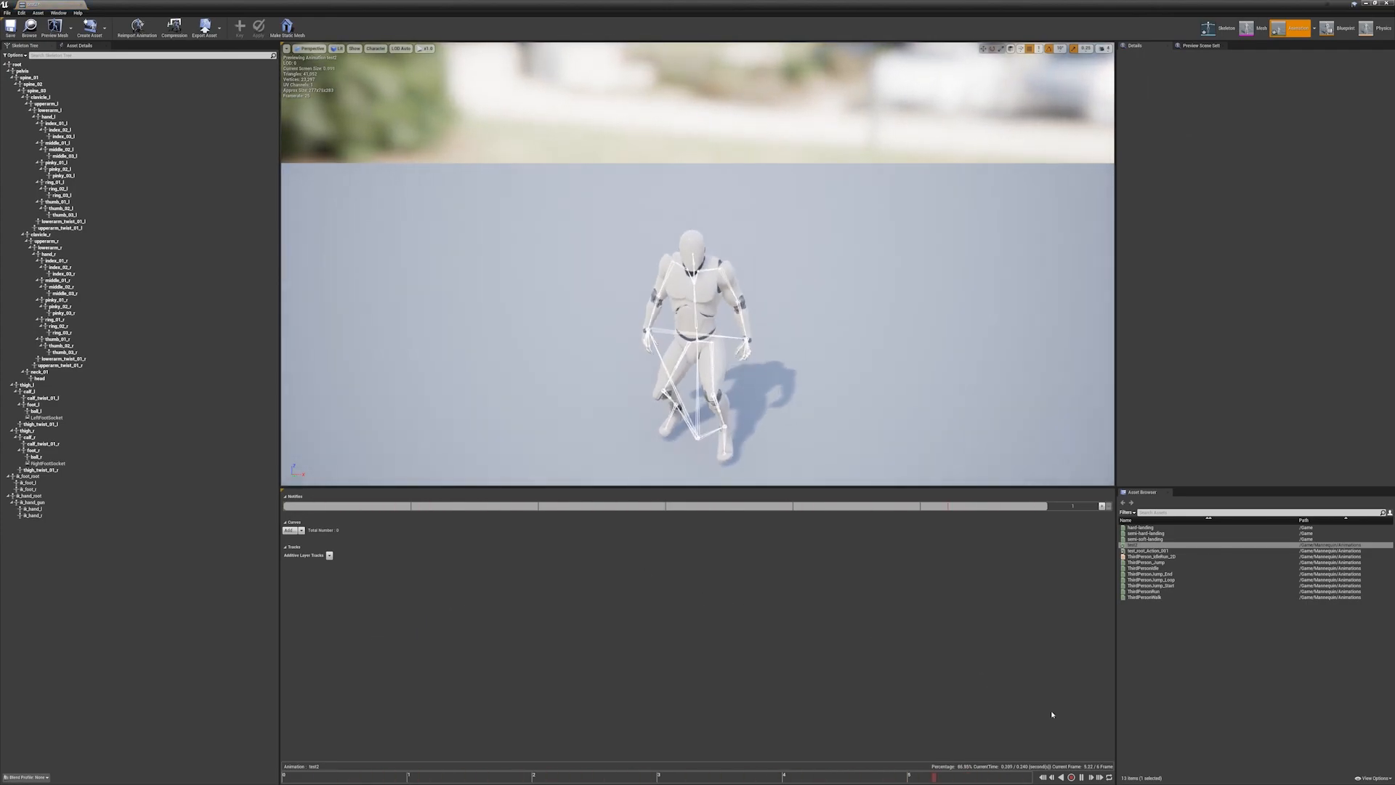
left_click(1082, 777)
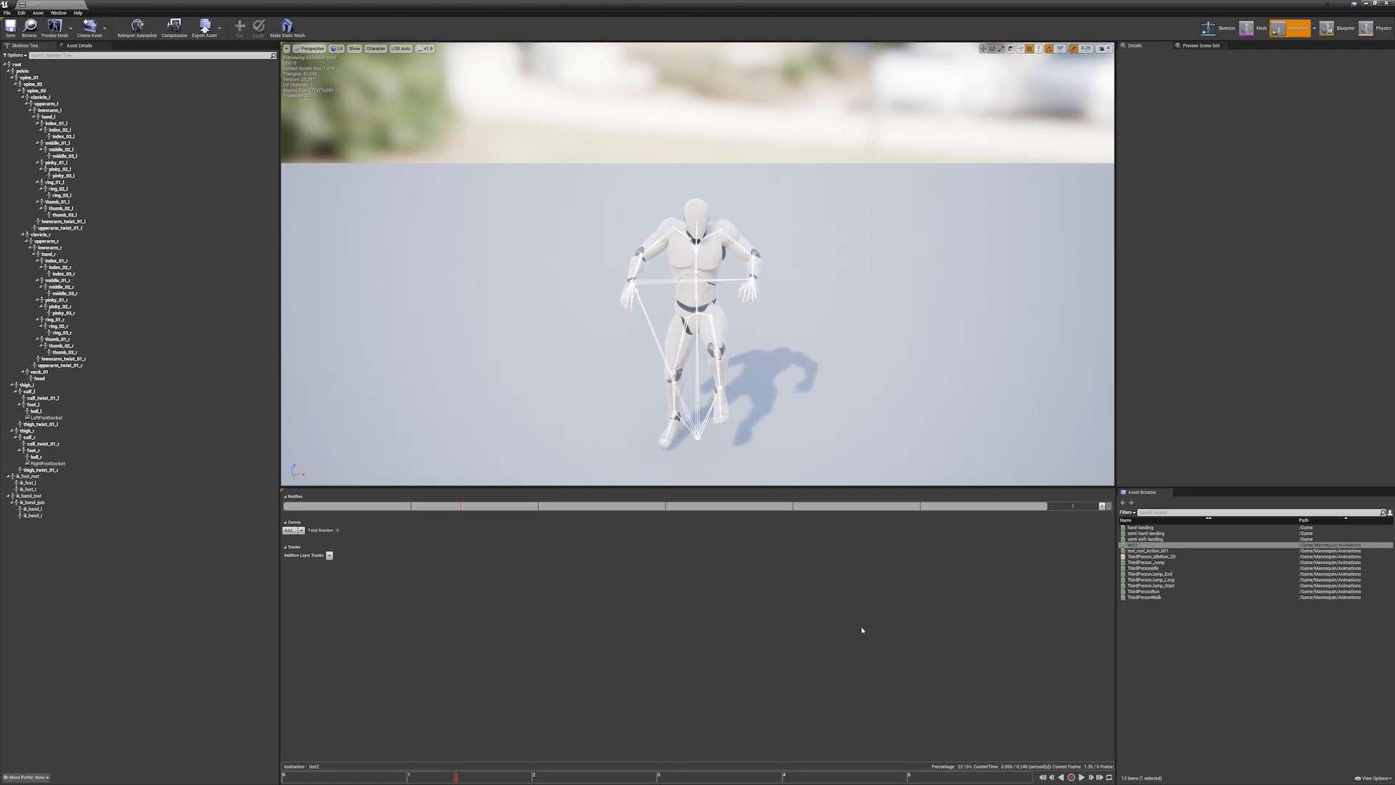
left_click_drag(467, 779, 370, 781)
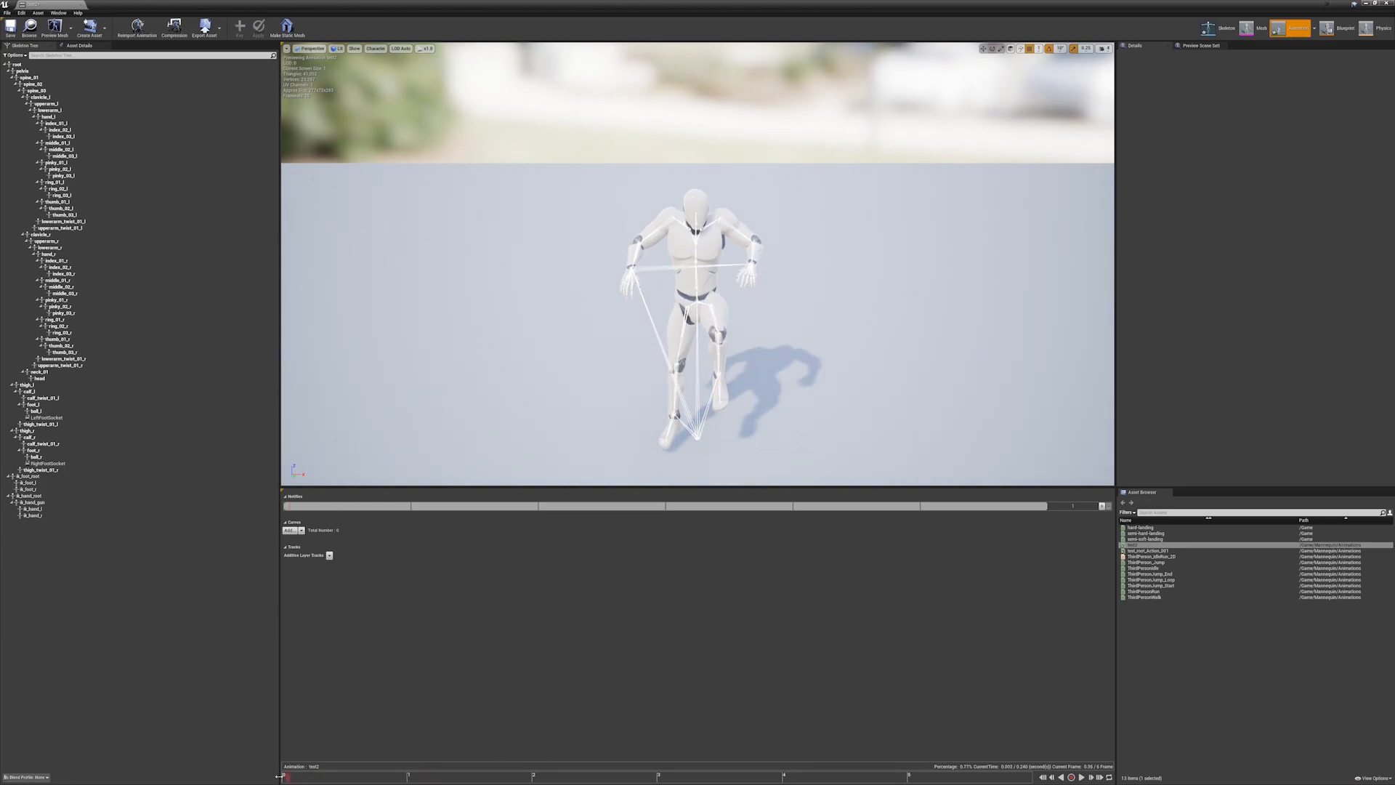
Step: Show the bones' retargeting options and recursively set translation retargeting to Skeleton from the root bone down
left_click_drag(375, 777, 341, 763)
left_click(15, 55)
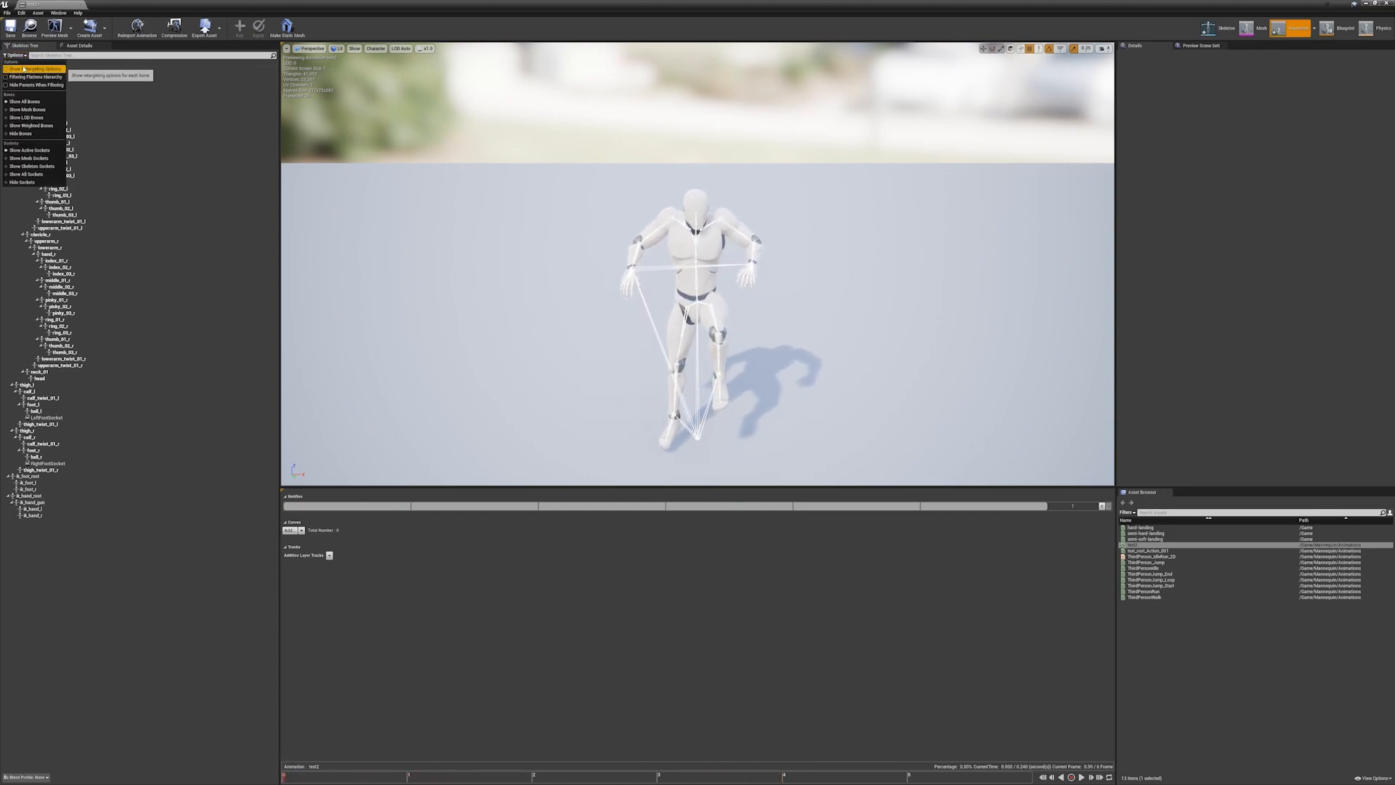
left_click(24, 69)
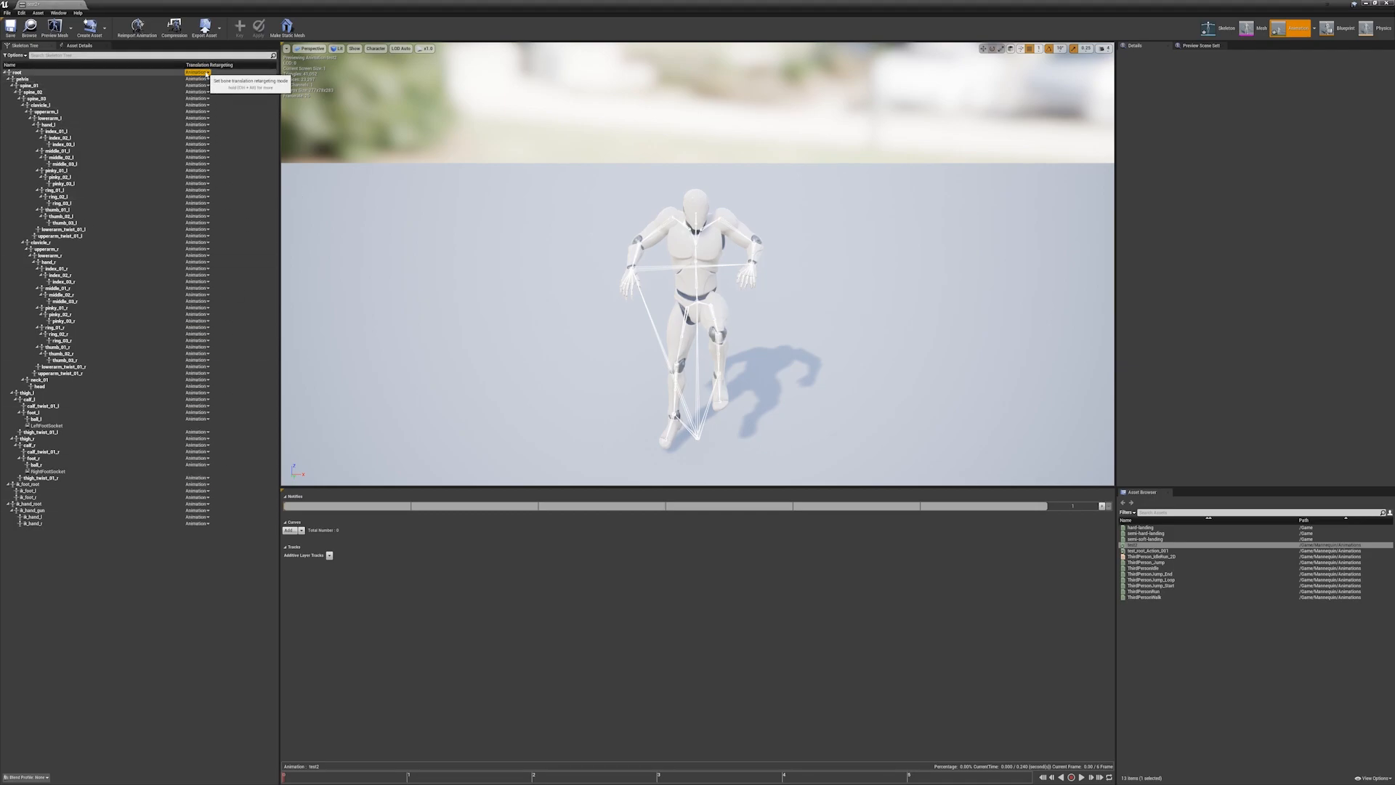
right_click(206, 72)
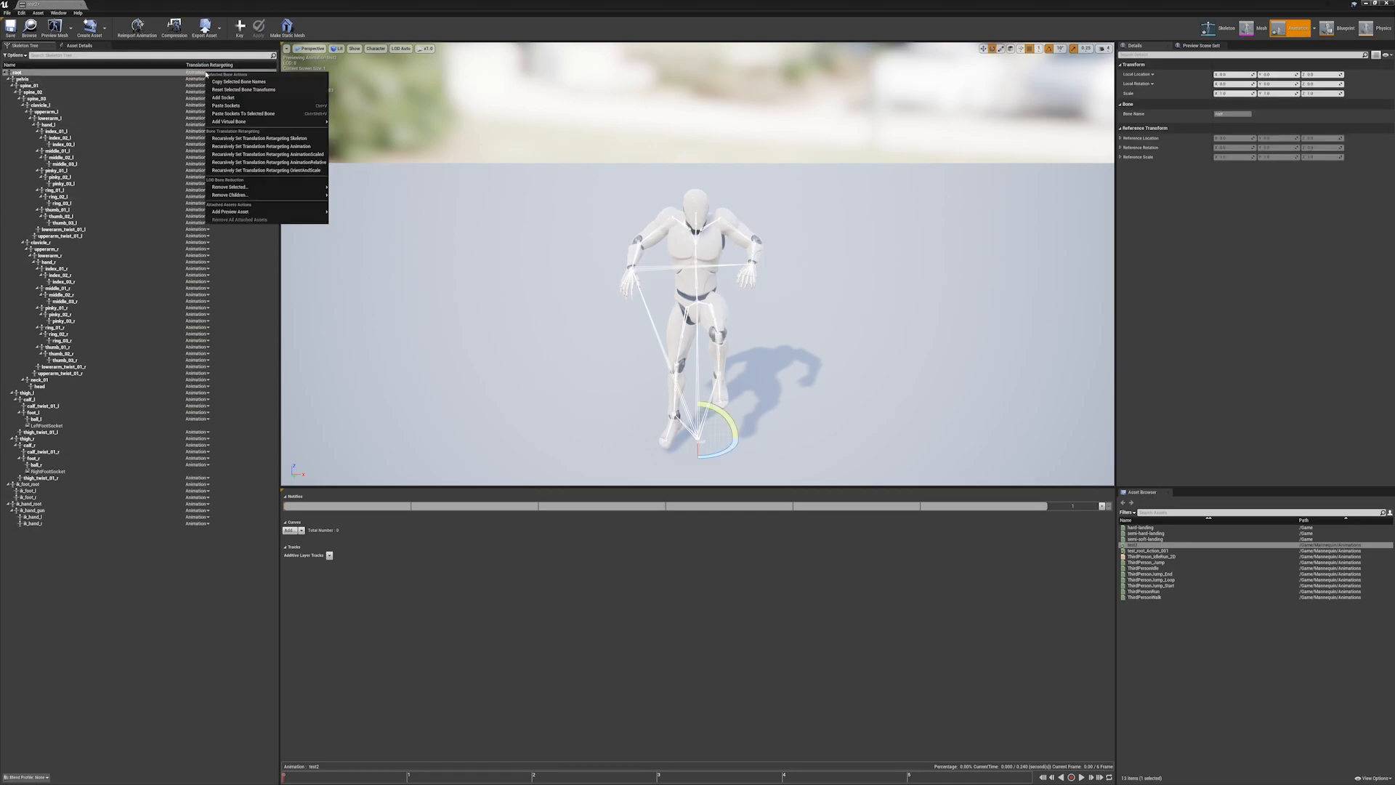
left_click(293, 139)
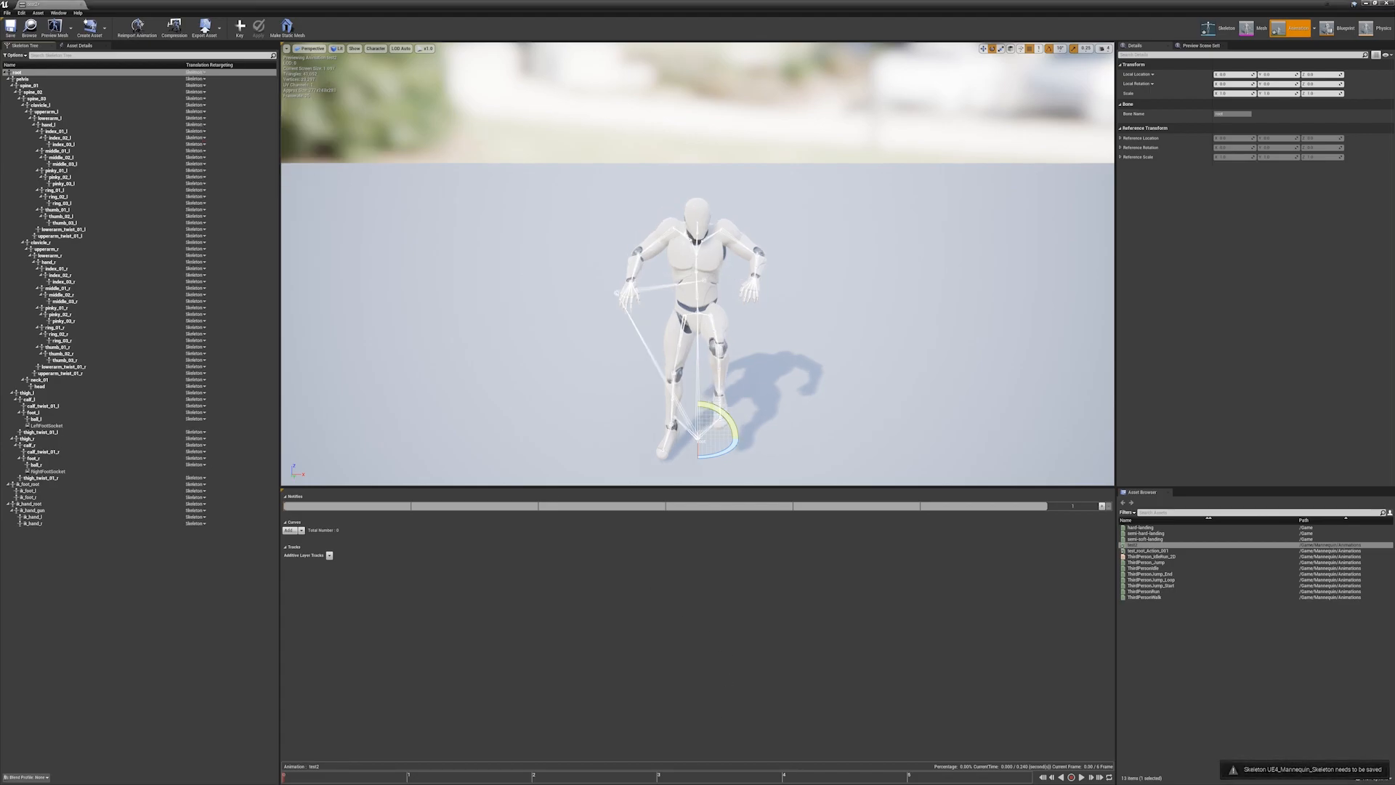
Step: Set translation retargeting of the root and pelvis bones to Animation and scrub through the test2 animation to check it
left_click(196, 73)
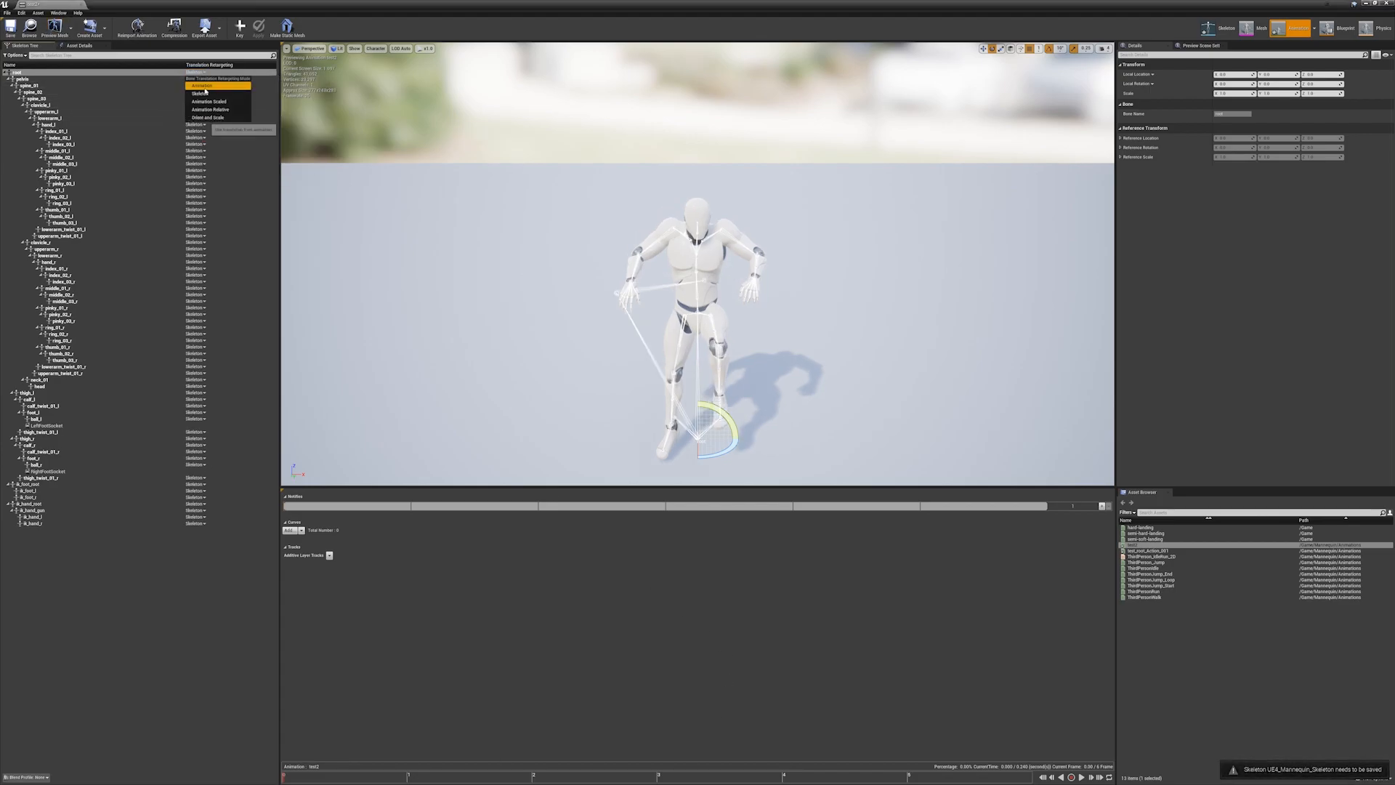
left_click(198, 80)
left_click(198, 79)
left_click(196, 85)
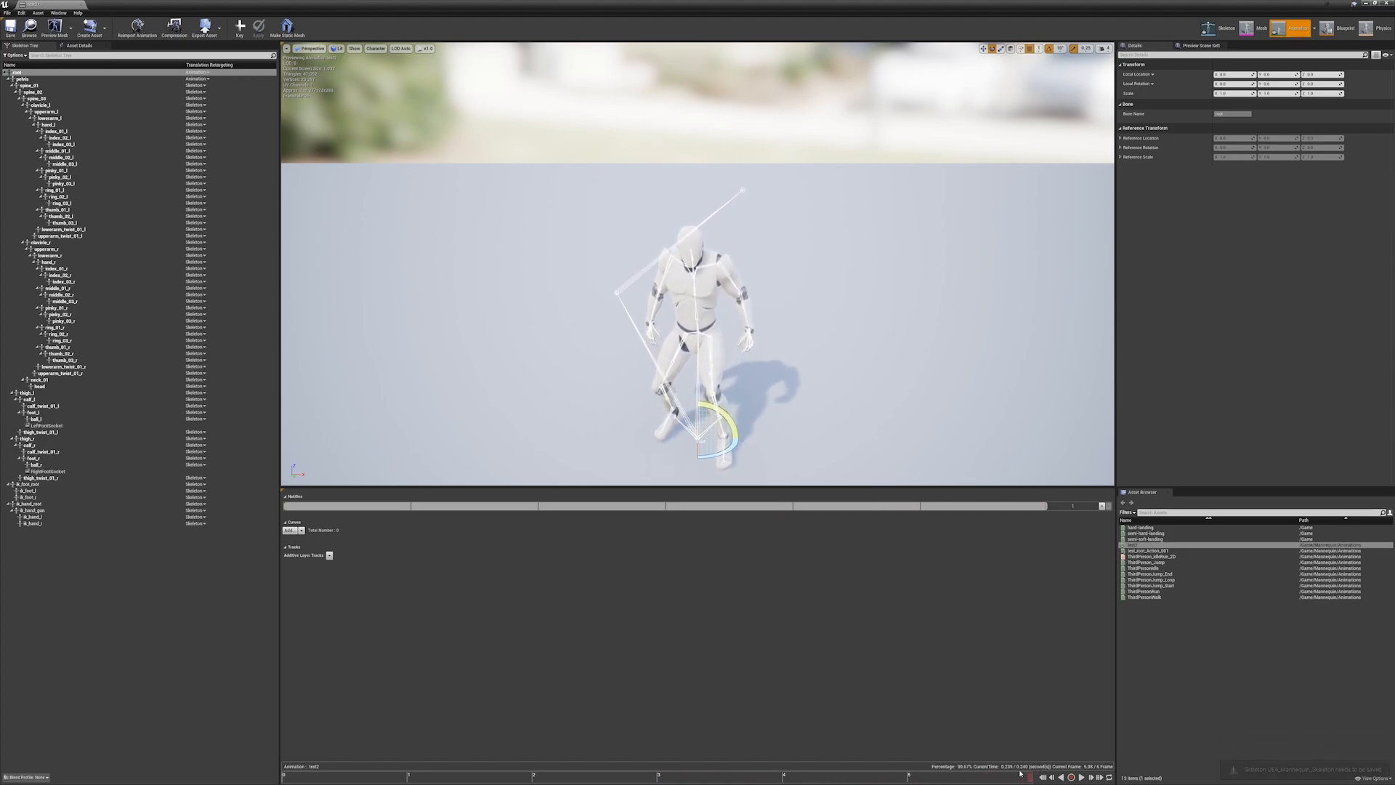
left_click_drag(1025, 773, 433, 776)
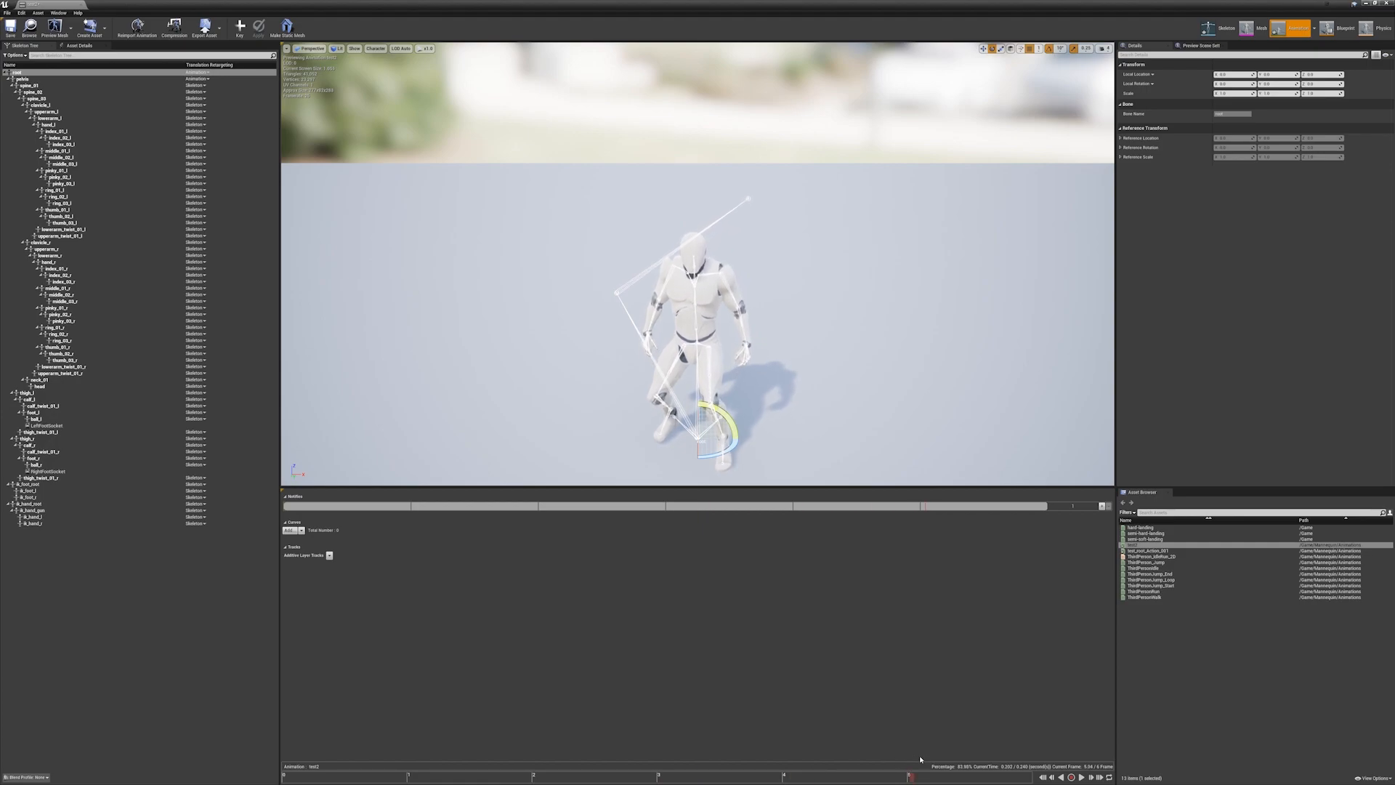
left_click_drag(1029, 776, 330, 768)
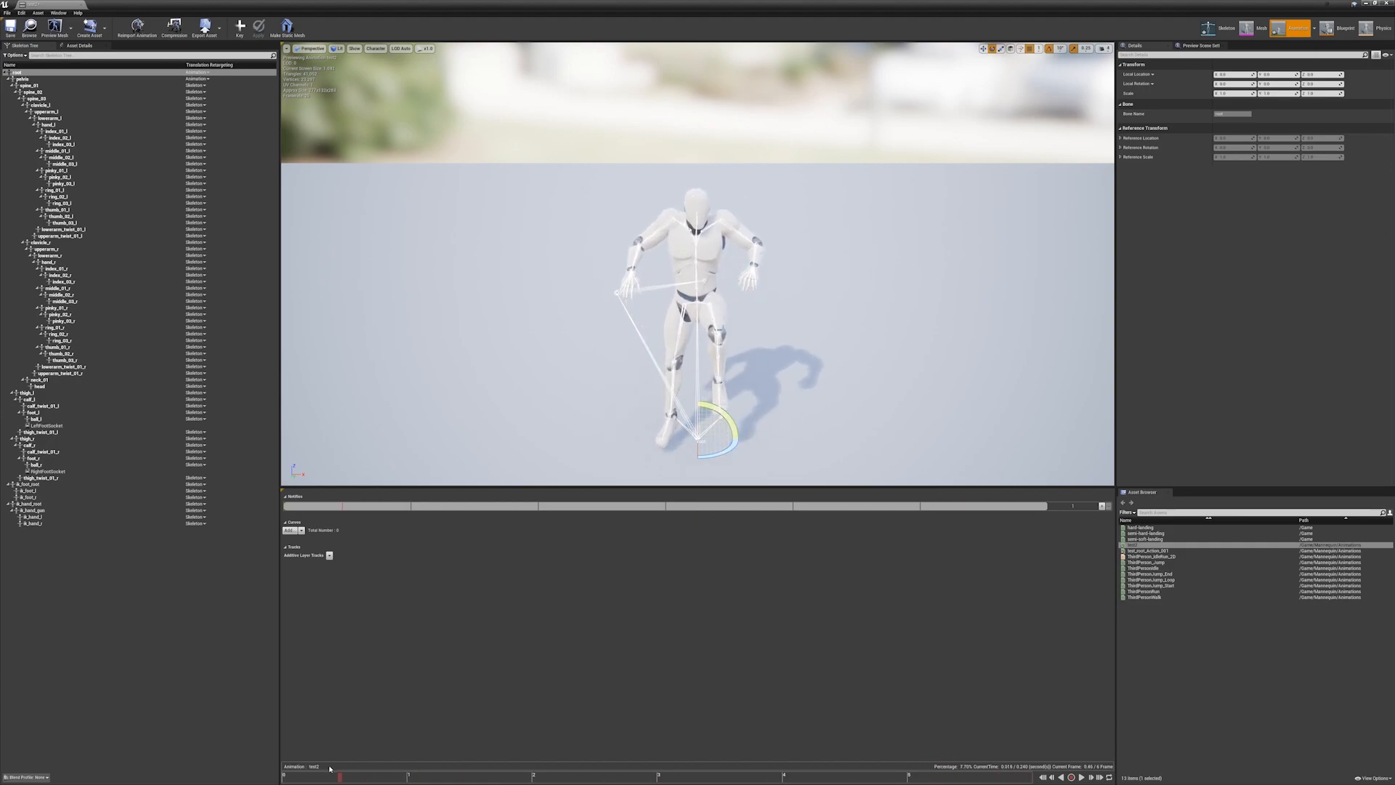
Step: Recursively set translation retargeting to Animation for the ik_foot_root and ik_hand_root bone chains
left_click(71, 485)
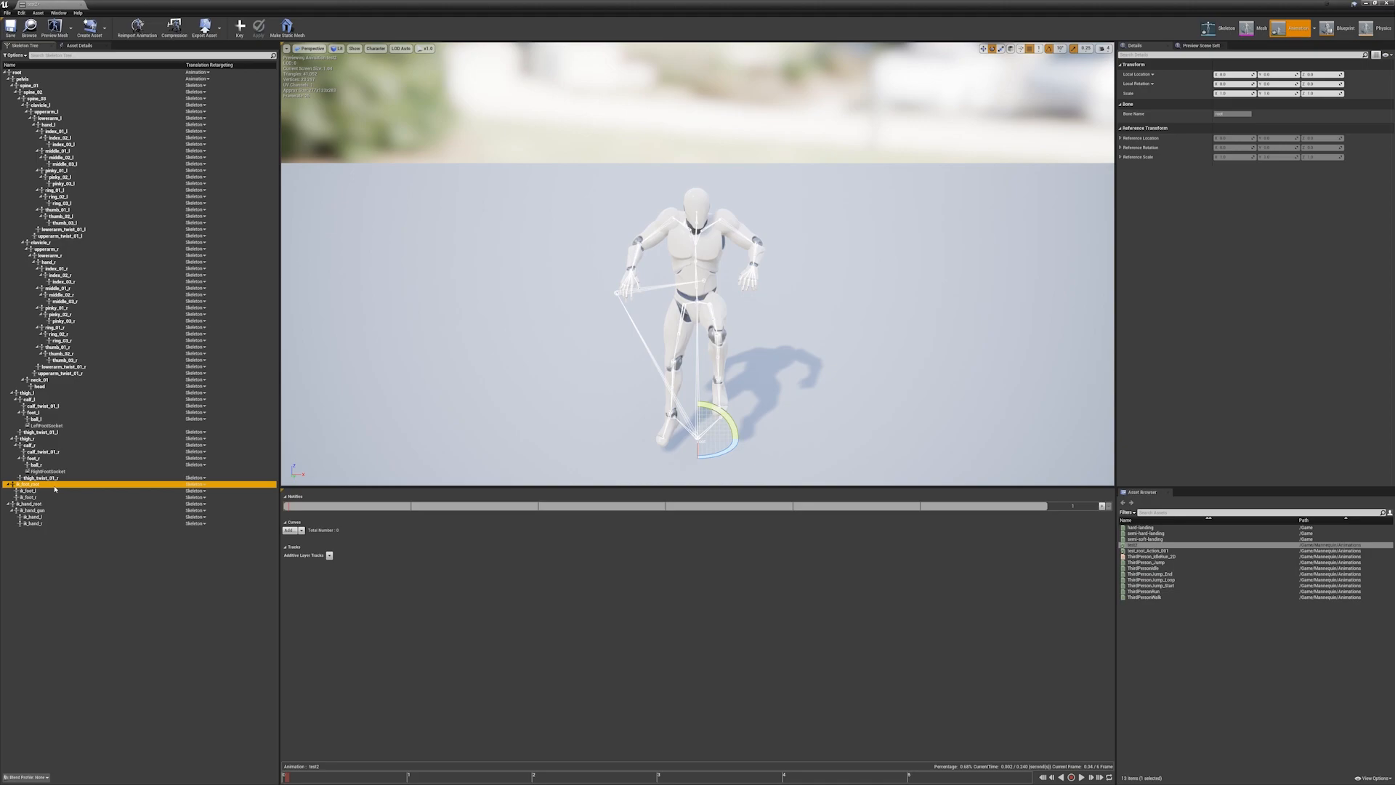
right_click(194, 487)
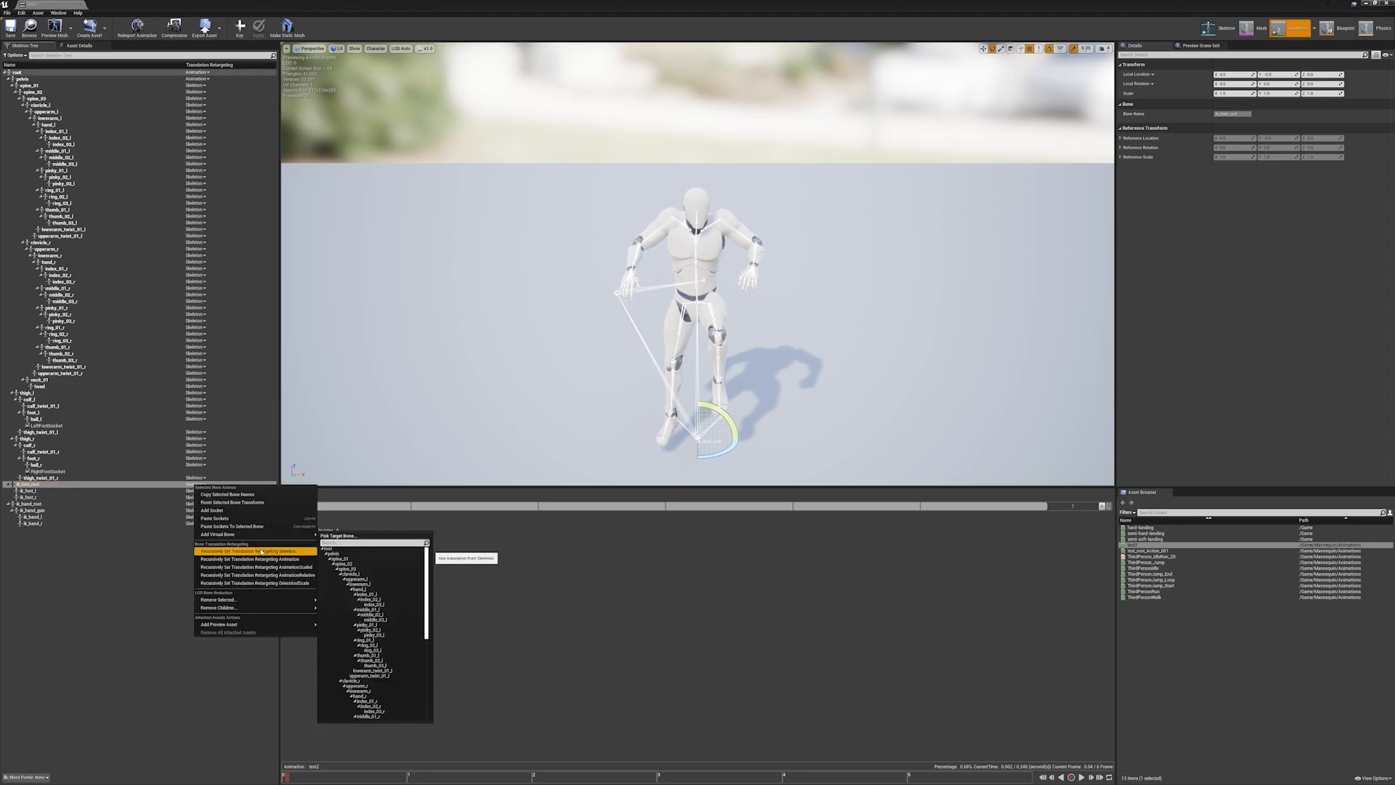
left_click(268, 559)
right_click(195, 510)
left_click(194, 504)
right_click(194, 506)
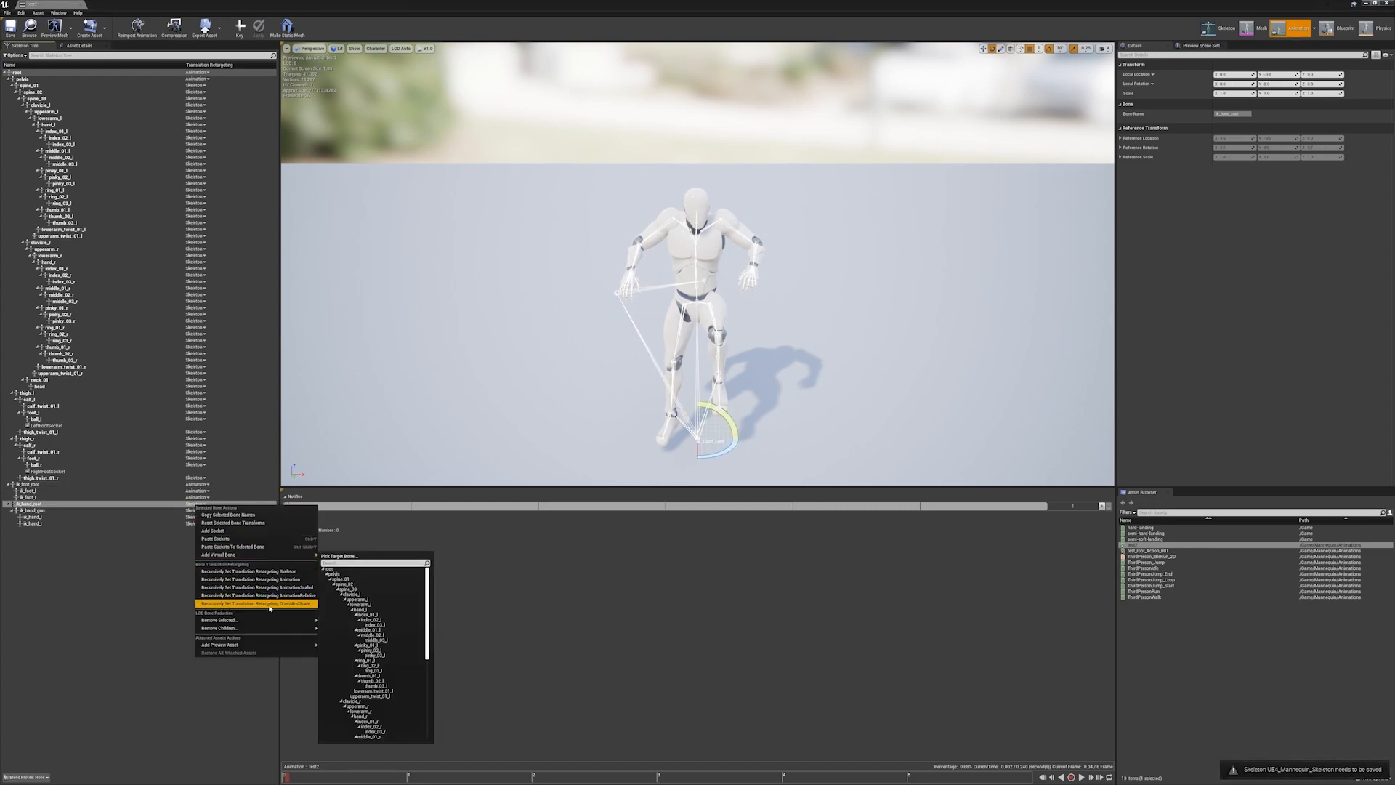
left_click(270, 581)
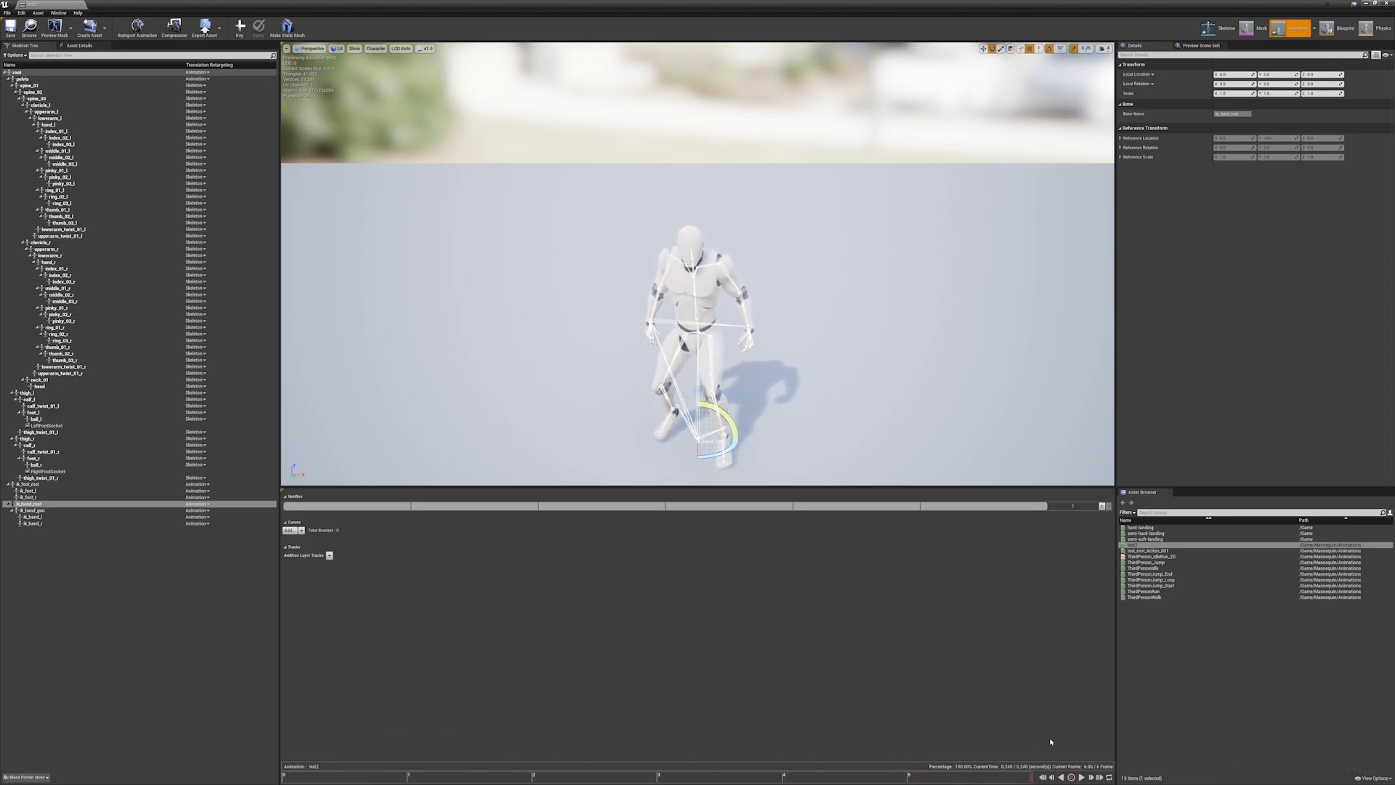
Step: Open the test_root_Action_001 animation and scrub through it to check its motion with the new retargeting settings
left_click(1169, 550)
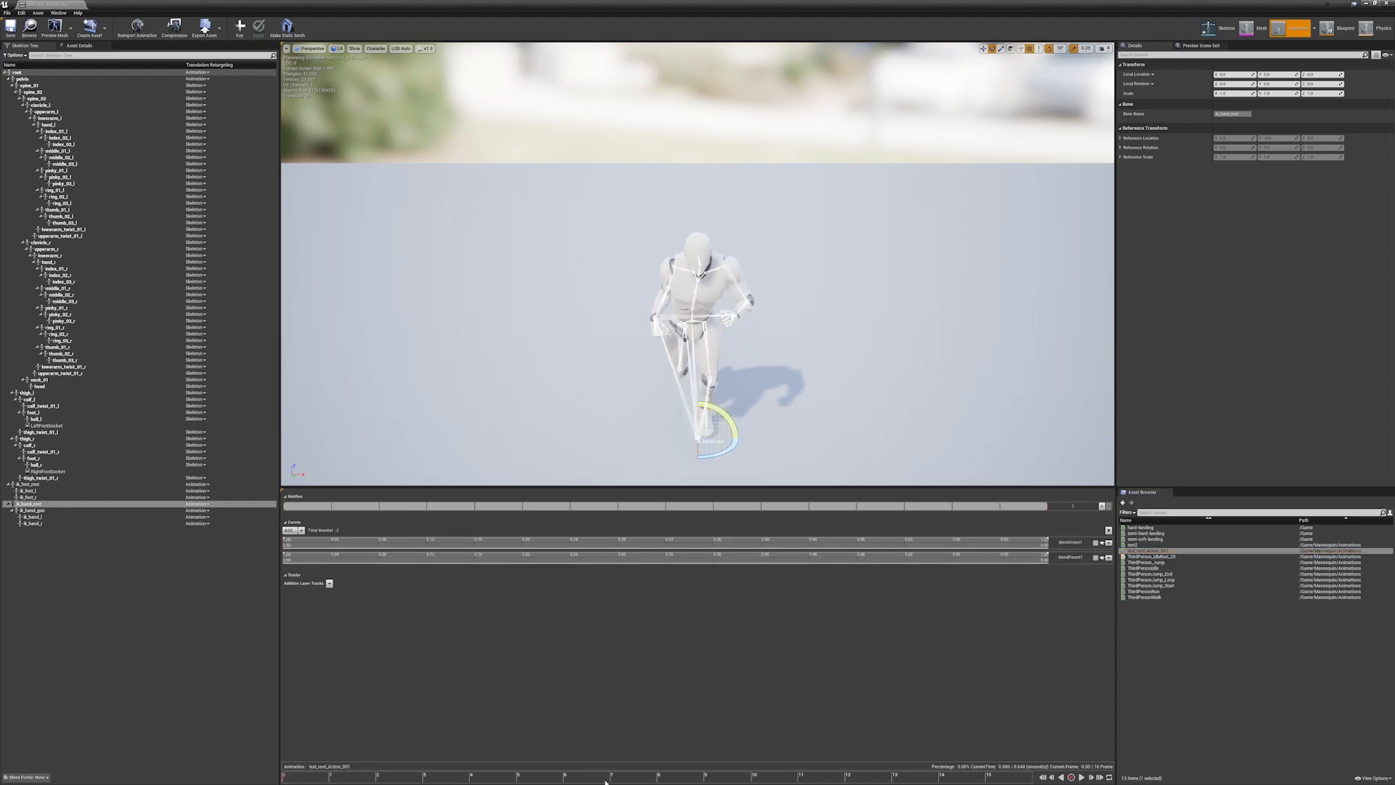
left_click_drag(681, 782, 573, 778)
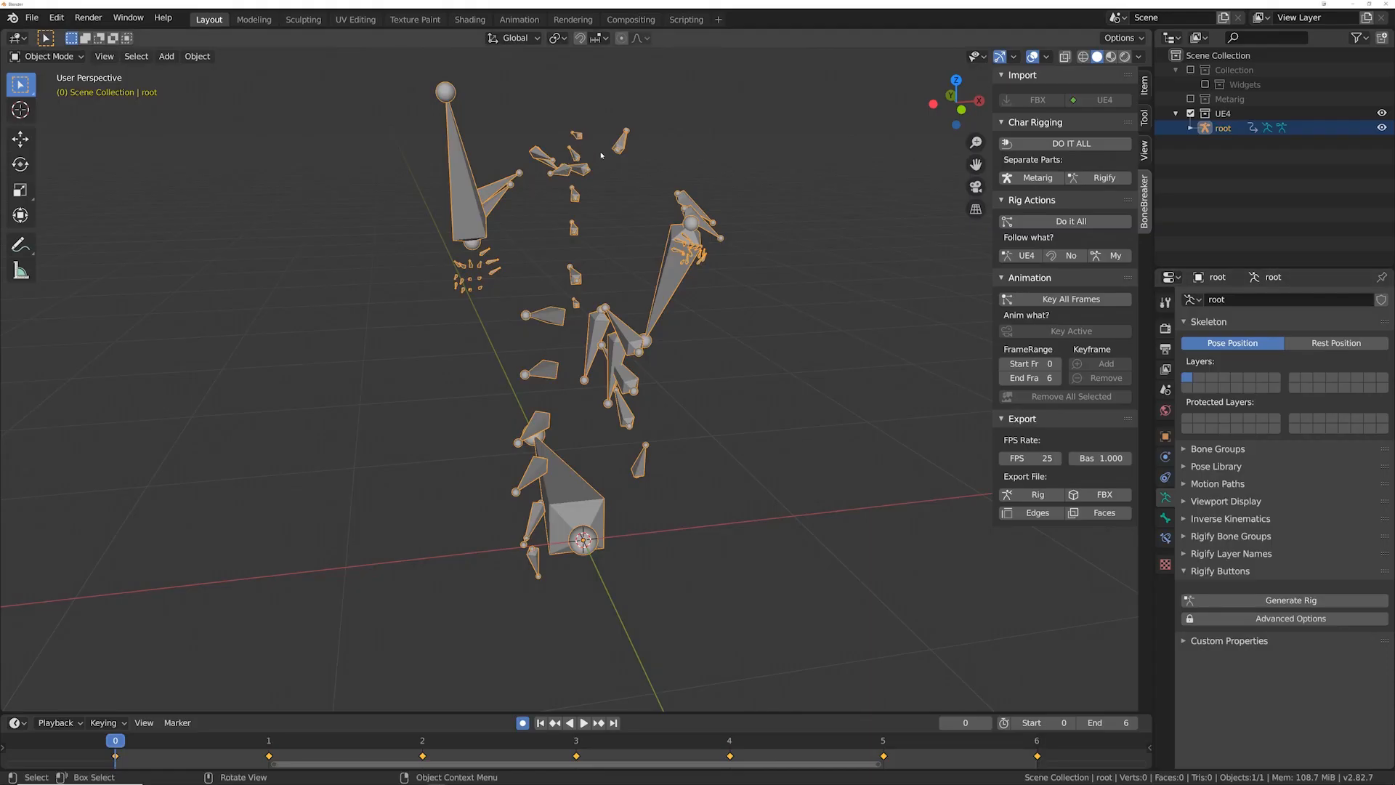
Step: Switch to Blender, inspect the UE4 armature, and show the mannequin control rig collection in place of the UE4 collection
middle_click_drag(601, 155, 724, 187)
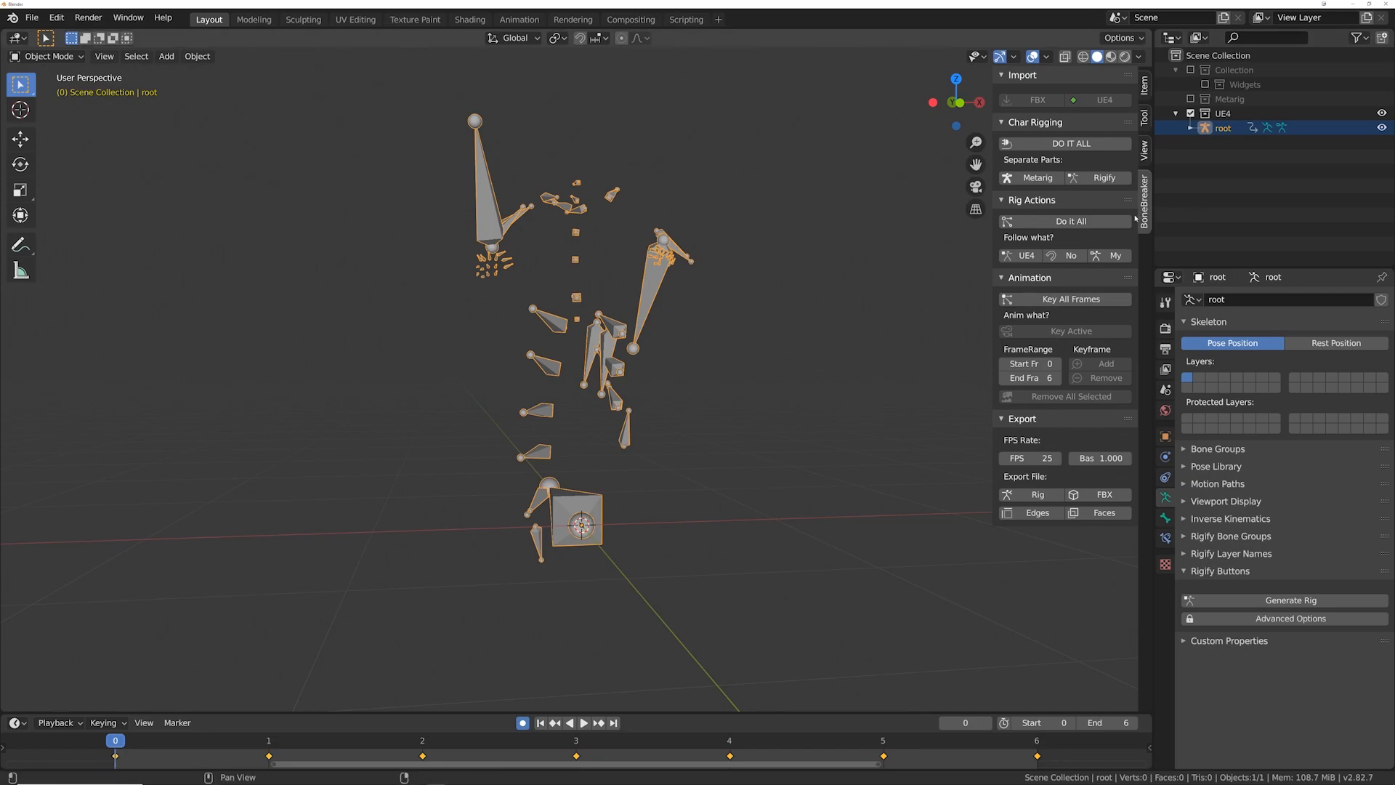
middle_click_drag(759, 175, 551, 241)
middle_click_drag(528, 434, 575, 249)
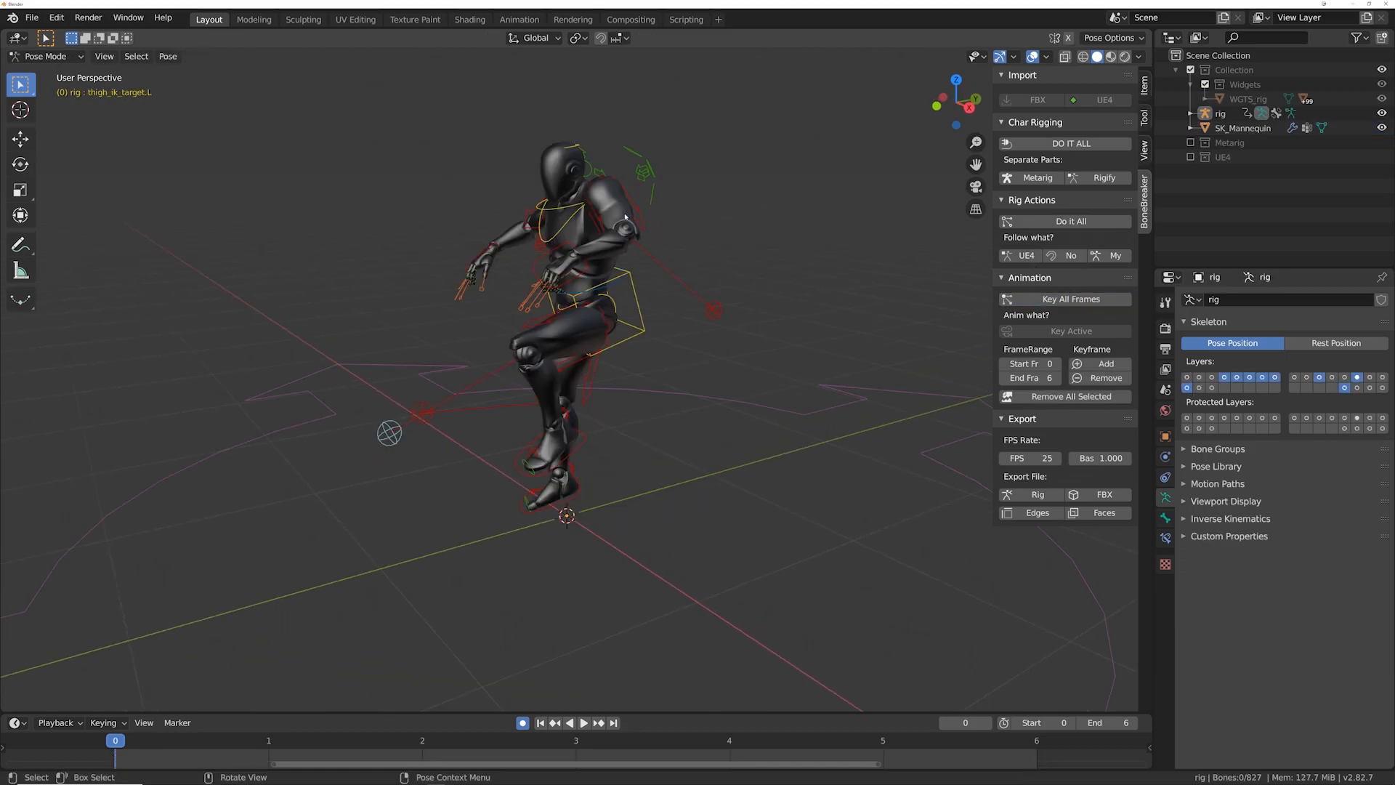
middle_click_drag(654, 218, 580, 205)
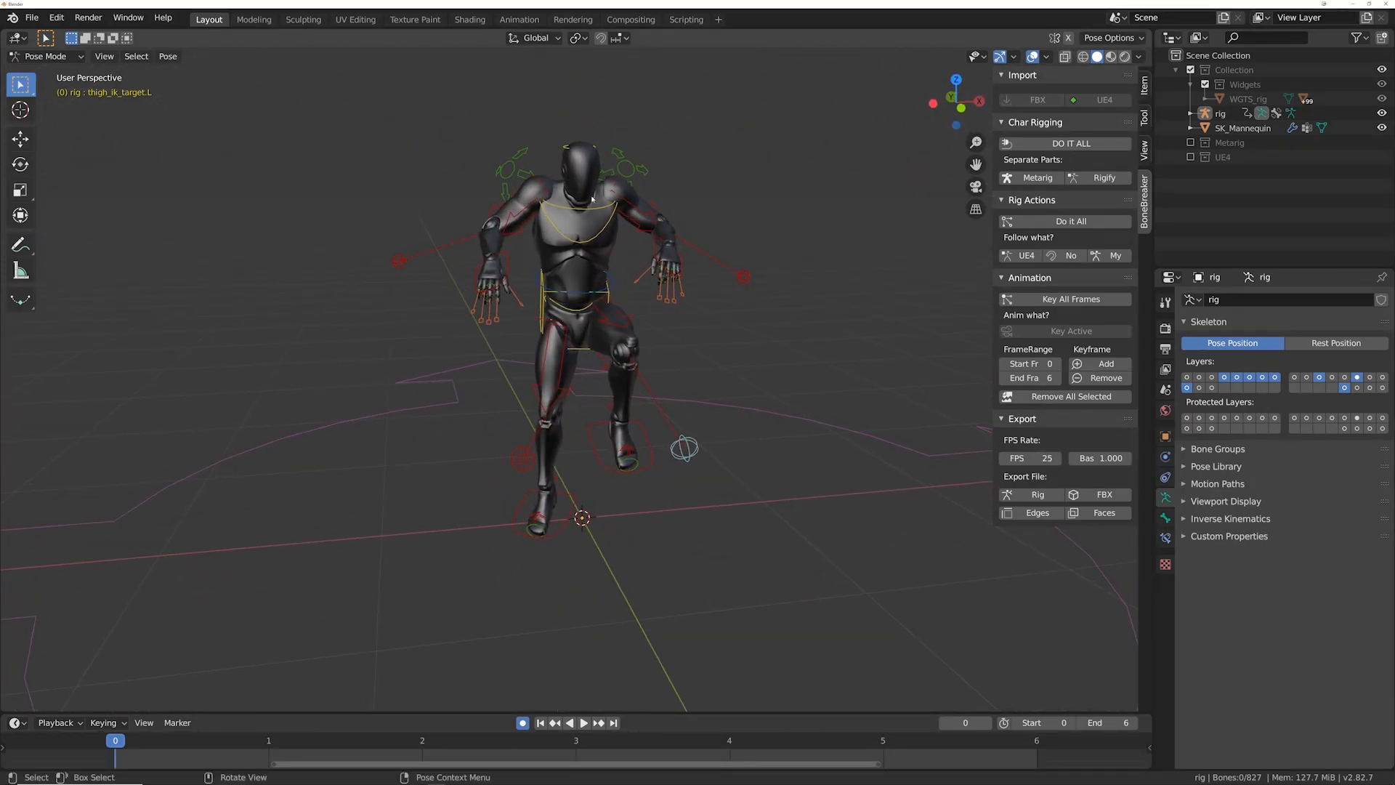
scroll(582, 182, "up", 3)
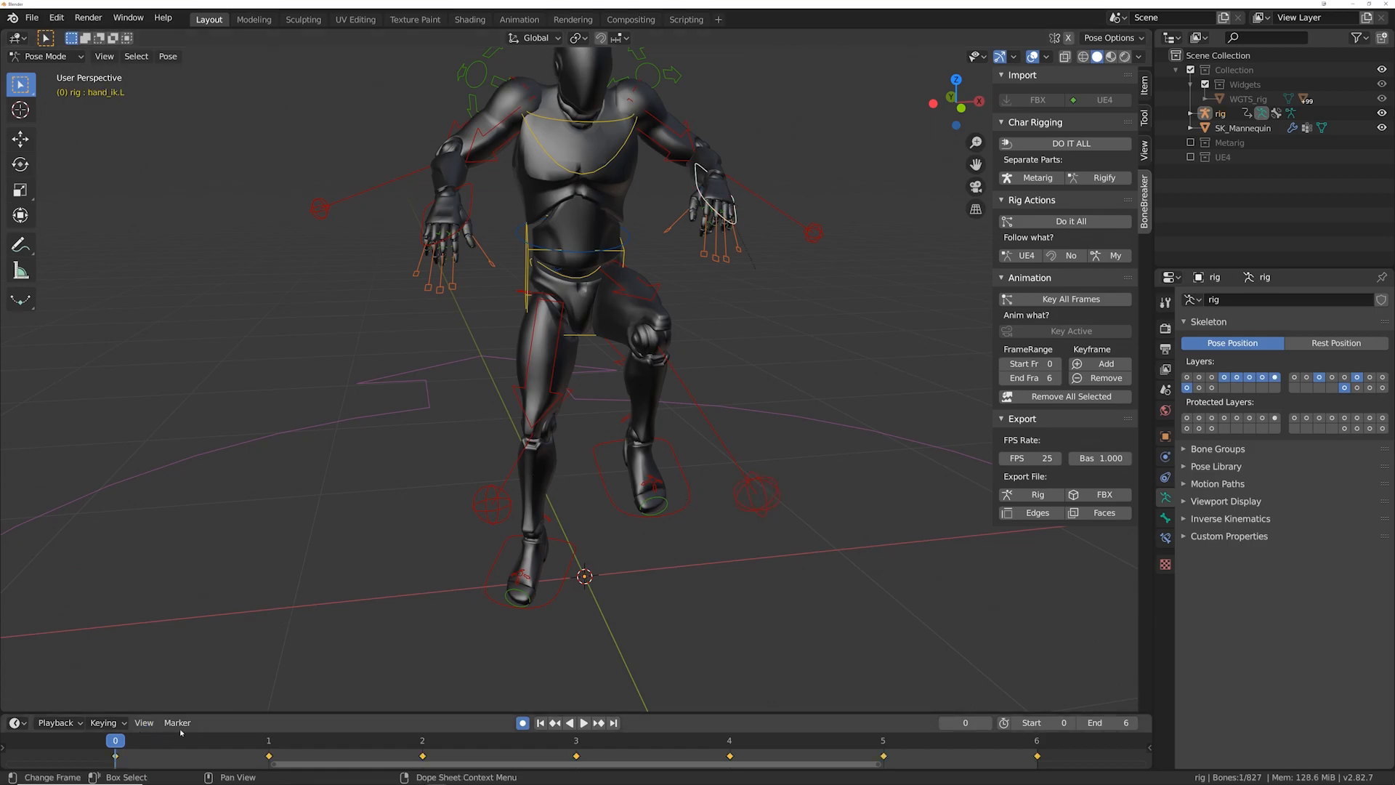
Step: Circle-select the left hand IK control with all its palm and finger controls and remove all keyframes of the selection
middle_click_drag(768, 274, 694, 285)
middle_click_drag(639, 225, 749, 236)
key("c")
left_click_drag(746, 228, 736, 213)
key("Escape")
middle_click_drag(770, 212, 681, 218)
key("c")
middle_click(872, 269)
key("Escape")
middle_click_drag(835, 376, 1134, 436)
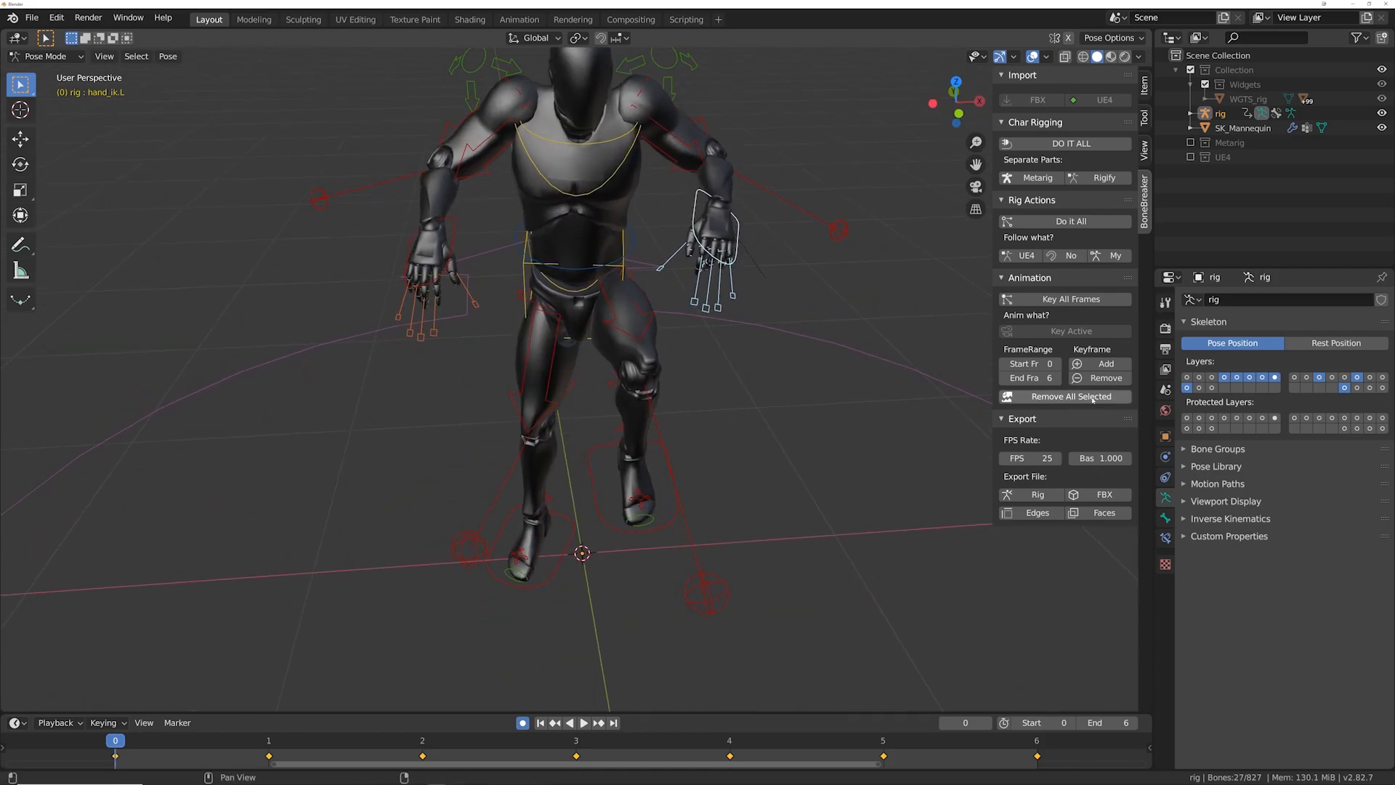
Step: Clear the rotation of the selected left hand and finger controls and try scaling them
middle_click_drag(733, 343, 763, 325)
key("alt+r")
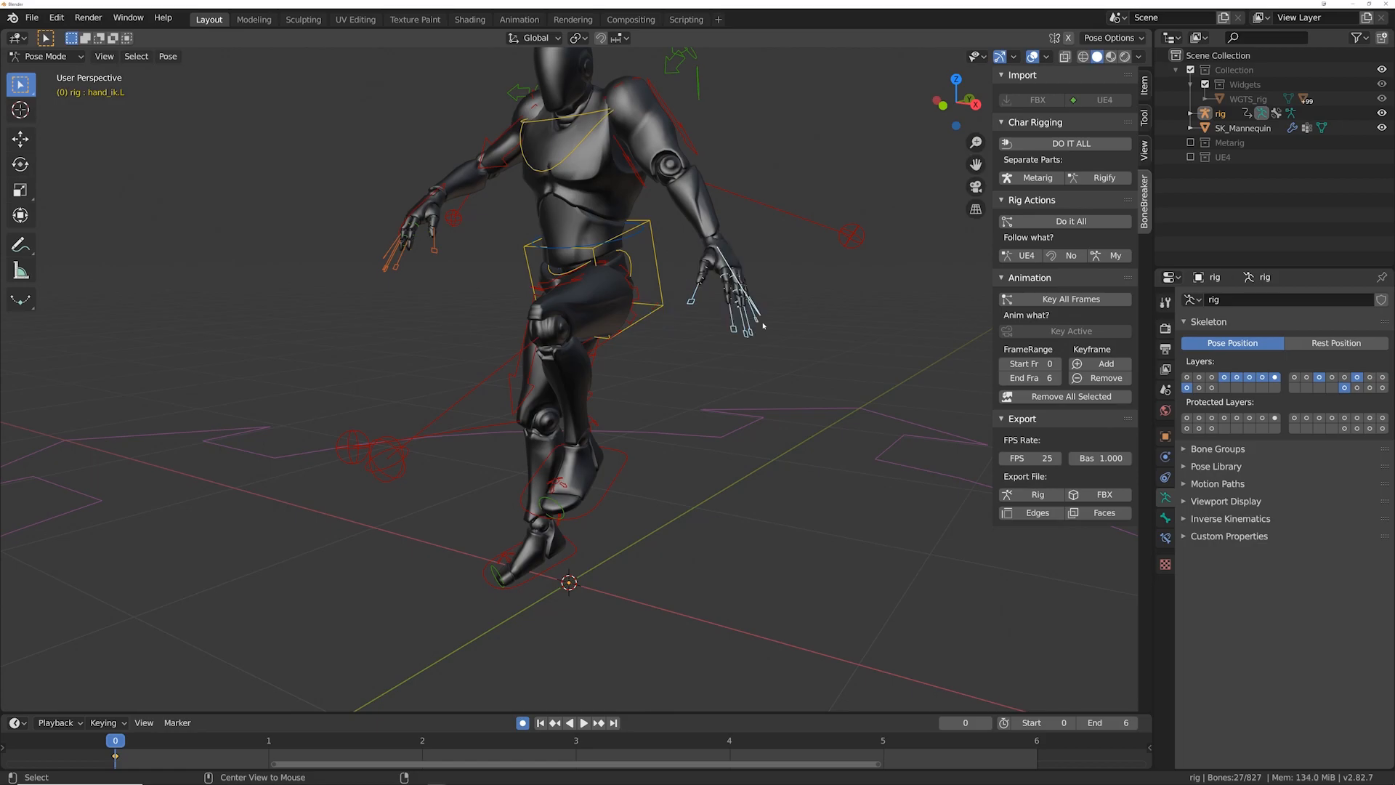
middle_click_drag(704, 376, 742, 377)
key("s")
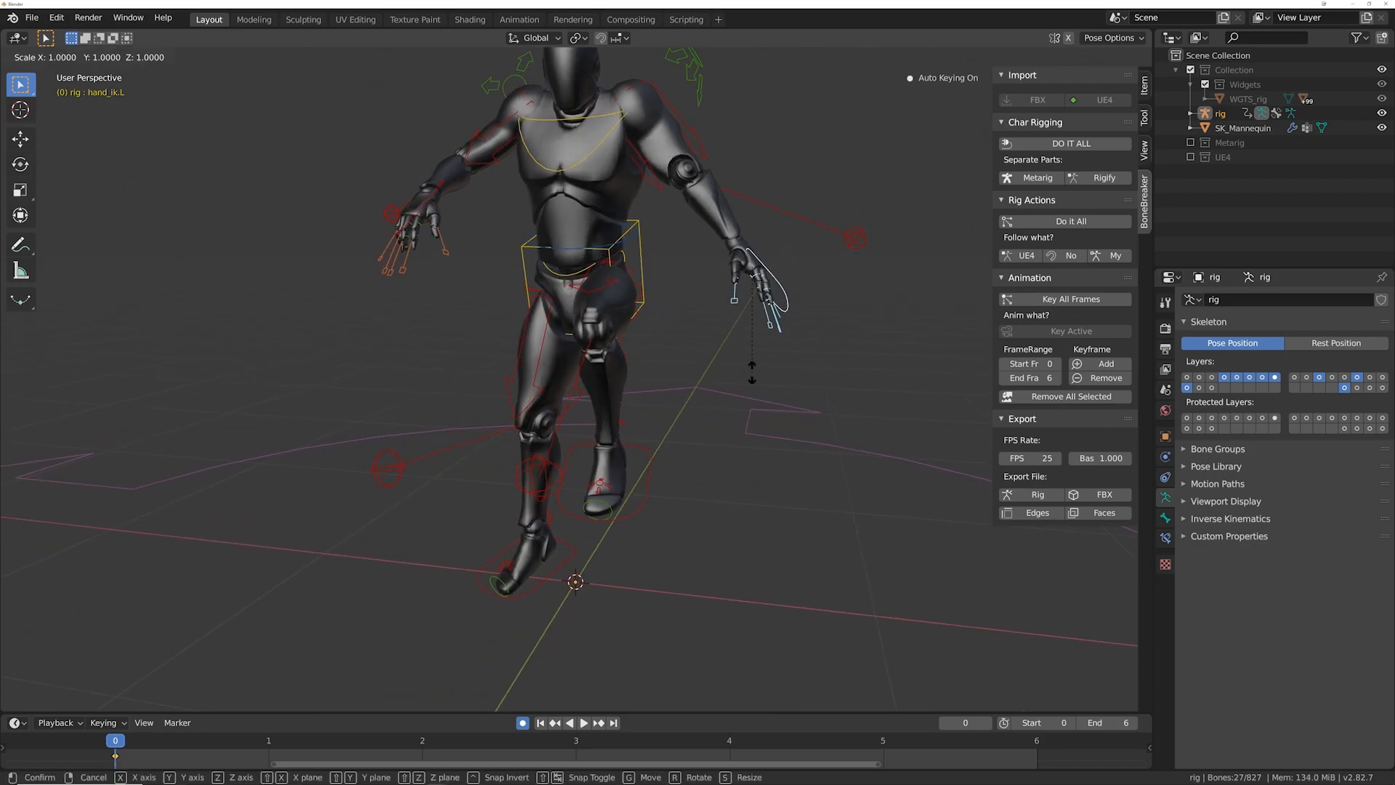
left_click(772, 374)
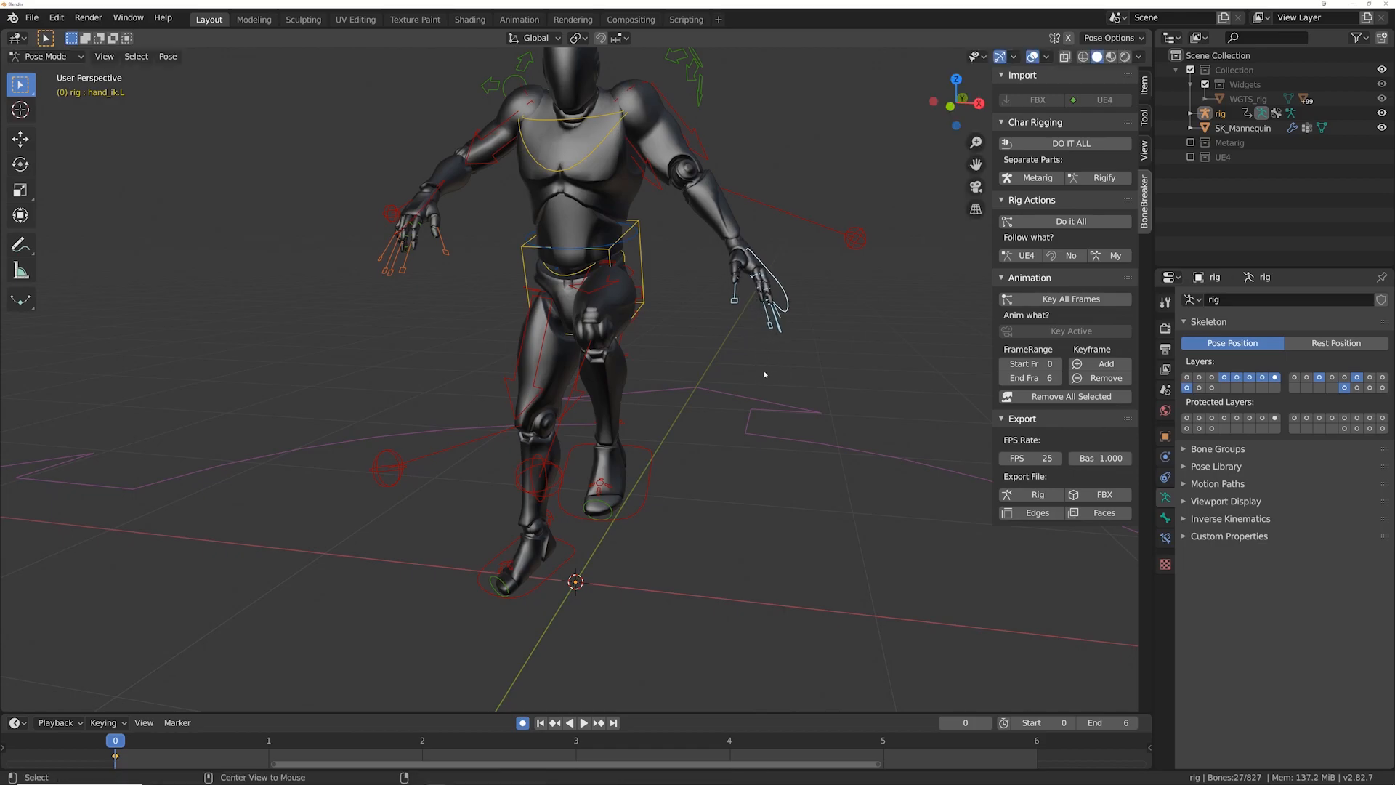
Step: In wireframe shading, deselect the left hand IK control and the extra wrist control, keeping the palm and finger controls selected
middle_click_drag(662, 338, 756, 364)
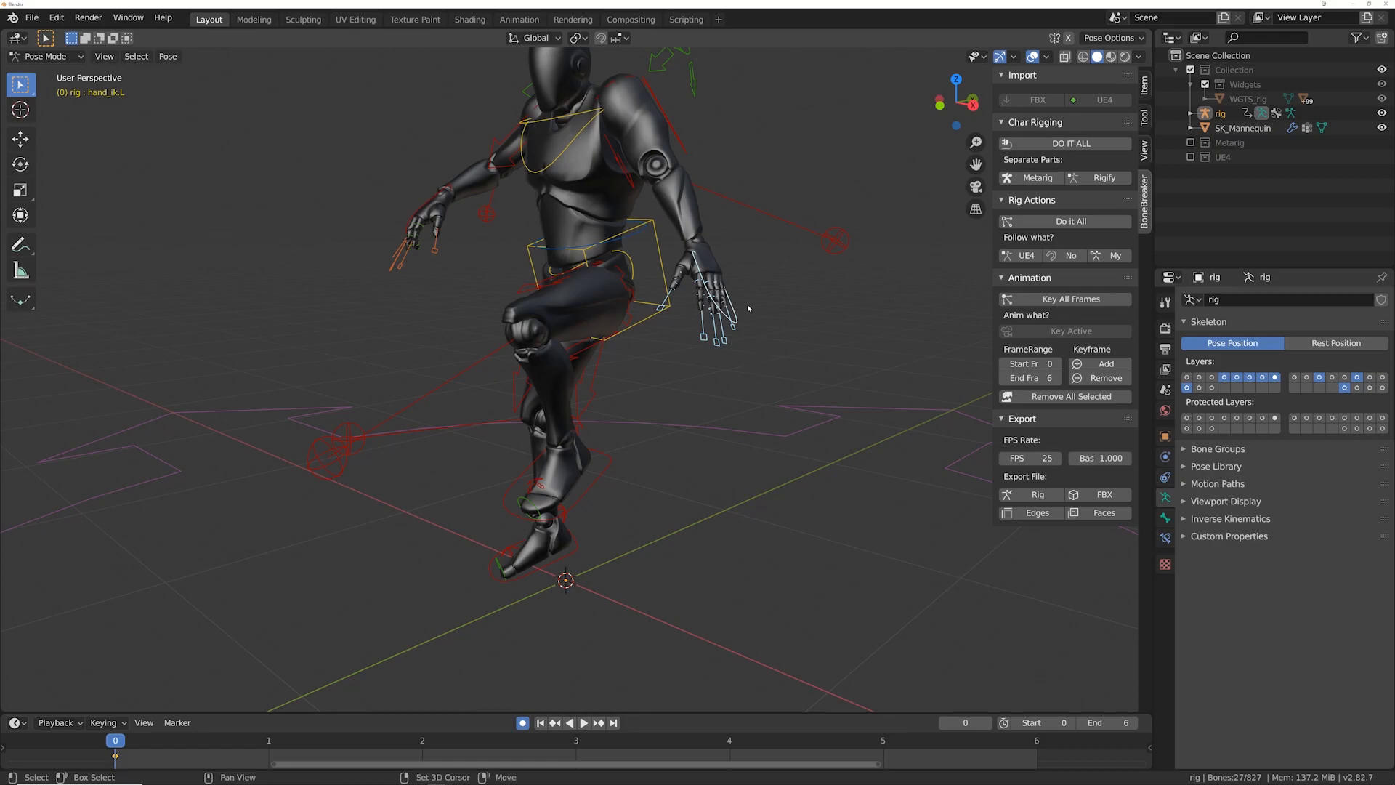
left_click(698, 301)
scroll(666, 340, "up", 5)
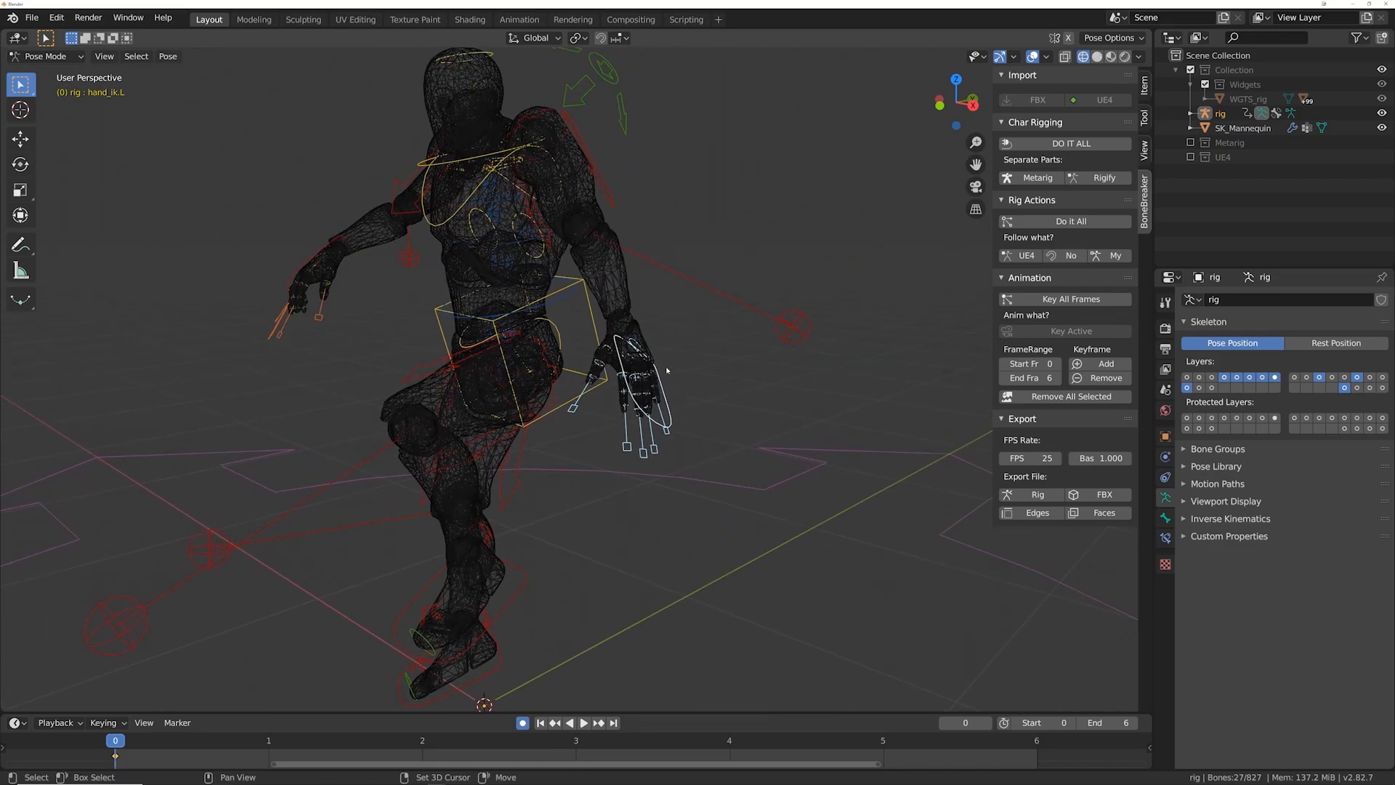
key("c")
left_click(712, 282, "shift")
key("Escape")
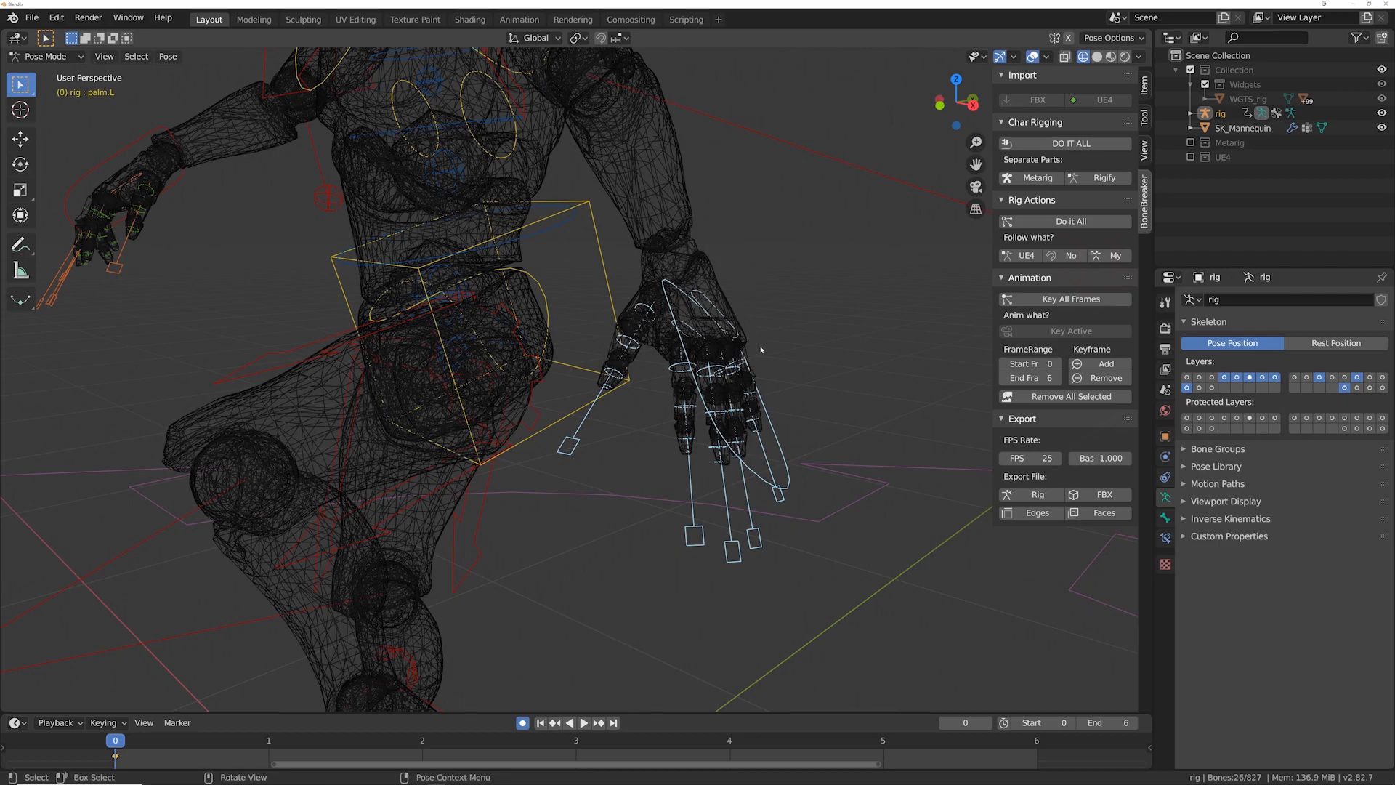
middle_click_drag(763, 351, 732, 347)
mouse_move(639, 338)
middle_mouse_down()
mouse_move(879, 324)
mouse_move(814, 327)
mouse_move(841, 335)
middle_mouse_up()
key("c")
left_click(842, 311, "shift")
key("Escape")
key("c")
key("Escape")
key("KP_Decimal")
key("s")
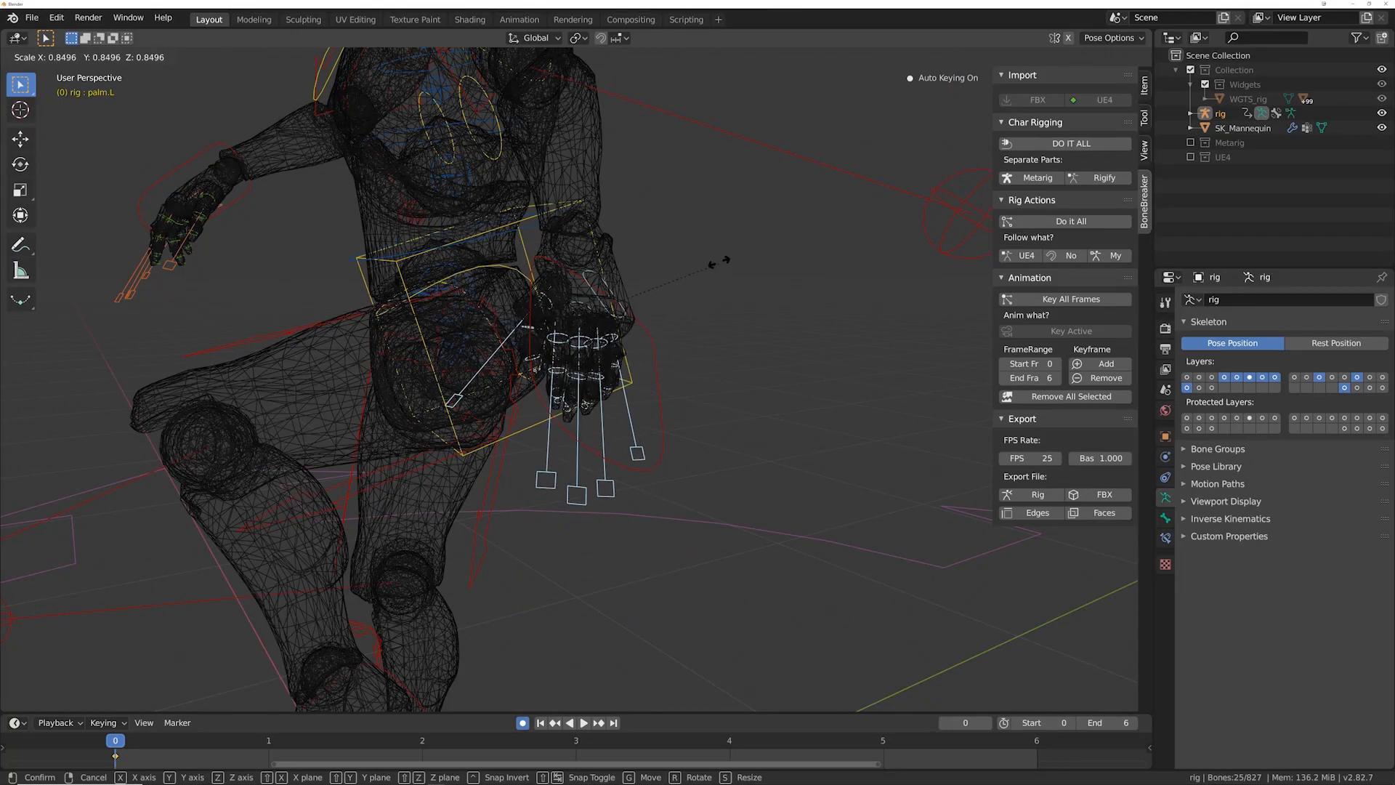
right_click(772, 435)
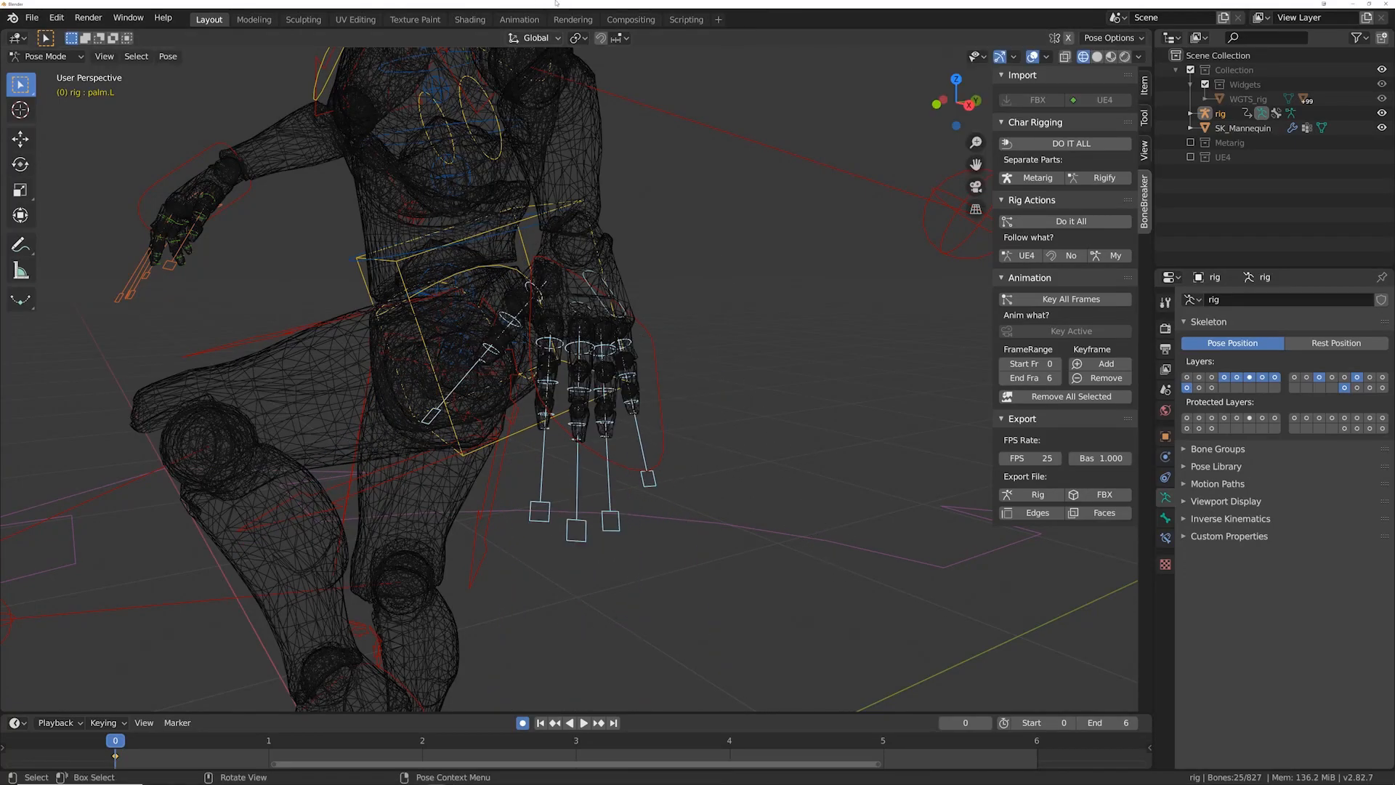
Step: Set the transform pivot point to Individual Origins and scale the selected left palm and finger controls down slightly
left_click(577, 38)
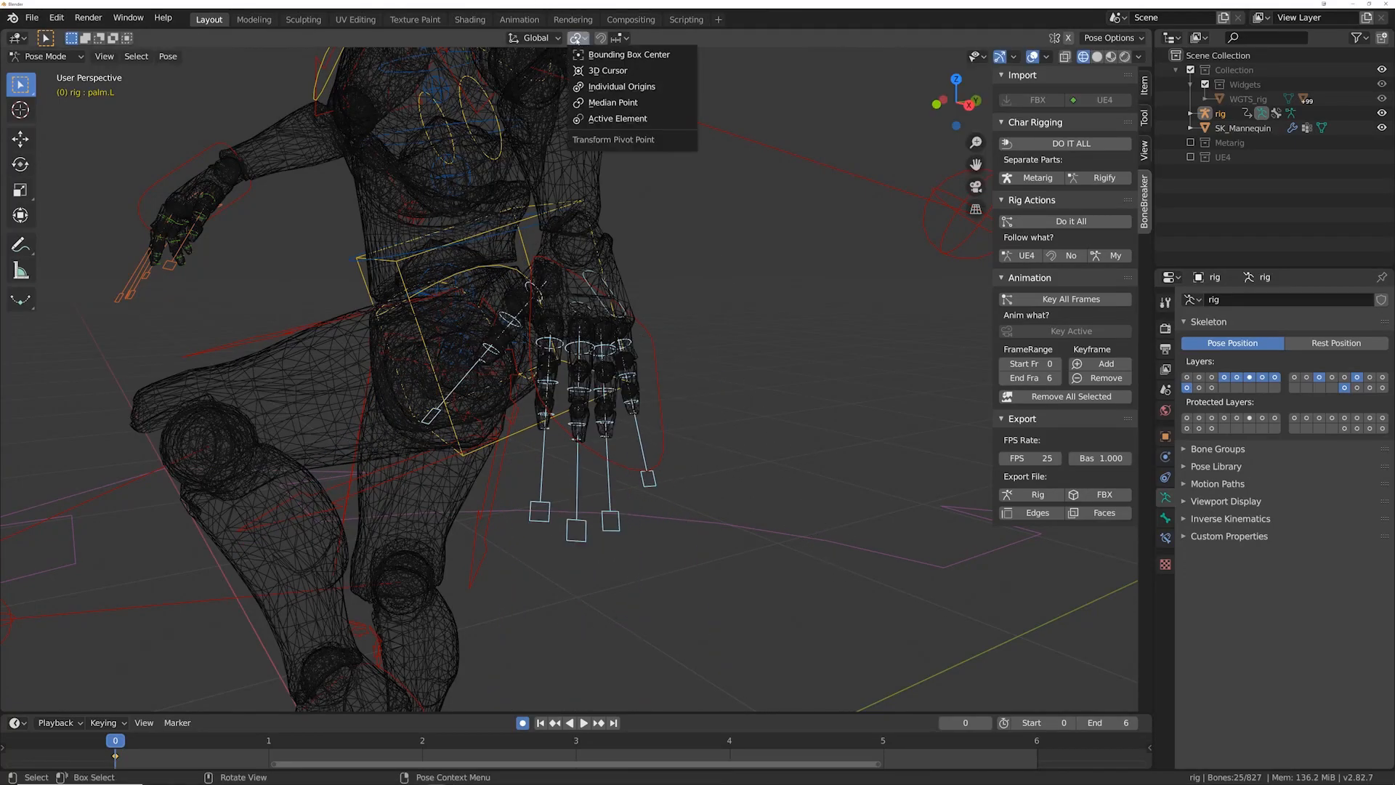
left_click(622, 86)
key("s")
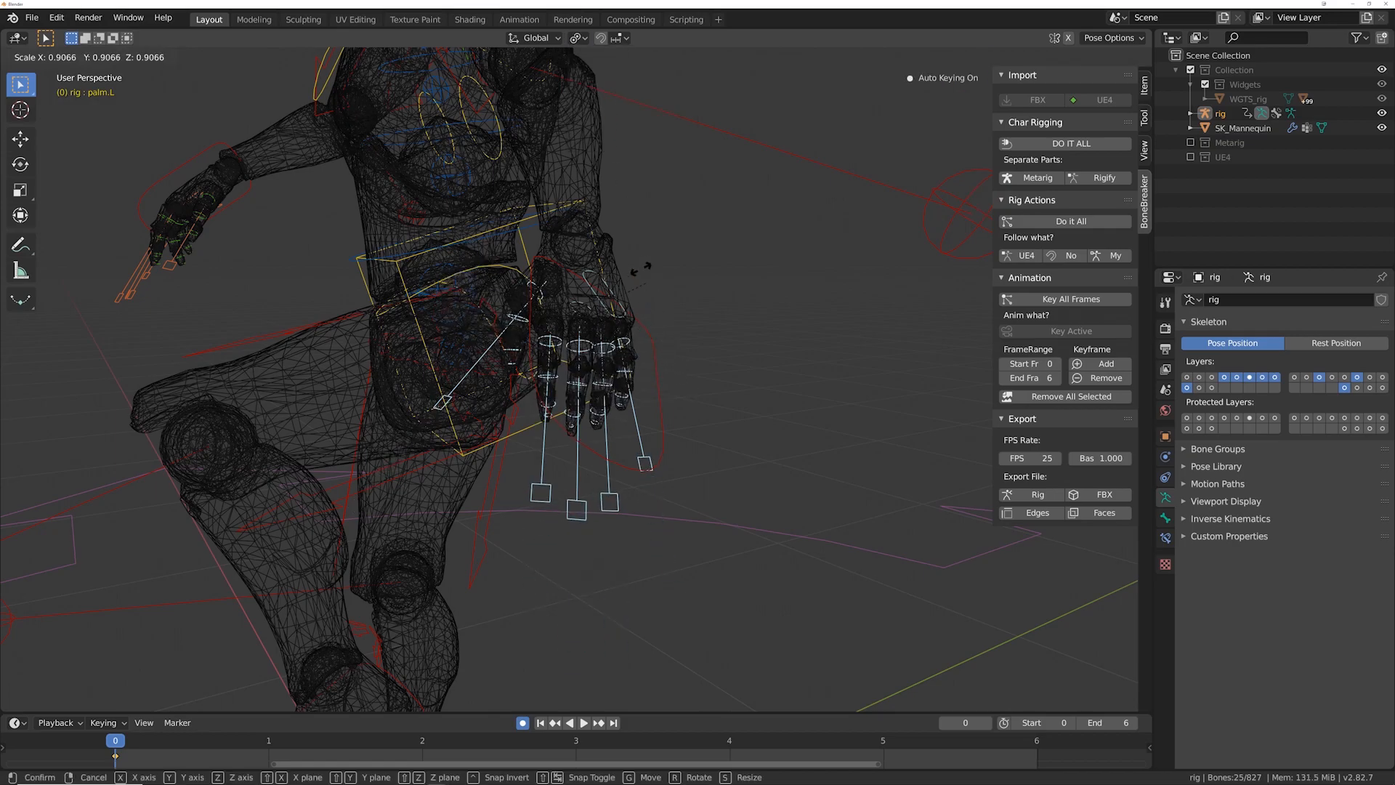
left_click(640, 348)
middle_click_drag(639, 349, 673, 272)
Step: Return to solid shading and circle-select only the four left finger master controls, leaving out the thumb
key("z")
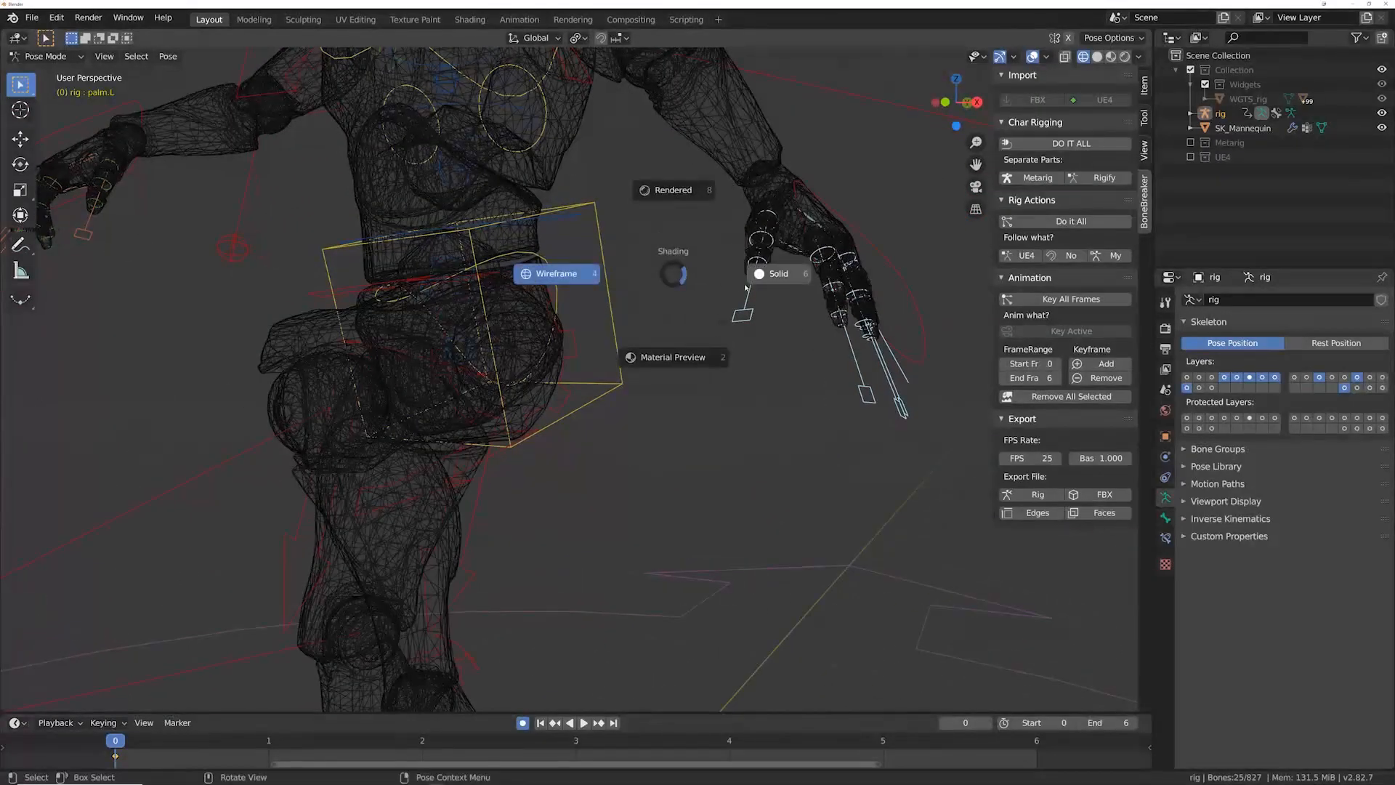
left_click(763, 272)
mouse_move(763, 272)
middle_mouse_down()
mouse_move(592, 264)
mouse_move(548, 292)
mouse_move(748, 291)
mouse_move(838, 413)
middle_mouse_up()
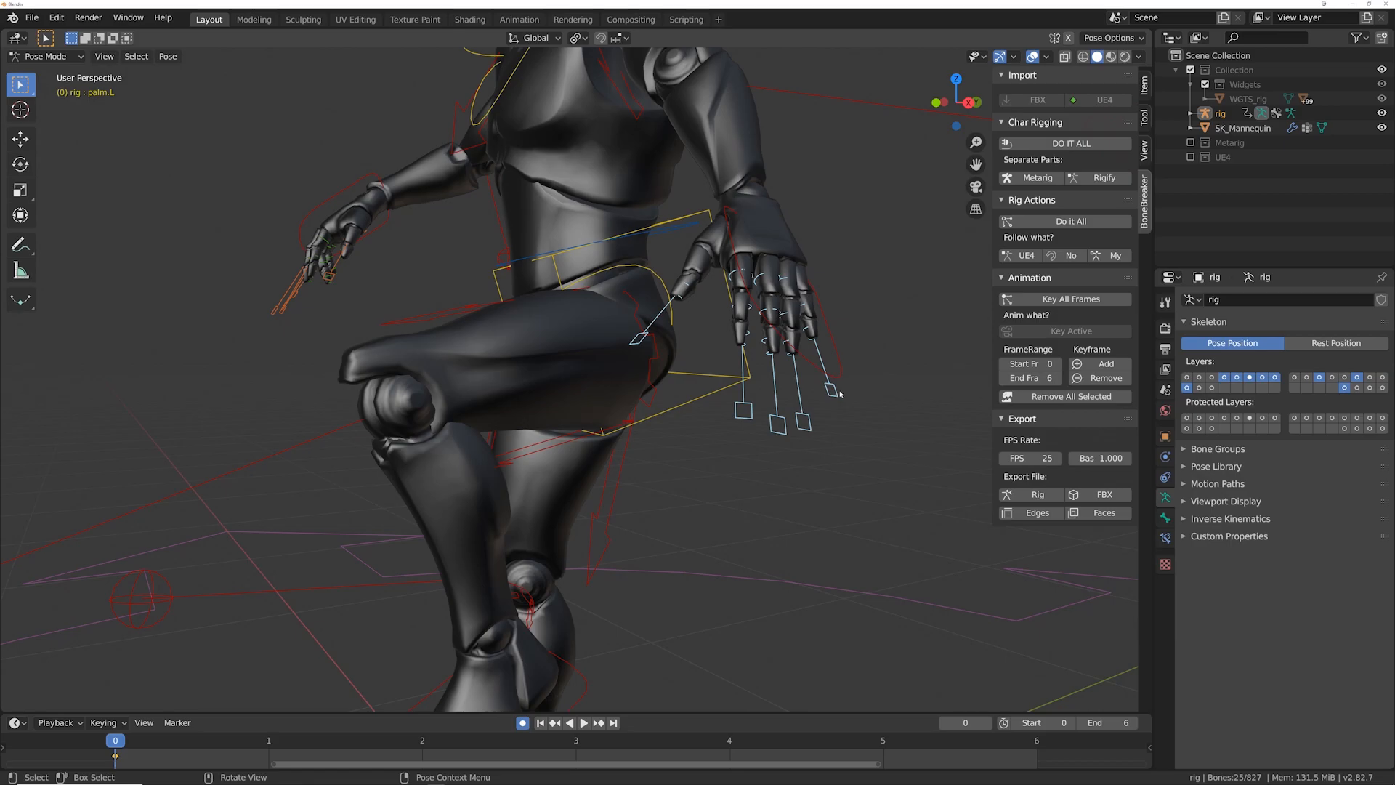
key("c")
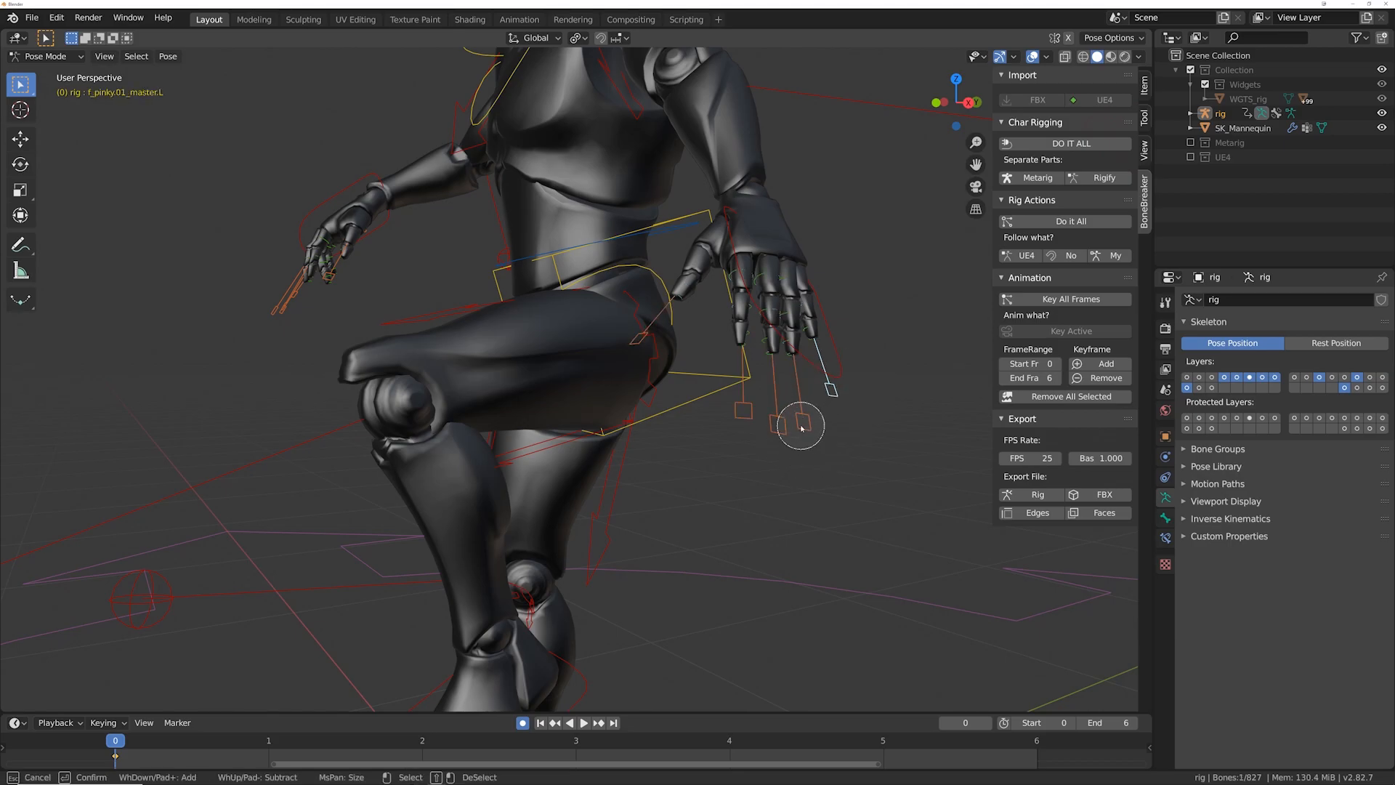
key("Escape")
mouse_move(753, 425)
middle_mouse_down()
mouse_move(721, 414)
mouse_move(739, 405)
middle_mouse_up()
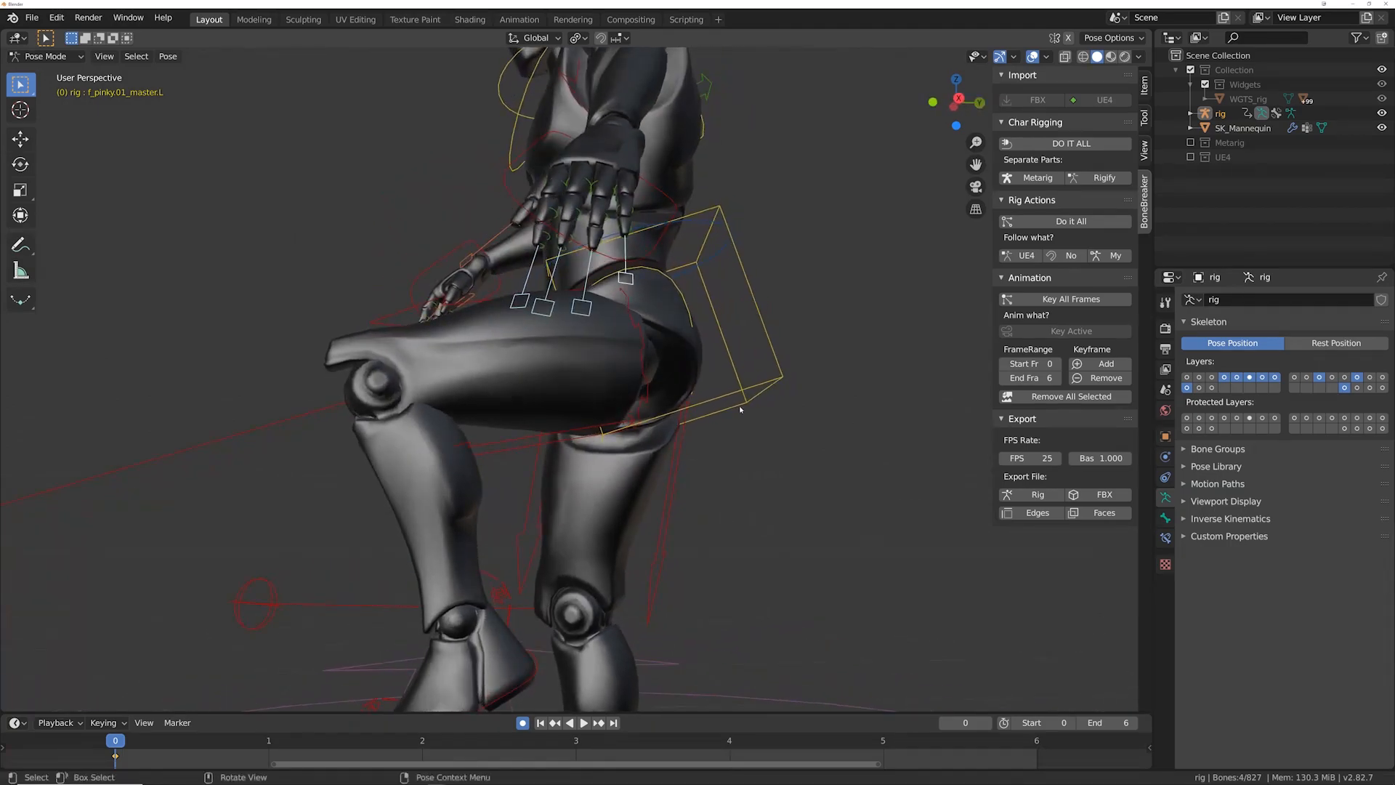
middle_click_drag(707, 290, 827, 322)
Step: Scale the four left finger master controls together, then rotate them about global X and freely in the view
key("s")
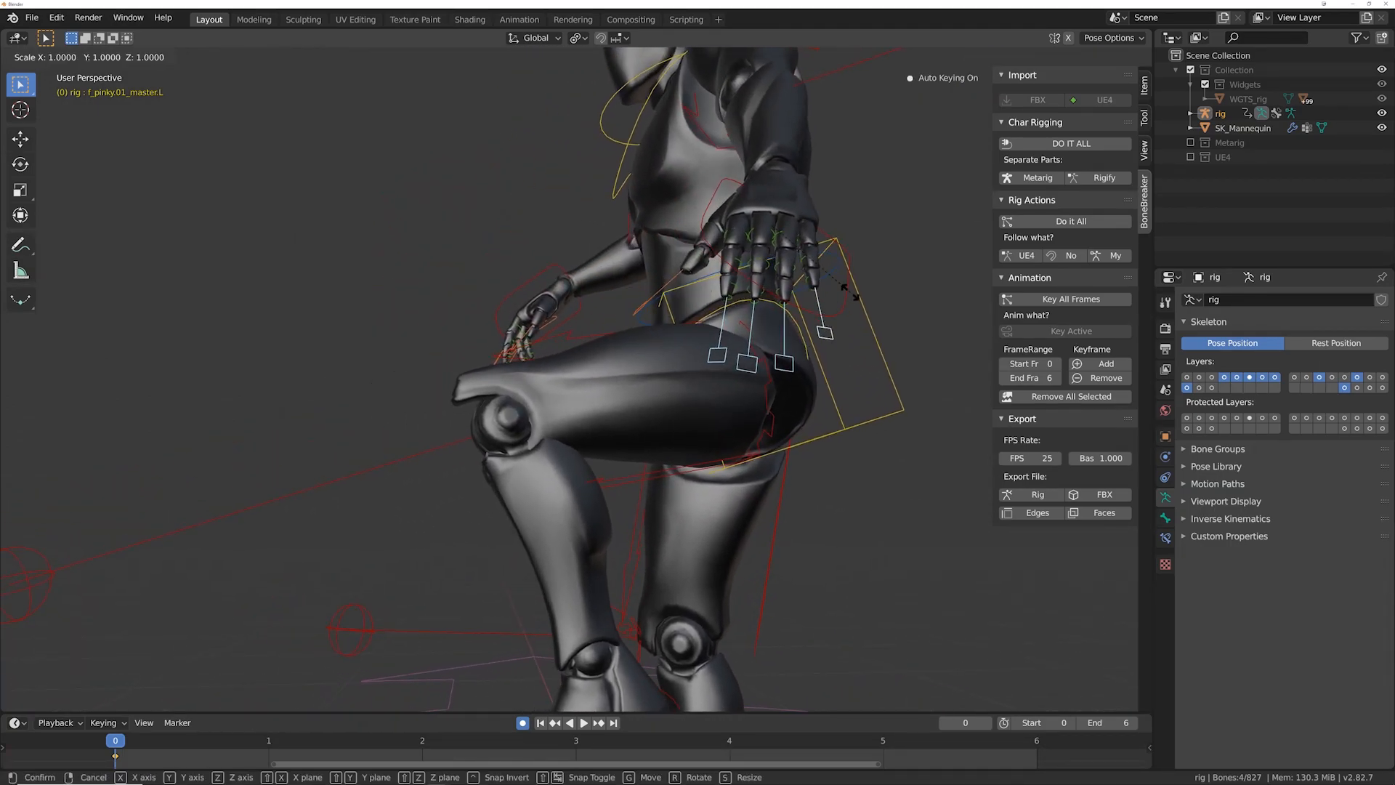
left_click(855, 300)
middle_click_drag(856, 300, 606, 338)
key("r")
key("x")
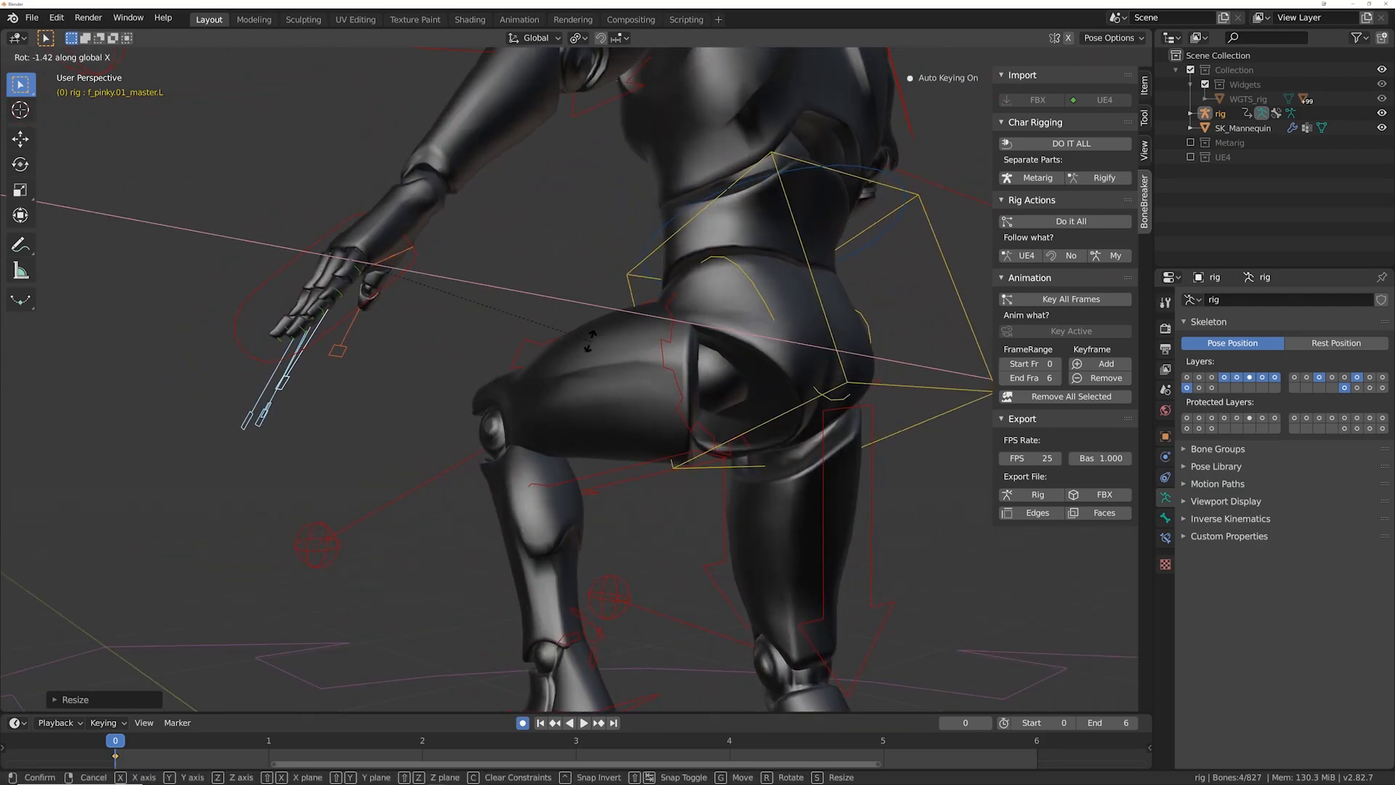
left_click(544, 364)
middle_click_drag(543, 365, 694, 263)
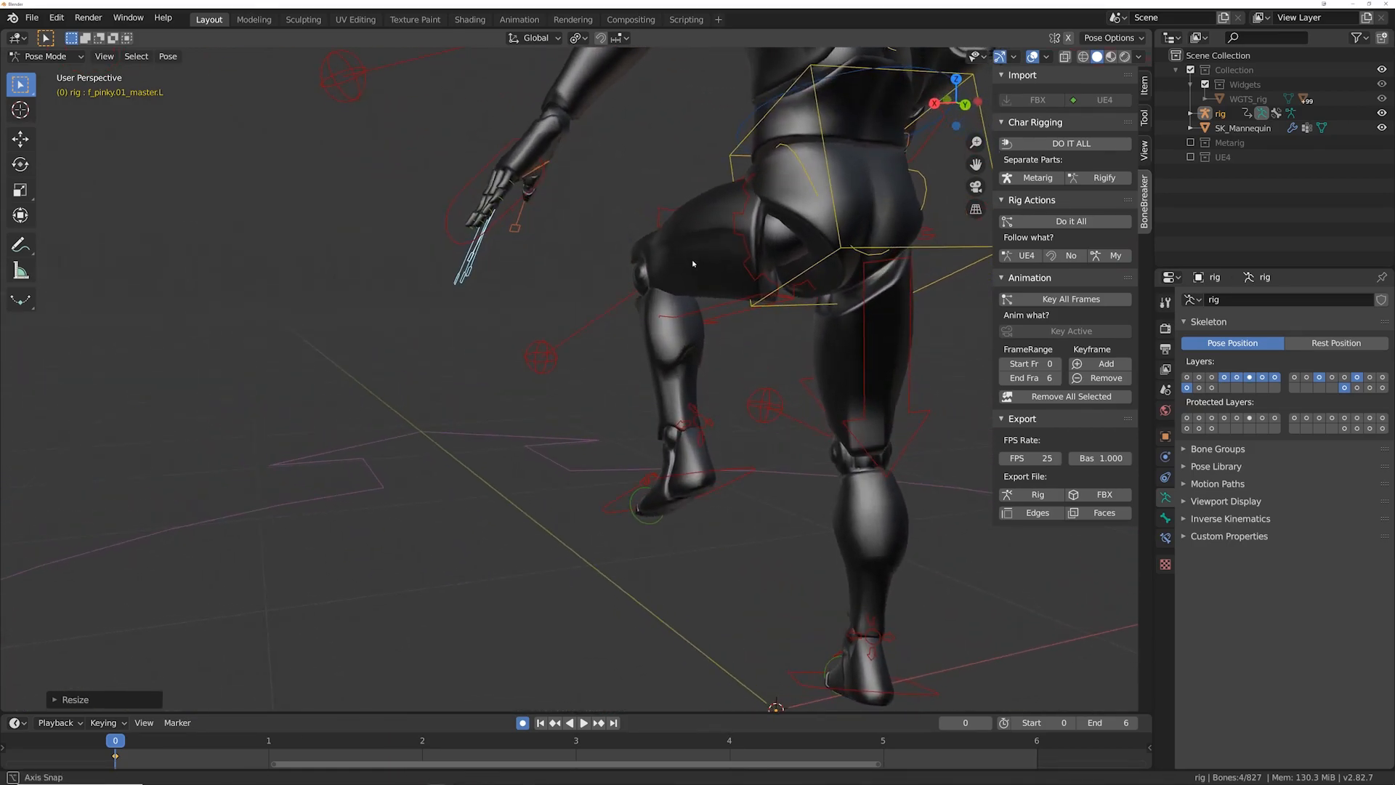
key("s")
key("r")
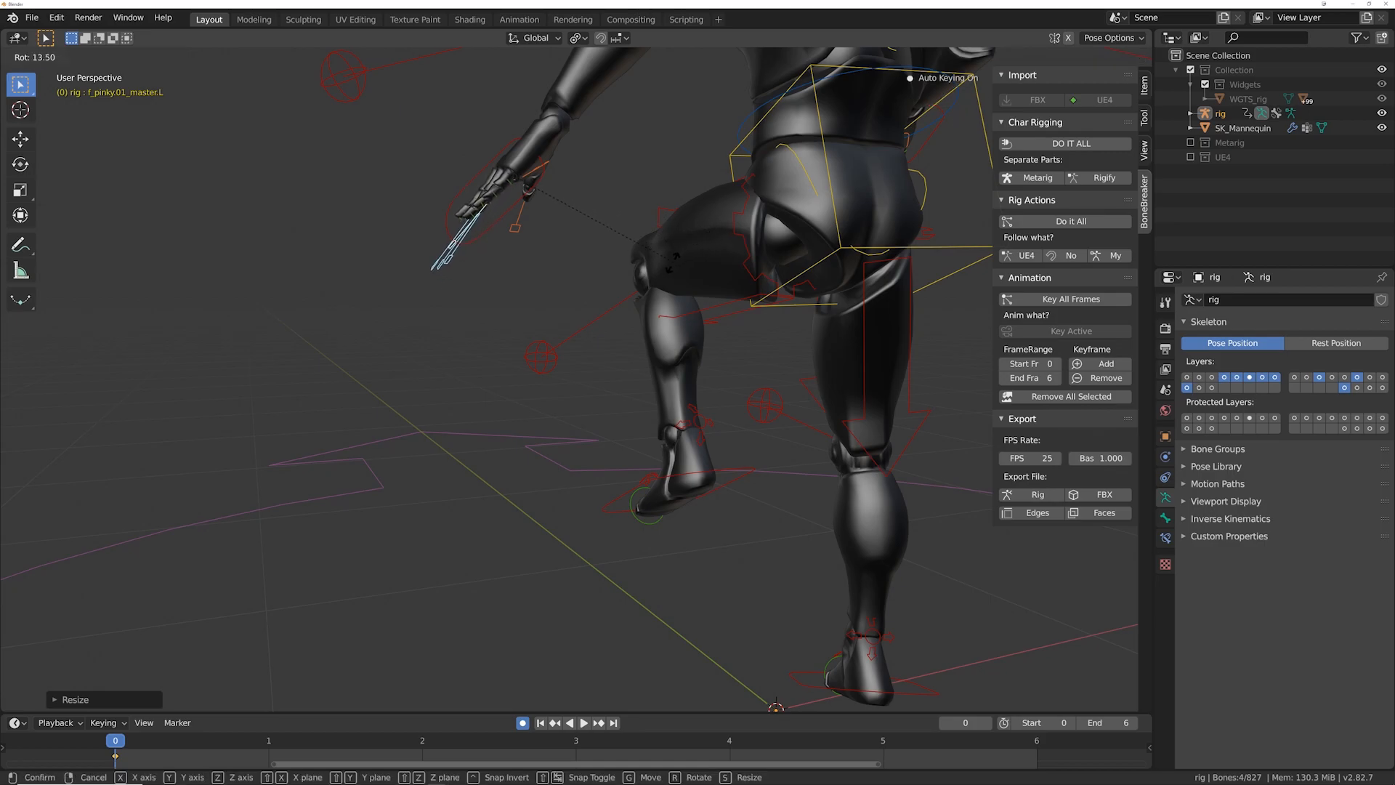
left_click(669, 266)
Step: Rotate the left pinky, ring and middle finger master controls individually by small amounts to adjust the finger spread
middle_click_drag(669, 265, 673, 344)
left_click(806, 390)
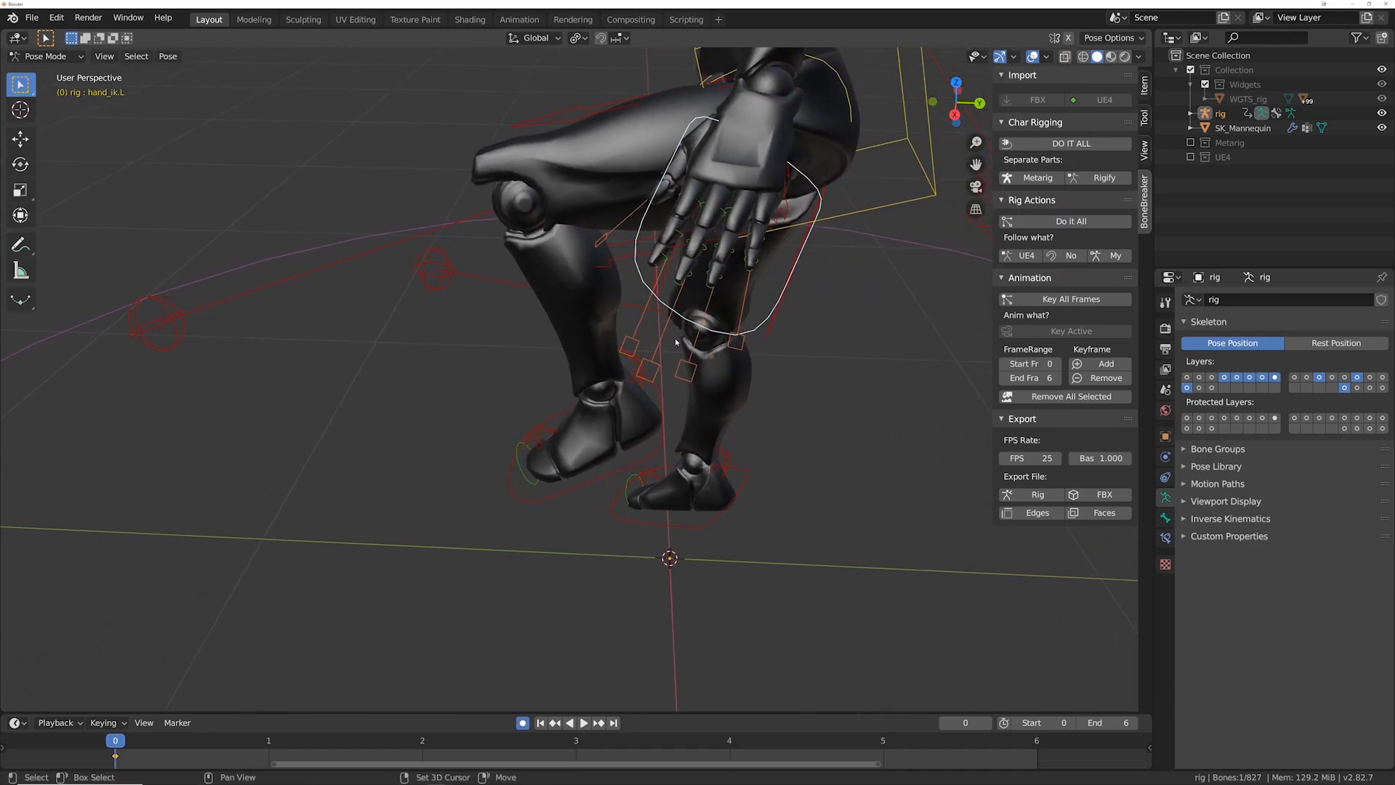
key("r")
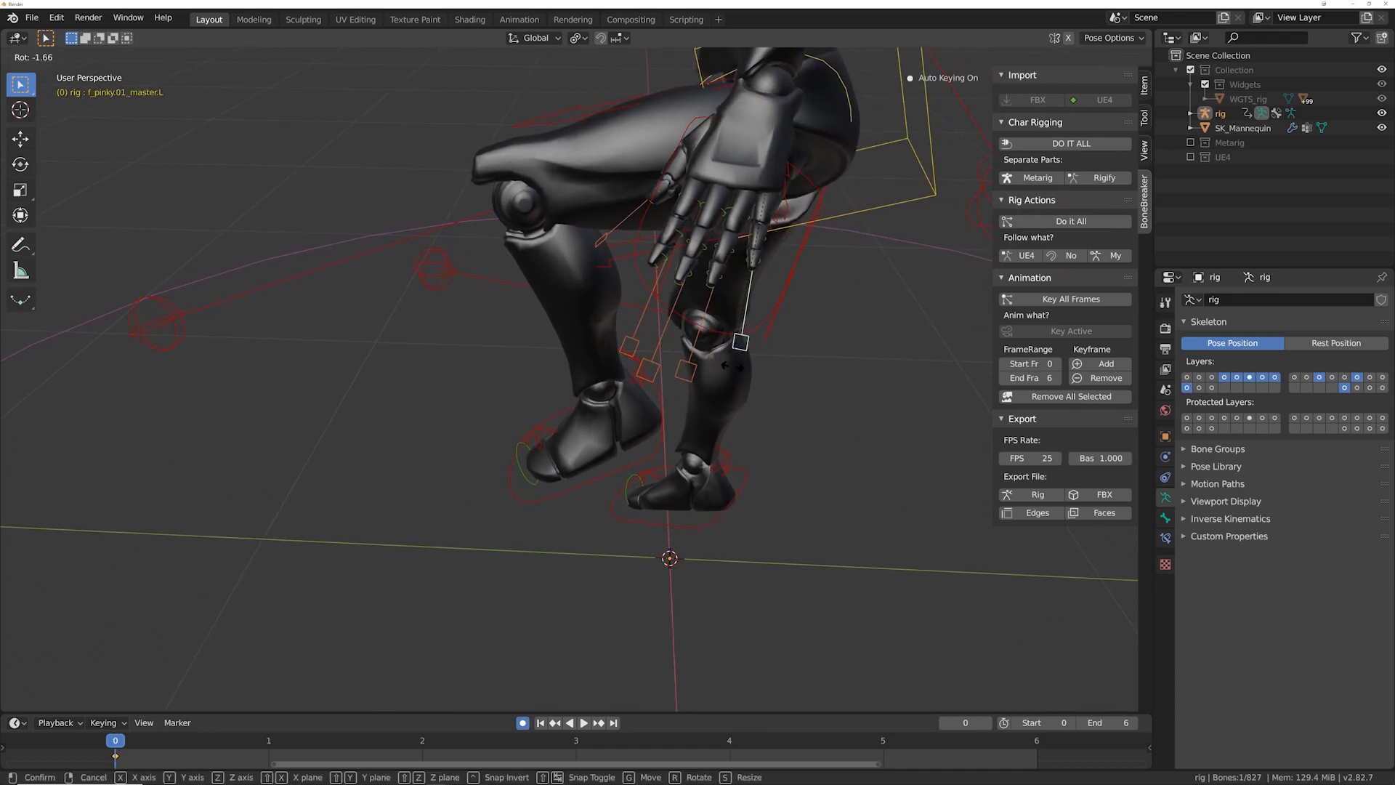
left_click(738, 370)
left_click(692, 372)
key("r")
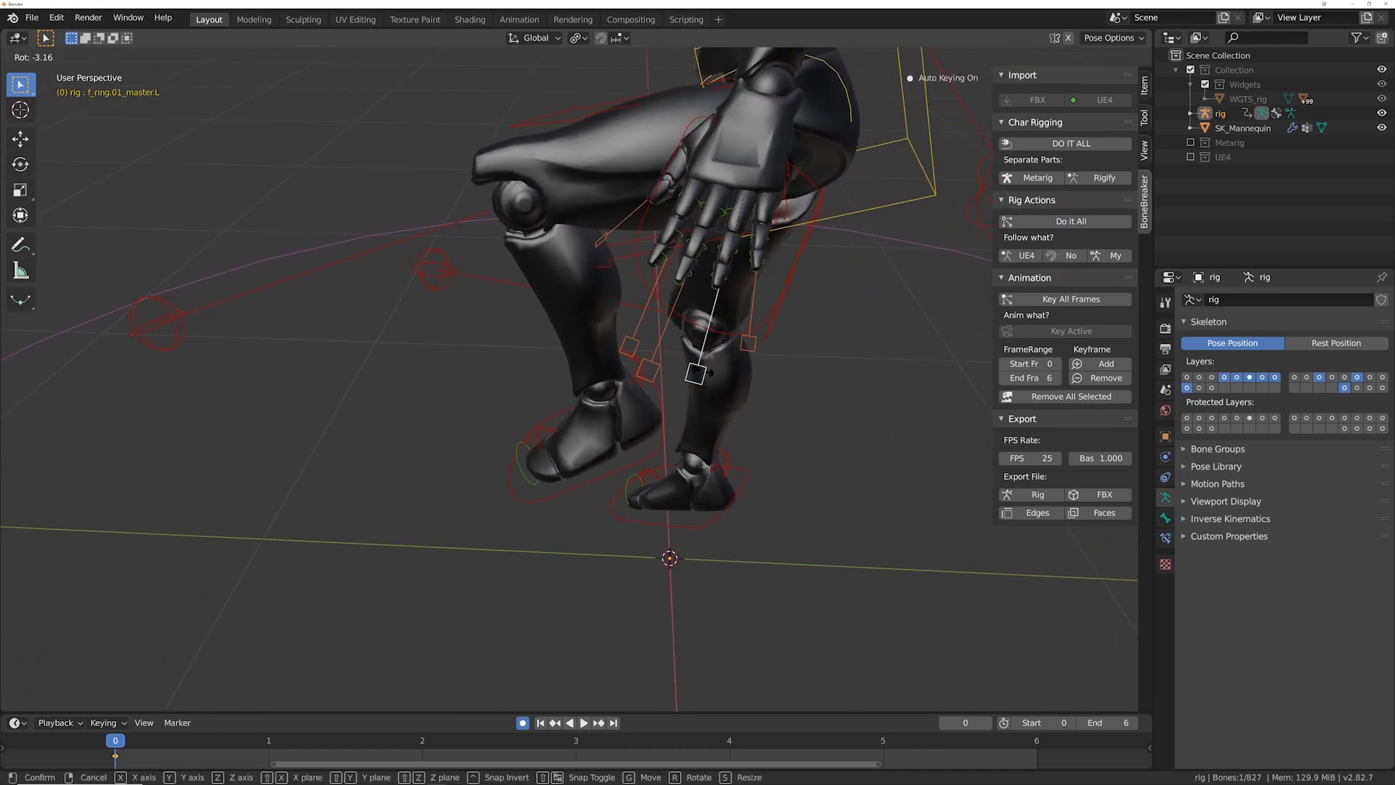
left_click(689, 377)
left_click(657, 361)
Step: Pose the left thumb master control by rotating it about global Z and in the view, then scale it
middle_click_drag(661, 360, 710, 341)
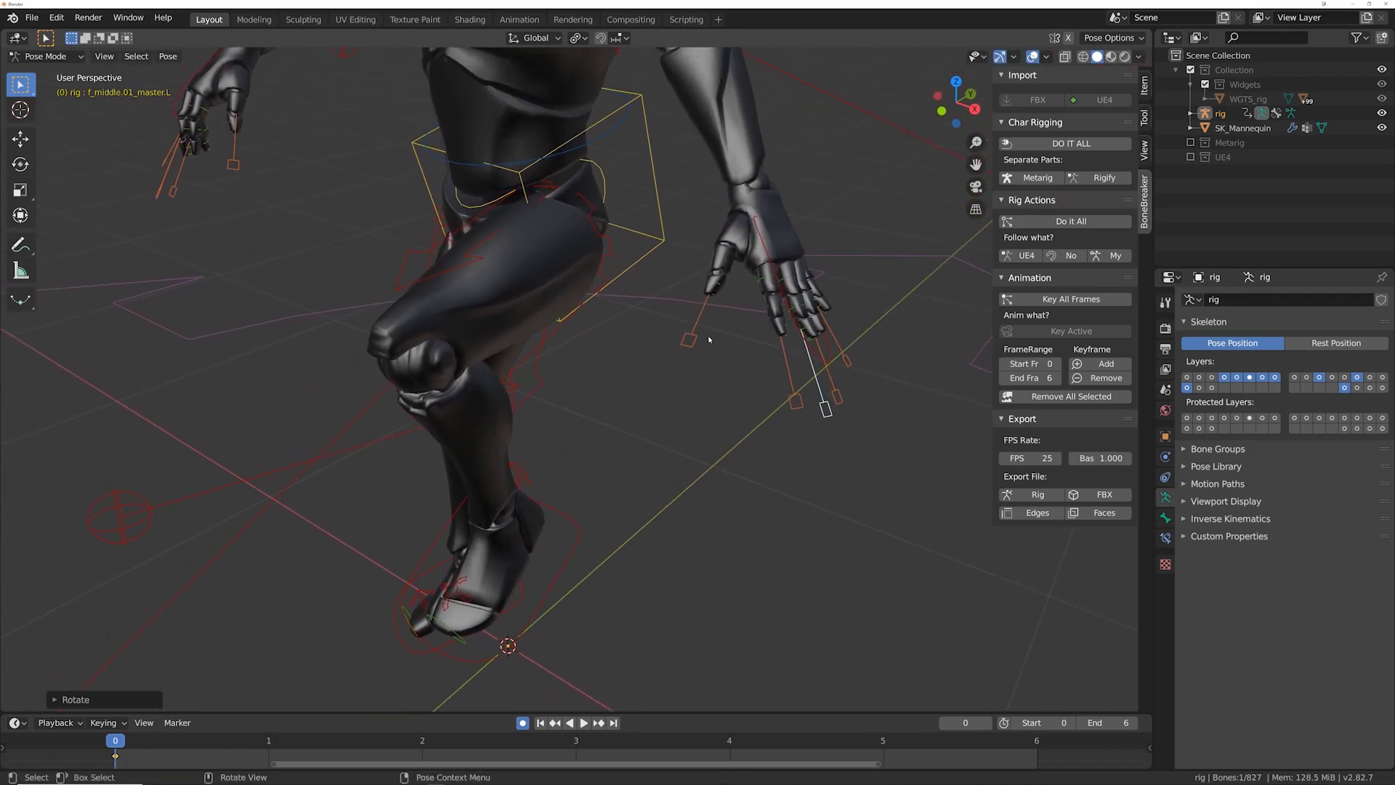
key("r")
key("z")
left_click(761, 326)
middle_click_drag(761, 326, 727, 386)
key("r")
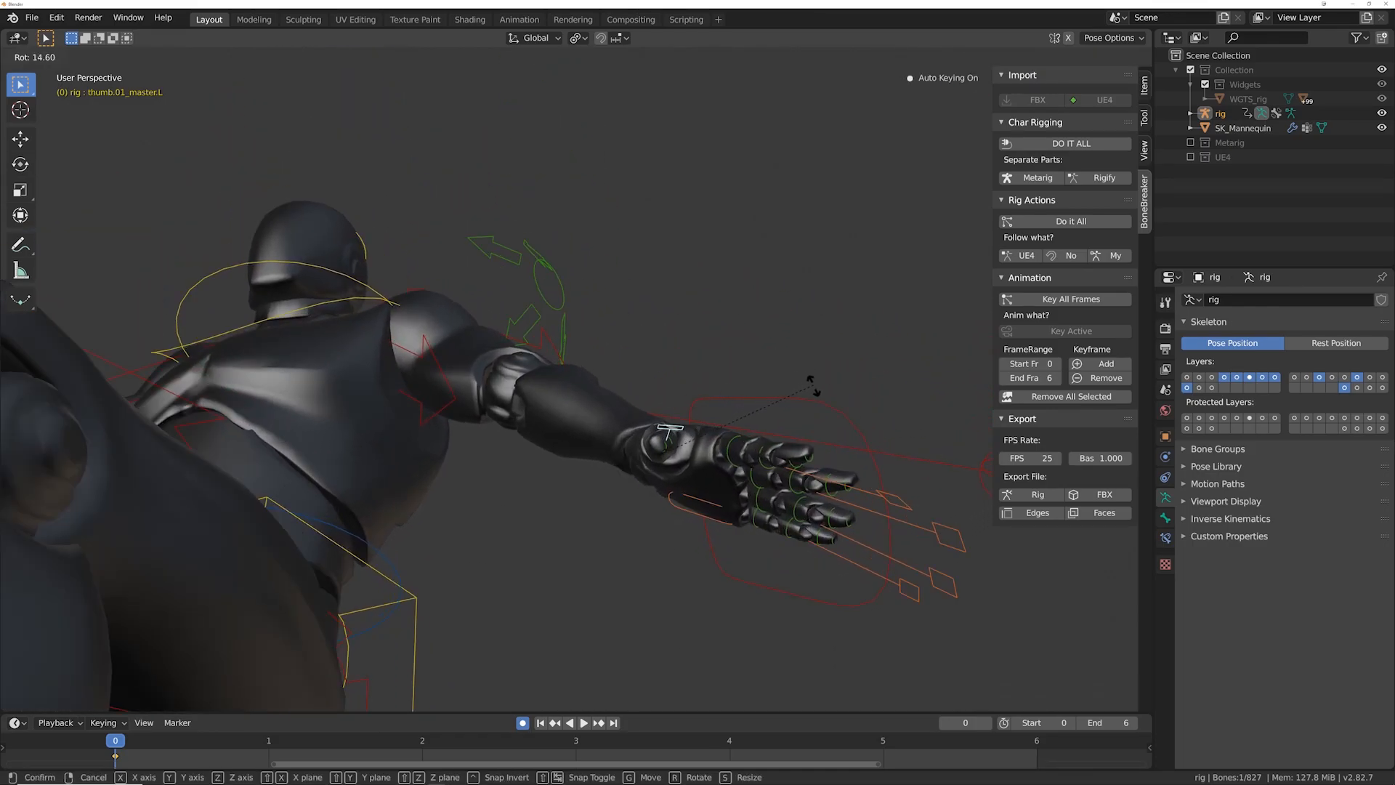
left_click(814, 398)
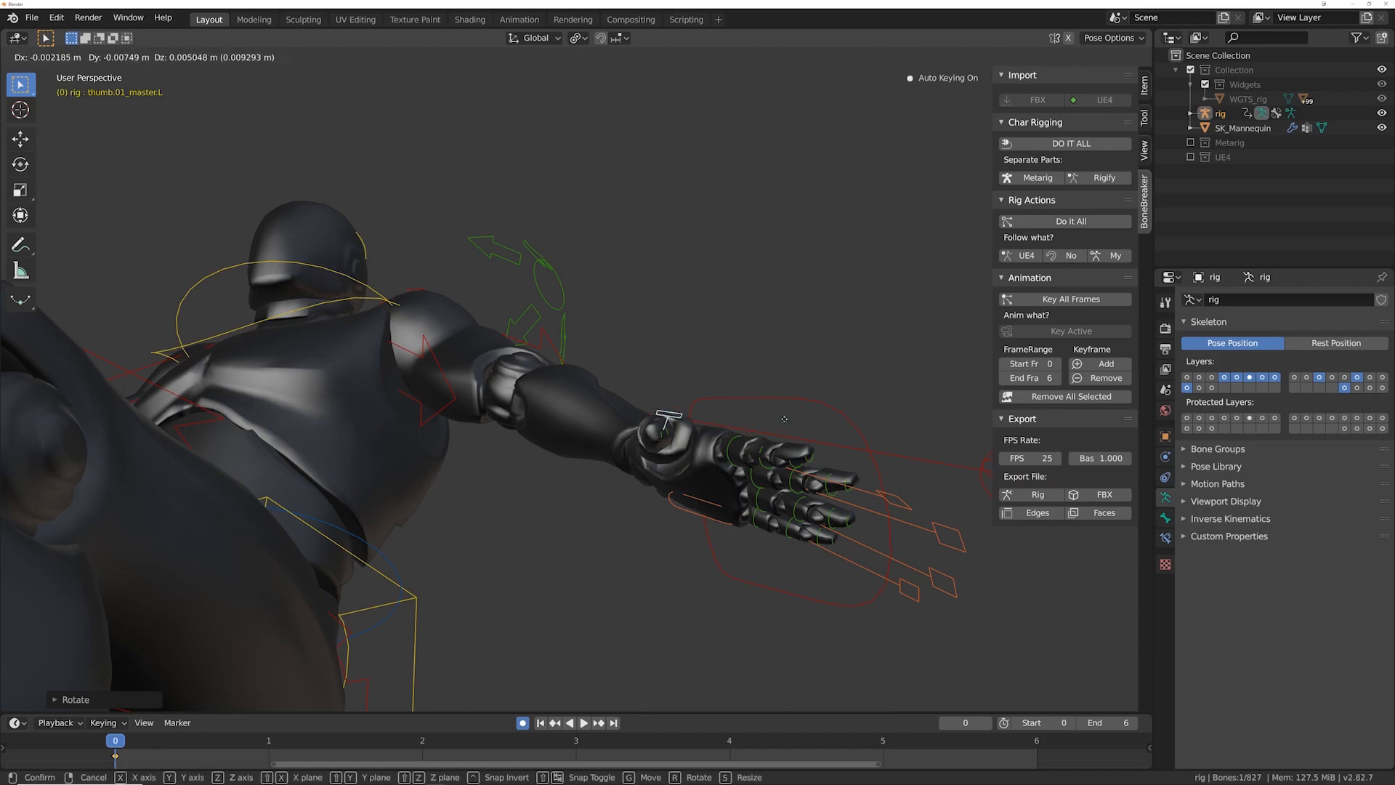
middle_click_drag(785, 418, 683, 422)
key("s")
left_click(820, 441)
Step: Raise the left hand IK control to shoulder height and rotate it about global X so the fingers point upward
middle_click_drag(596, 476, 434, 400)
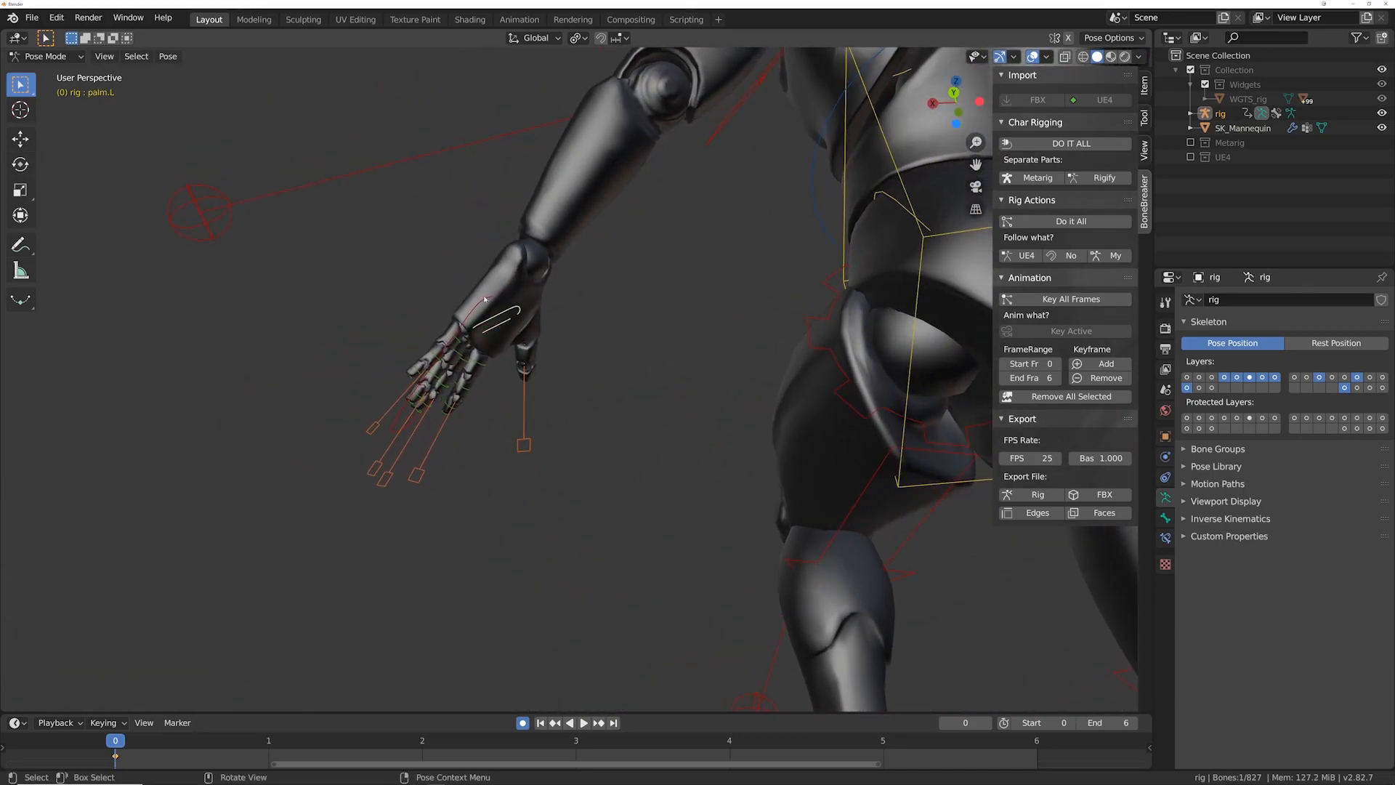
middle_click_drag(485, 302, 834, 340)
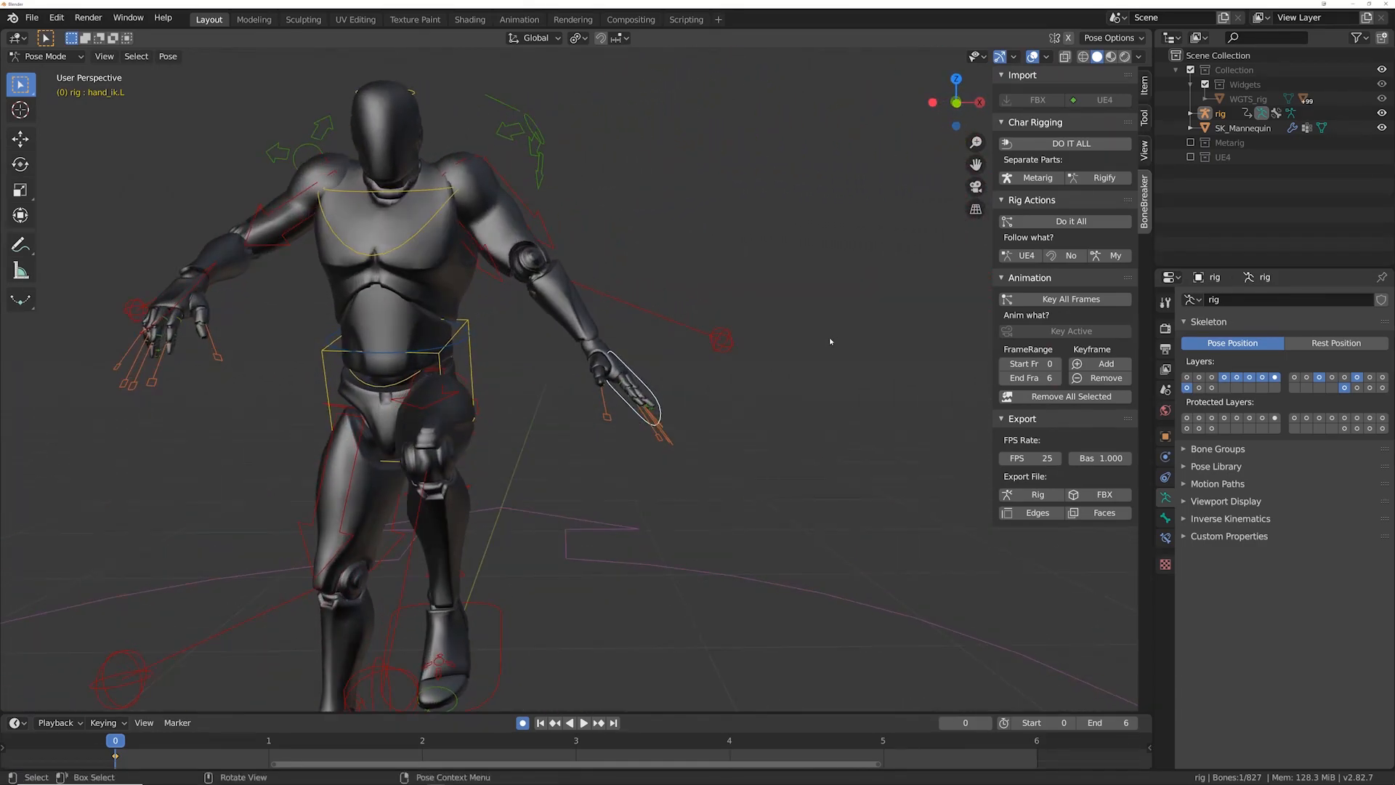
key("g")
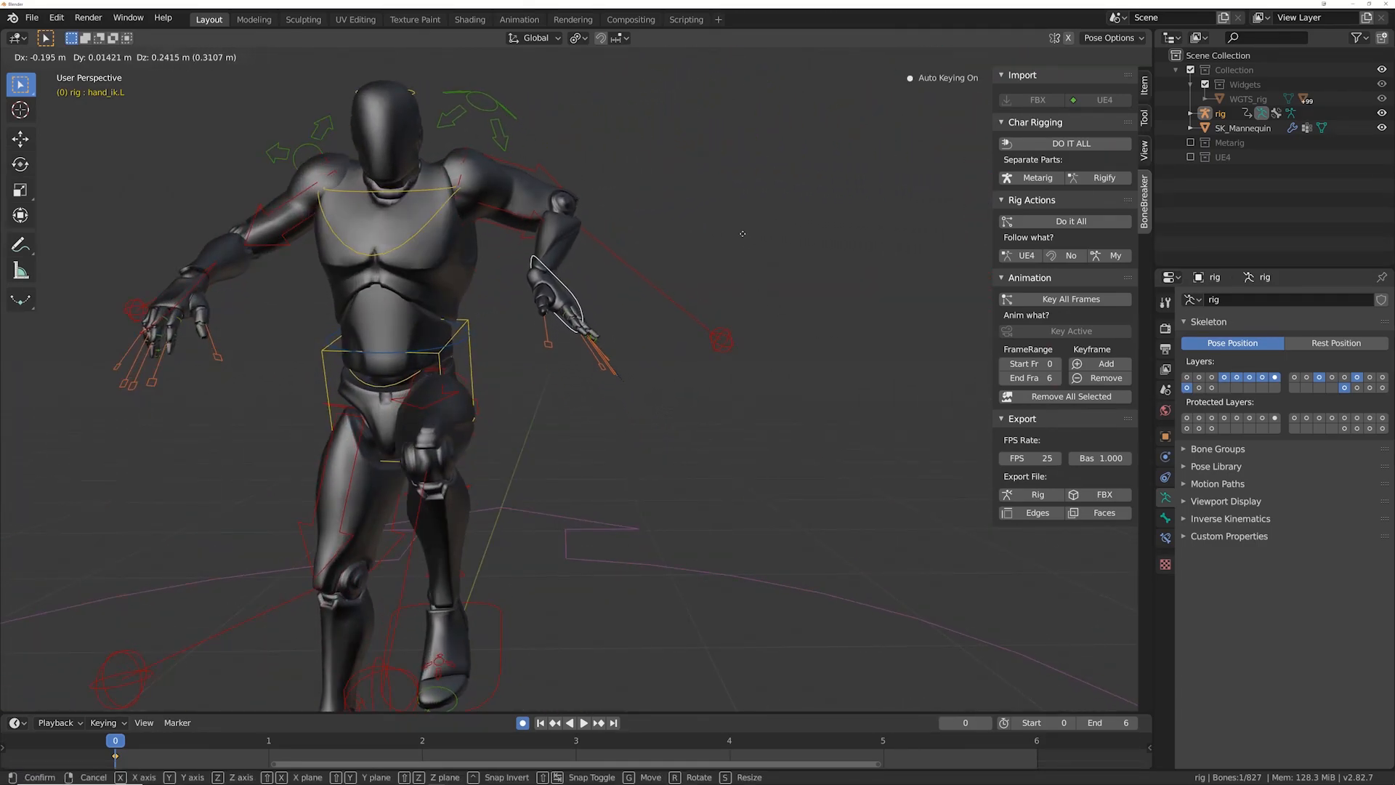
left_click(734, 188)
middle_click_drag(734, 189, 763, 195)
key("r")
key("x")
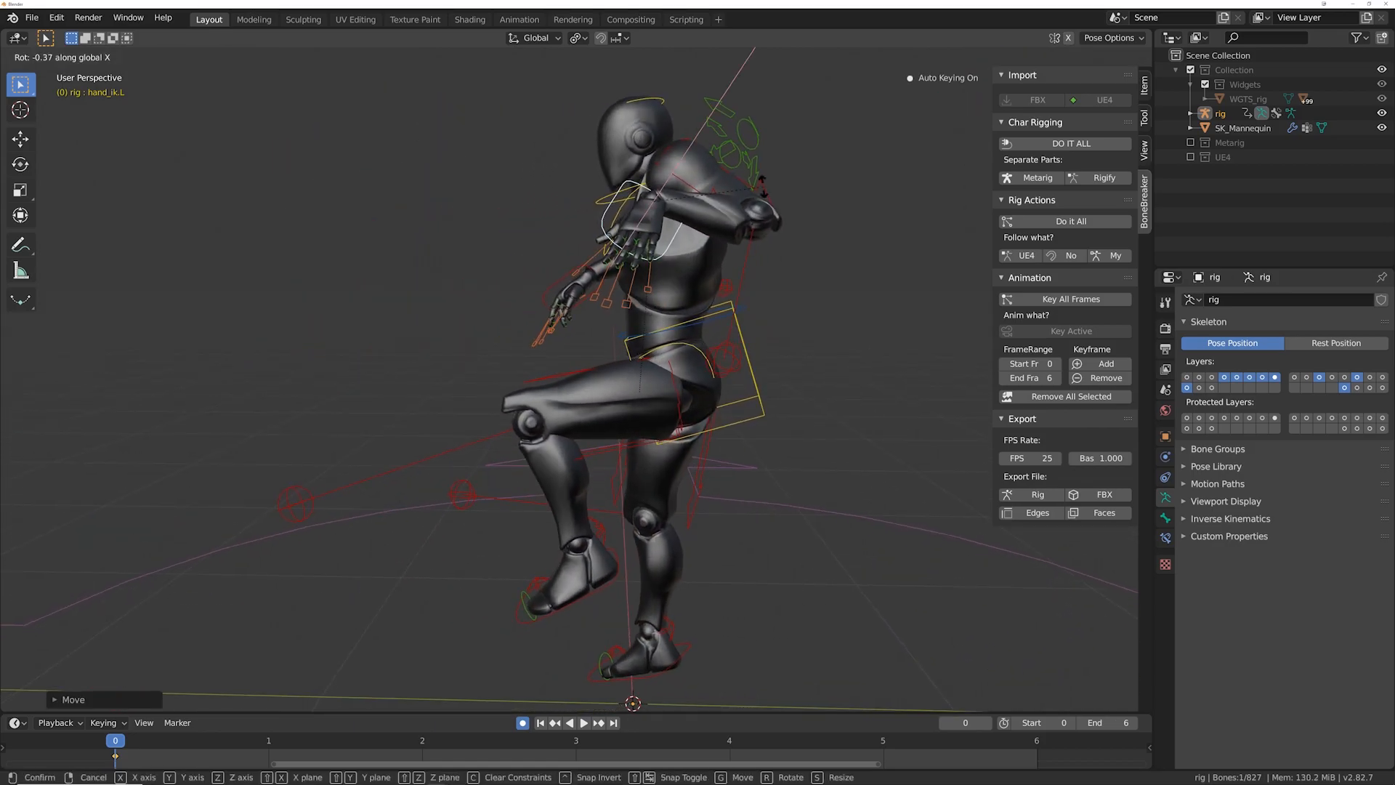
left_click(636, 289)
Step: Move the left hand IK control along global Y and turn the hand about global Z
middle_click_drag(636, 289, 826, 241)
key("g")
key("y")
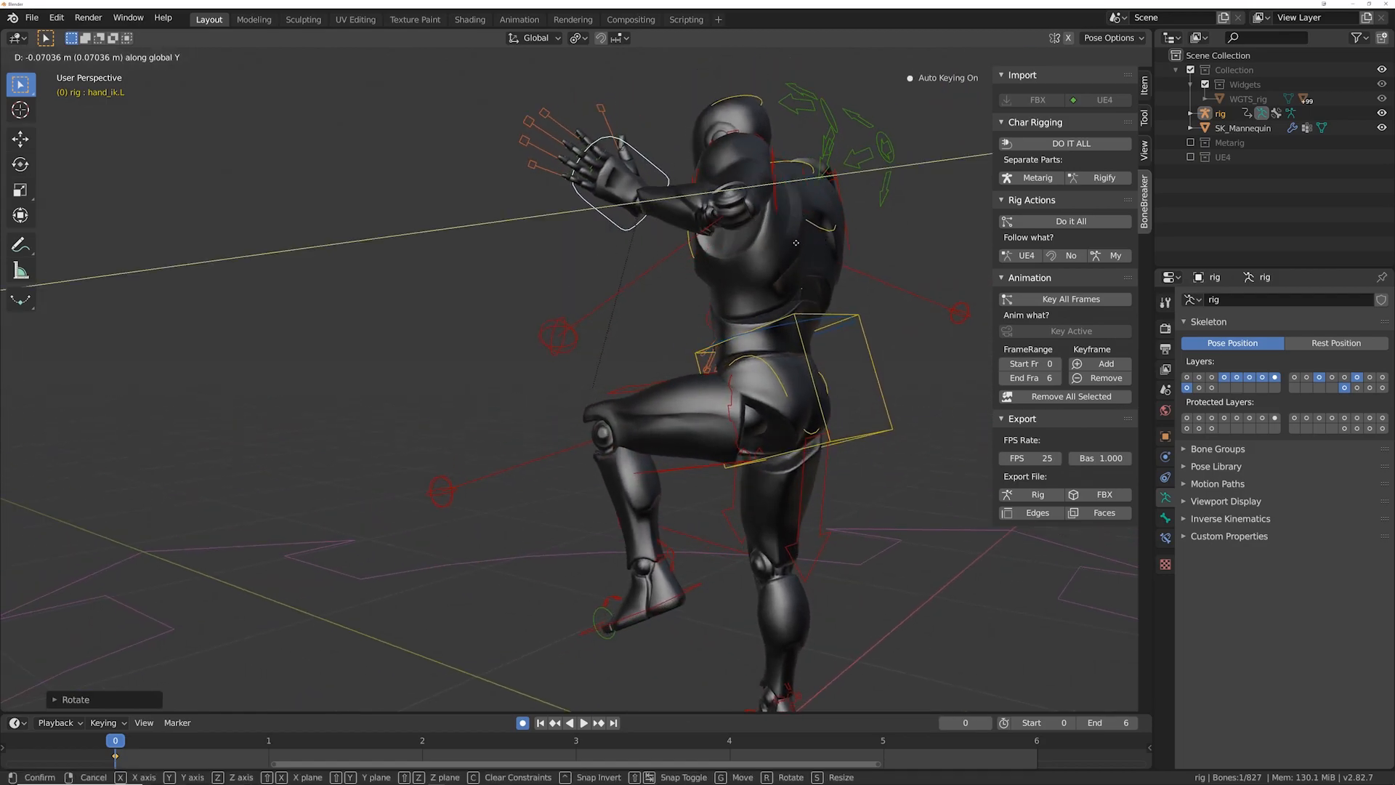
left_click(719, 251)
middle_click_drag(720, 251, 956, 282)
middle_click_drag(625, 282, 579, 352)
key("r")
key("z")
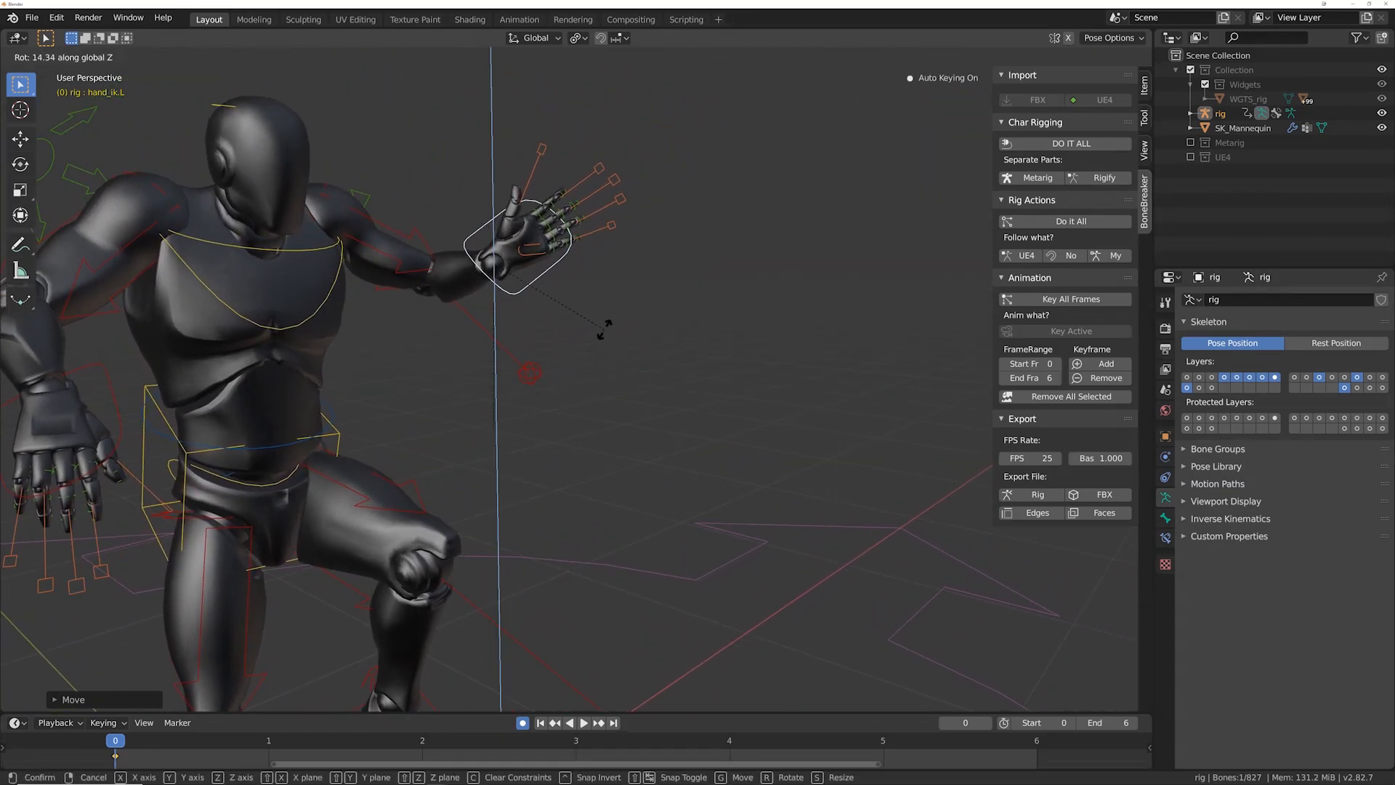
left_click(654, 318)
Step: Reposition the raised left hand IK control along global Y at frame 0
scroll(652, 319, "down", 2)
middle_click_drag(651, 318, 743, 312)
scroll(587, 302, "down", 2)
key("g")
key("y")
left_click(708, 315)
Step: At frame 6, lower the left hand IK control along global Z to key a second hand position
key("space")
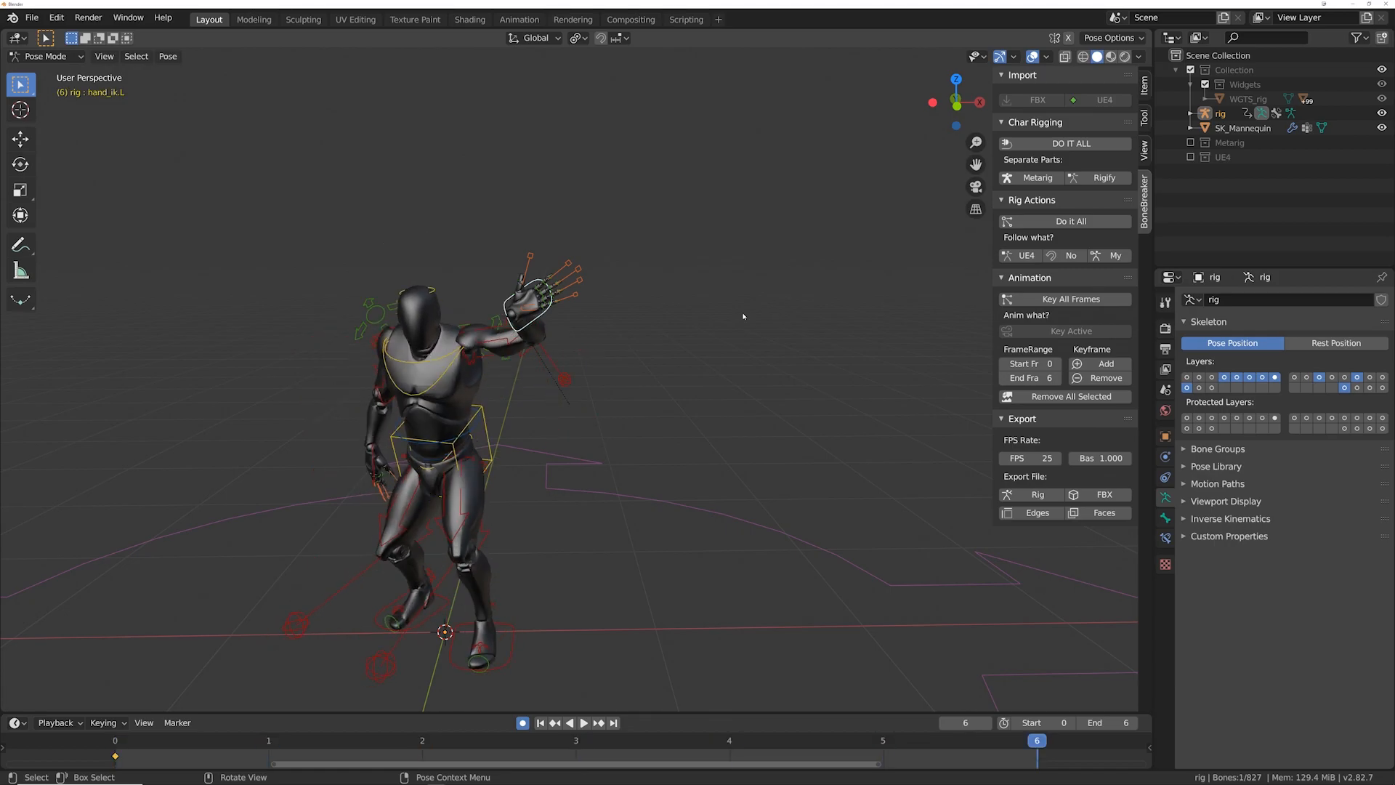
key("g")
key("z")
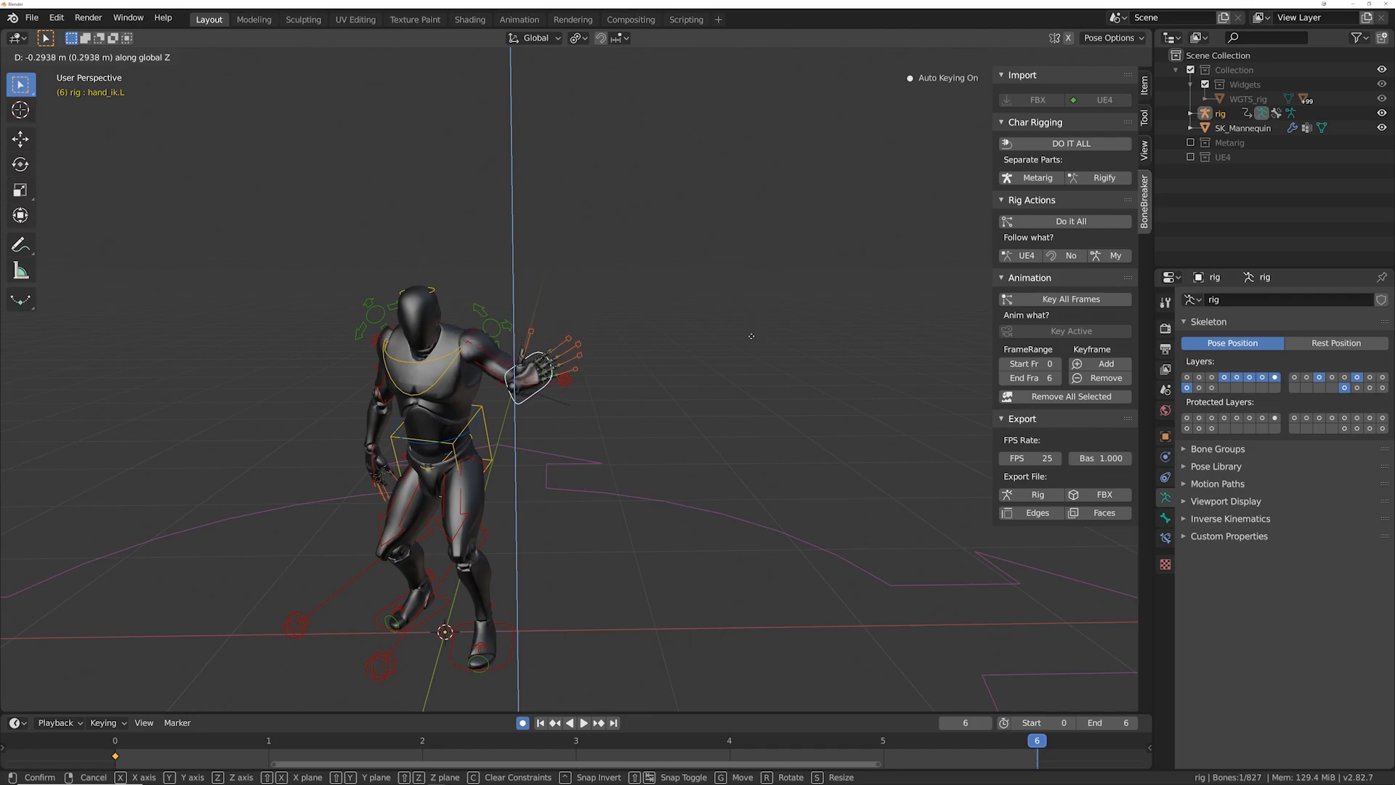
left_click(753, 327)
Step: Play the animation from frame 0 and step through the frames to frame 6 to check the hand motion
left_click(115, 747)
key("space")
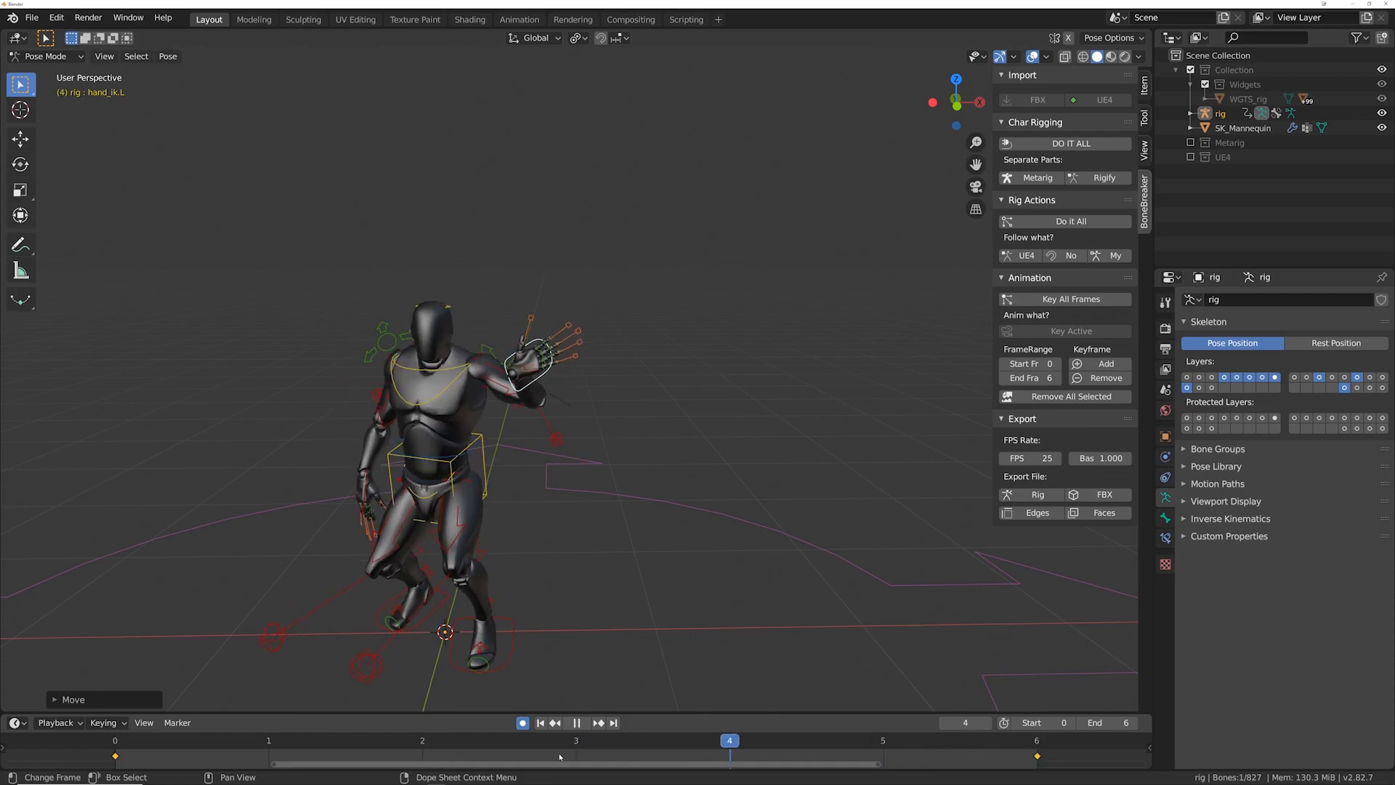
key("space")
key("Right")
key("Right")
key("Right")
key("Right")
key("Right")
key("Right")
key("Right")
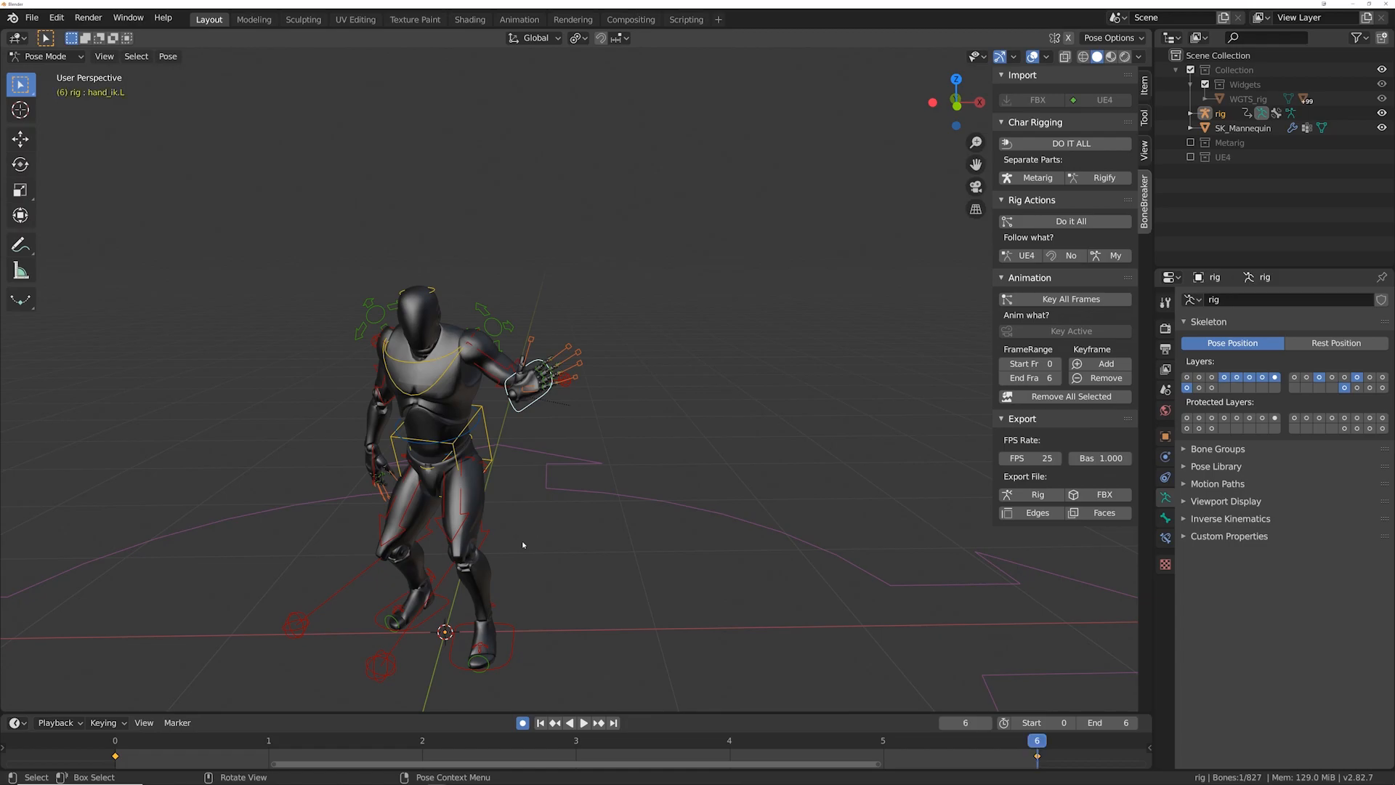
Step: At frame 3, rotate the left hand IK control about -100° around global Y
left_click(581, 756)
scroll(624, 426, "up", 4)
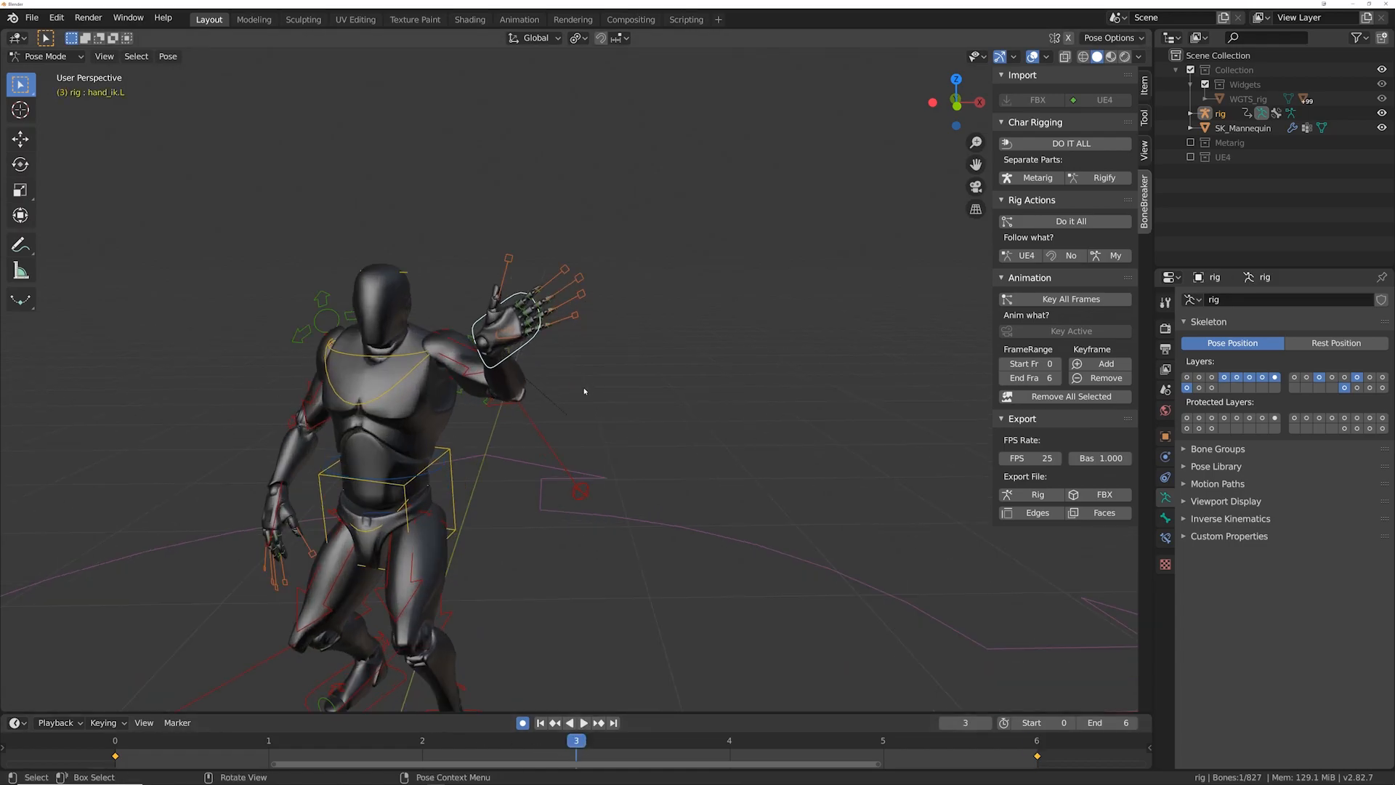
key("r")
key("z")
key("y")
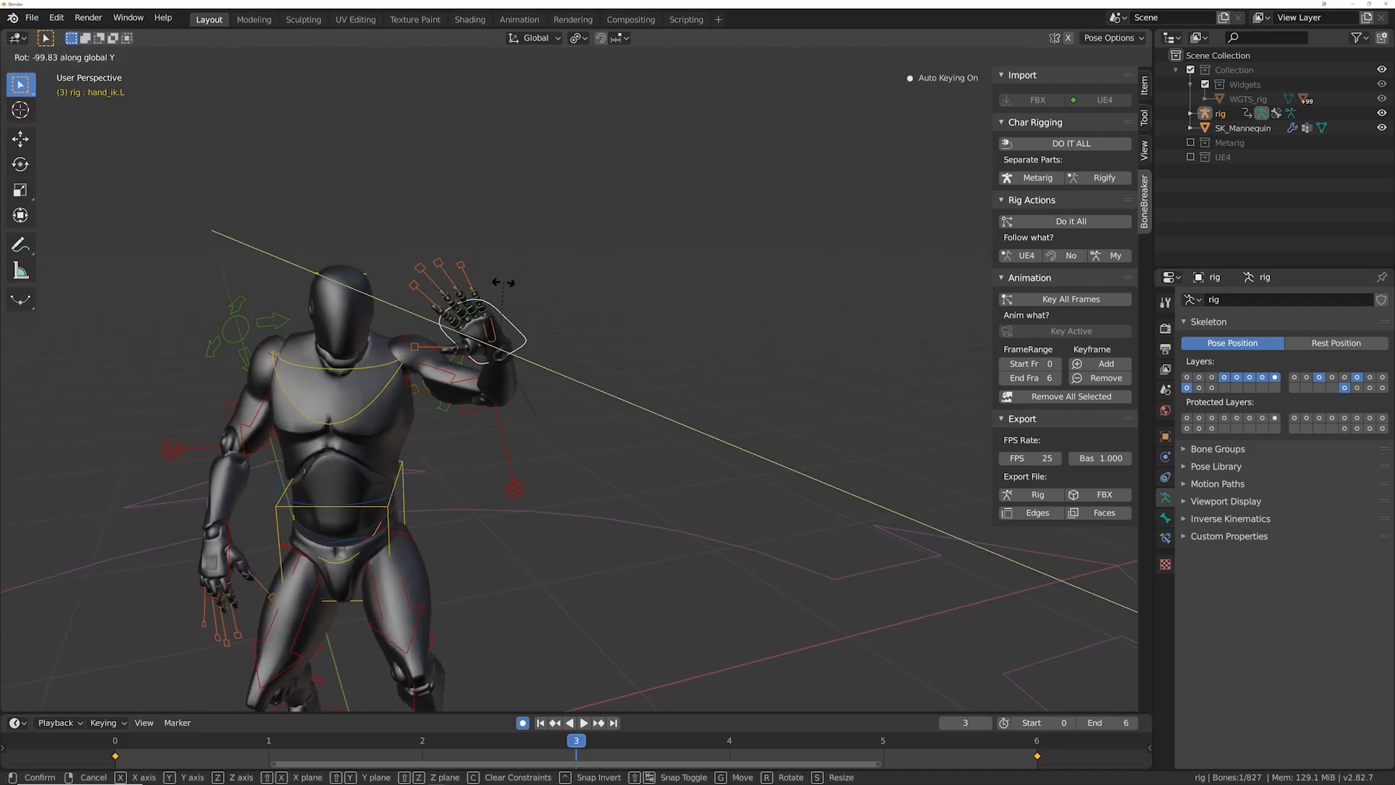
left_click(504, 283)
Step: Tilt the left hand IK control about global X at frame 3, checking it from the side
middle_click_drag(503, 282, 346, 312)
key("r")
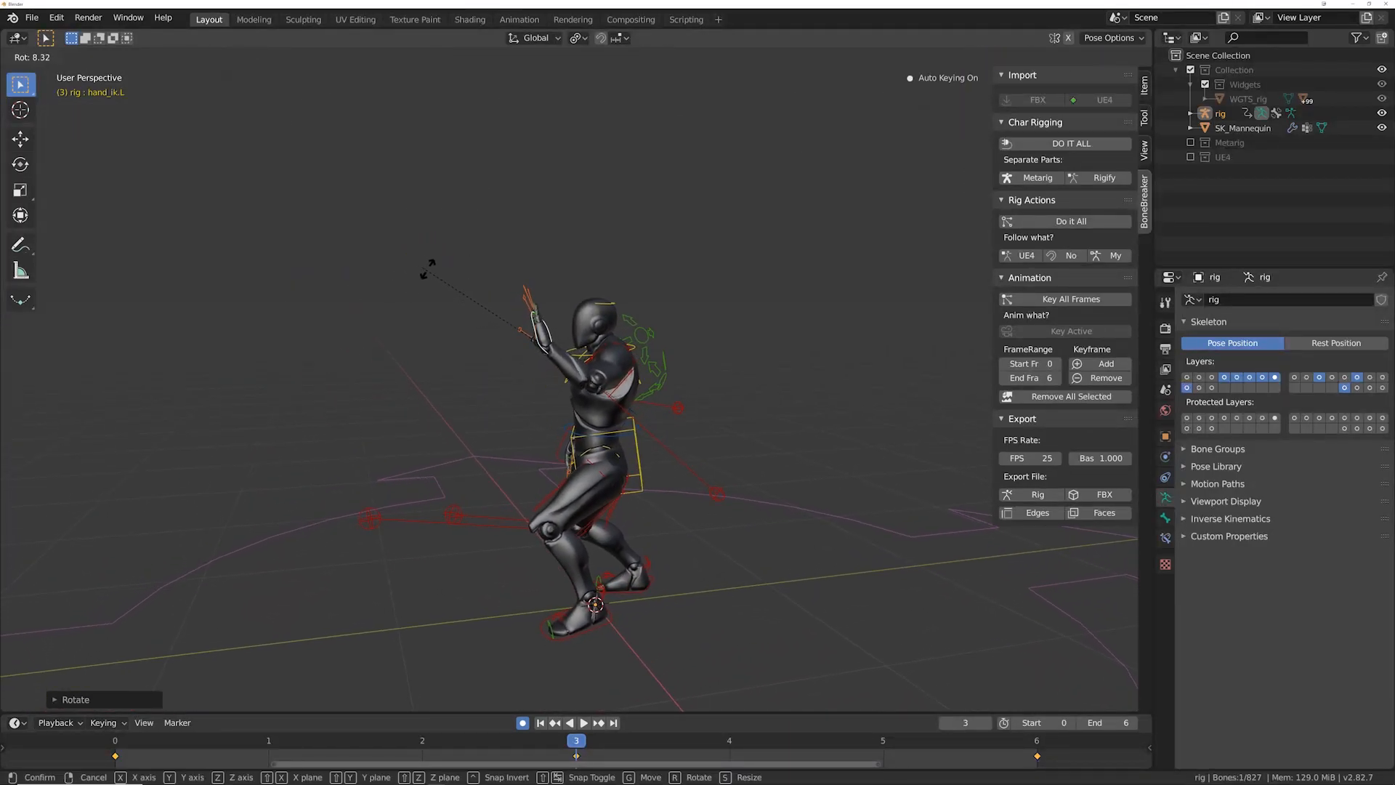
key("x")
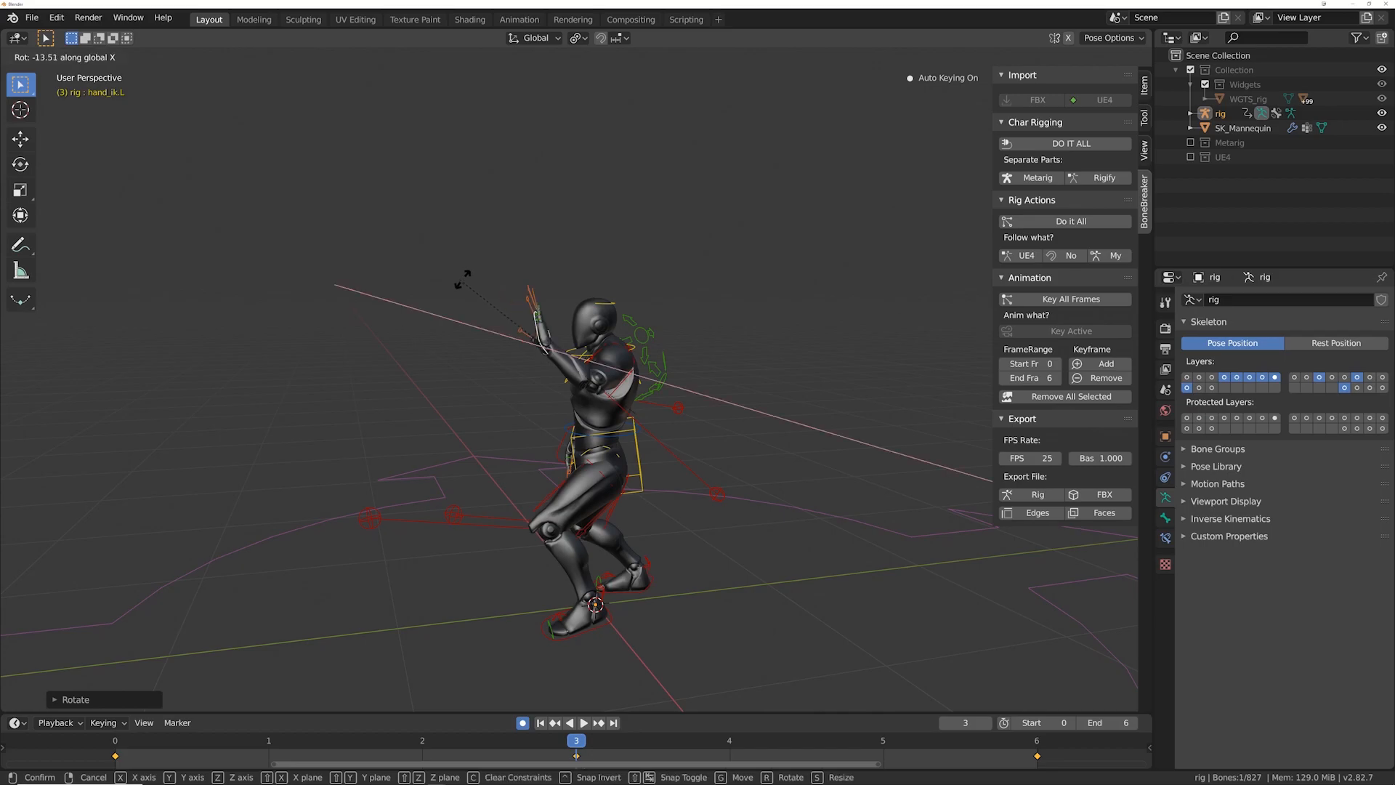
left_click(474, 276)
Step: Deselect all bones and play the animation from frame 0 to review the waving hand
middle_click_drag(474, 289, 687, 273)
left_click(645, 548)
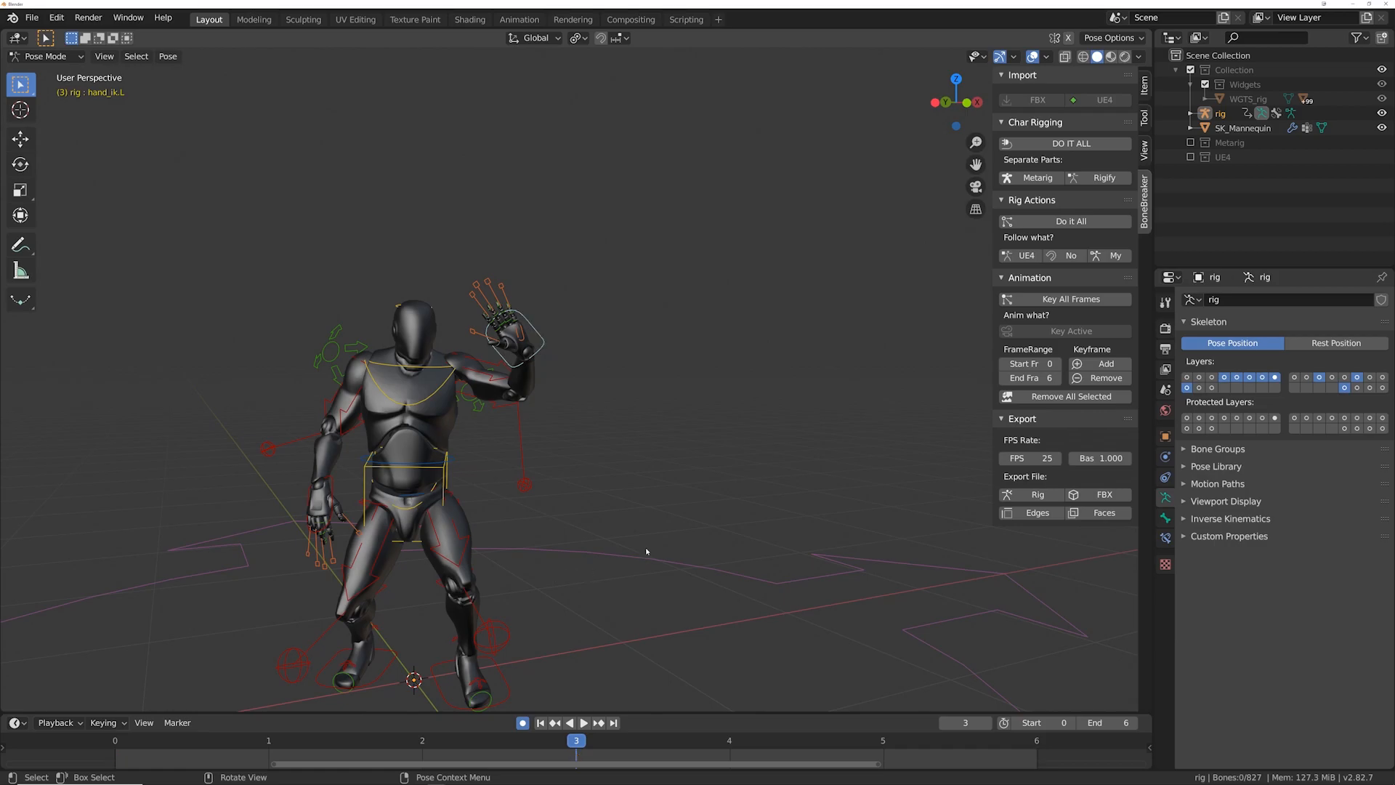
middle_click_drag(555, 502, 494, 516)
left_click_drag(243, 745, 113, 756)
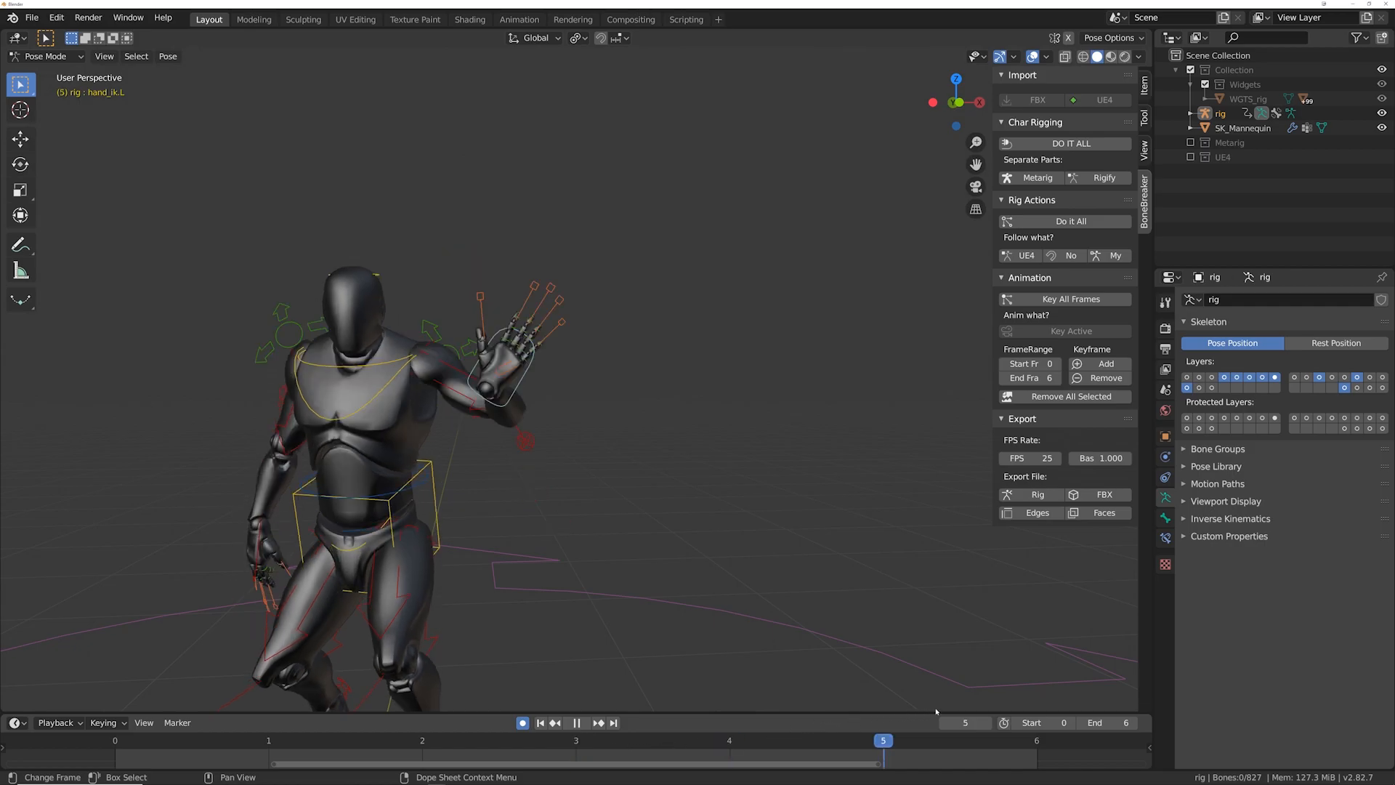
key("space")
Step: Key all frames from 0 to 6 and export the rig to the Desktop, overwriting test2.fbx
middle_click_drag(553, 378, 1027, 237)
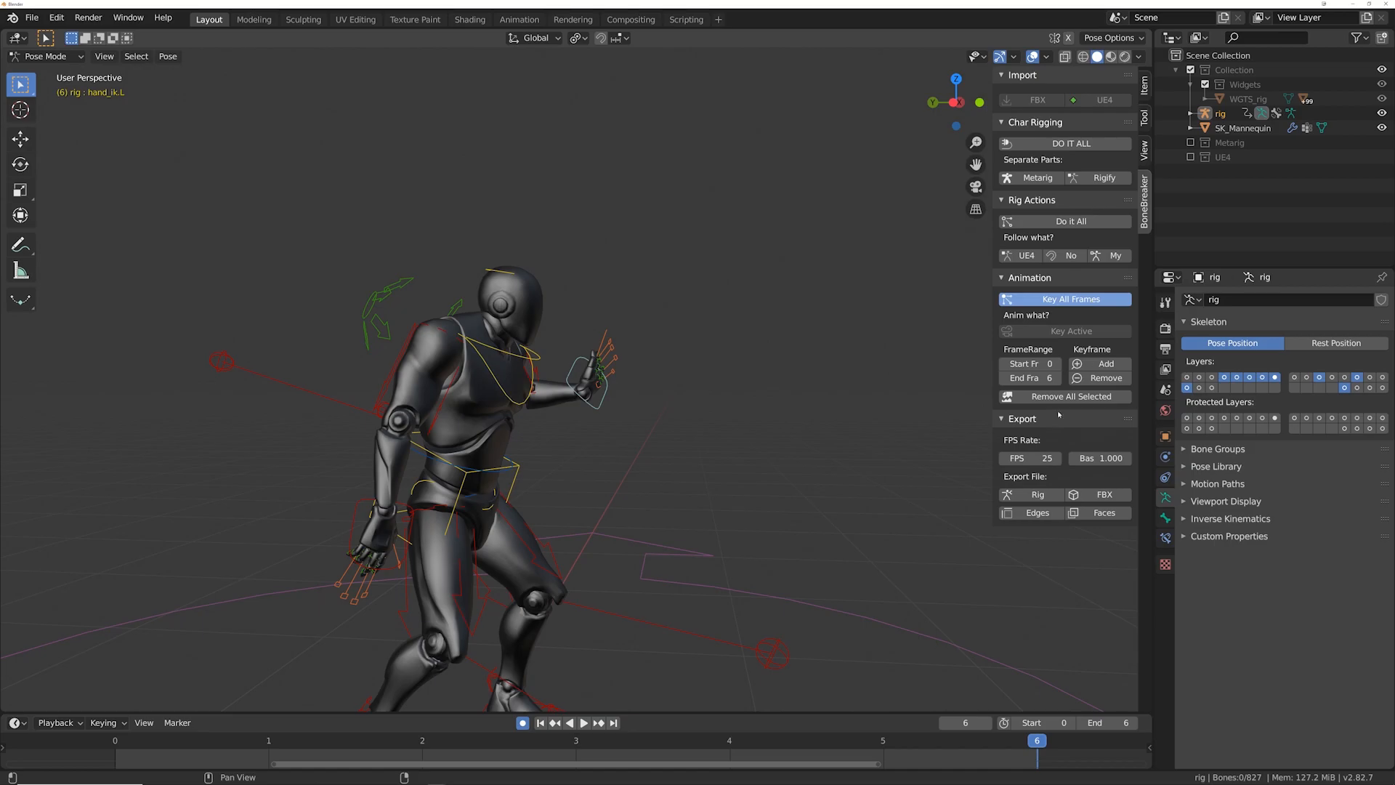
left_click(1038, 495)
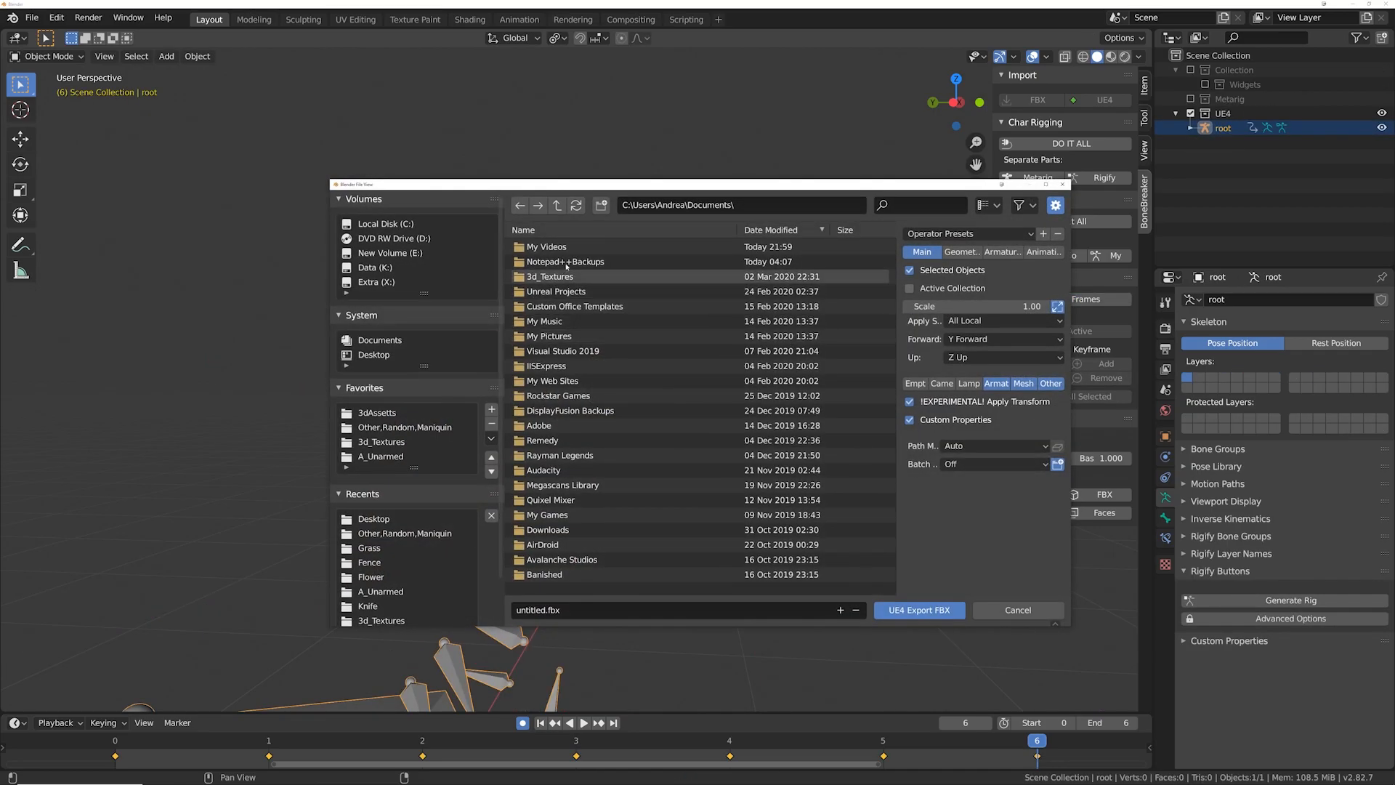
left_click(373, 518)
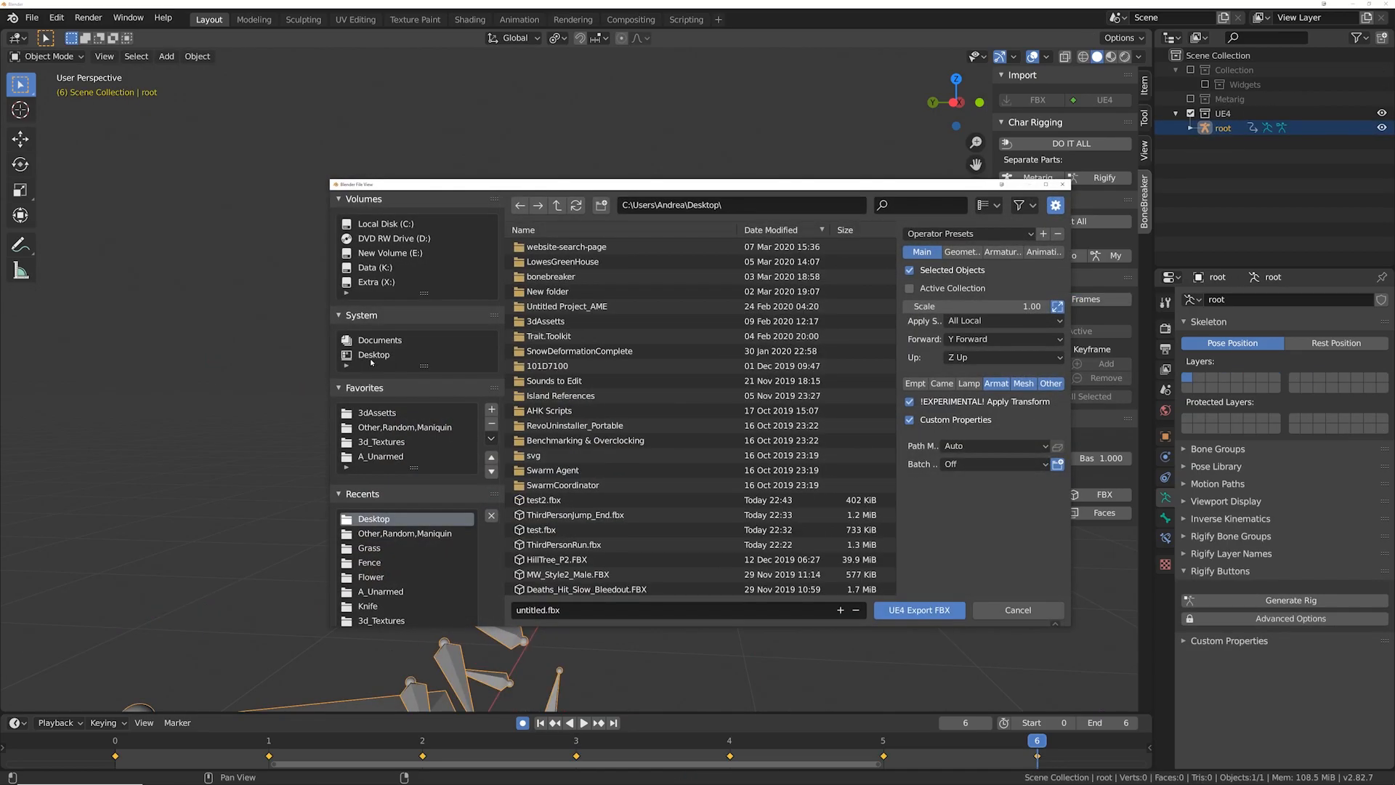
left_click(552, 500)
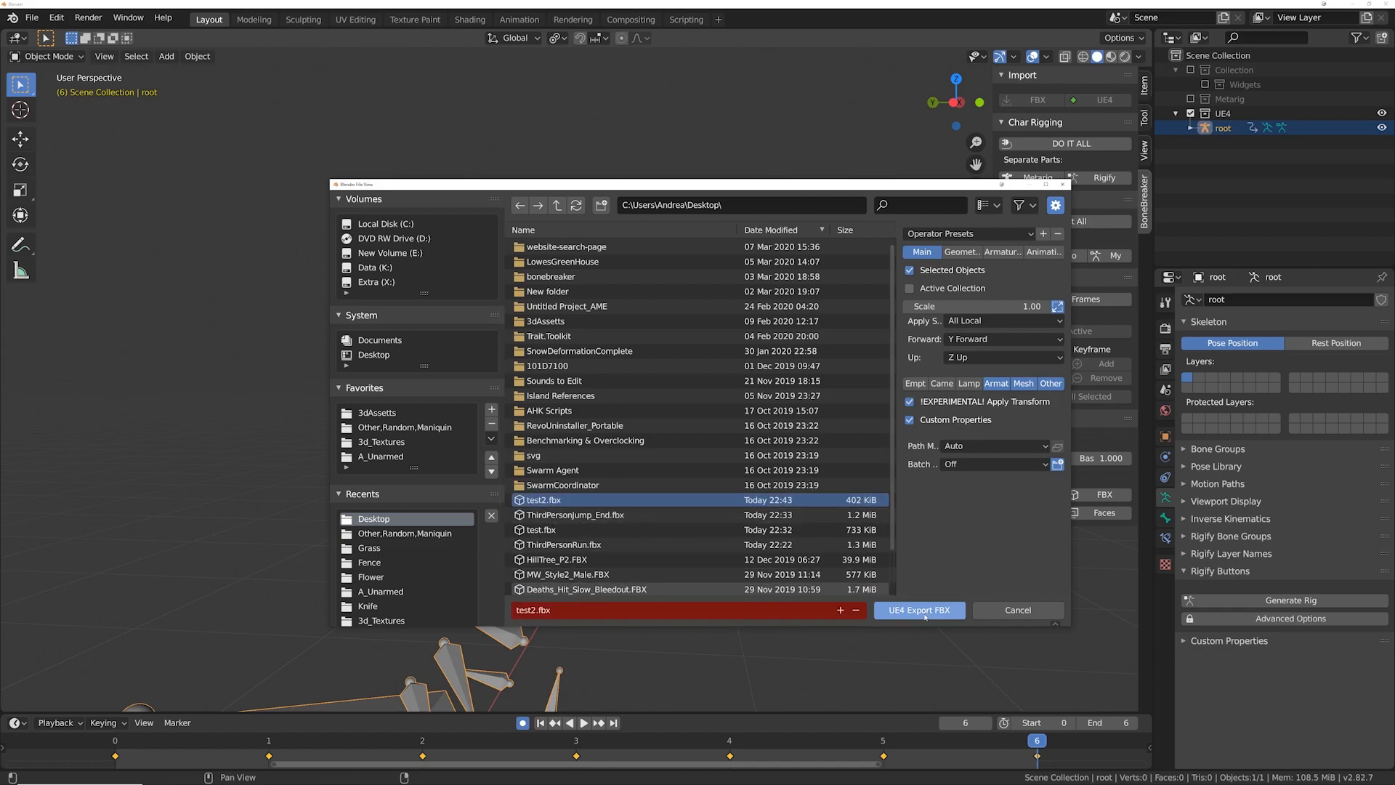
left_click(923, 612)
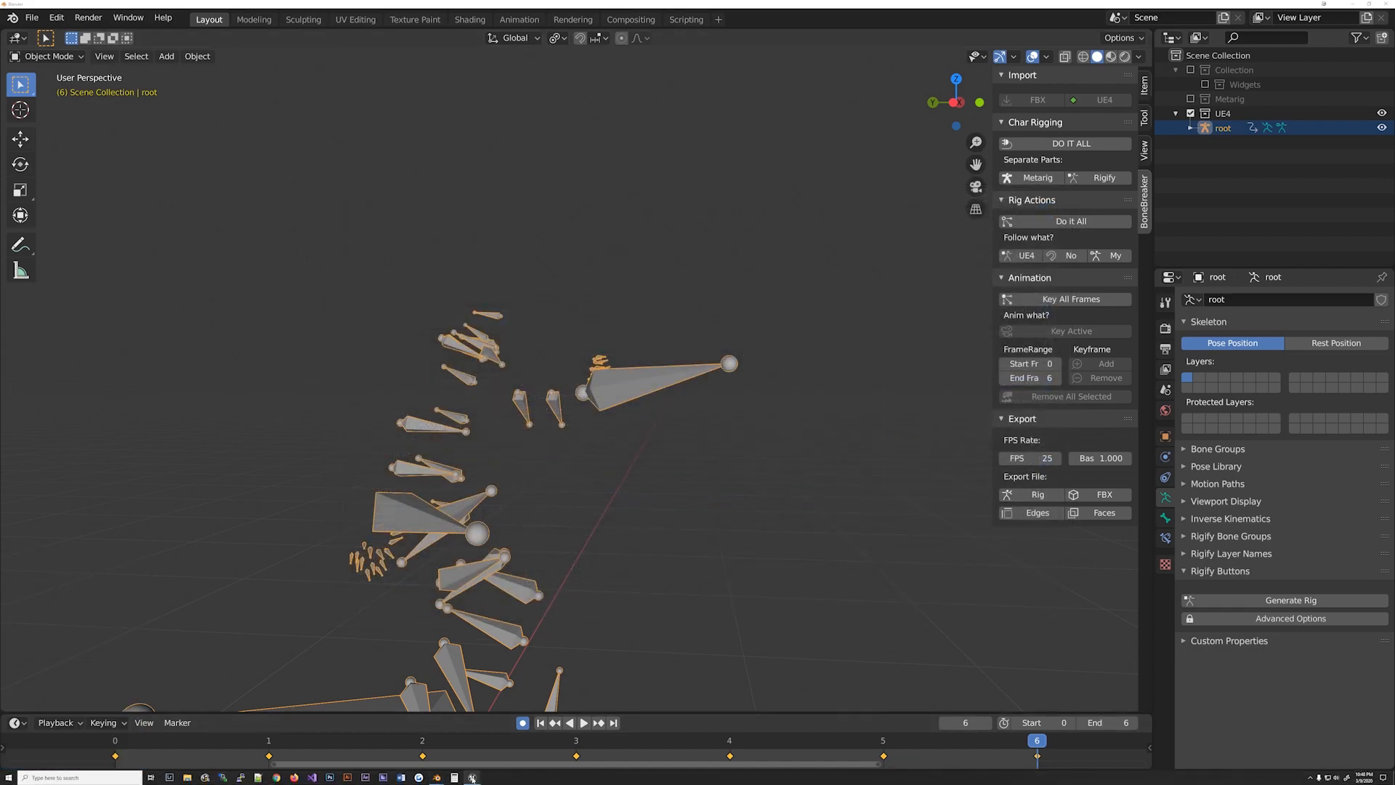
Step: Switch to Unreal Editor, open the test2 animation, reimport it and scrub its timeline from the start
mouse_move(473, 778)
left_click(509, 745)
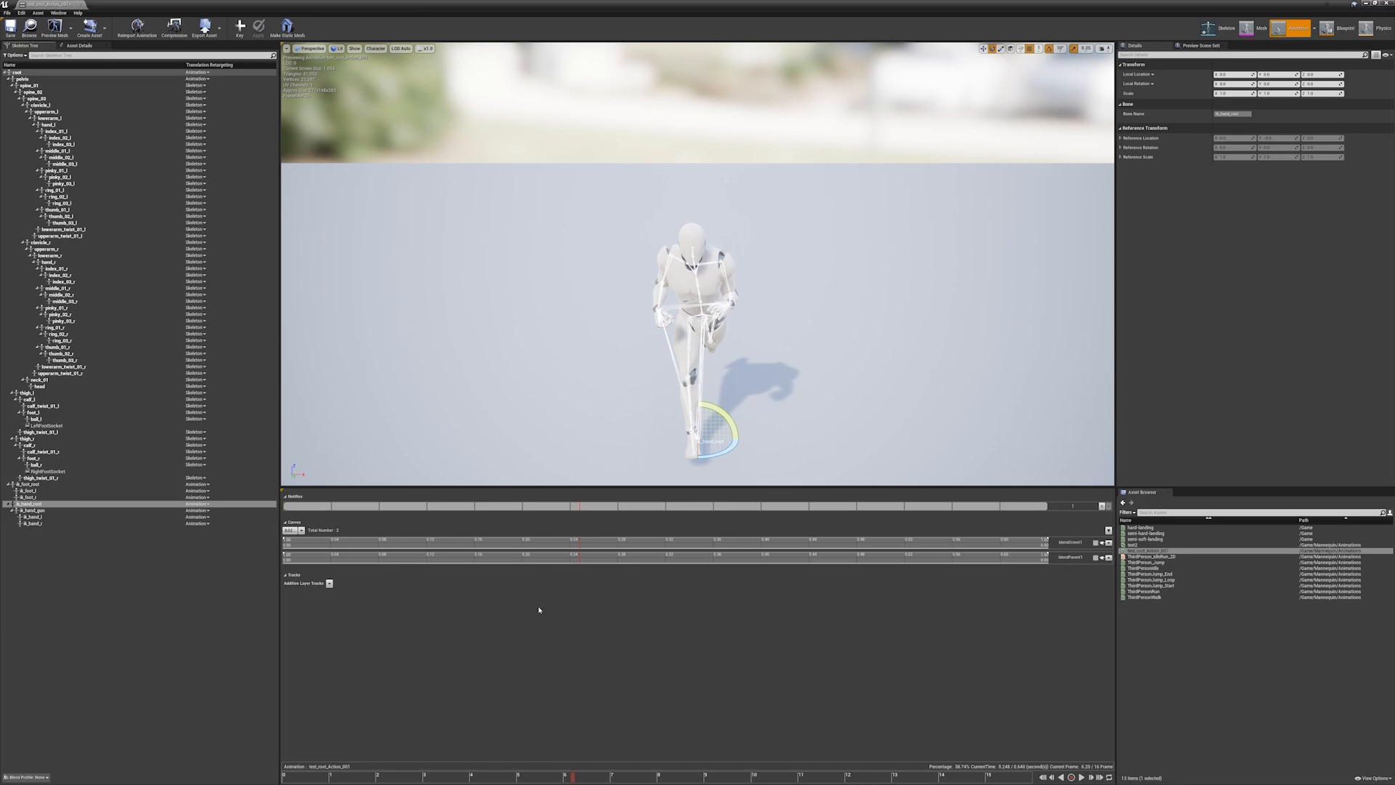
double_click(1130, 545)
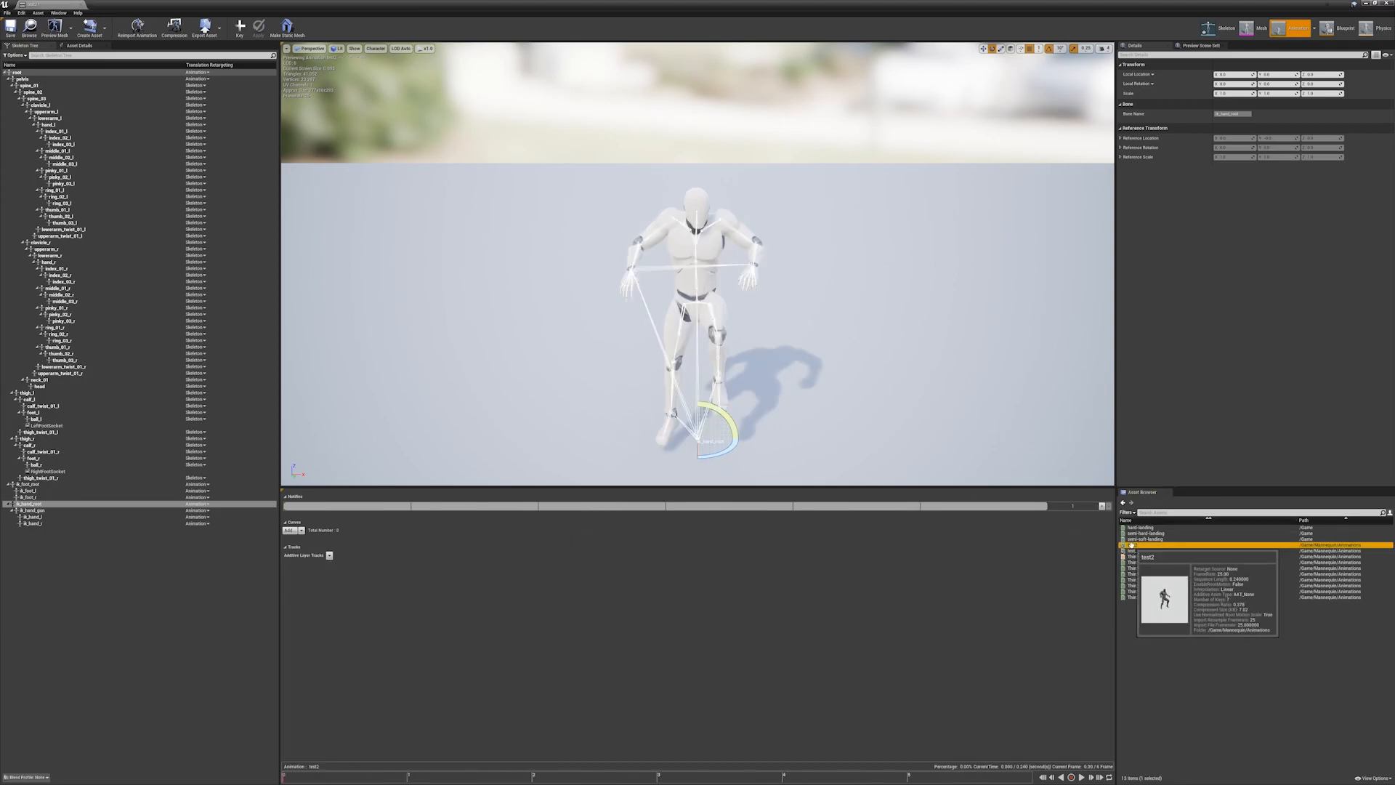
left_click(145, 30)
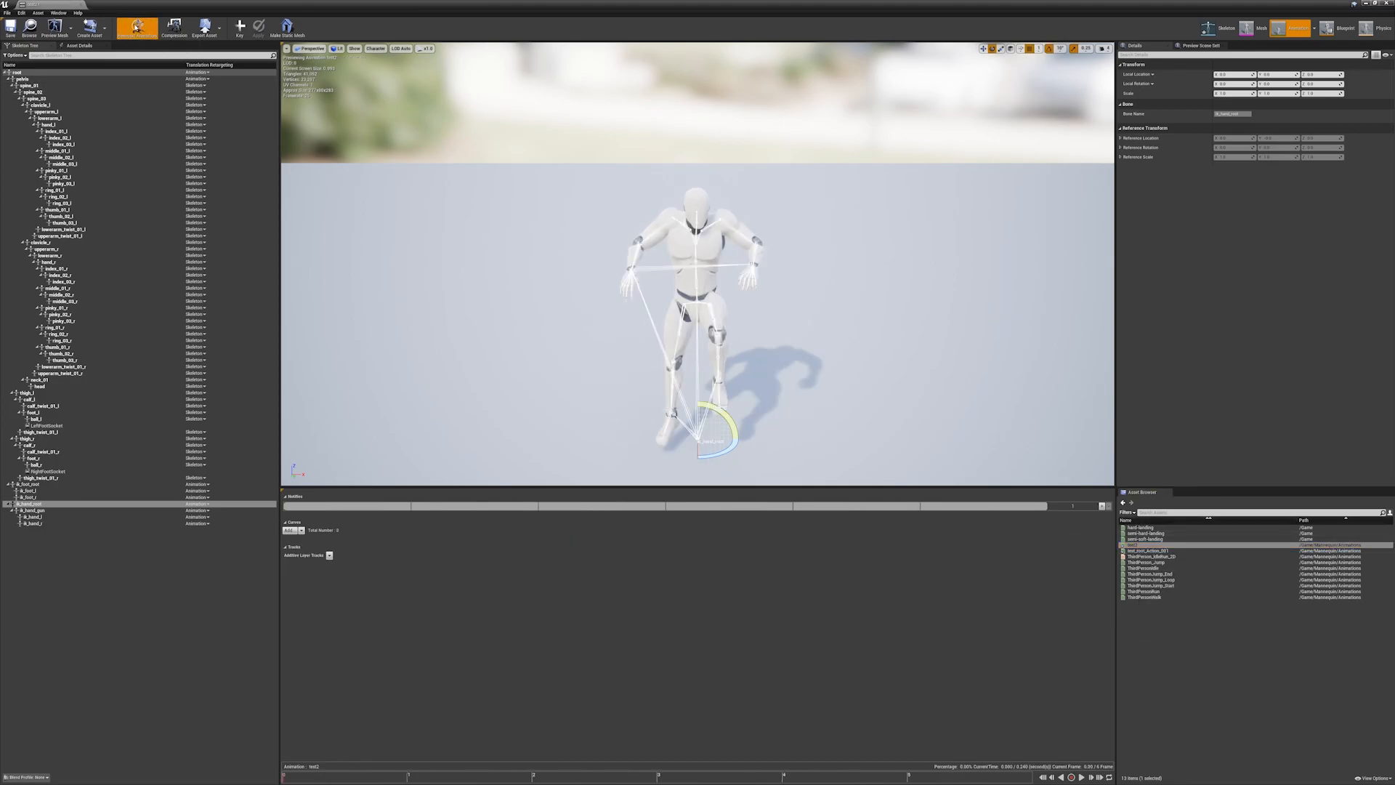
left_click(305, 780)
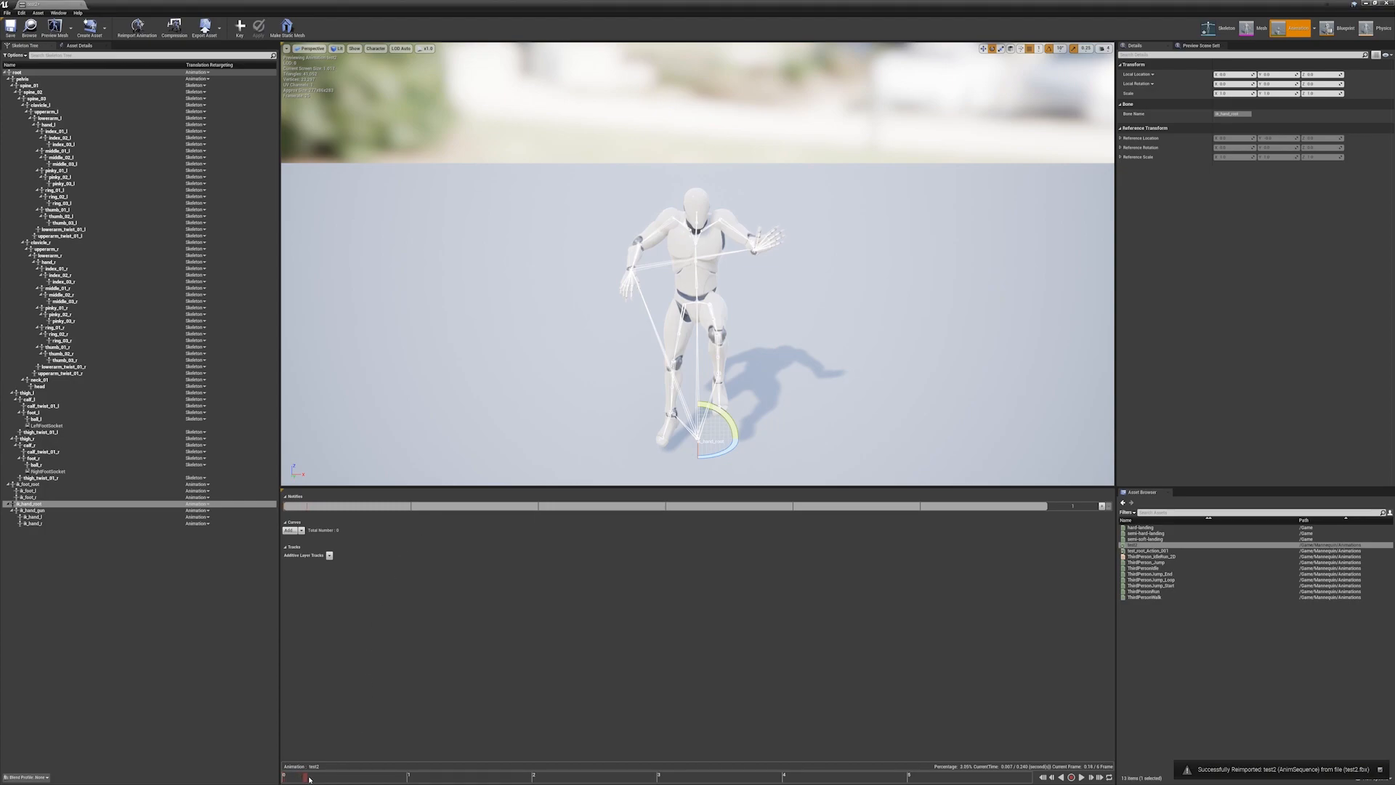